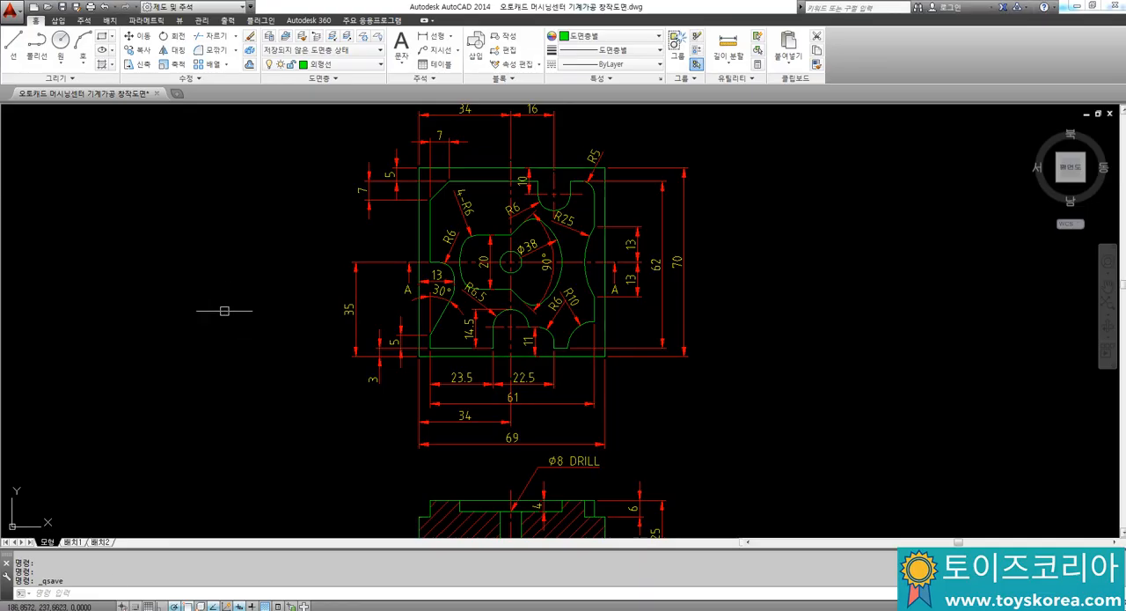
Step: Examine the plan view's contour and pocket dimensions and the depth dimensions in Section A-A
mouse_move(226, 311)
middle_mouse_down()
mouse_move(248, 275)
mouse_move(222, 224)
mouse_move(209, 299)
middle_mouse_up()
middle_click_drag(261, 244, 256, 277)
scroll(459, 299, "up", 2)
middle_click_drag(524, 351, 541, 307)
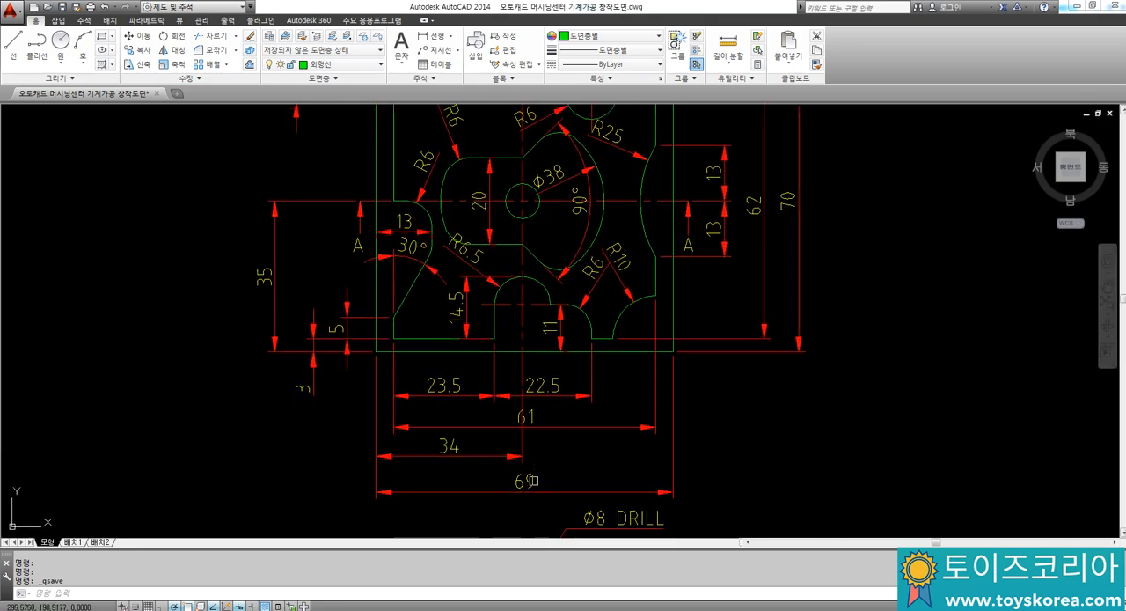
middle_click_drag(719, 352, 697, 418)
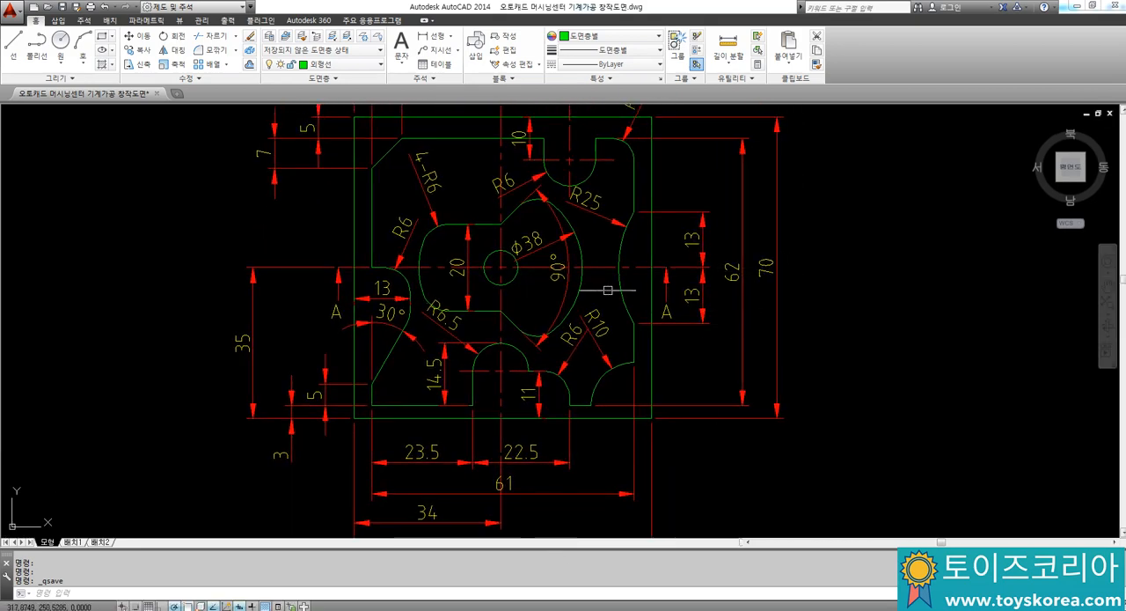
scroll(608, 290, "down", 2)
middle_click_drag(579, 398, 542, 284)
scroll(608, 440, "up", 2)
scroll(648, 397, "up", 2)
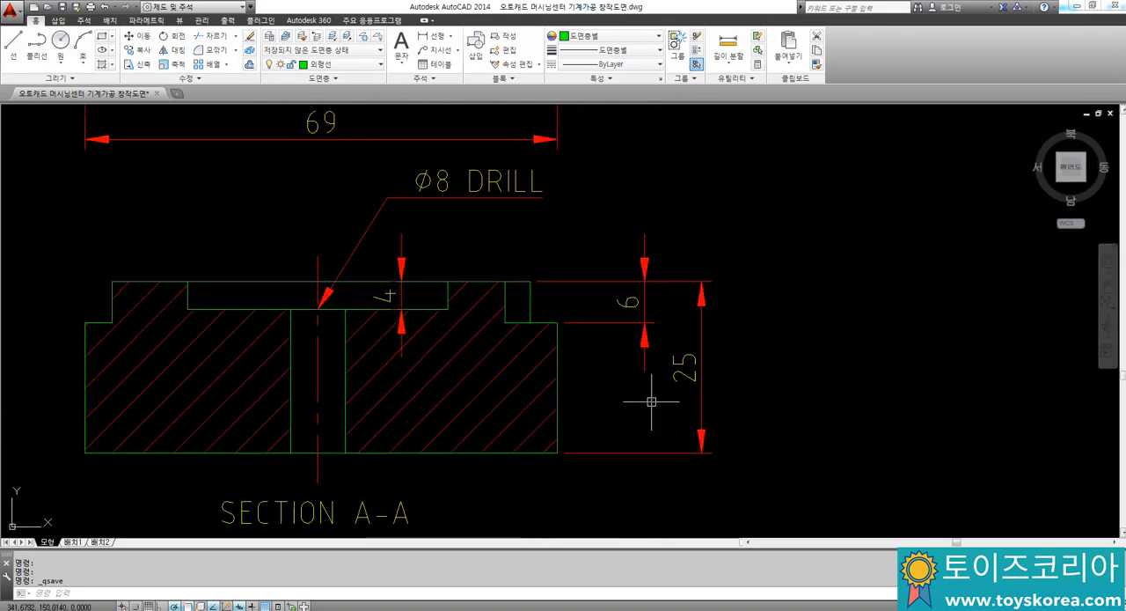
middle_click_drag(449, 333, 514, 269)
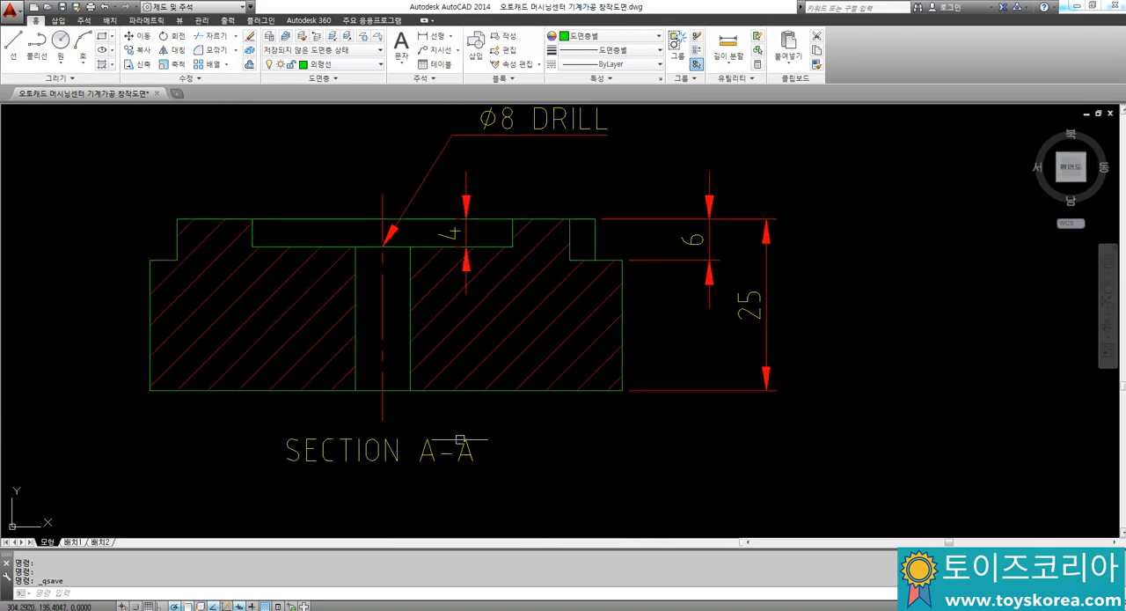
scroll(458, 414, "down", 2)
middle_click_drag(415, 272, 429, 344)
scroll(382, 225, "up", 2)
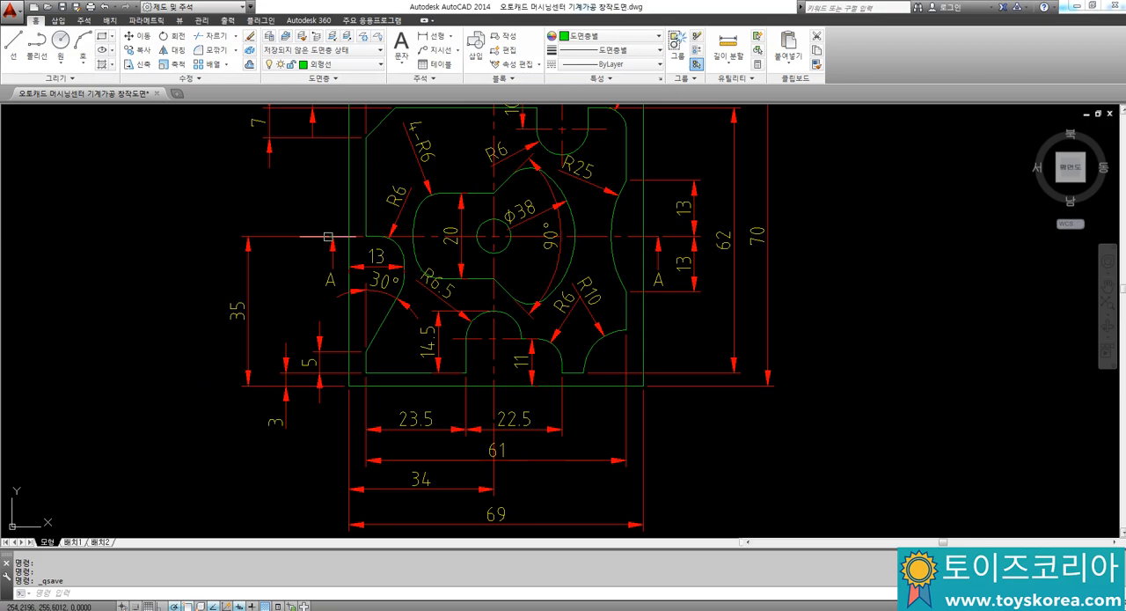
Step: Review the lower-edge cutouts, overall widths and drill callout, comparing the plan view with the section
middle_click_drag(611, 317, 597, 167)
middle_click_drag(570, 323, 565, 231)
middle_click_drag(510, 361, 497, 489)
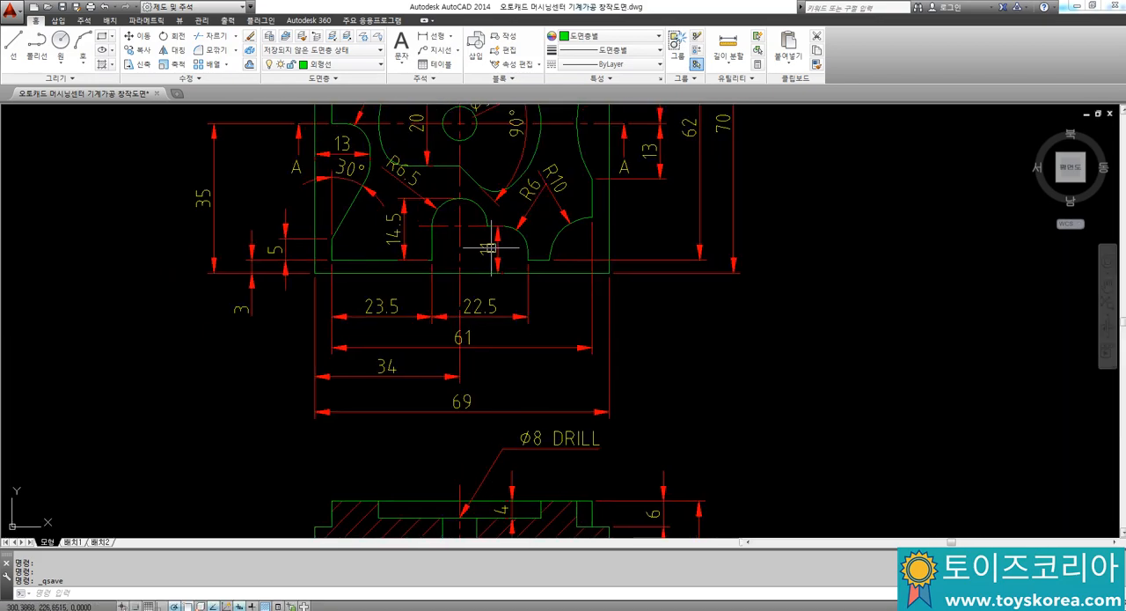
middle_click_drag(468, 151, 476, 211)
middle_click_drag(513, 354, 507, 238)
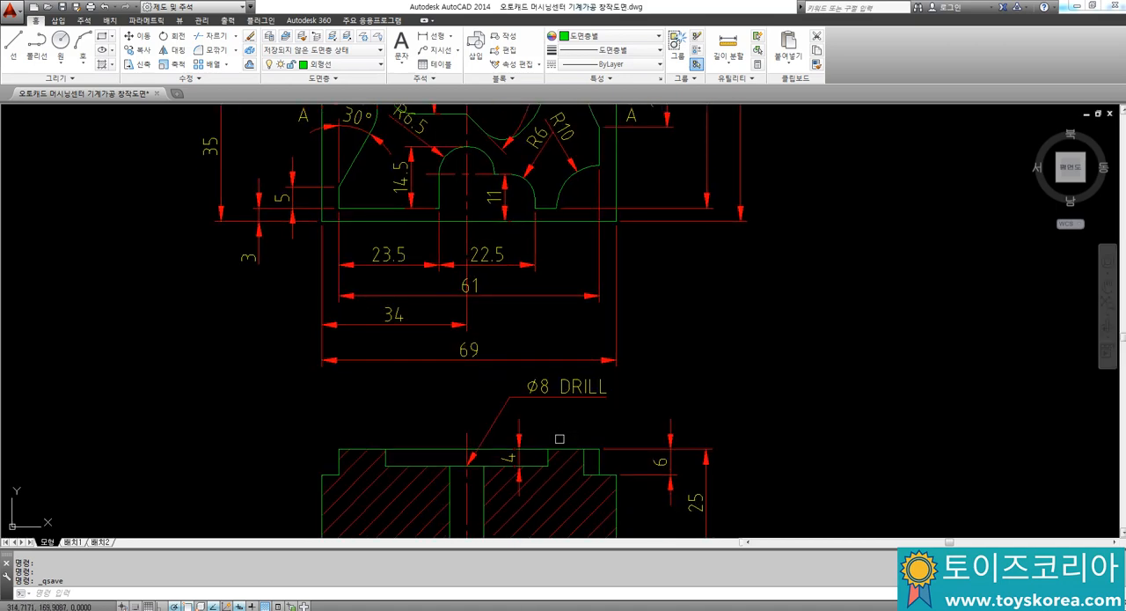
middle_click_drag(465, 326, 481, 470)
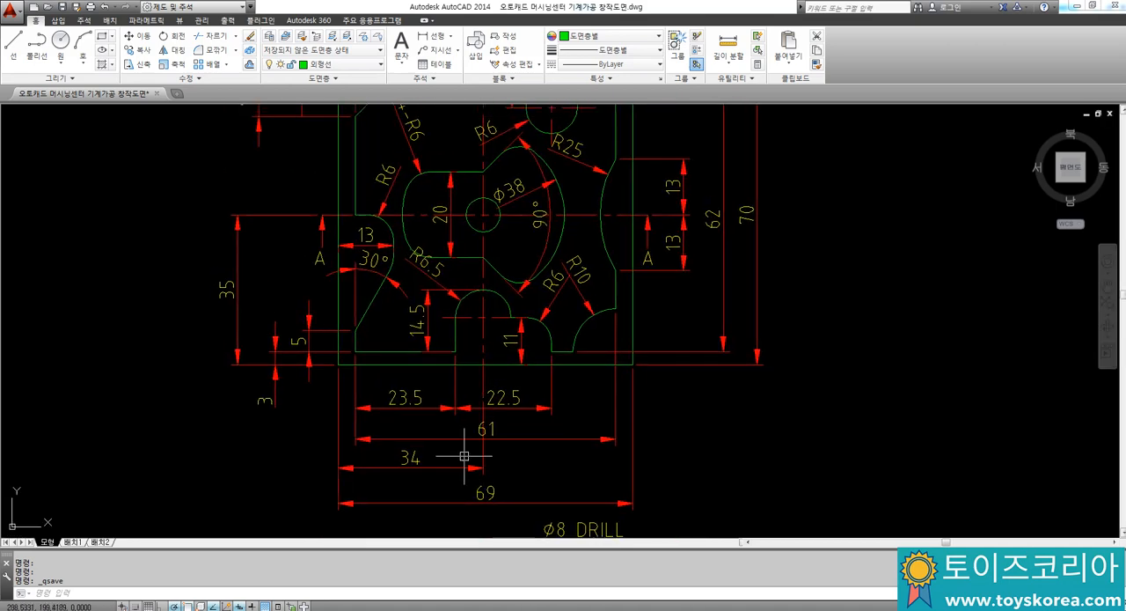
middle_click_drag(326, 292, 327, 332)
middle_click_drag(283, 188, 290, 219)
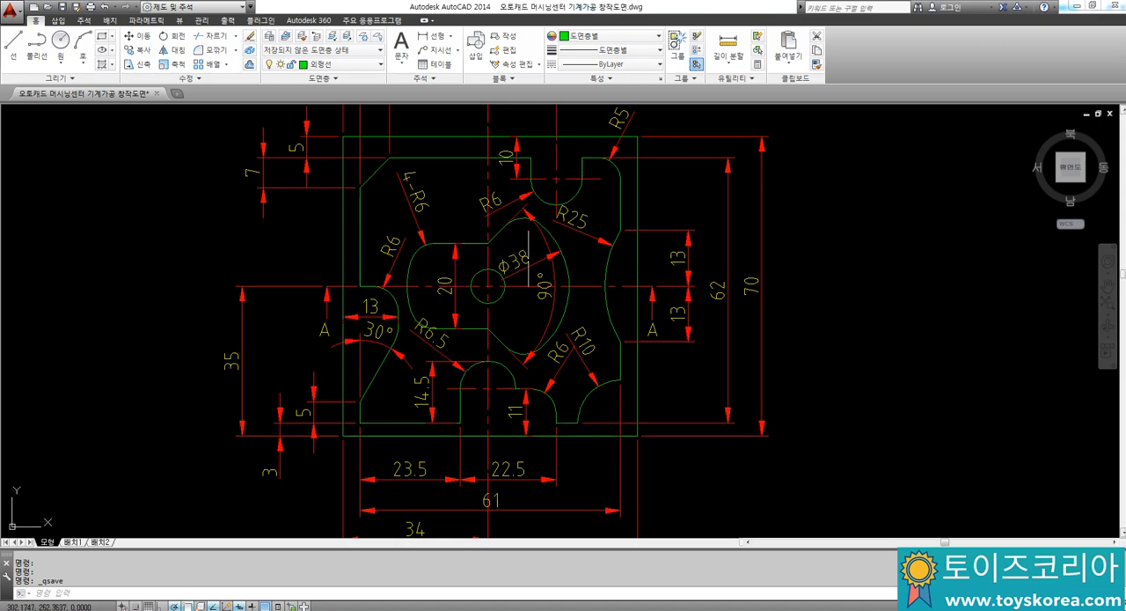
Step: Open Notepad beside the drawing and write "윤곽/포켓..." as the first note
left_click(18, 608)
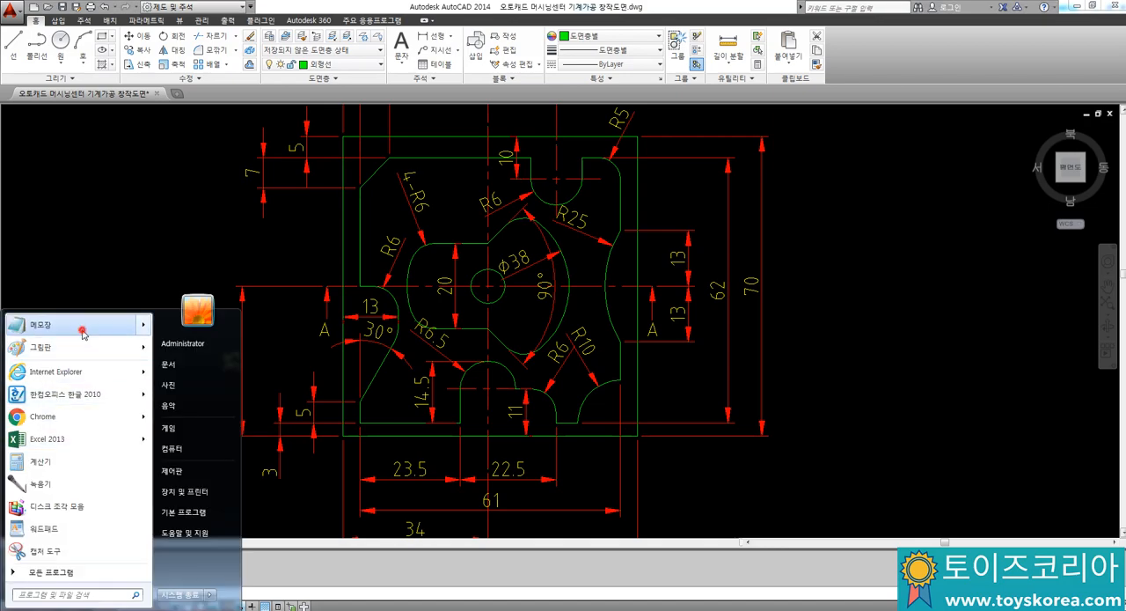
left_click(83, 324)
left_click_drag(363, 51, 962, 80)
type("ㅇㅇ")
key("BackSpace")
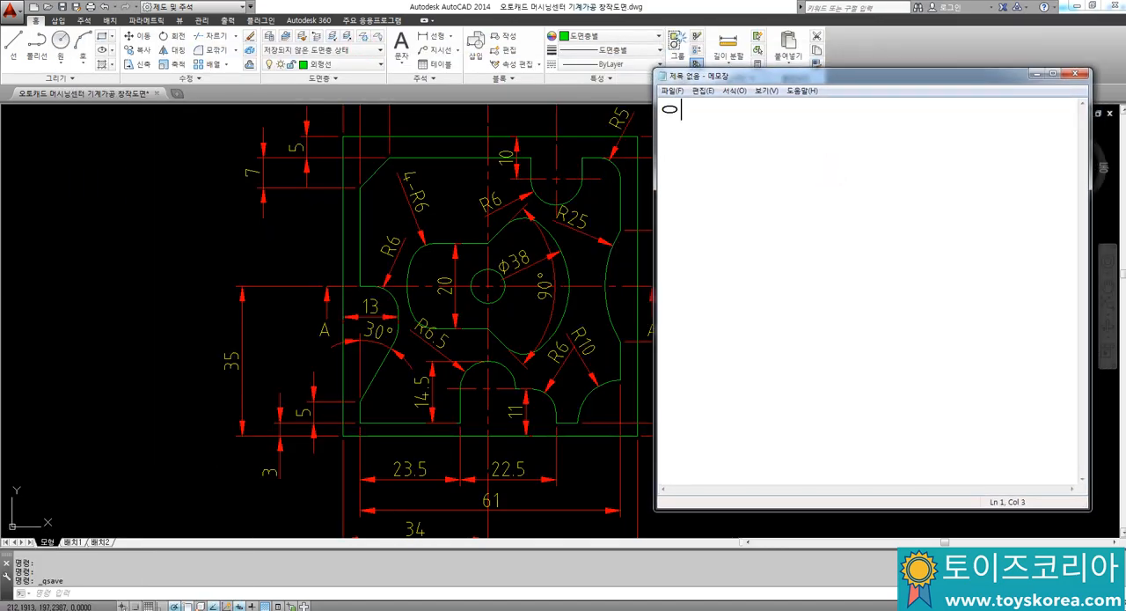
key("BackSpace")
type("ㅇ곽/포케ㅅ.")
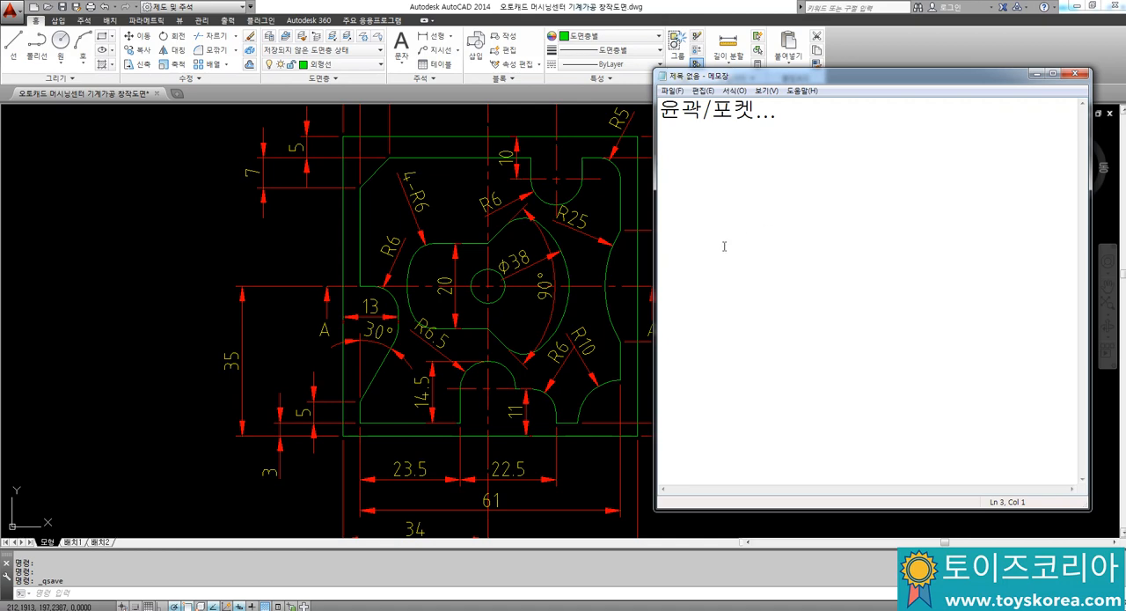
type("드릴")
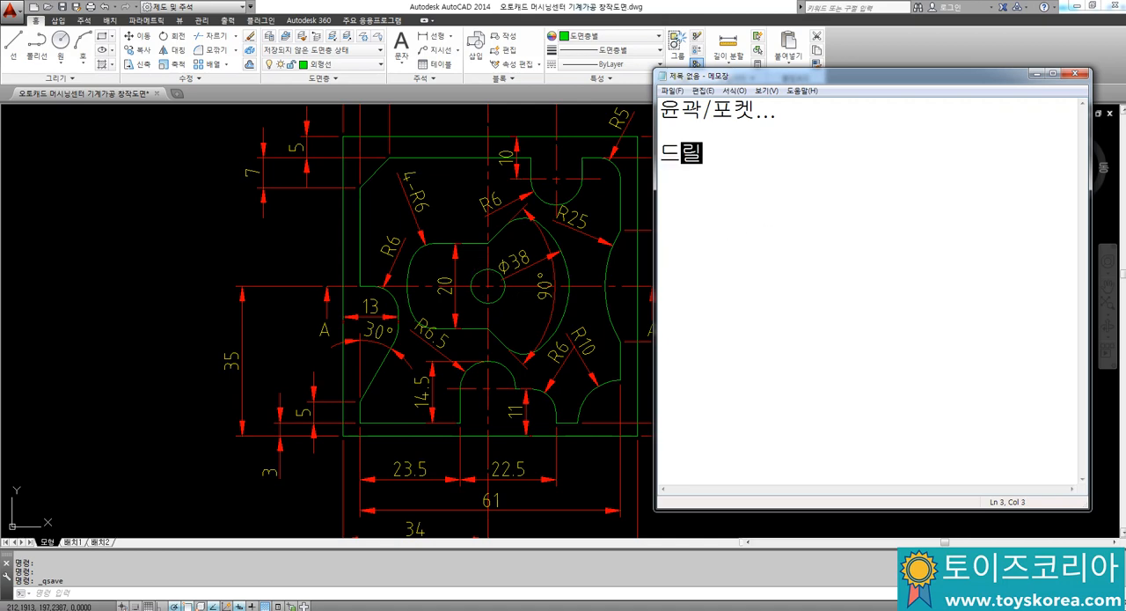
type("구멍...")
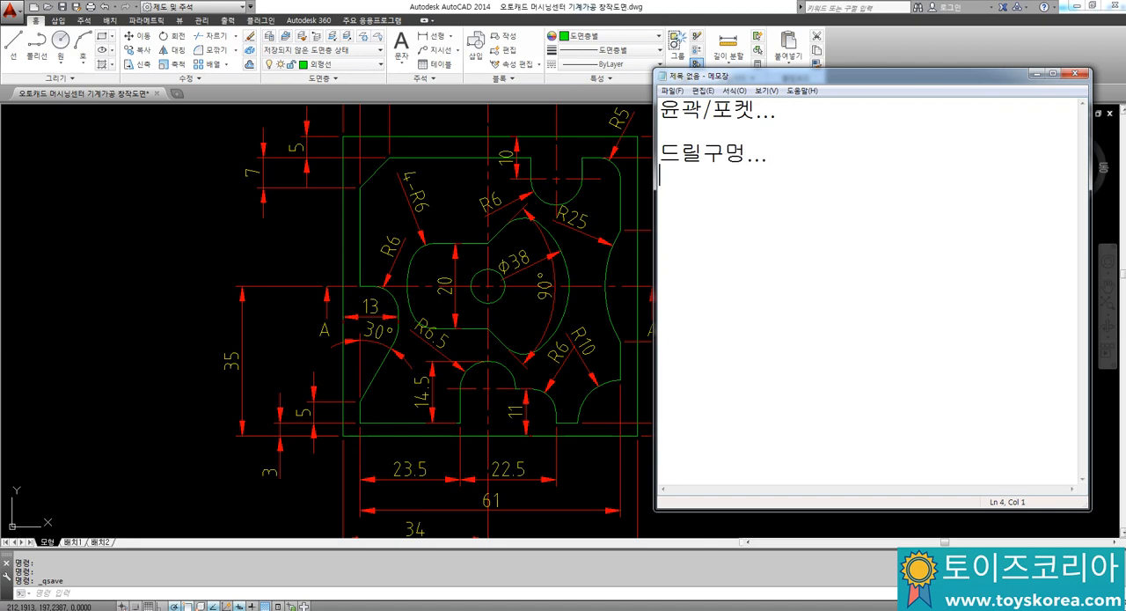
Step: Switch to the AutoCAD drawing and look over the plan view together with the section
left_click(302, 221)
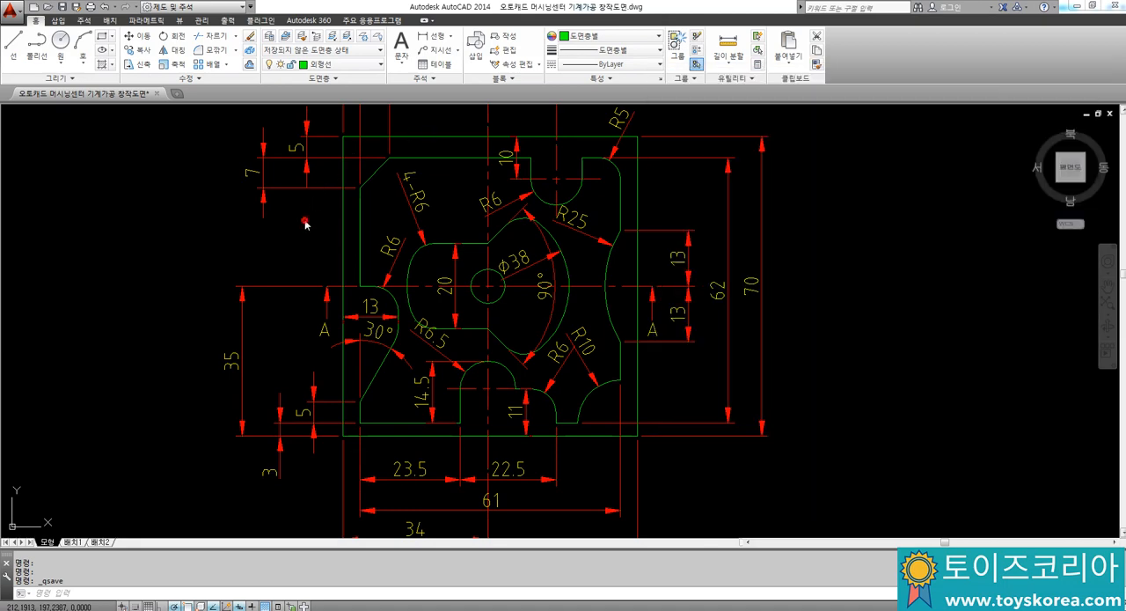
scroll(352, 291, "down", 2)
middle_click_drag(380, 311, 375, 274)
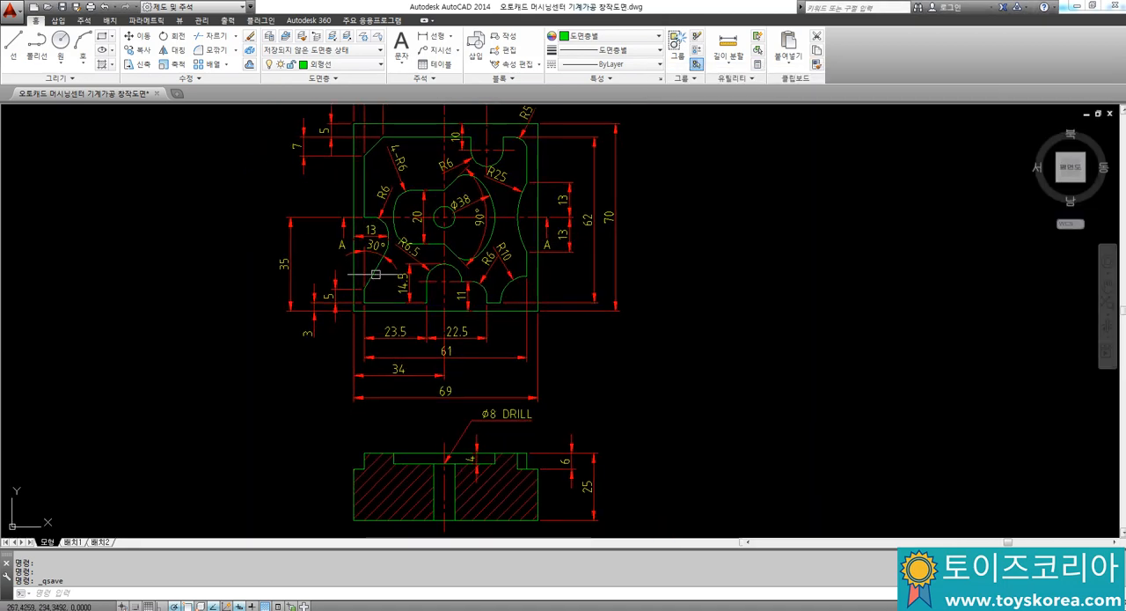
scroll(441, 227, "up", 2)
scroll(431, 268, "down", 2)
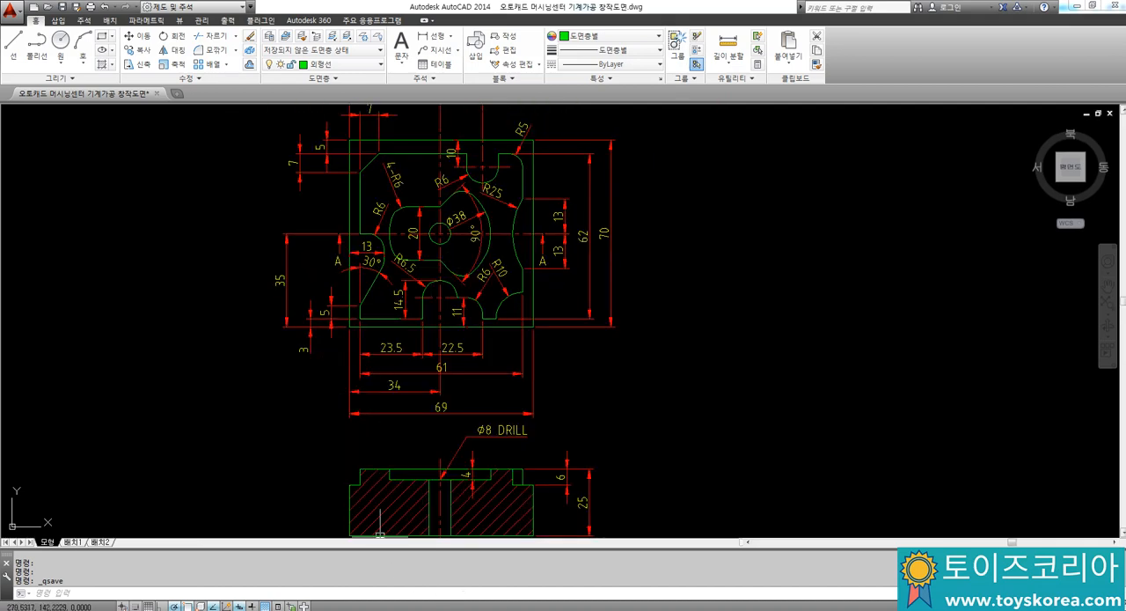
Step: Switch to Notepad and add the note "3가지..." below the drill-hole line
key("alt+Tab")
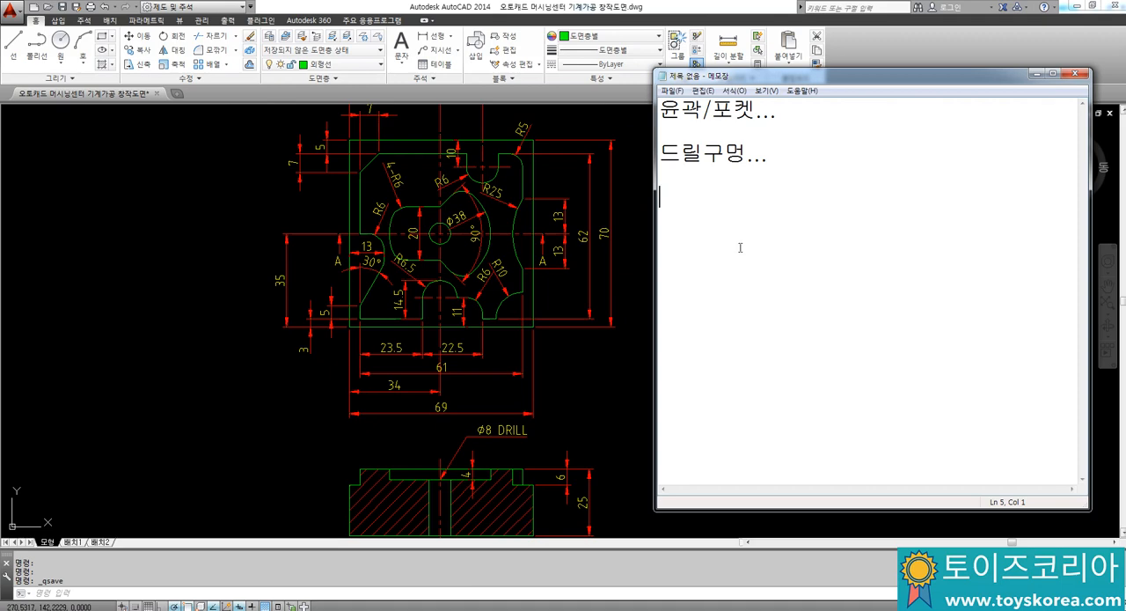
type("ㅇ개자.")
key("BackSpace")
type("가지.")
Step: Write "센터드릴" as the first tool in the list under "3가지..."
type("ㅅ")
key("BackSpace")
type("e")
key("BackSpace")
key("BackSpace")
type("센터드릴")
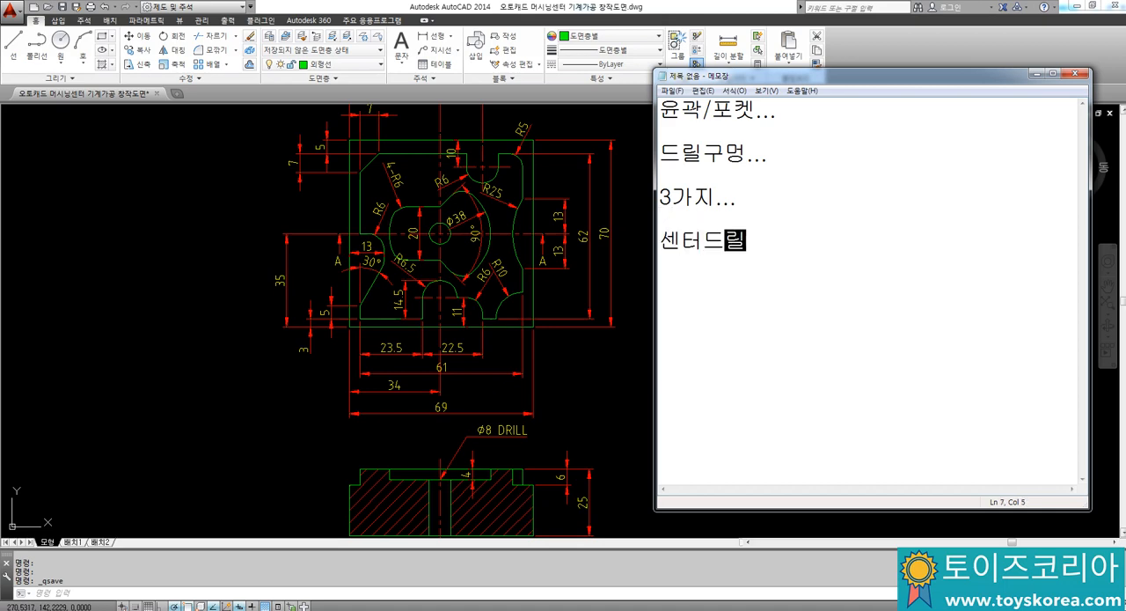
Step: Add "드릴" and "평엔드밀" on separate lines to complete the tool list
key("Return")
type("드리ㄹ")
key("Return")
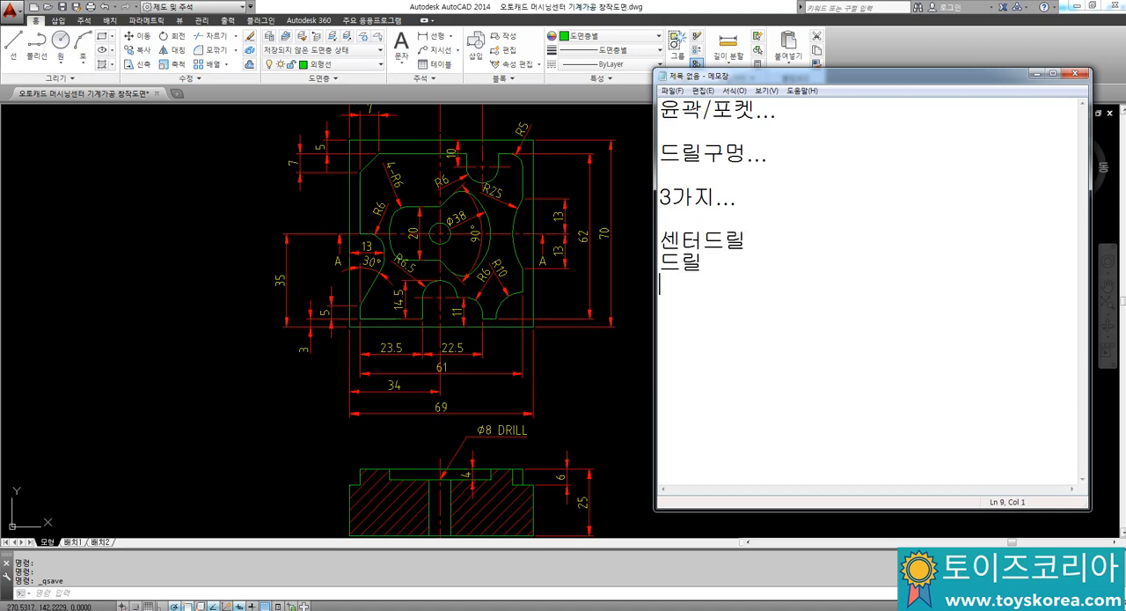
type("평엔드밀")
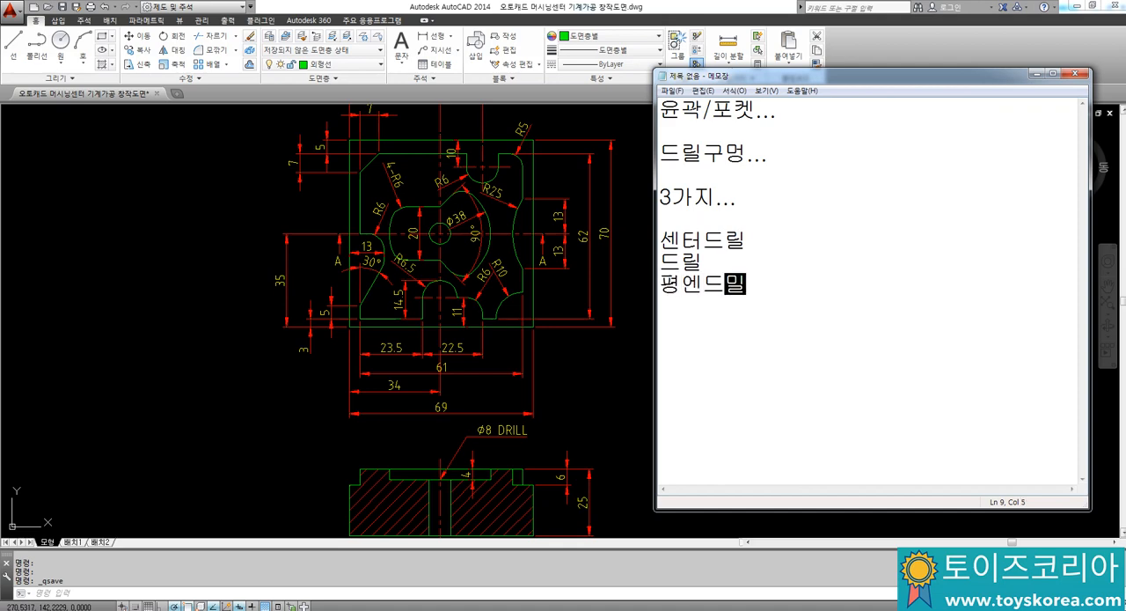
key("Return")
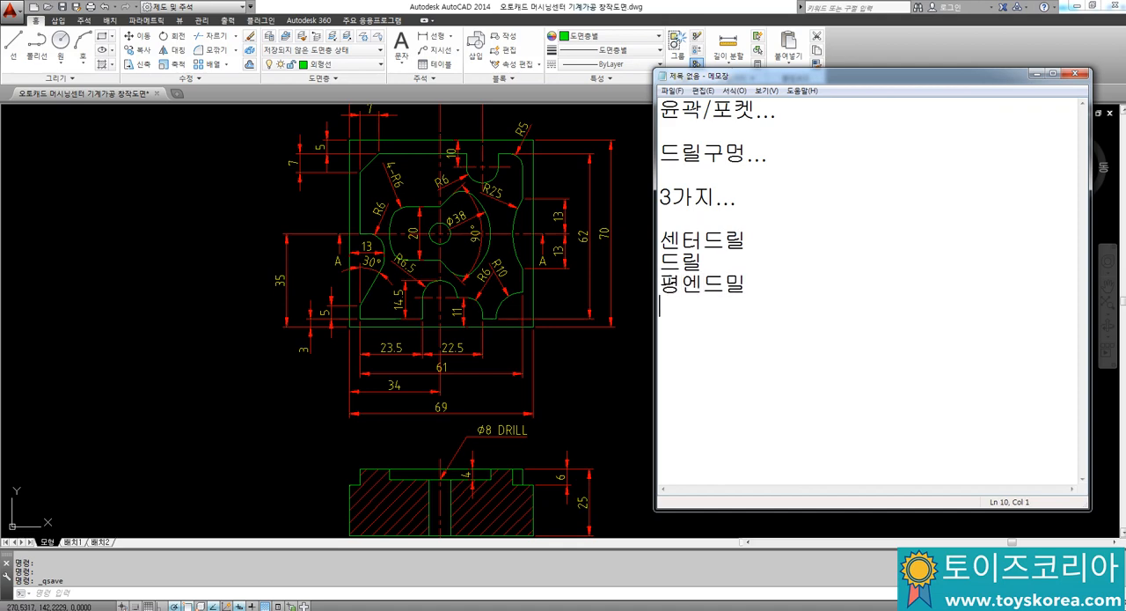
type("세")
key("BackSpace")
key("BackSpace")
key("BackSpace")
type("드릴.")
key("BackSpace")
key("BackSpace")
Step: Switch back to the AutoCAD drawing and inspect the dimensioned part views
left_click(260, 322)
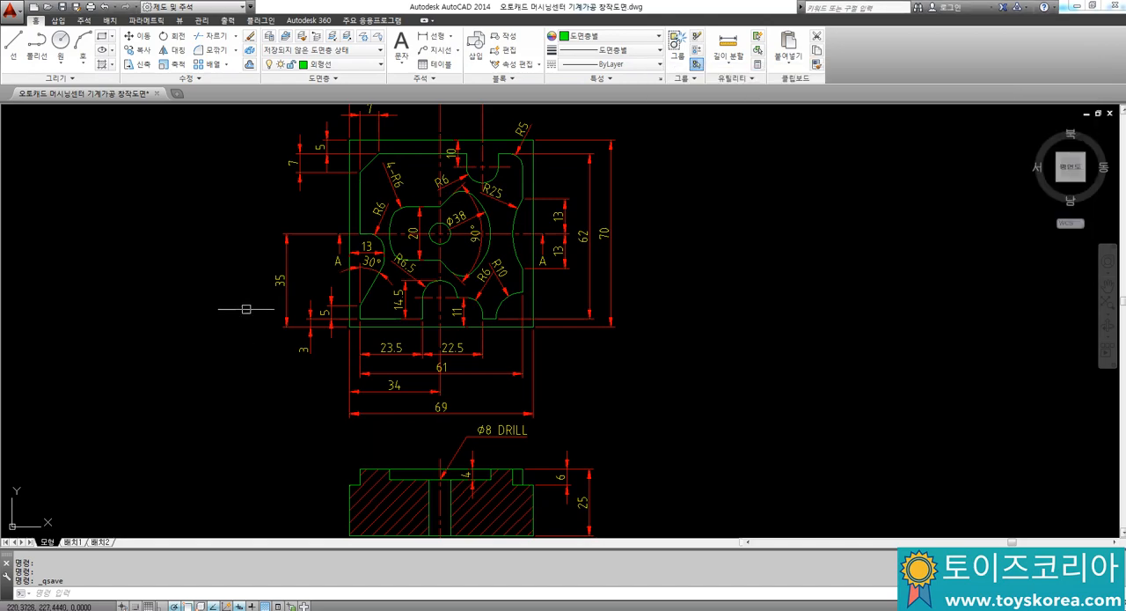
scroll(264, 299, "up", 3)
mouse_move(274, 300)
middle_mouse_down()
mouse_move(312, 281)
mouse_move(305, 331)
mouse_move(328, 294)
middle_mouse_up()
scroll(302, 317, "down", 2)
scroll(329, 294, "up", 2)
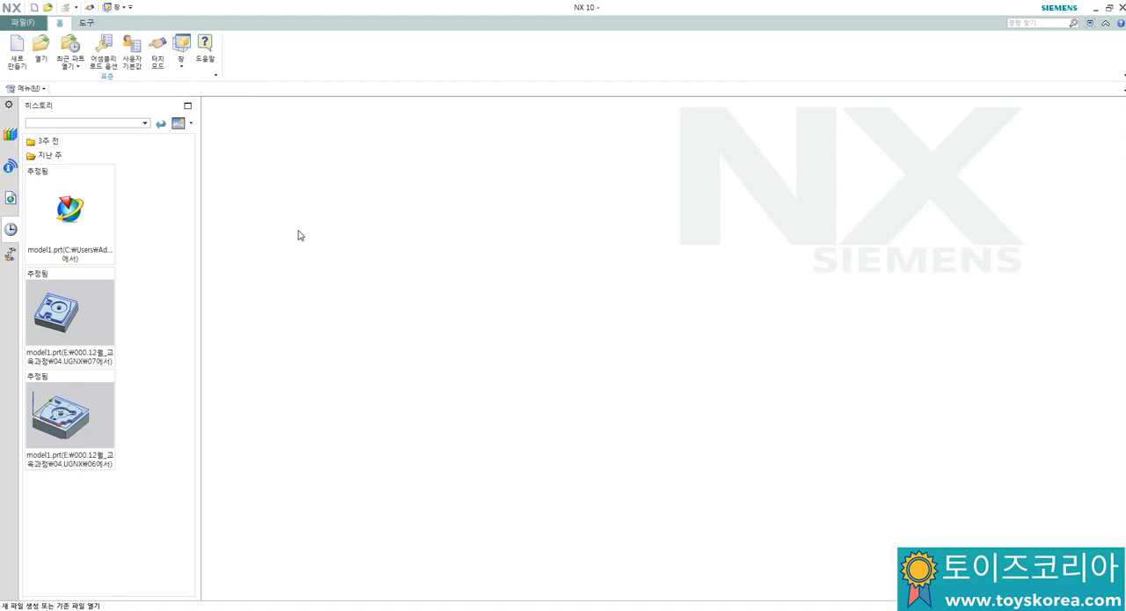
Step: Switch to NX and create a new part from the millimetre Model template, named model1.prt
left_click(17, 51)
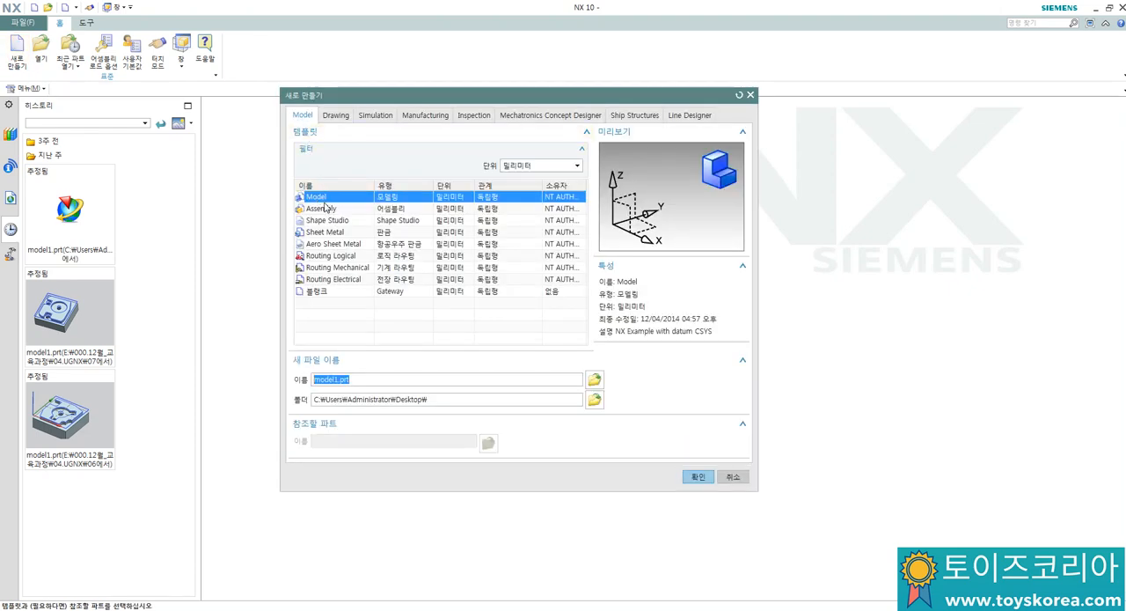
left_click(693, 476)
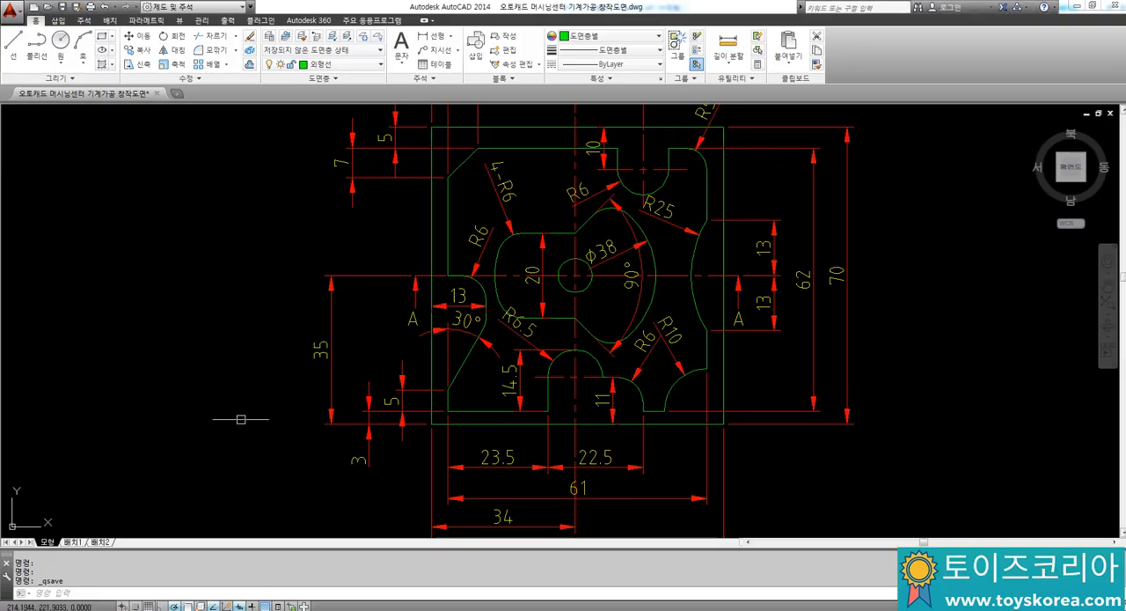
Step: Switch to the AutoCAD drawing and check the base block's outer dimensions and its lower corner in both views
scroll(345, 322, "down", 4)
scroll(378, 360, "up", 6)
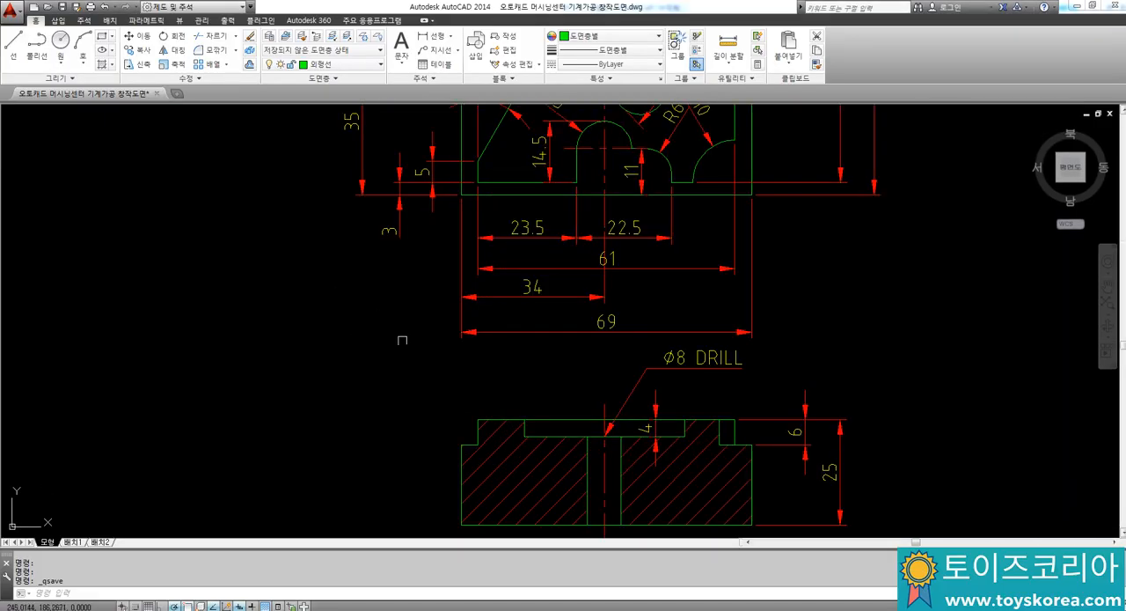
middle_click_drag(456, 323, 443, 390)
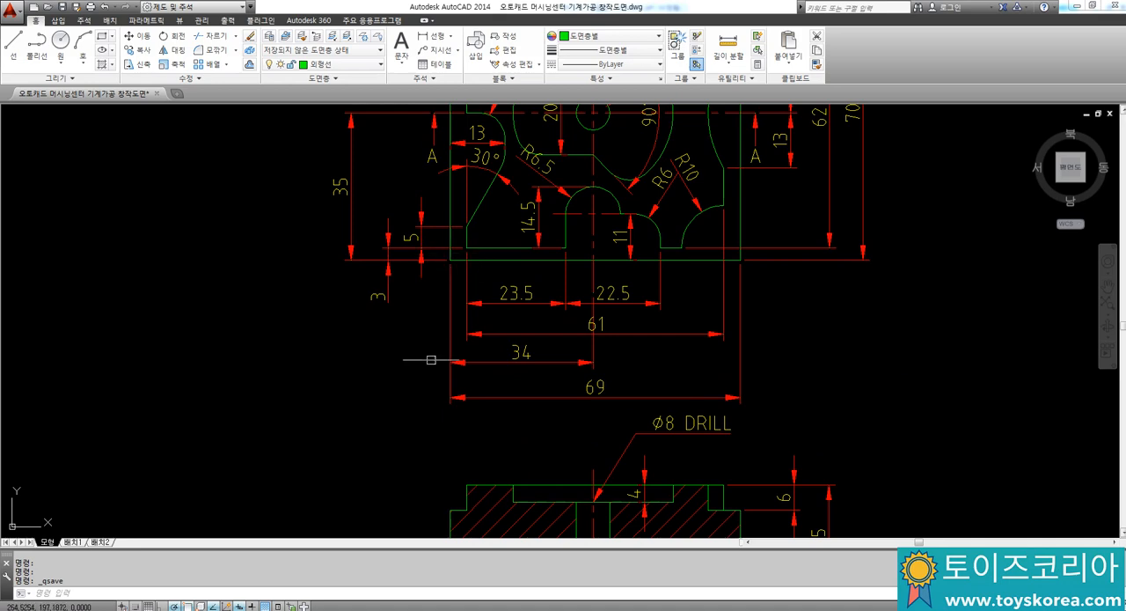
mouse_move(445, 494)
middle_mouse_down()
mouse_move(436, 393)
mouse_move(397, 329)
middle_mouse_up()
scroll(401, 327, "up", 2)
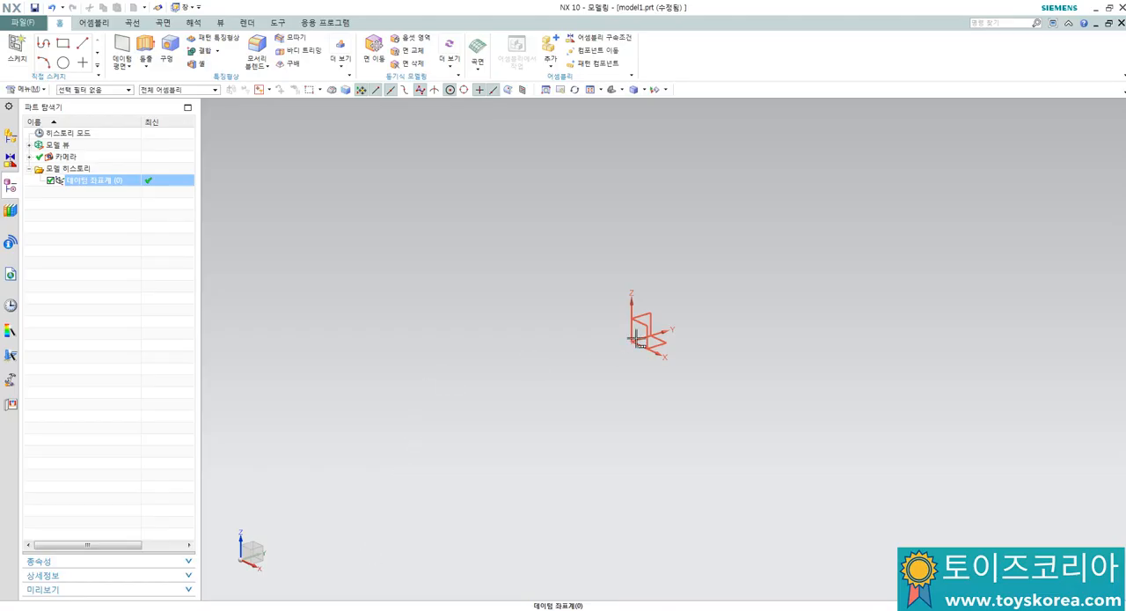
Step: Switch to NX and create a sketch on the datum XY plane
left_click(592, 441)
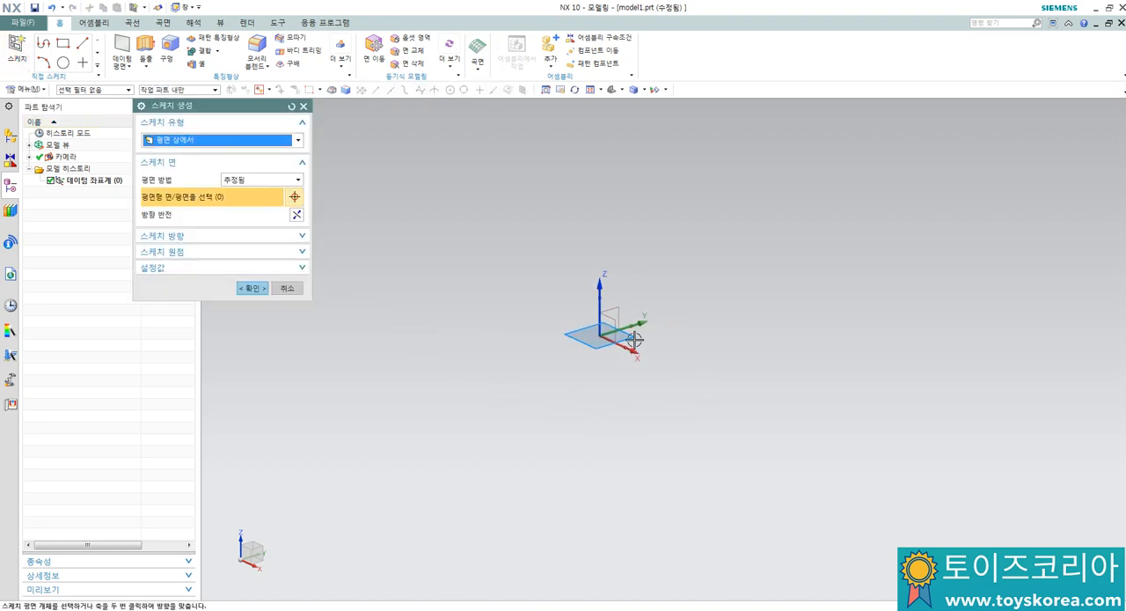
left_click(633, 341)
left_click(248, 288)
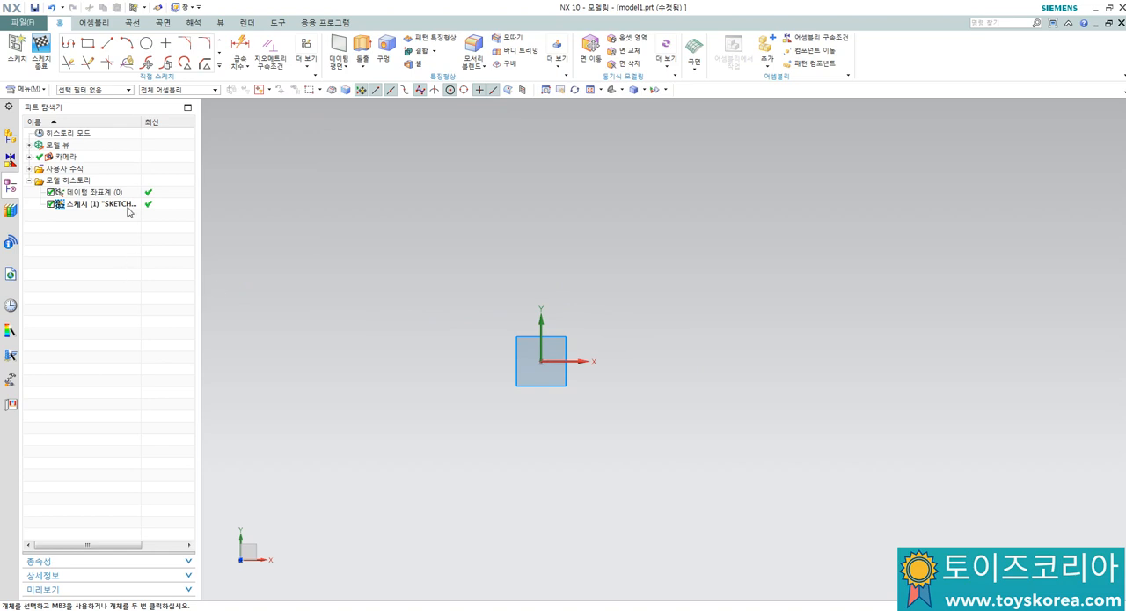
Step: Sketch a rectangle from the origin, about 19 mm wide and 16.5 mm high
left_click(88, 43)
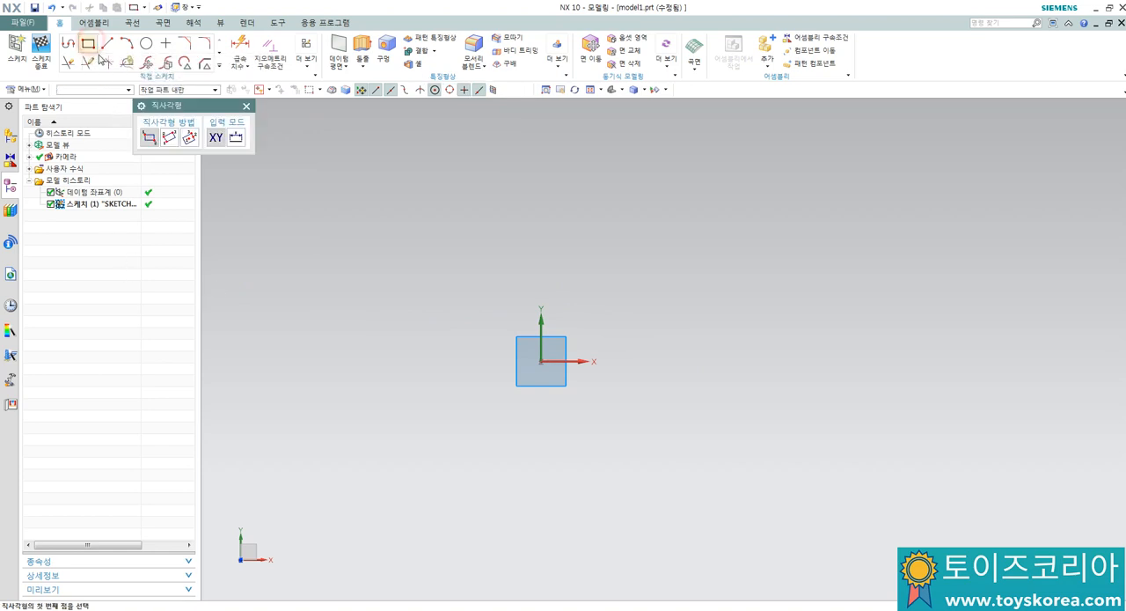
left_click(541, 360)
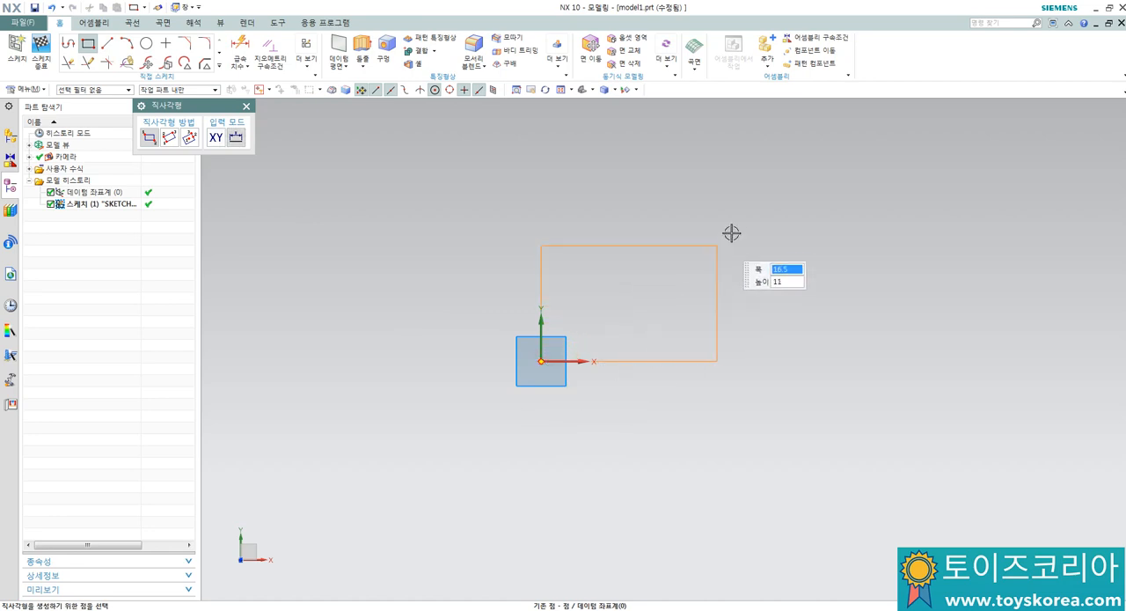
left_click(748, 178)
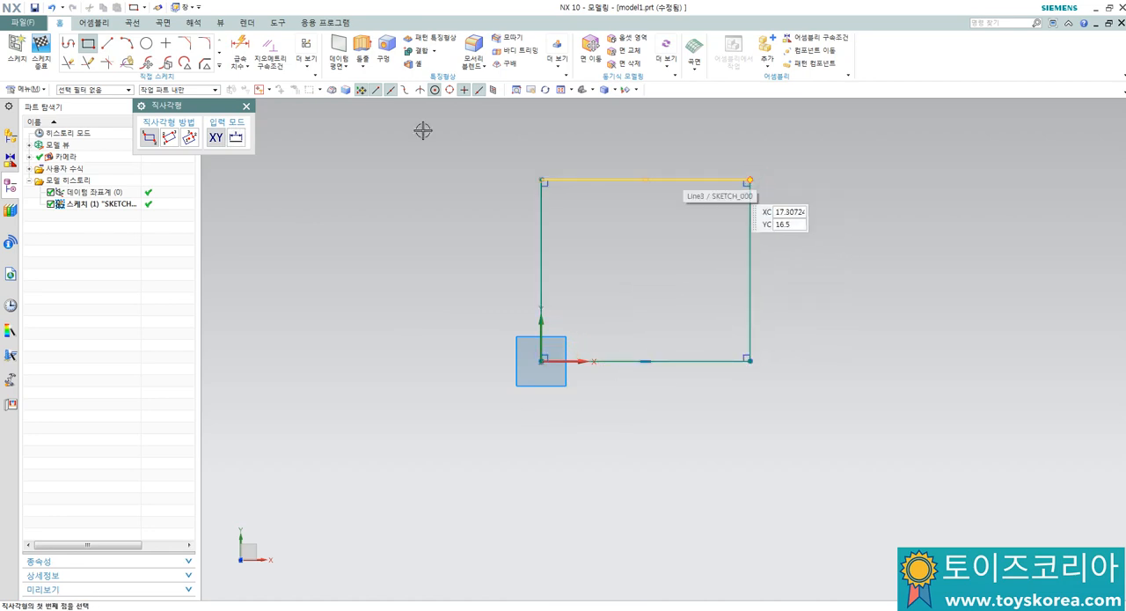
left_click(248, 107)
Step: Dimension the rectangle 70 mm high and 69 mm wide
left_click(241, 50)
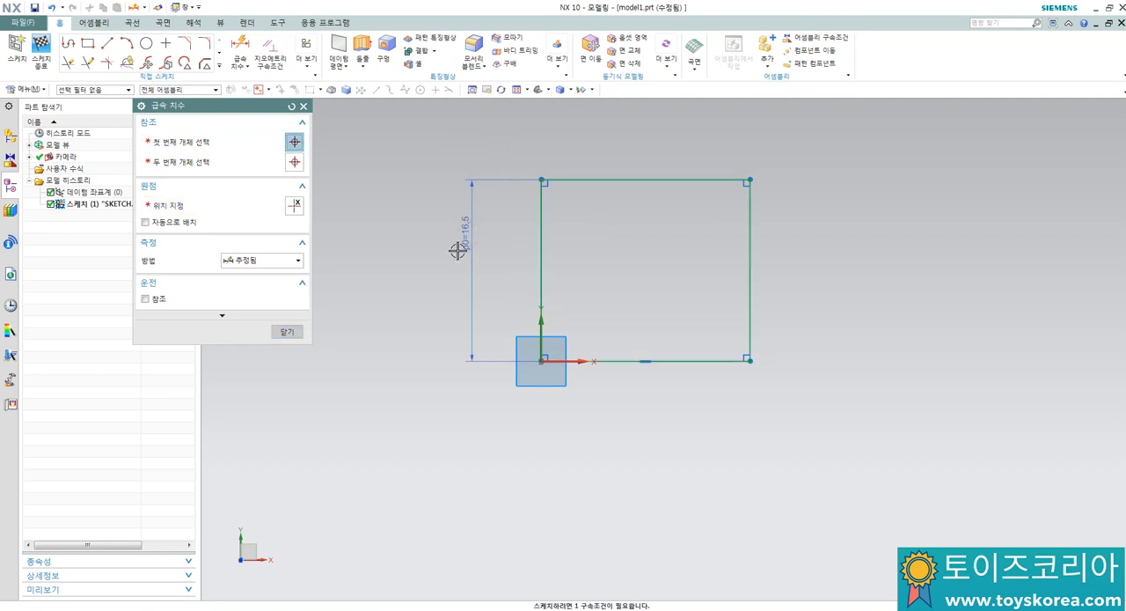
left_click(464, 252)
type("70")
key("Return")
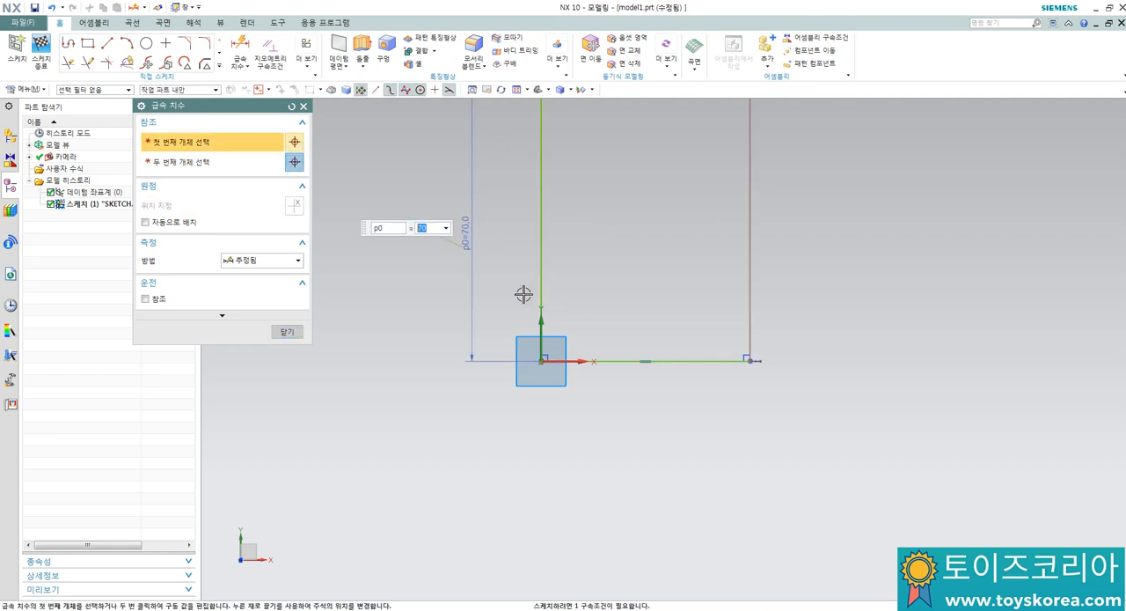
left_click(664, 359)
left_click(656, 408)
type("69")
key("Return")
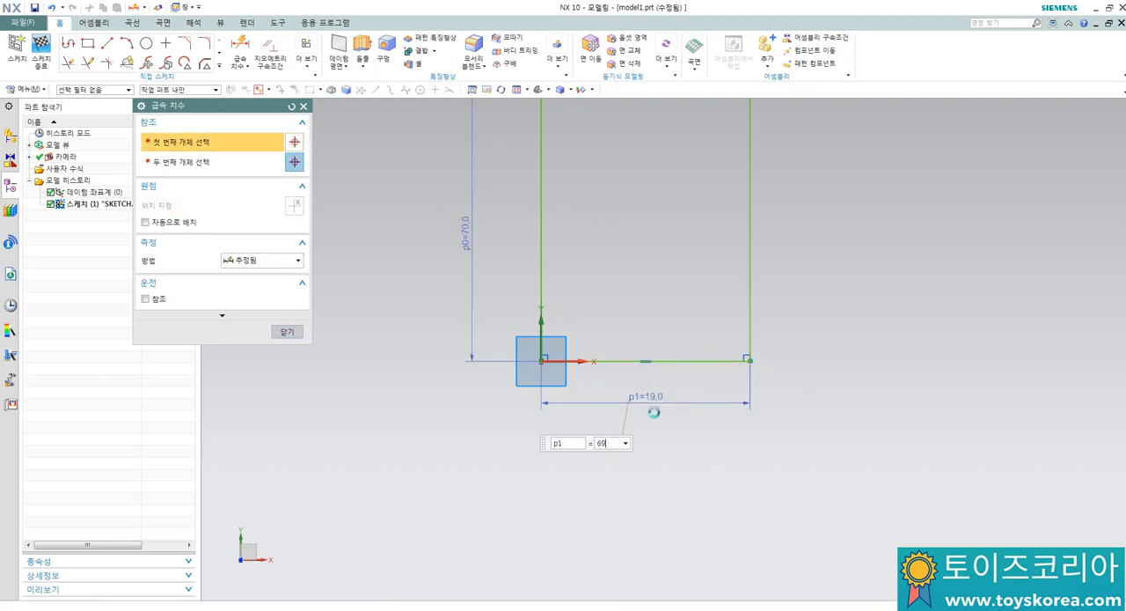
scroll(504, 378, "down", 5)
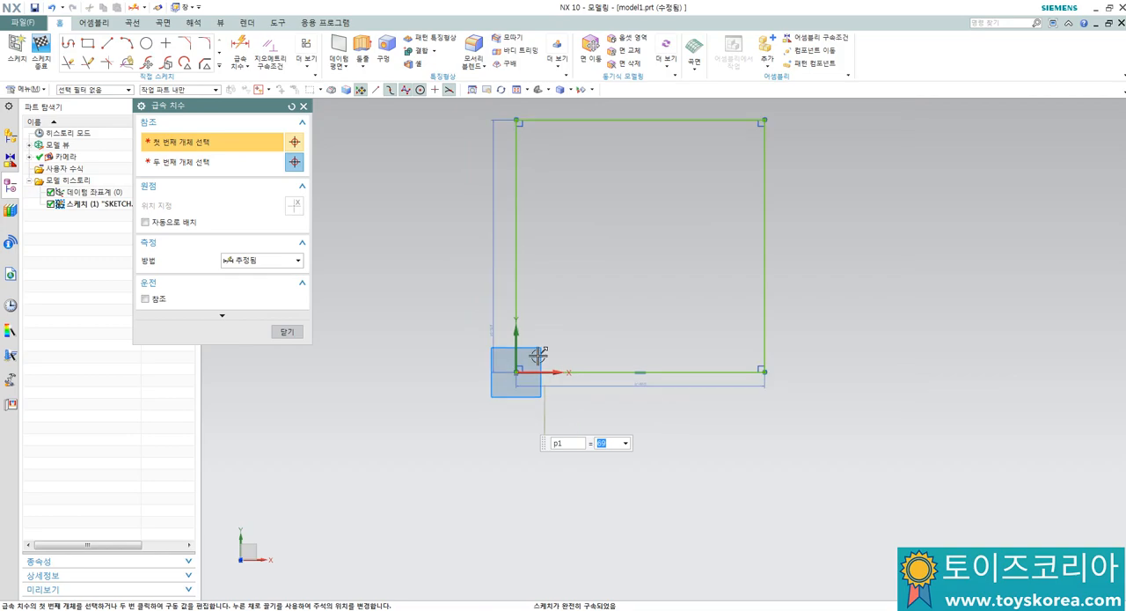
left_click(286, 331)
Step: Switch to the AutoCAD drawing and examine the inner contour's dimensions in the plan view and the depths in section A-A
key("alt+Tab")
scroll(586, 249, "down", 2)
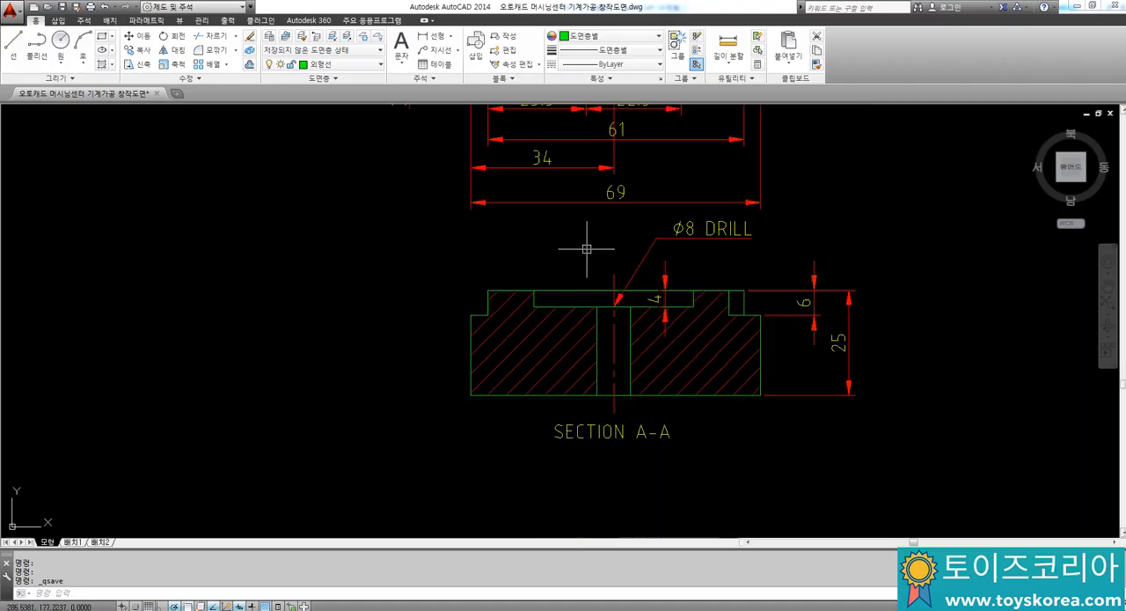
middle_click_drag(599, 211, 561, 444)
middle_click_drag(574, 276, 572, 301)
scroll(571, 301, "down", 3)
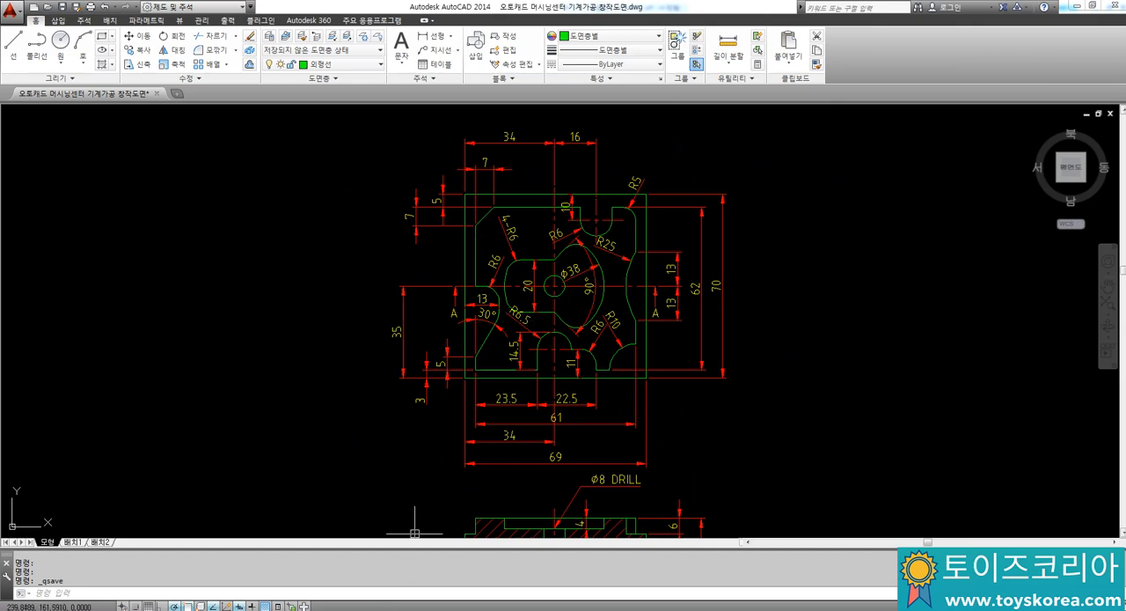
key("alt+Tab")
mouse_move(440, 312)
middle_mouse_down()
mouse_move(478, 291)
mouse_move(518, 291)
middle_mouse_up()
scroll(519, 291, "down", 3)
scroll(528, 276, "up", 3)
scroll(552, 254, "up", 2)
scroll(516, 219, "down", 4)
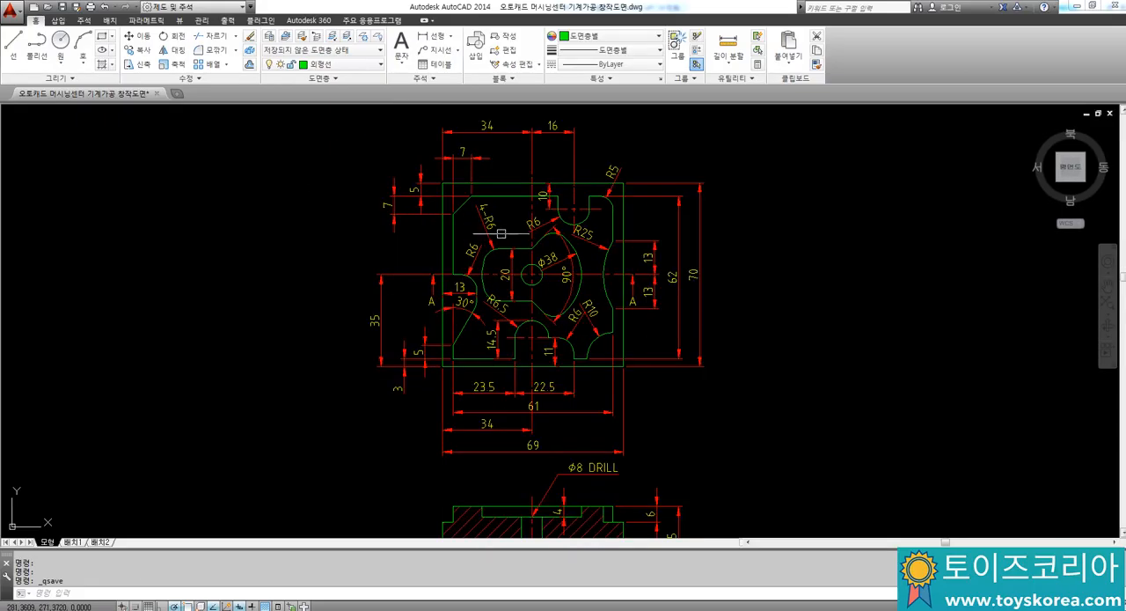
scroll(549, 299, "up", 4)
middle_click_drag(543, 300, 493, 464)
mouse_move(487, 269)
middle_mouse_down()
mouse_move(483, 352)
mouse_move(458, 314)
mouse_move(482, 181)
middle_mouse_up()
middle_click_drag(470, 347, 495, 261)
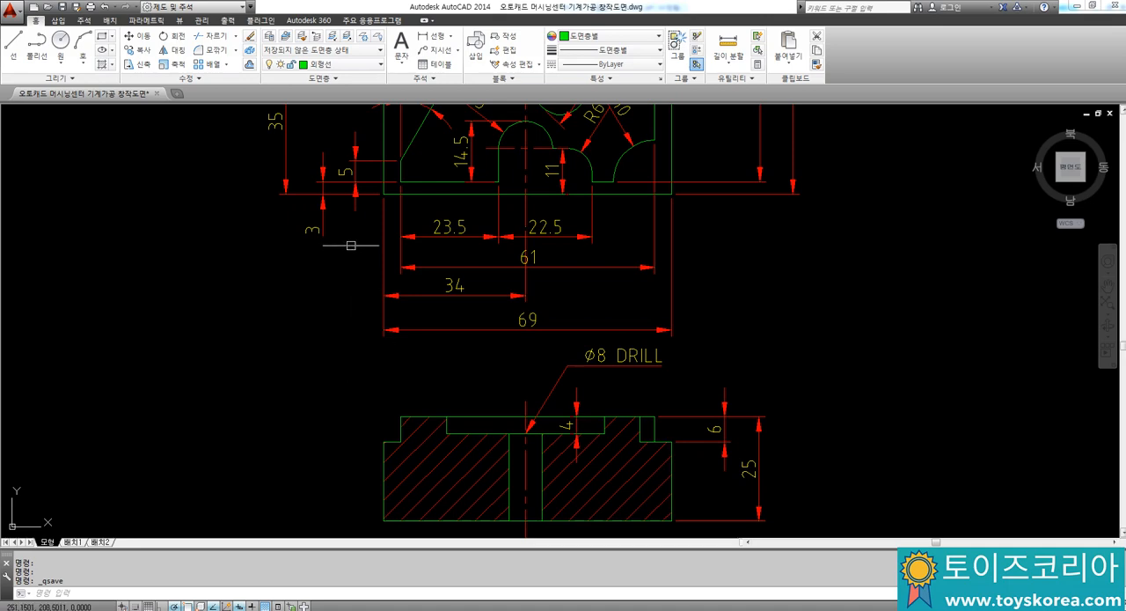
middle_click_drag(386, 335, 385, 529)
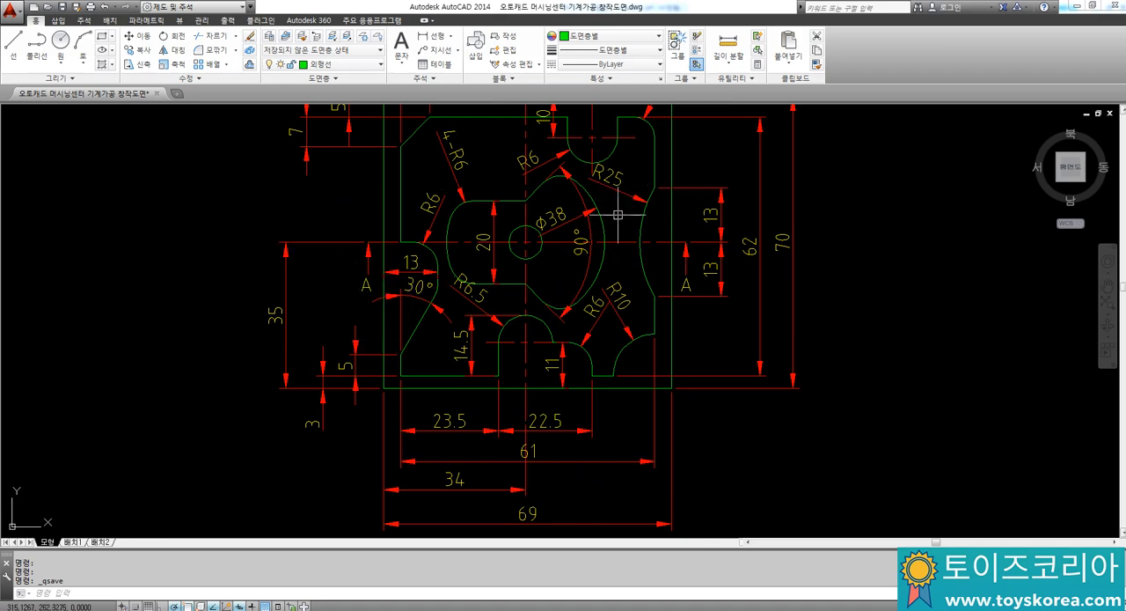
middle_click_drag(491, 298, 493, 134)
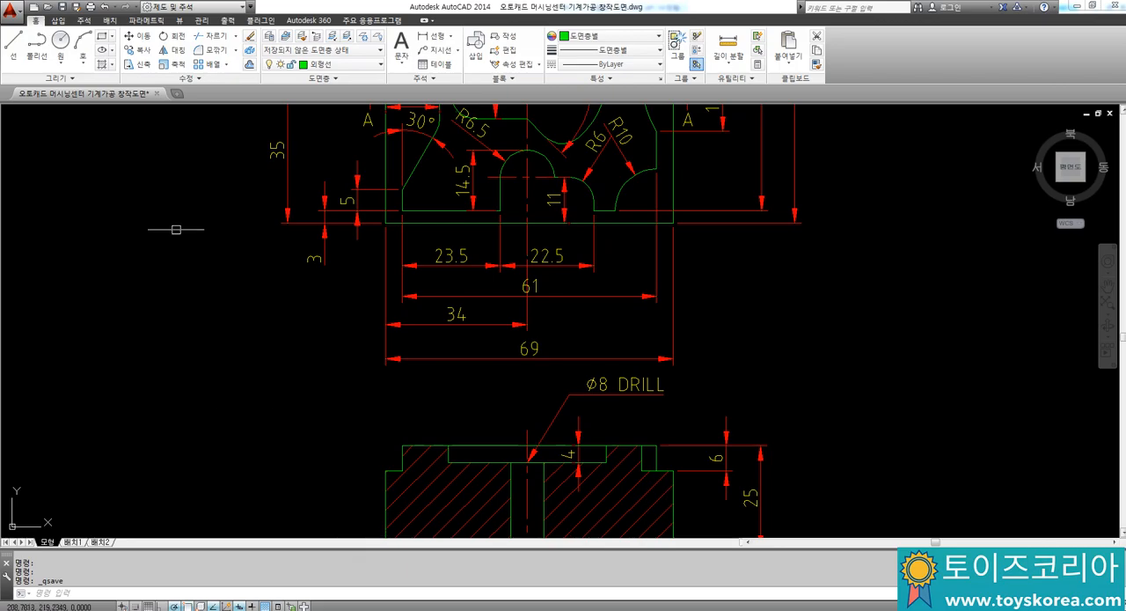
Step: Switch to NX and start the inner profile near the origin with a short vertical, a slanted line, a vertical about 9.5 mm and a horizontal back toward the left edge
key("alt+Tab")
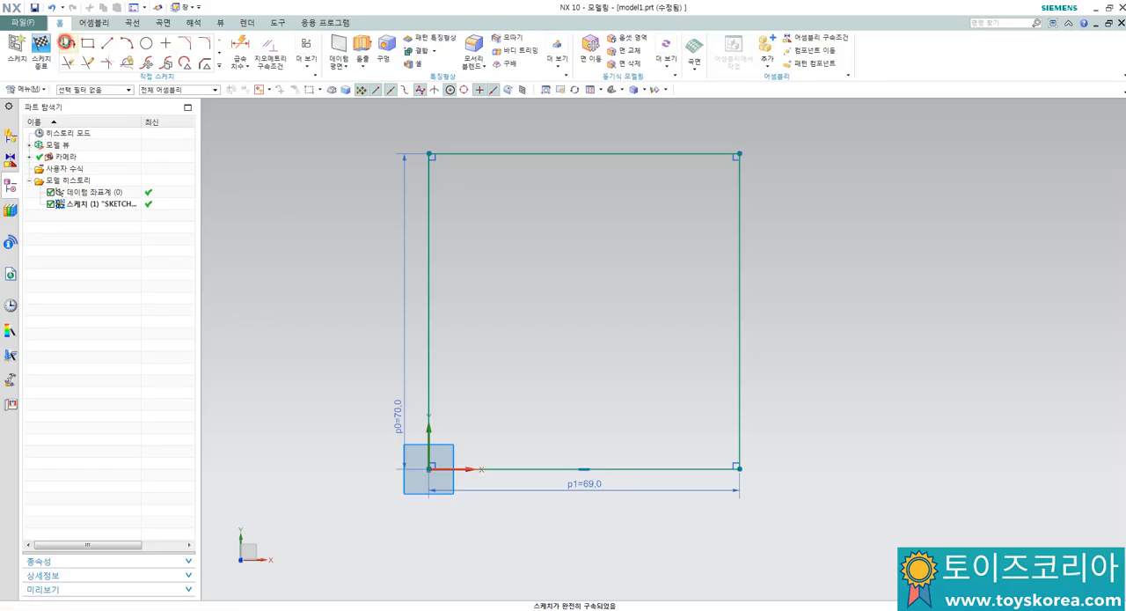
left_click(66, 42)
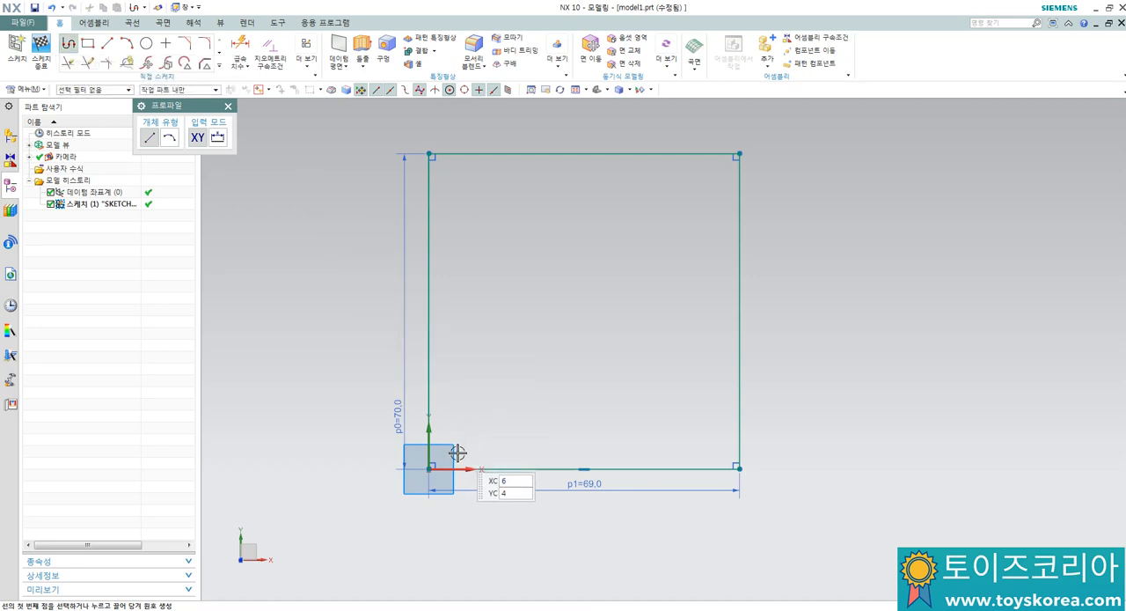
scroll(456, 435, "up", 1)
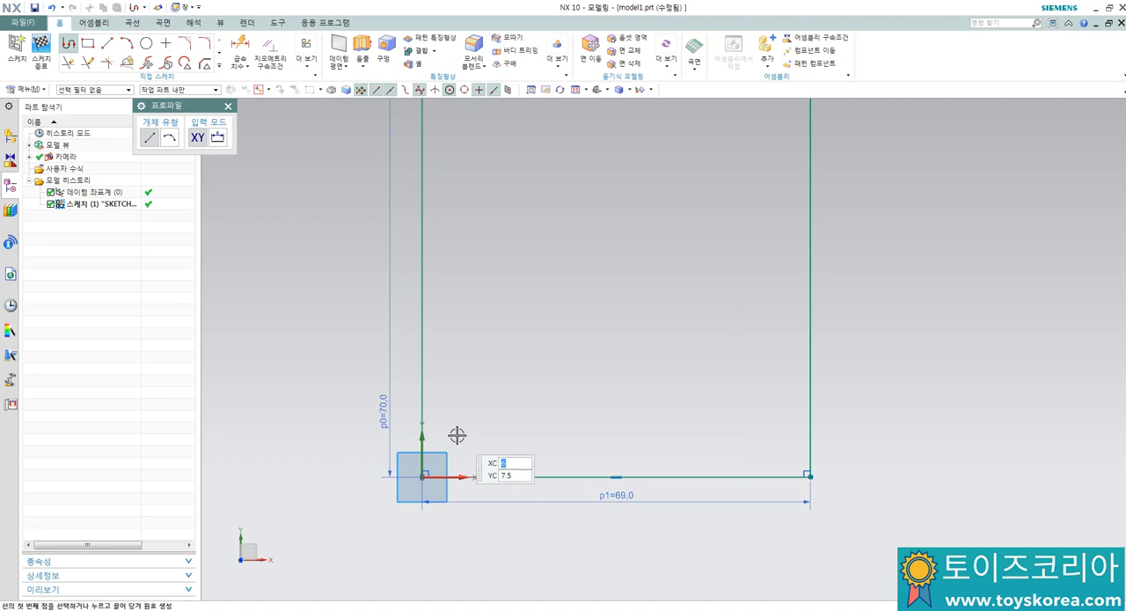
left_click(429, 463)
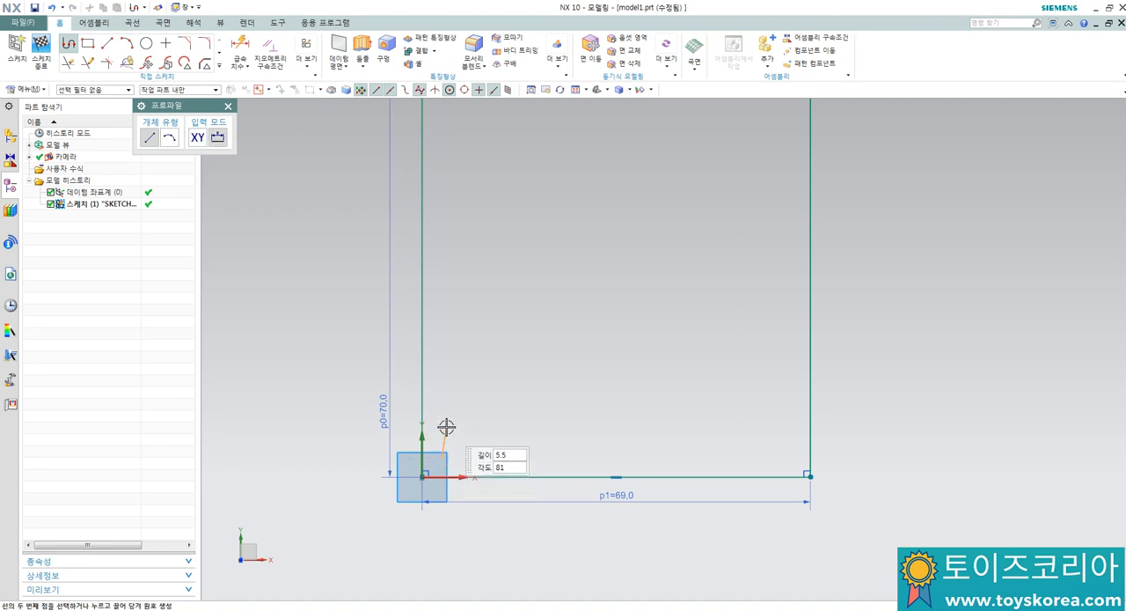
left_click(442, 423)
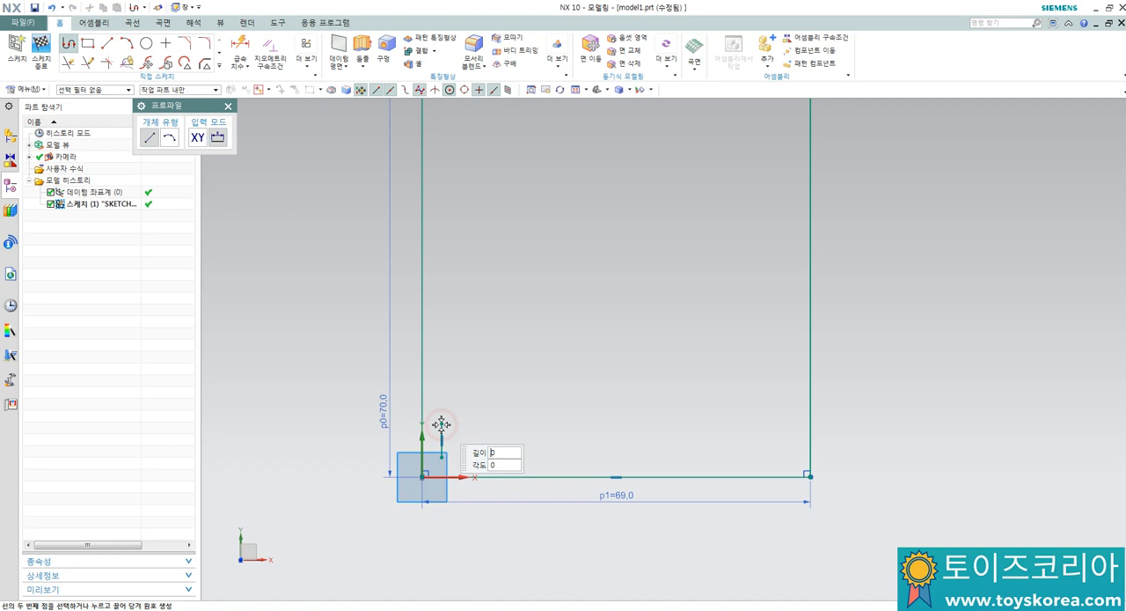
left_click(491, 329)
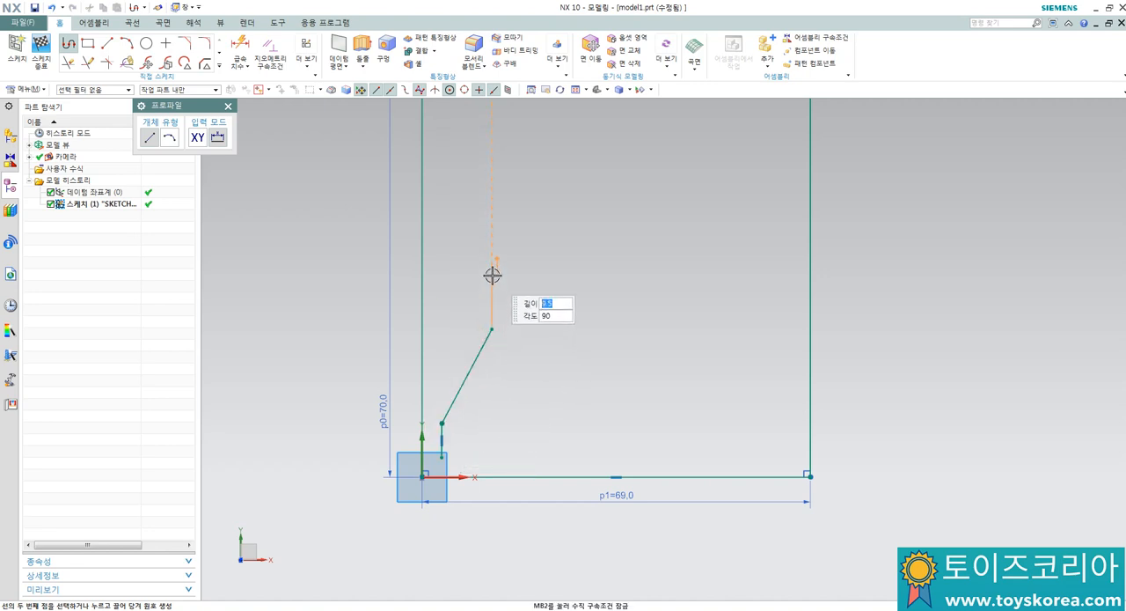
left_click(491, 275)
left_click(445, 280)
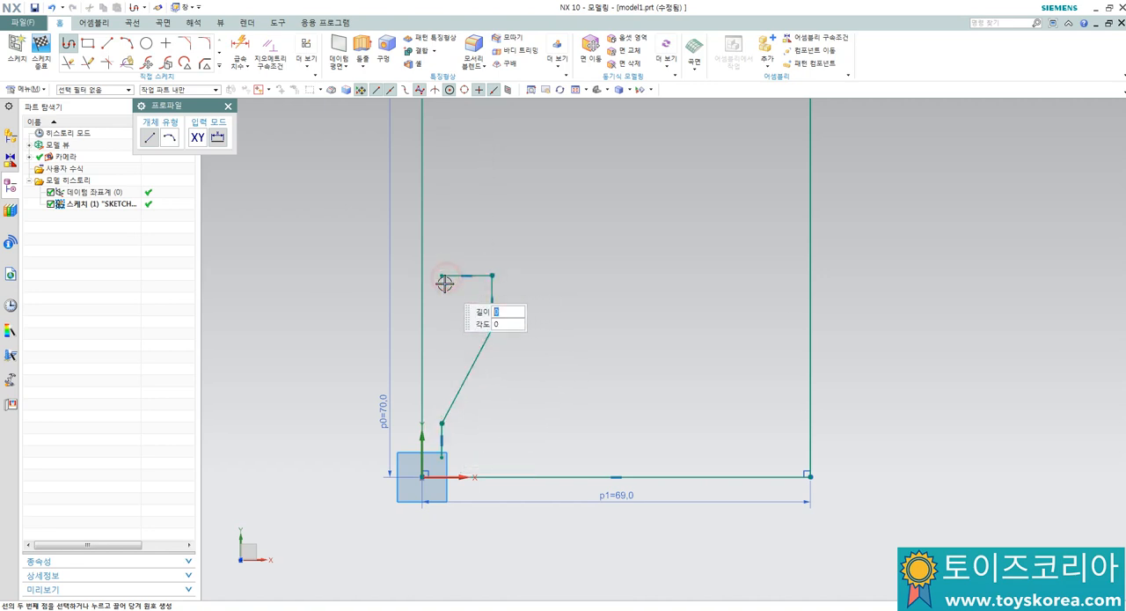
Step: Continue the profile with a vertical line about 22.5 mm long, a slanted upper-left corner and a horizontal upper edge
scroll(445, 246, "down", 3)
scroll(443, 202, "up", 3)
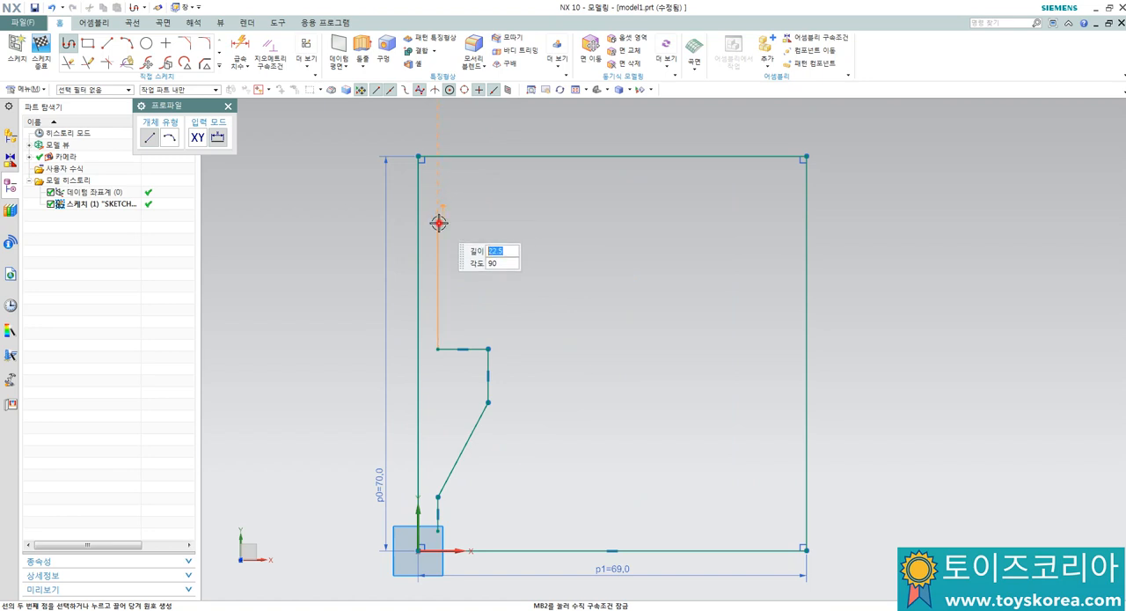
left_click(439, 223)
left_click(476, 180)
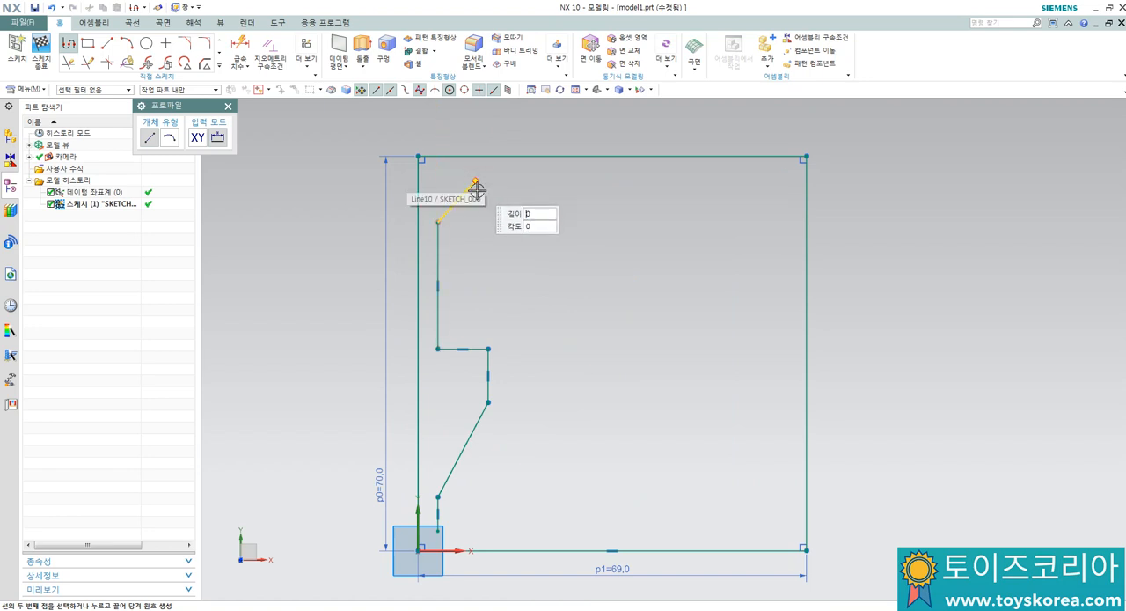
left_click(679, 180)
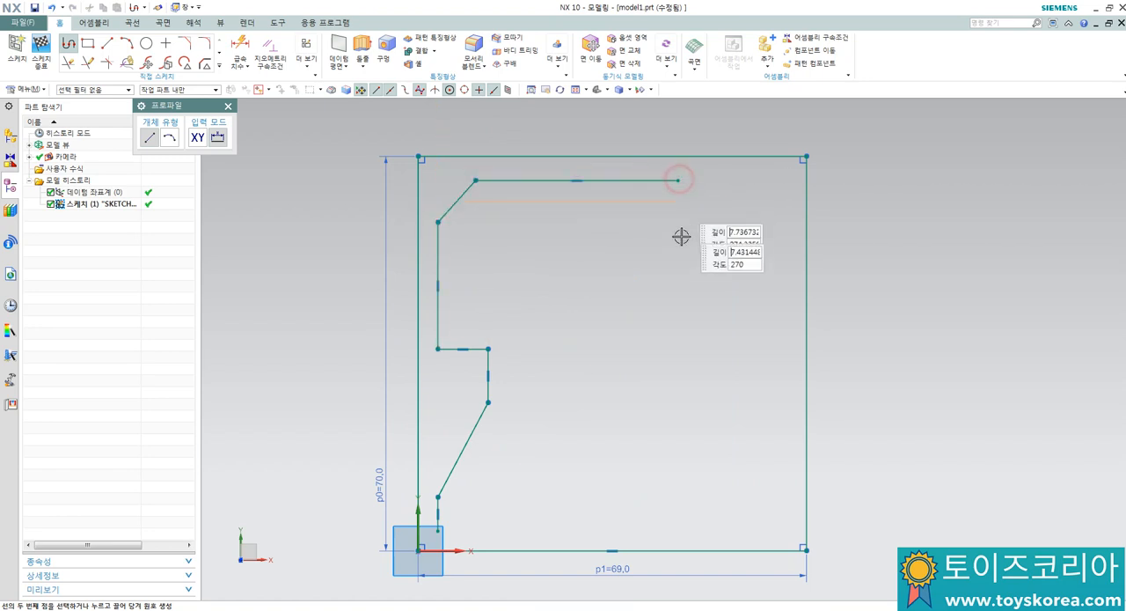
Step: Draw a rectangular notch about 13 mm deep in the profile's upper edge, then extend the edge about 9 mm toward the right
left_click(679, 253)
left_click(733, 213)
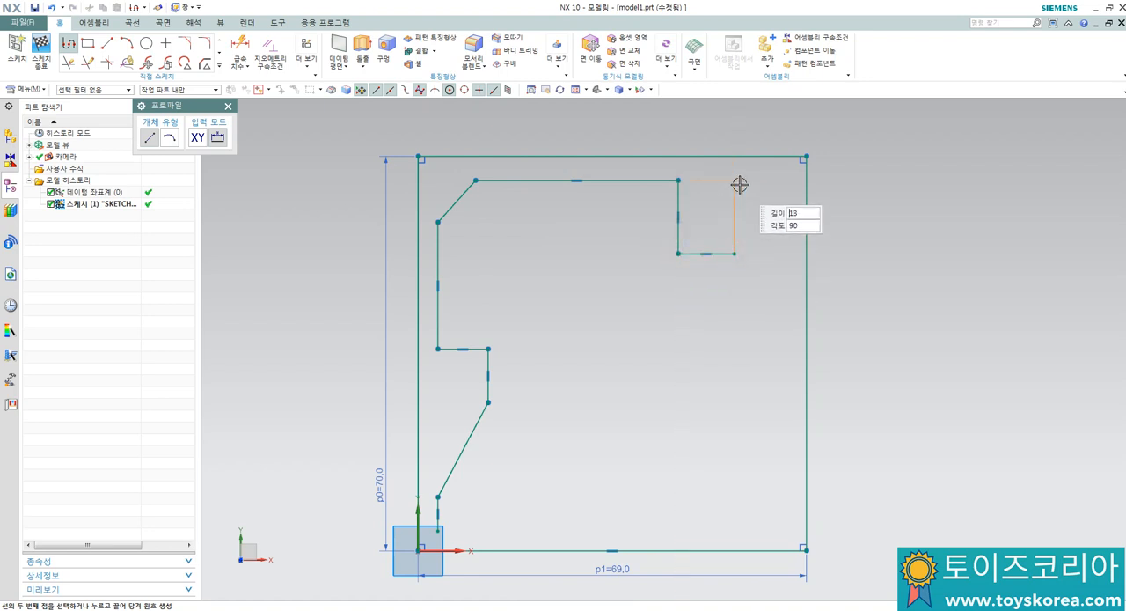
left_click(735, 181)
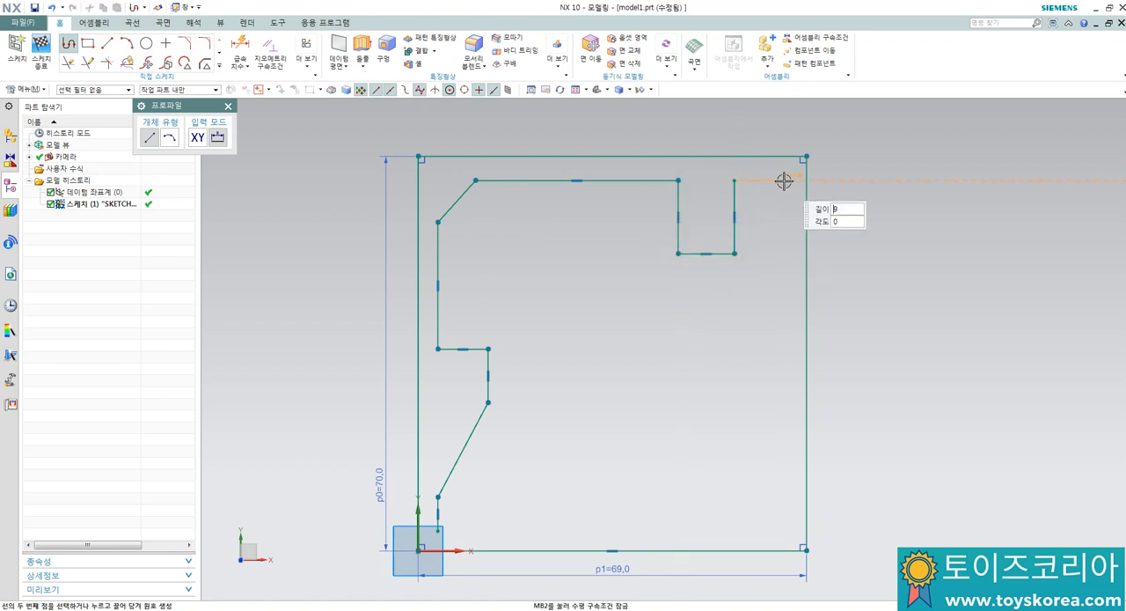
left_click(785, 180)
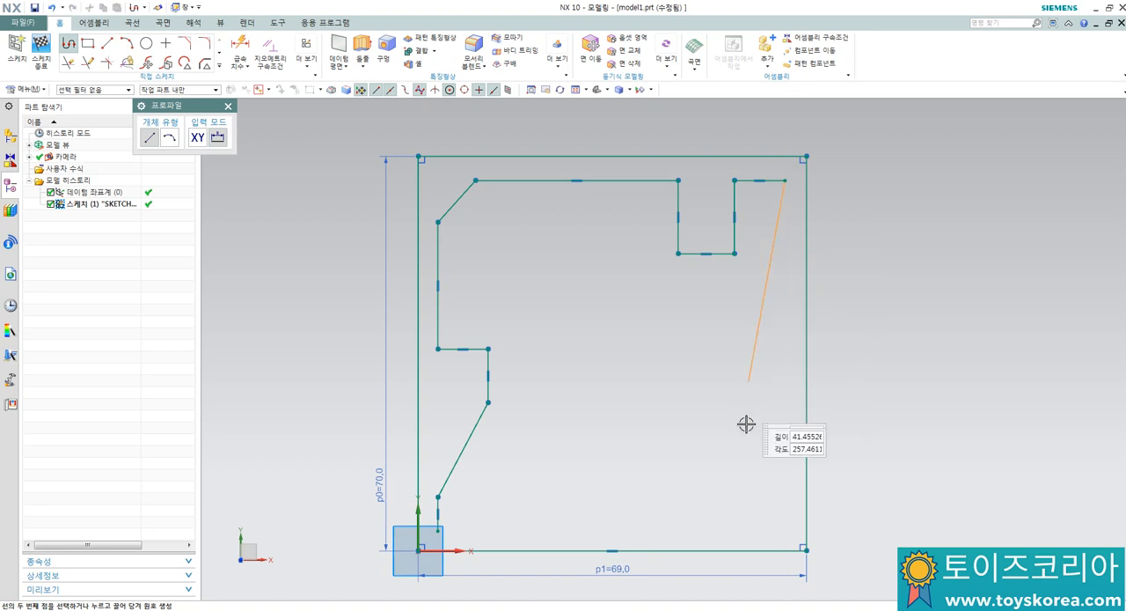
Step: Draw the profile's right edge about 52 mm downward and add a concave lower-right corner arc with a radius of about 12 mm
left_click(784, 473)
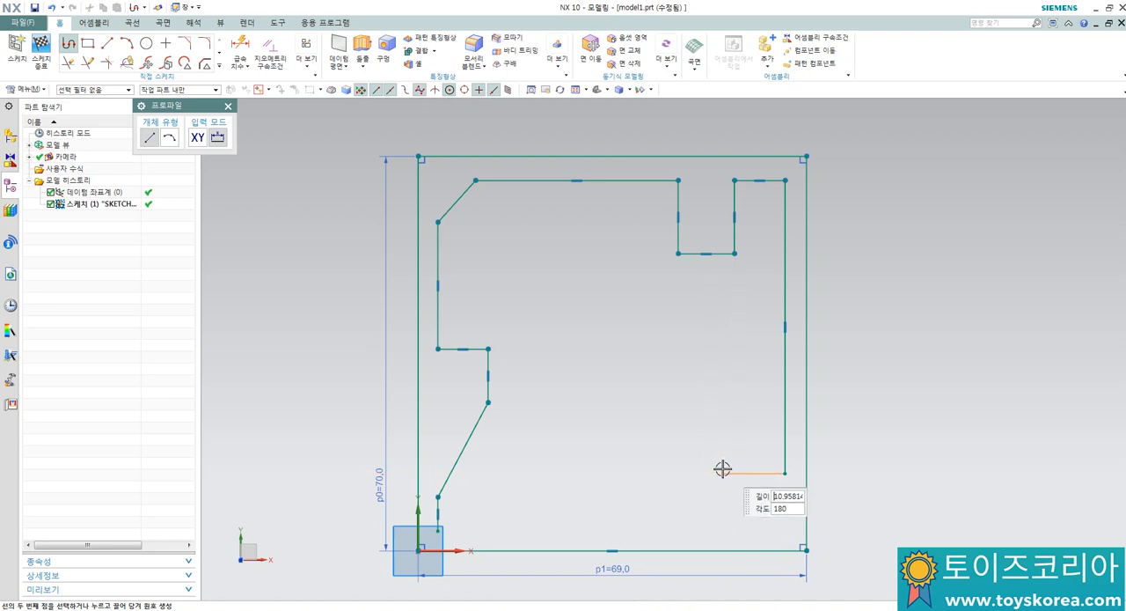
left_click_drag(711, 483, 709, 499)
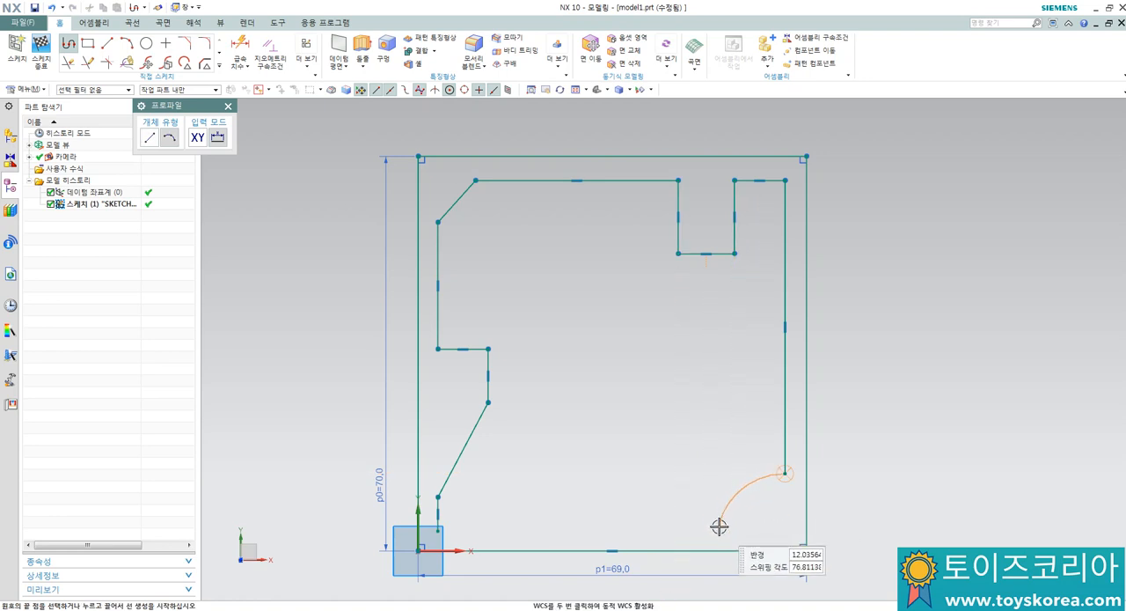
left_click(719, 525)
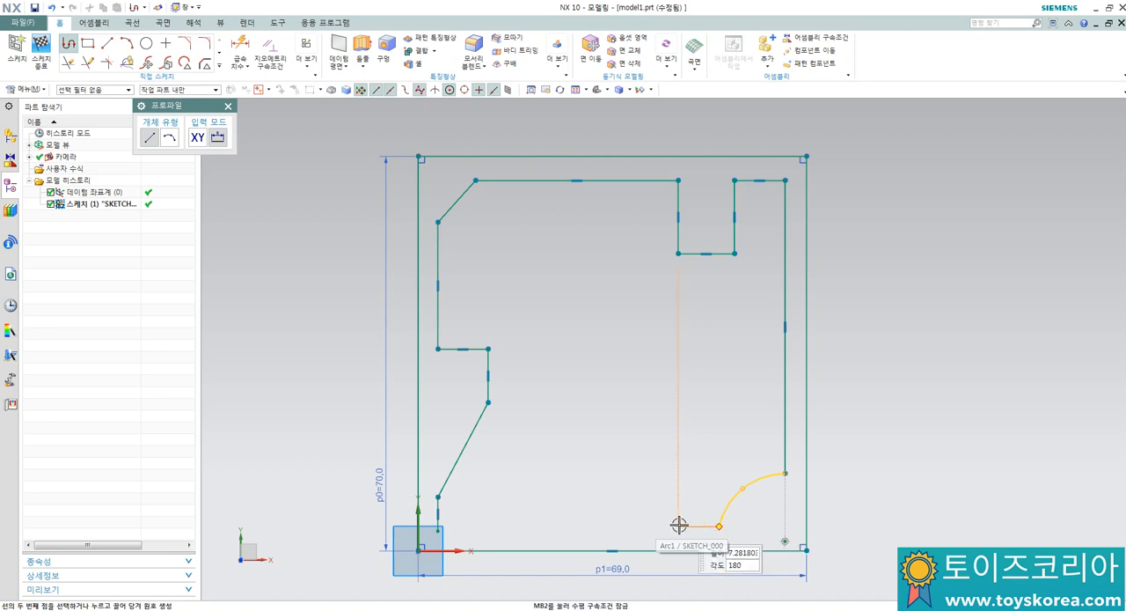
Step: Draw the stepped lower edge with a raised rectangular recess about 12 mm above the step, and close the profile at its start point
left_click(677, 525)
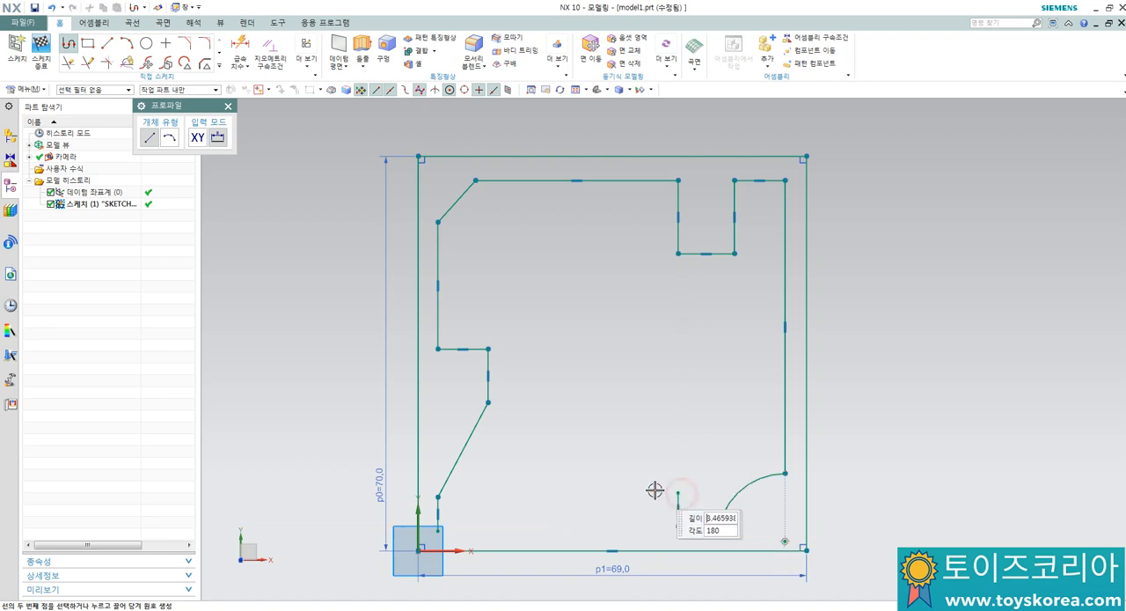
left_click(627, 425)
left_click(555, 425)
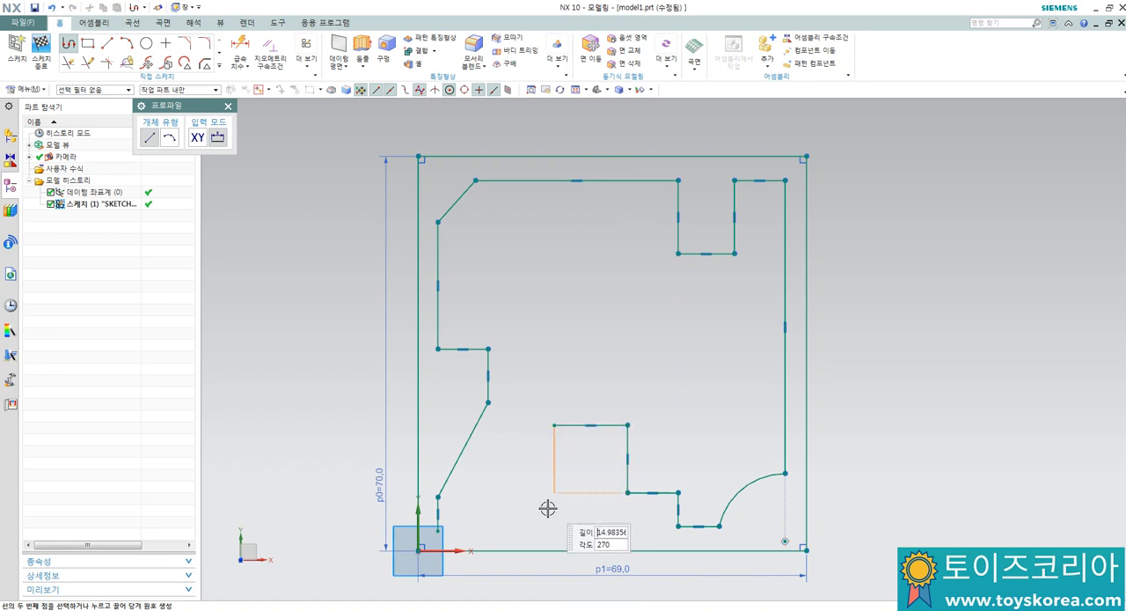
left_click(555, 526)
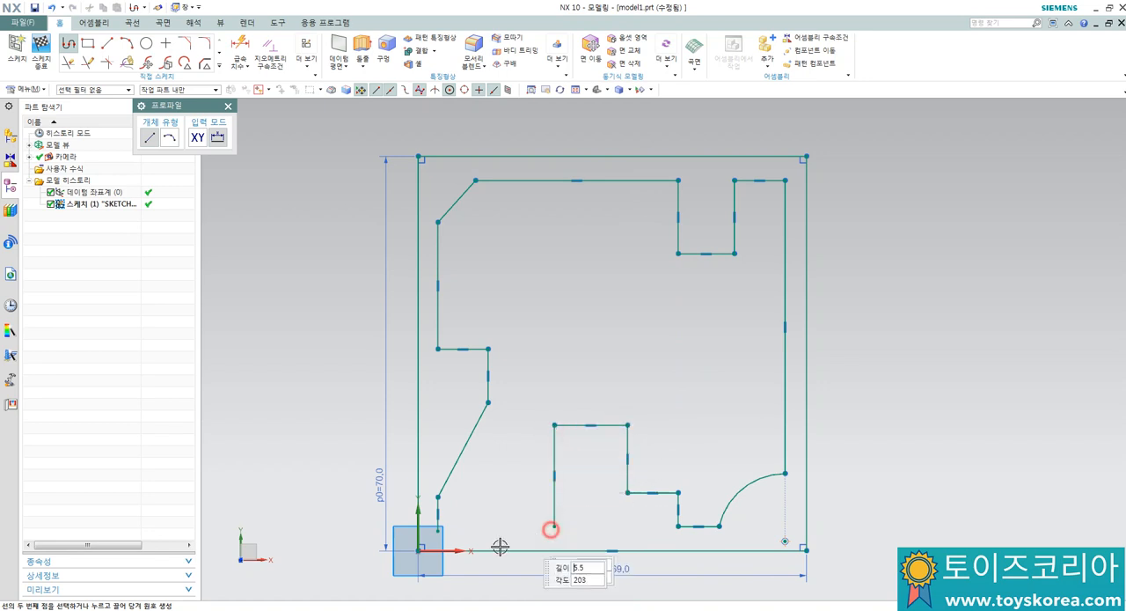
left_click(438, 528)
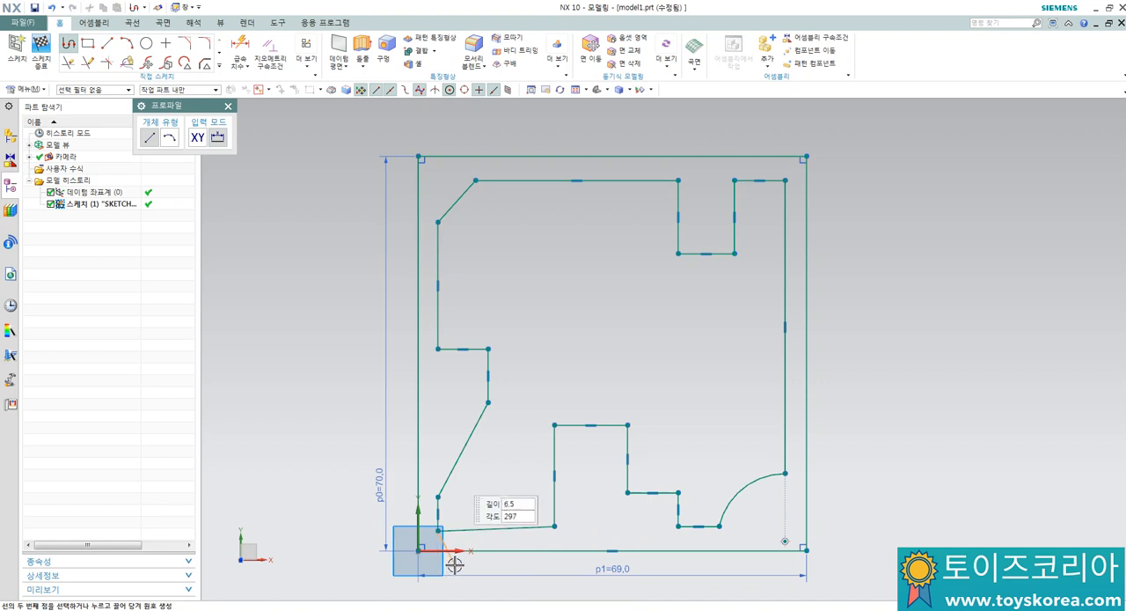
key("Escape")
scroll(475, 545, "up", 2)
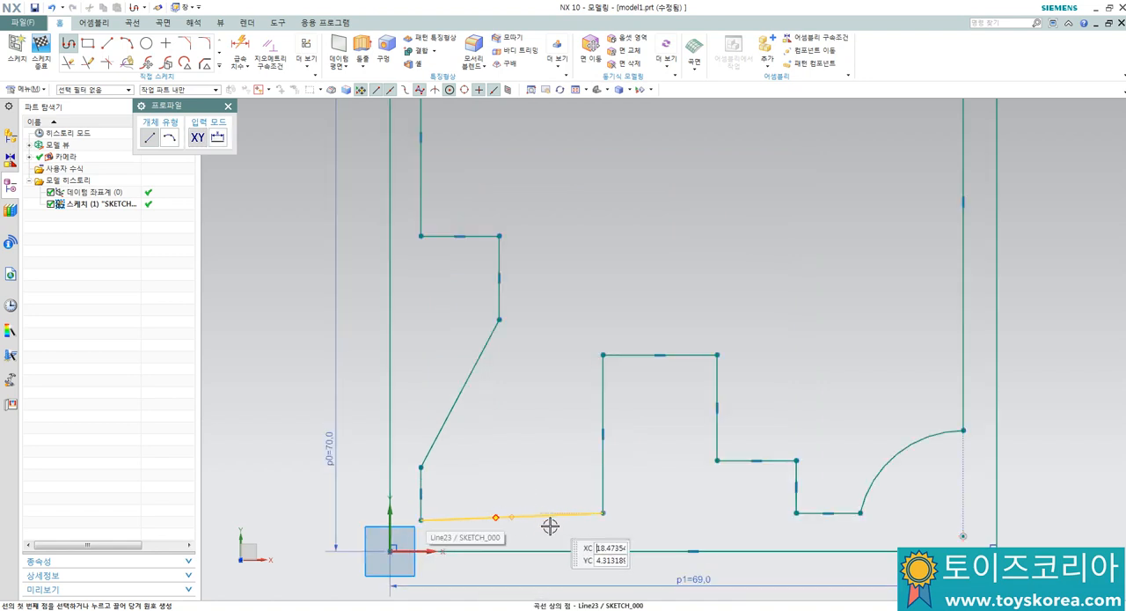
key("Escape")
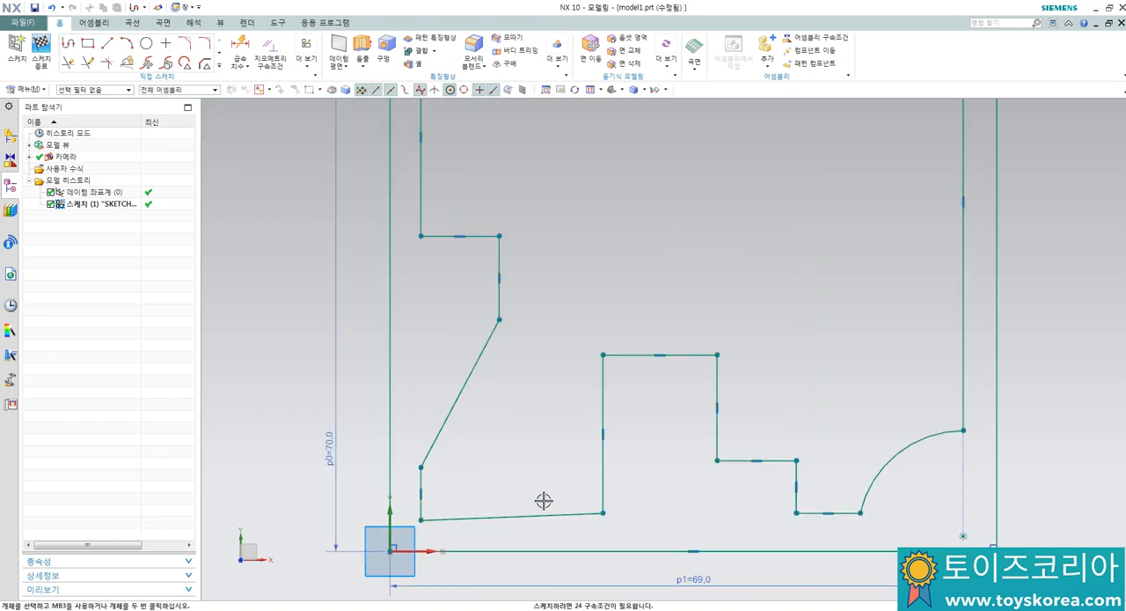
Step: Apply a horizontal constraint to the slightly tilted line at the profile's lower left
left_click(541, 515)
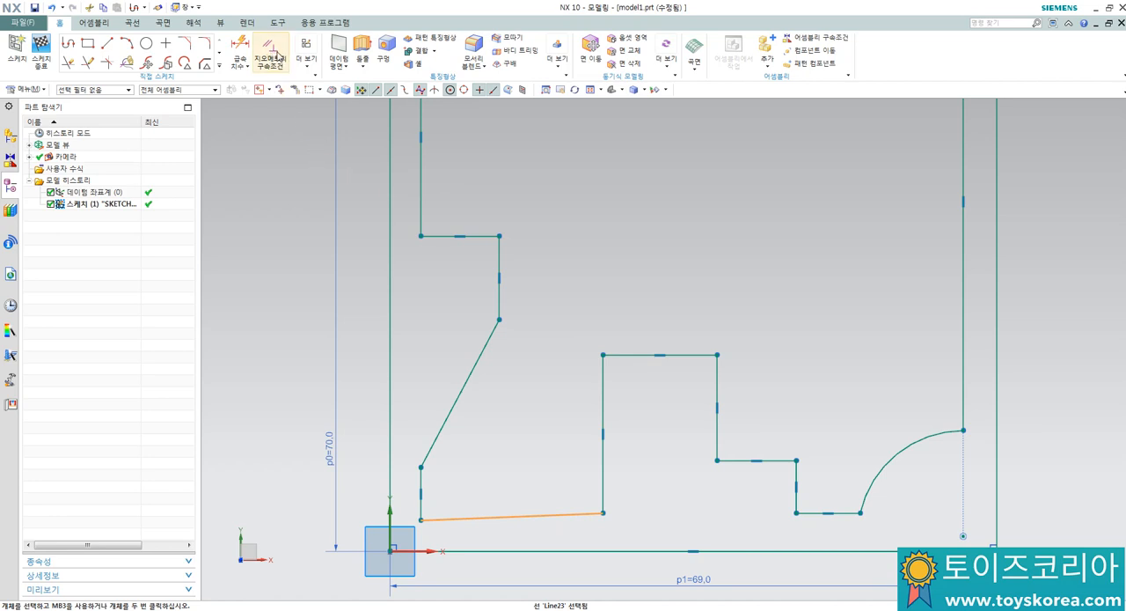
left_click(571, 517)
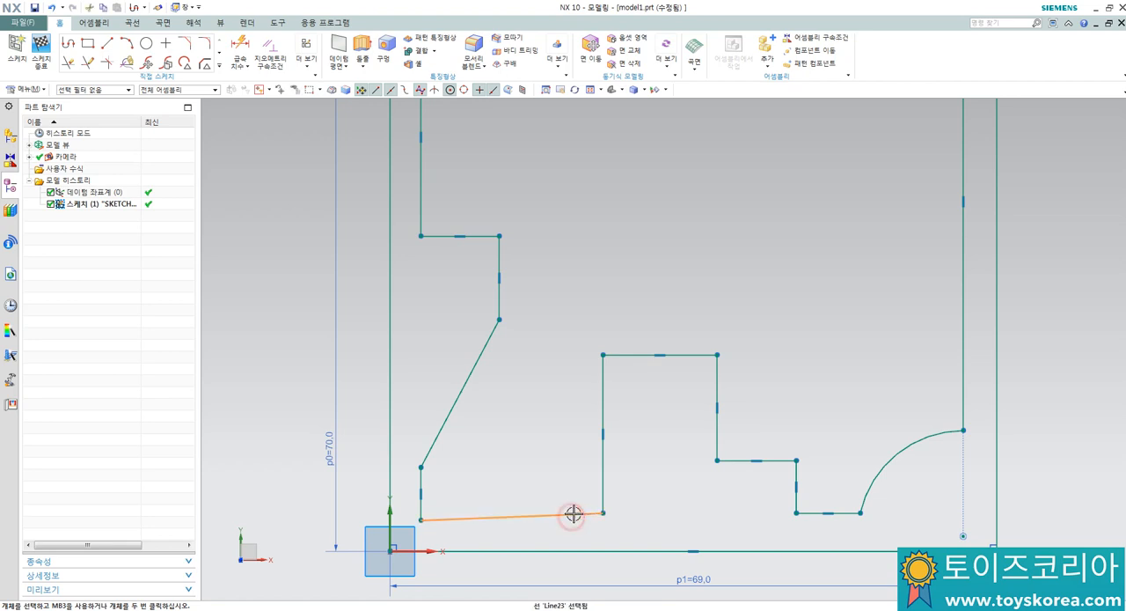
left_click(719, 482)
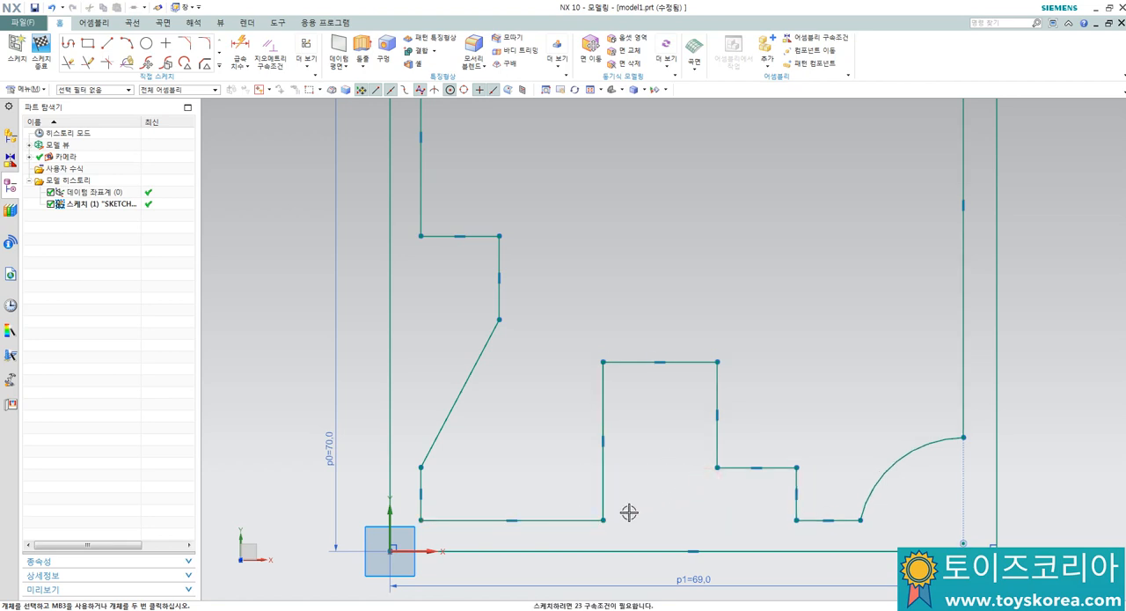
Step: Apply a collinear constraint between the profile's long upper-left vertical edge and the short vertical edge at its lower left
scroll(485, 433, "down", 1)
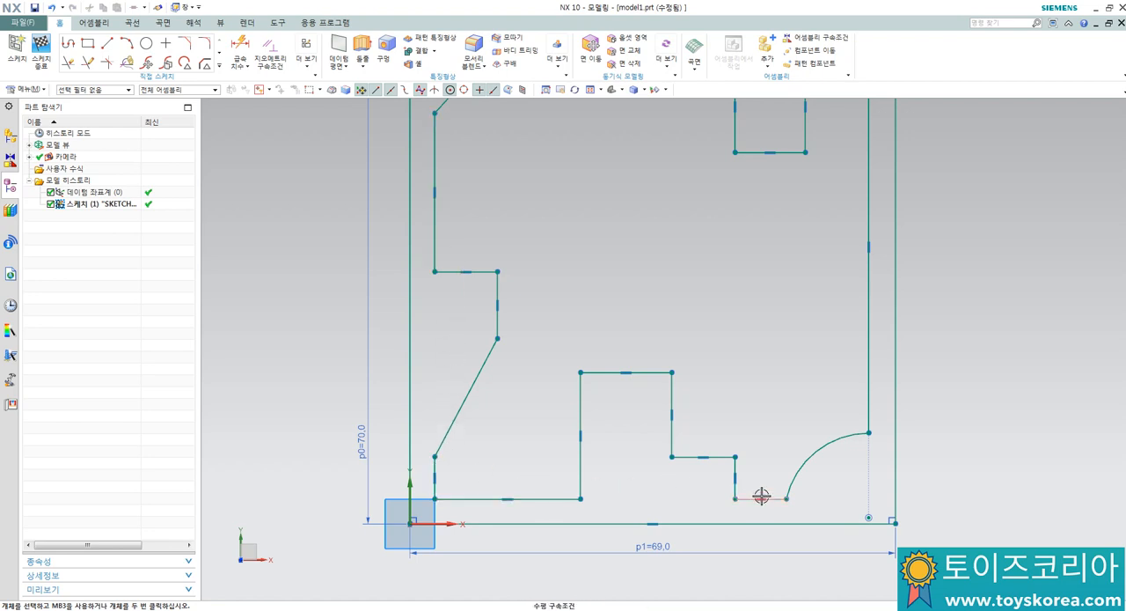
scroll(757, 494, "down", 2)
scroll(727, 291, "up", 1)
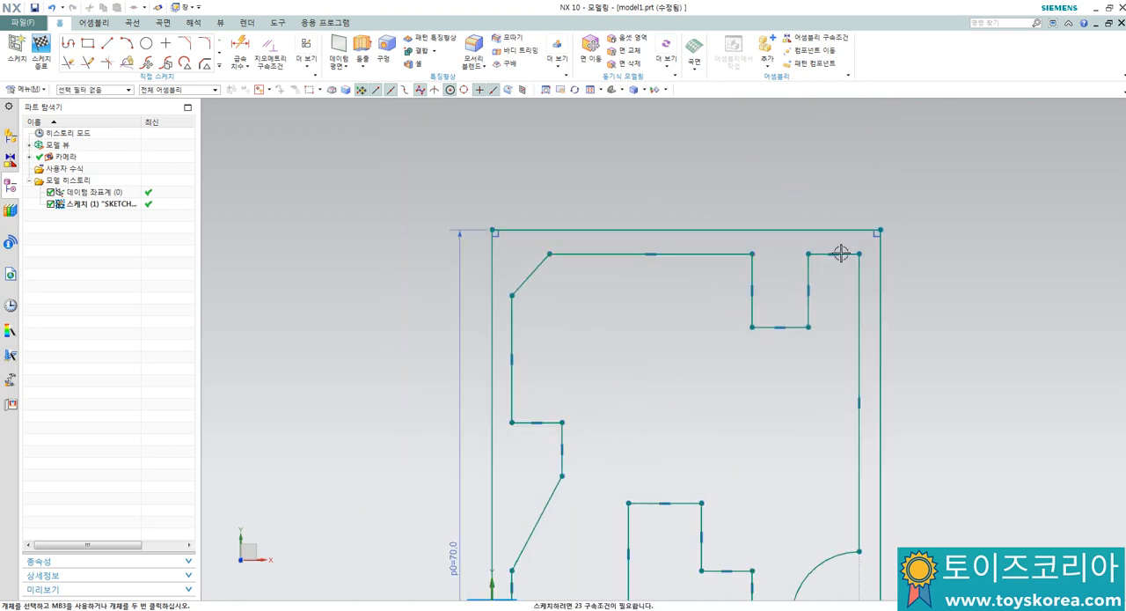
scroll(628, 339, "down", 2)
scroll(633, 347, "up", 1)
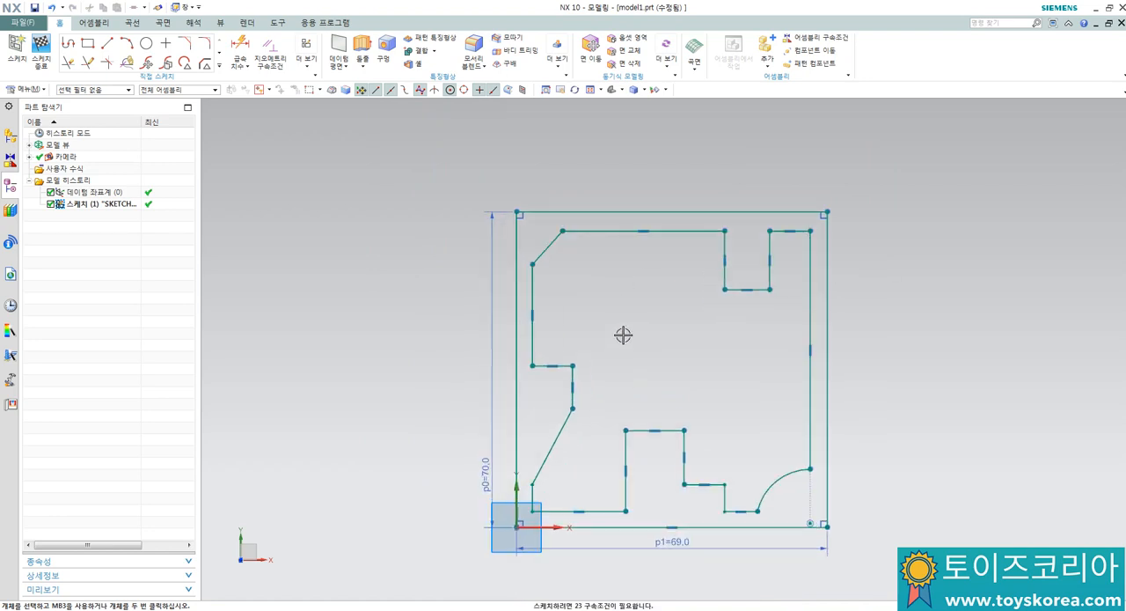
left_click(275, 62)
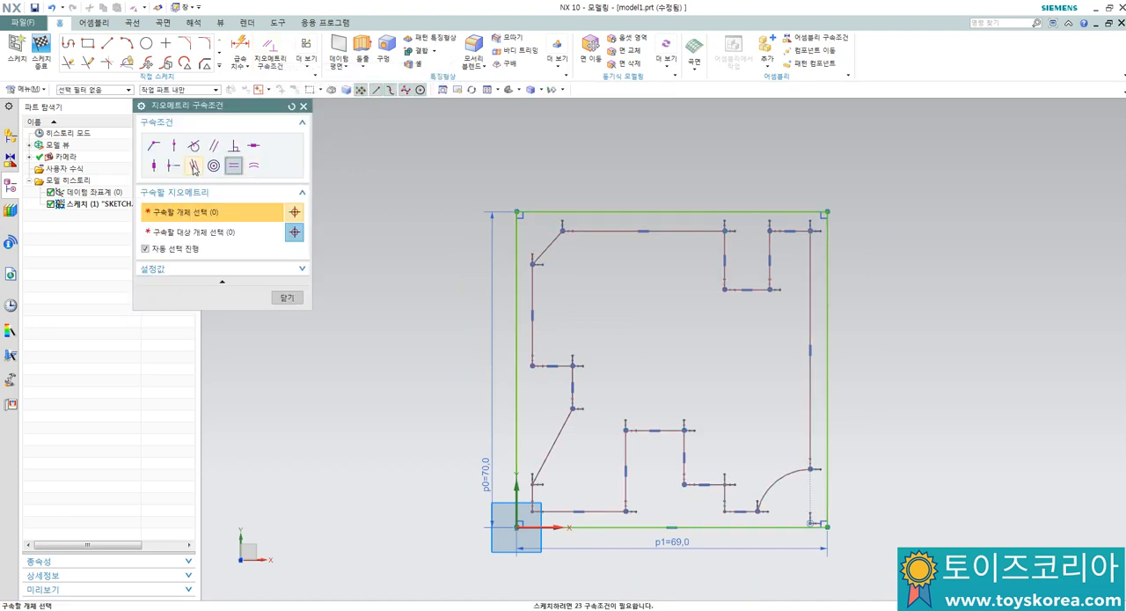
left_click(194, 166)
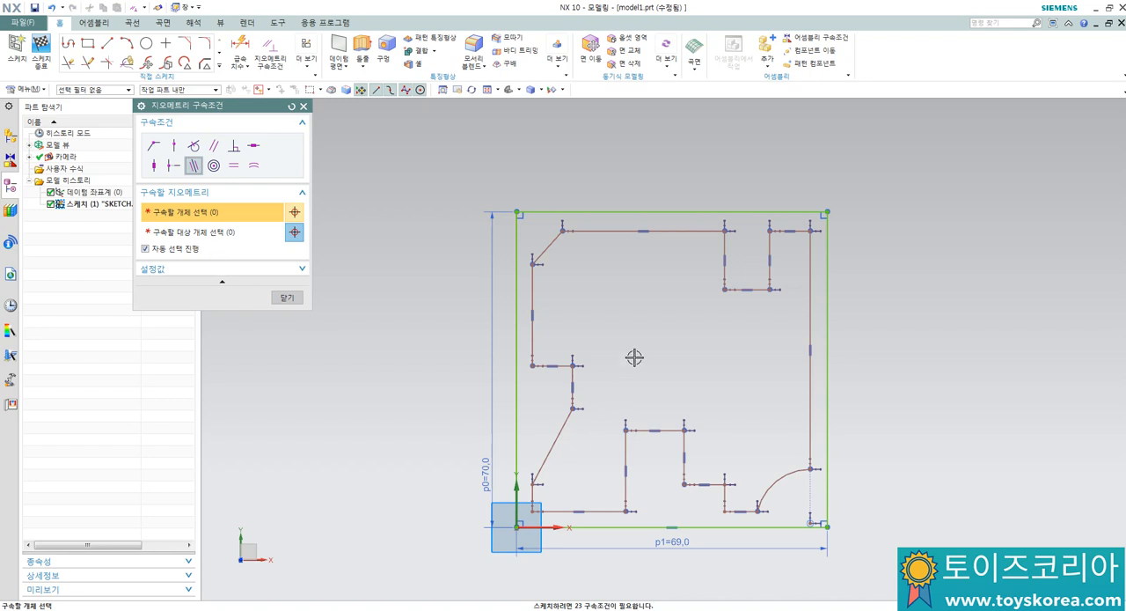
left_click(533, 330)
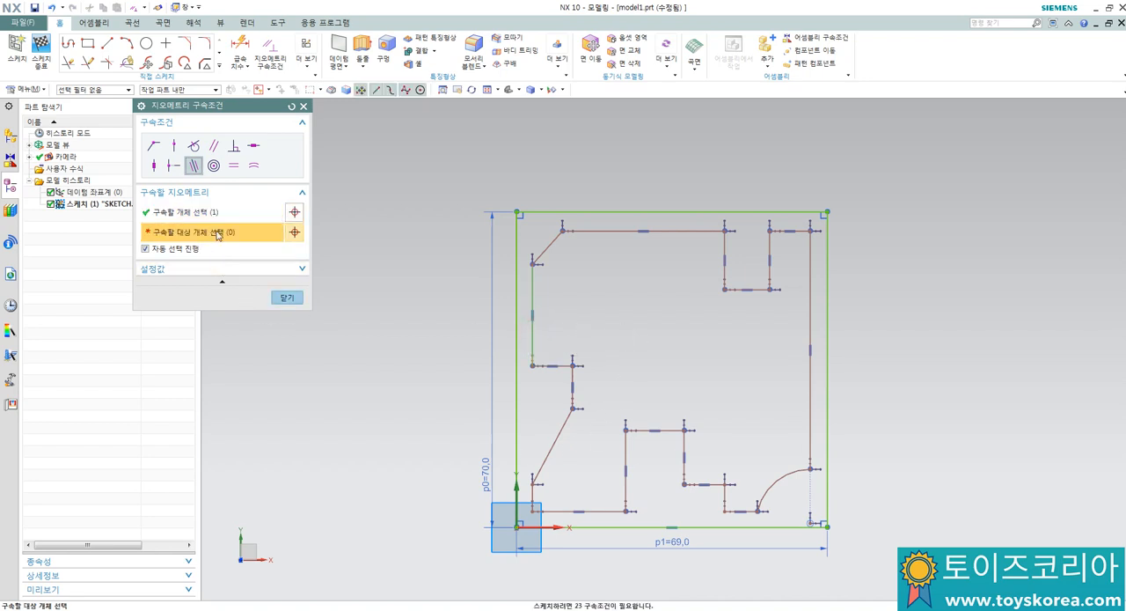
scroll(519, 494, "up", 2)
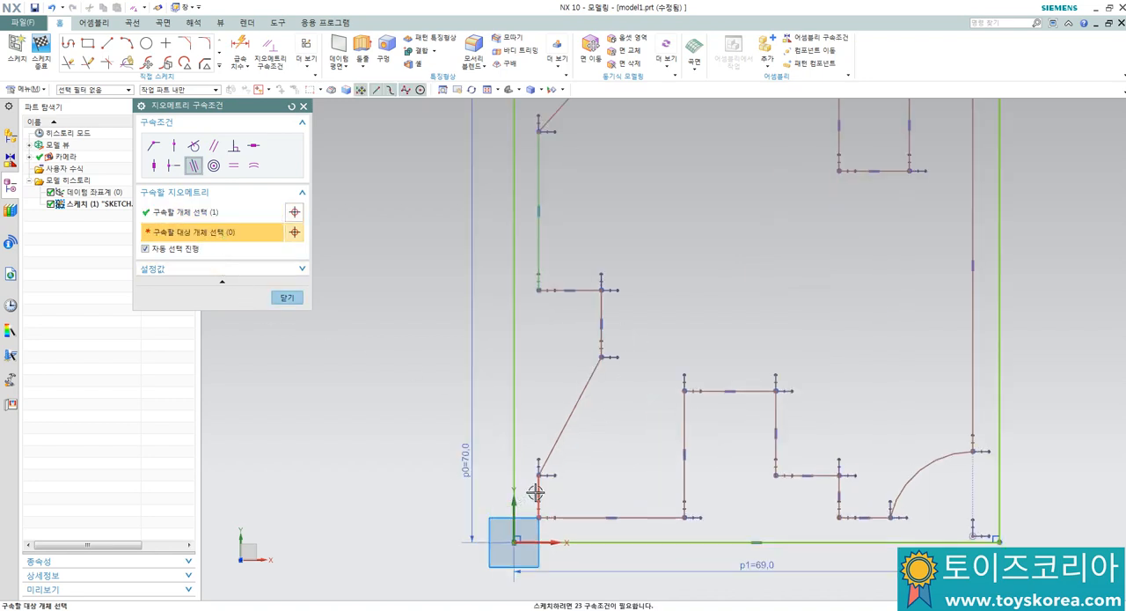
left_click(540, 486)
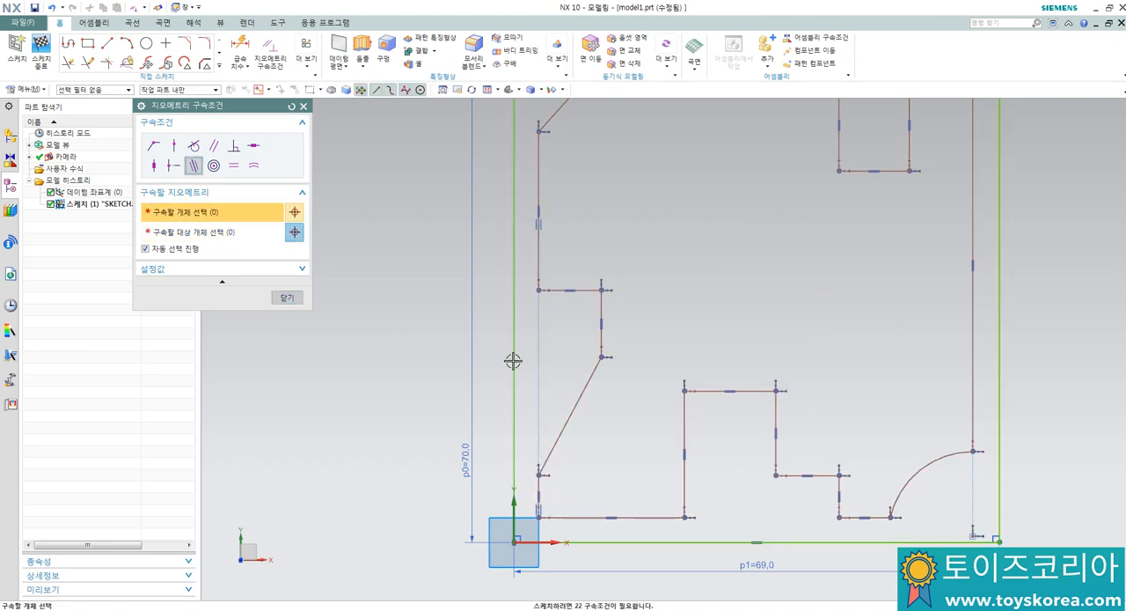
Step: Make the profile's two lowest horizontal edges collinear, and likewise the two upper edges on either side of the notch
scroll(547, 386, "down", 2)
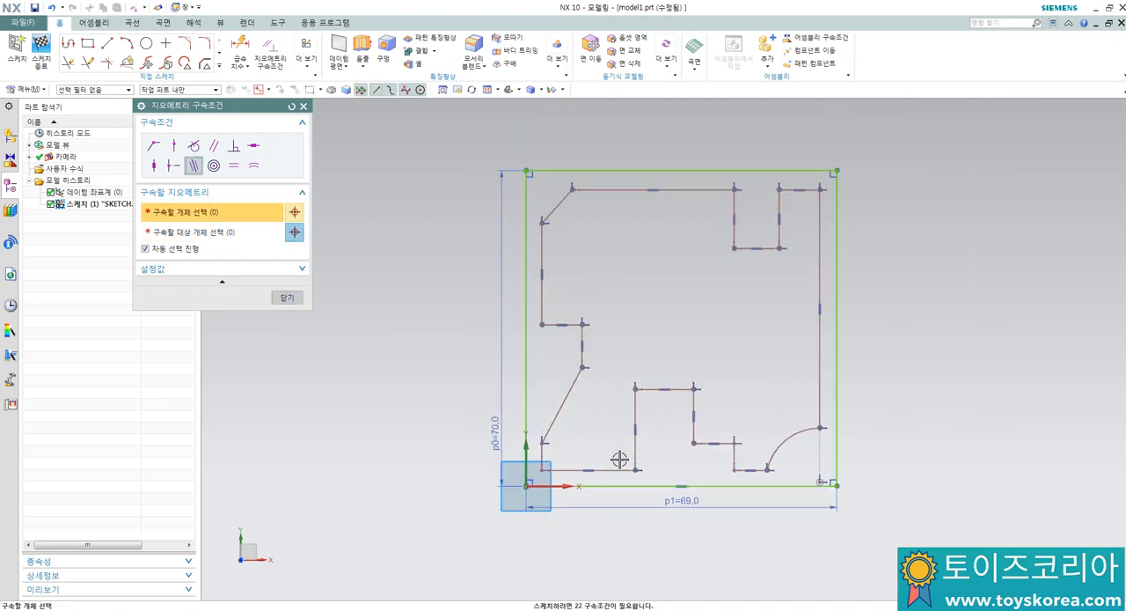
left_click(611, 469)
left_click(757, 471)
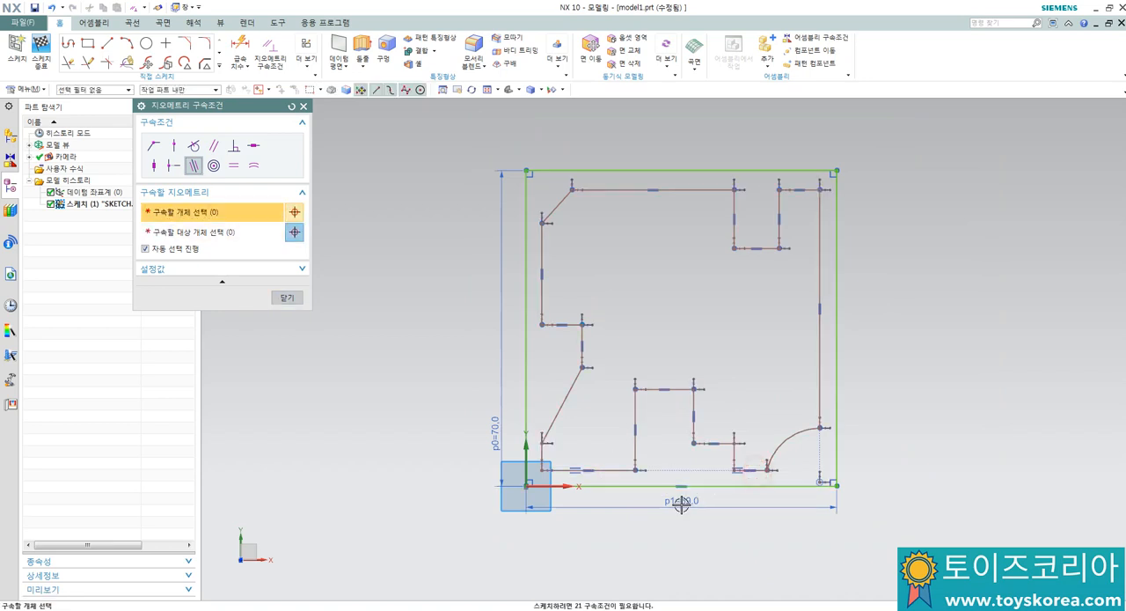
left_click(686, 190)
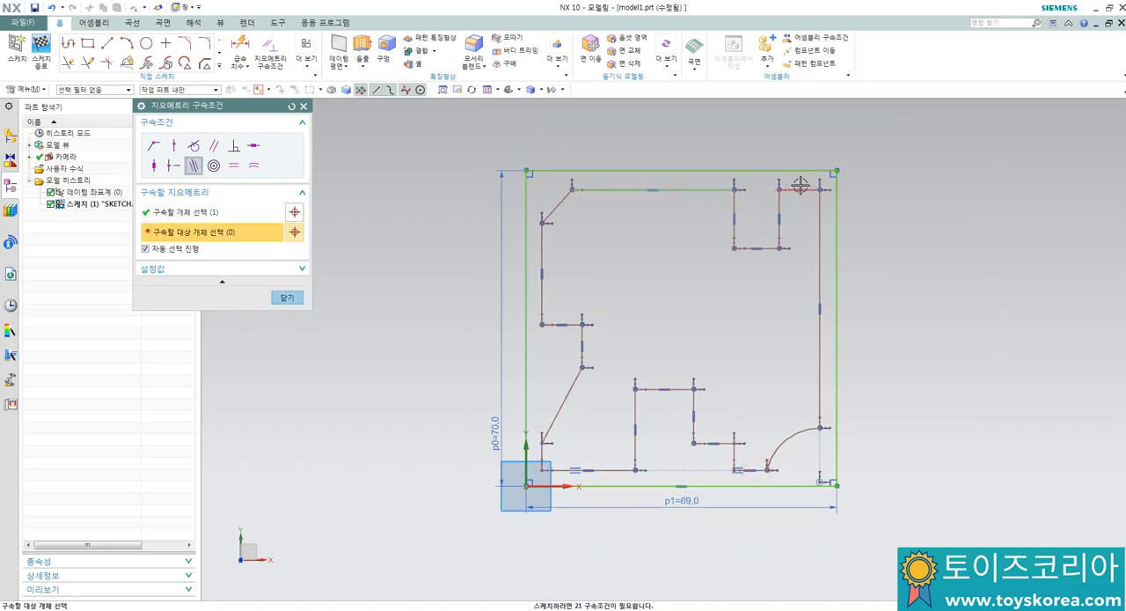
left_click(799, 188)
left_click(286, 298)
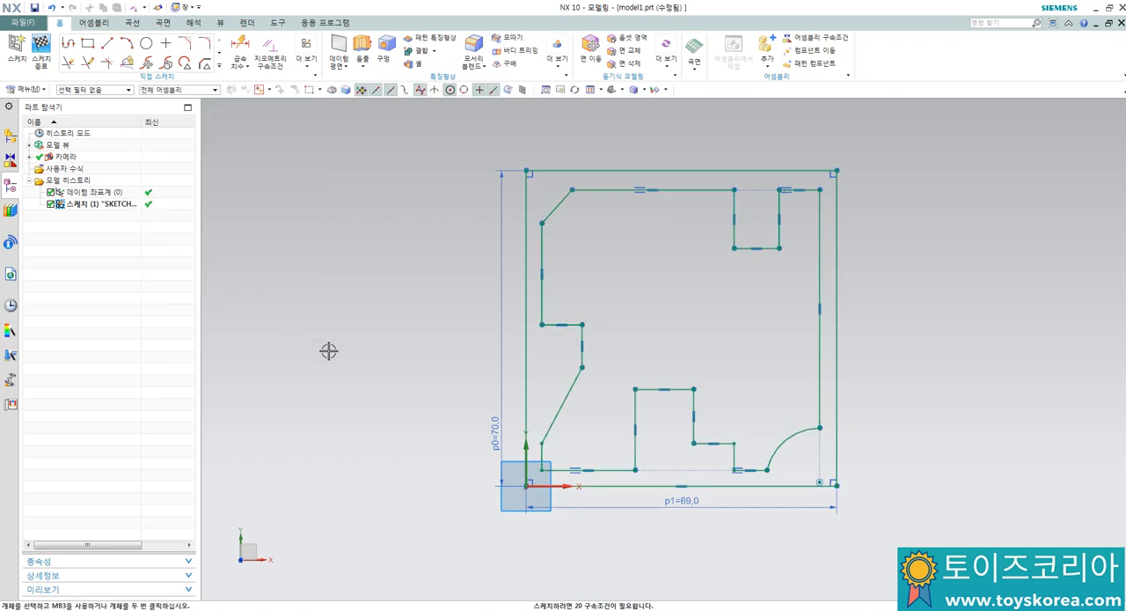
Step: Dimension the horizontal gap between the block's left edge and the profile's left edge
scroll(526, 312, "up", 1)
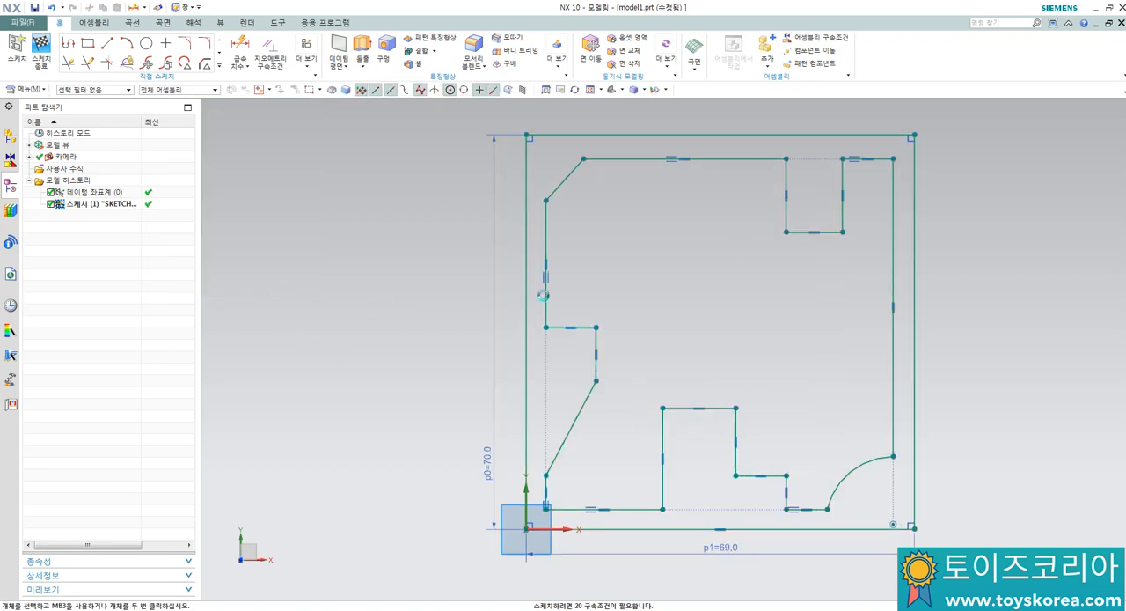
key("d")
left_click(543, 296)
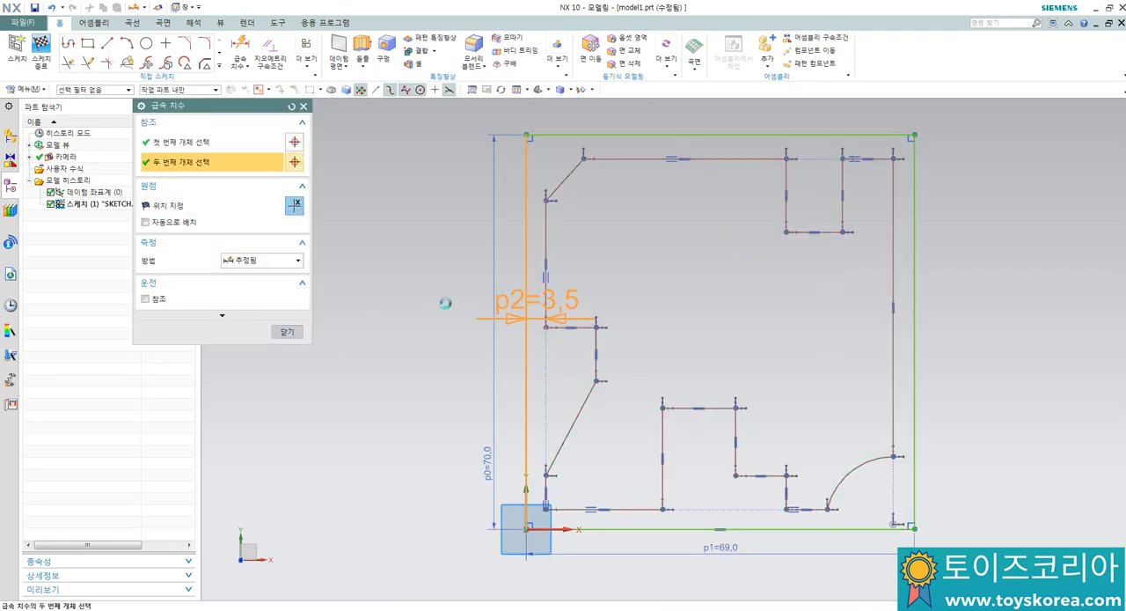
left_click(526, 312)
left_click(446, 303)
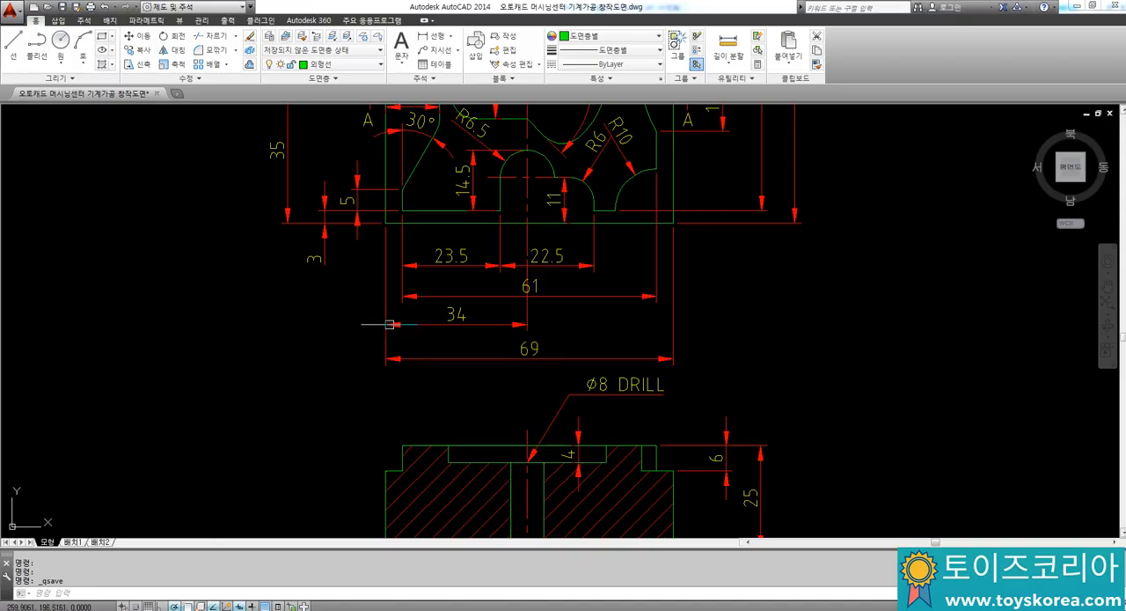
Step: Switch to the AutoCAD drawing and add a linear dimension for the horizontal offset between the outer and inner contours' lower-left corners
scroll(379, 319, "down", 3)
scroll(380, 231, "up", 3)
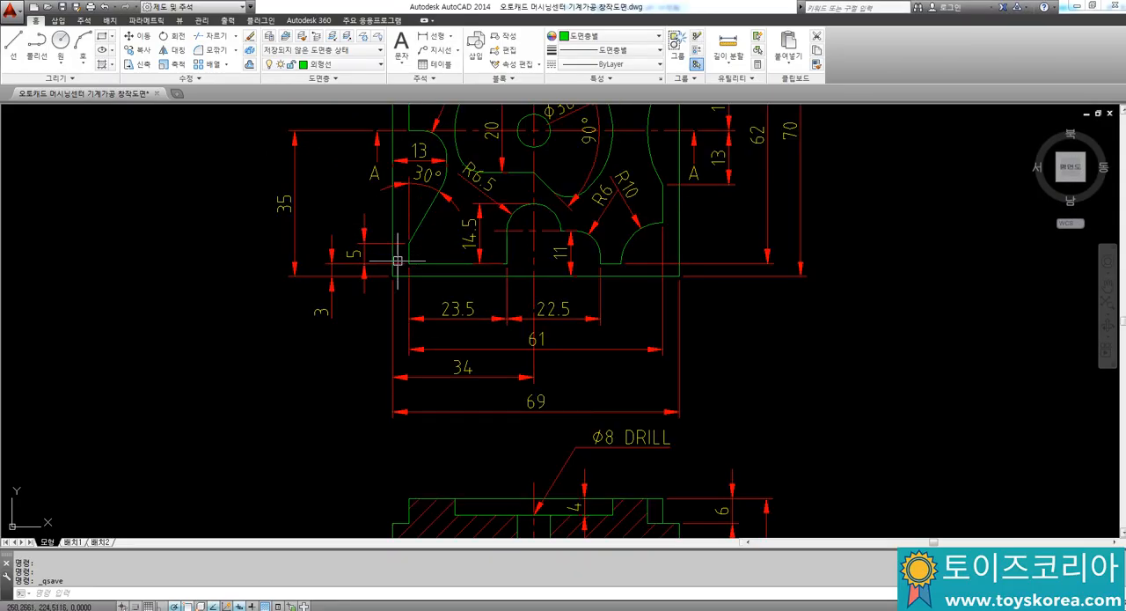
scroll(398, 260, "up", 2)
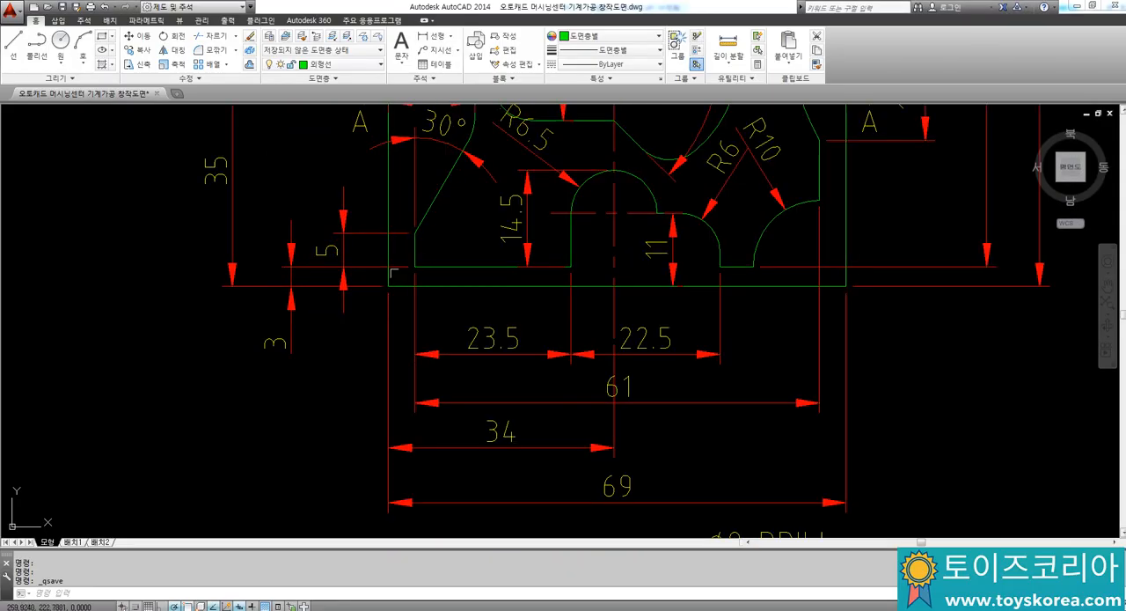
key("Return")
left_click(414, 266)
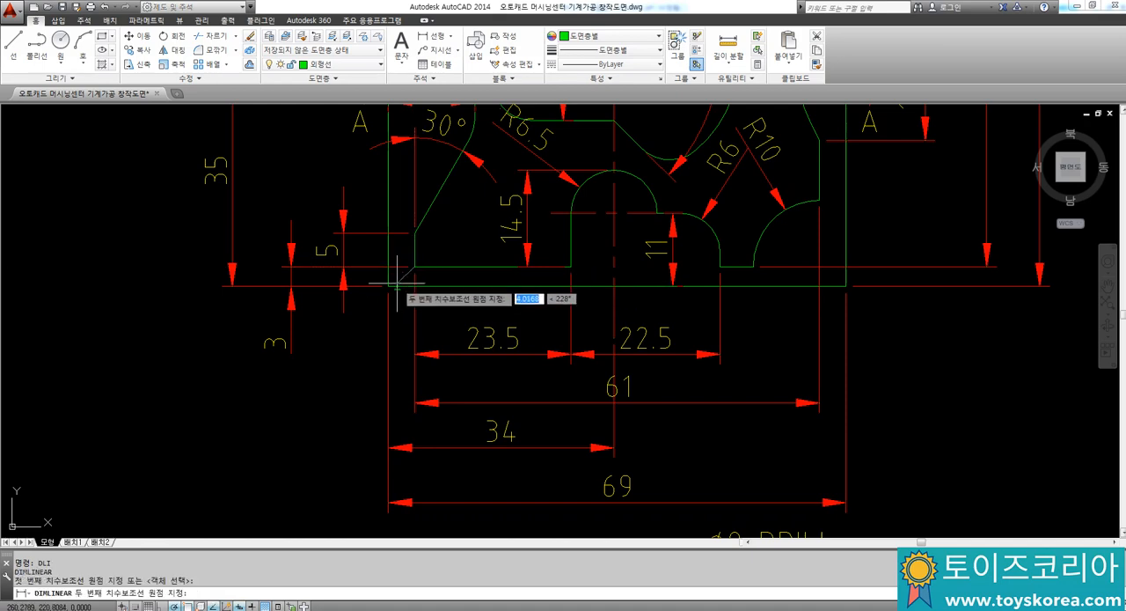
left_click(388, 286)
left_click(362, 352)
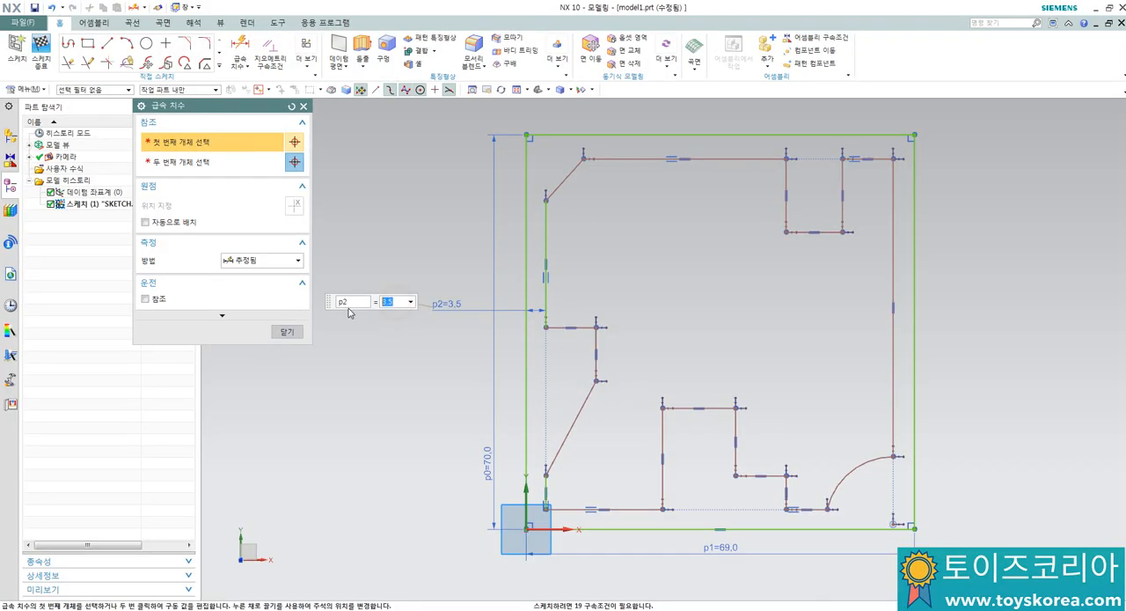
Step: Switch back to NX and set the gap between the block's and profile's left edges to 4 mm
type("4")
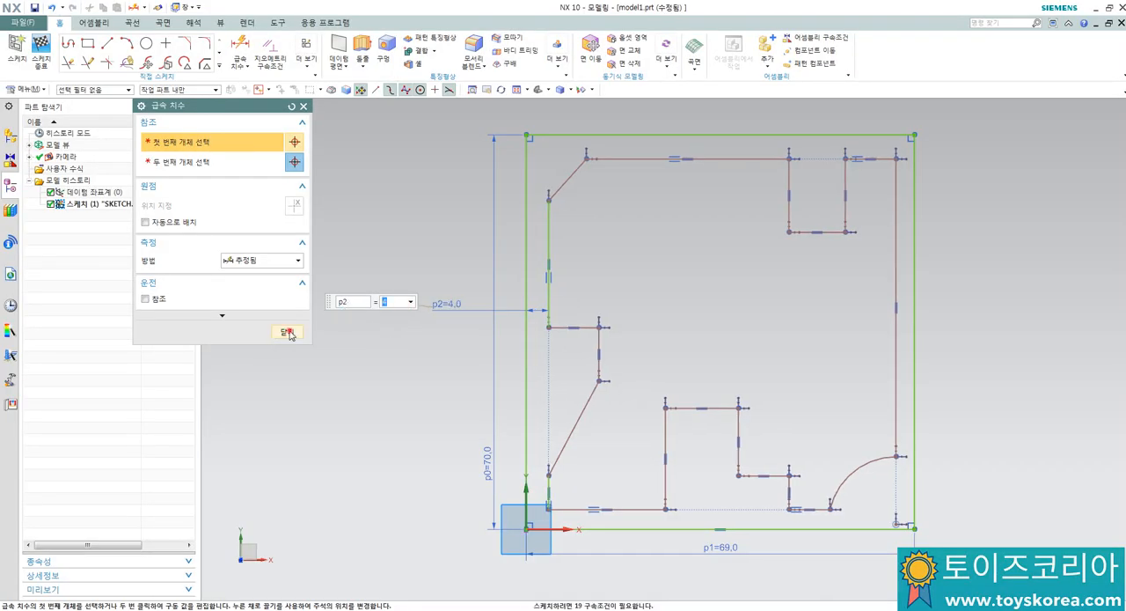
left_click(288, 332)
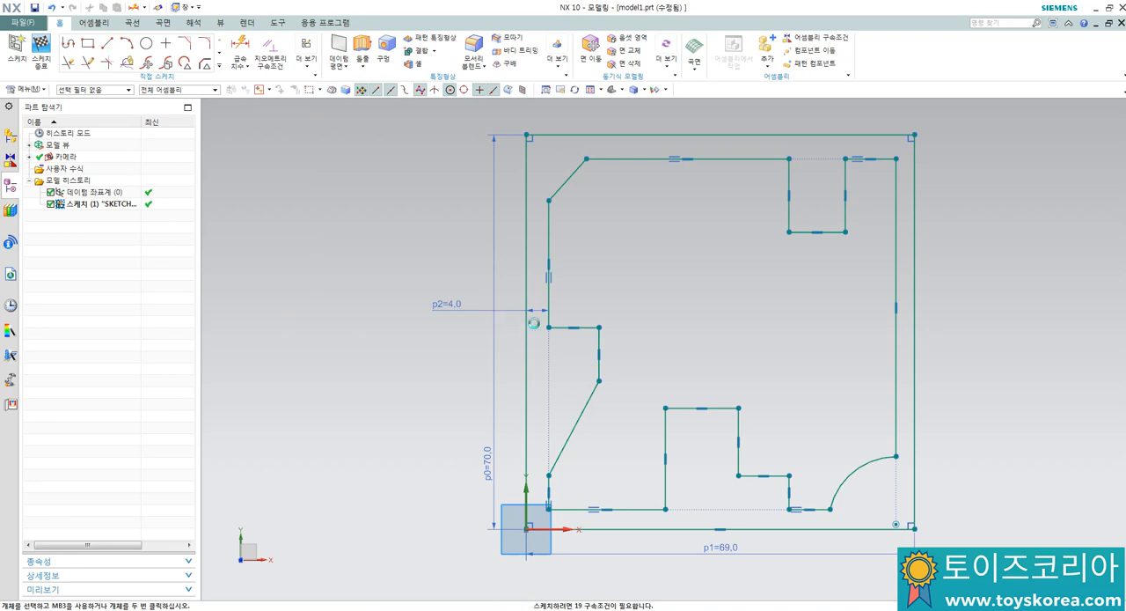
Step: Dimension the profile's overall width between its left and right vertical edges and set it to 61 mm
key("d")
left_click(550, 486)
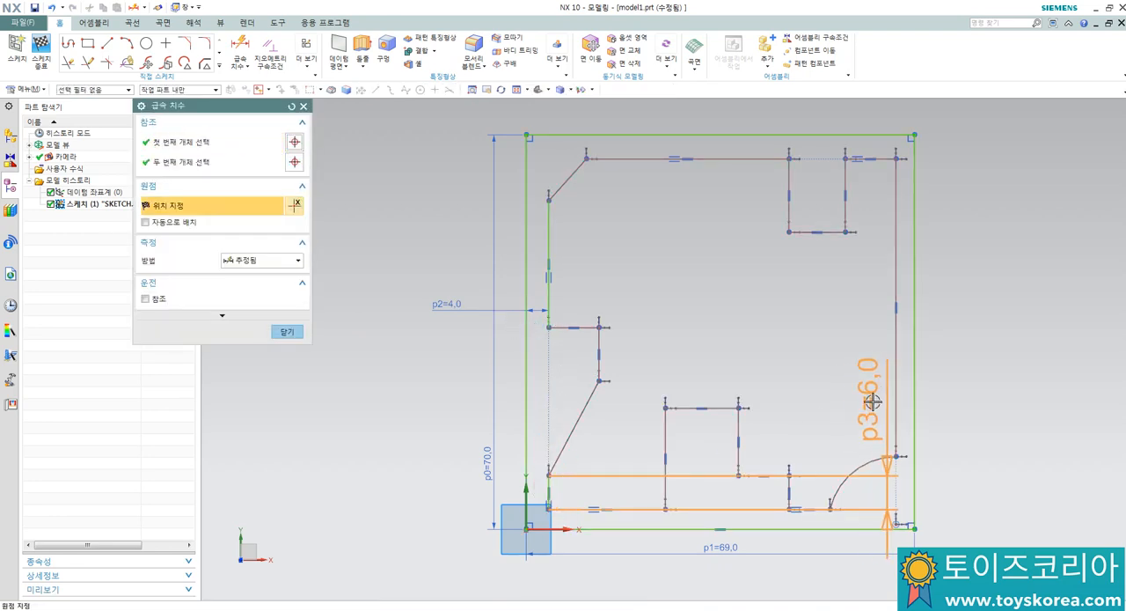
left_click(890, 413)
left_click(764, 575)
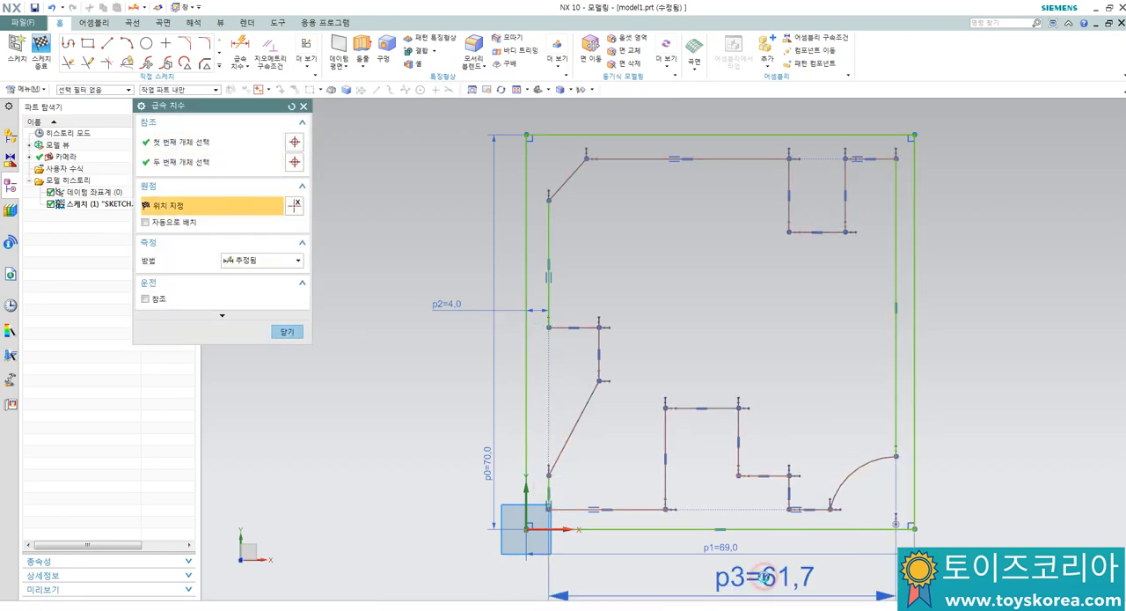
type("61")
key("Return")
key("Escape")
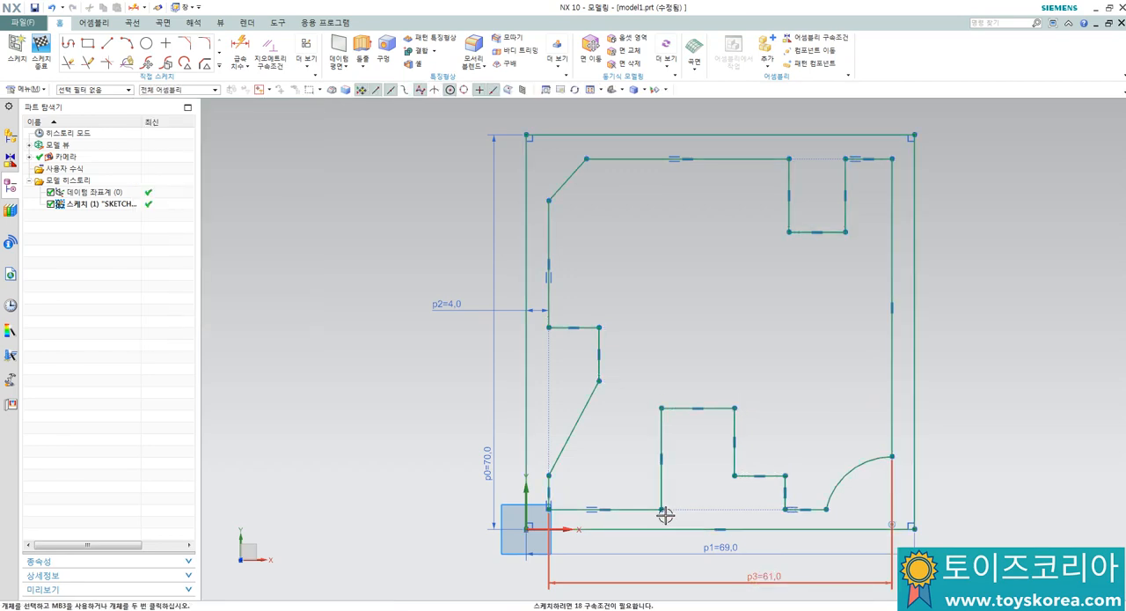
Step: Dimension the gap between the block's bottom edge and the profile's lowest edge as 3 mm
key("d")
left_click(641, 508)
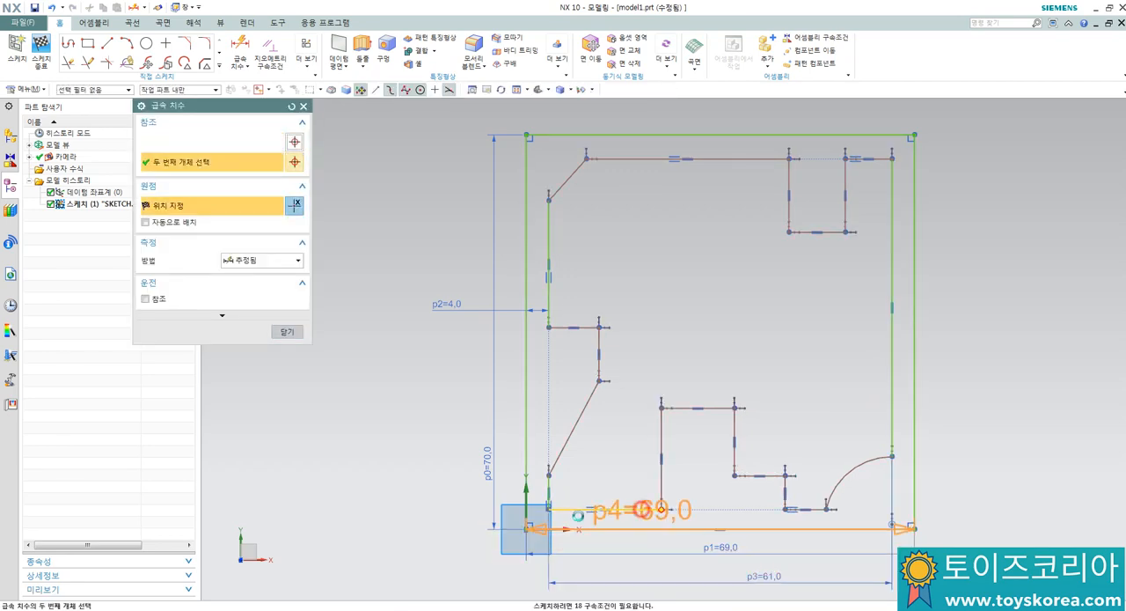
left_click(435, 532)
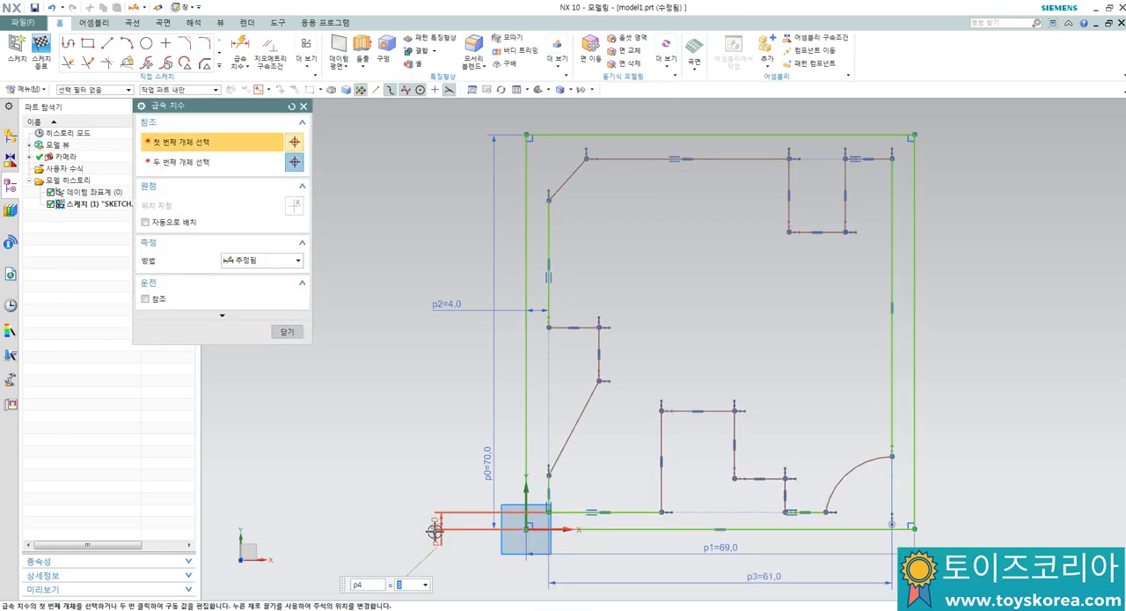
type("d")
left_click(625, 512)
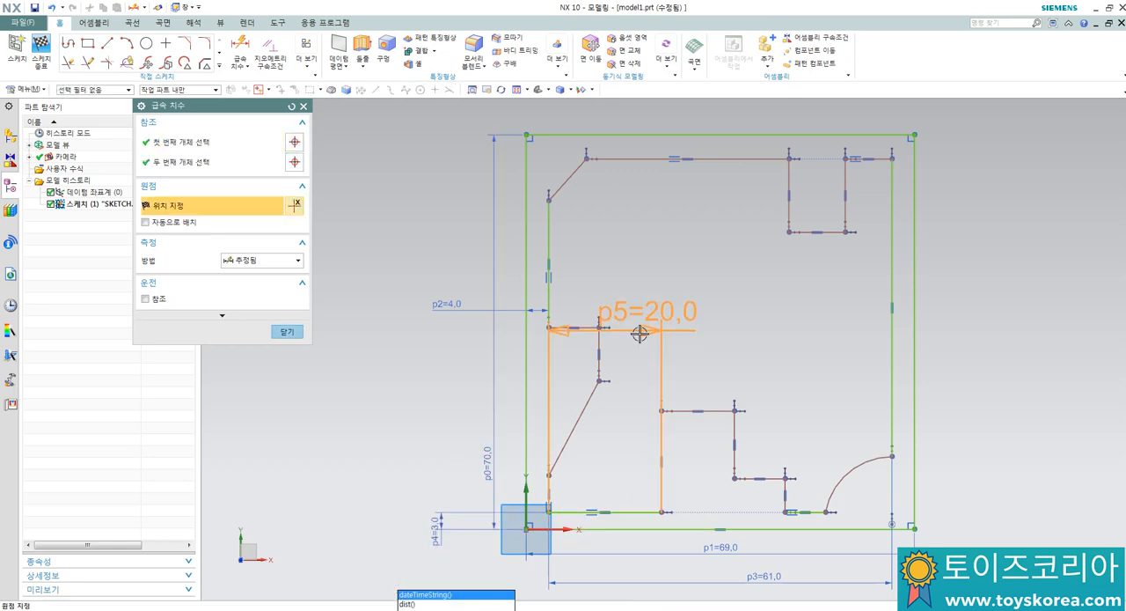
key("Escape")
Step: Dimension the profile's overall height between its lowest and uppermost edges and set it to 62 mm
key("d")
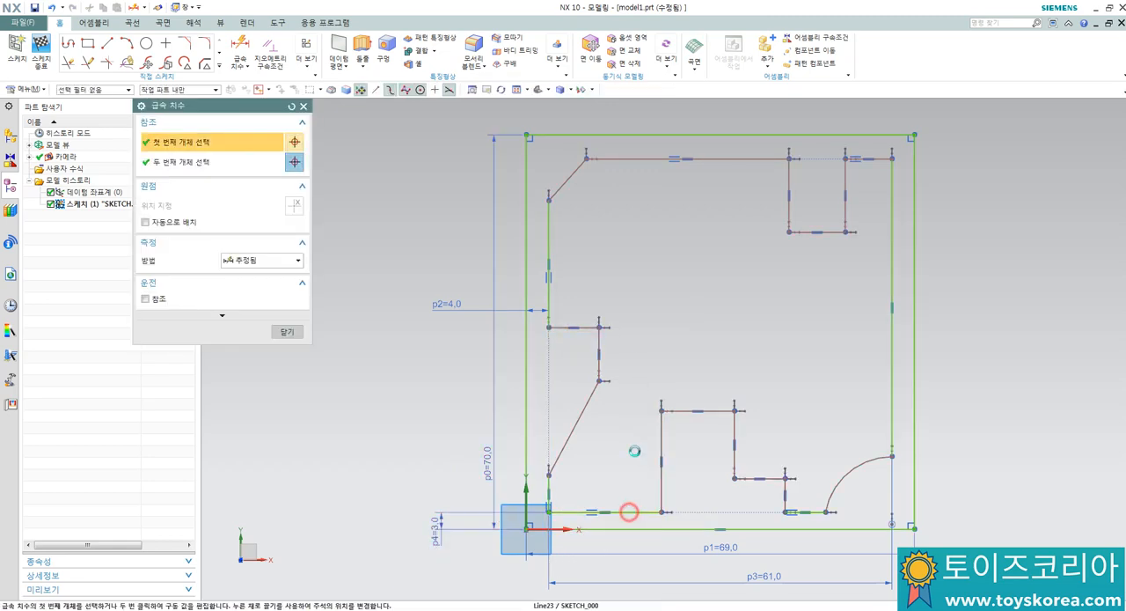
left_click(629, 512)
left_click(616, 159)
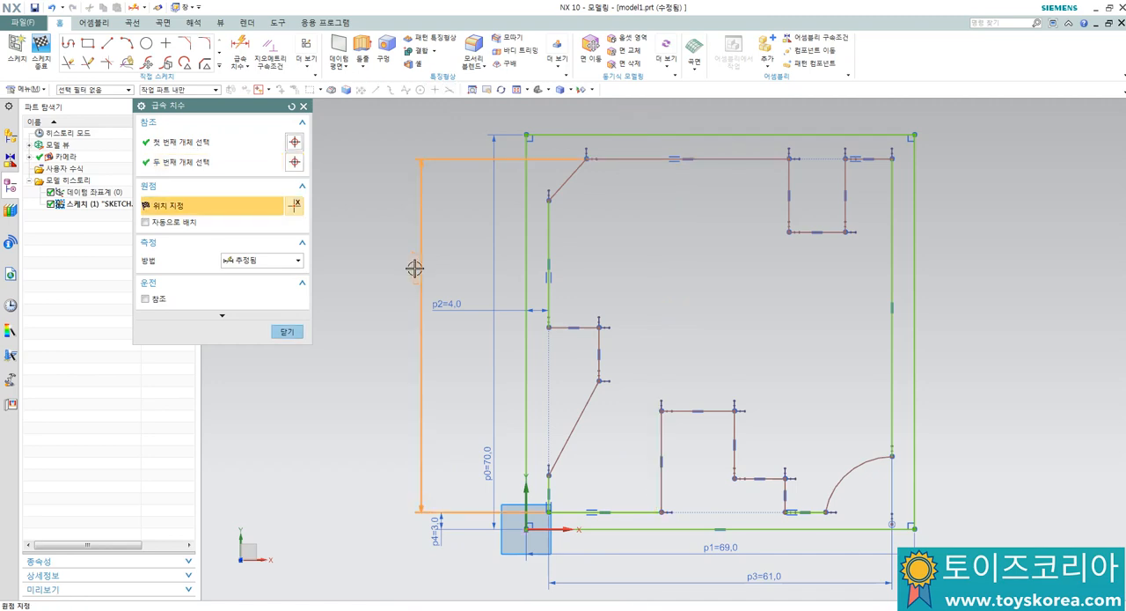
left_click(413, 270)
type("62")
key("Return")
key("Escape")
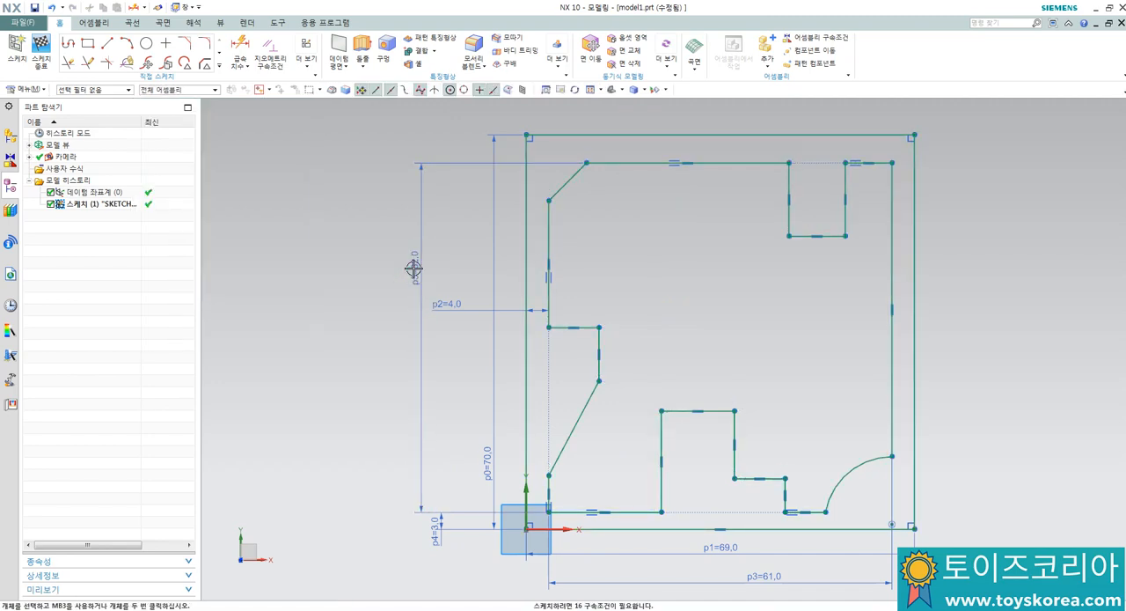
Step: Dimension the short vertical edge at the profile's lower left and set its length to 5 mm
scroll(483, 297, "down", 1)
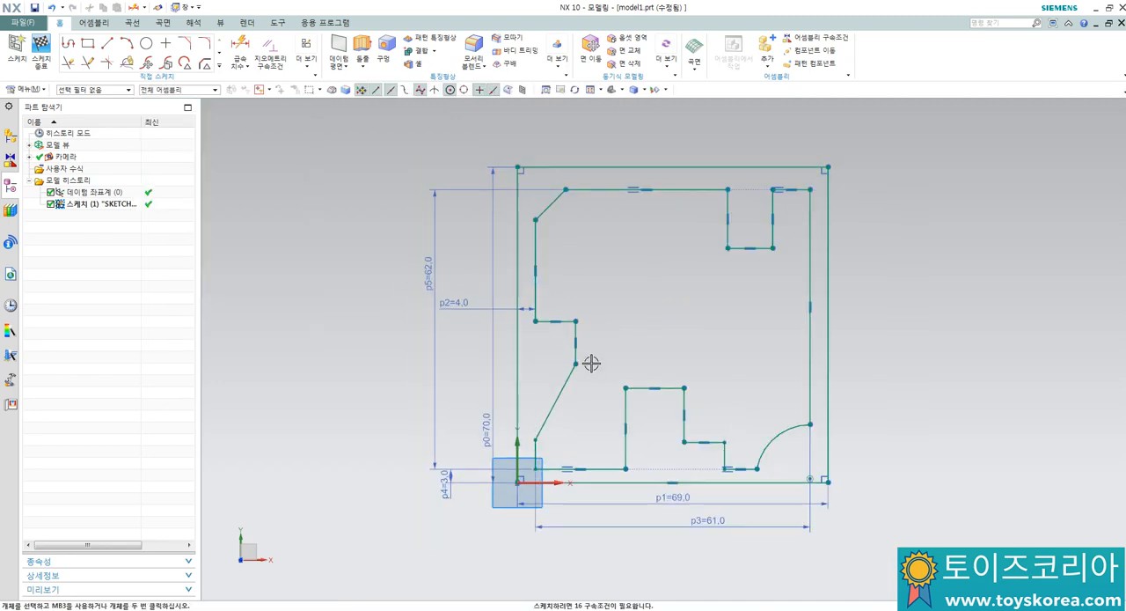
scroll(592, 361, "up", 1)
scroll(510, 537, "up", 1)
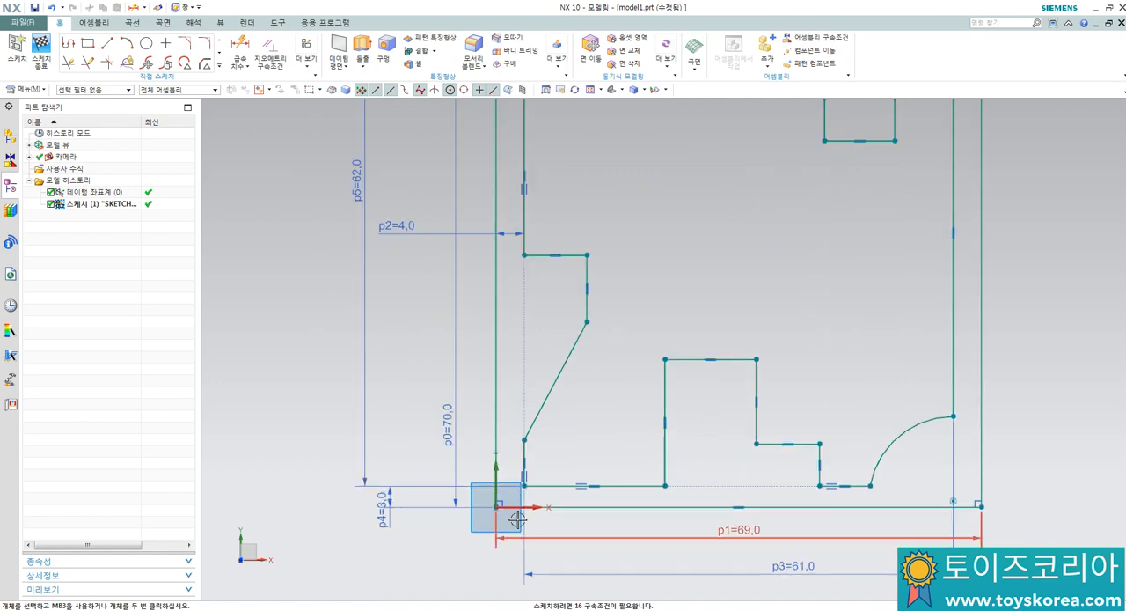
key("d")
left_click(524, 451)
left_click(421, 455)
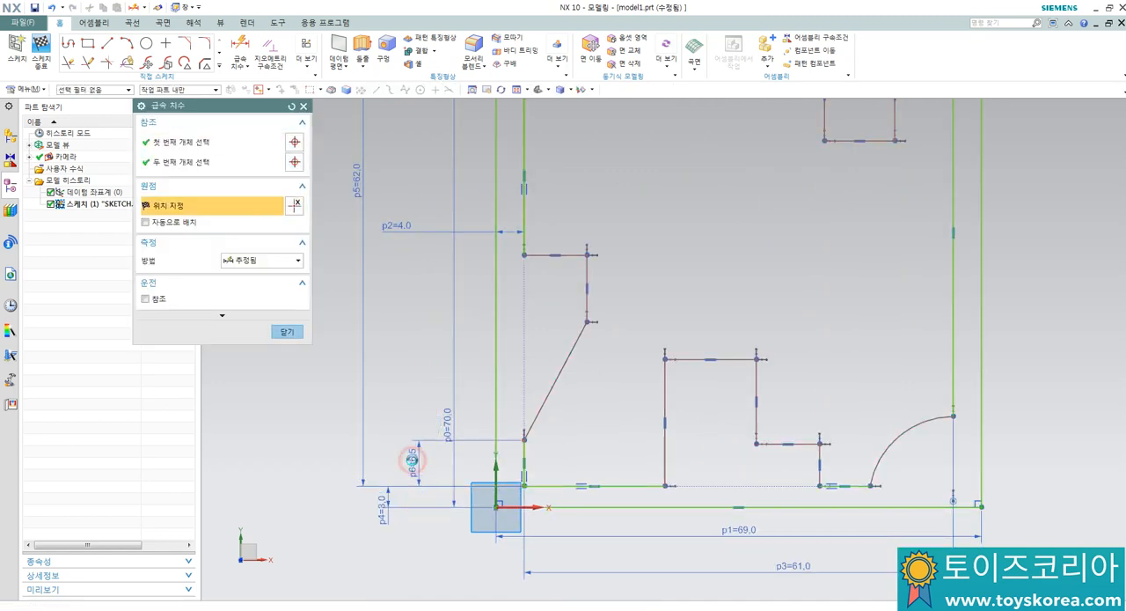
type("5")
key("Return")
key("Escape")
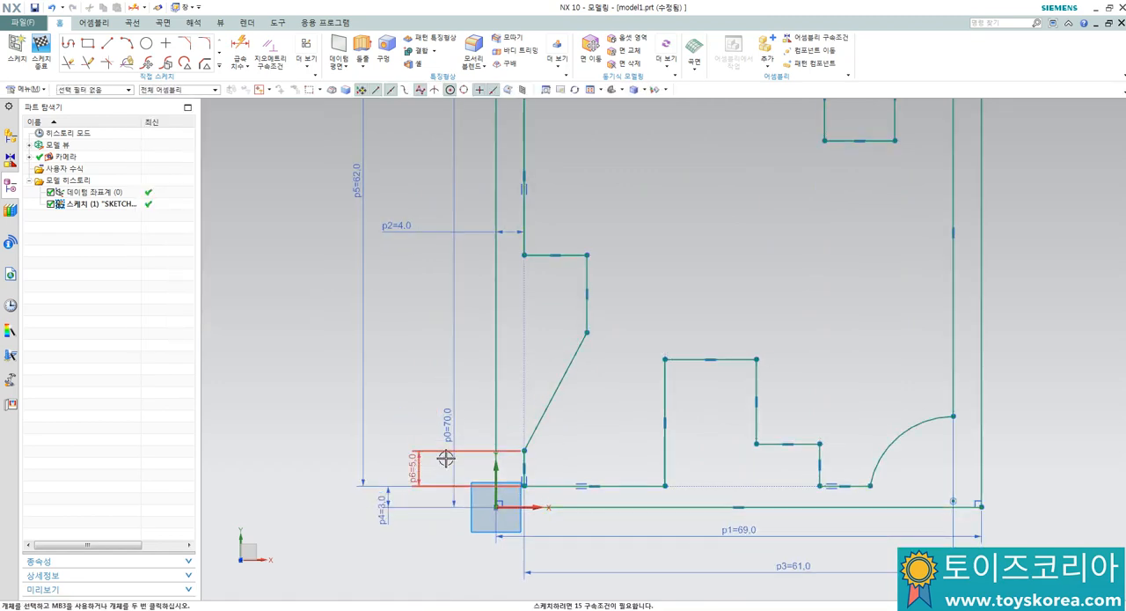
key("d")
left_click(550, 396)
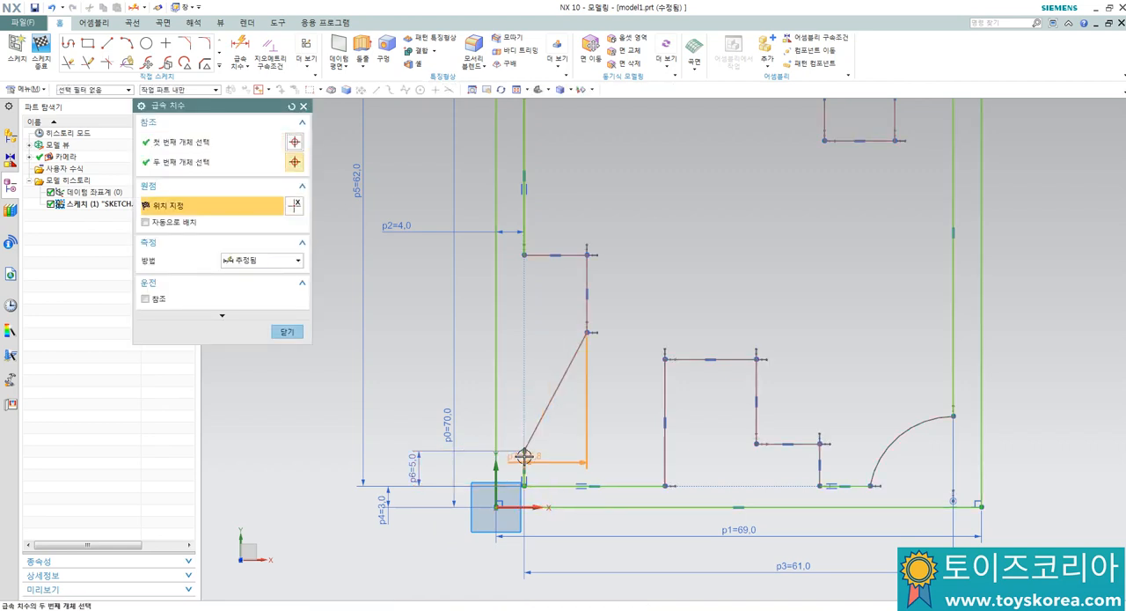
left_click(530, 385)
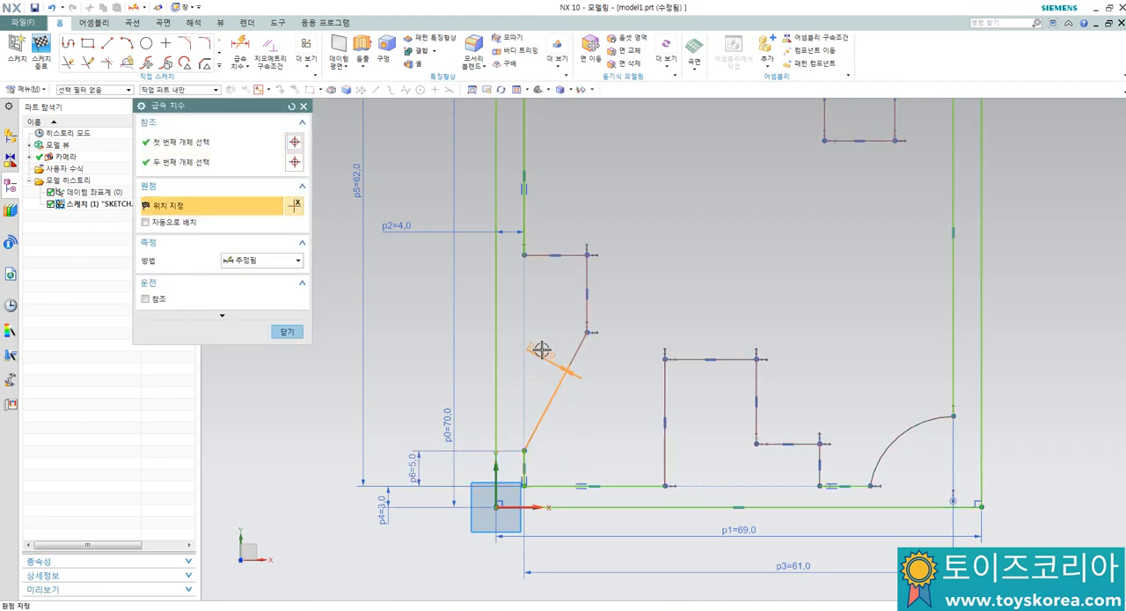
key("Escape")
Step: Dimension the angle between the slanted edge and the vertical edge at the profile's lower left and set it to 30°
key("d")
left_click(555, 387)
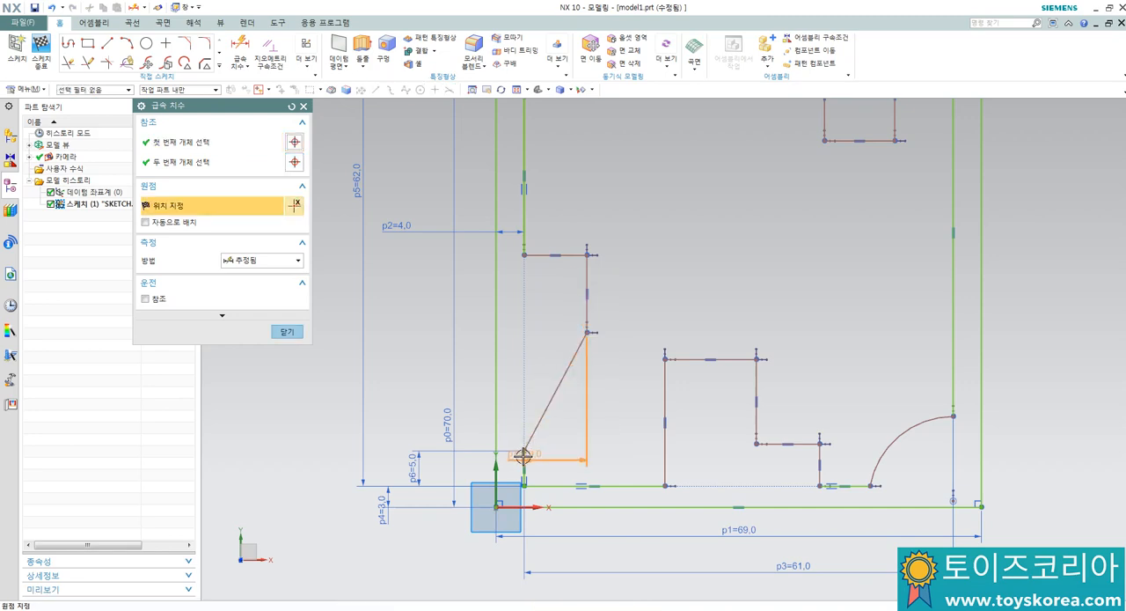
scroll(523, 455, "up", 3)
left_click(525, 465)
scroll(551, 309, "down", 2)
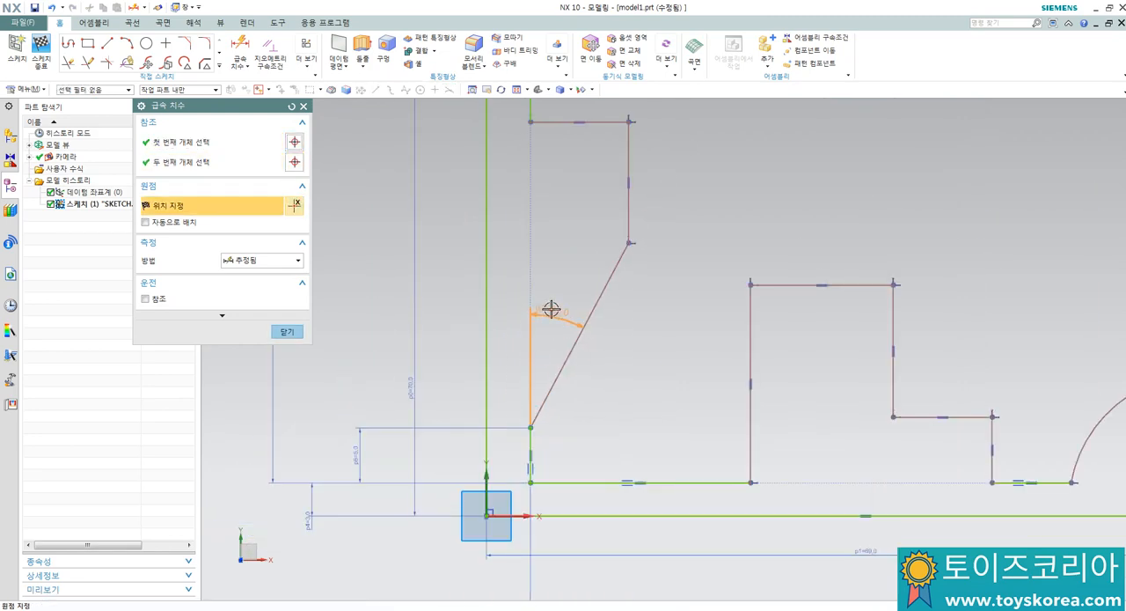
left_click(551, 309)
type("30")
key("Return")
key("Escape")
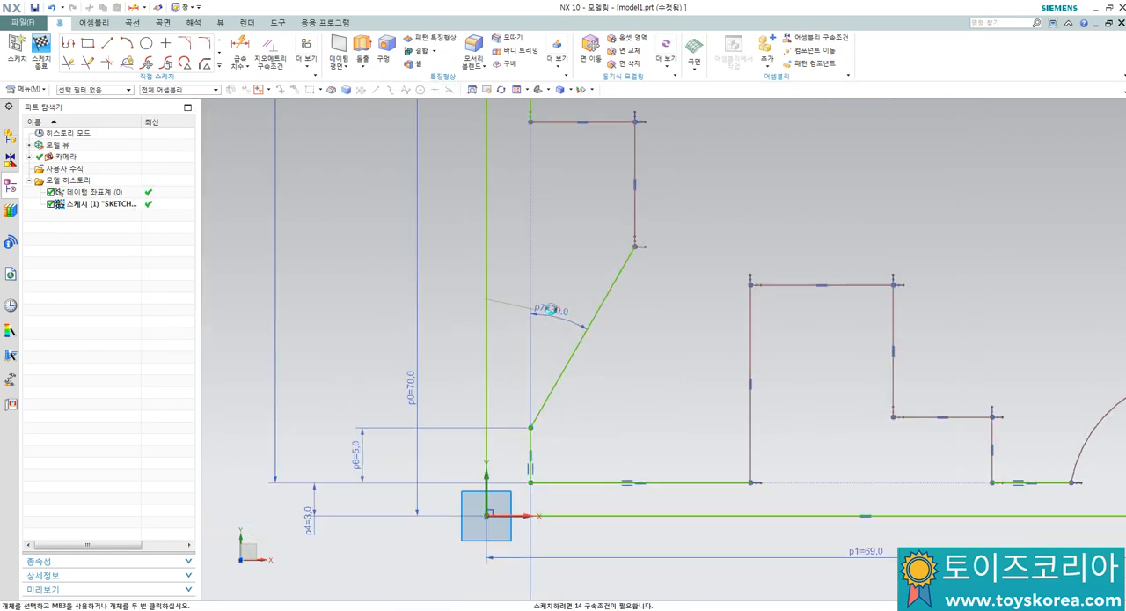
Step: Dimension the distance from the block's left edge to the vertical edge above the slanted line and set it to 13 mm
scroll(551, 309, "down", 2)
scroll(576, 241, "up", 3)
key("d")
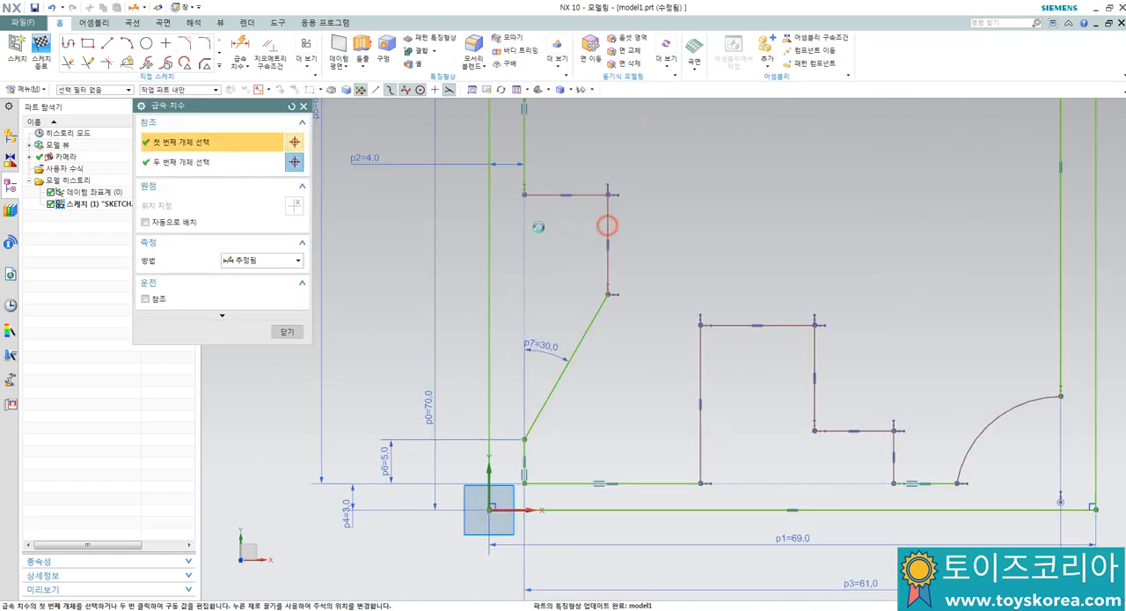
left_click(607, 226)
left_click(490, 232)
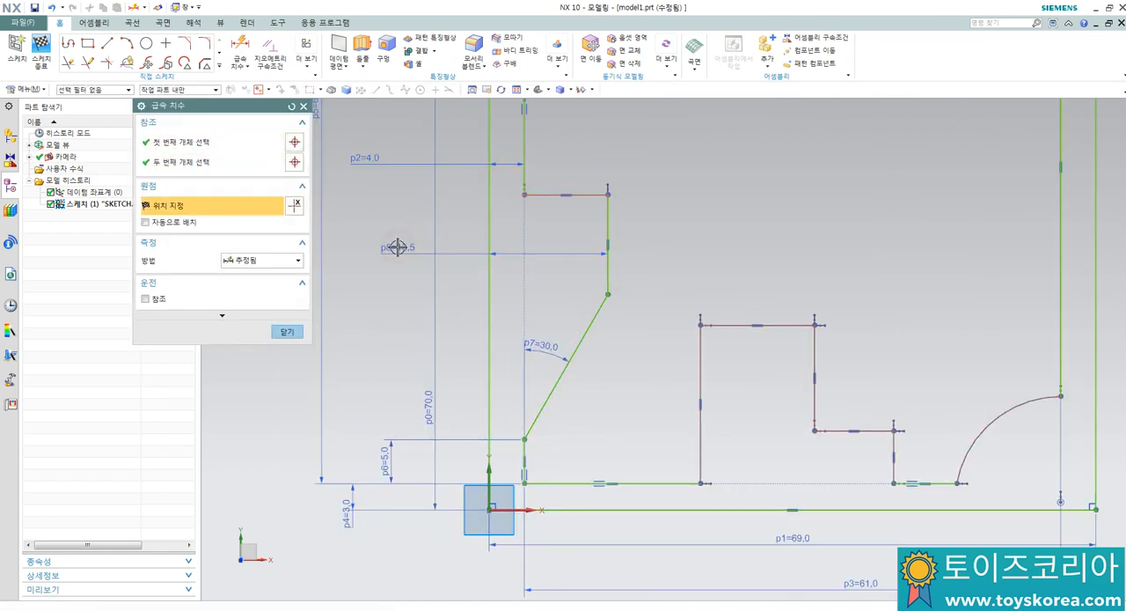
left_click(397, 247)
type("13")
key("Return")
key("Escape")
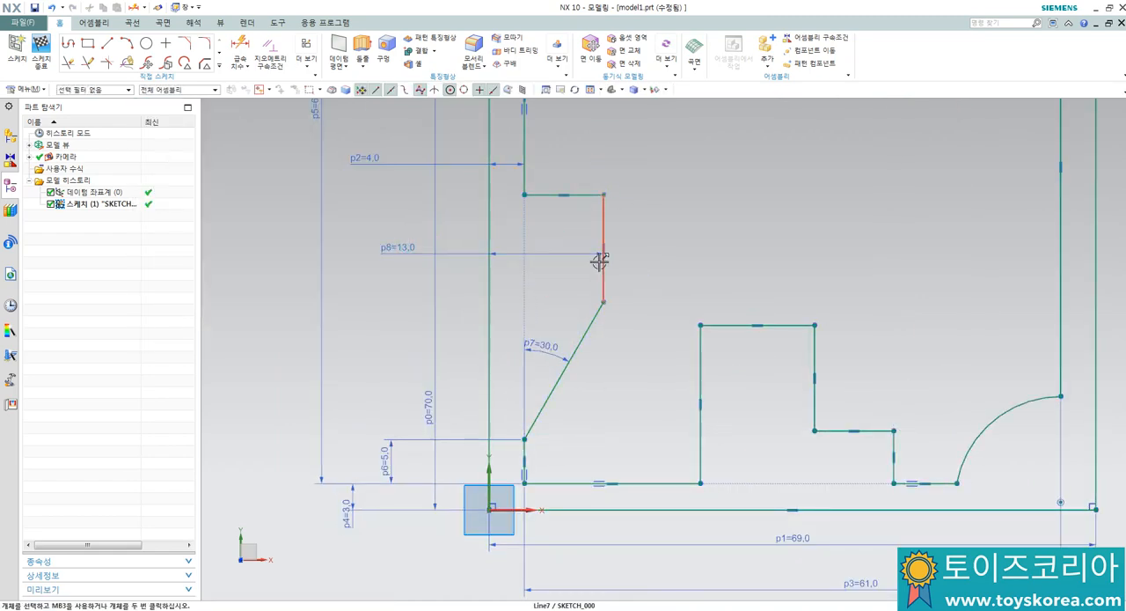
Step: Dimension the height from the block's bottom edge to the short horizontal edge on the profile's left side and set it to 35 mm
key("d")
left_click(579, 194)
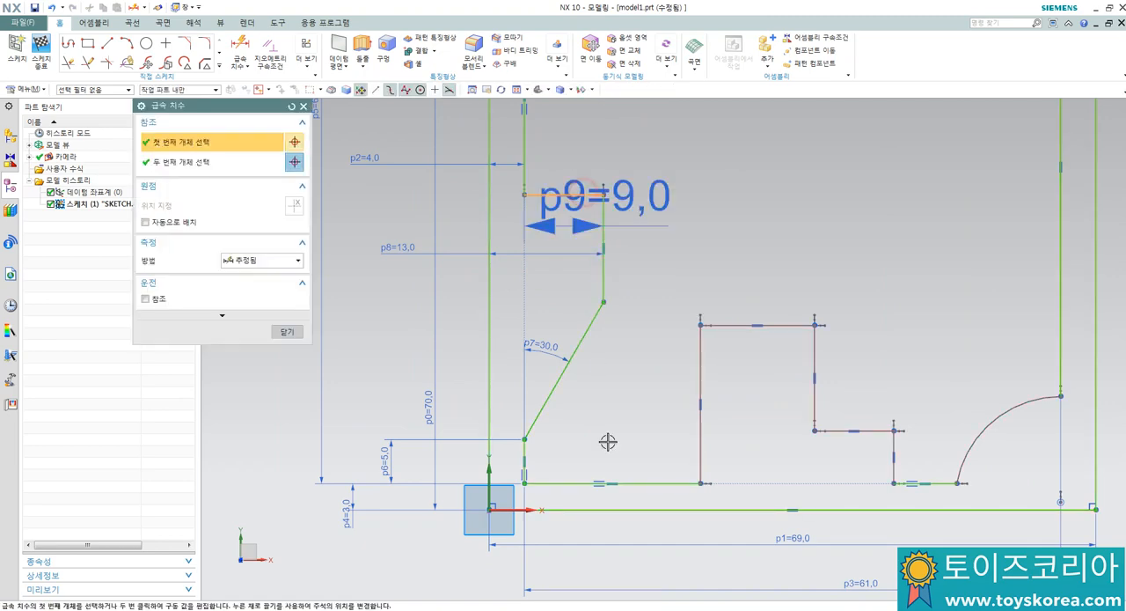
left_click(611, 510)
left_click(375, 370)
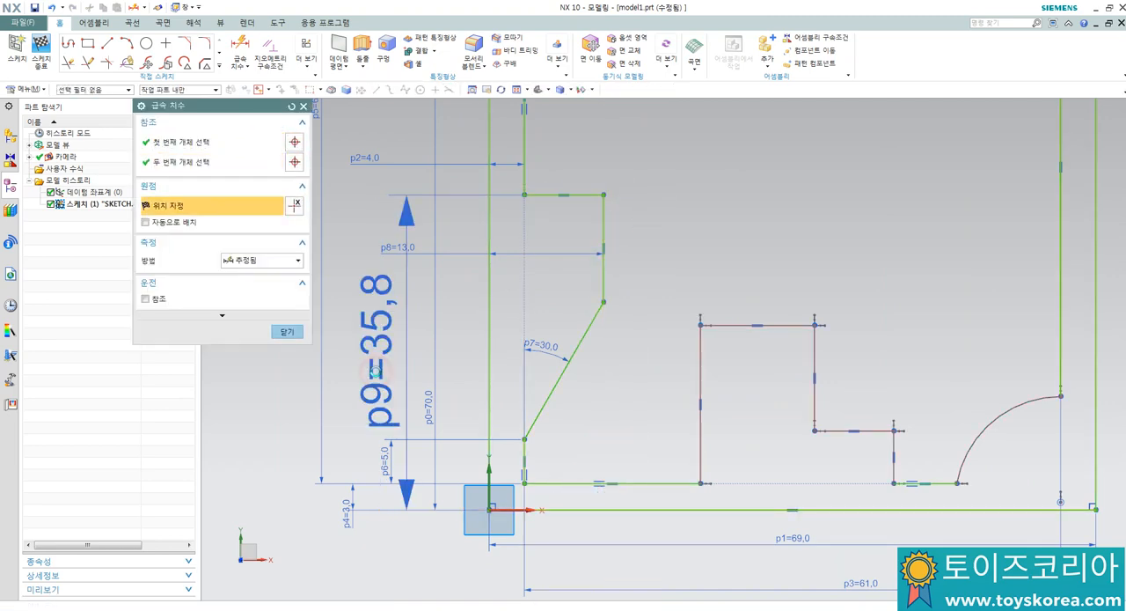
type("35")
key("Return")
key("Escape")
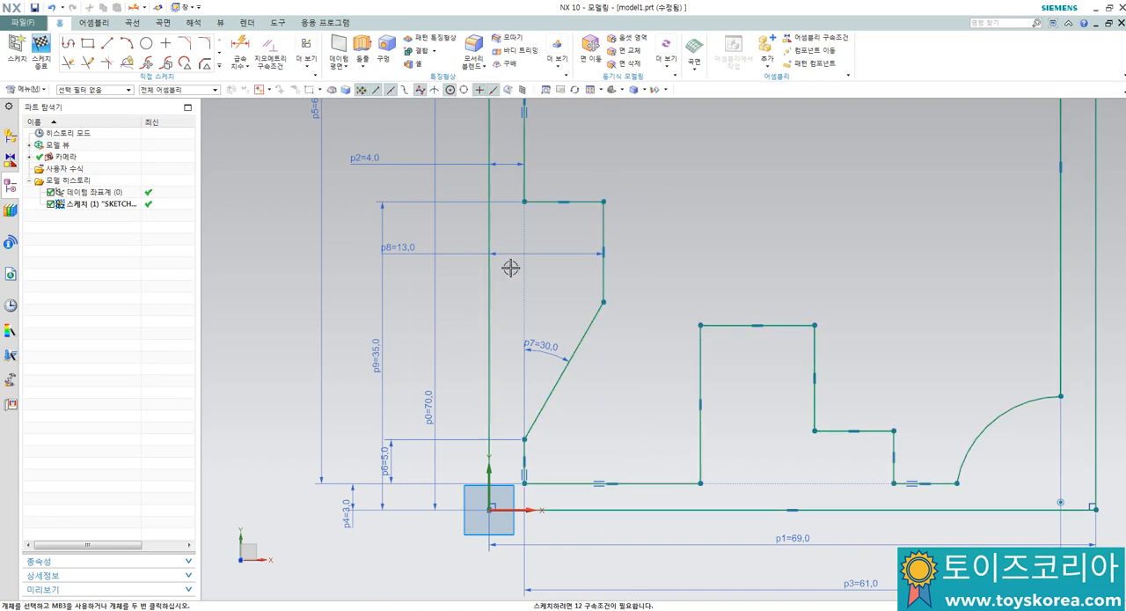
Step: Switch to the AutoCAD drawing and examine the dimensions around the contour's upper-left chamfer
scroll(540, 279, "down", 4)
scroll(543, 211, "up", 3)
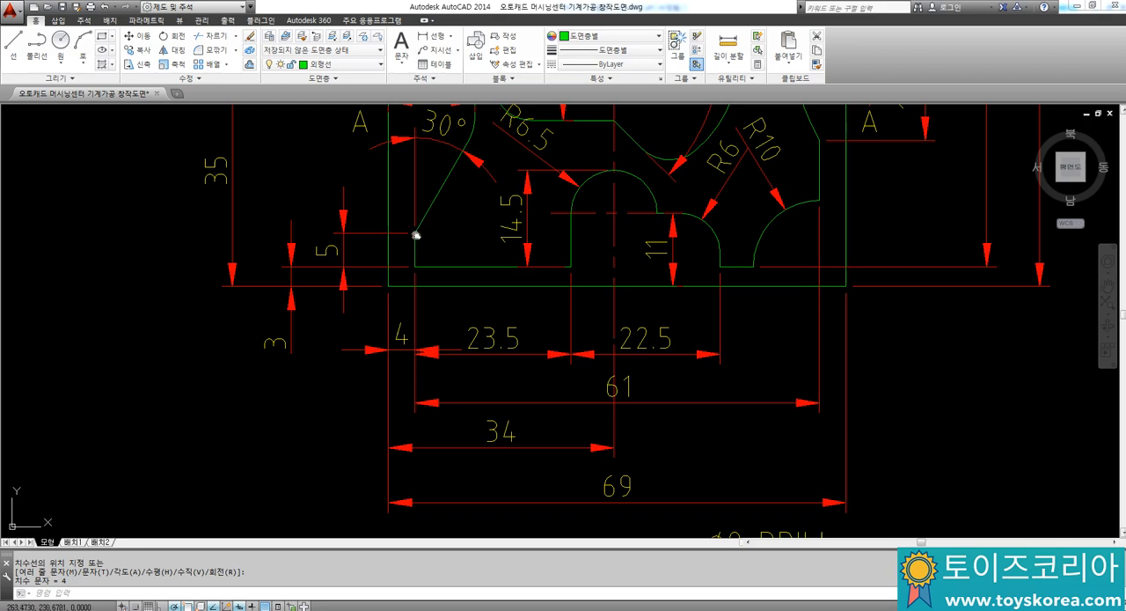
middle_click_drag(415, 235, 391, 360)
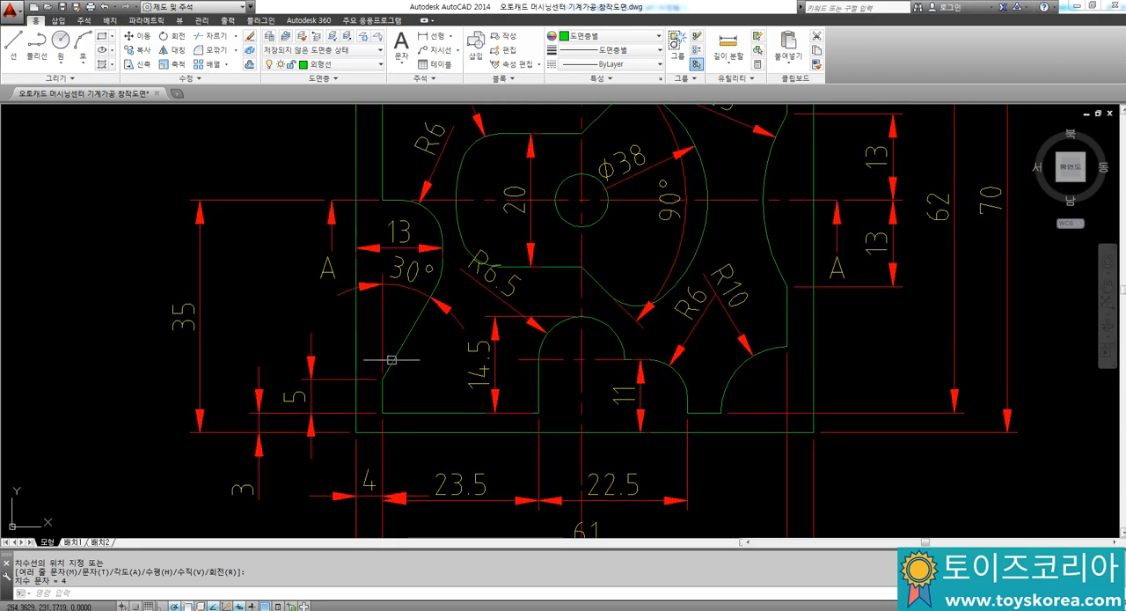
middle_click_drag(394, 288, 403, 489)
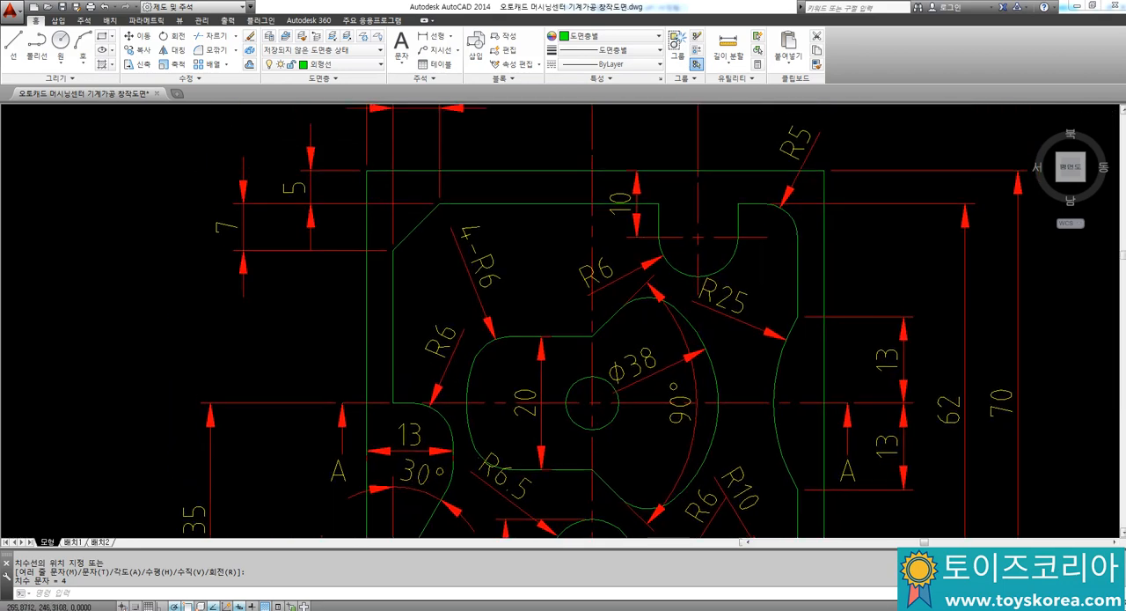
middle_click_drag(416, 138, 424, 192)
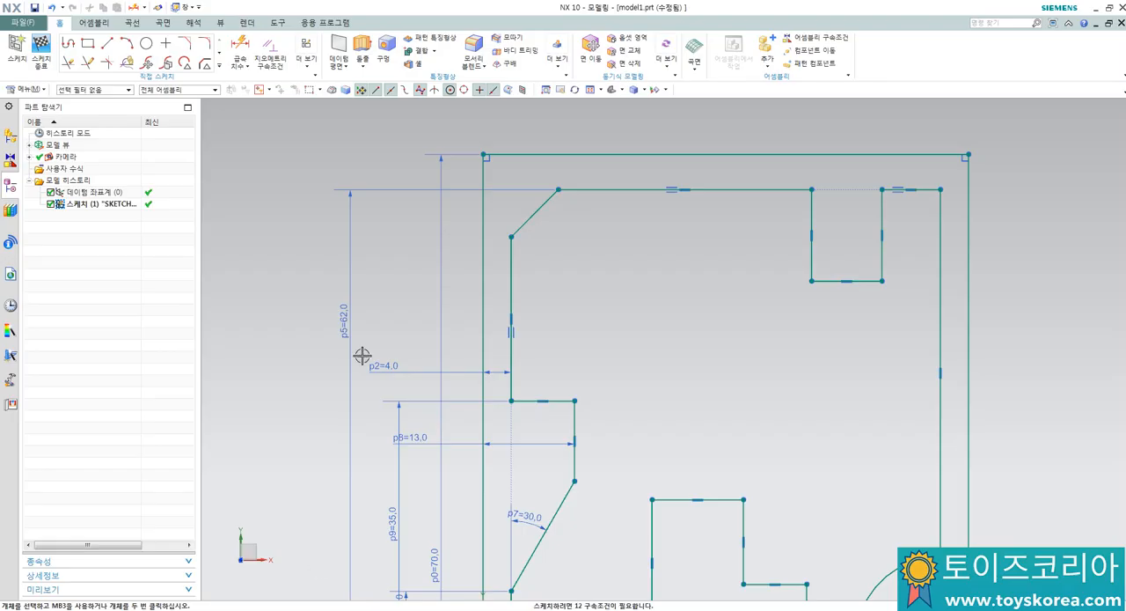
Step: In NX, dimension the profile's upper-left chamfer as 7 mm wide and 7 mm high
scroll(467, 241, "down", 2)
scroll(501, 199, "up", 6)
key("d")
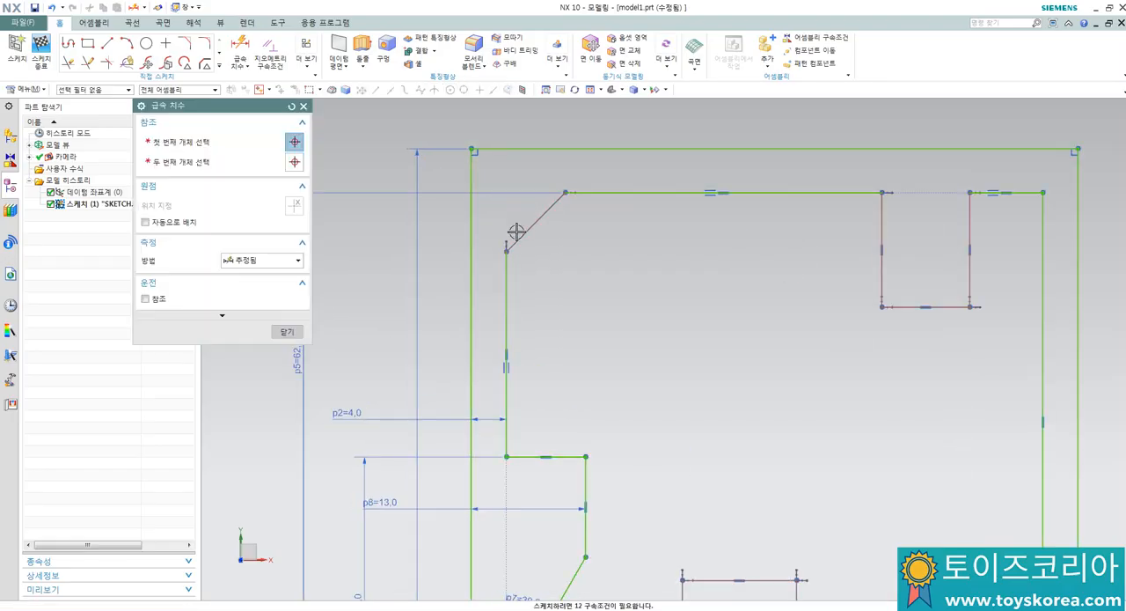
left_click(517, 231)
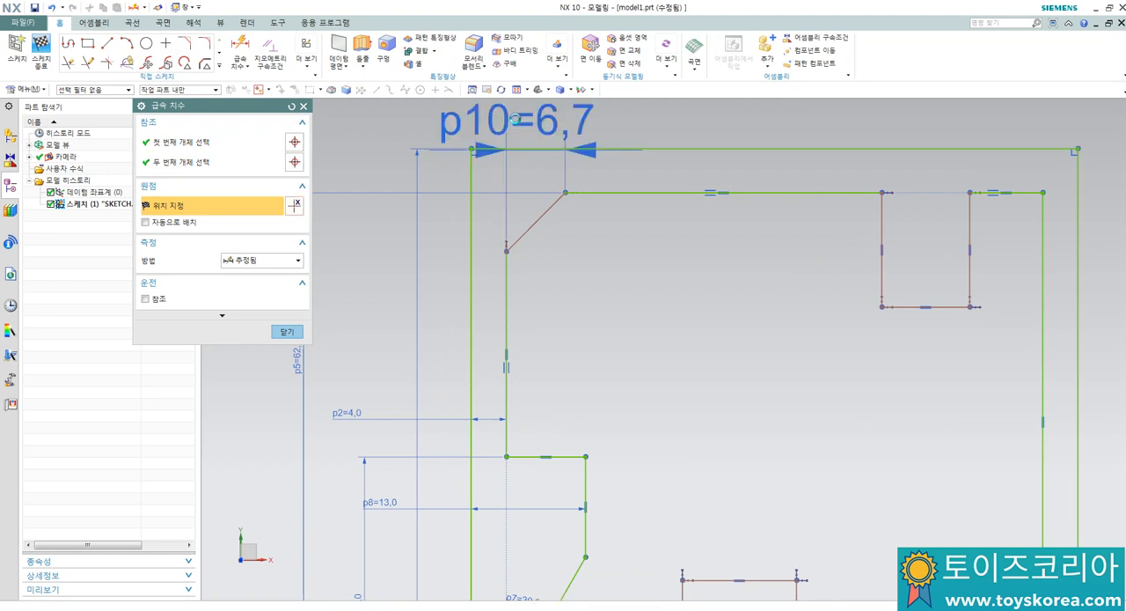
left_click(515, 119)
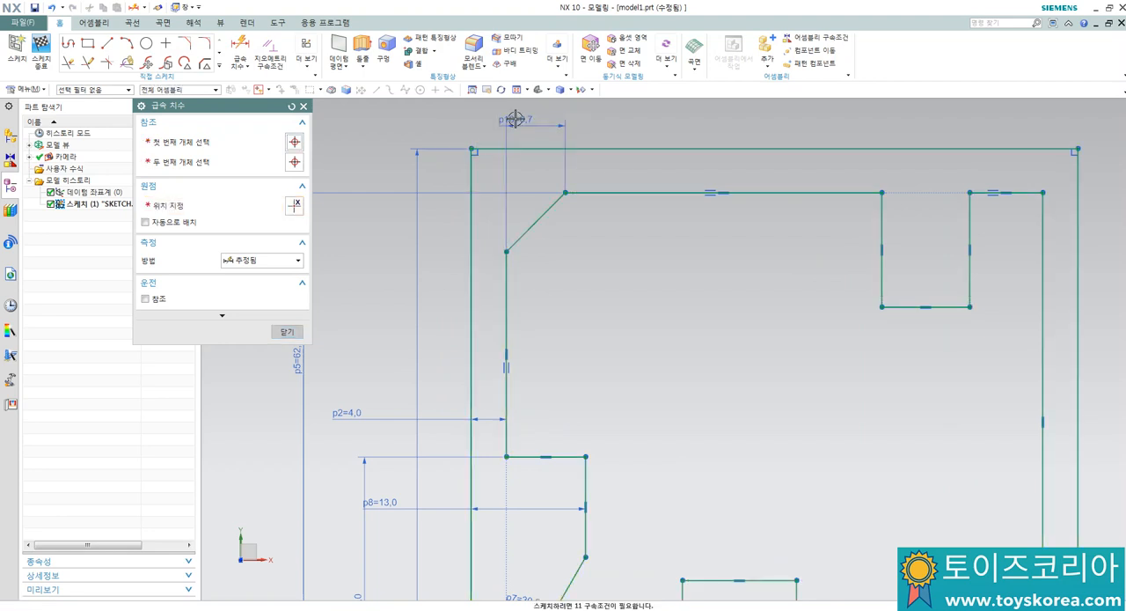
left_click(390, 231)
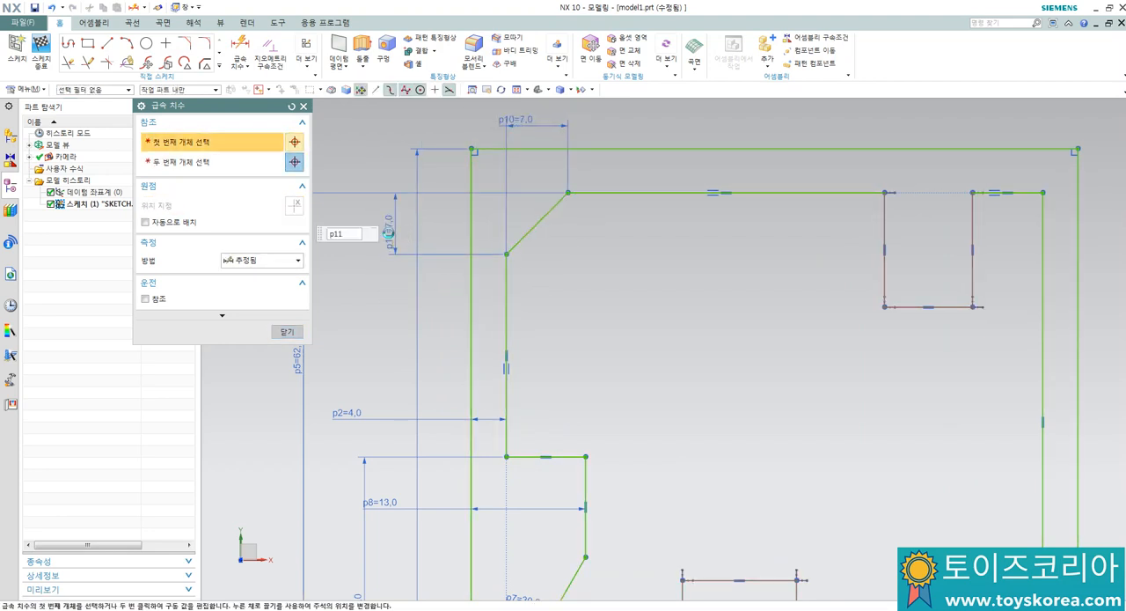
key("Escape")
scroll(390, 232, "down", 2)
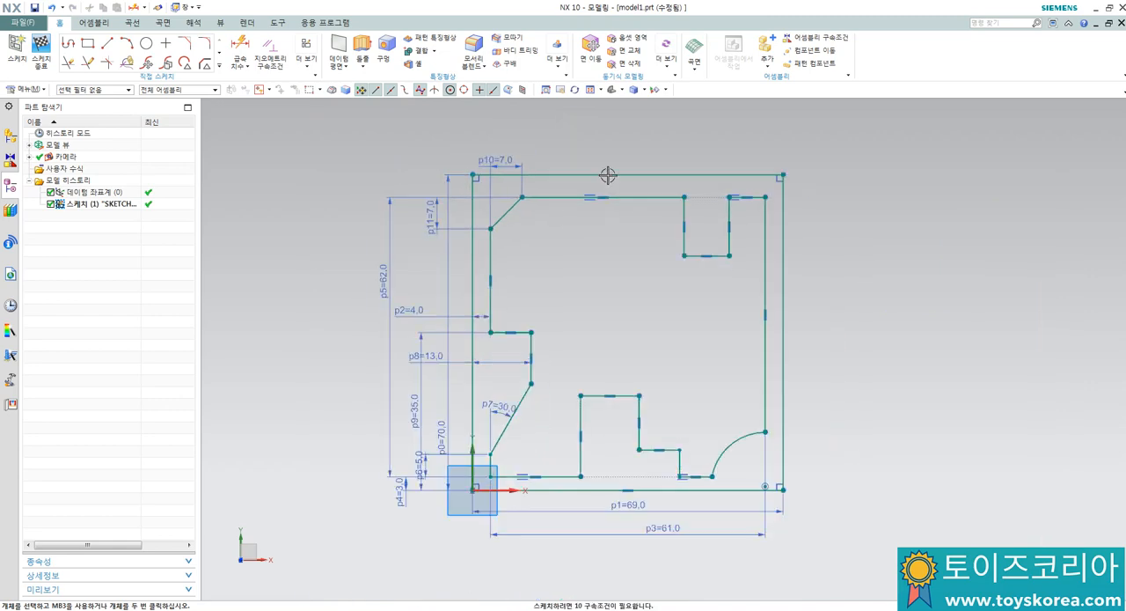
Step: Dimension the distance from the block's left edge to the upper slot's left edge and set it to 44 mm
key("d")
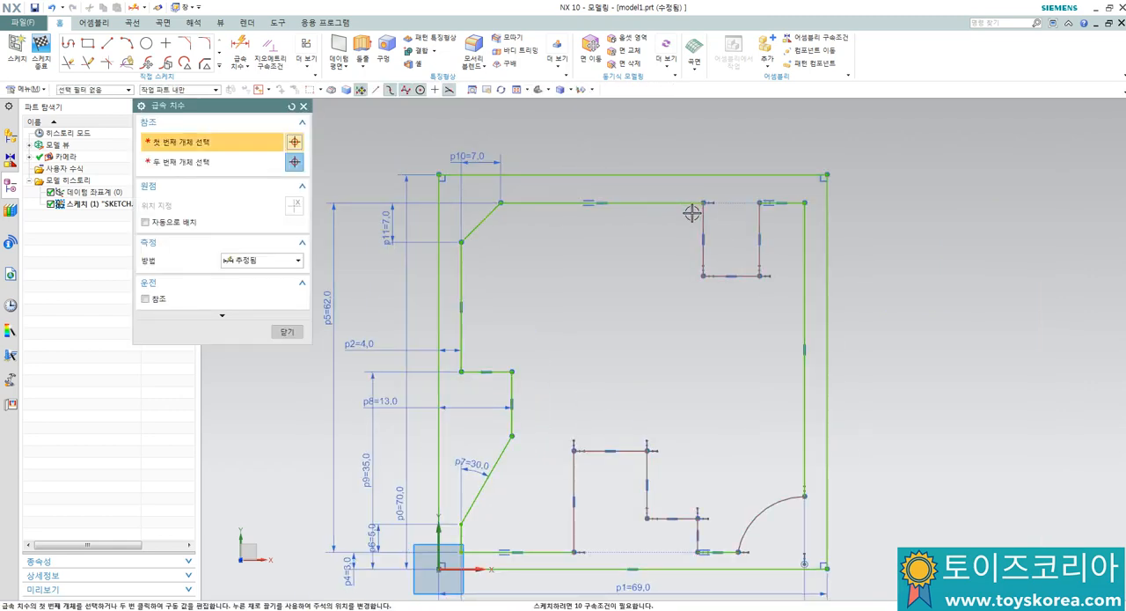
scroll(678, 221, "down", 3)
scroll(649, 139, "up", 2)
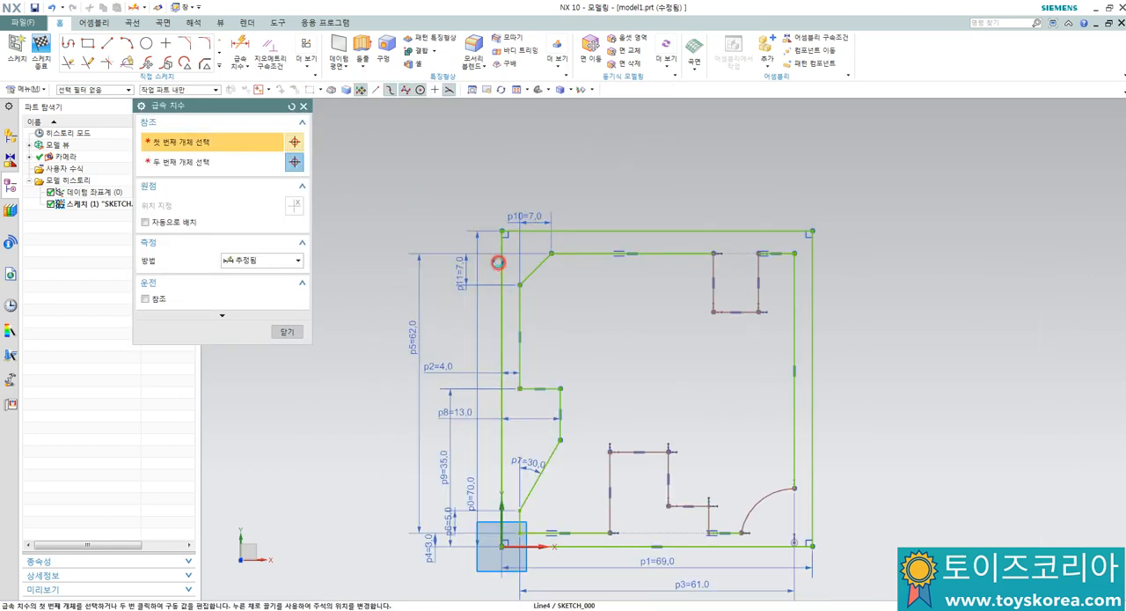
left_click(499, 262)
left_click(713, 269)
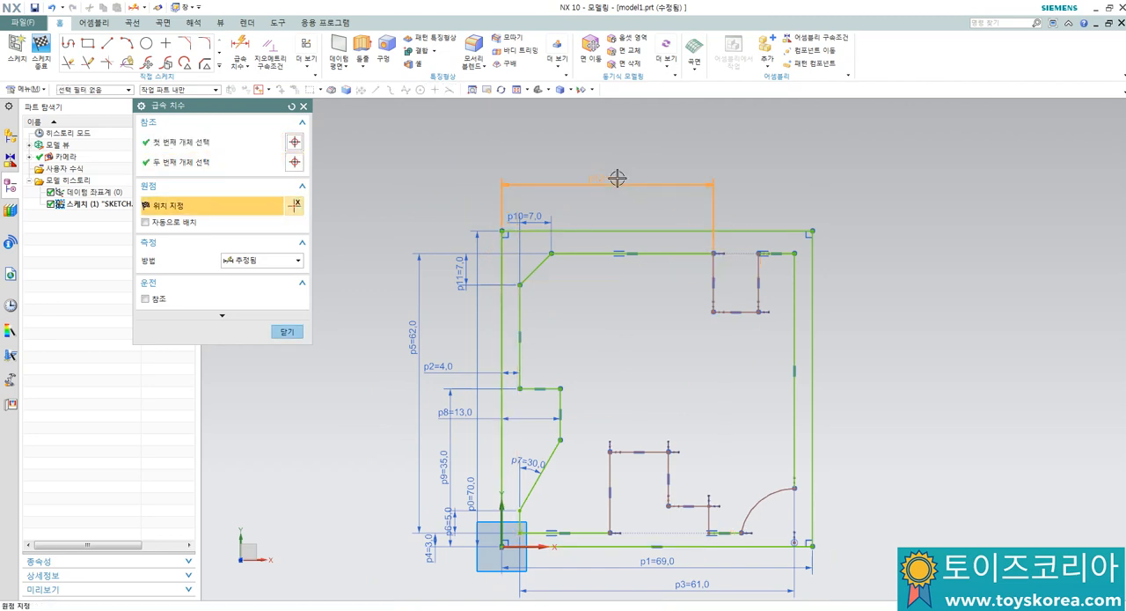
left_click(616, 177)
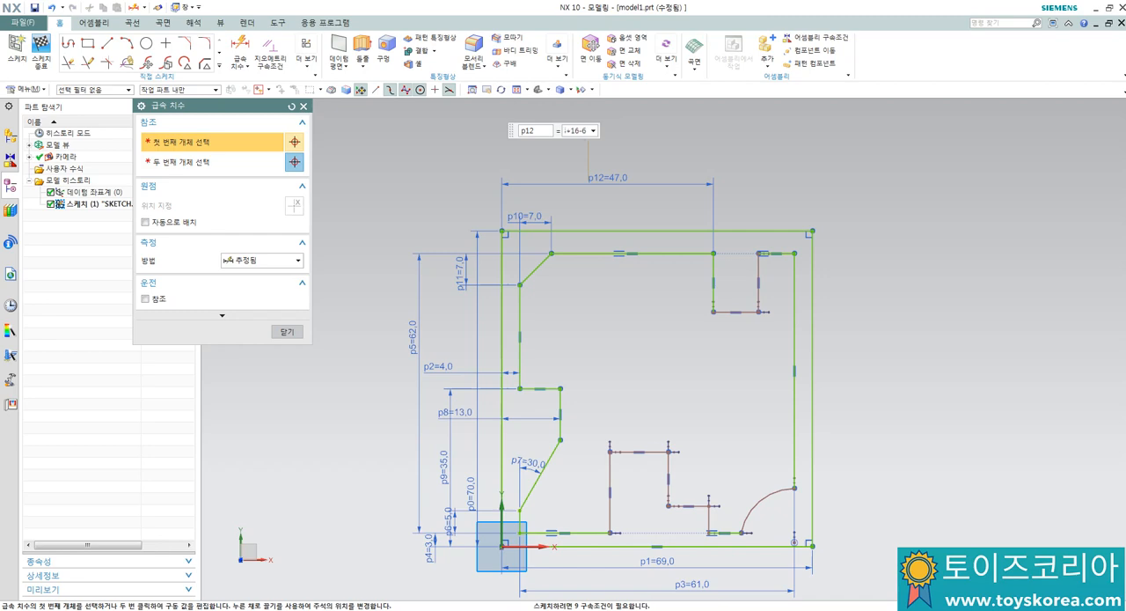
key("Return")
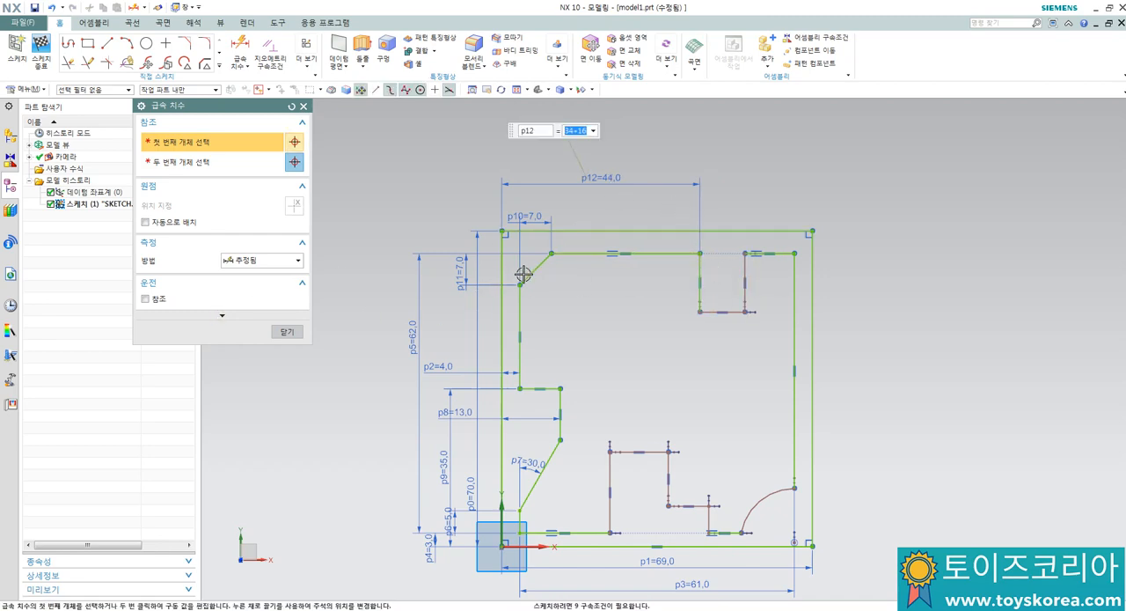
Step: Dimension the upper slot's width along its bottom edge and set it to 12 mm
left_click(709, 314)
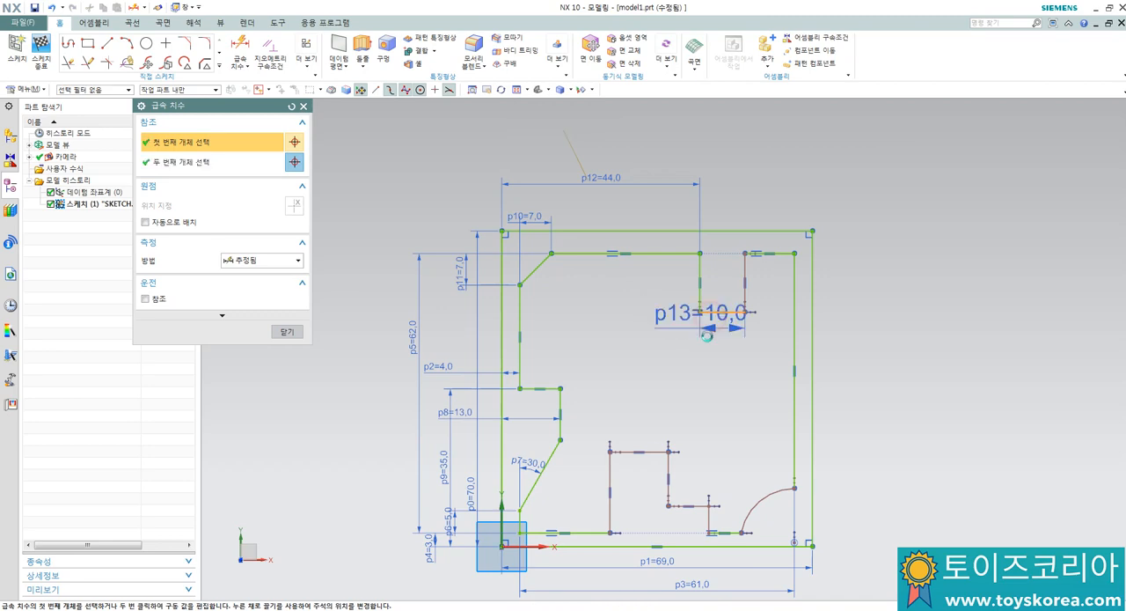
left_click(707, 353)
left_click(701, 353)
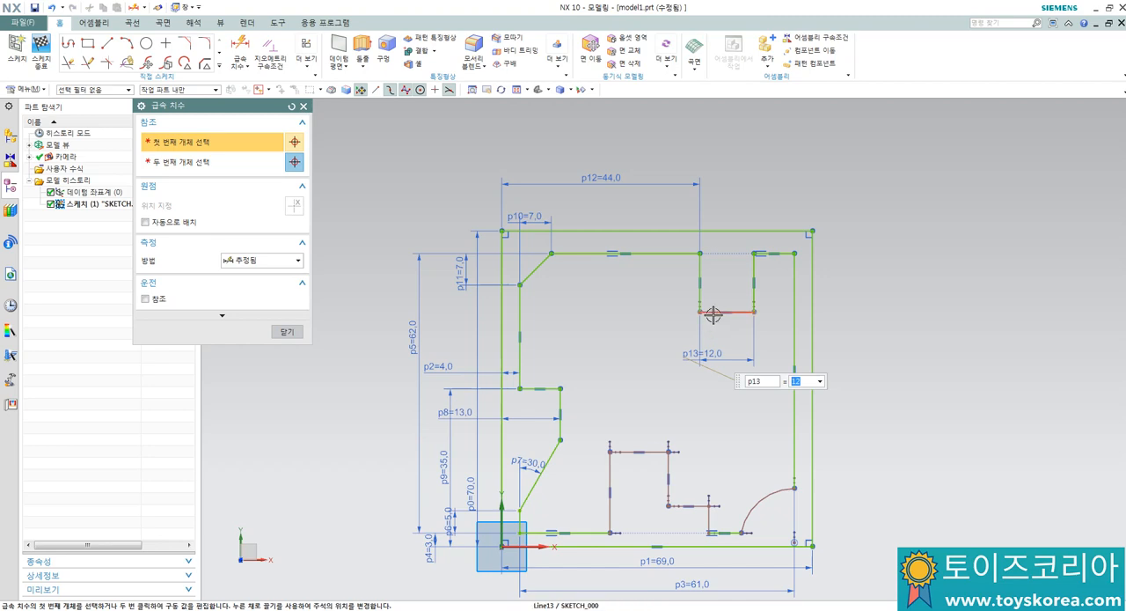
Step: Dimension the distance from the block's top edge to the upper slot's bottom edge and set it to 10+6 mm
left_click(713, 315)
left_click(685, 231)
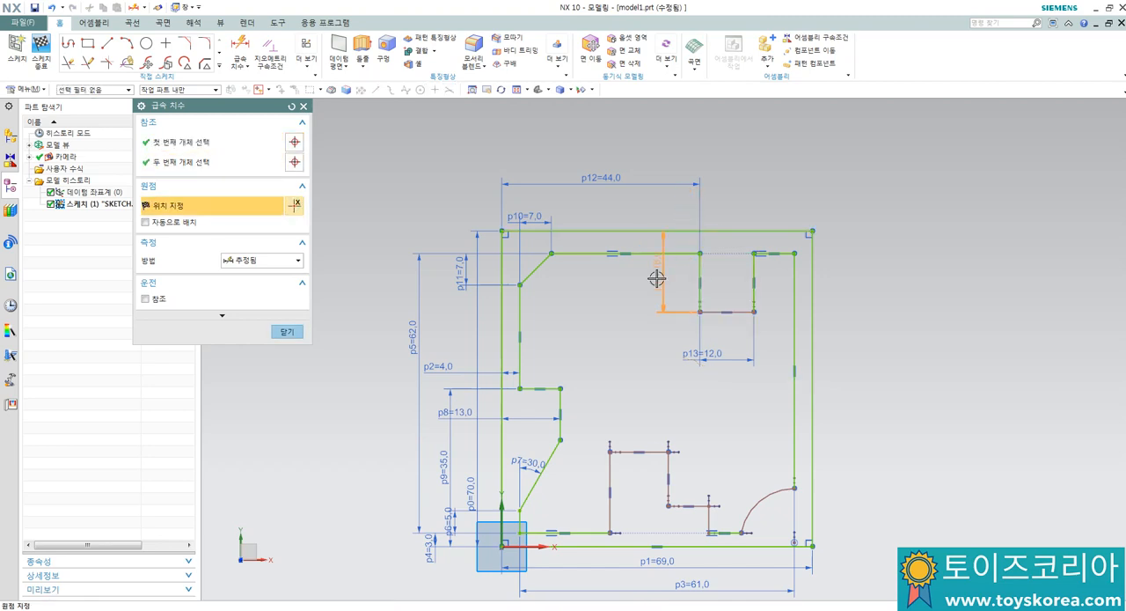
left_click(656, 279)
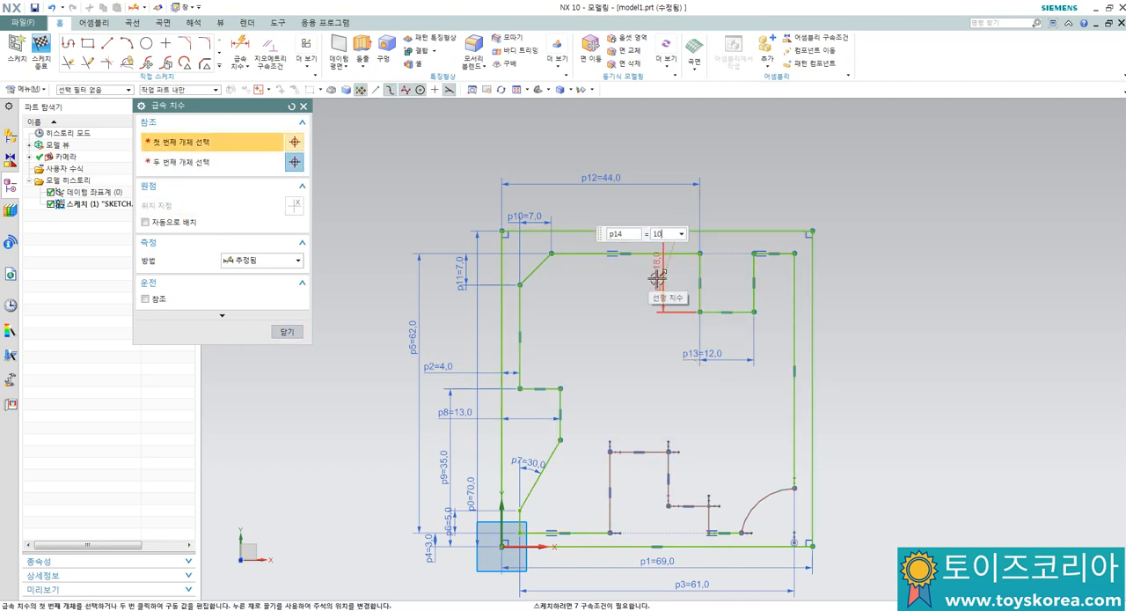
key("Return")
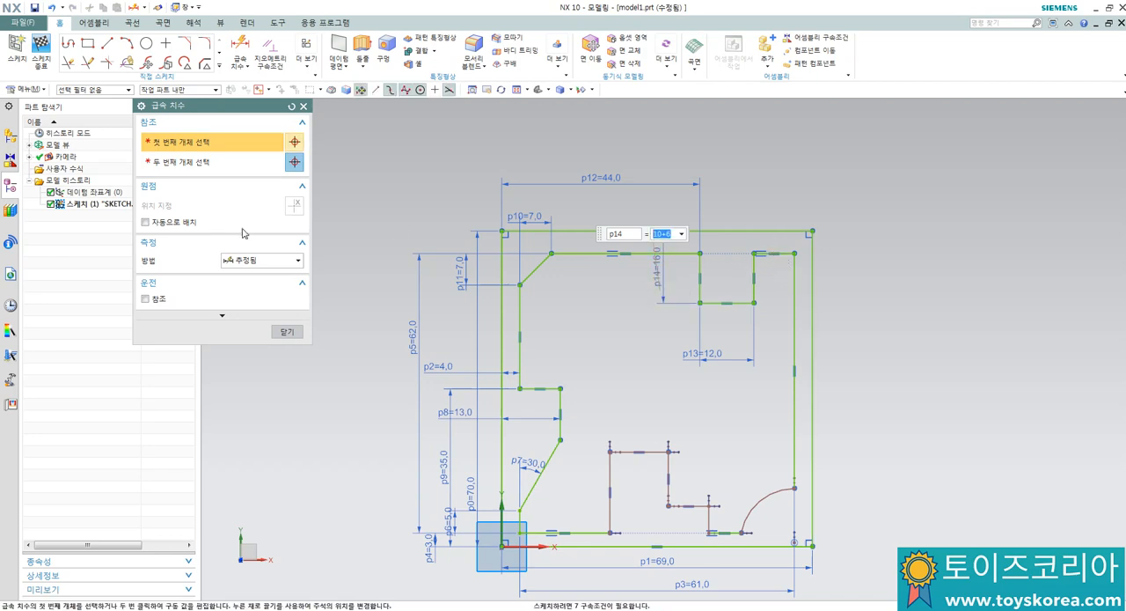
left_click(274, 331)
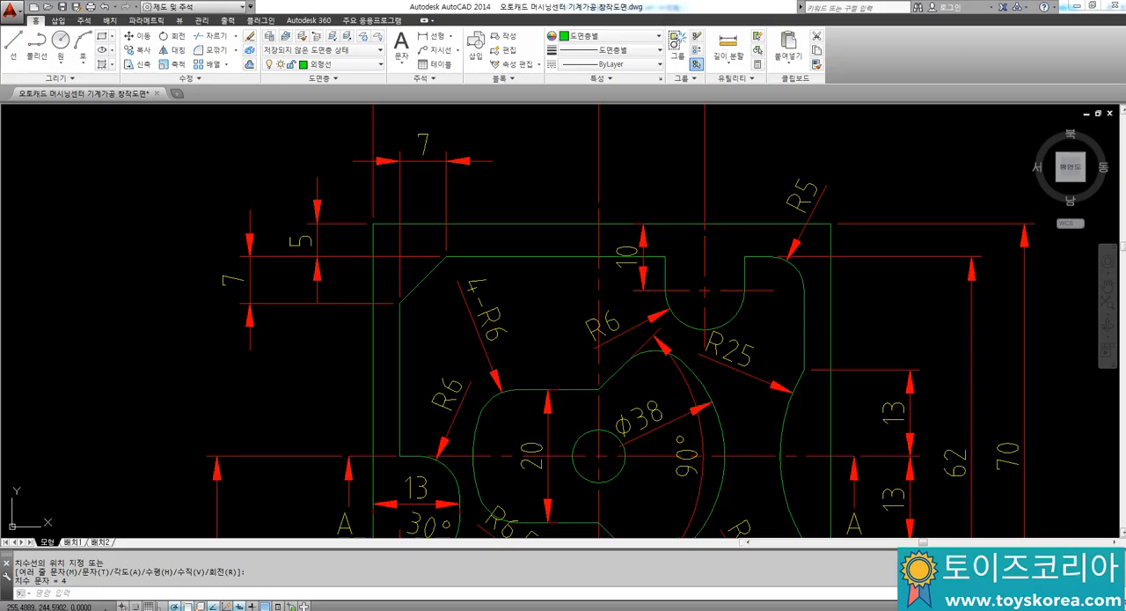
Step: In NX, draw a horizontal line across the block from the midpoint of its left edge to its right edge
scroll(892, 317, "down", 5)
scroll(729, 385, "up", 3)
scroll(729, 385, "up", 4)
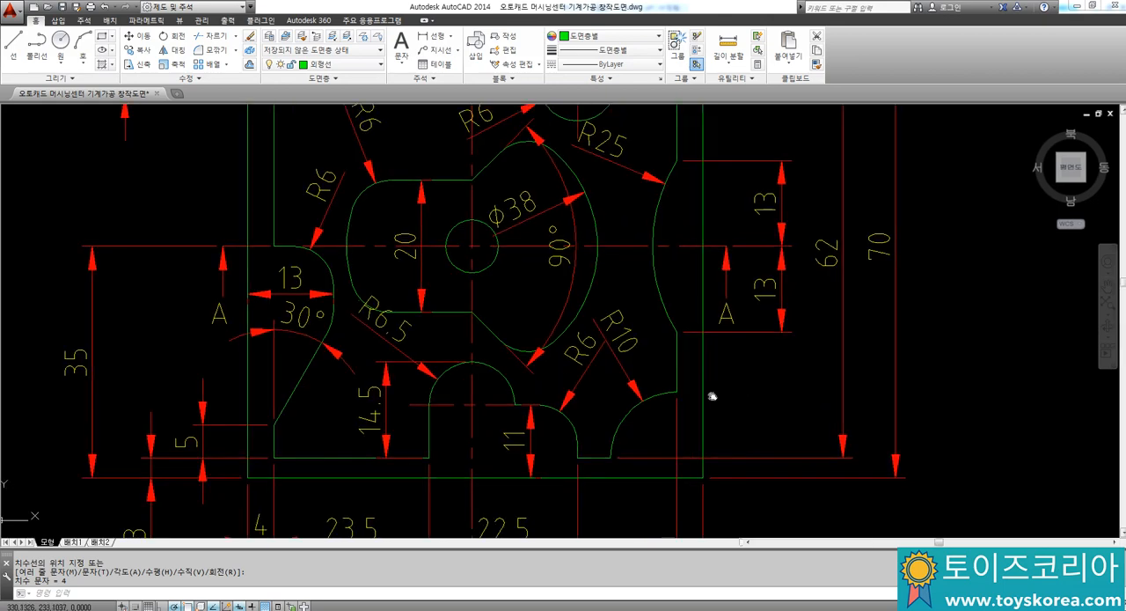
scroll(711, 395, "down", 2)
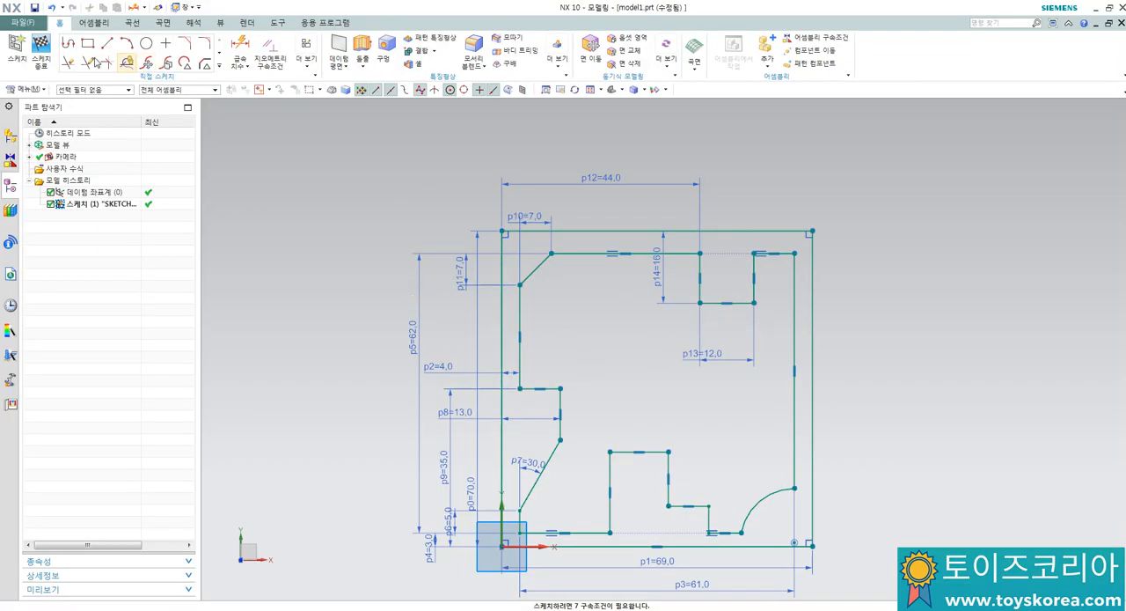
left_click(107, 44)
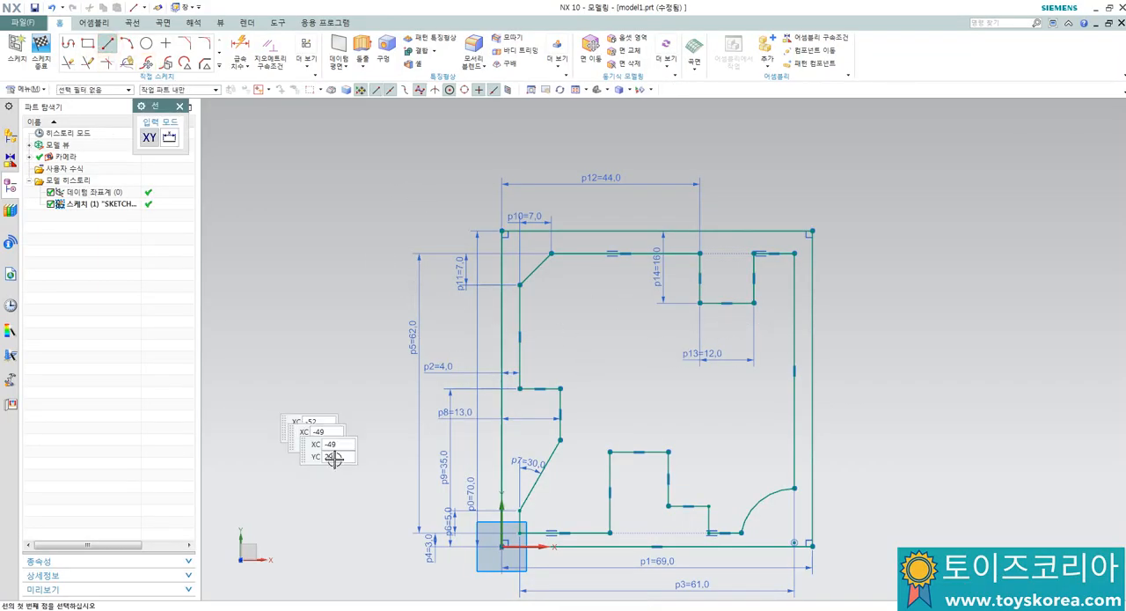
left_click(503, 389)
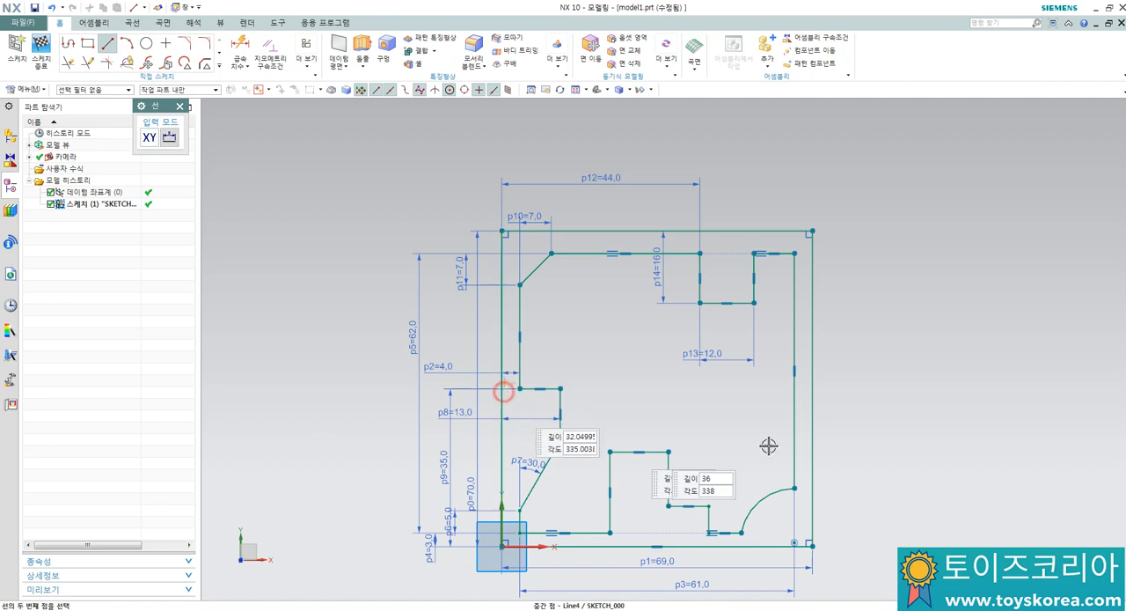
left_click(809, 388)
key("Escape")
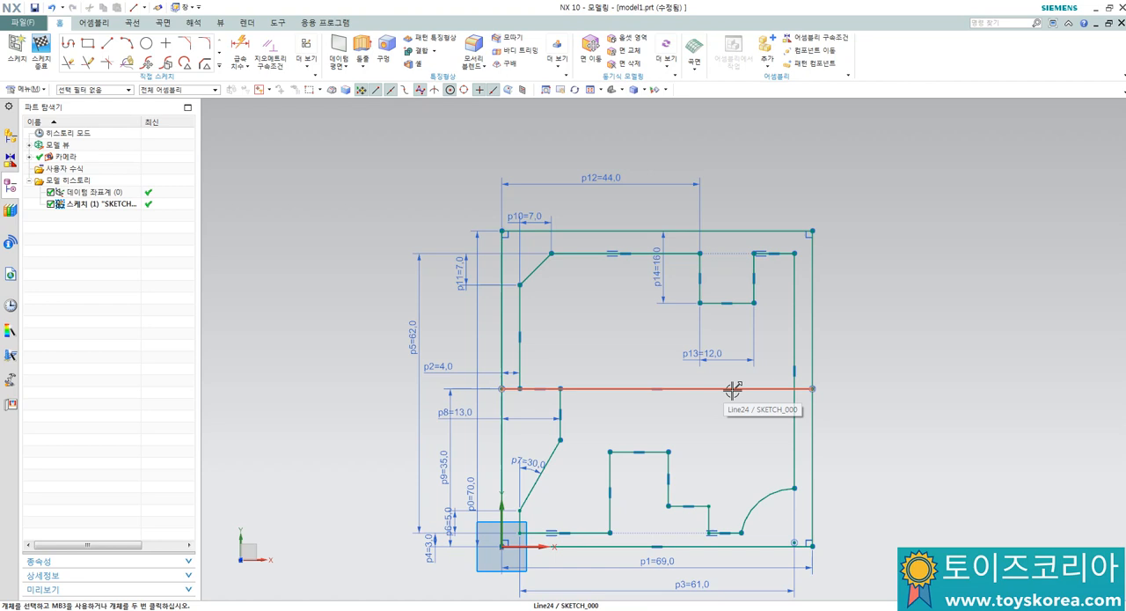
Step: Convert the horizontal line through the block's middle to a reference line
left_click(741, 390)
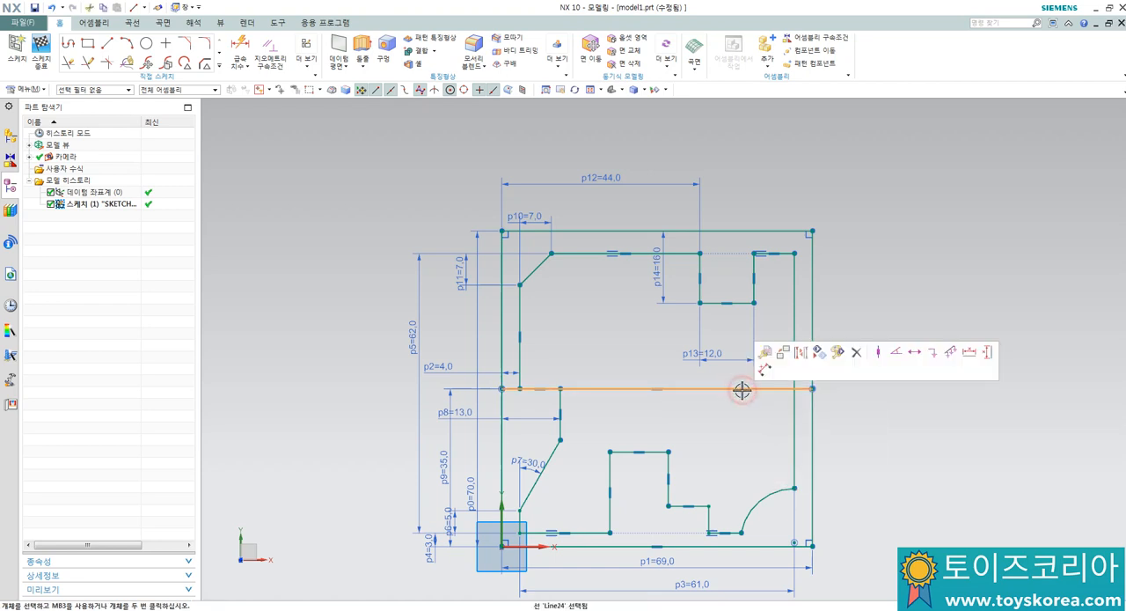
left_click(698, 451)
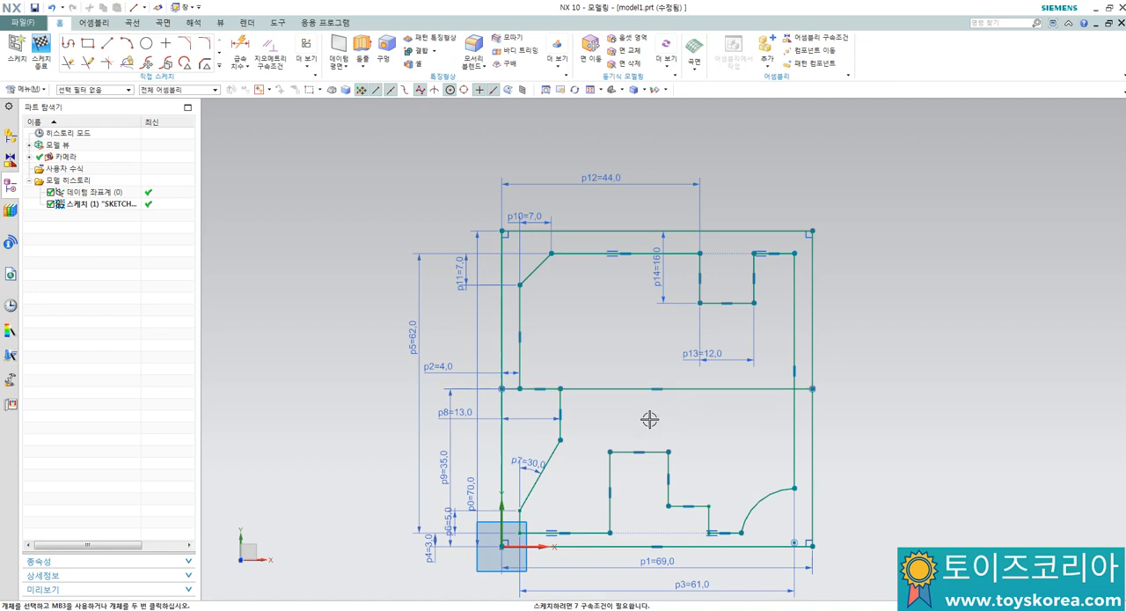
left_click(584, 391)
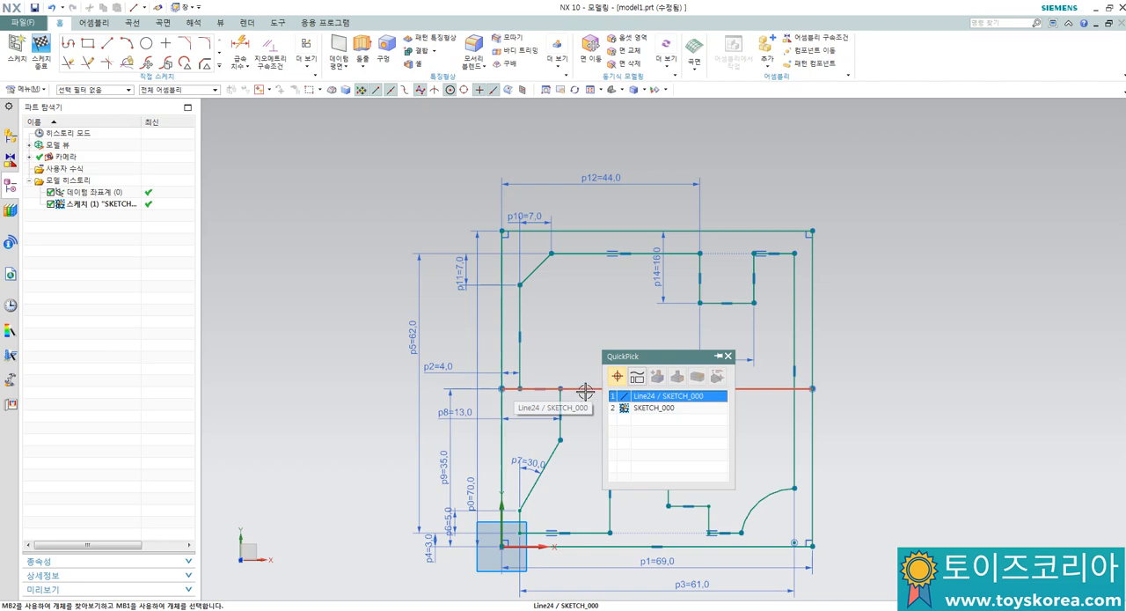
left_click(665, 396)
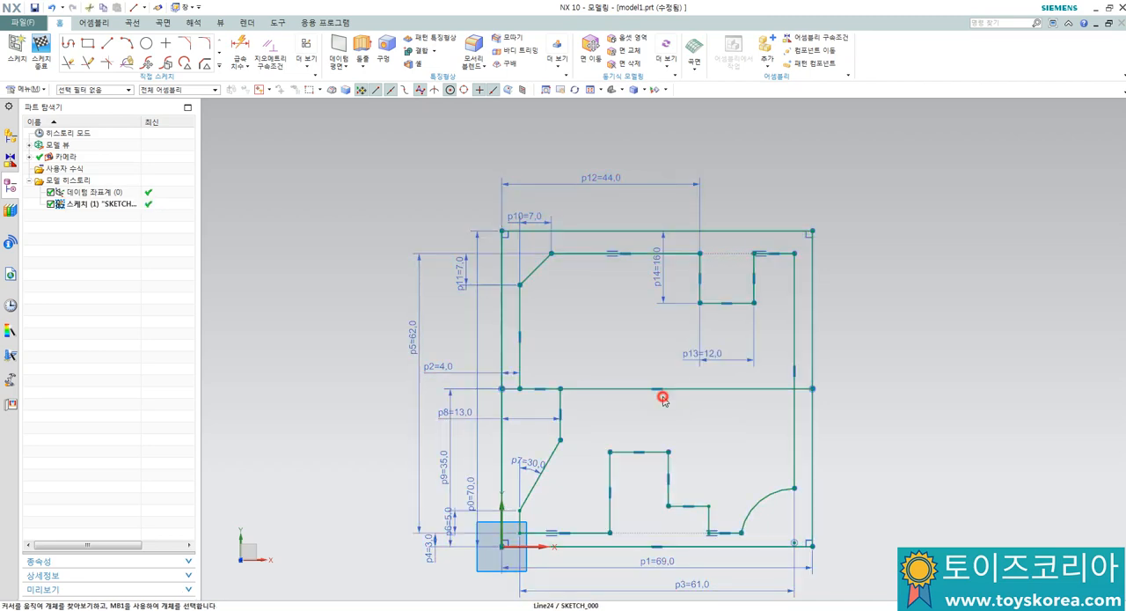
key("Escape")
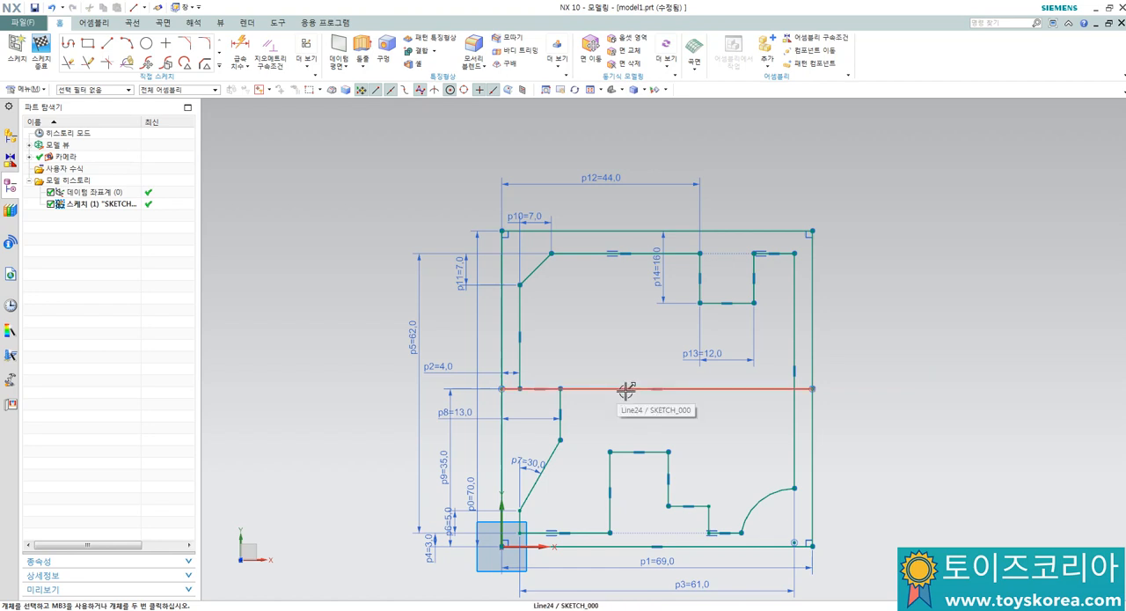
left_click(750, 388)
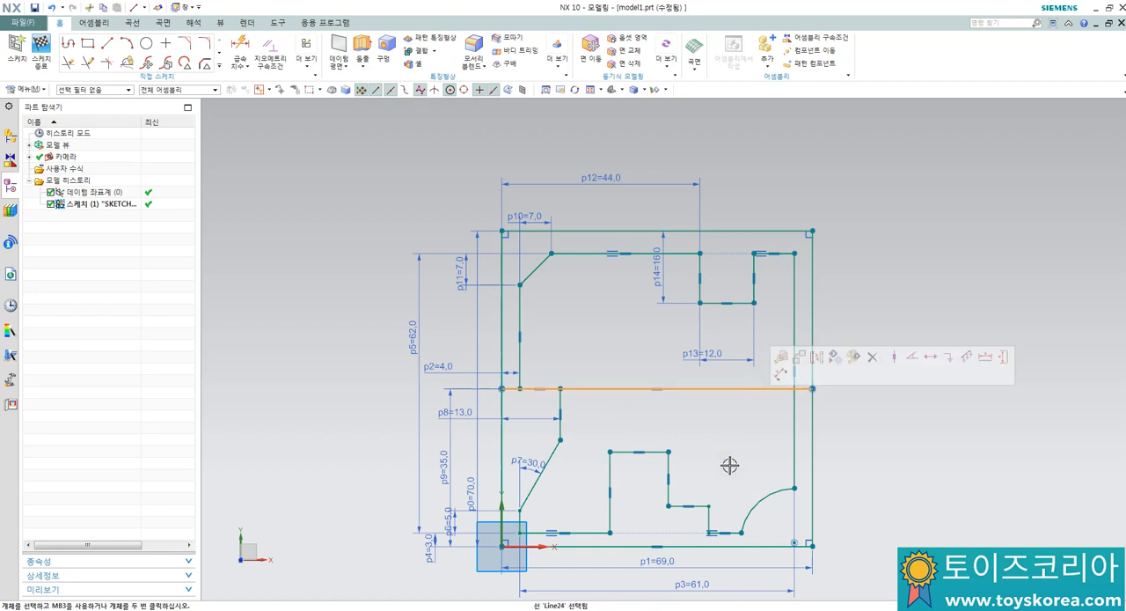
key("Escape")
left_click(741, 396)
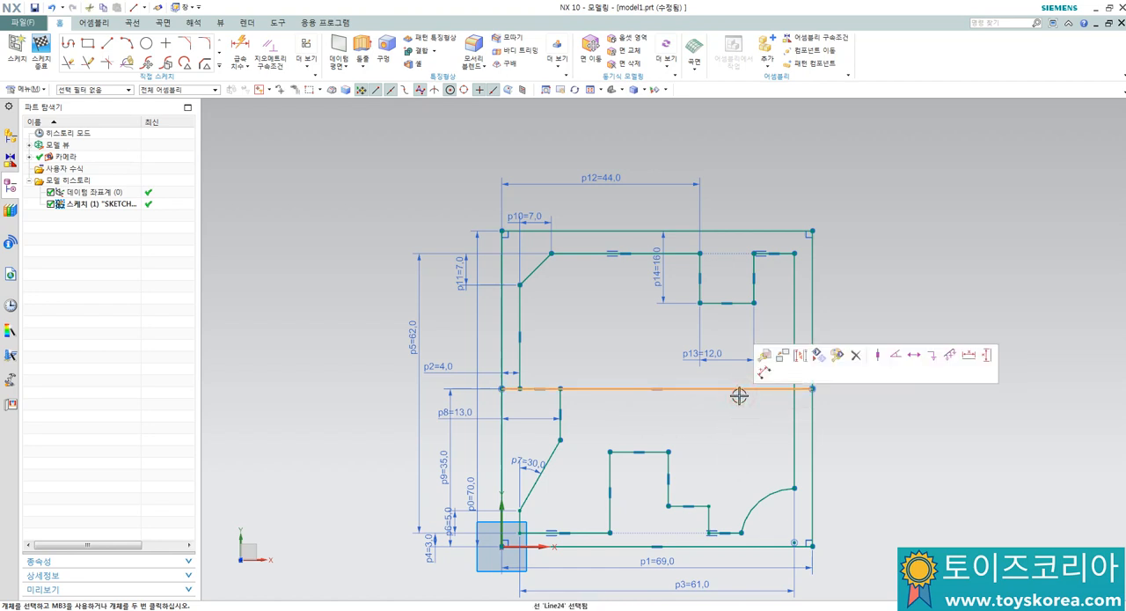
left_click(800, 354)
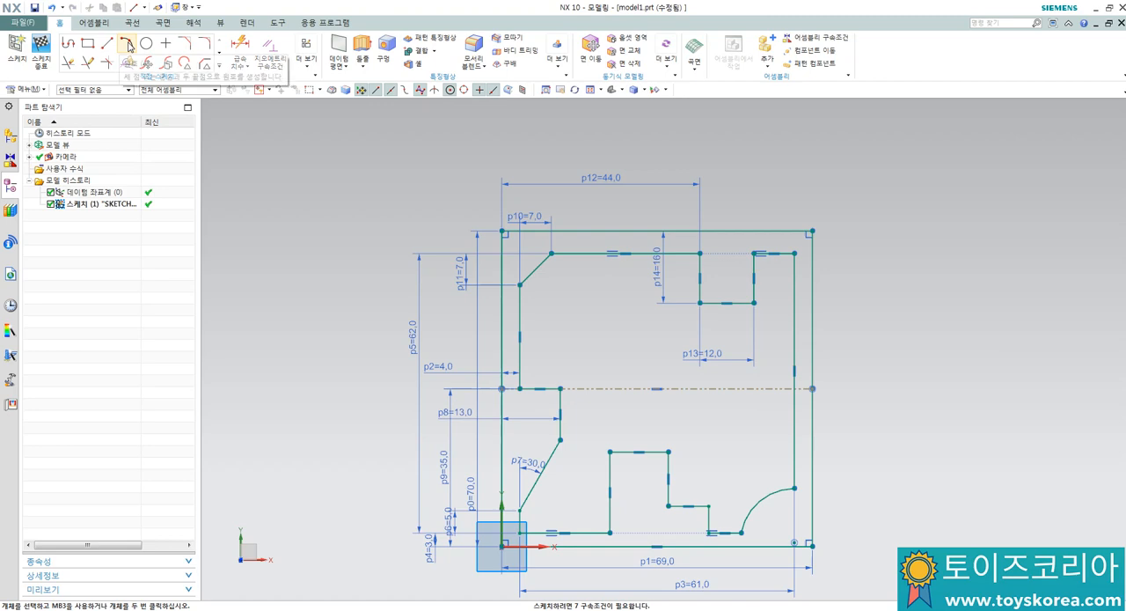
Step: Draw an inward-bulging three-point arc of about 14 mm radius with both ends on the profile's right edge, spanning the horizontal centerline
left_click(128, 44)
left_click(794, 330)
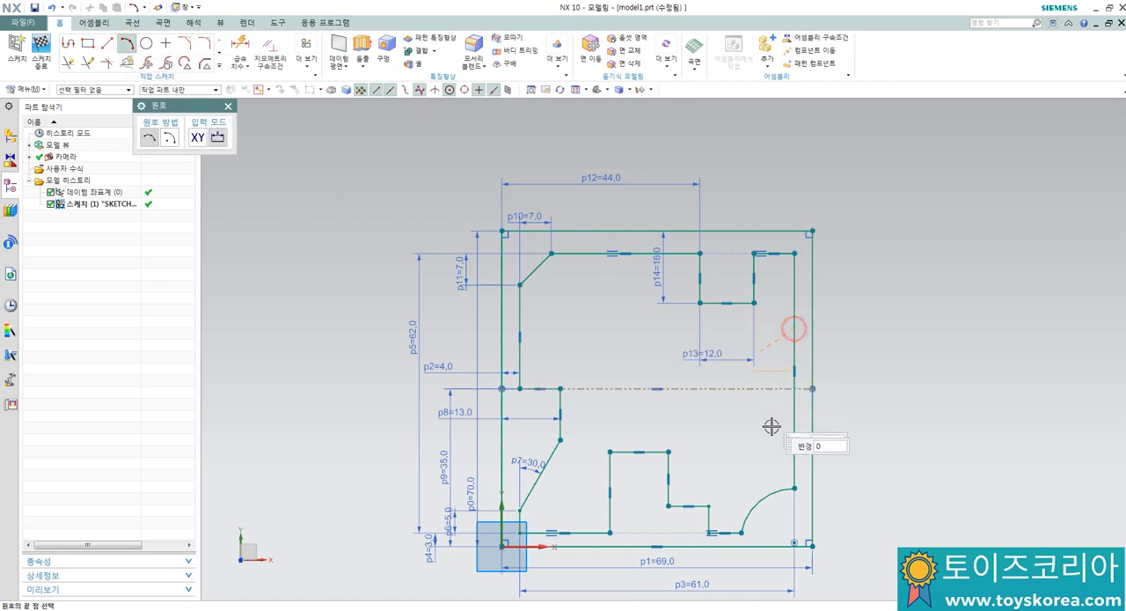
left_click(794, 433)
left_click(773, 414)
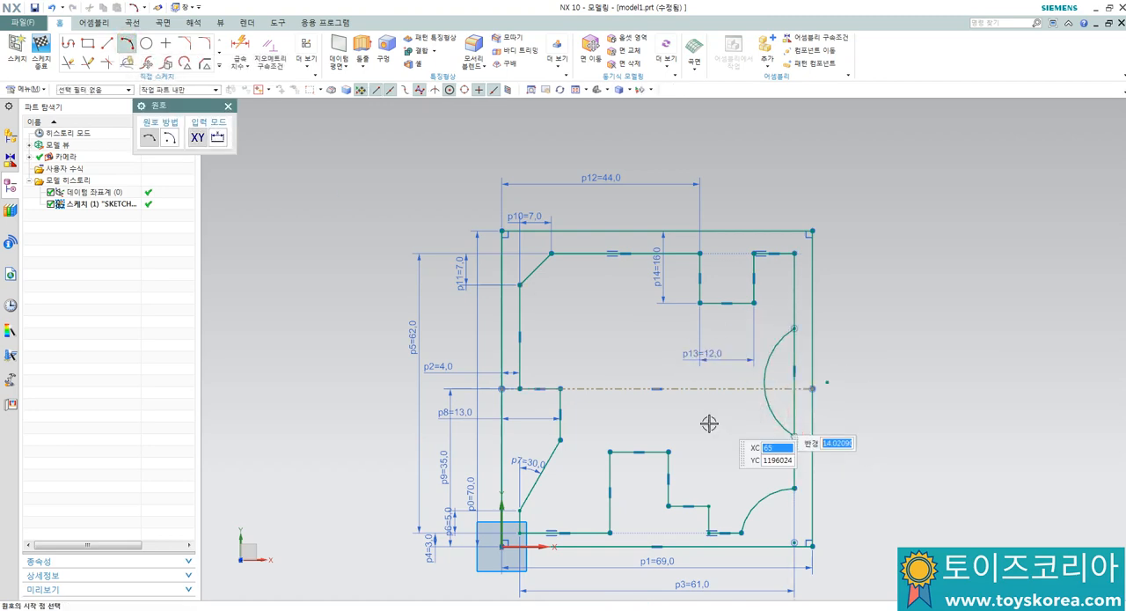
key("Escape")
Step: Dimension the vertical distance from the horizontal centerline to the right arc's upper endpoint and set it to 13 mm
key("d")
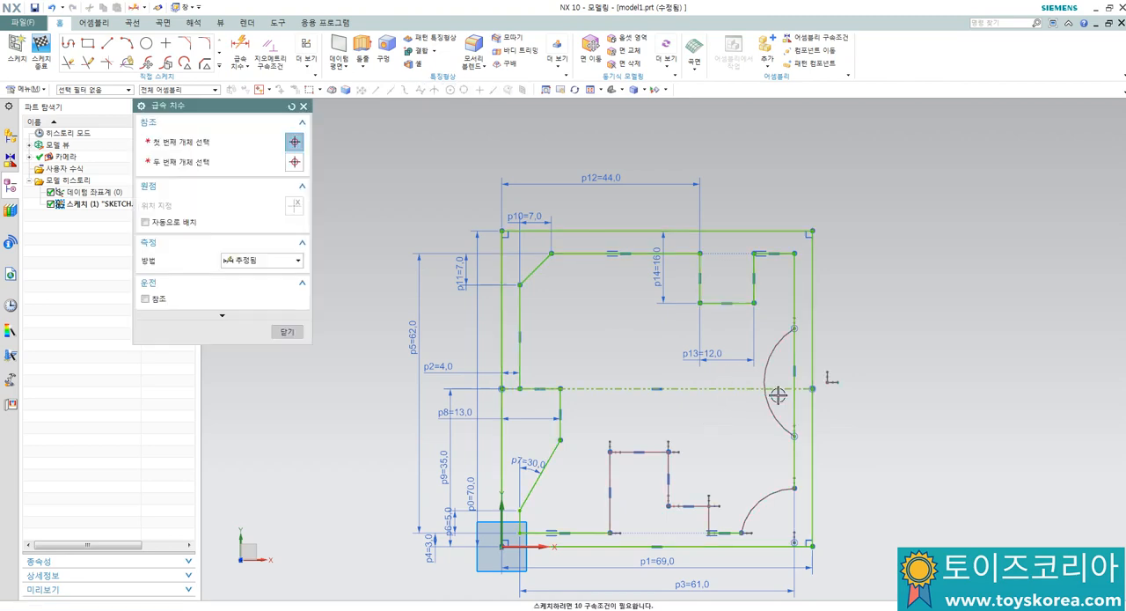
left_click(779, 388)
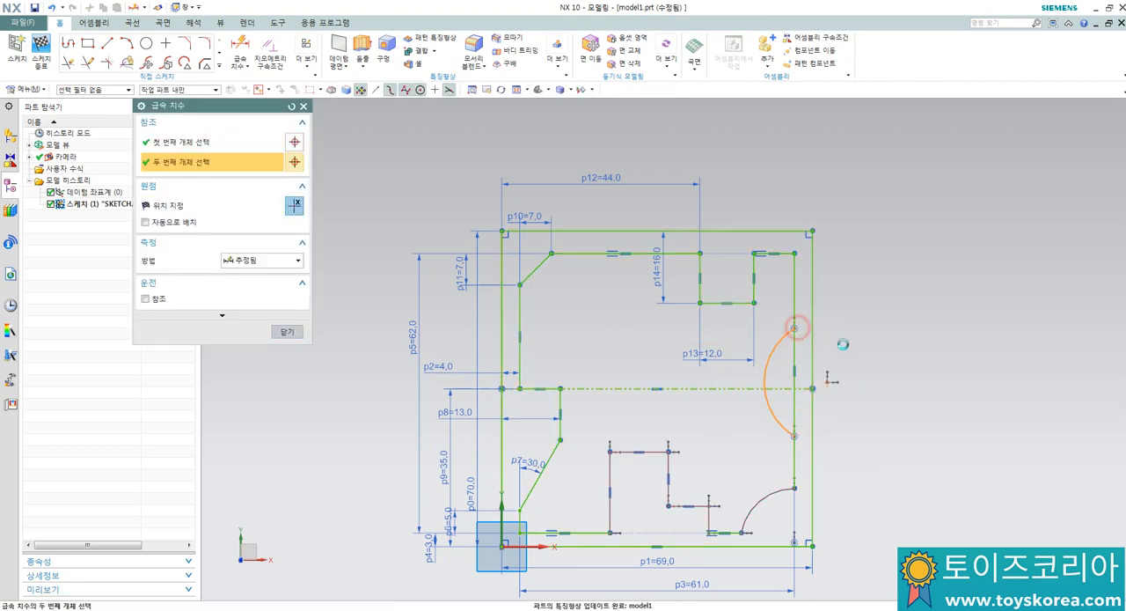
left_click(795, 329)
left_click(859, 350)
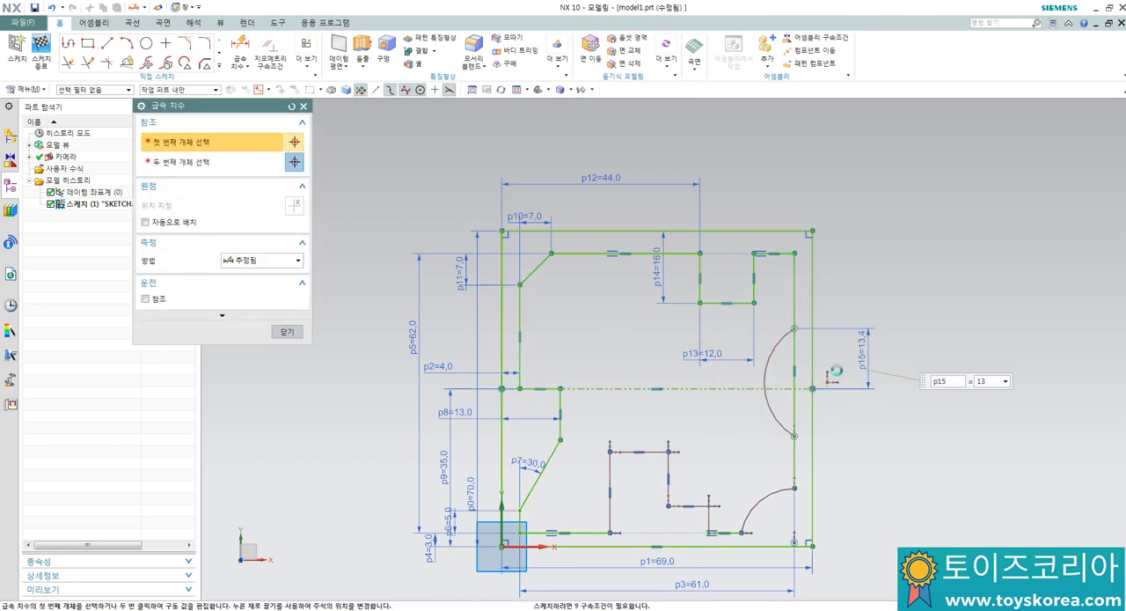
type("13")
key("Return")
Step: Dimension the vertical distance from the horizontal centerline to the right arc's lower endpoint and set it to 13 mm
left_click(783, 387)
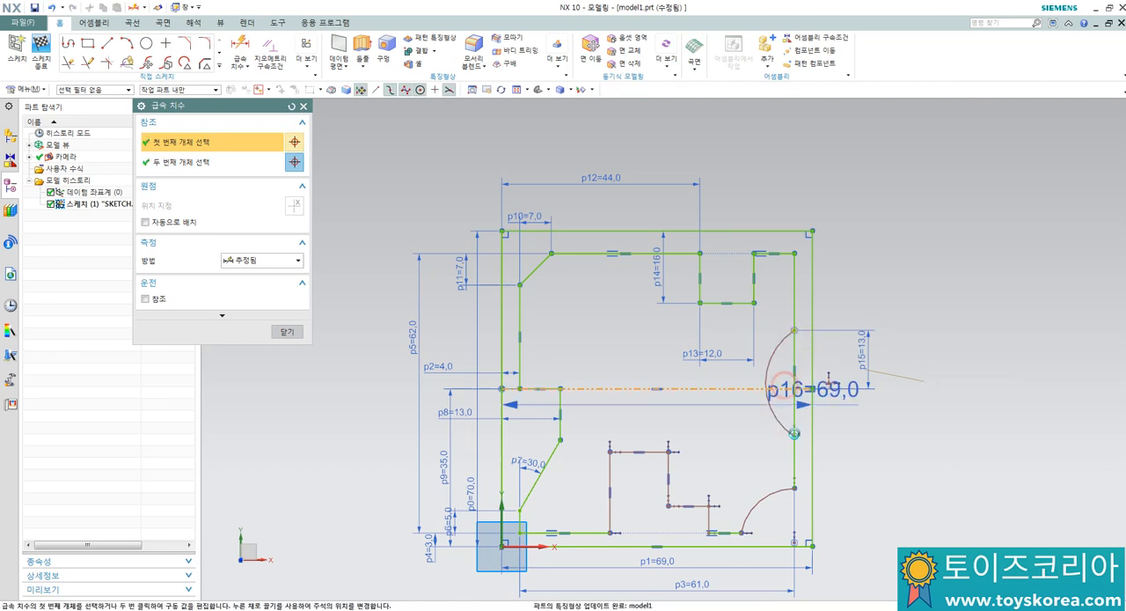
left_click(794, 435)
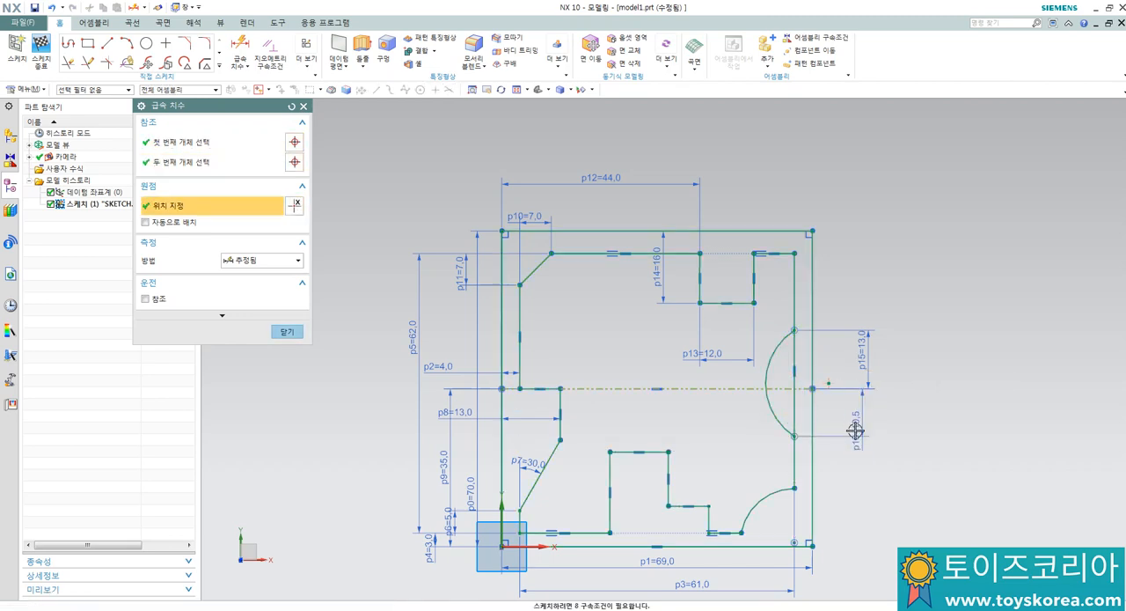
left_click(855, 431)
type("13")
key("Return")
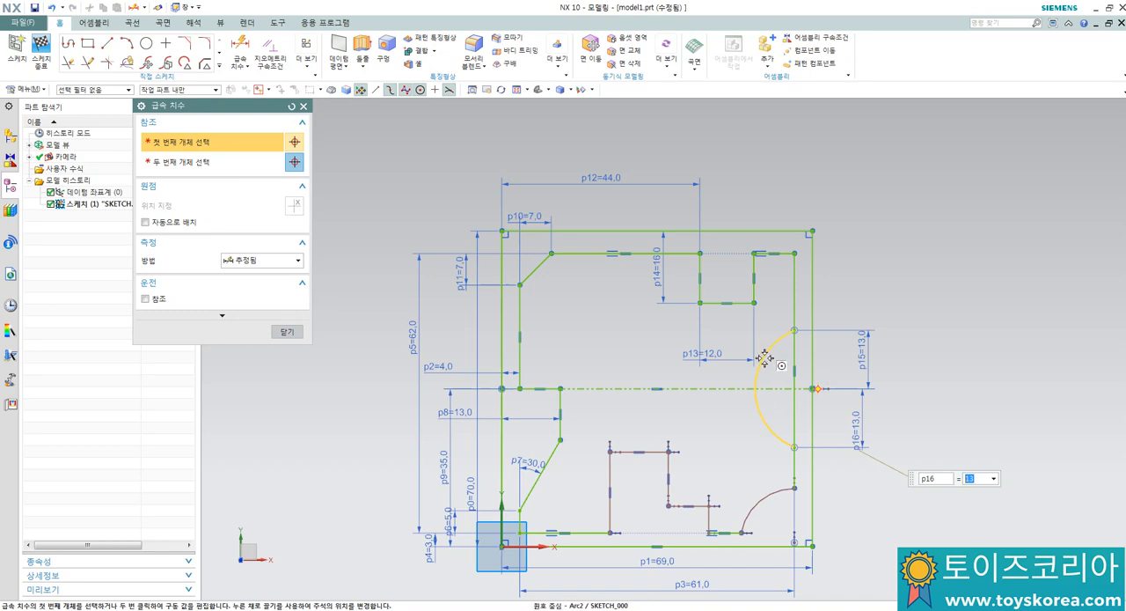
Step: Dimension the radius of the arc on the profile's right edge and set it to 25 mm
left_click(767, 357)
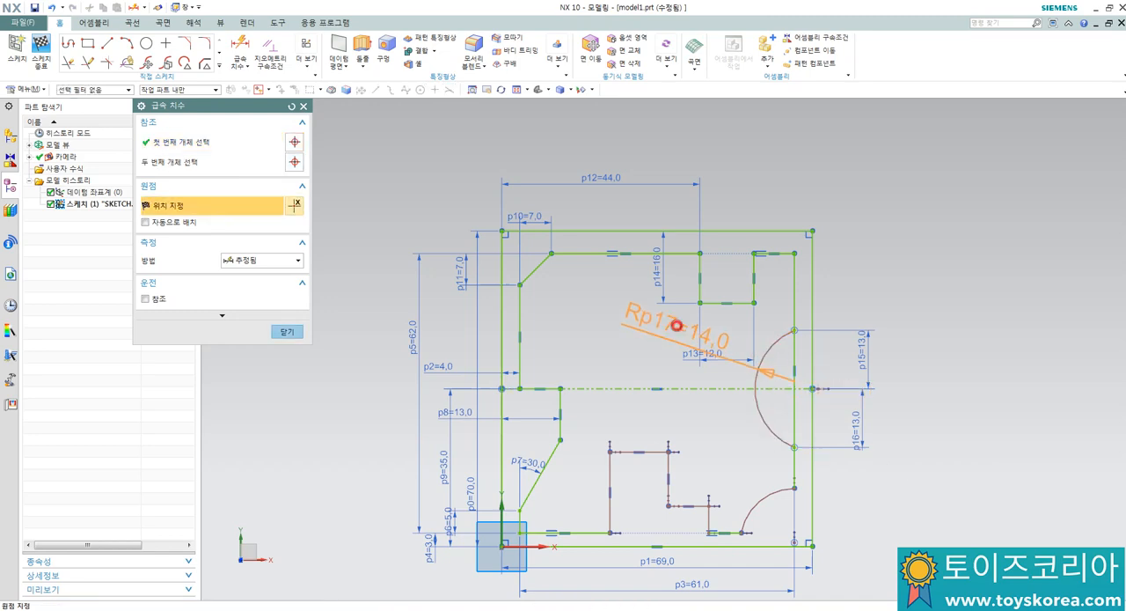
left_click(675, 328)
type("25")
key("Return")
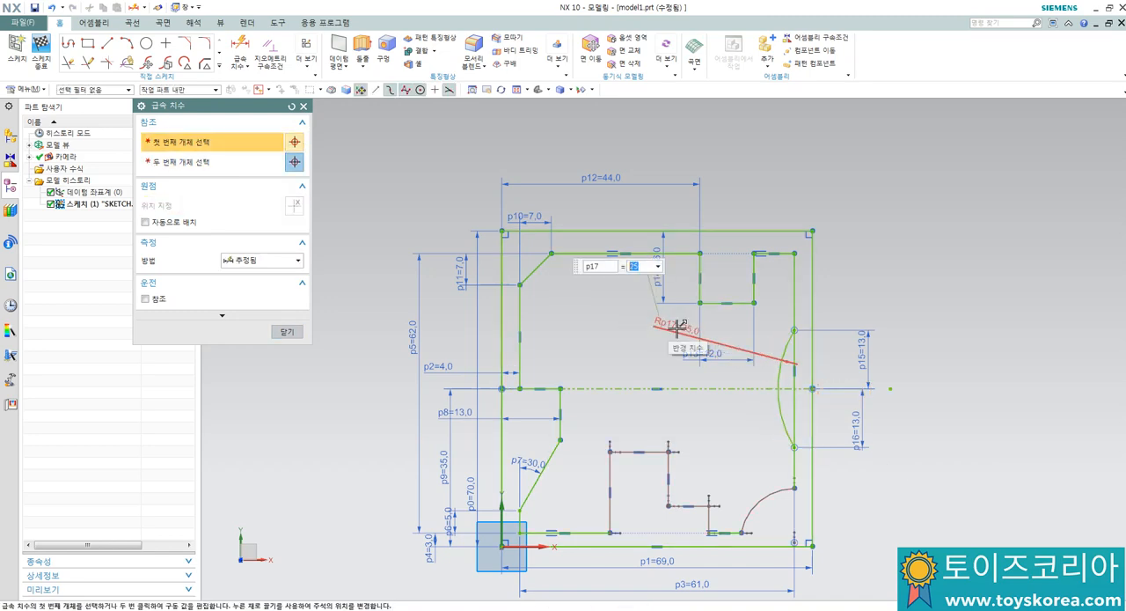
key("Escape")
Step: Trim away the part of the profile's right edge between the two ends of the R25 arc
scroll(786, 393, "up", 2)
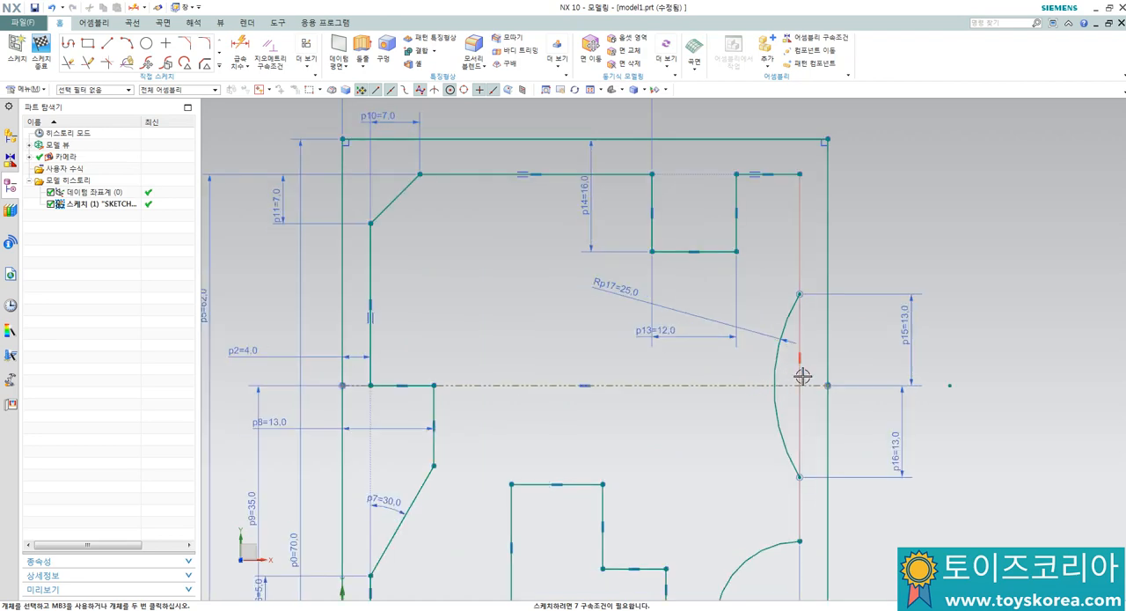
left_click(800, 322)
left_click(800, 410)
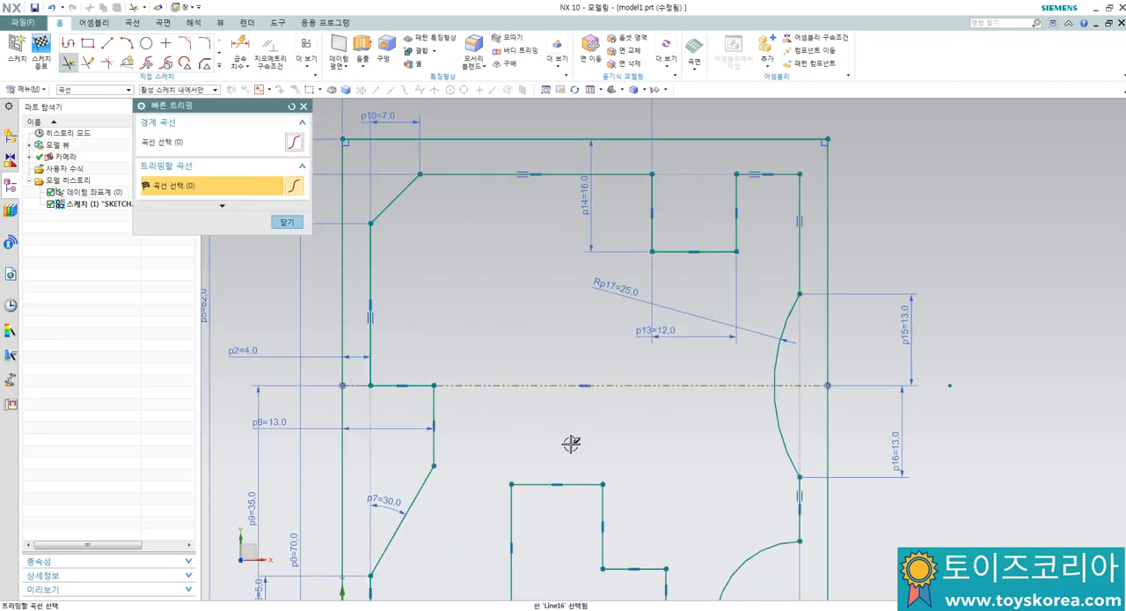
key("Escape")
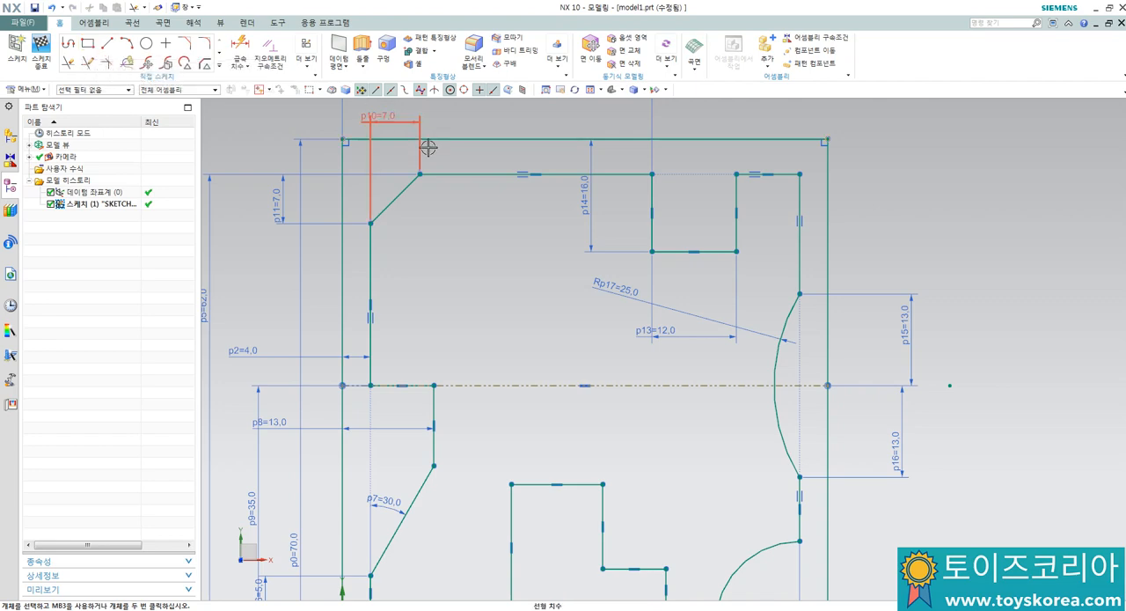
Step: Constrain the lower-right corner arc's center to lie on the profile's bottom line with a Point on Curve constraint
scroll(424, 143, "down", 2)
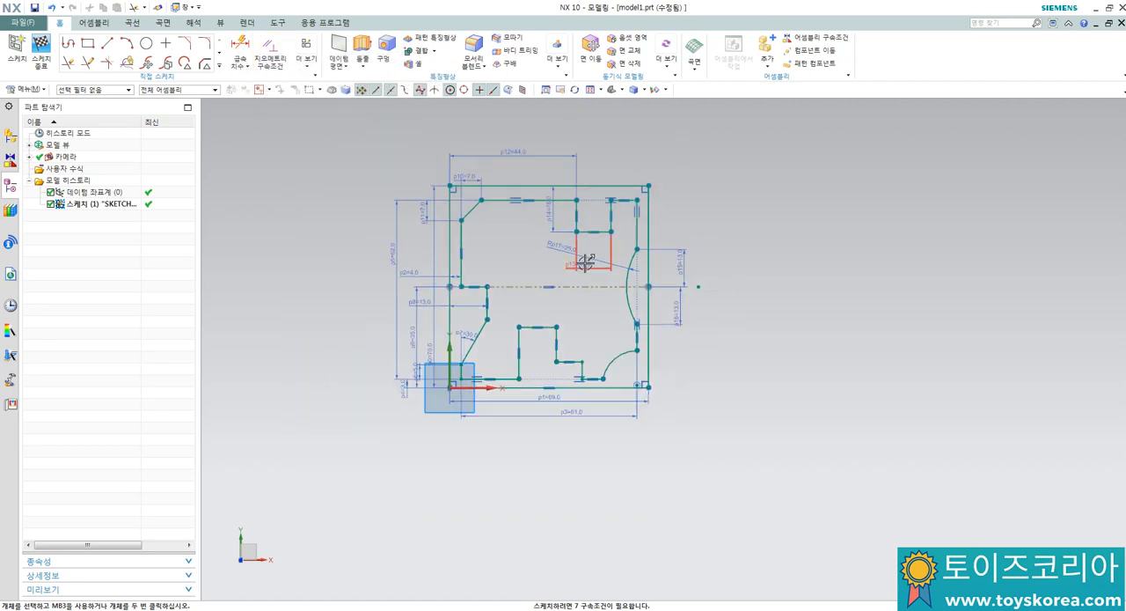
scroll(582, 257, "up", 1)
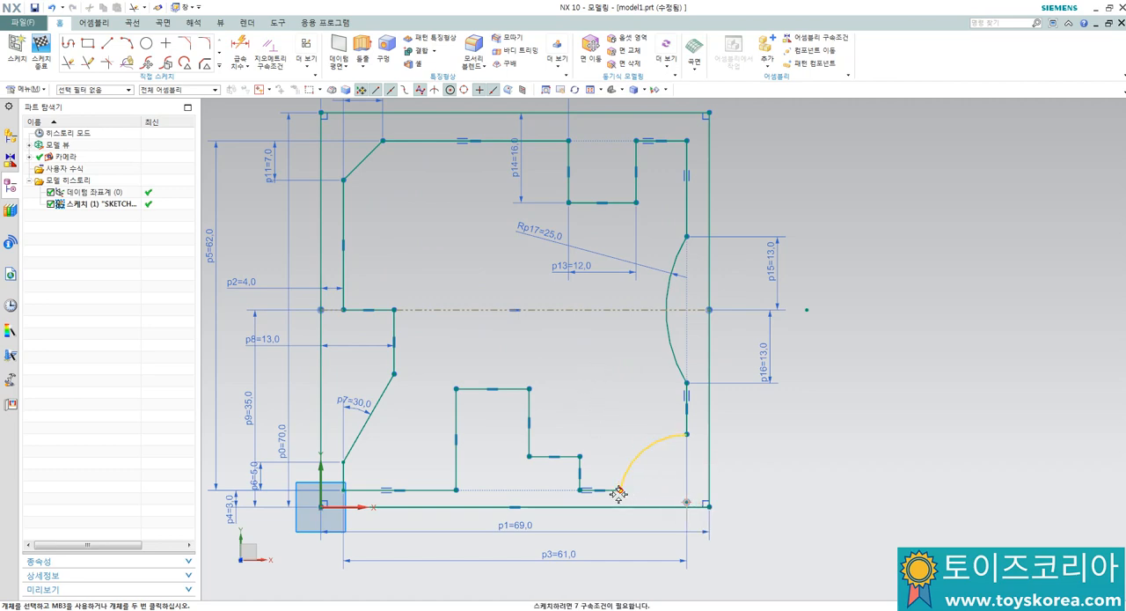
key("c")
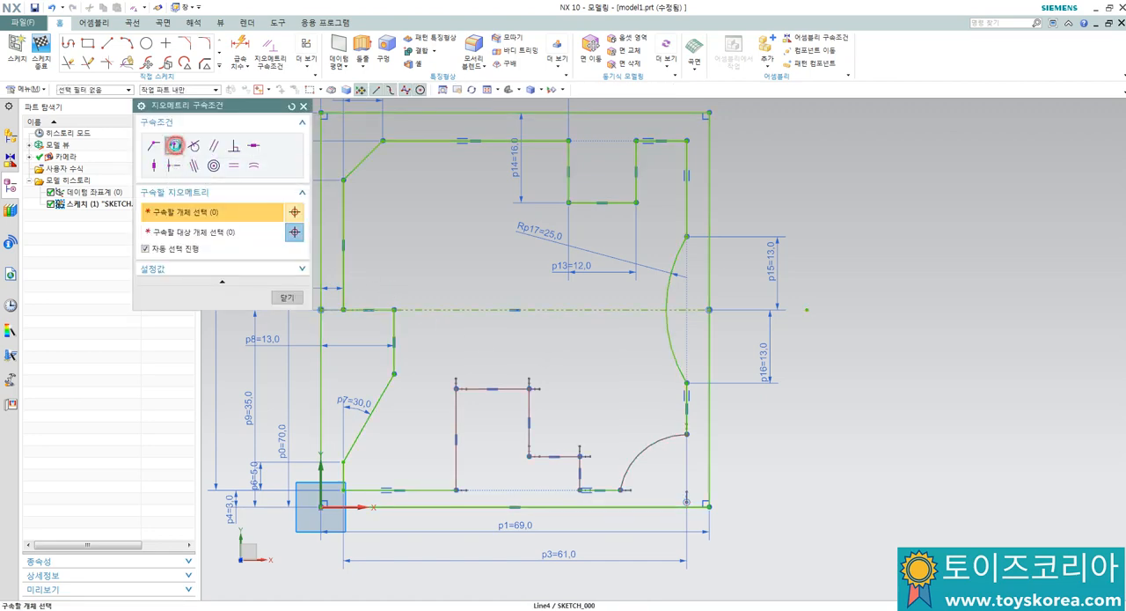
left_click(175, 148)
scroll(727, 499, "up", 1)
left_click(675, 500)
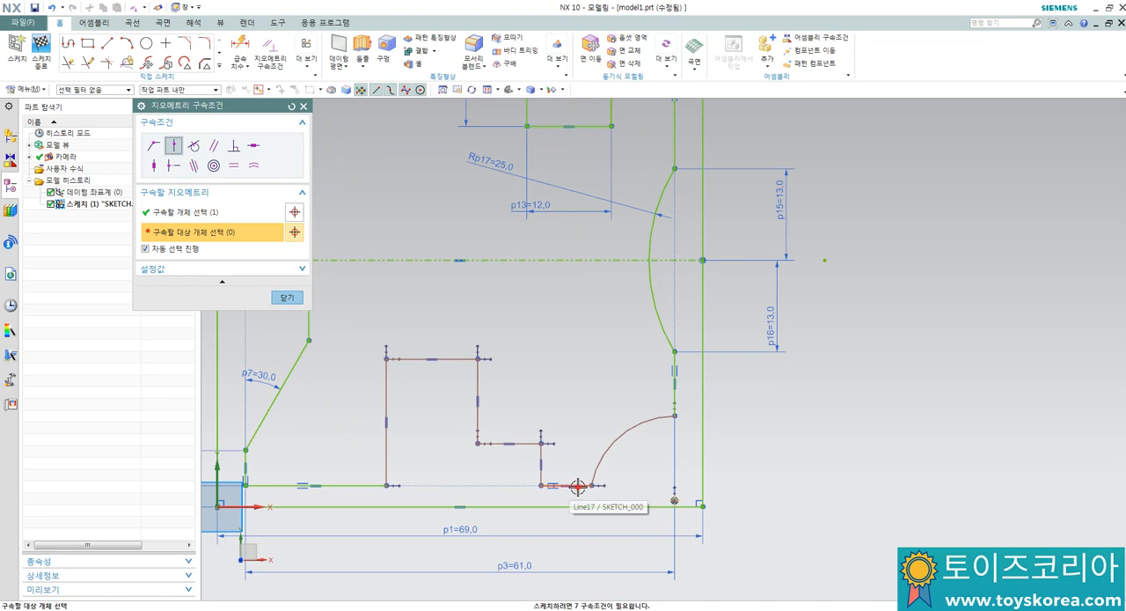
left_click(577, 487)
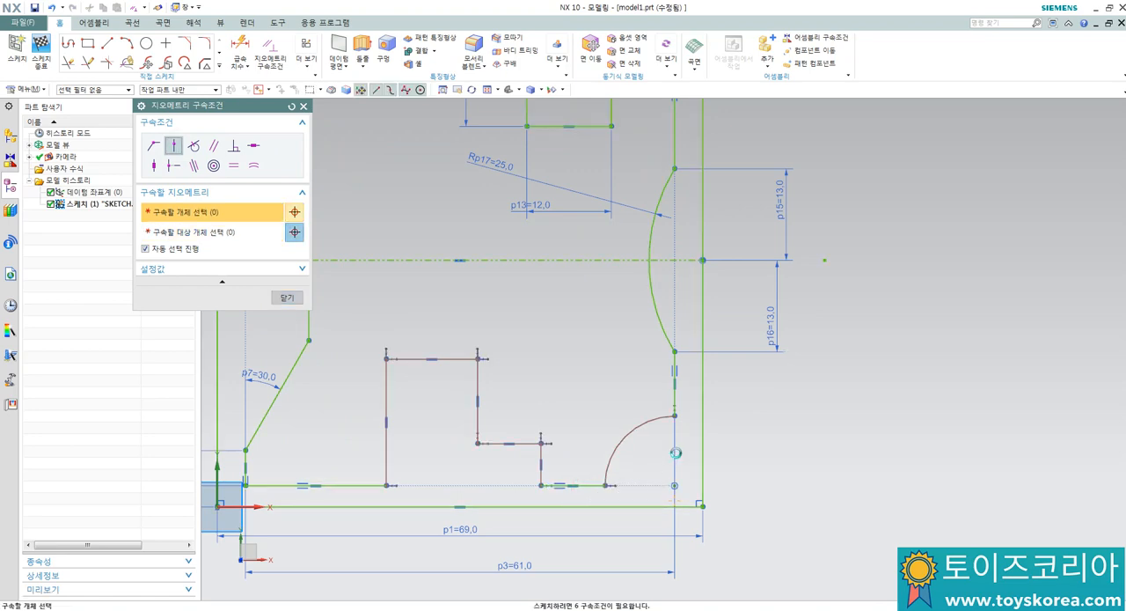
key("Escape")
Step: Dimension the lower-right corner arc's radius and set it to 10 mm
scroll(663, 460, "up", 3)
scroll(664, 456, "down", 2)
key("d")
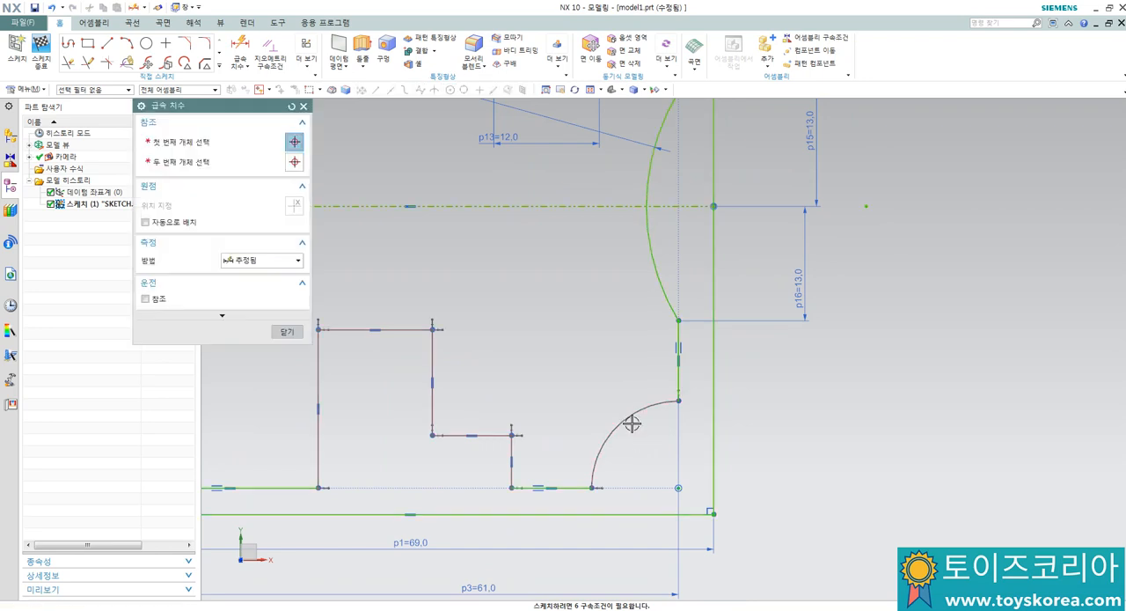
left_click(632, 423)
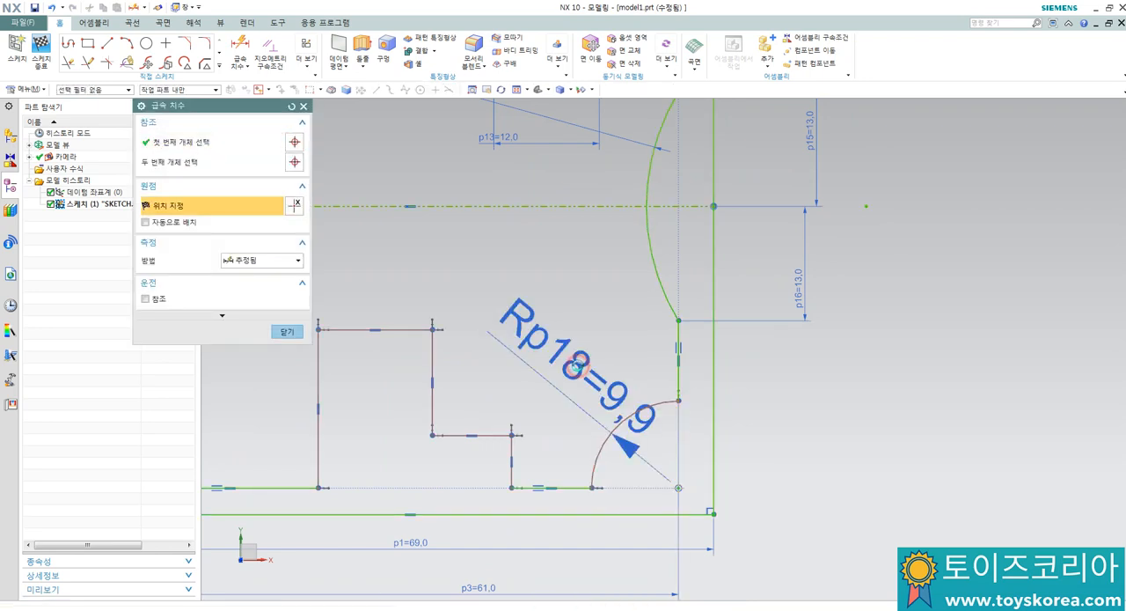
left_click(575, 366)
type("10")
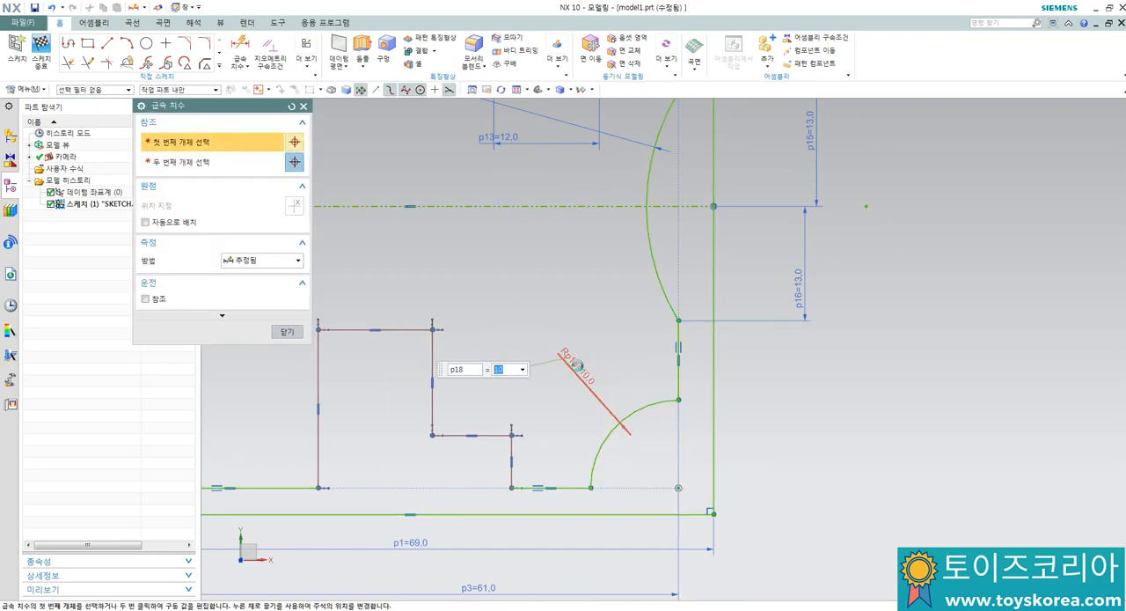
key("Escape")
scroll(576, 366, "down", 4)
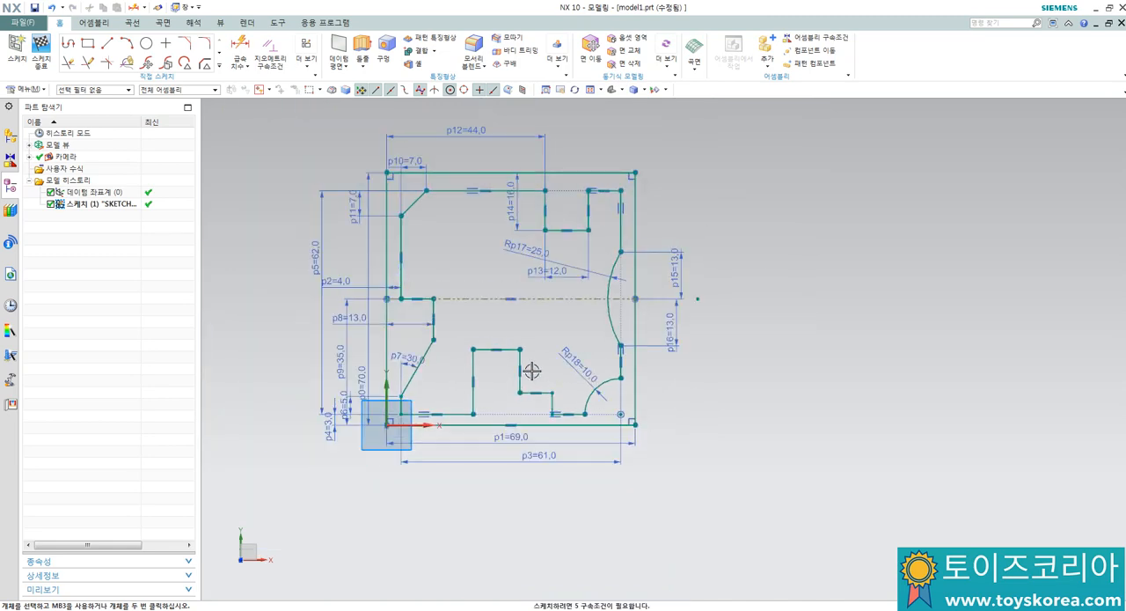
Step: Dimension the distance from the inner profile's lower-left vertical edge to the bottom notch's left side and set it to 23.5 mm
scroll(532, 372, "up", 2)
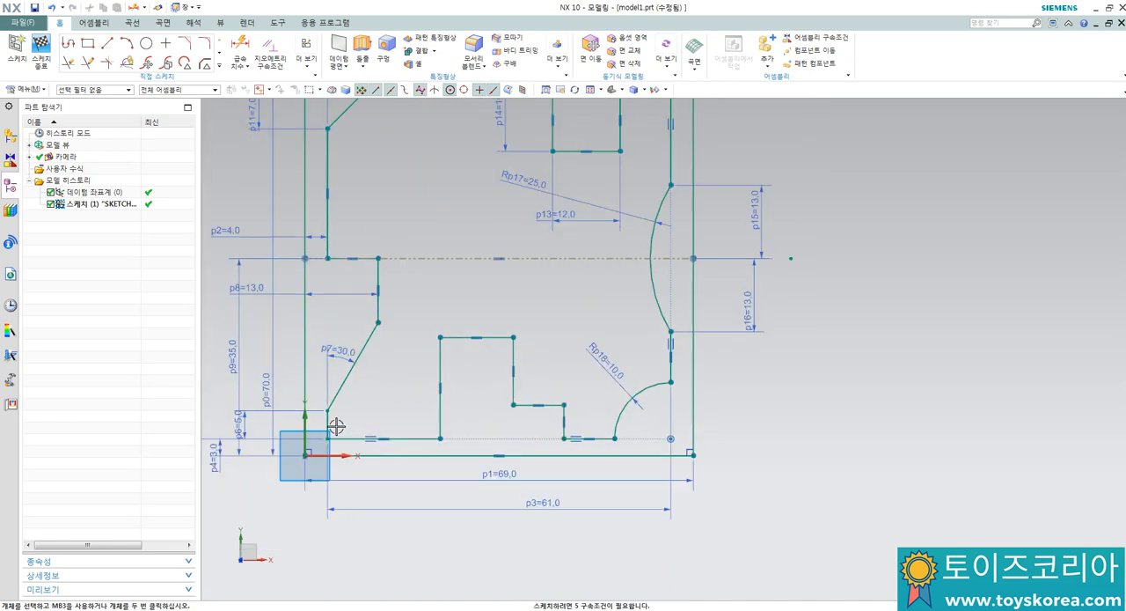
key("d")
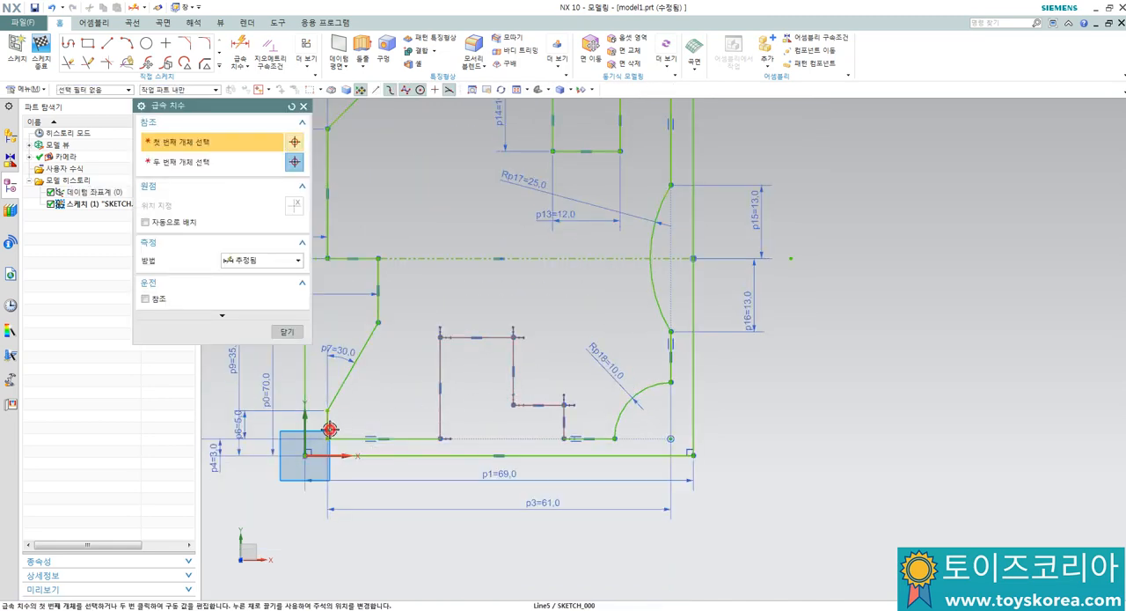
left_click(329, 430)
left_click(439, 438)
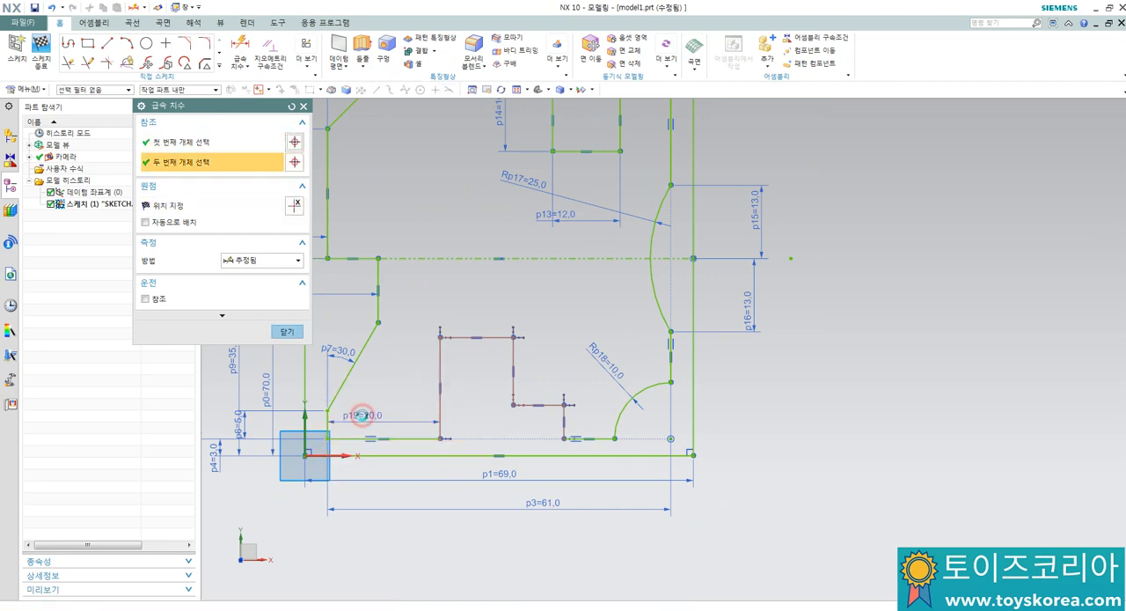
left_click(362, 415)
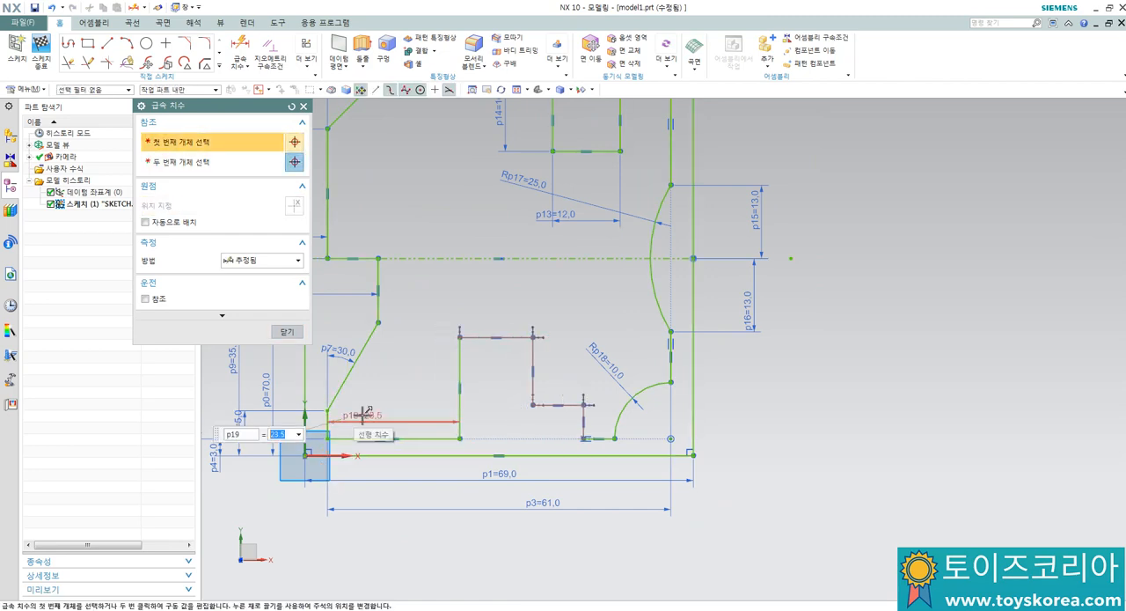
key("Return")
Step: Dimension the full width of the stepped notch in the profile's bottom edge and set it to 22.5 mm
key("d")
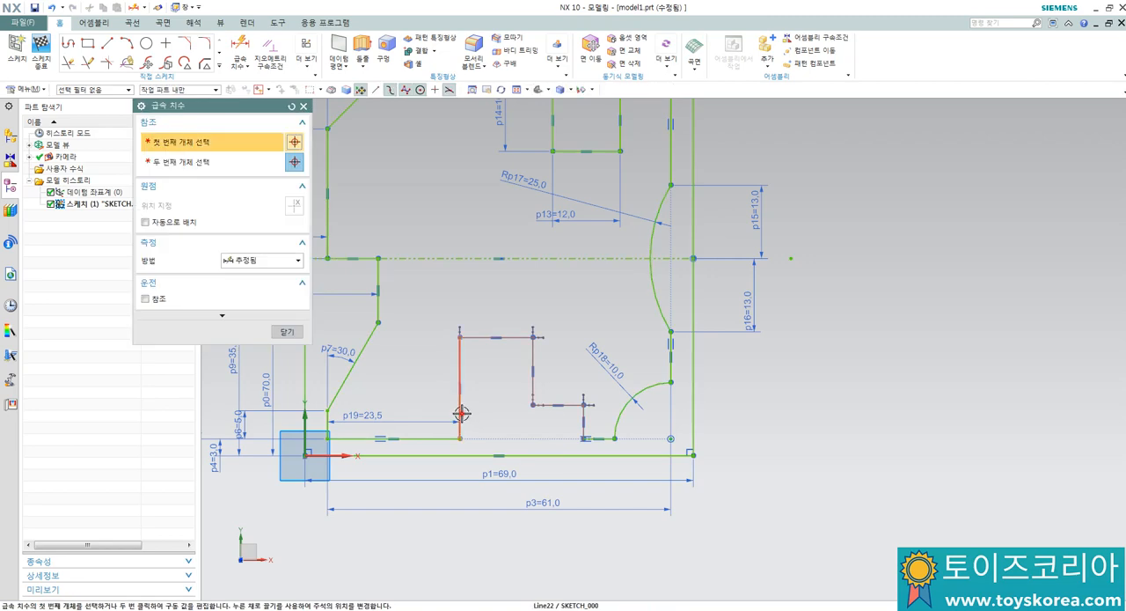
left_click(460, 410)
left_click(583, 413)
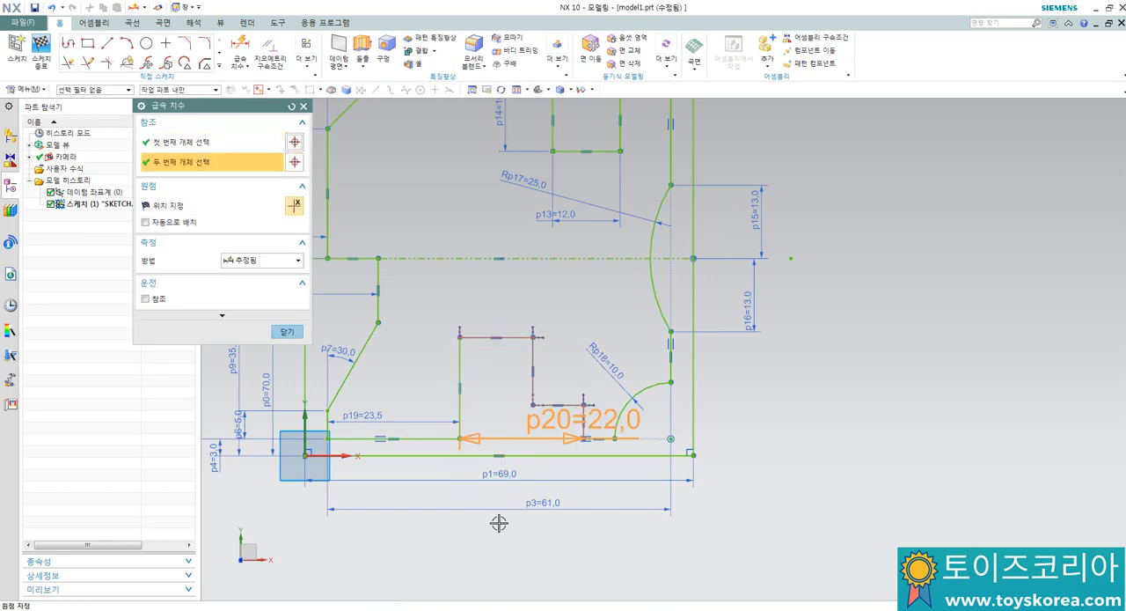
left_click(494, 537)
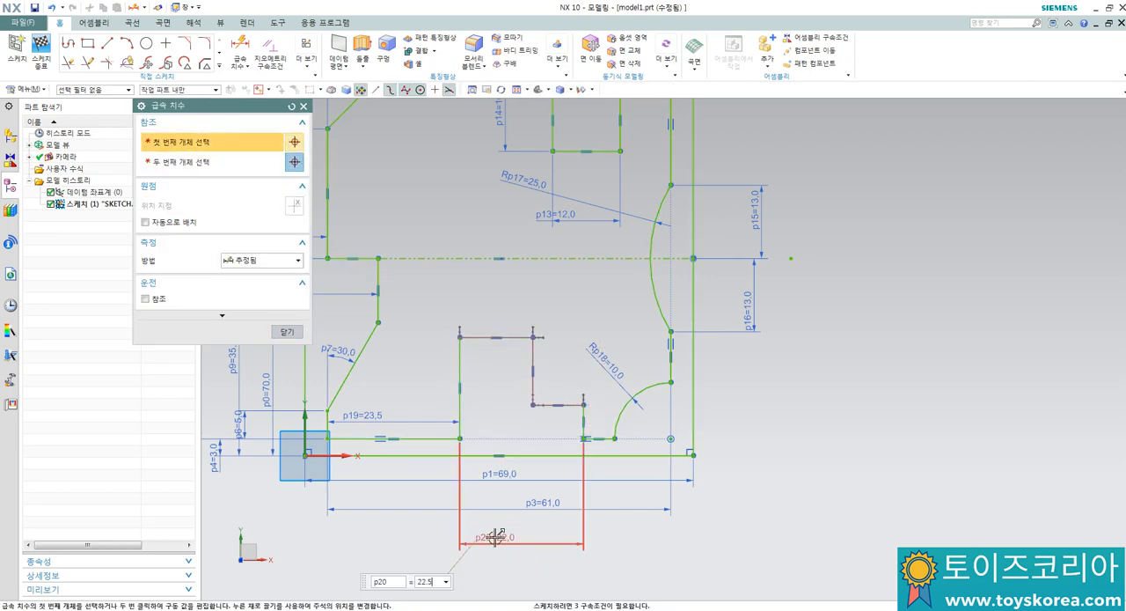
key("Return")
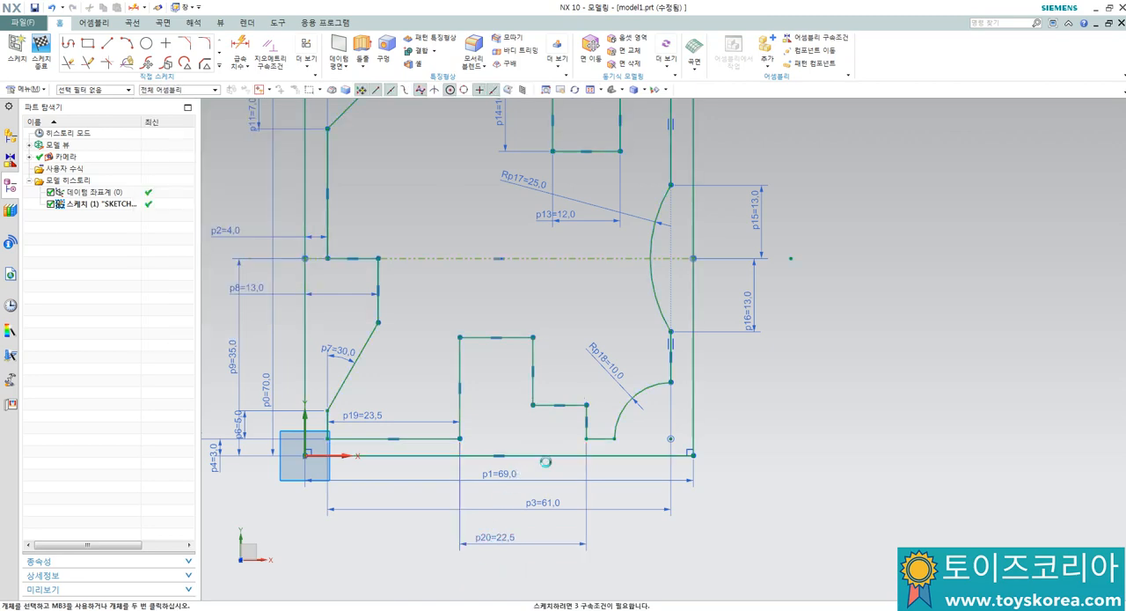
Step: Dimension the height of the notch's lower step above the base block's bottom edge and set it to 11 mm
left_click(556, 455)
left_click(551, 405)
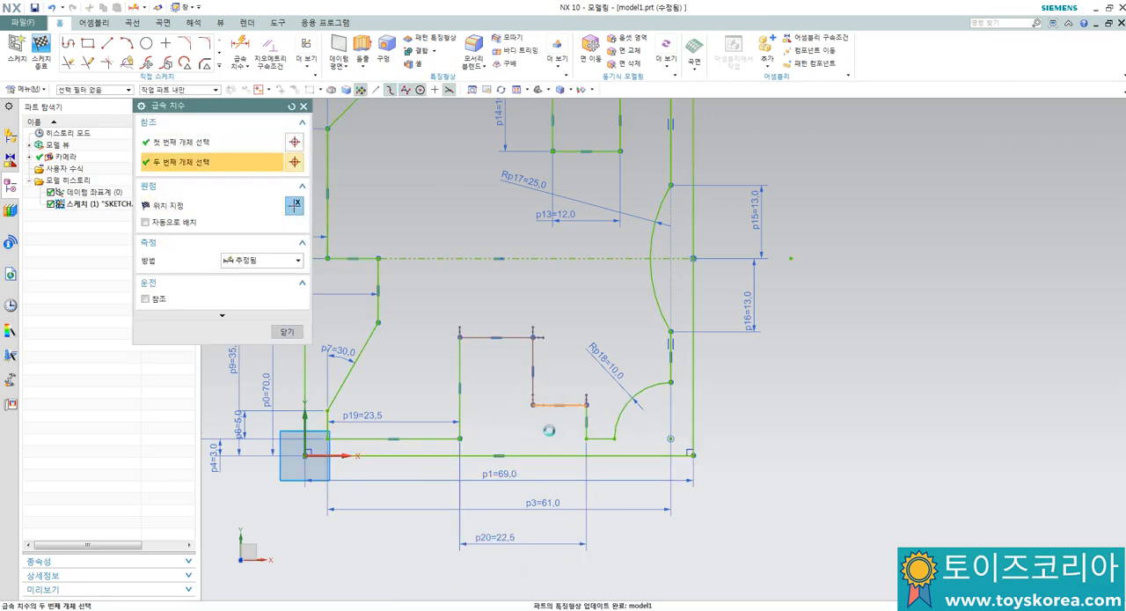
left_click(549, 431)
type("11")
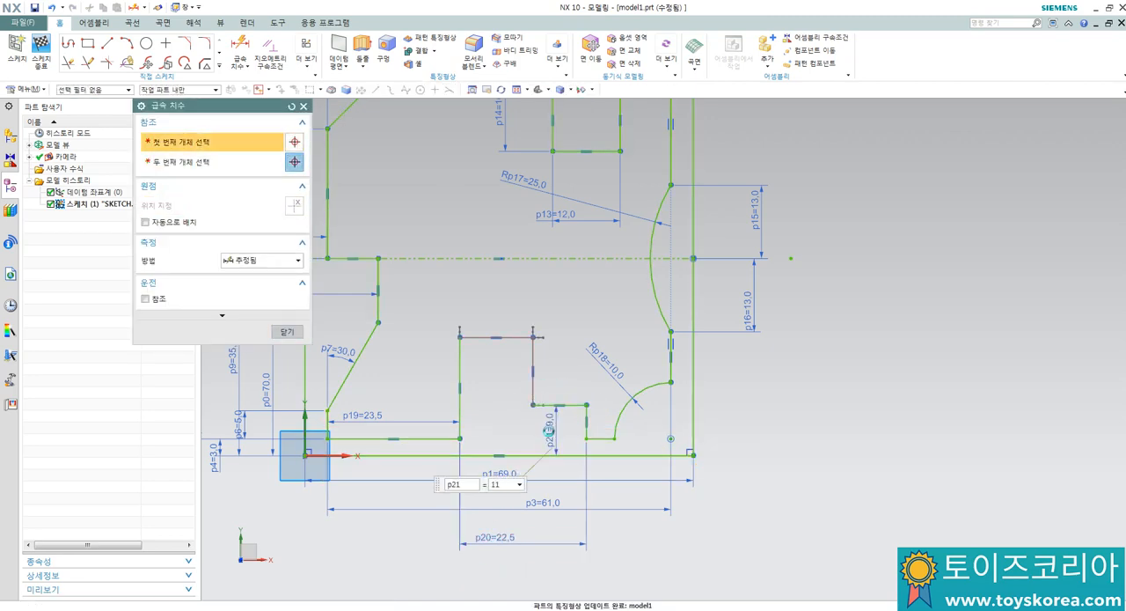
key("Return")
key("Return")
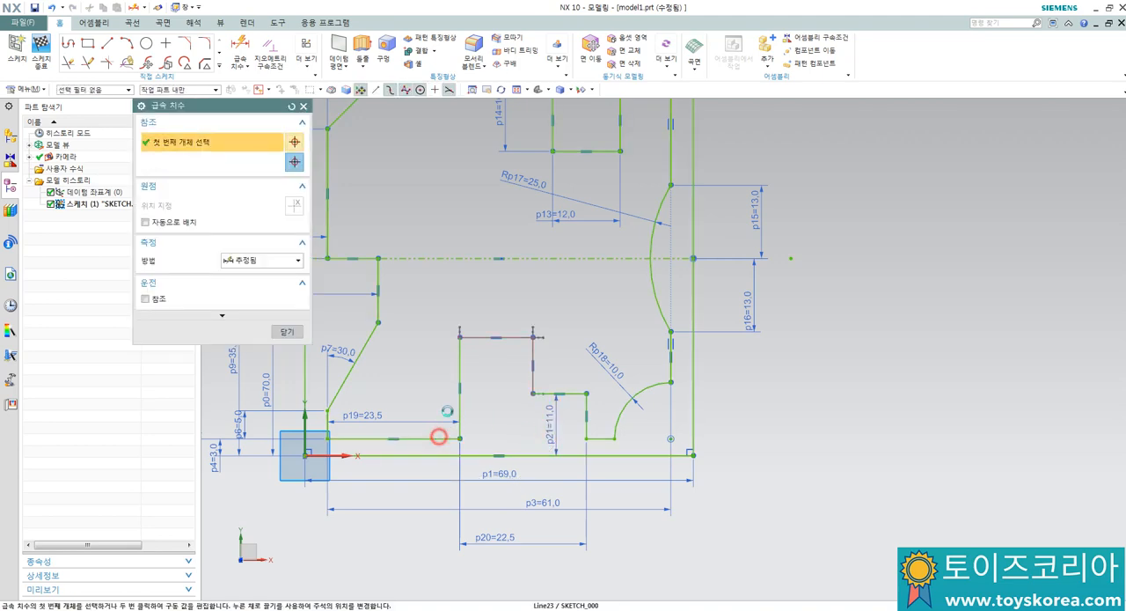
Step: Dimension the height from the profile's bottom line to the stepped notch's top edge and set it to 14.5 mm
left_click(441, 434)
left_click(475, 338)
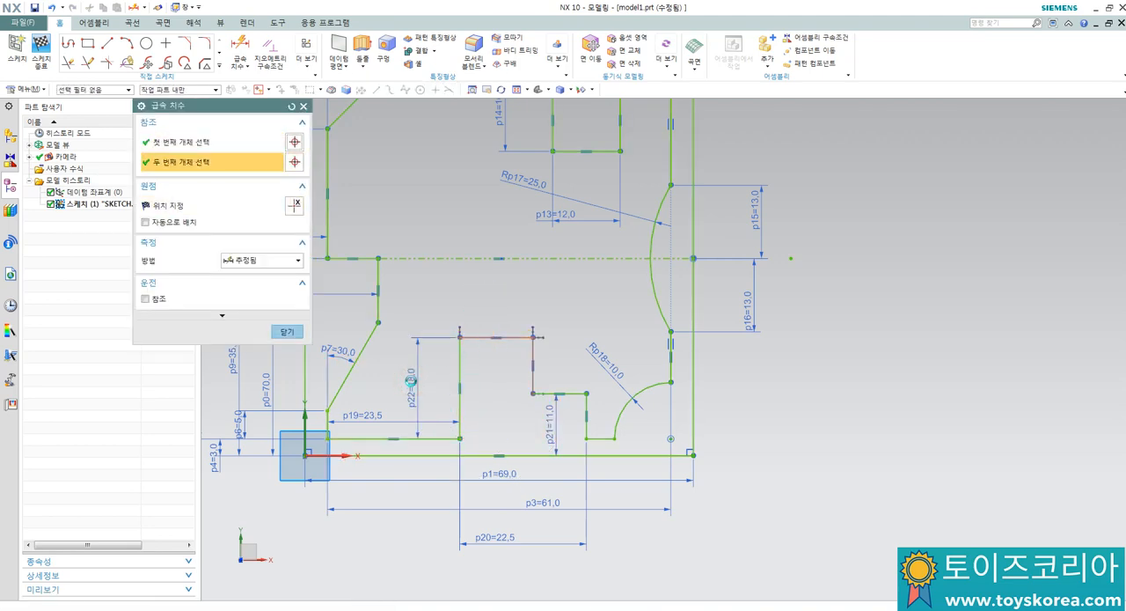
left_click(411, 380)
type("14.5")
key("Return")
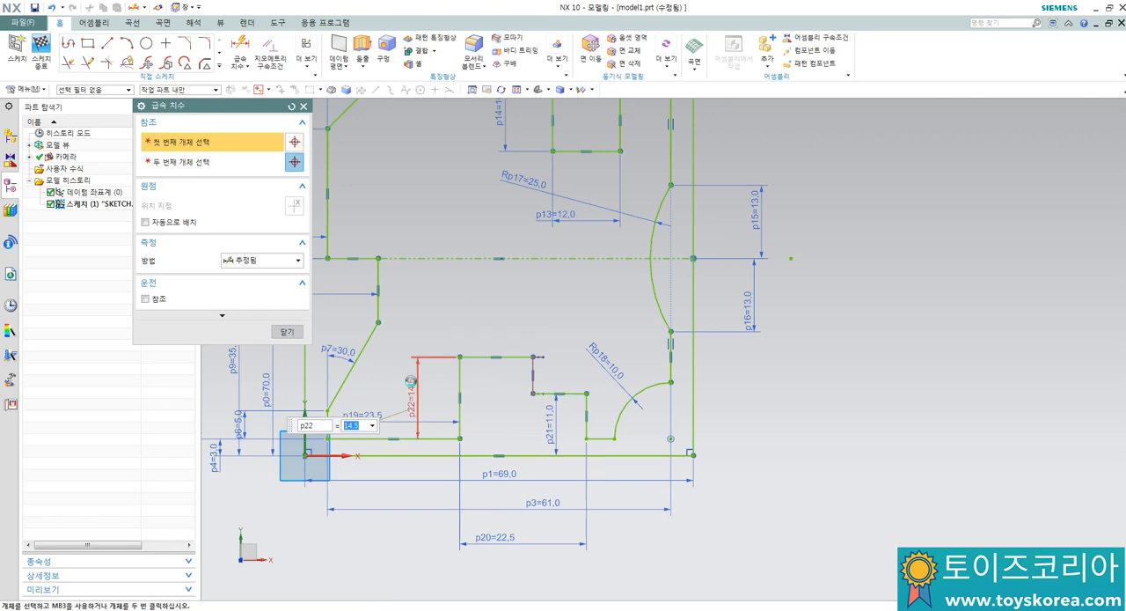
key("Return")
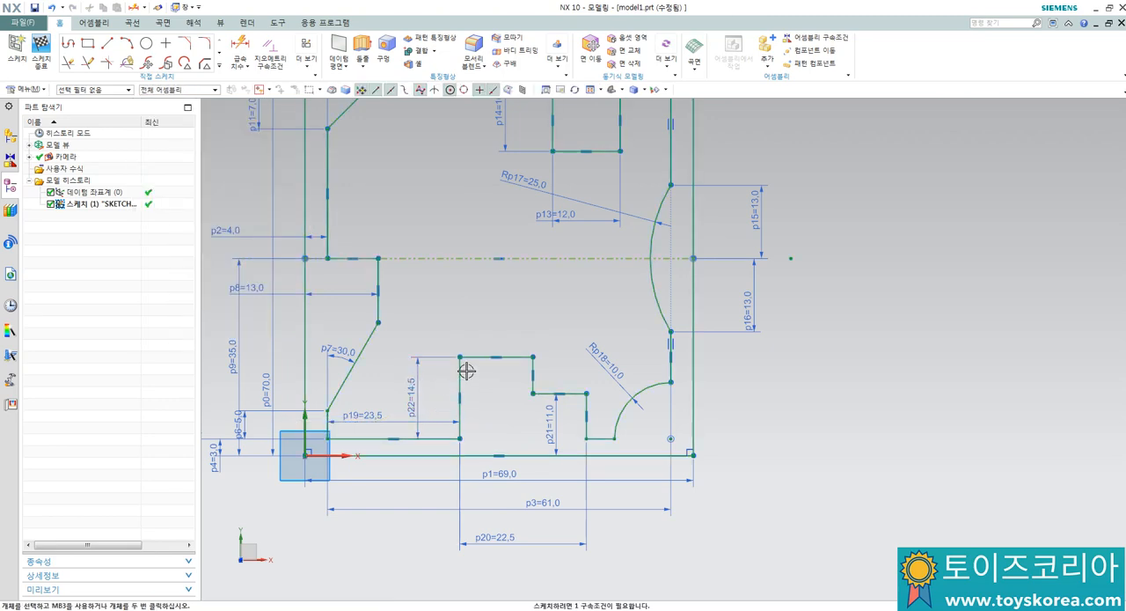
Step: Dimension the width of the stepped notch's top edge as 13 mm
key("d")
left_click(512, 356)
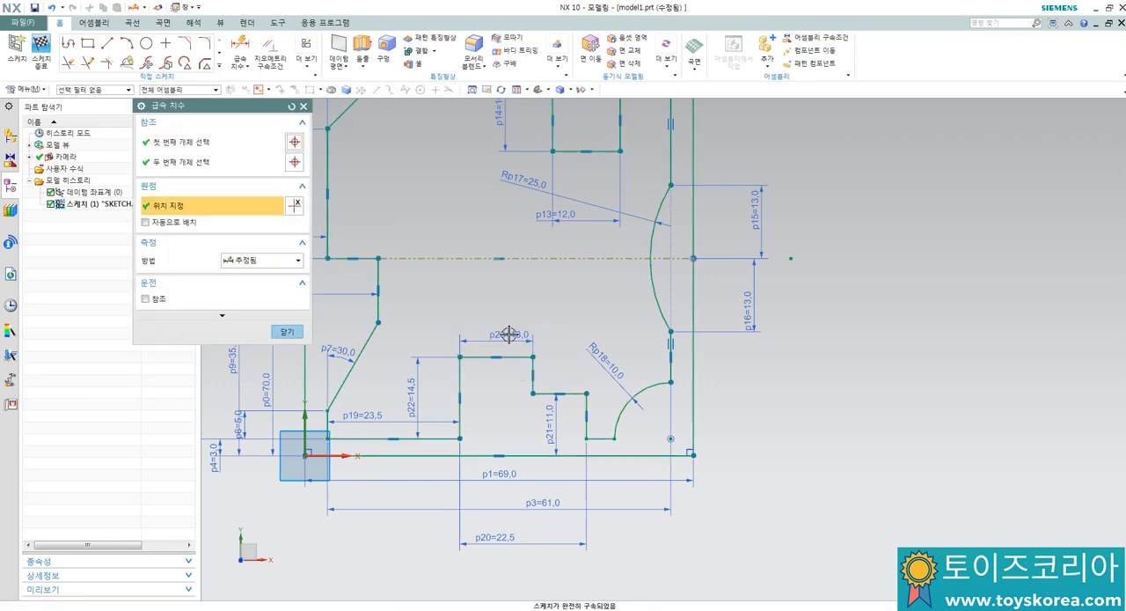
left_click(509, 335)
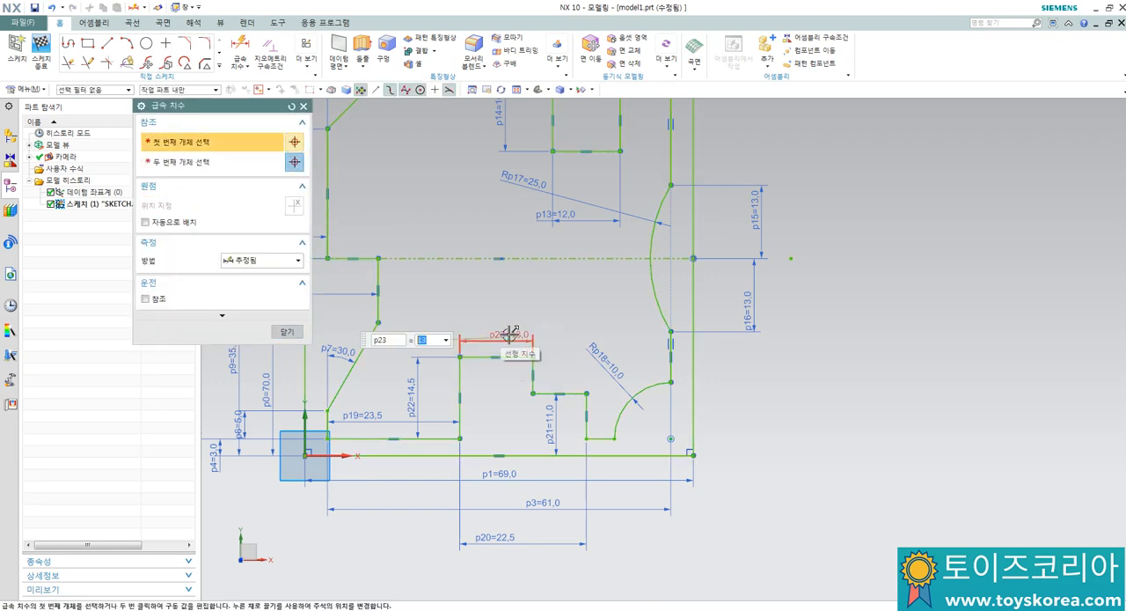
key("Escape")
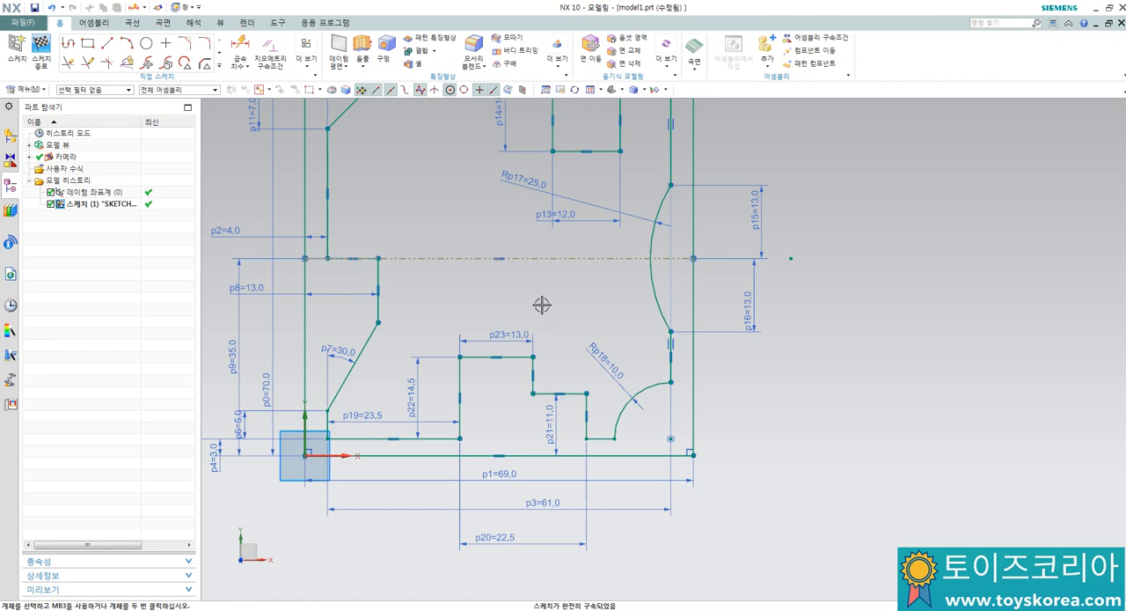
scroll(456, 314, "down", 4)
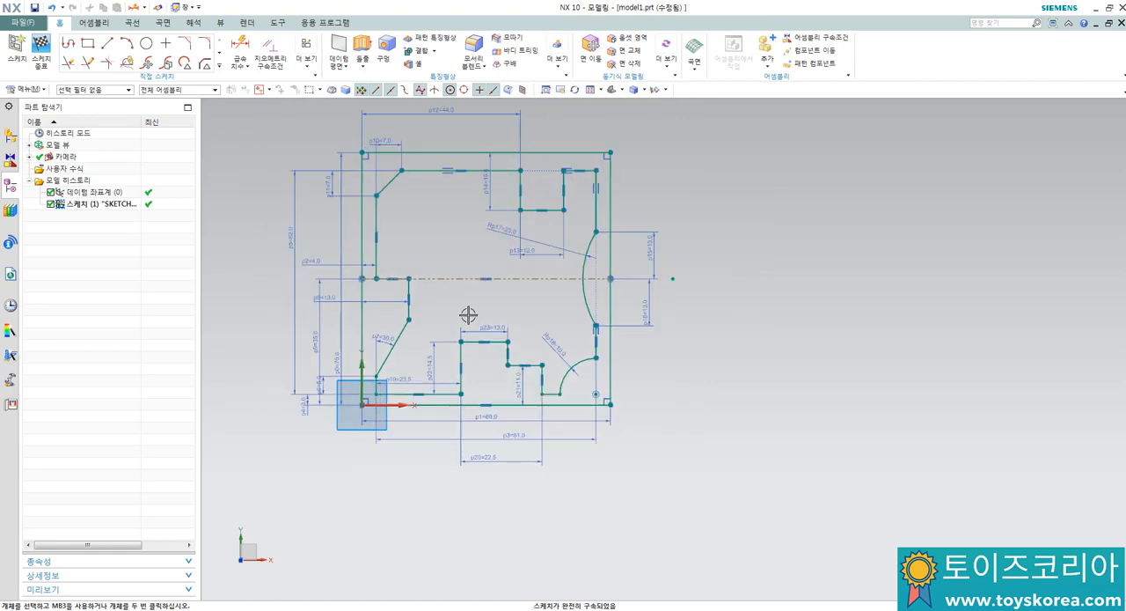
scroll(459, 395, "up", 2)
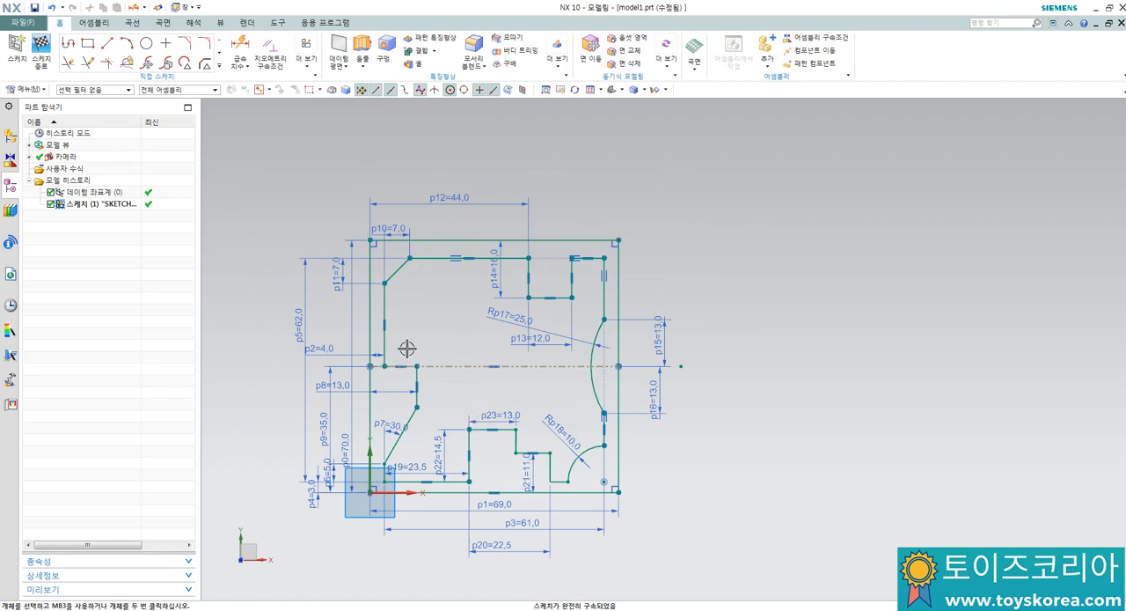
scroll(406, 348, "up", 2)
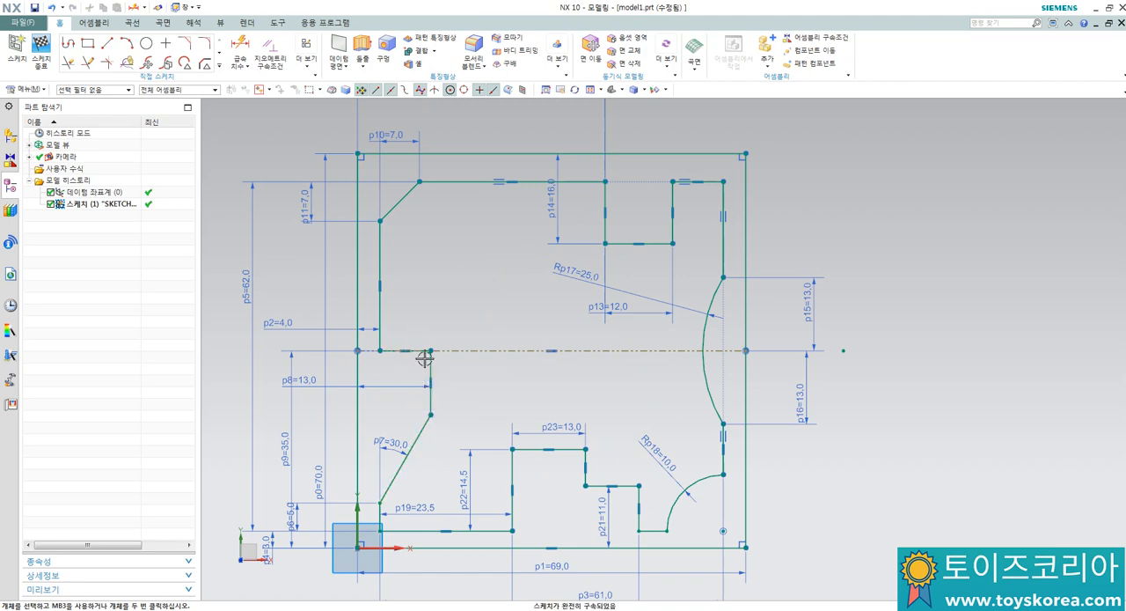
Step: Finish the contour sketch and reopen it for editing
left_click(40, 48)
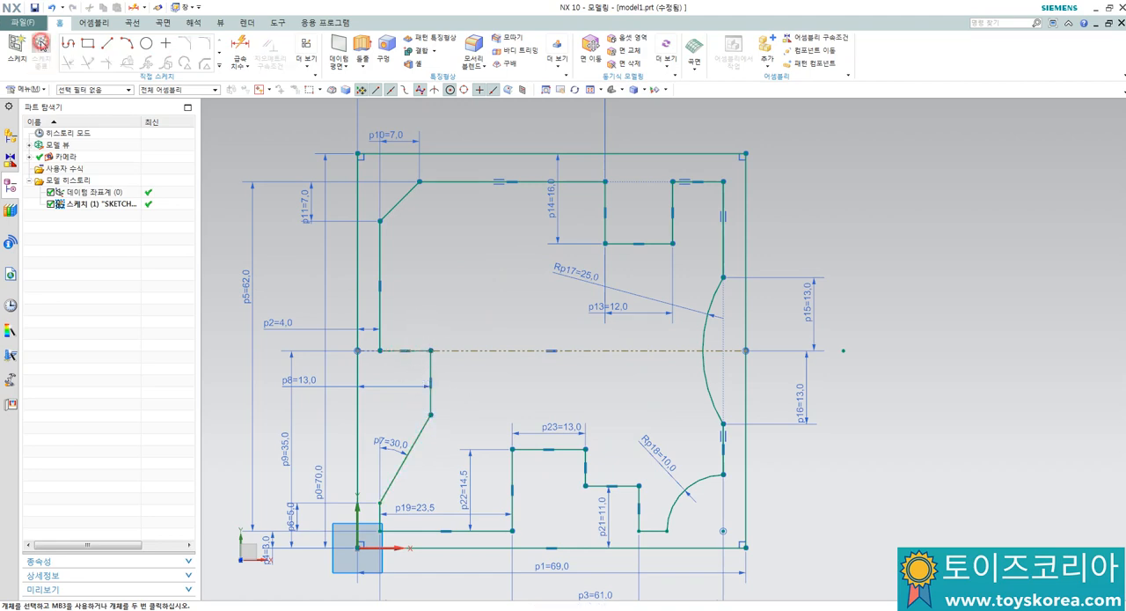
mouse_move(497, 377)
middle_mouse_down()
mouse_move(473, 344)
mouse_move(506, 301)
mouse_move(525, 336)
mouse_move(505, 345)
middle_mouse_up()
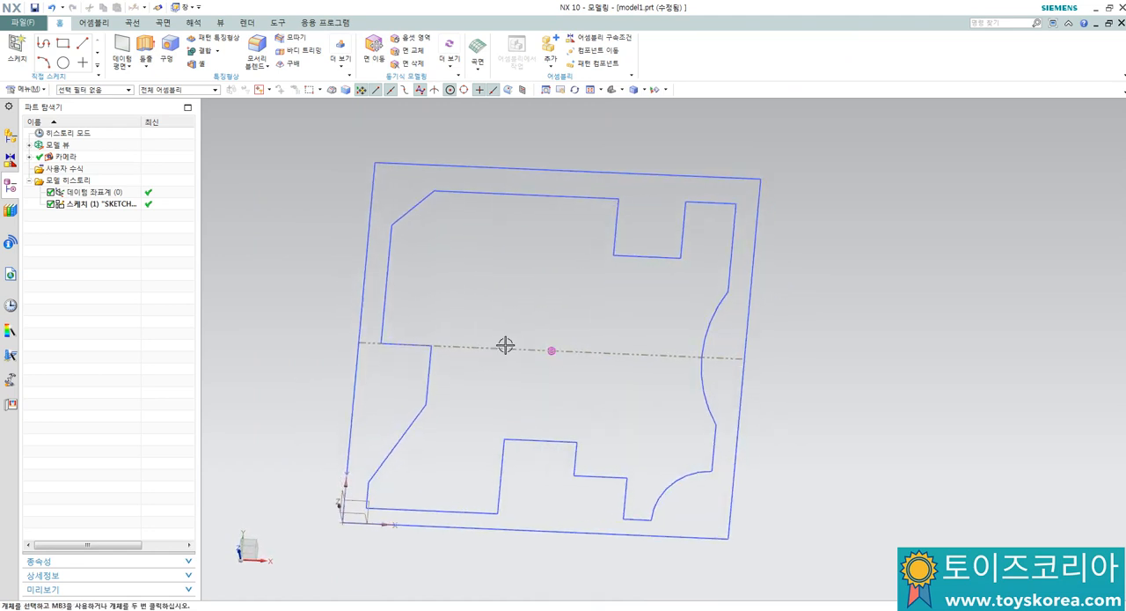
left_click(102, 205)
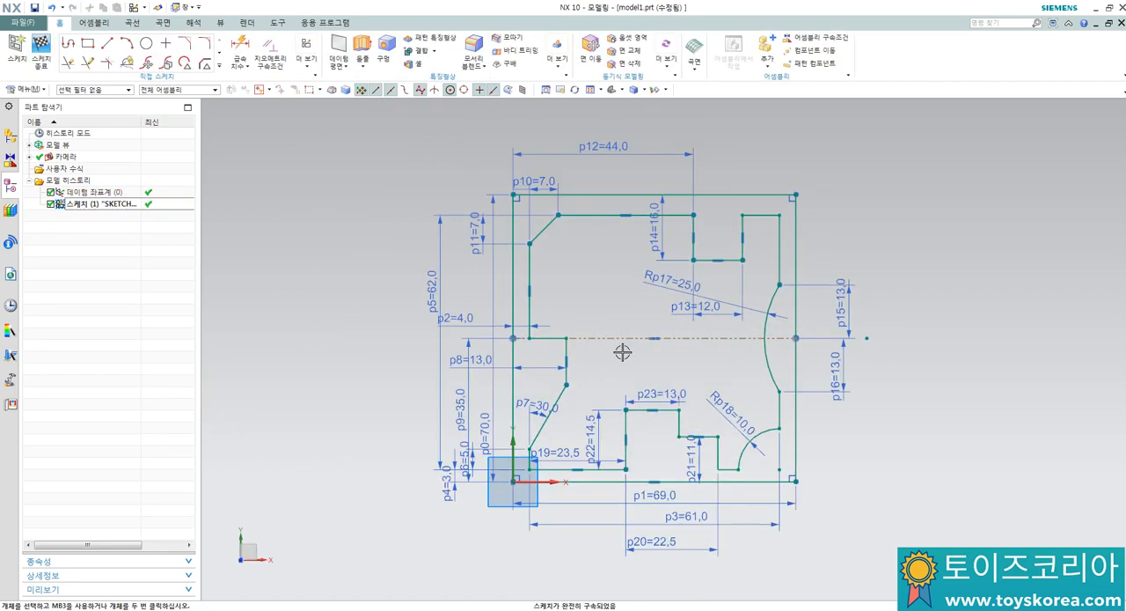
Step: Draw a nearly vertical line across the interior, from the base block's top edge to its bottom edge
scroll(660, 346, "up", 1)
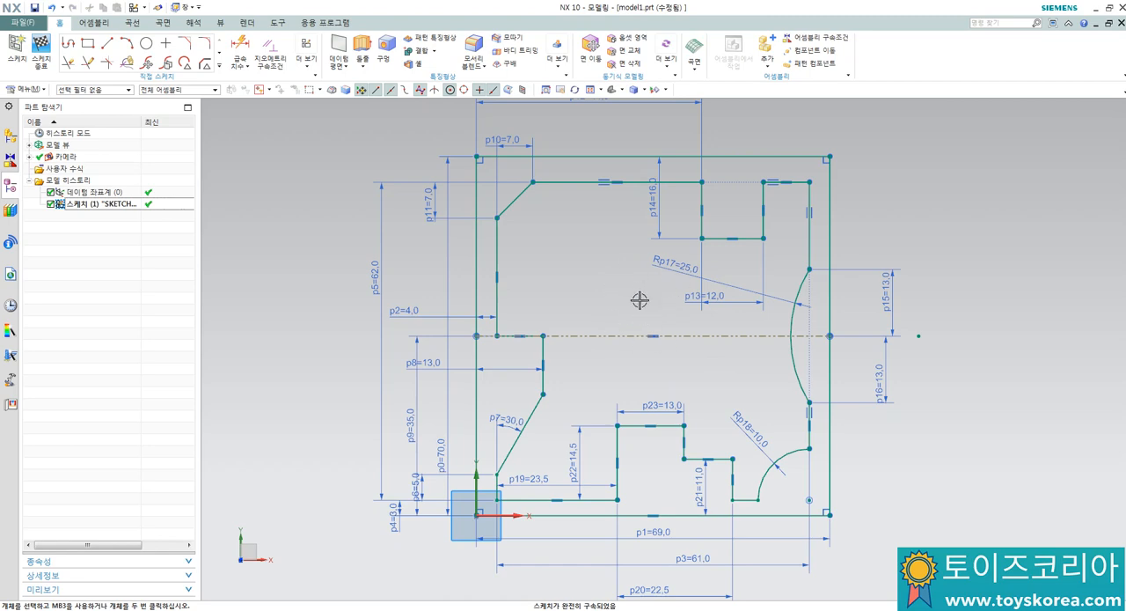
left_click(107, 42)
left_click(627, 151)
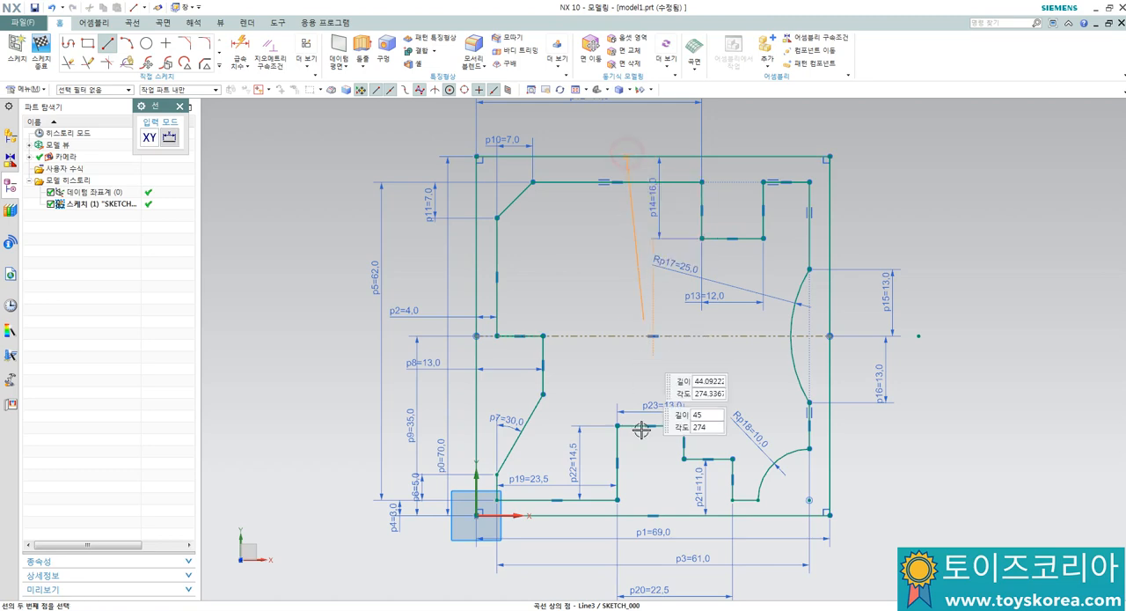
left_click(627, 515)
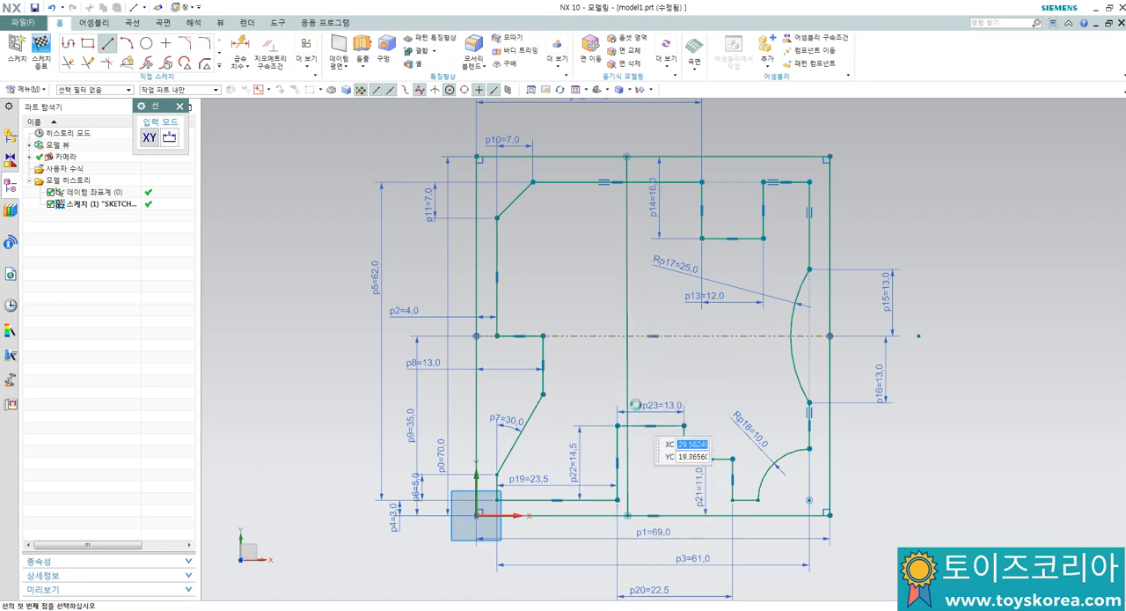
key("Escape")
Step: Constrain the new line between the block's top and bottom edges to vertical and convert it to a reference line
left_click(626, 377)
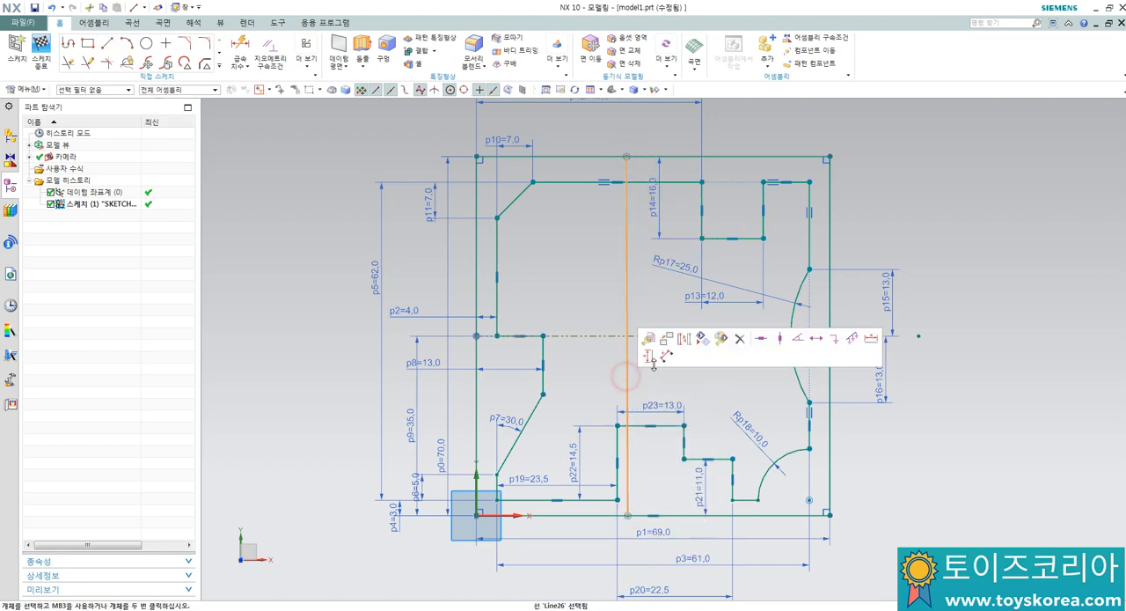
left_click(778, 346)
left_click(630, 368)
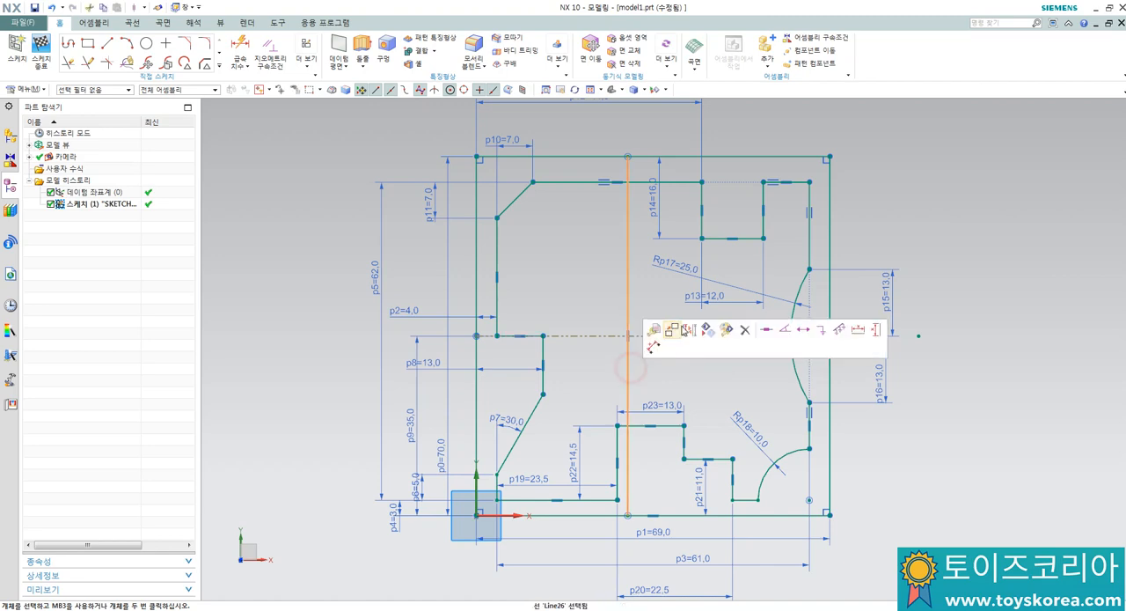
left_click(691, 331)
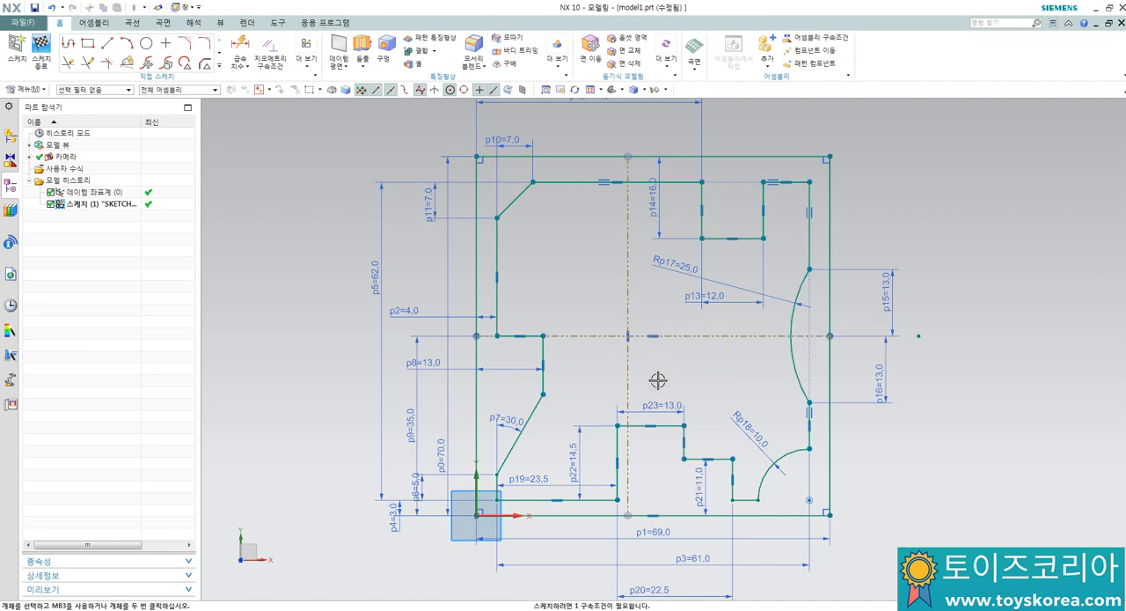
Step: Dimension the vertical reference line's distance from the base block's left edge and set it to 34 mm
key("d")
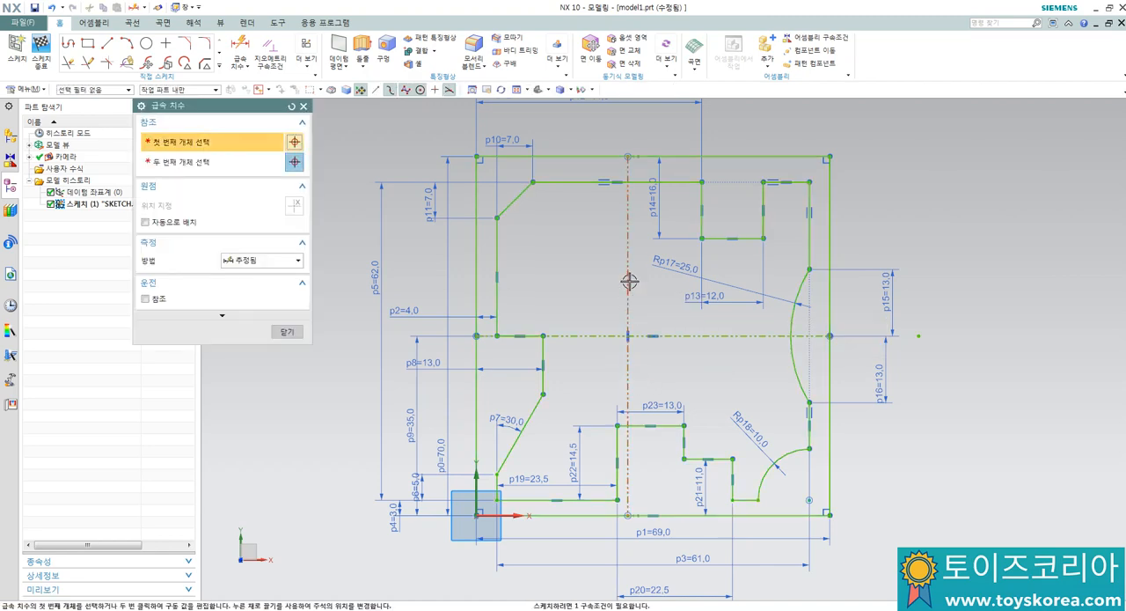
left_click(630, 281)
left_click(475, 280)
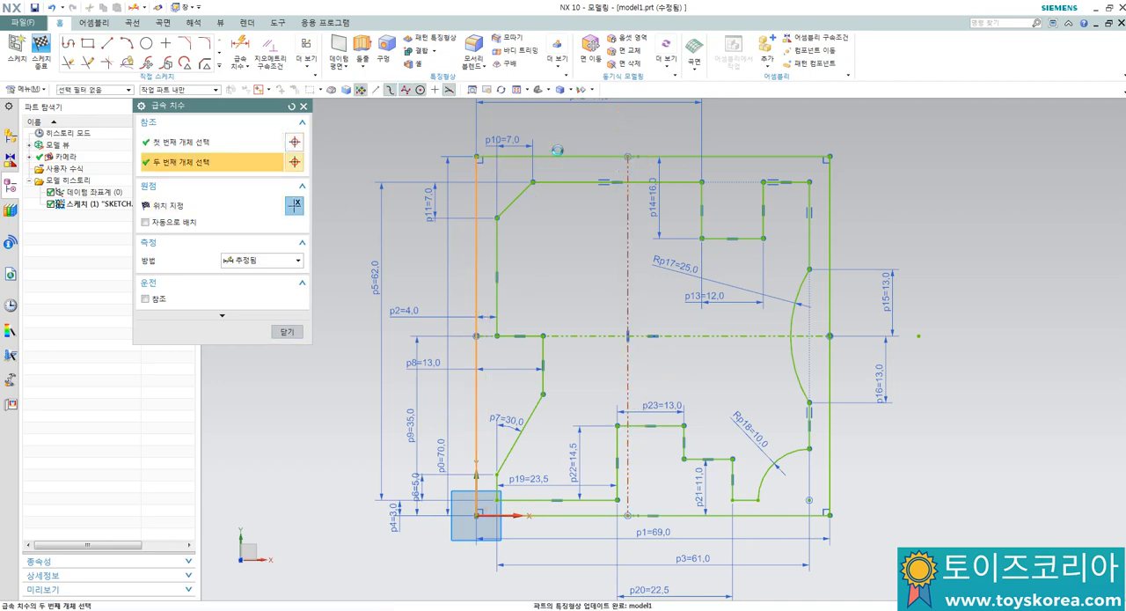
left_click(561, 129)
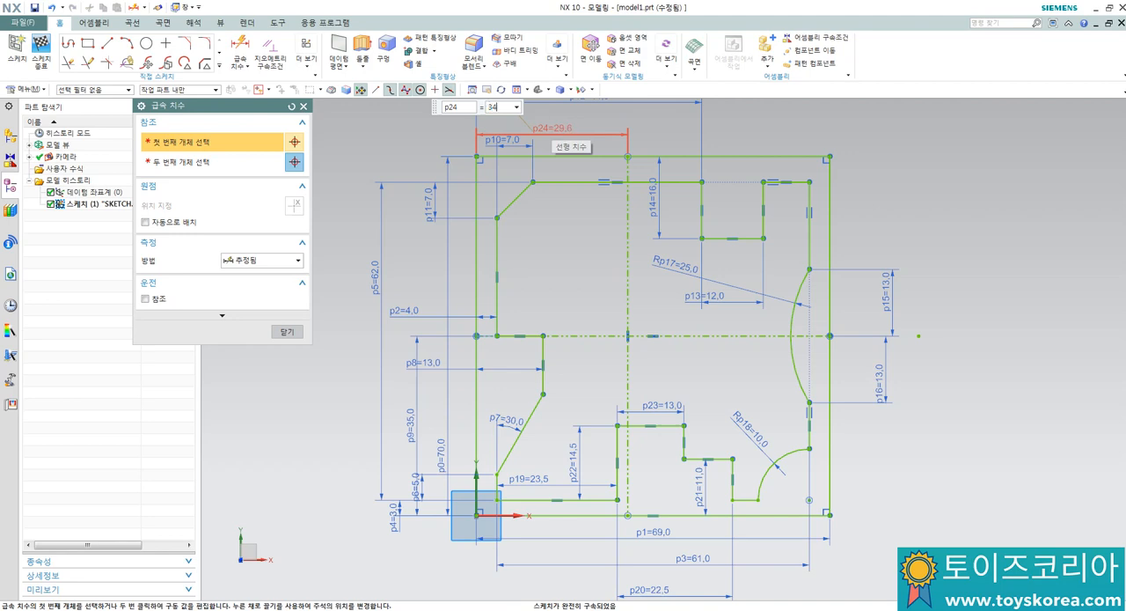
type("34")
key("Return")
key("Escape")
scroll(625, 325, "up", 5)
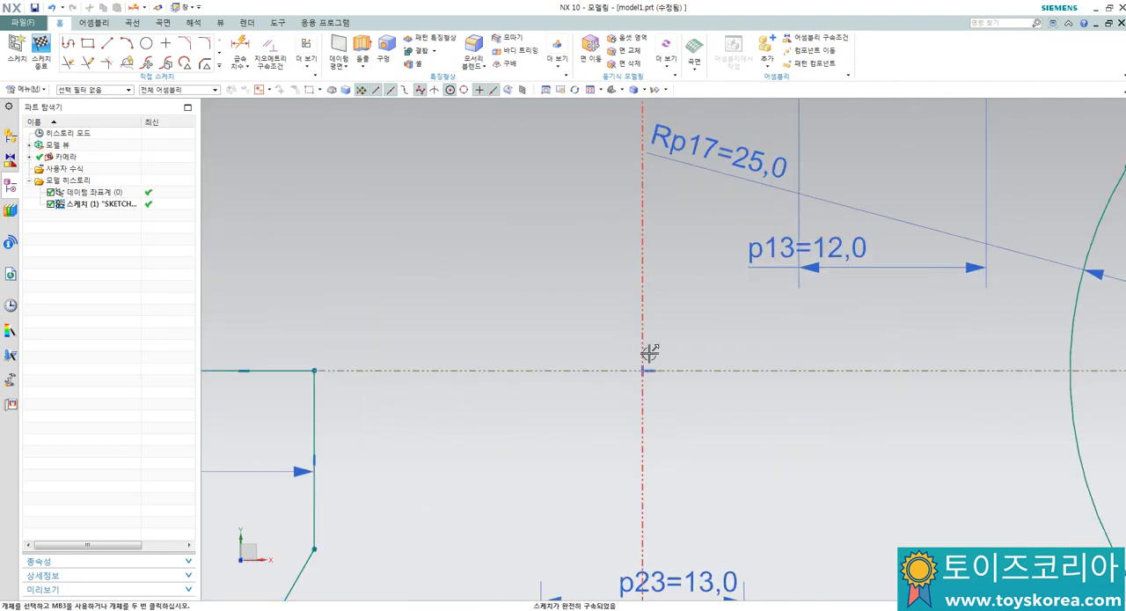
scroll(643, 370, "down", 2)
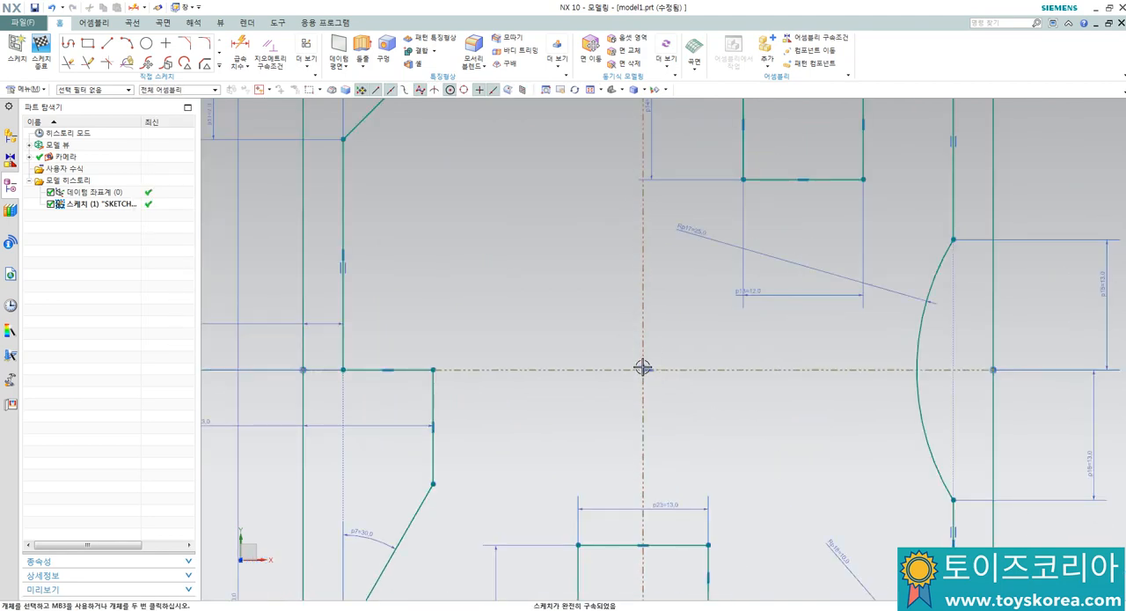
scroll(643, 368, "down", 3)
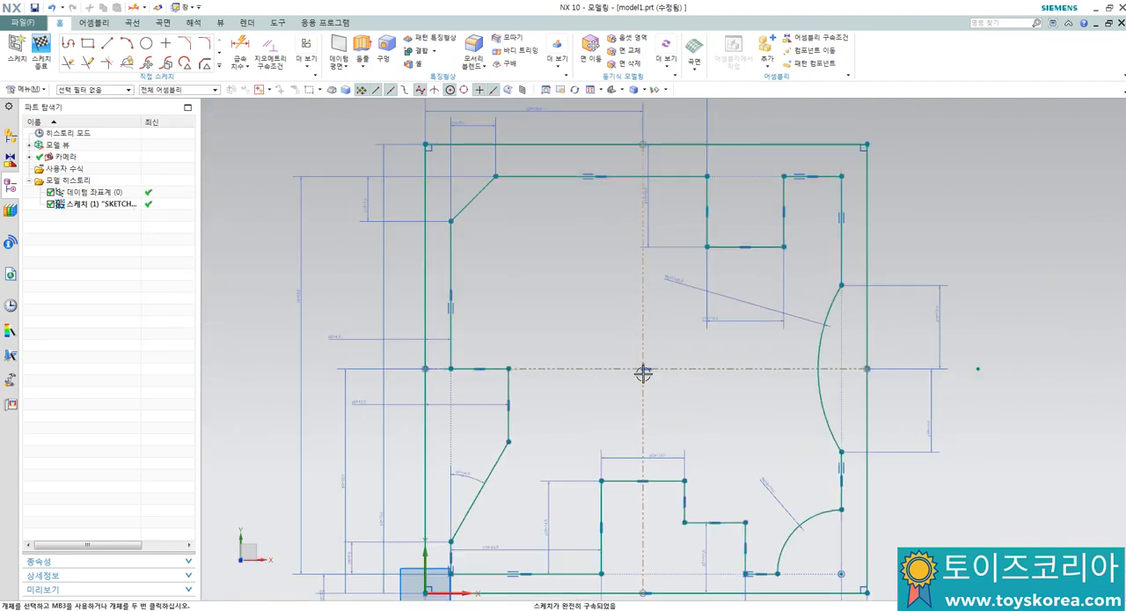
Step: Draw a circle about 10.6 mm in diameter, centred on the intersection of the two reference lines
left_click(146, 44)
scroll(617, 414, "up", 1)
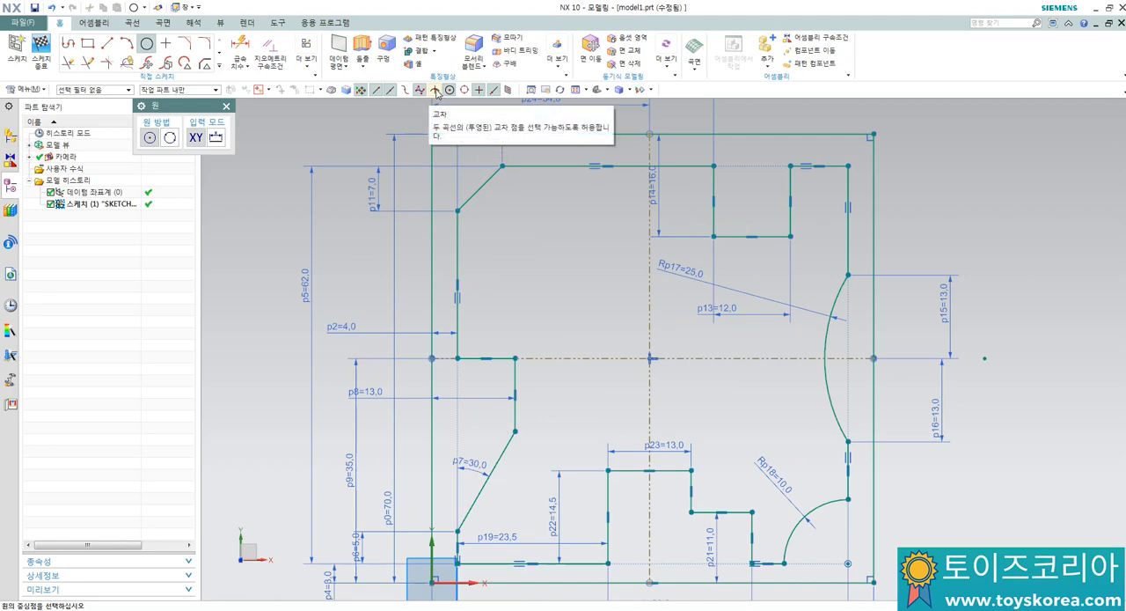
left_click(436, 91)
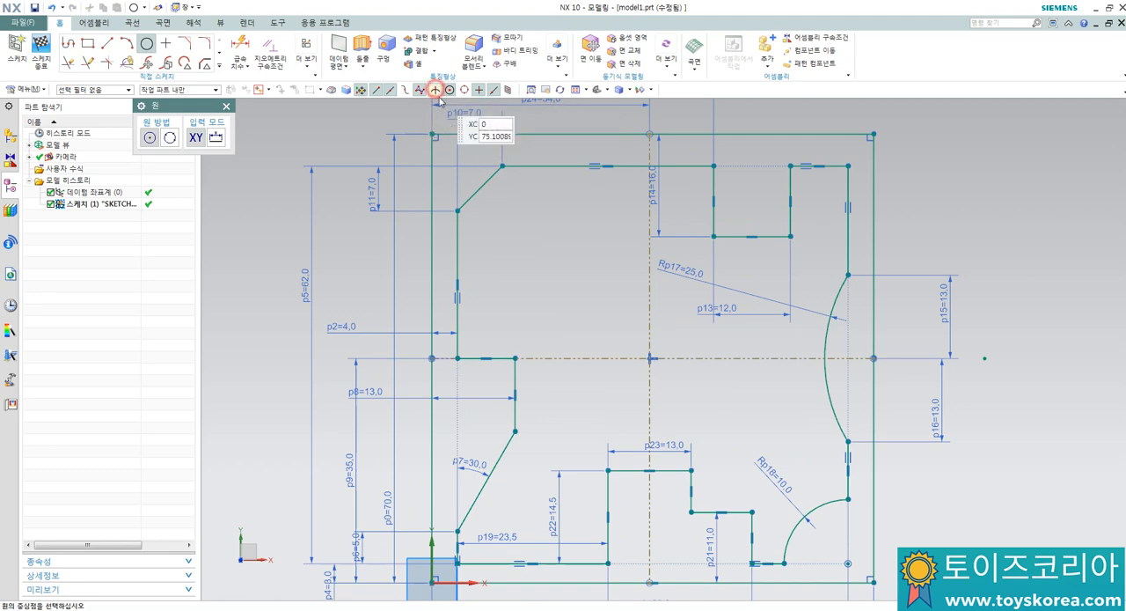
left_click(649, 358)
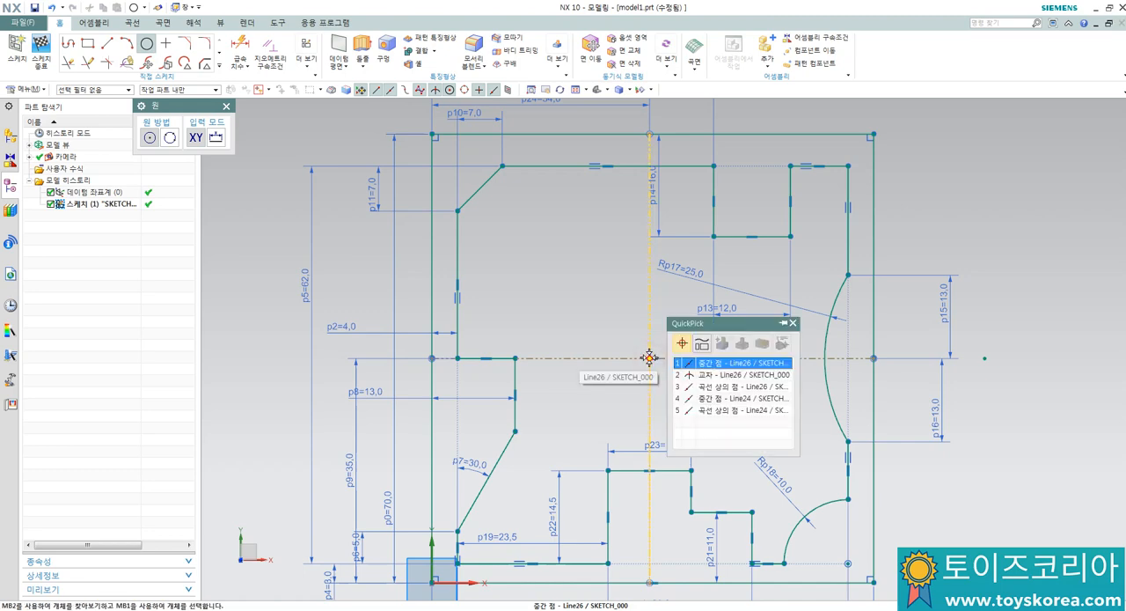
left_click(712, 379)
left_click(678, 379)
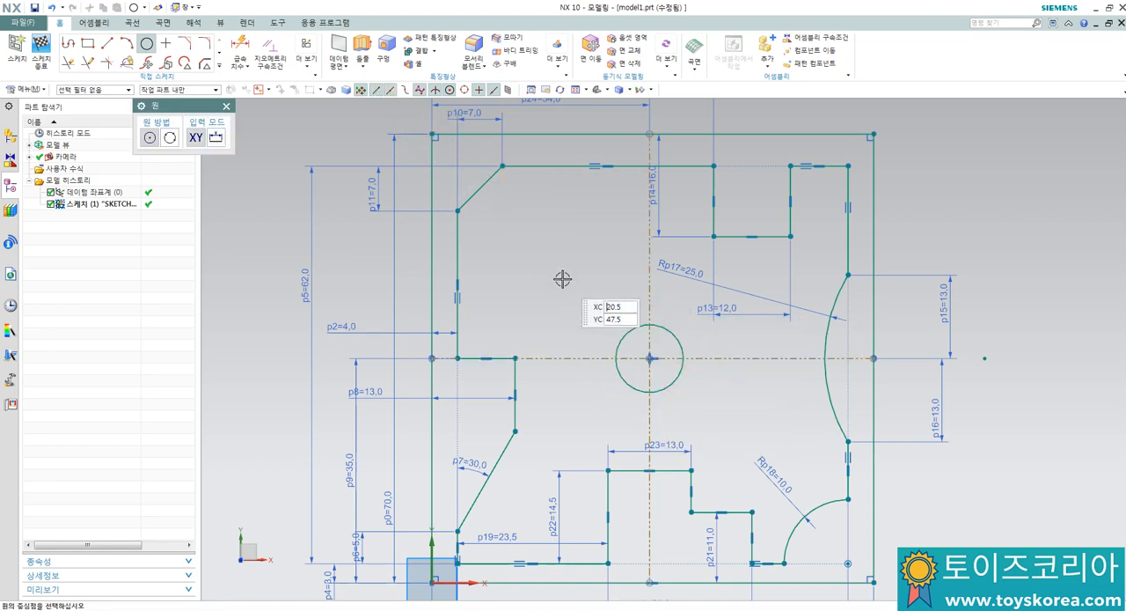
key("Escape")
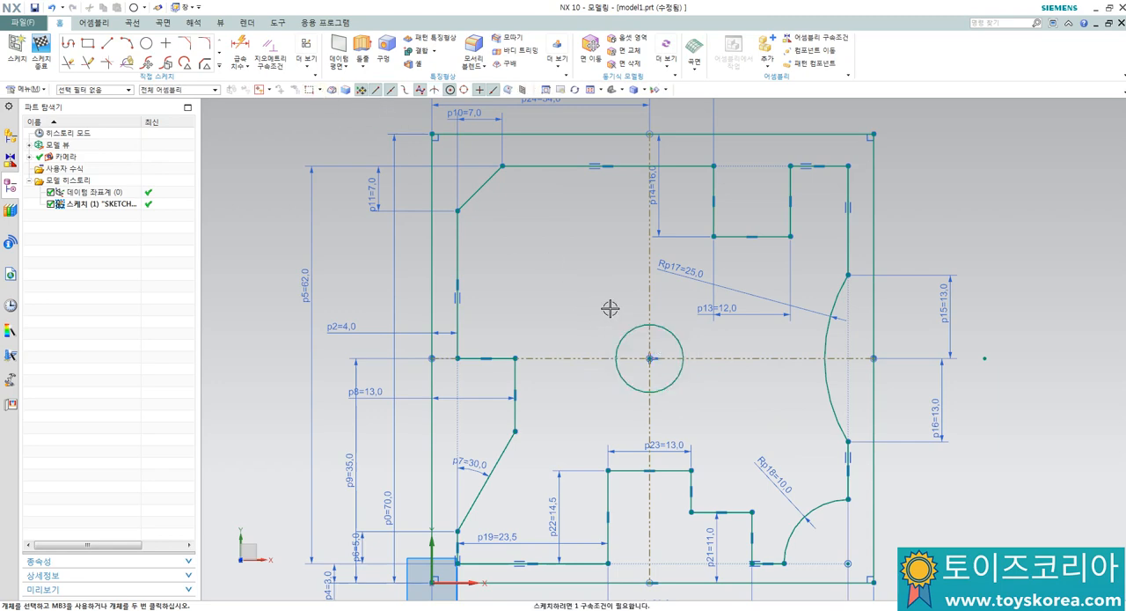
Step: Dimension the central circle's diameter and set it to 8 mm
key("d")
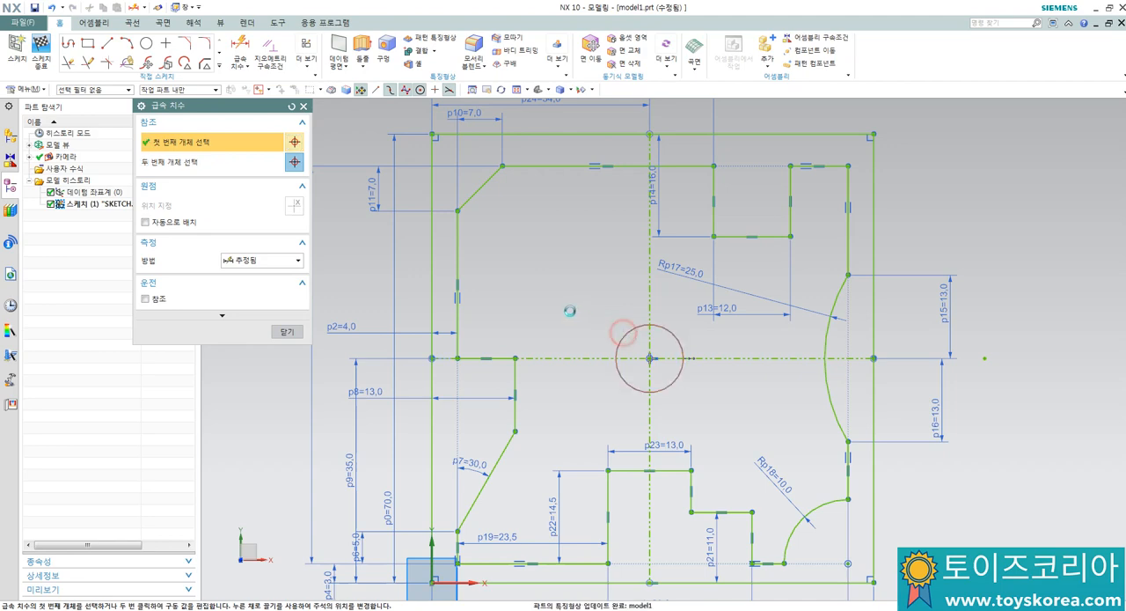
left_click(626, 335)
left_click(520, 304)
type("8")
key("Return")
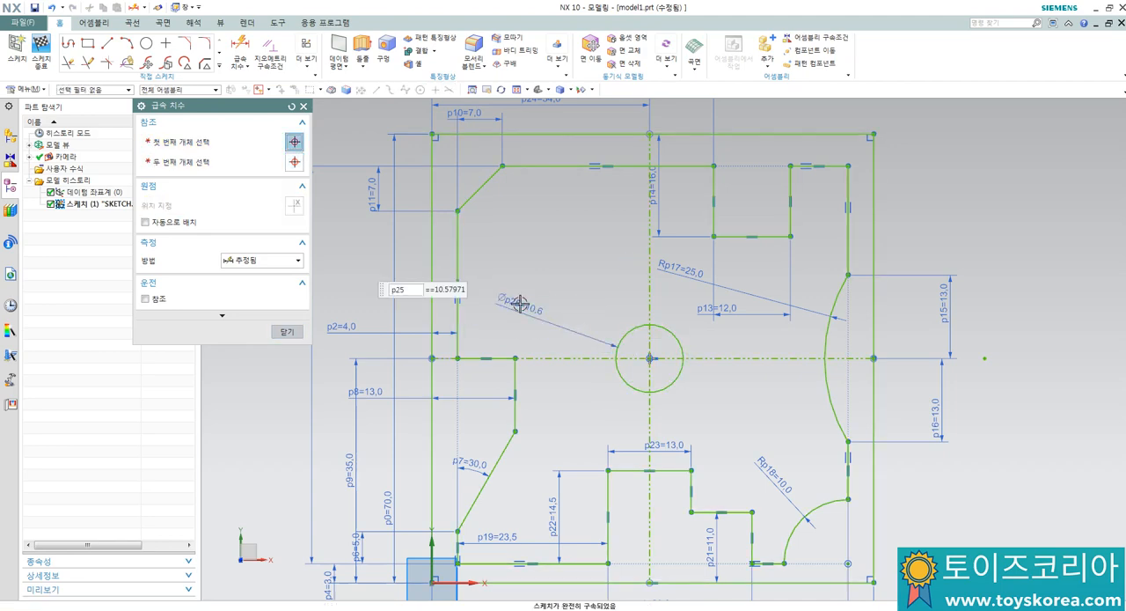
key("Escape")
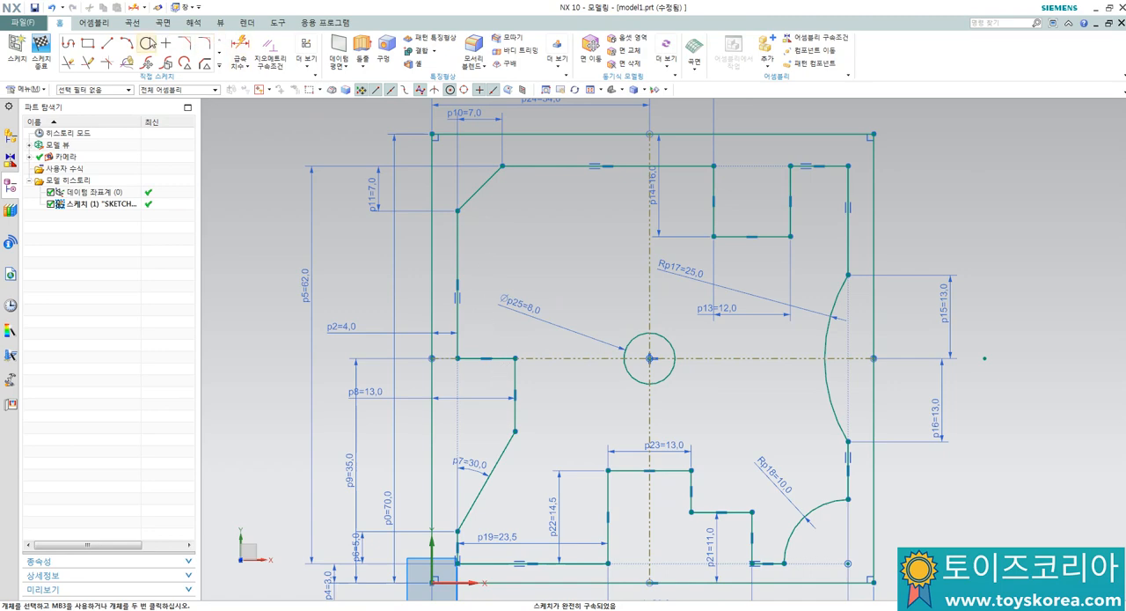
Step: Draw a larger circle about 35.6 mm in diameter, concentric with the 8 mm circle
left_click(146, 43)
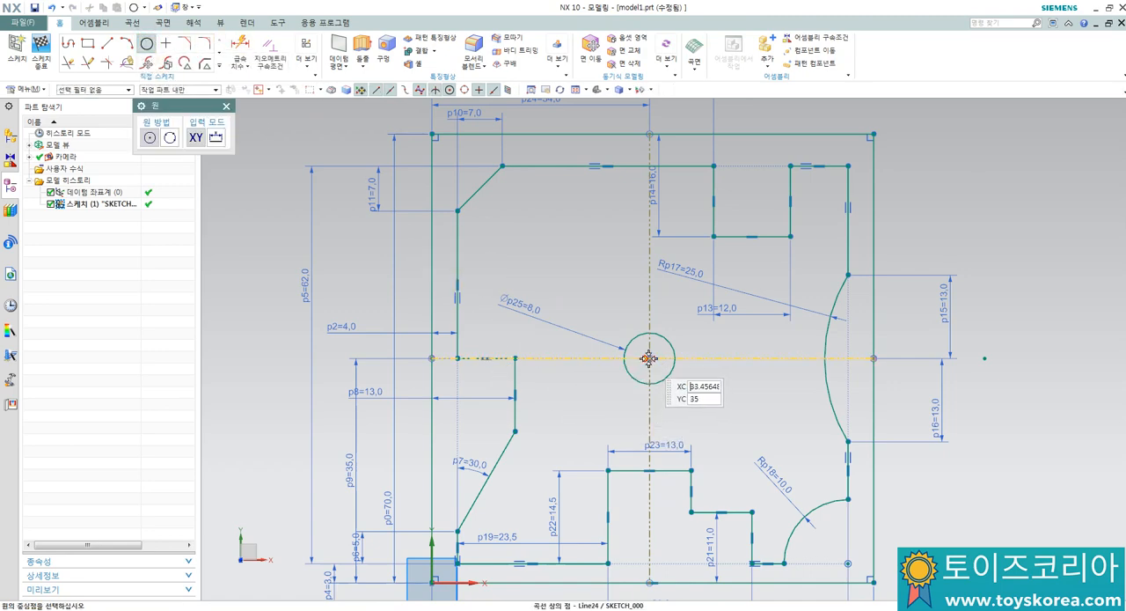
left_click(648, 358)
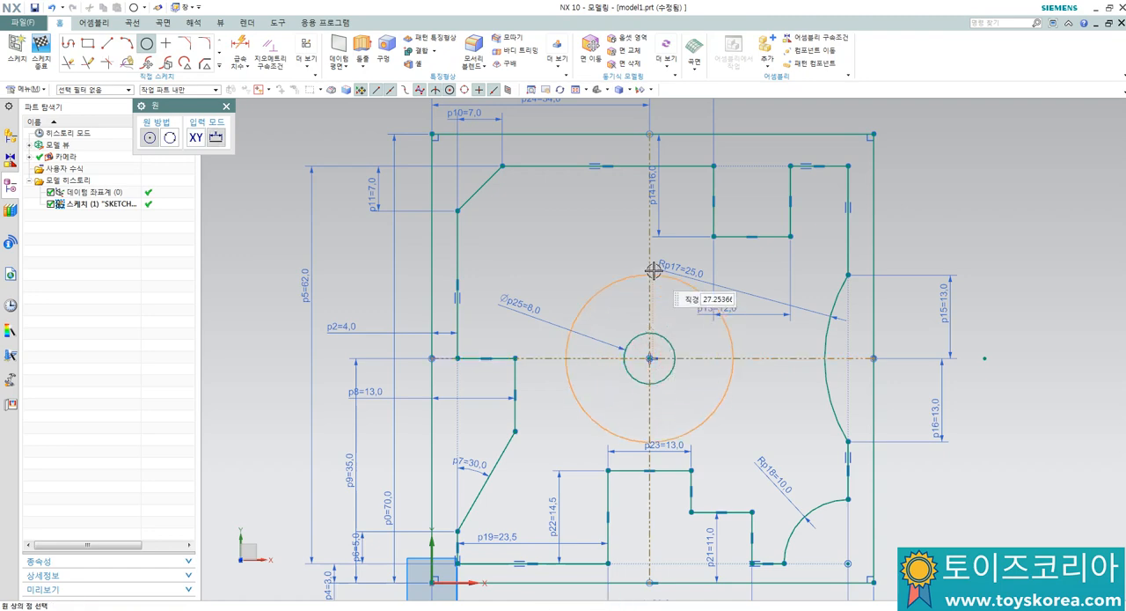
left_click(621, 245)
key("Escape")
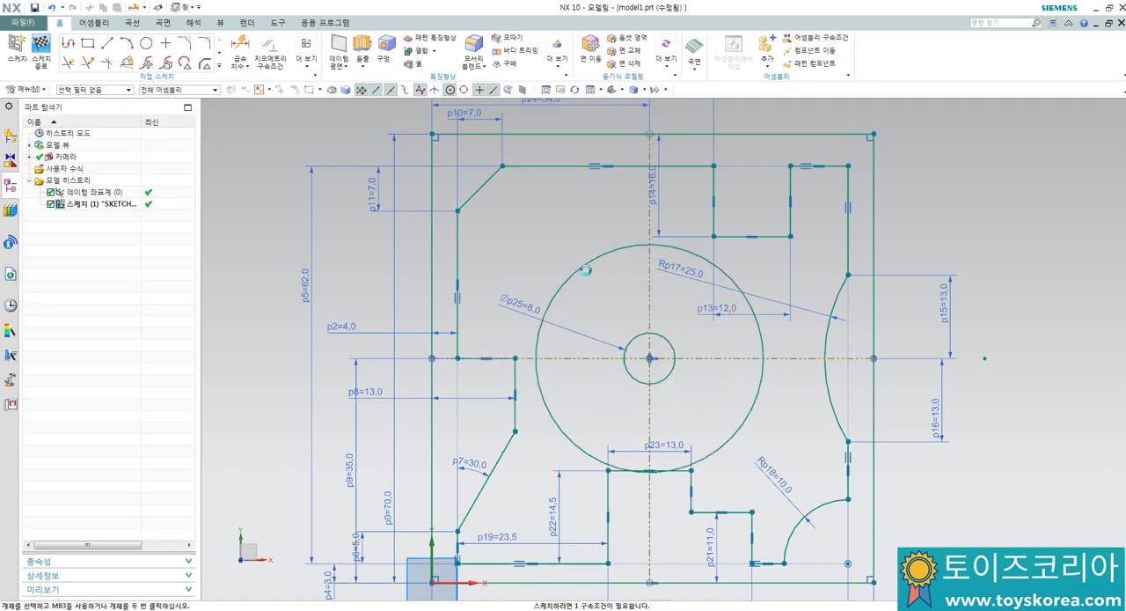
Step: Dimension the larger concentric circle's diameter and set it to 38 mm
key("d")
left_click(583, 268)
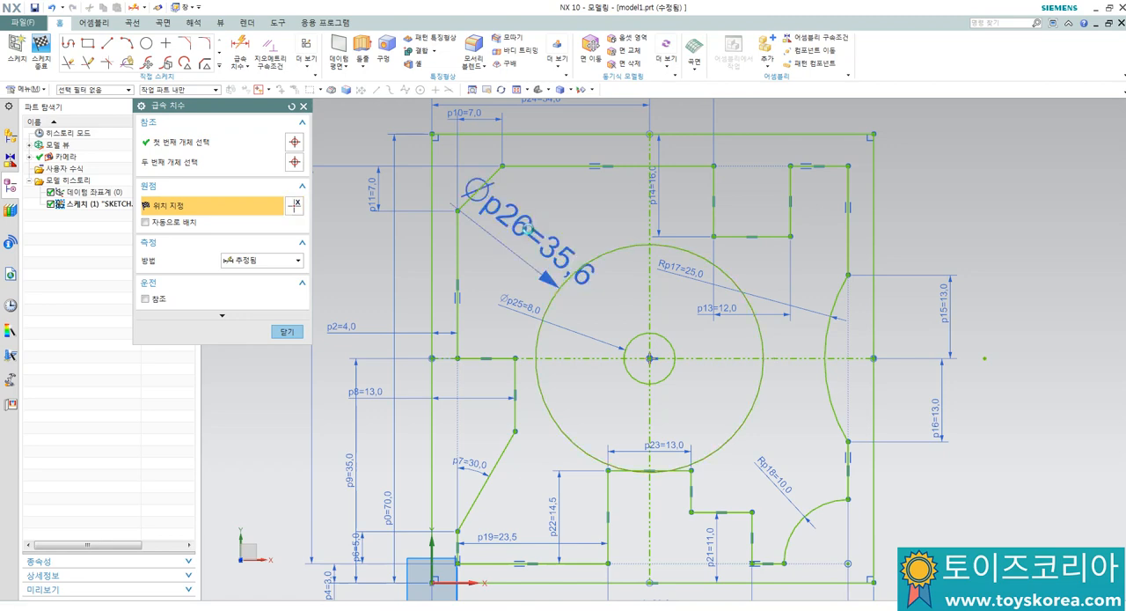
left_click(528, 228)
type("38")
key("Return")
key("Escape")
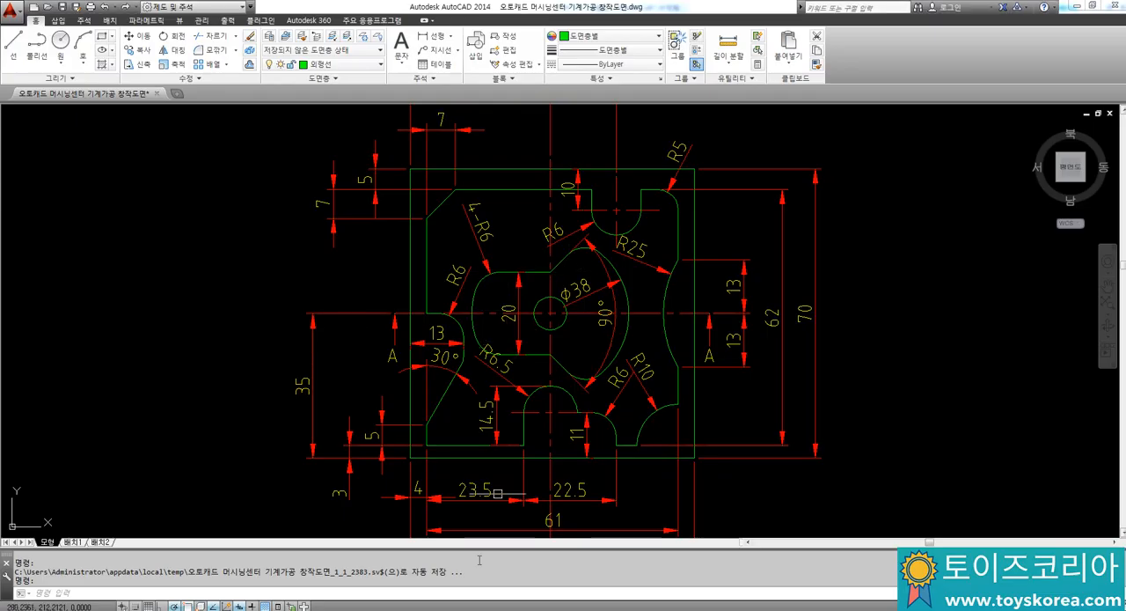
Step: Switch back to NX and draw a horizontal line about 11.5 mm above the centre, crossing the 38 mm circle's left side and the vertical reference line
left_click(505, 609)
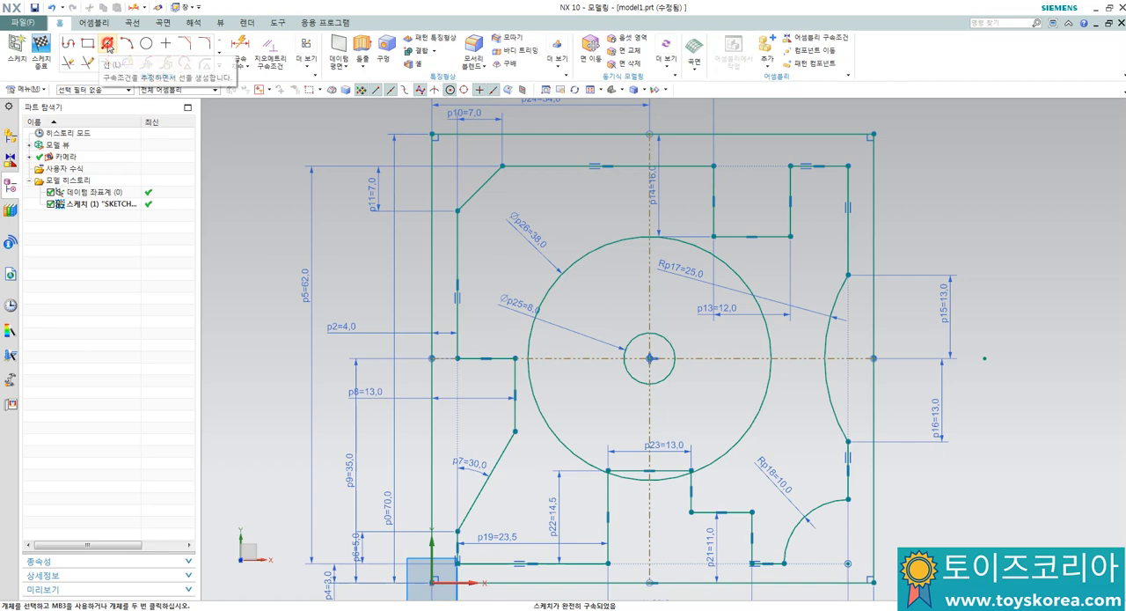
left_click(108, 46)
left_click(495, 284)
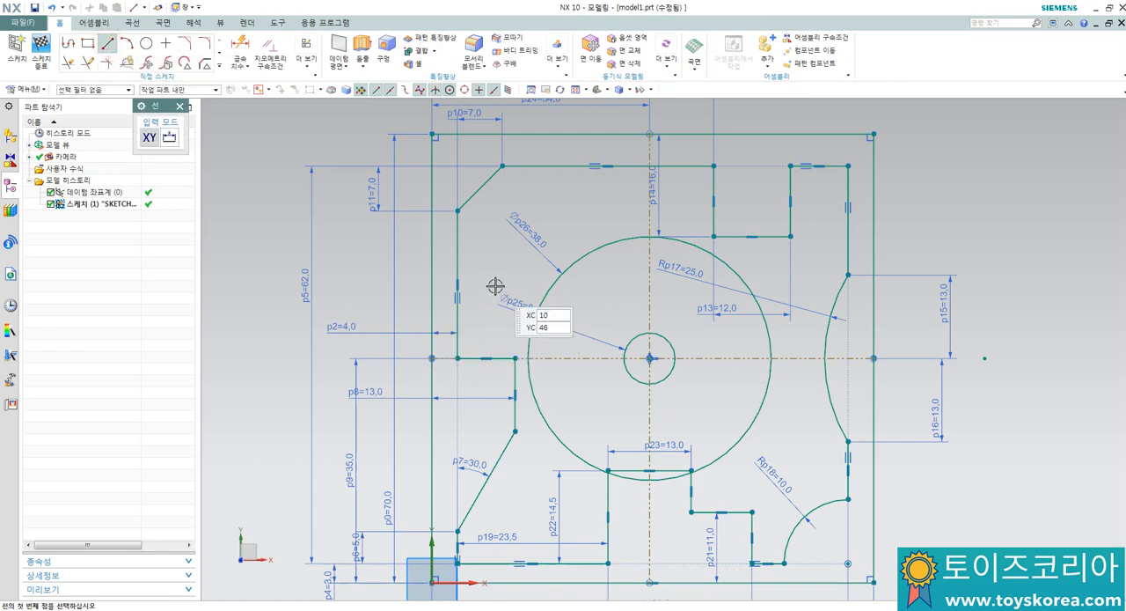
left_click(682, 284)
key("Escape")
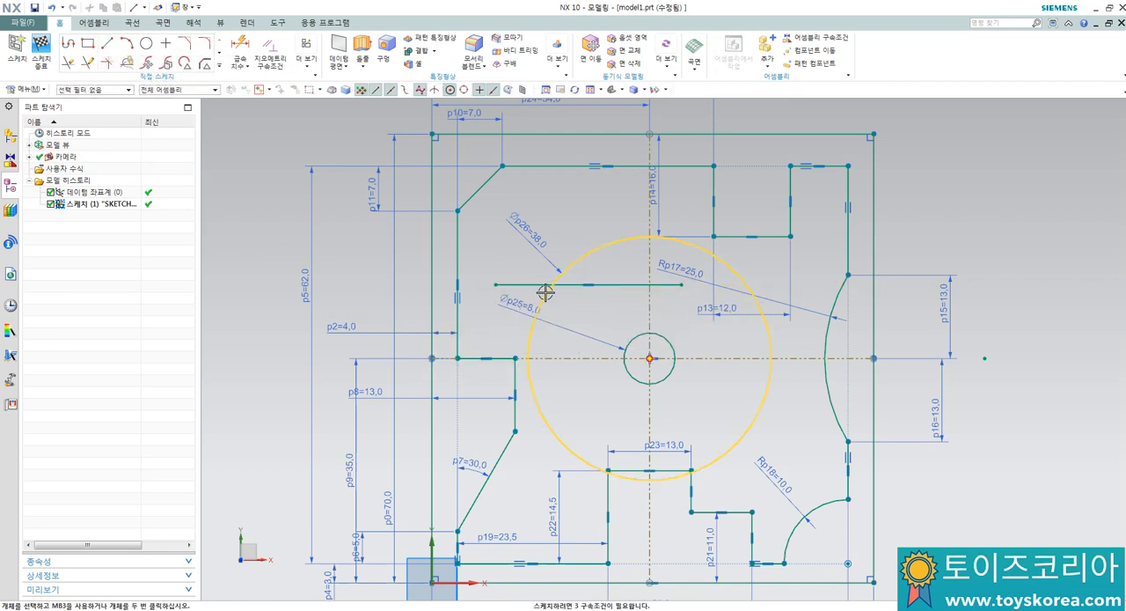
Step: Trim the horizontal line's ends back to the 38 mm circle and the vertical reference line
key("t")
left_click(517, 284)
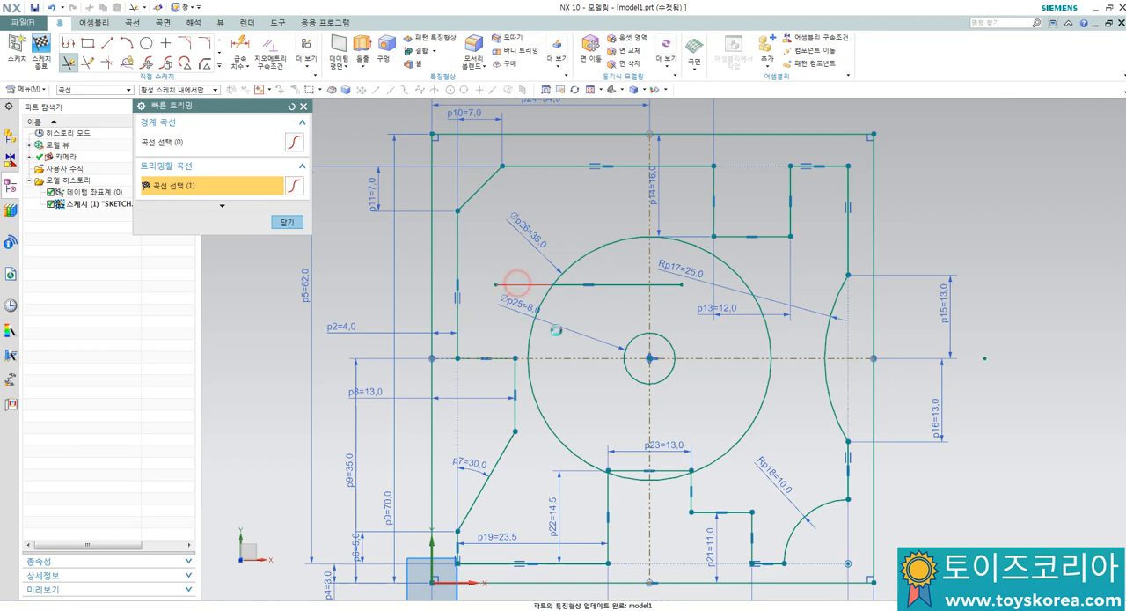
left_click(674, 285)
key("Escape")
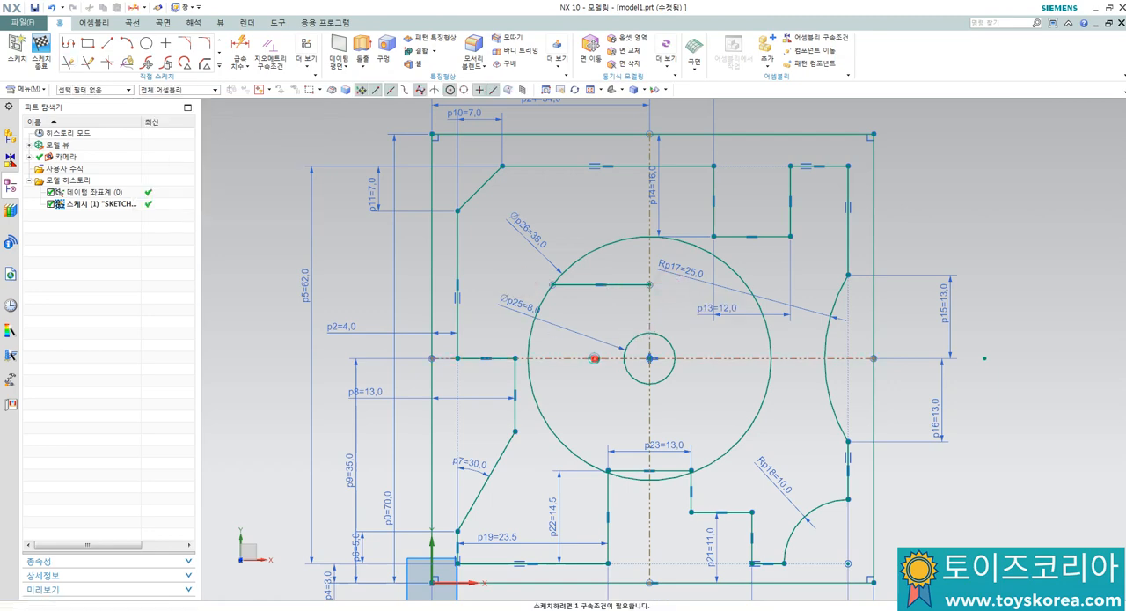
Step: Dimension the trimmed line's distance from the horizontal reference line and set it to 10 mm
key("d")
left_click(589, 284)
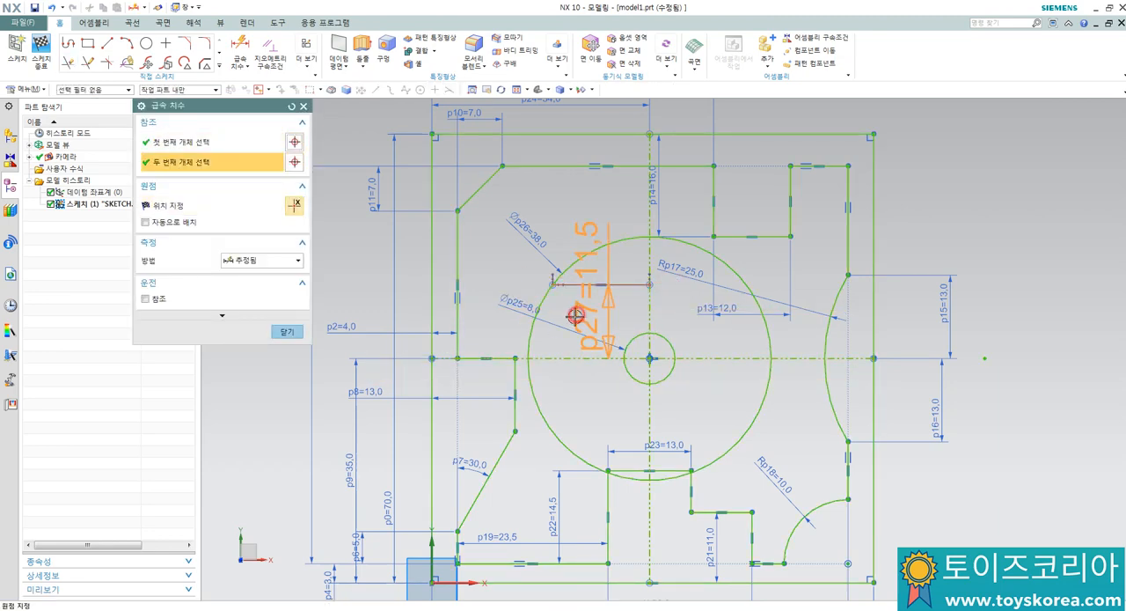
left_click(575, 316)
type("10")
key("Return")
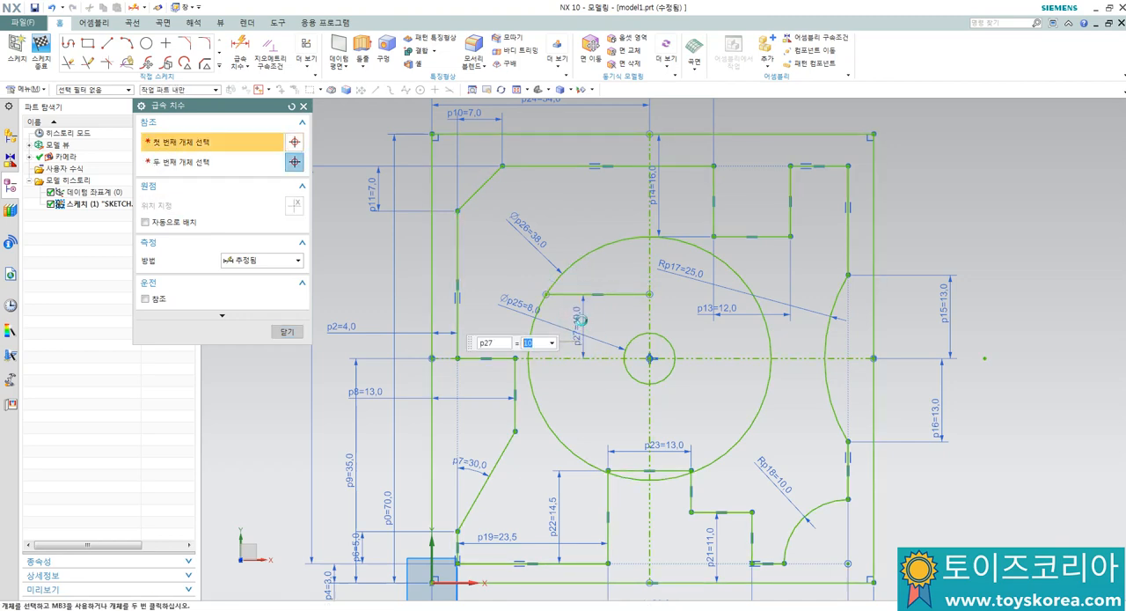
key("Escape")
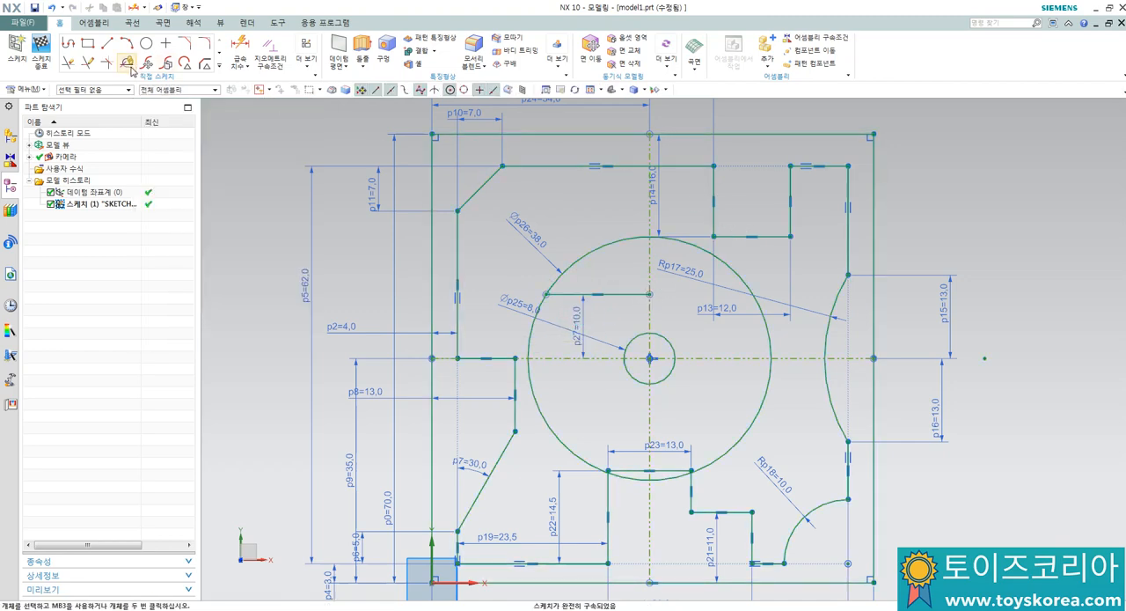
Step: Draw a line about 15.5 mm long at about 28° from the horizontal line's right end, up and right past the 38 mm circle
left_click(107, 42)
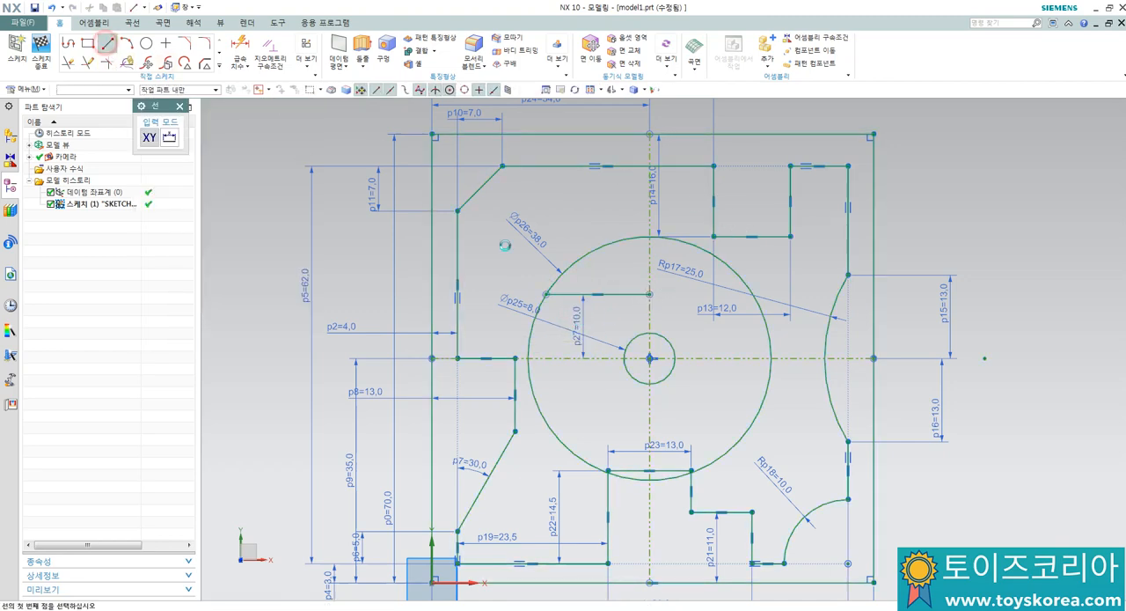
left_click(649, 294)
left_click(736, 249)
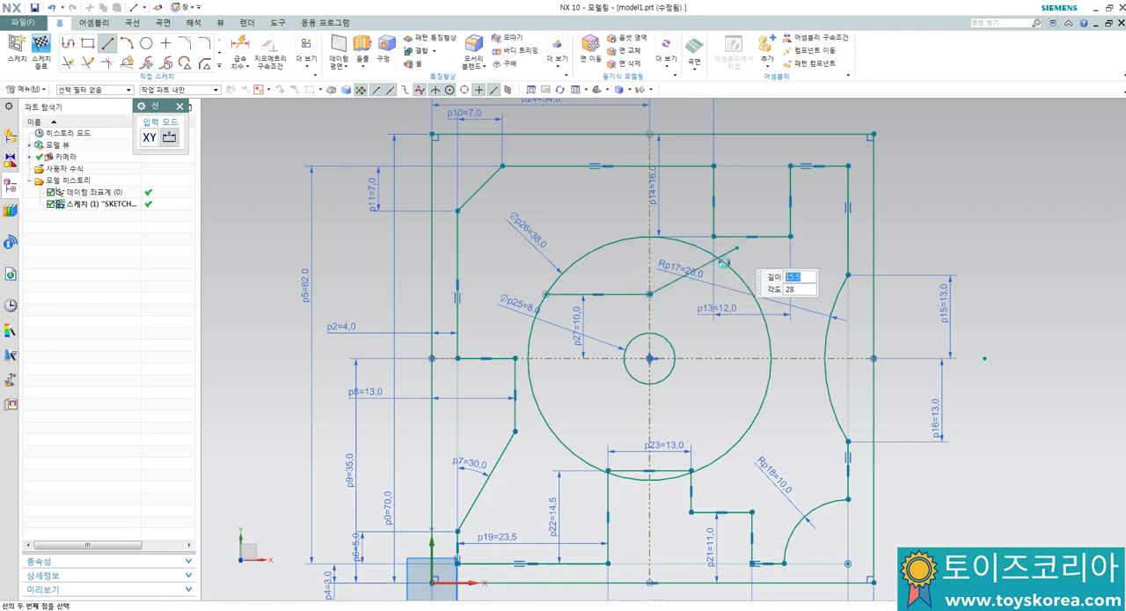
key("Escape")
Step: Dimension the angle between the slanted line and the horizontal reference line and set it to 45°
key("d")
left_click(674, 281)
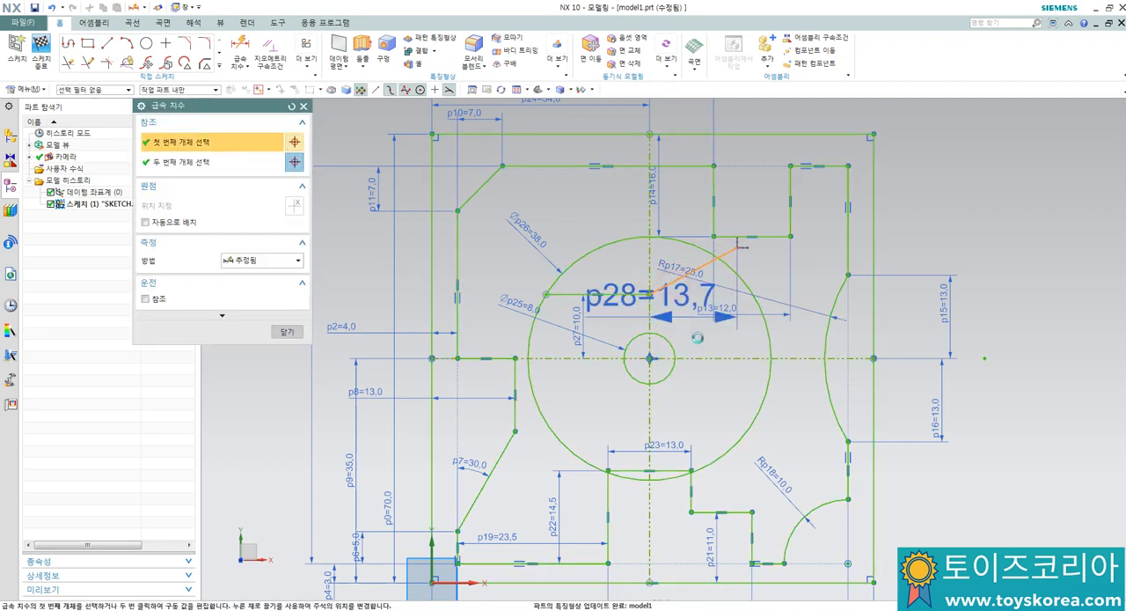
left_click(700, 358)
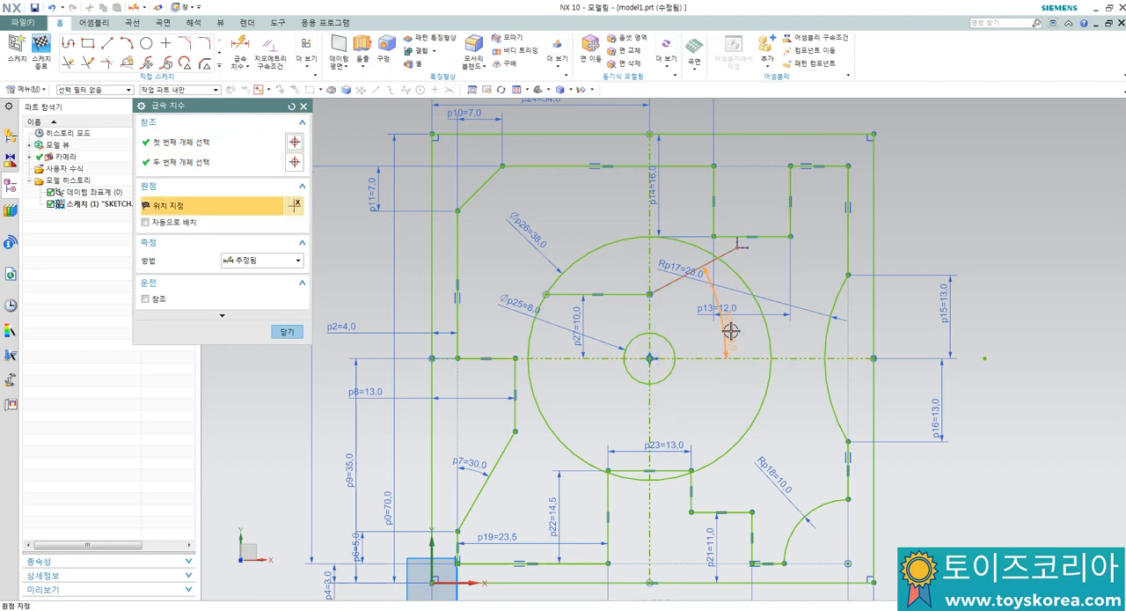
left_click(730, 332)
type("45")
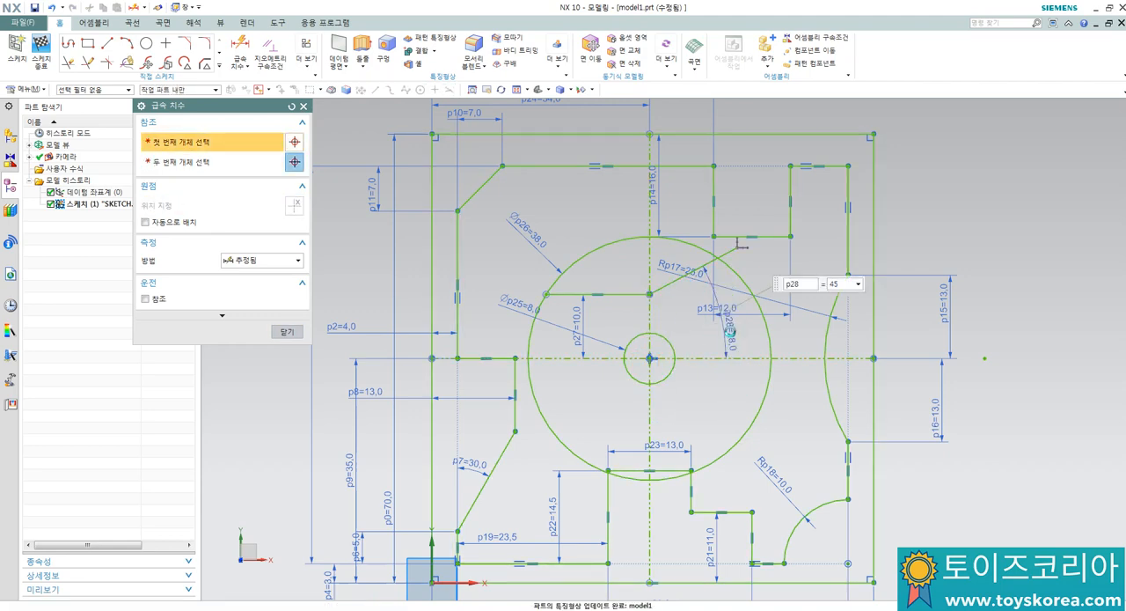
key("Return")
key("Escape")
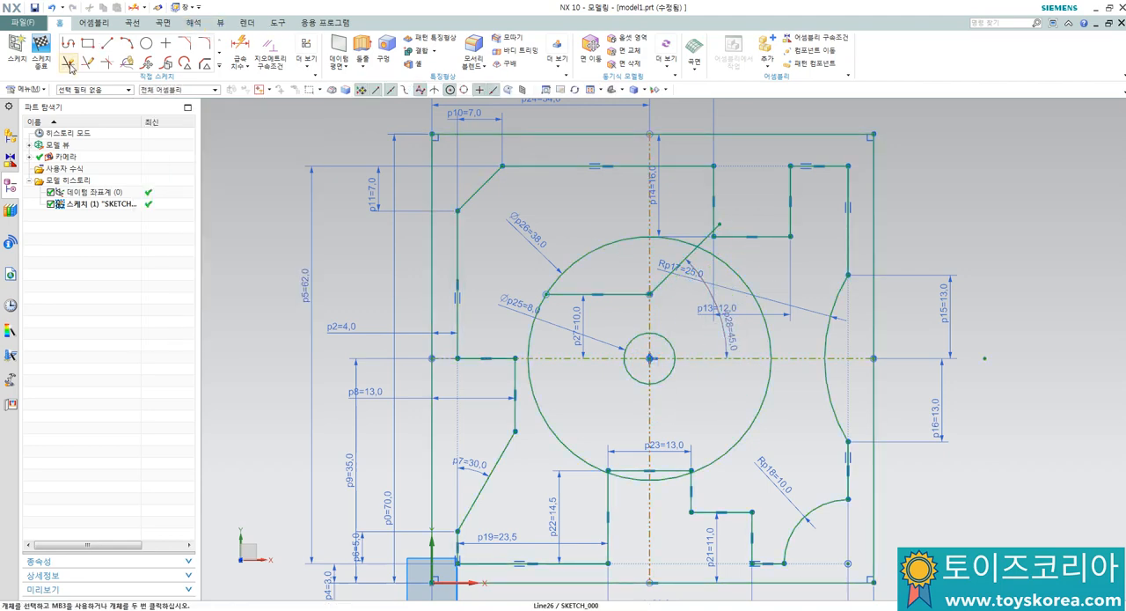
Step: Trim the part of the 45° line that extends outside the 38 mm circle
left_click(68, 62)
scroll(722, 220, "up", 4)
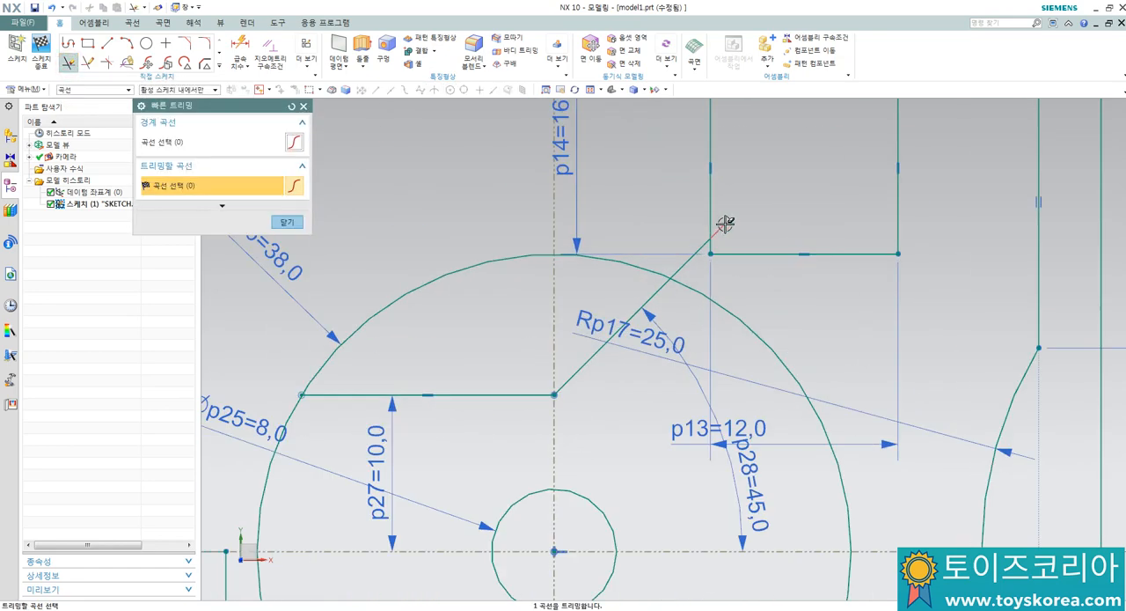
left_click(727, 220)
left_click(691, 253)
scroll(674, 239, "down", 3)
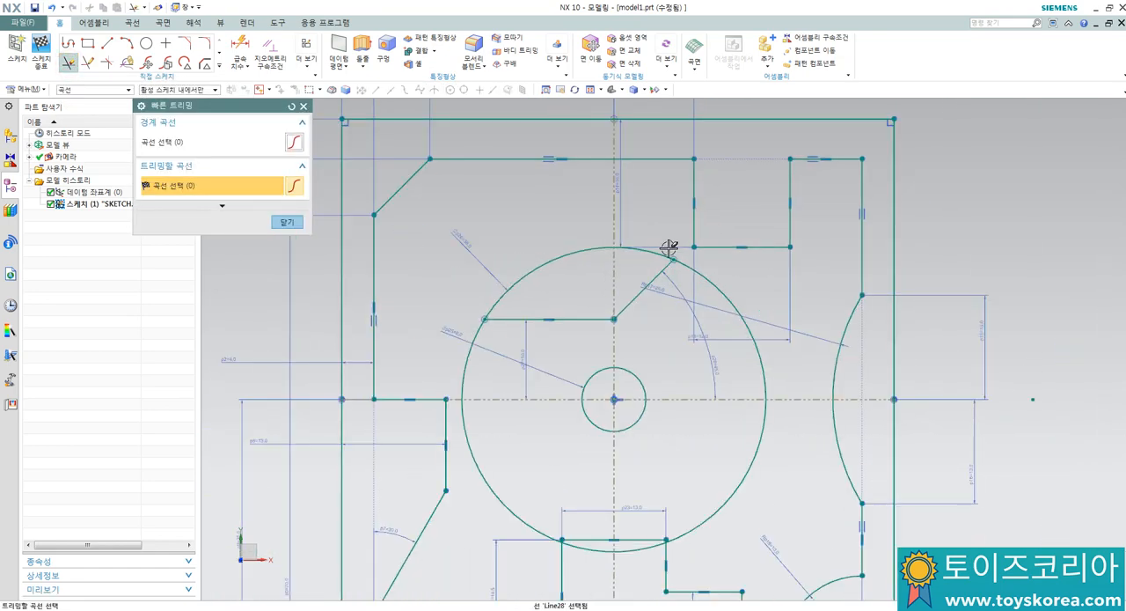
middle_click(668, 251)
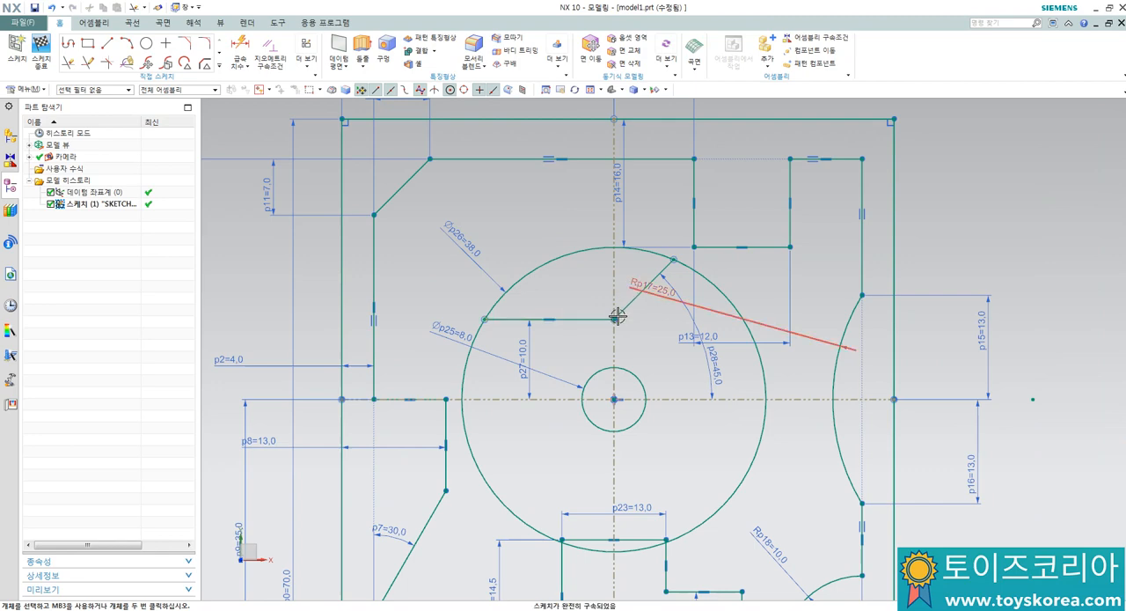
Step: Start a Mirror Curve operation with the horizontal line and the connected 45° line inside the 38 mm circle as the curves to mirror
left_click(220, 66)
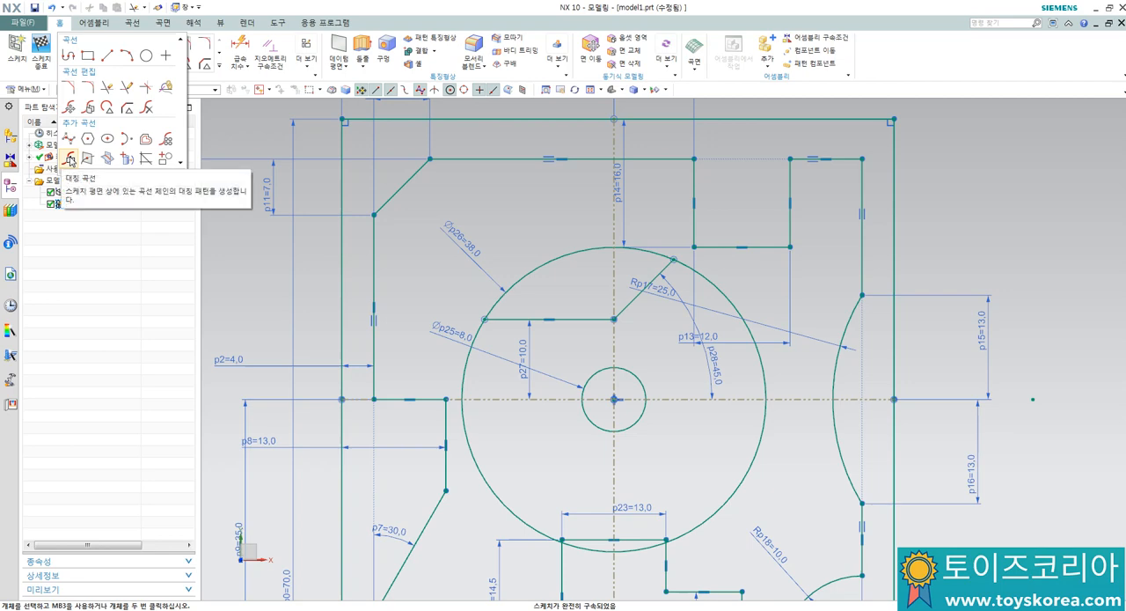
left_click(71, 158)
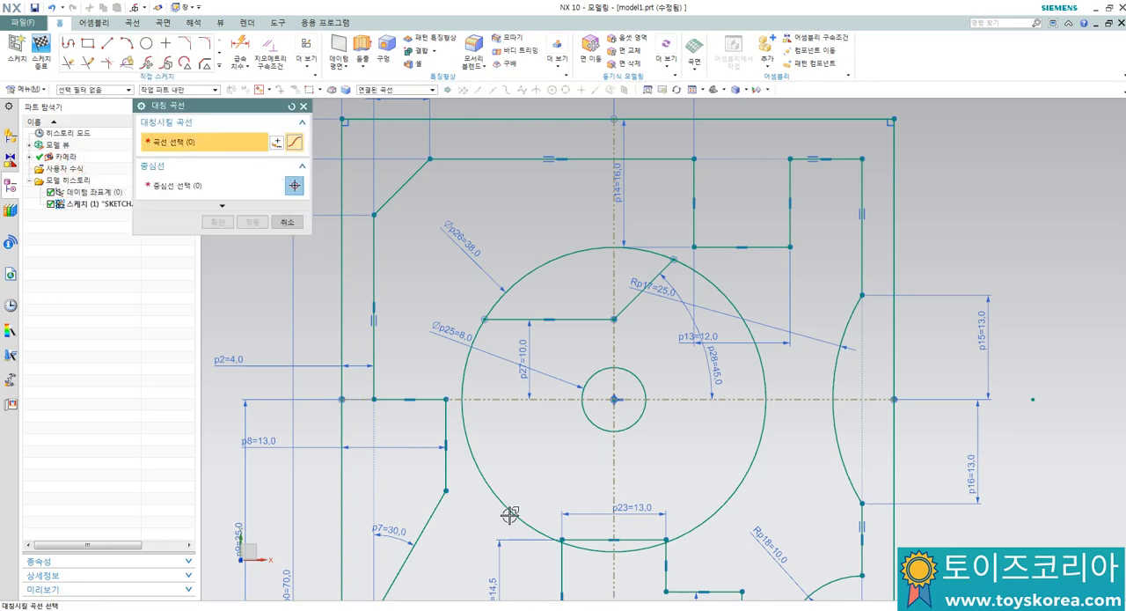
left_click(575, 322)
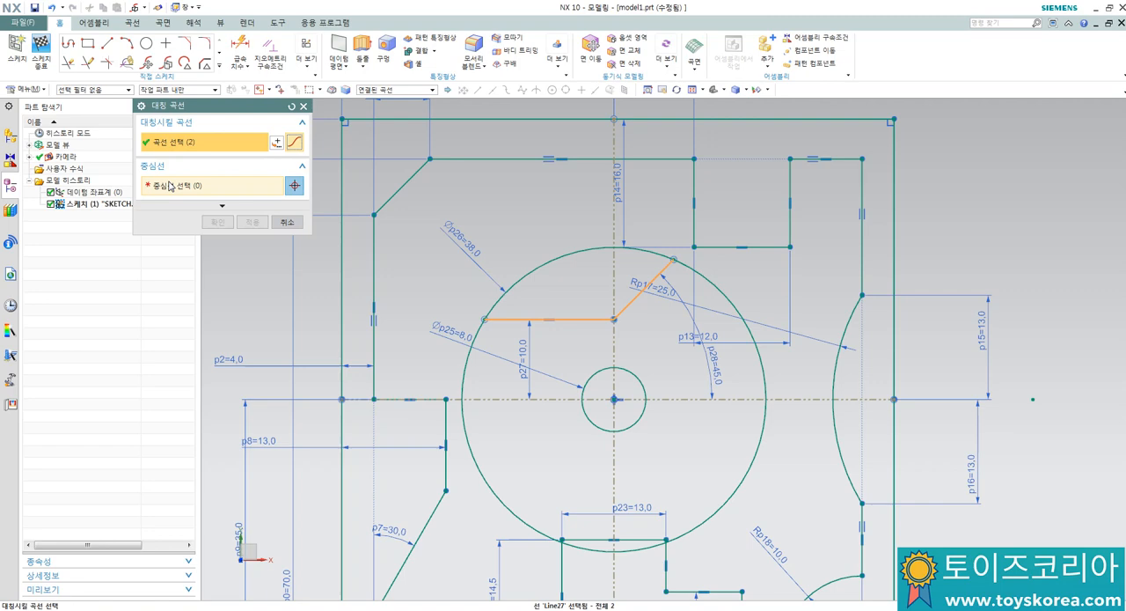
middle_click(444, 283)
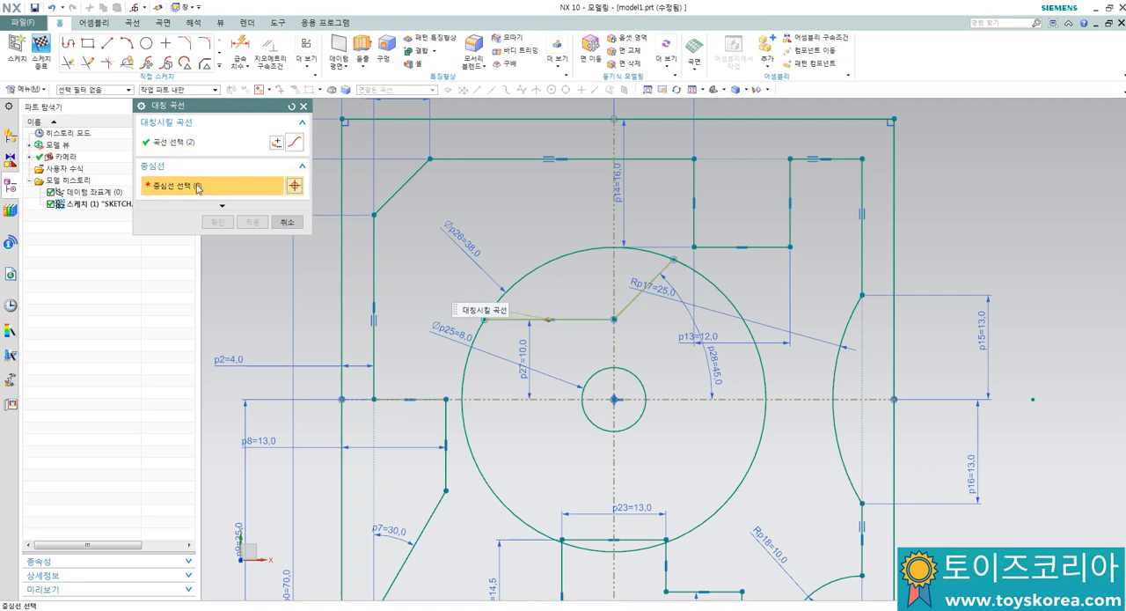
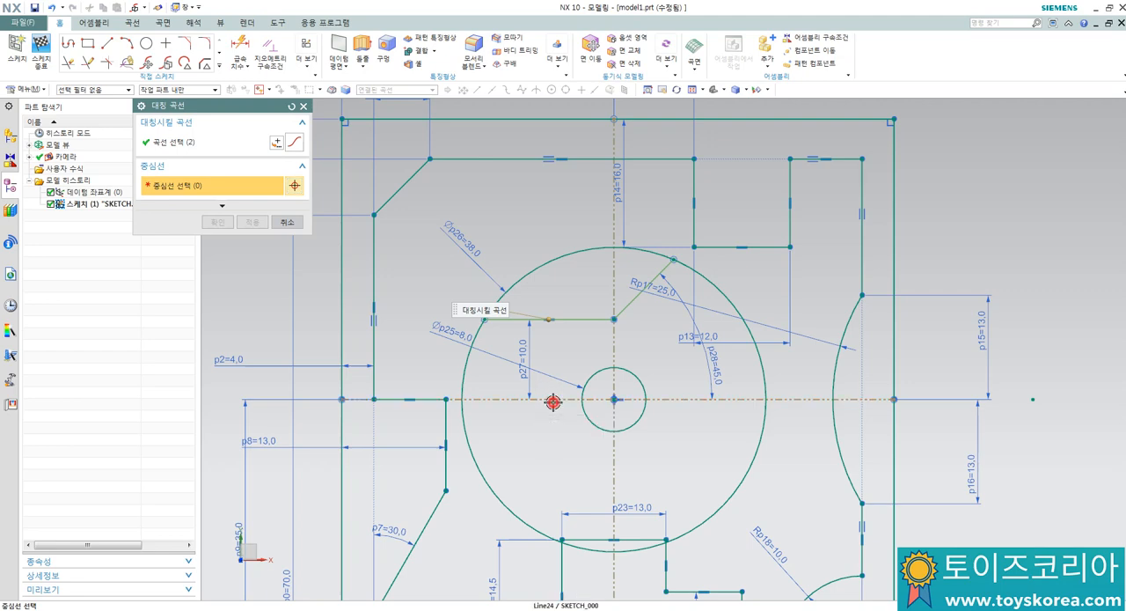
Step: Mirror the selected horizontal and 45° lines about the sketch's horizontal centreline
left_click(549, 400)
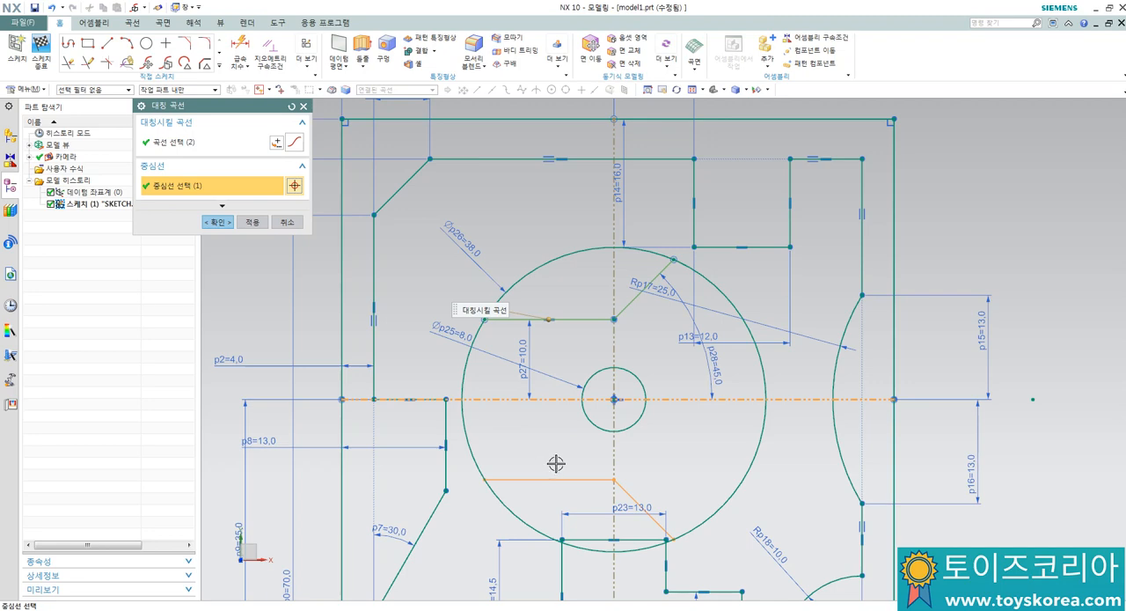
left_click(210, 223)
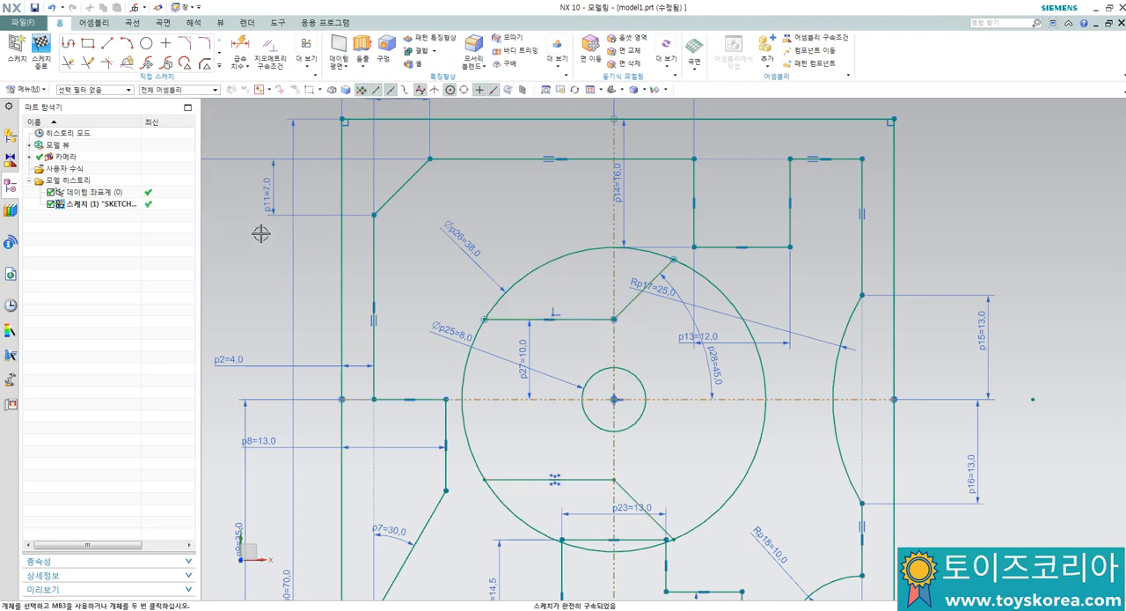
Step: Trim the upper and lower arcs of the 38 mm circle that lie between the horizontal and 45° lines
left_click(67, 62)
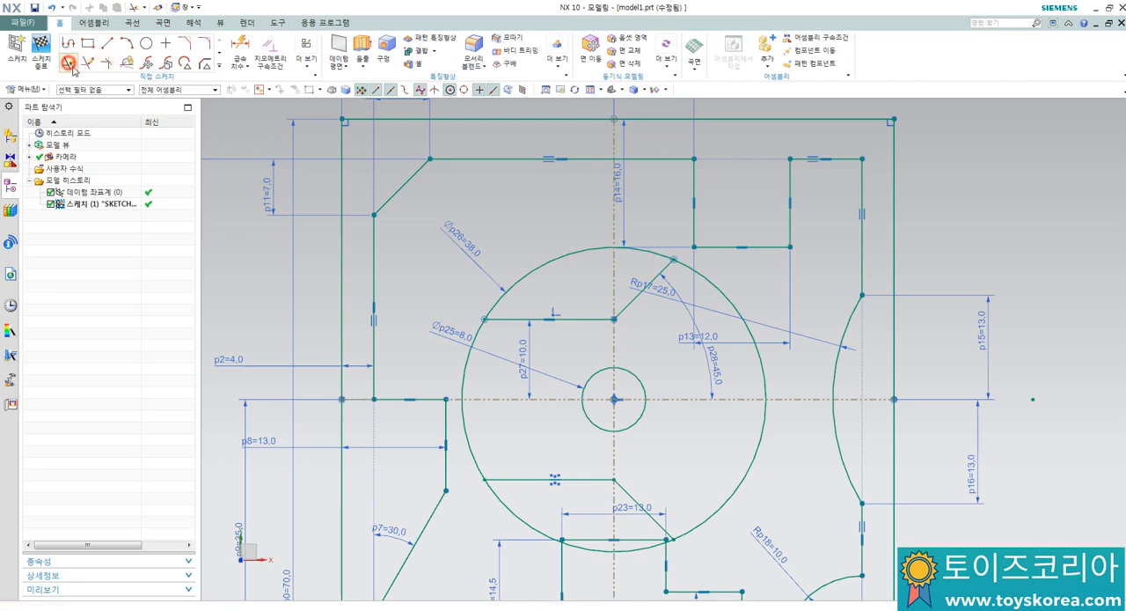
left_click(585, 251)
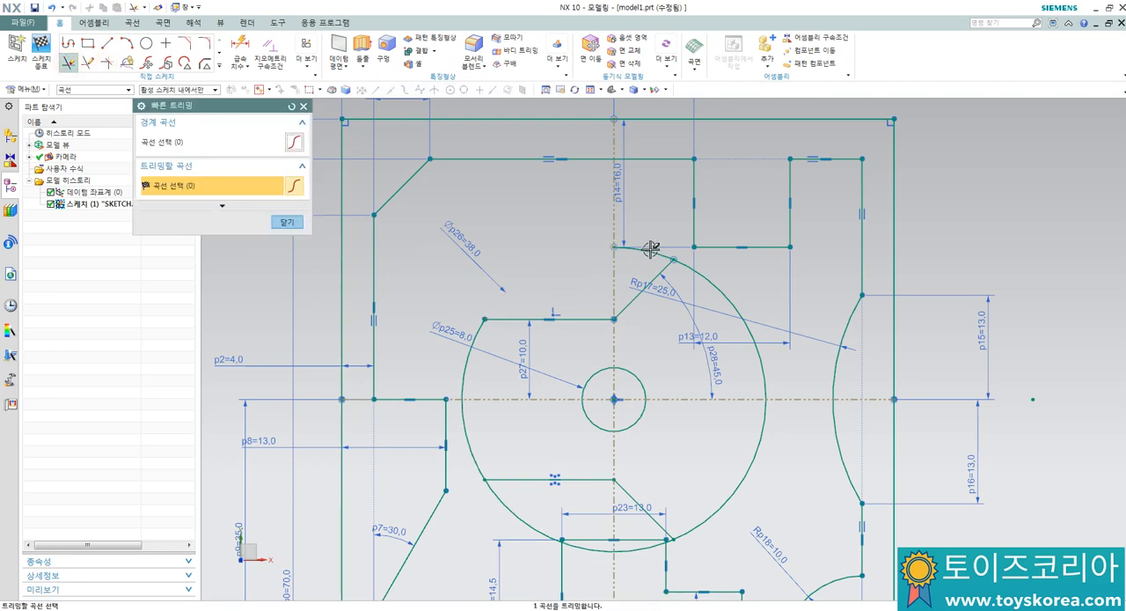
scroll(523, 528, "up", 2)
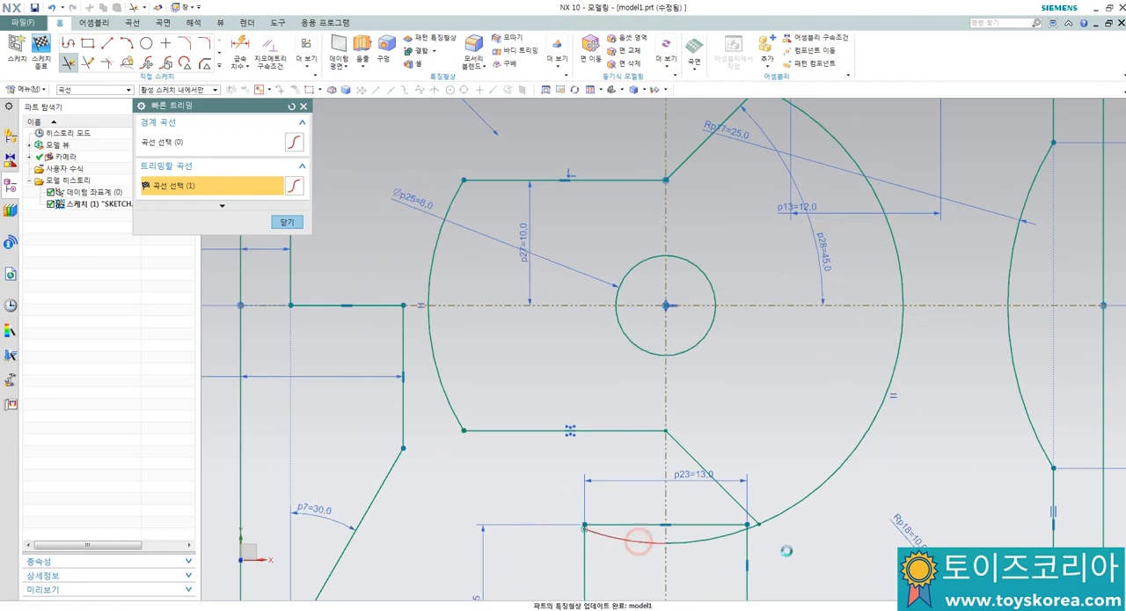
scroll(642, 535, "up", 5)
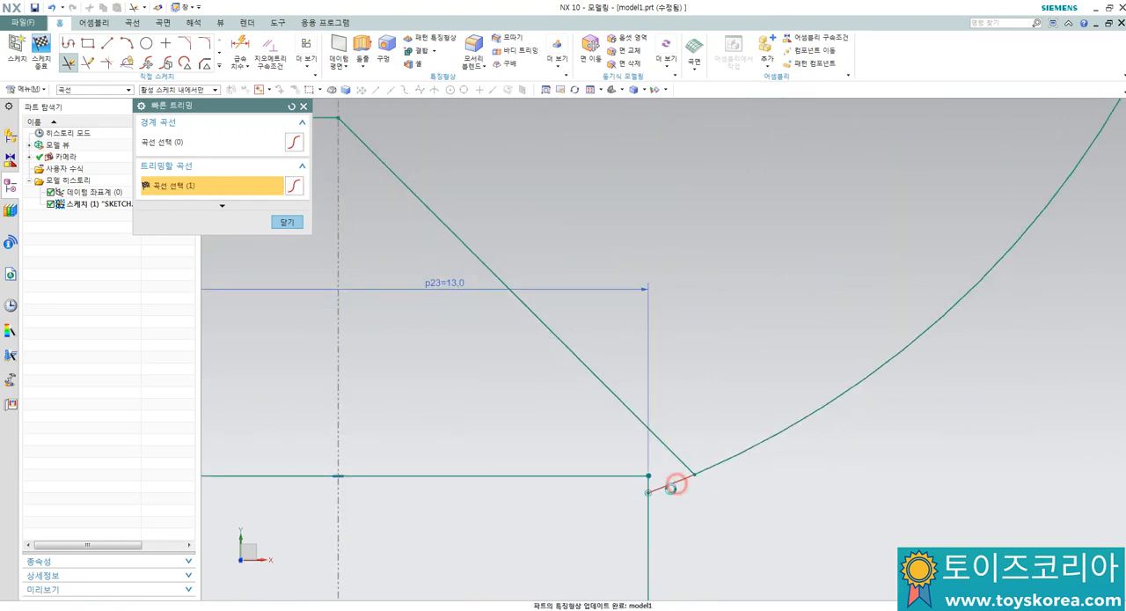
scroll(675, 484, "down", 5)
left_click(286, 224)
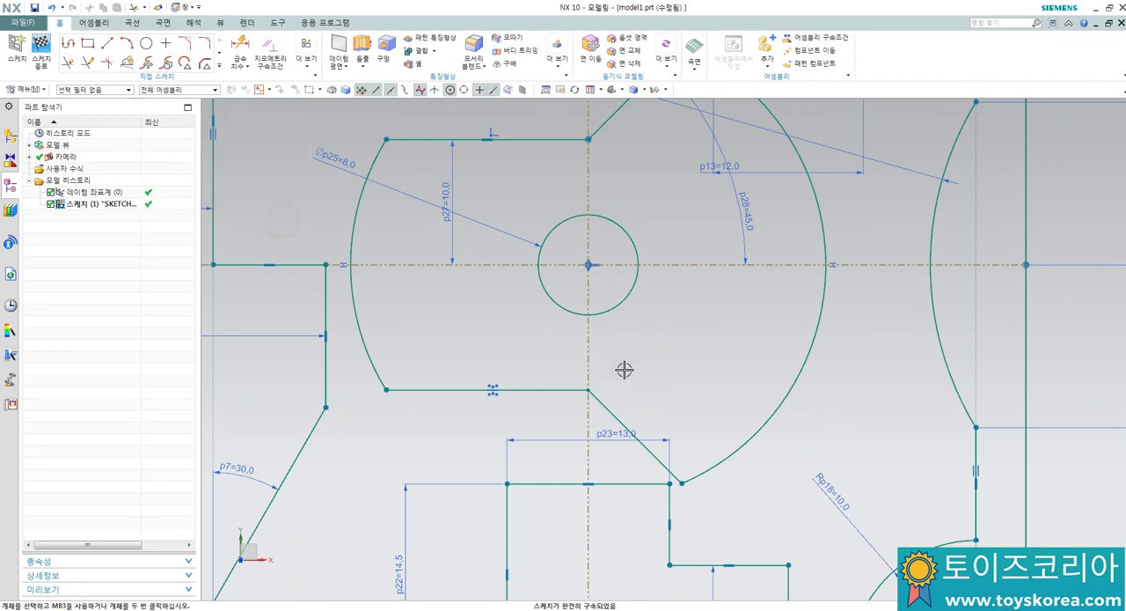
Step: Examine the whole sketch and the corner where the inner profile's left arc meets its upper horizontal line
scroll(625, 373, "down", 5)
scroll(642, 317, "up", 1)
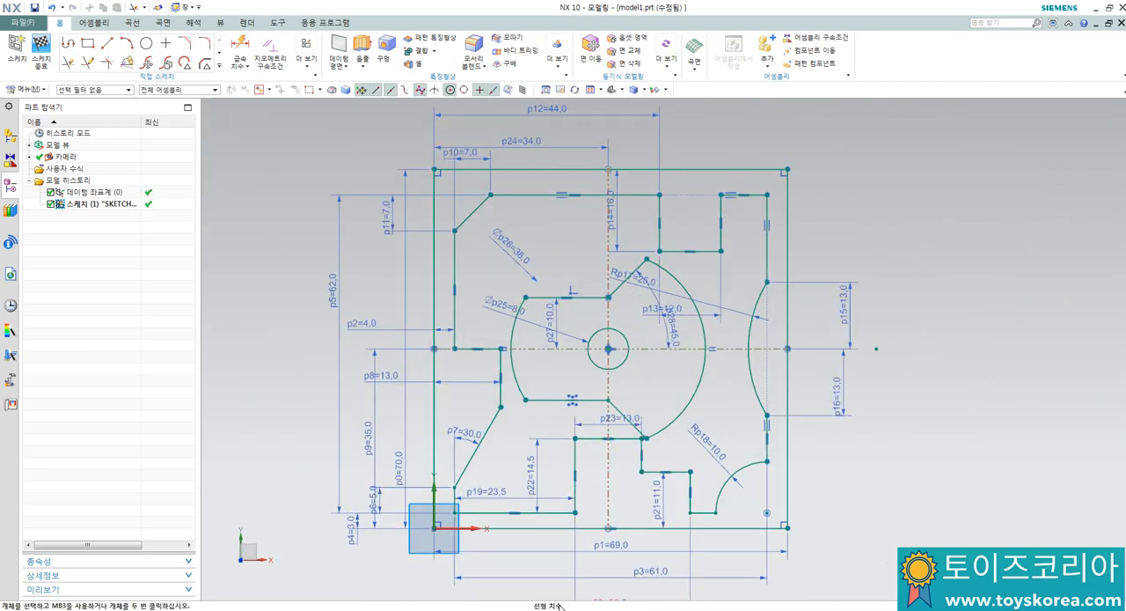
scroll(533, 572, "down", 2)
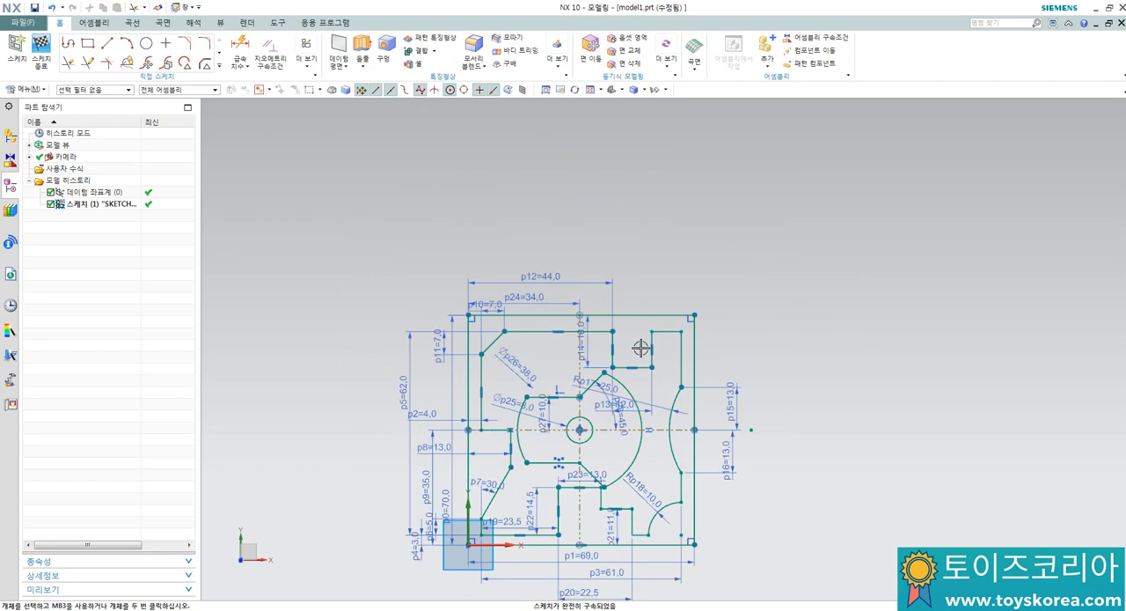
scroll(576, 404, "up", 2)
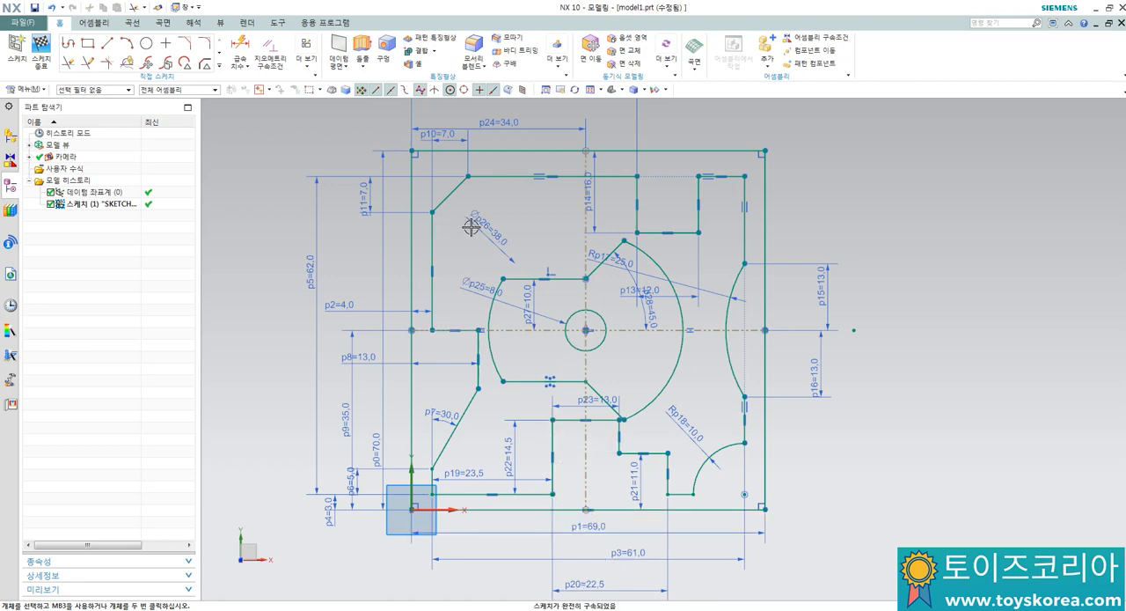
scroll(509, 245, "up", 1)
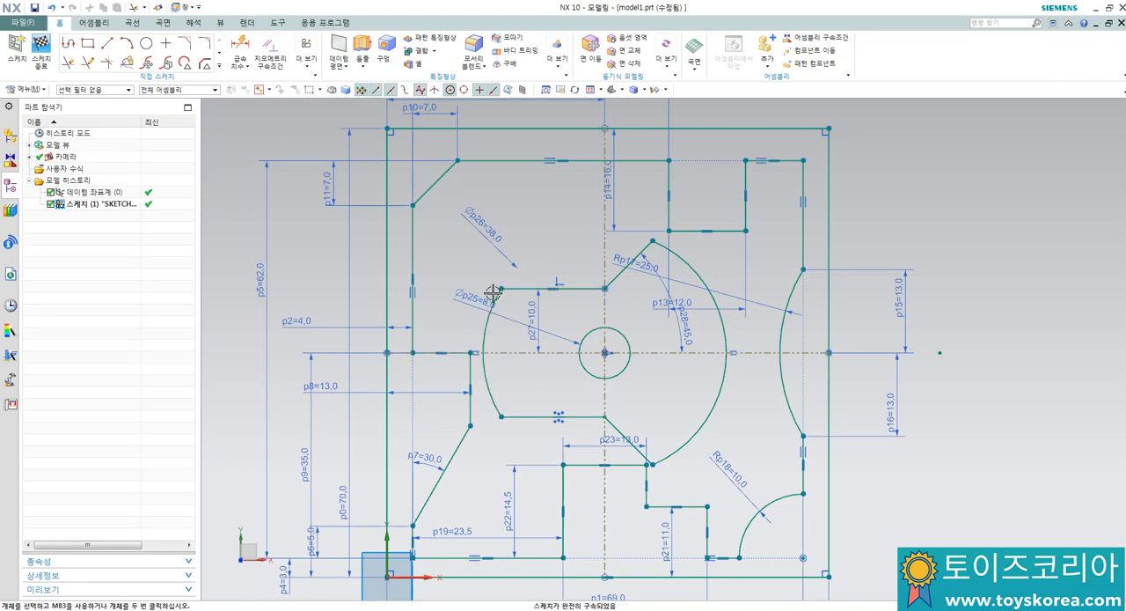
scroll(493, 292, "down", 5)
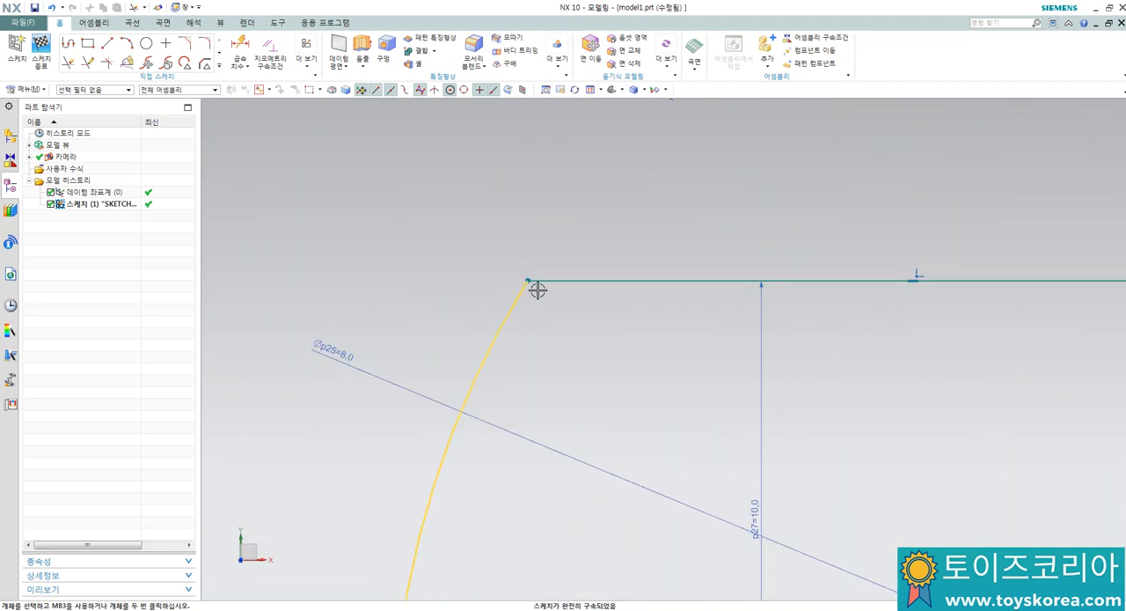
scroll(523, 280, "up", 4)
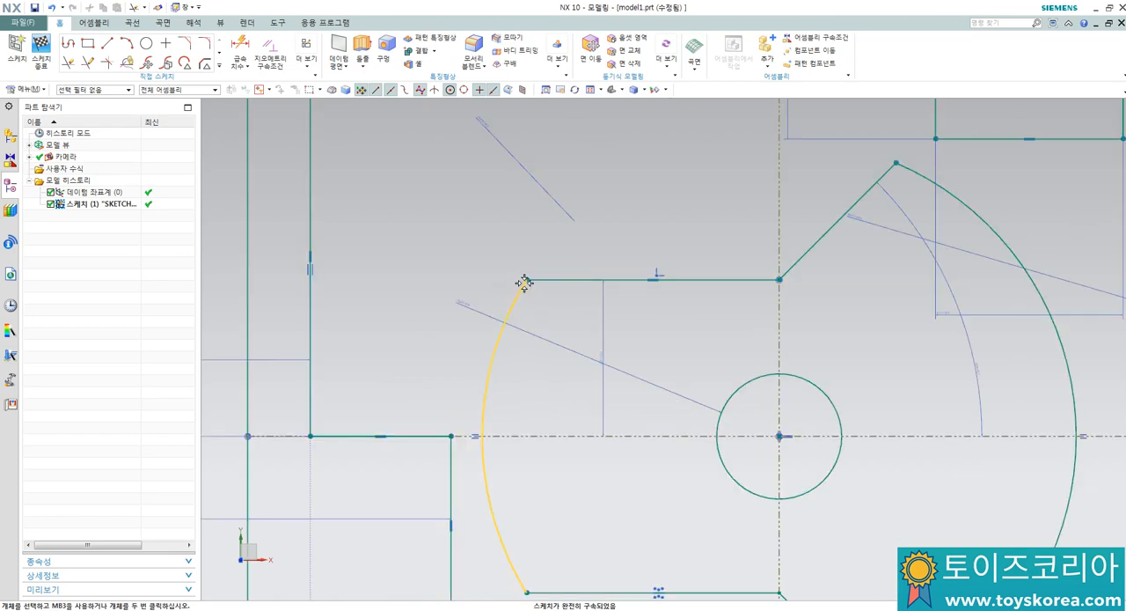
scroll(528, 286, "down", 4)
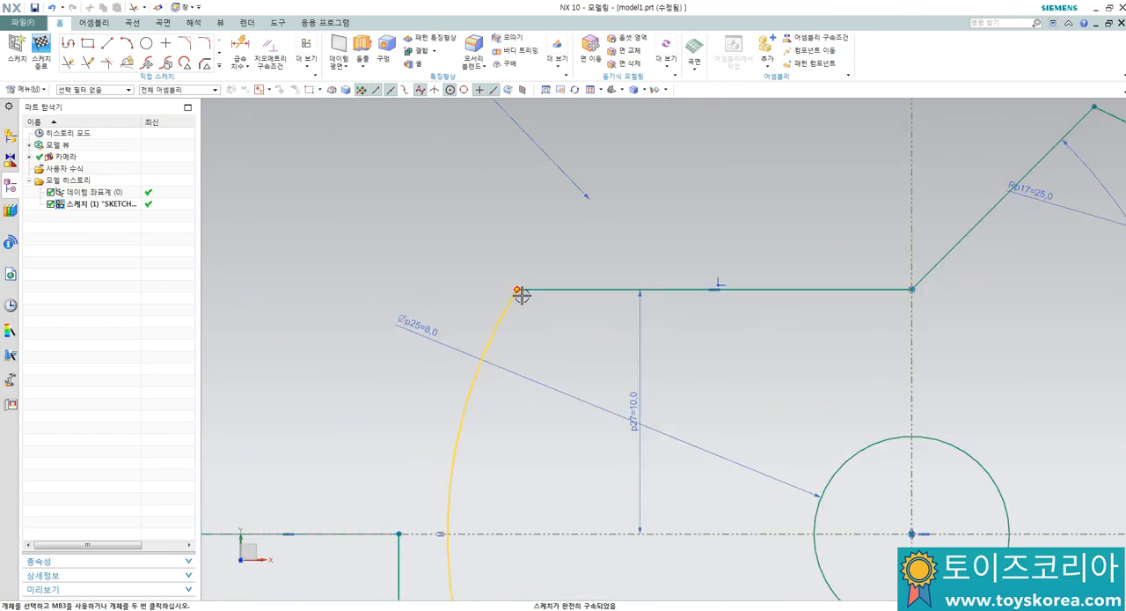
scroll(521, 292, "up", 3)
scroll(517, 295, "down", 3)
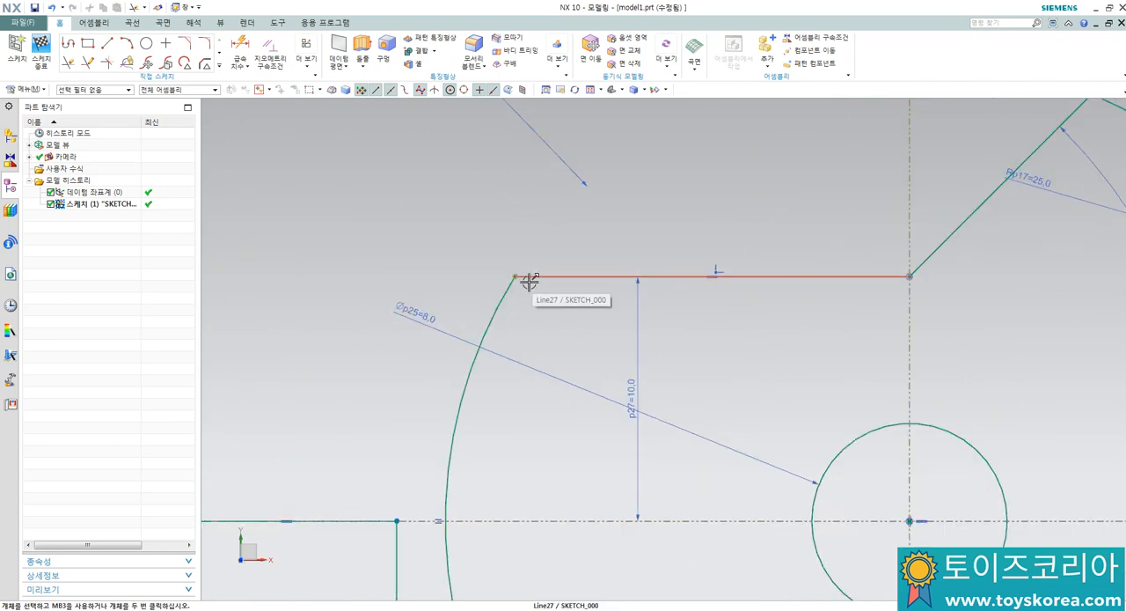
scroll(525, 278, "up", 1)
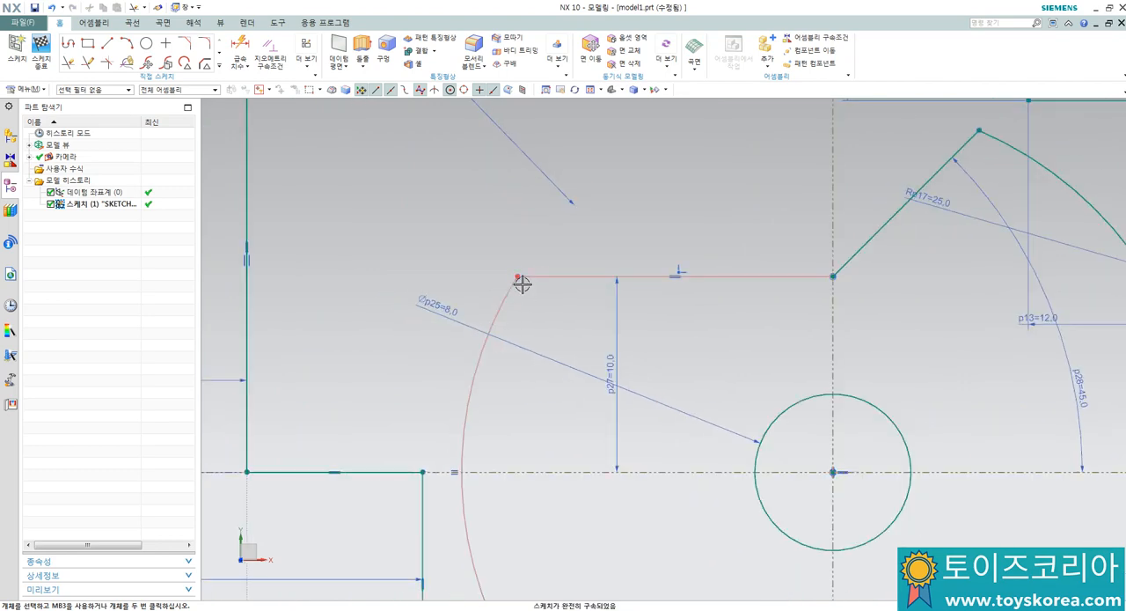
scroll(518, 280, "up", 4)
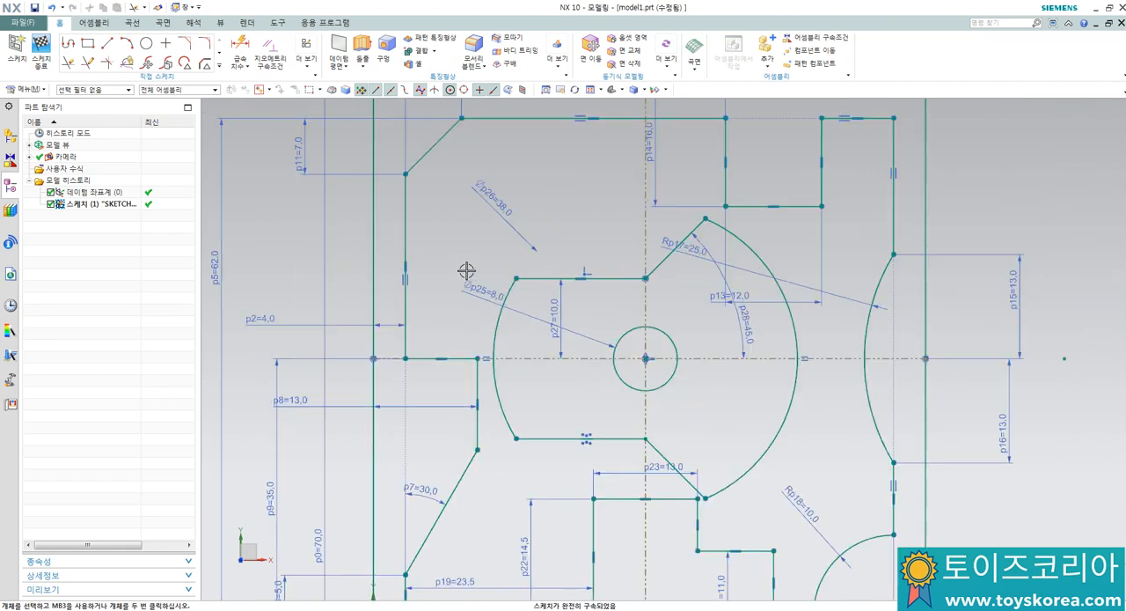
scroll(472, 267, "up", 4)
scroll(432, 287, "down", 3)
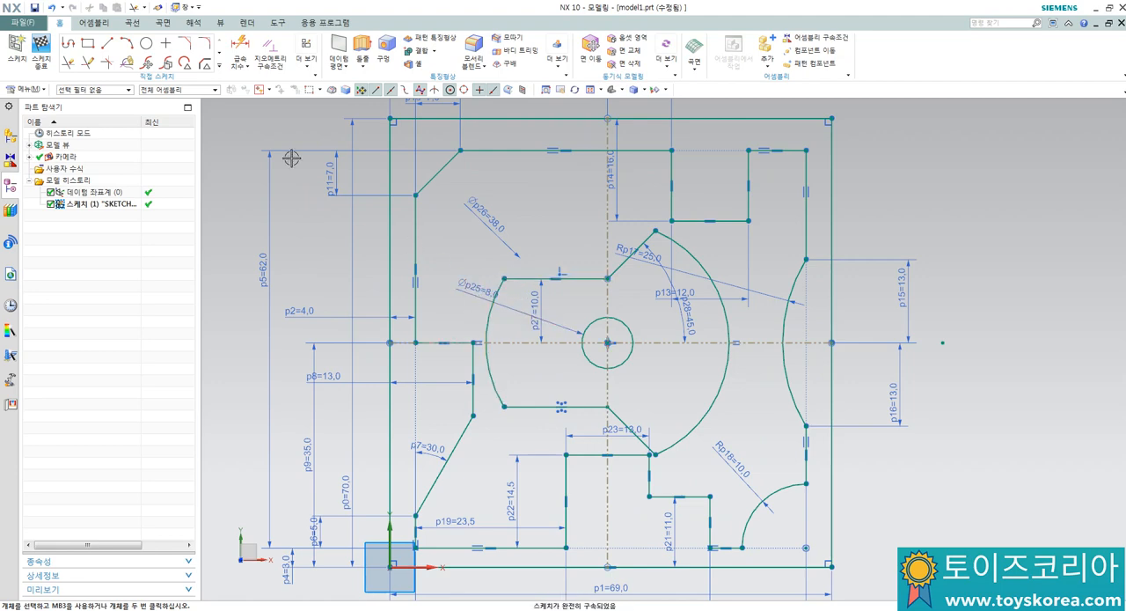
Step: Finish the sketch containing the outer rectangle, the stepped contour and the inner profile
left_click(41, 44)
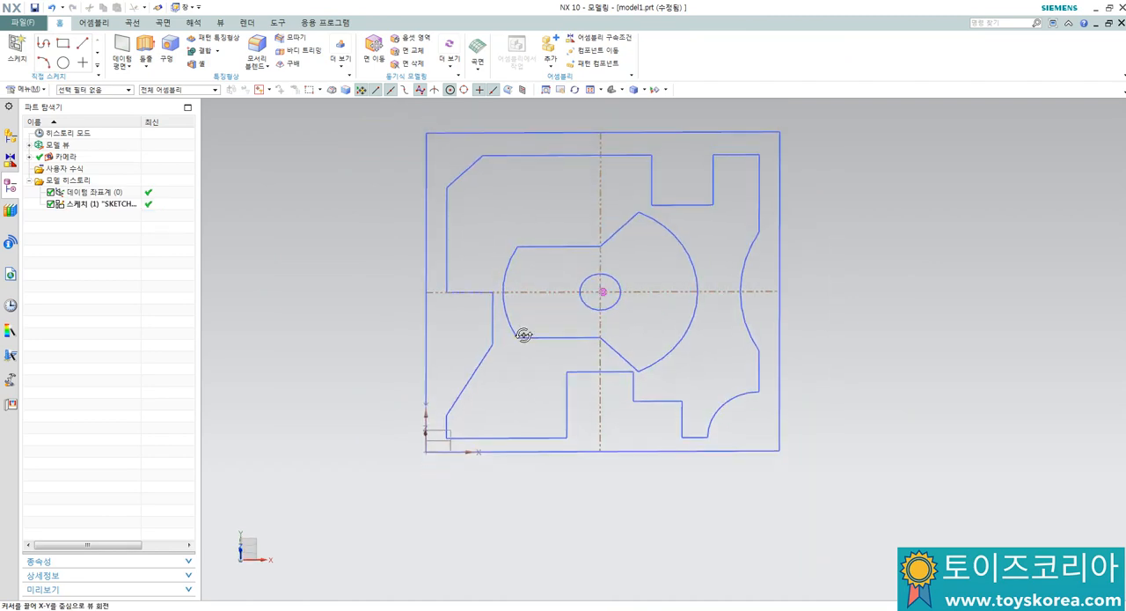
mouse_move(522, 327)
middle_mouse_down()
mouse_move(492, 290)
mouse_move(493, 320)
mouse_move(519, 328)
middle_mouse_up()
scroll(519, 328, "up", 1)
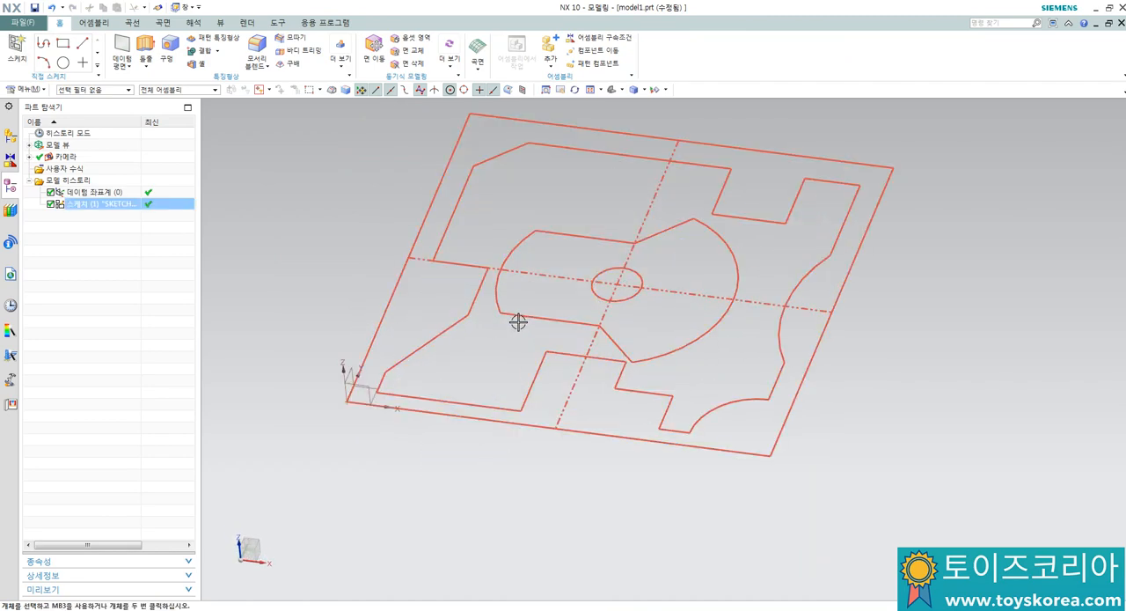
middle_click_drag(499, 290, 485, 315, "shift")
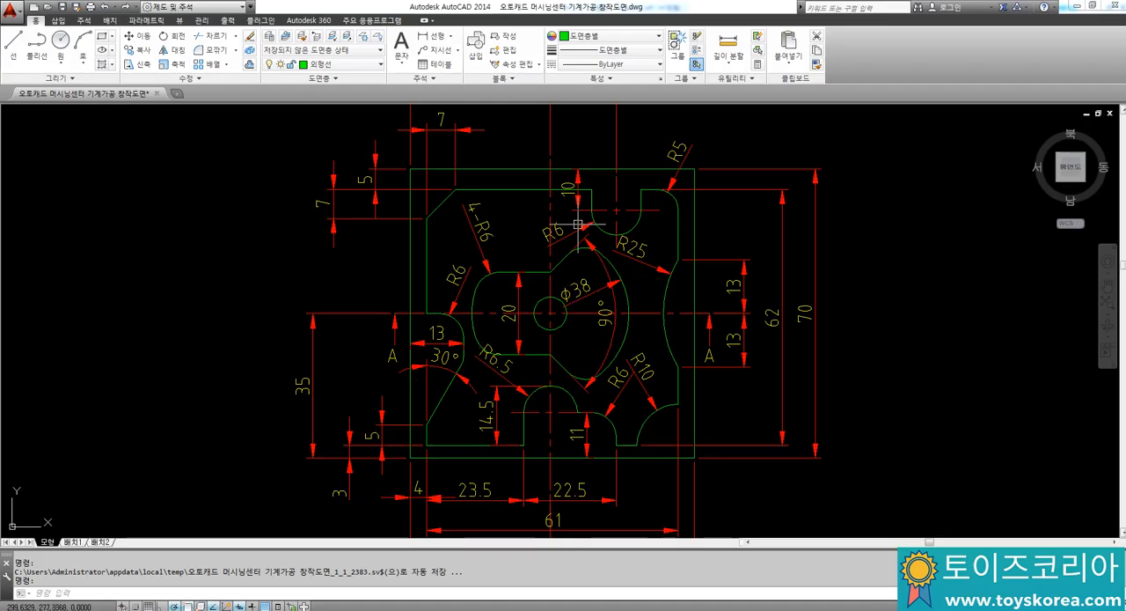
Step: Switch to the AutoCAD drawing, examine the height and depth dimensions in Section A-A, and return to NX
mouse_move(592, 498)
middle_mouse_down()
mouse_move(592, 324)
mouse_move(557, 137)
middle_mouse_up()
scroll(677, 292, "up", 3)
scroll(689, 346, "down", 3)
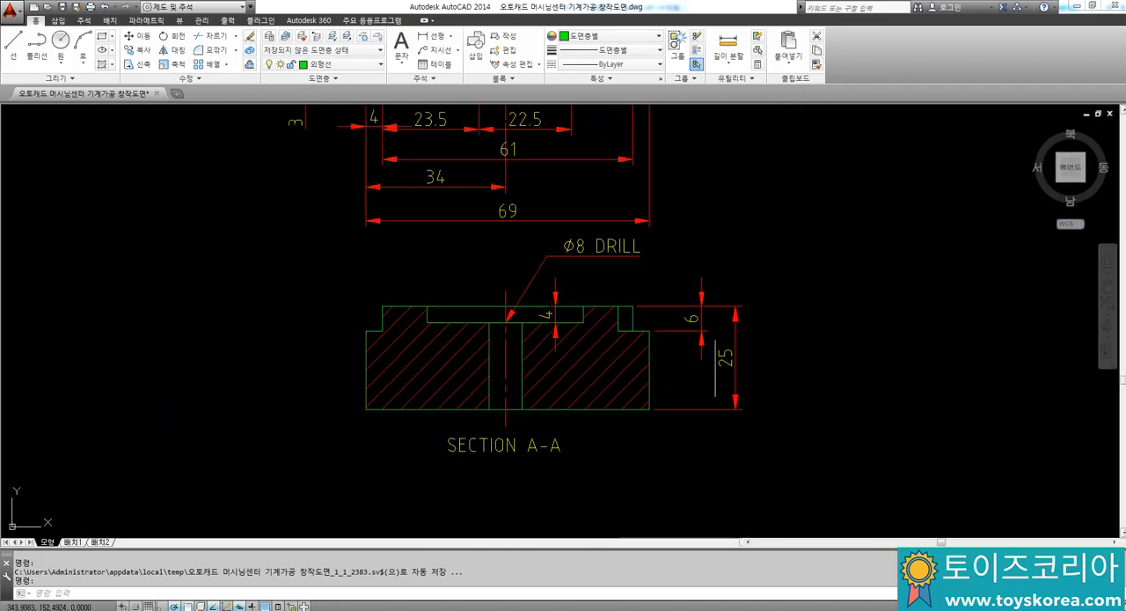
scroll(715, 367, "up", 2)
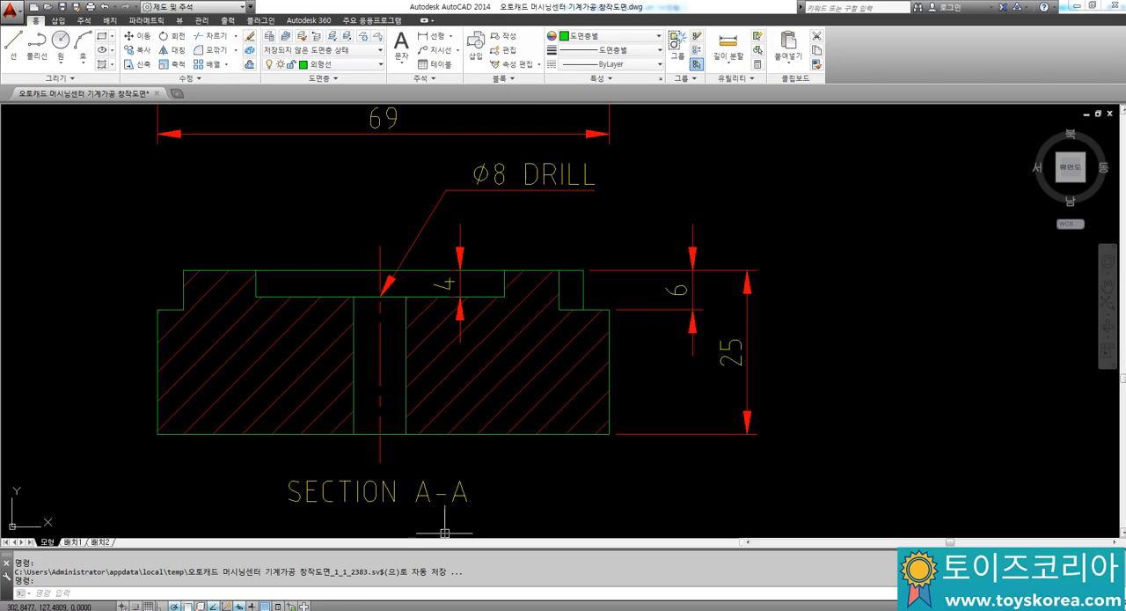
left_click(274, 605)
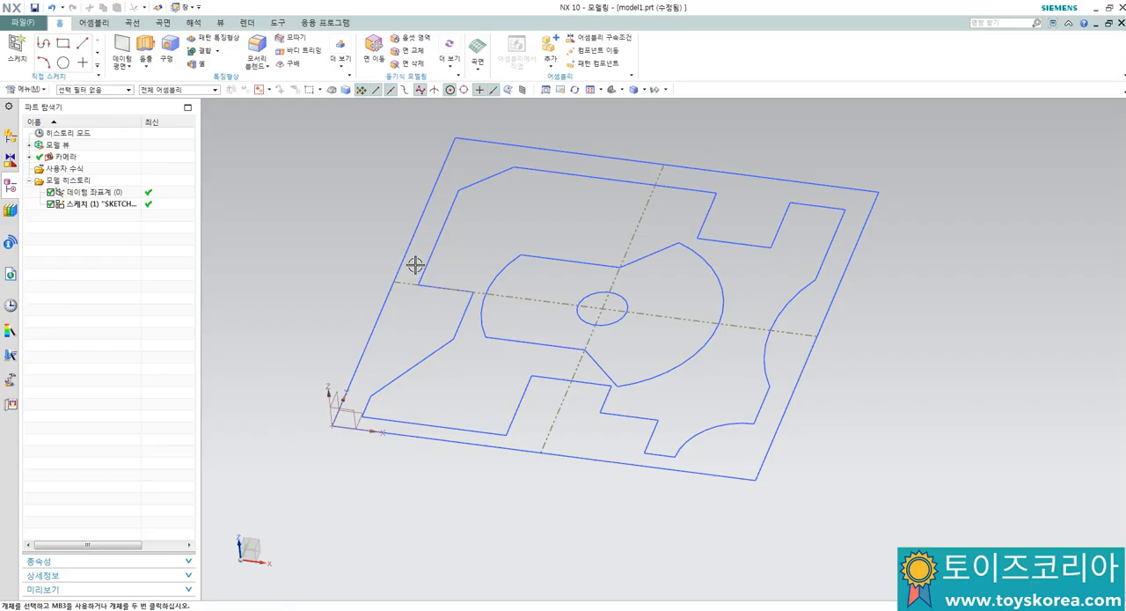
Step: Start an Extrude with the four connected lines of the sketch's outer rectangle as the section
mouse_move(415, 265)
middle_mouse_down()
mouse_move(396, 219)
mouse_move(409, 267)
middle_mouse_up()
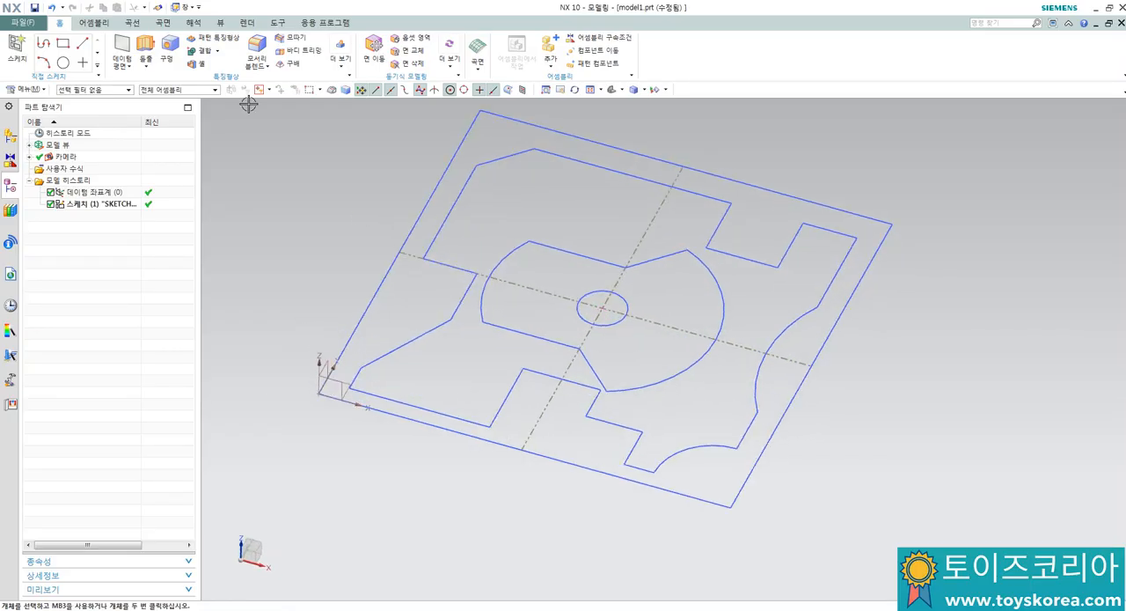
left_click(146, 44)
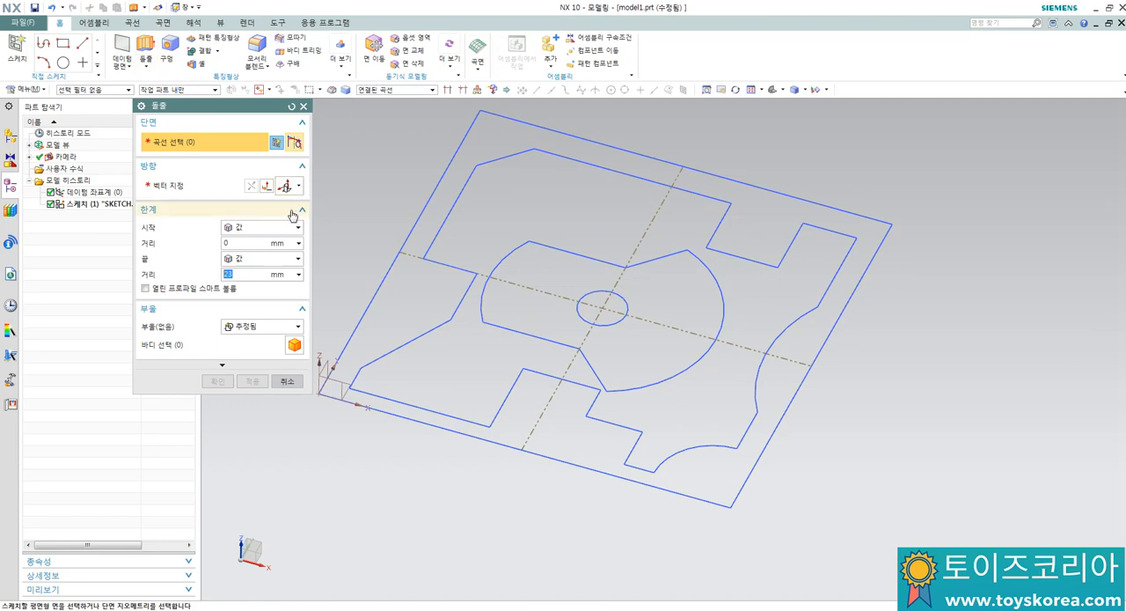
left_click(433, 435)
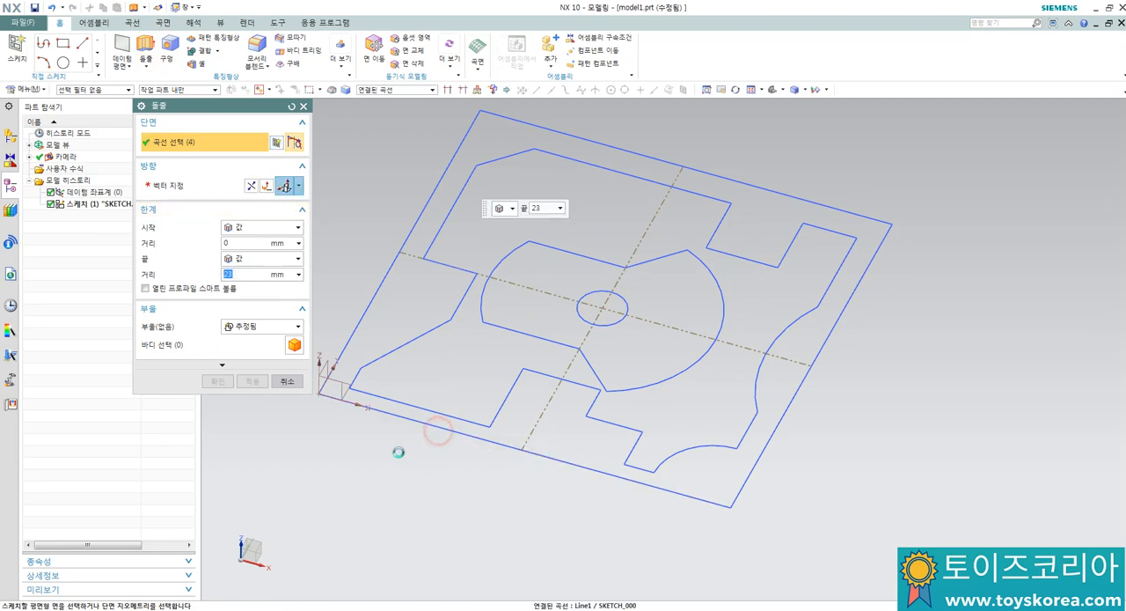
left_click(362, 405)
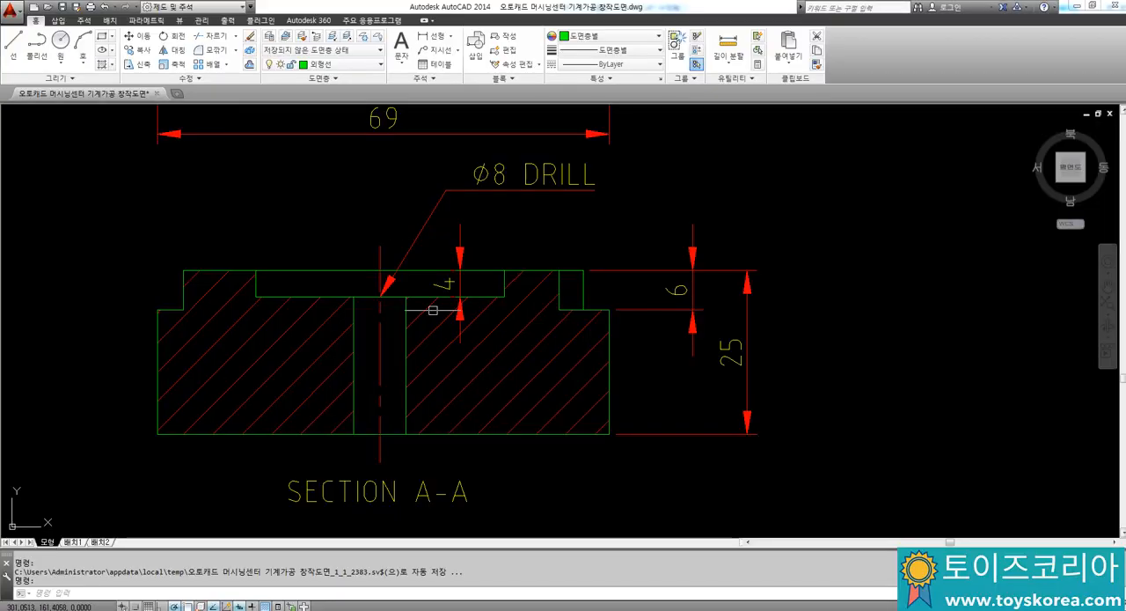
Step: Check the plan view and section dimensions in the AutoCAD drawing, then return to the NX extrusion
scroll(440, 291, "down", 3)
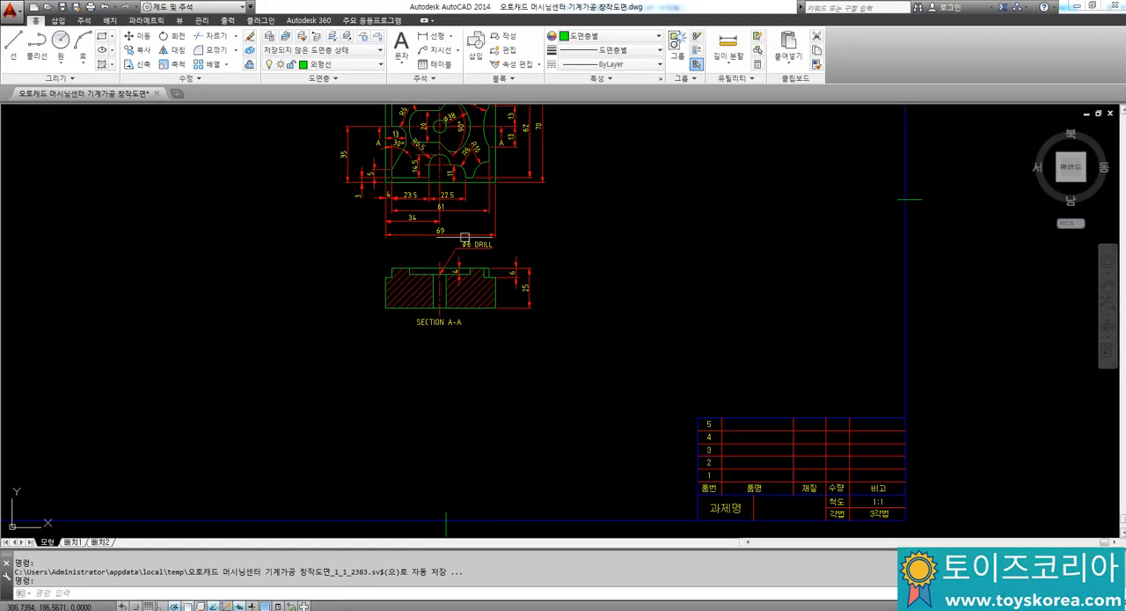
scroll(442, 283, "up", 5)
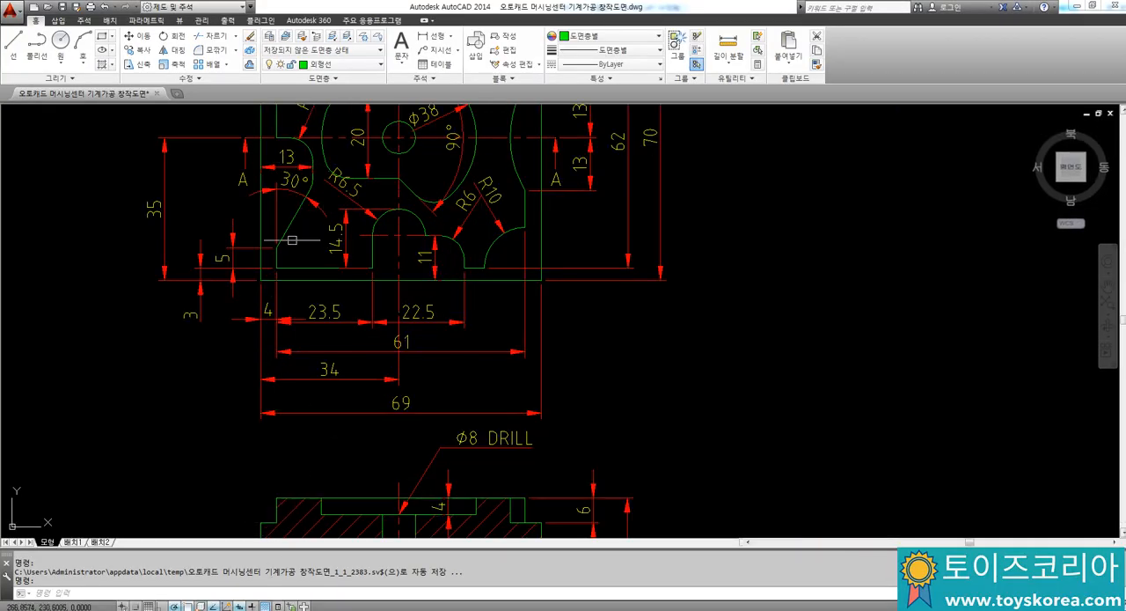
left_click(295, 609)
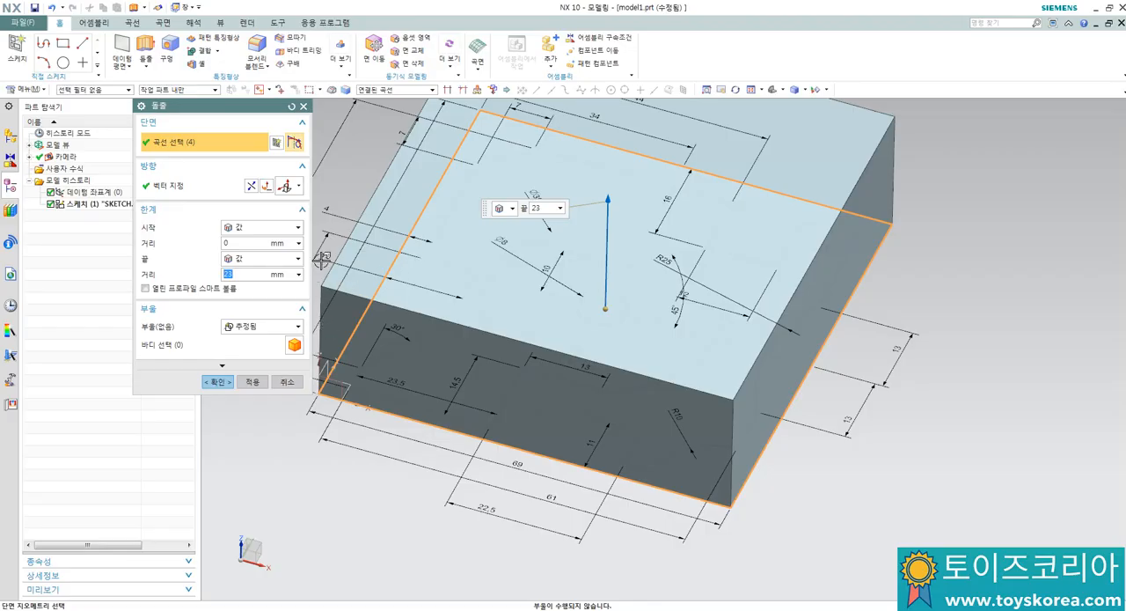
Step: Reverse the extrusion of the outer rectangle to point downward and create the base block from 6 mm to 25 mm
left_click(251, 187)
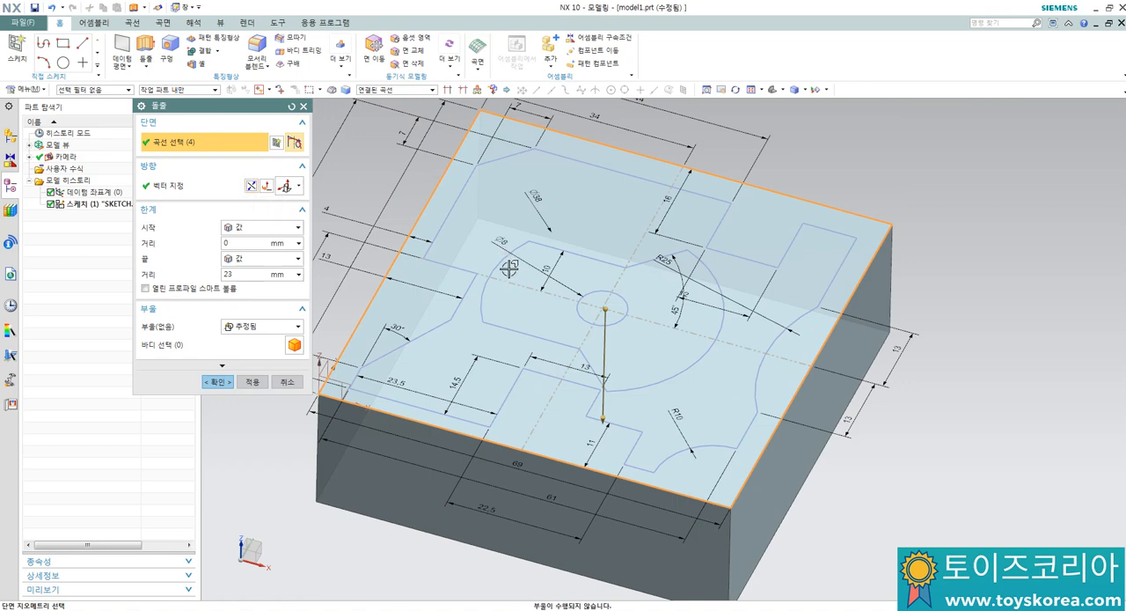
scroll(506, 288, "down", 1)
scroll(427, 347, "up", 2)
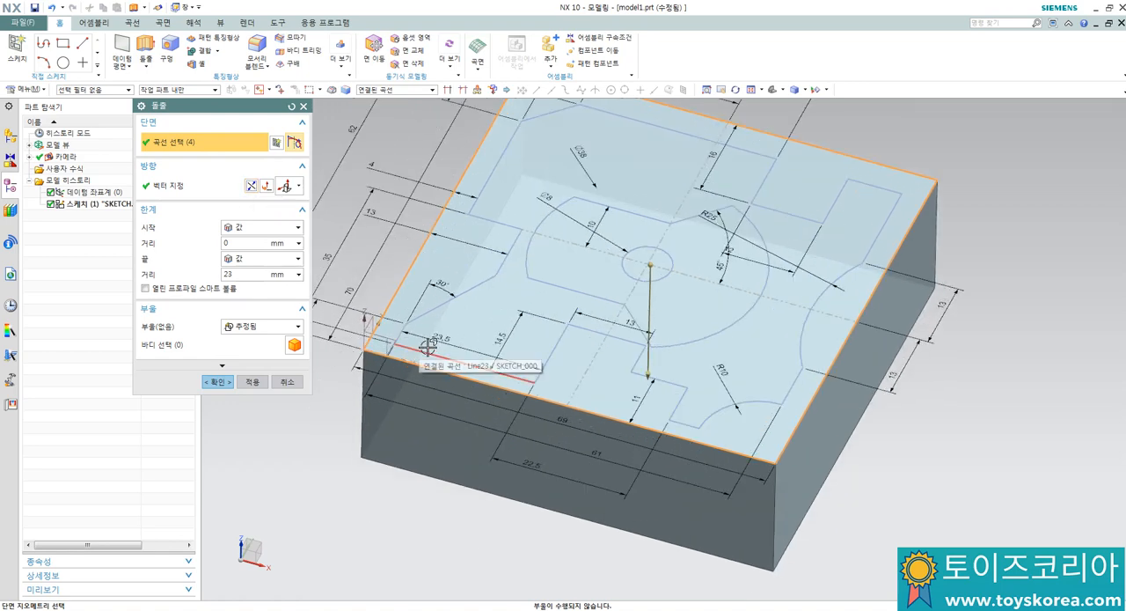
scroll(403, 359, "up", 1)
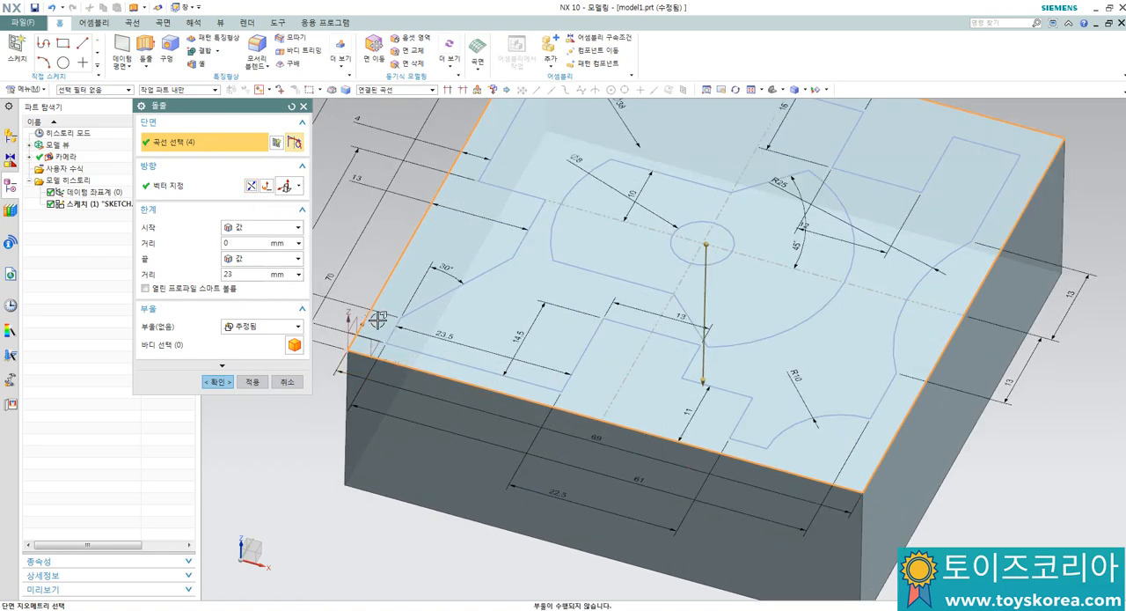
left_click(244, 244)
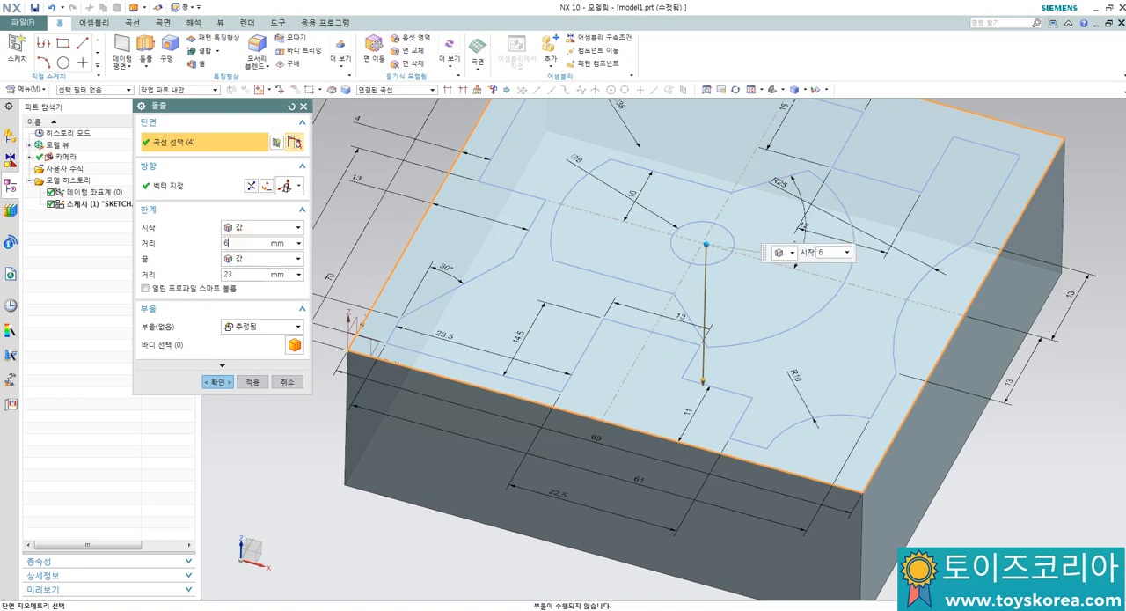
type("6")
key("Return")
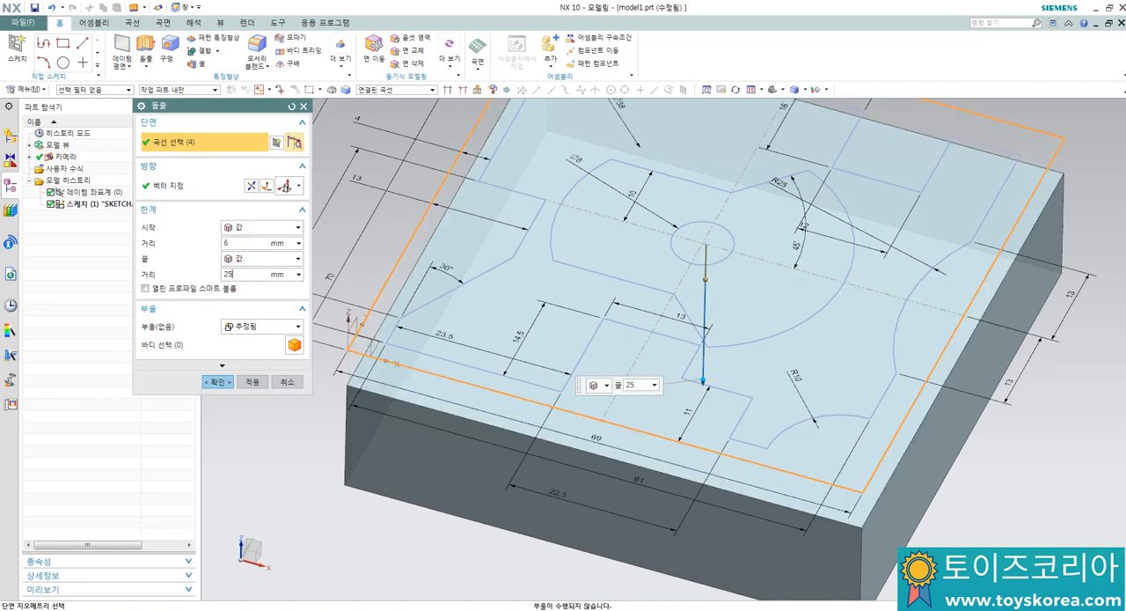
key("Return")
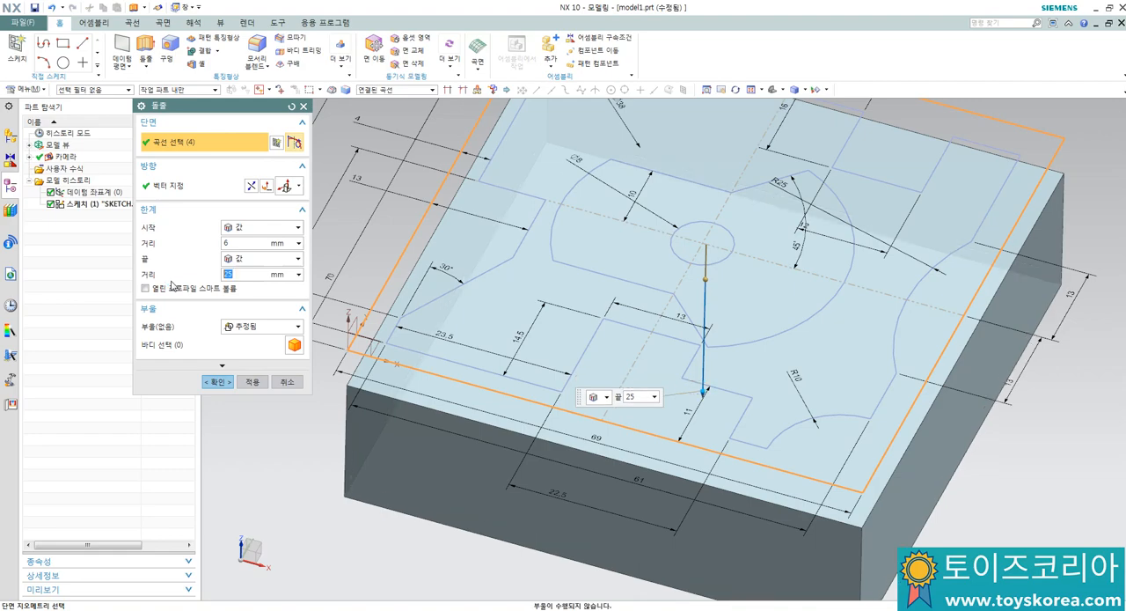
left_click(252, 384)
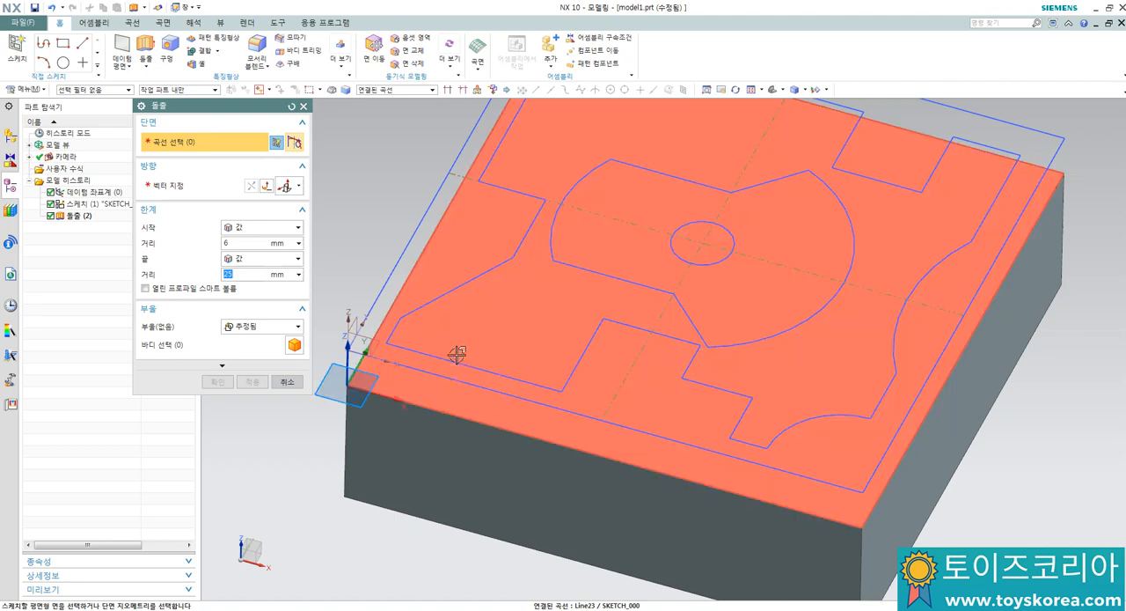
Step: Extrude the stepped contour downward from 0 to 6 mm and unite it with the base block
left_click(452, 361)
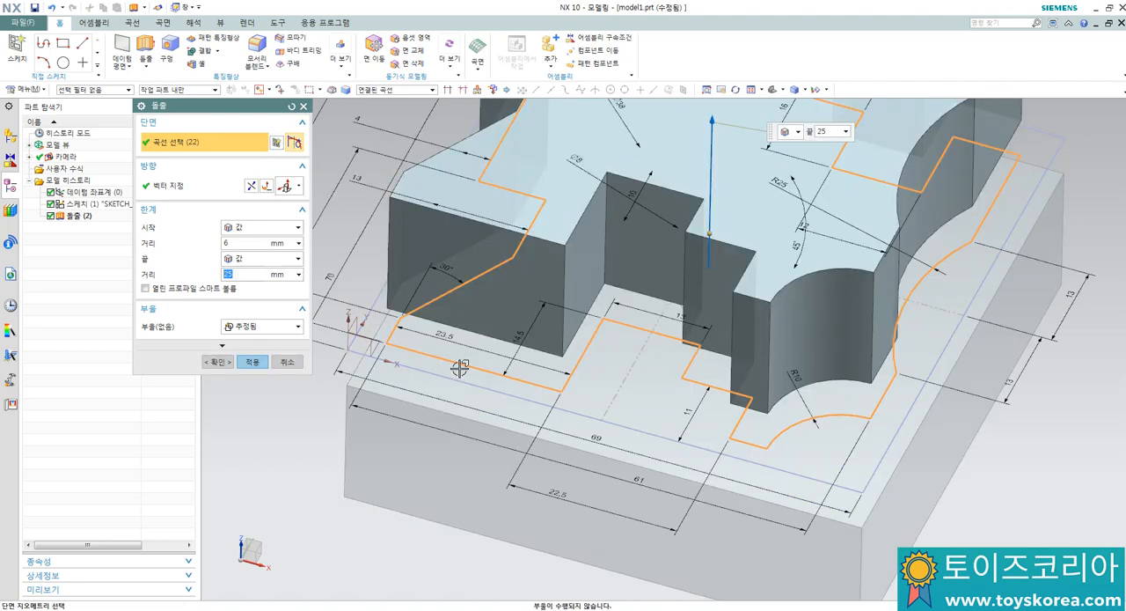
left_click(230, 243)
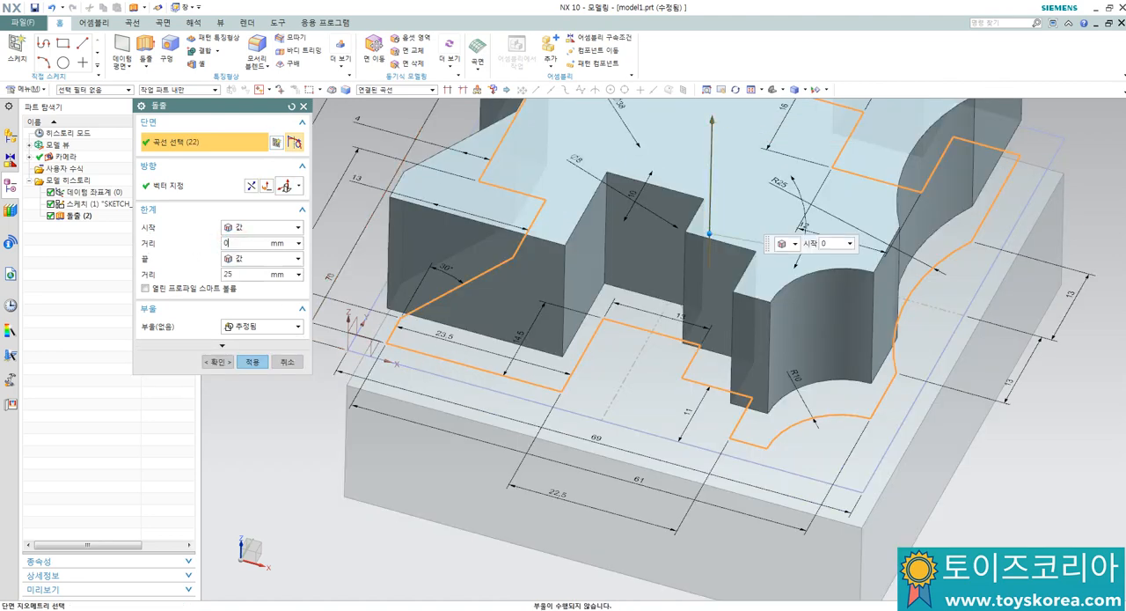
type("0")
key("Return")
left_click(237, 275)
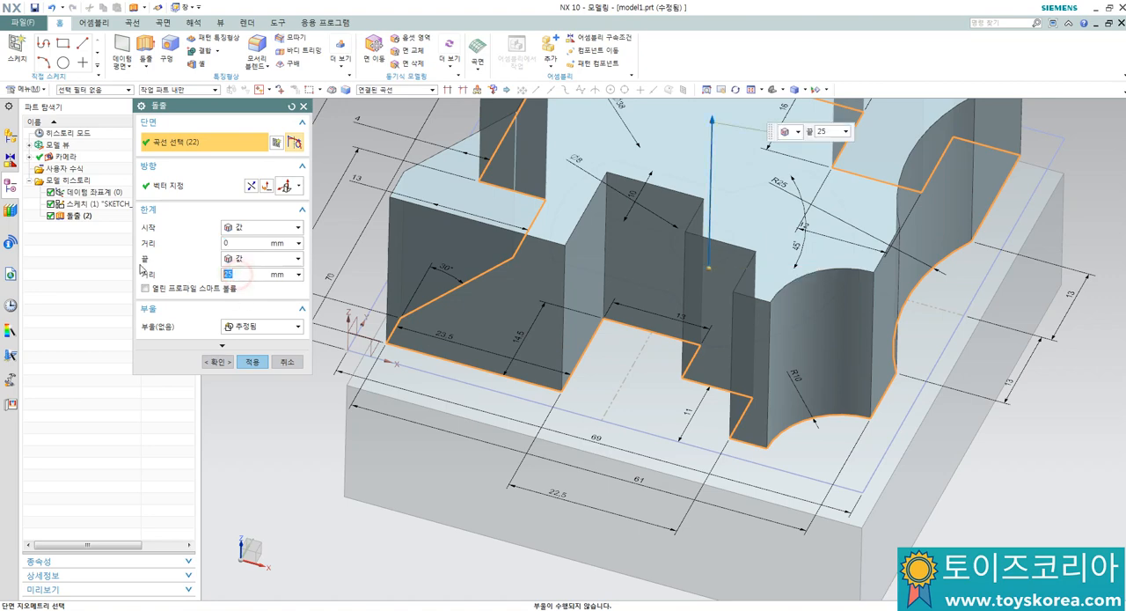
key("Return")
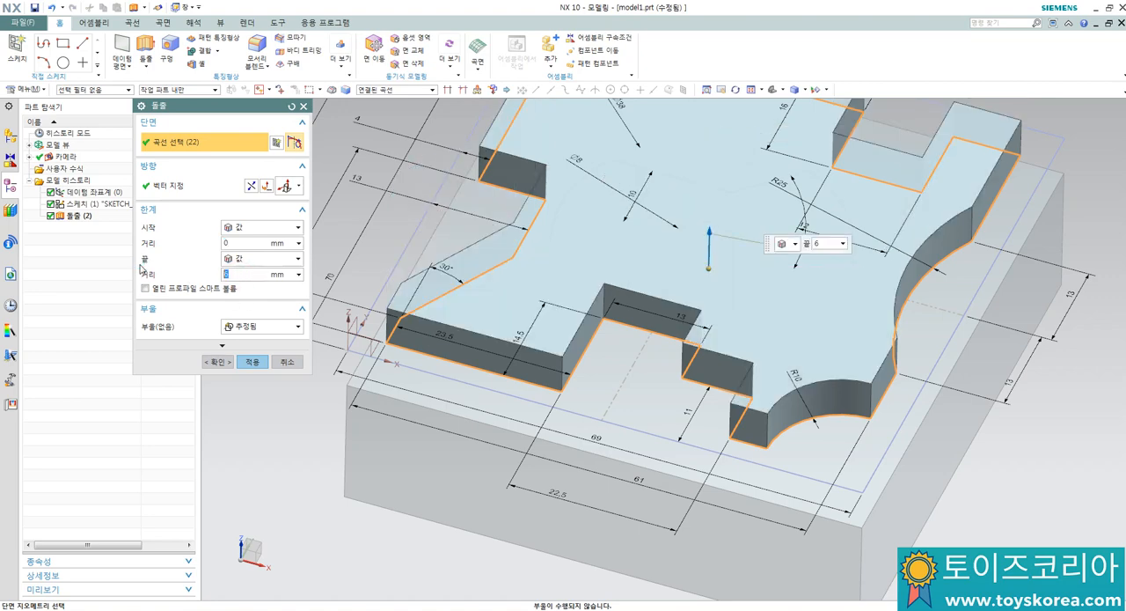
left_click(251, 186)
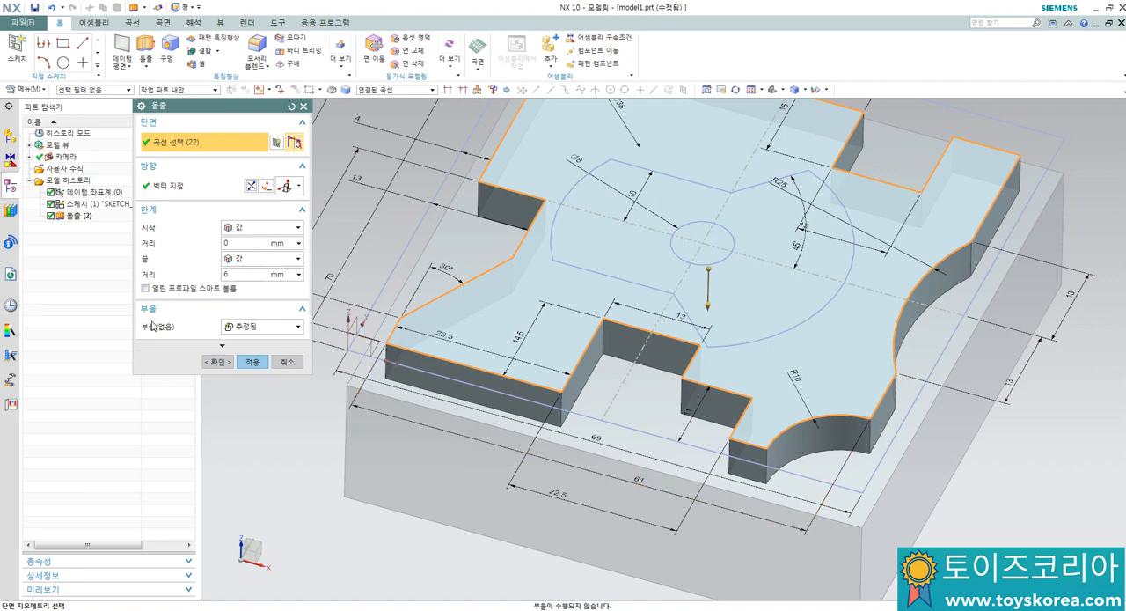
left_click(245, 326)
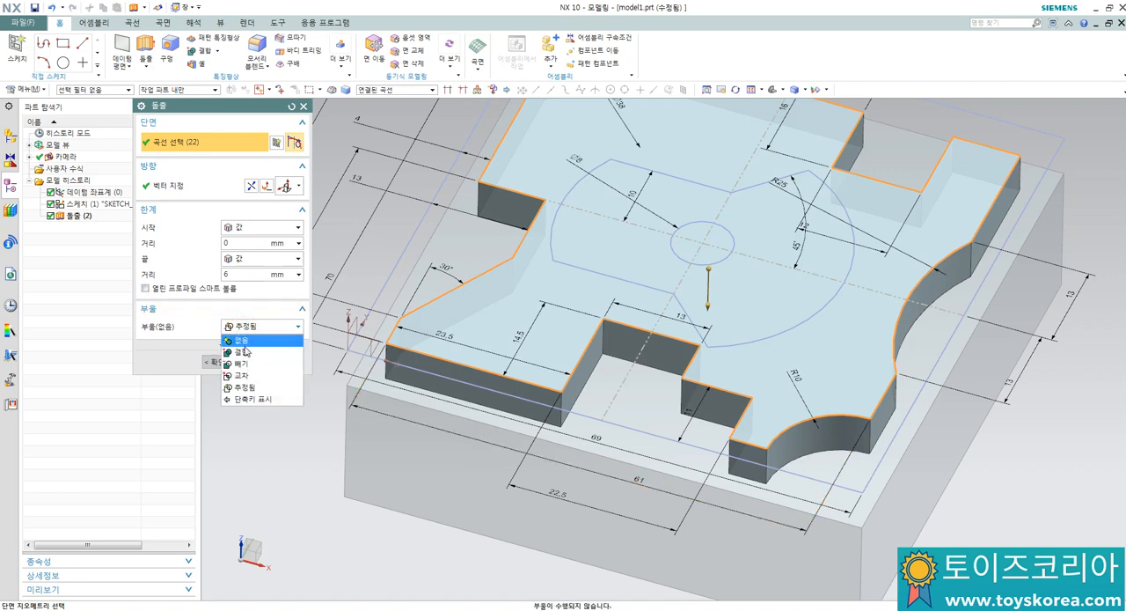
left_click(243, 352)
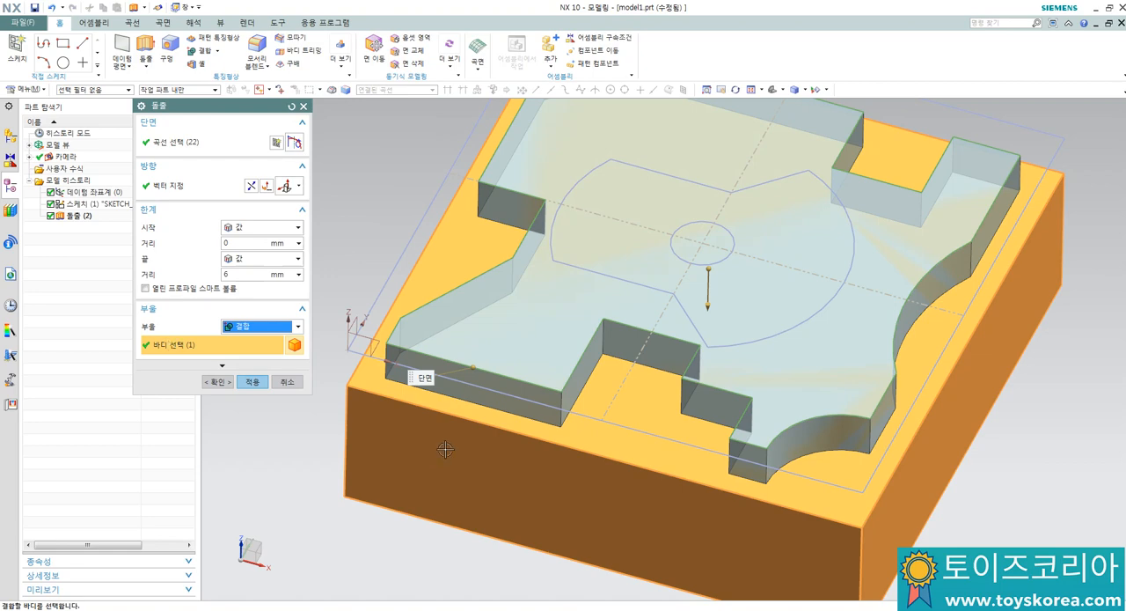
left_click(252, 383)
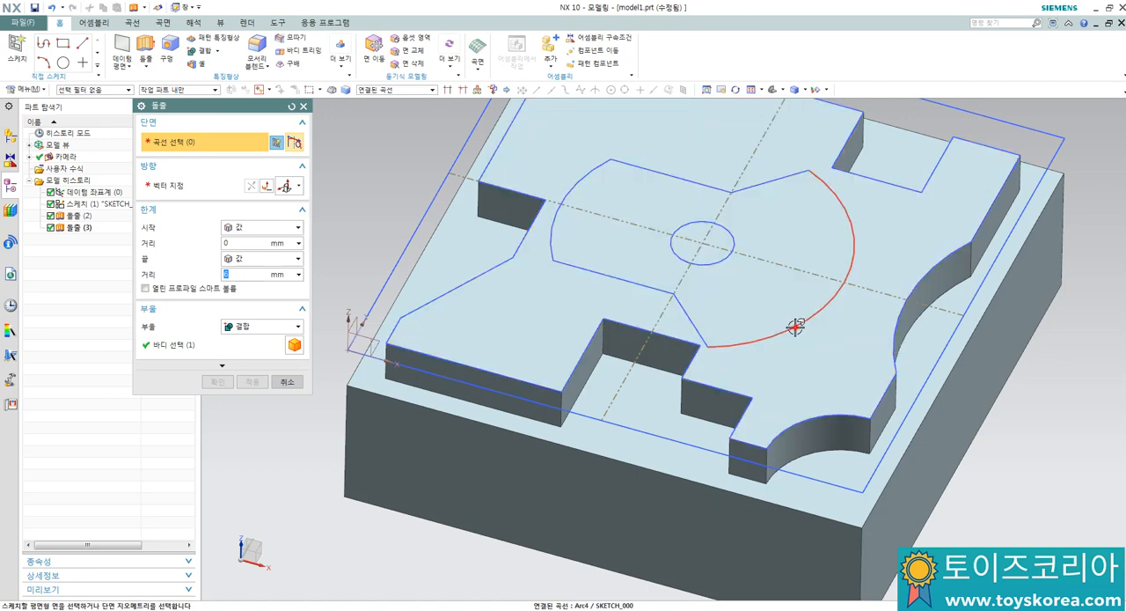
Step: Extrude the inner profile 4 mm downward and subtract it from the body as a pocket
left_click(794, 327)
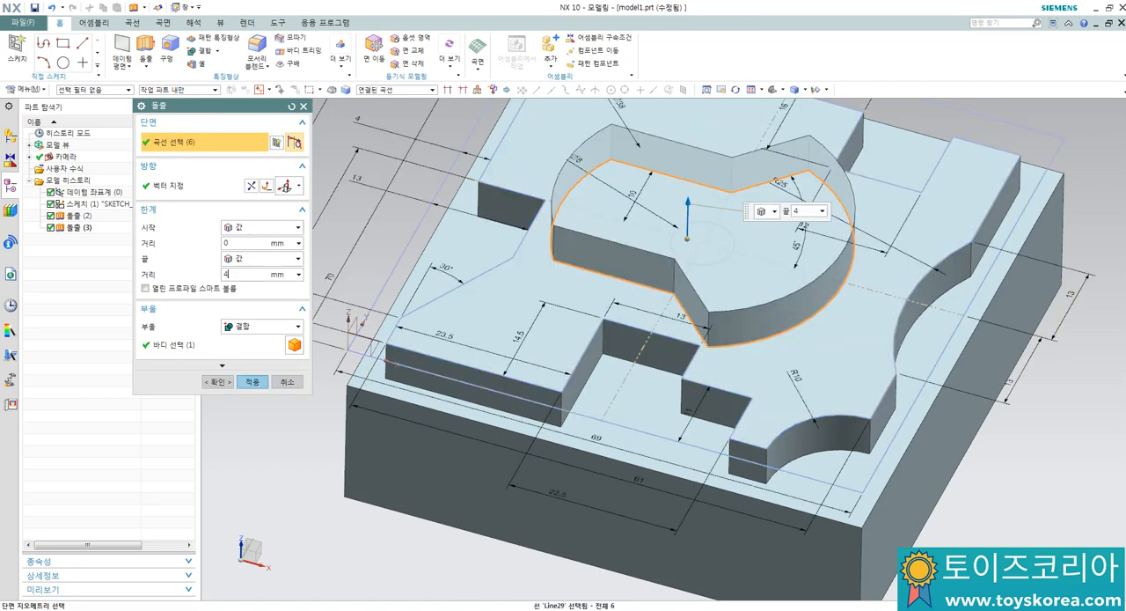
left_click(251, 186)
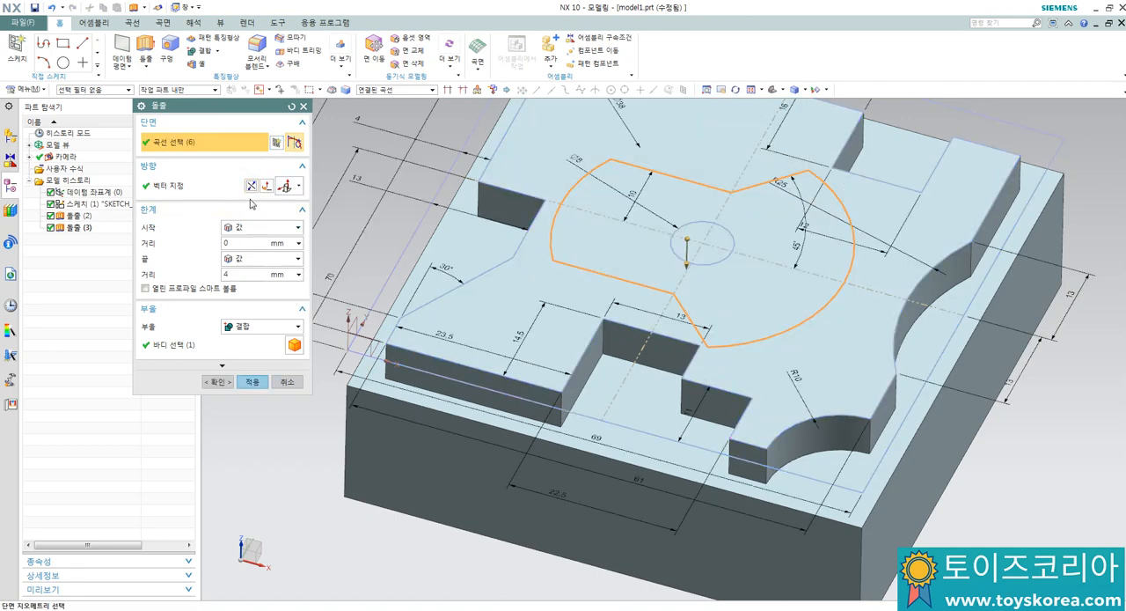
left_click(243, 326)
left_click(244, 363)
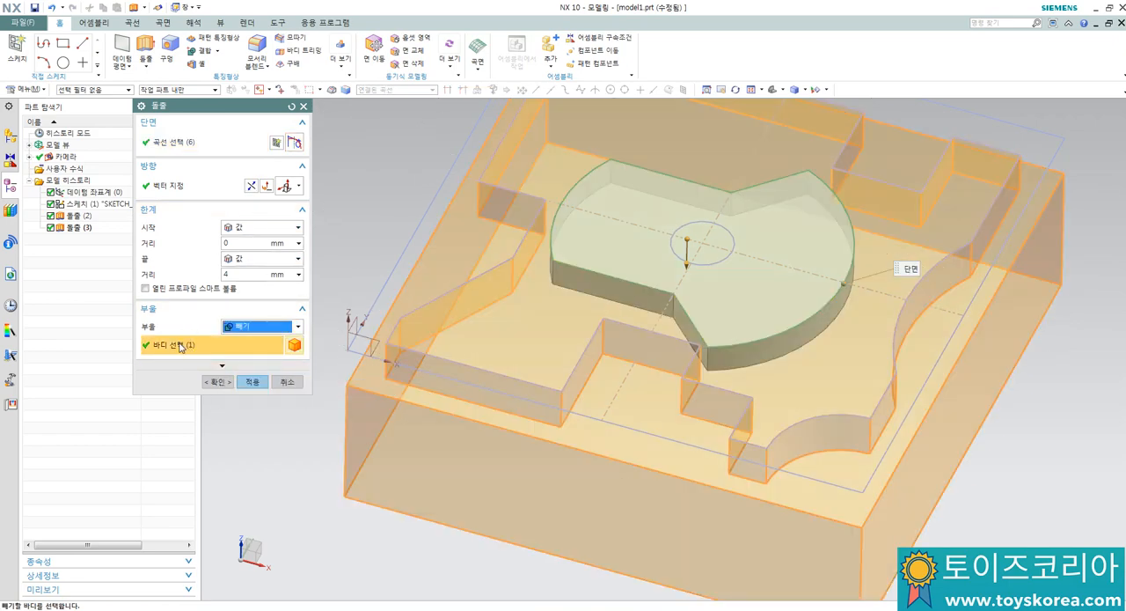
left_click(250, 382)
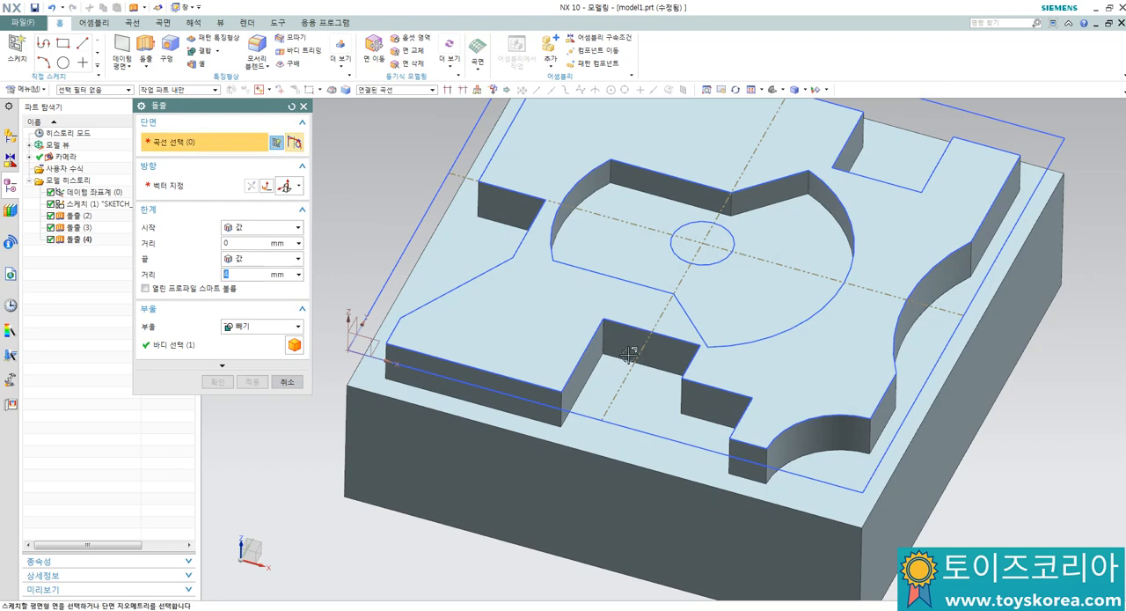
Step: Extrude the central circle 25 mm downward and subtract it from the body as a through hole
left_click(716, 260)
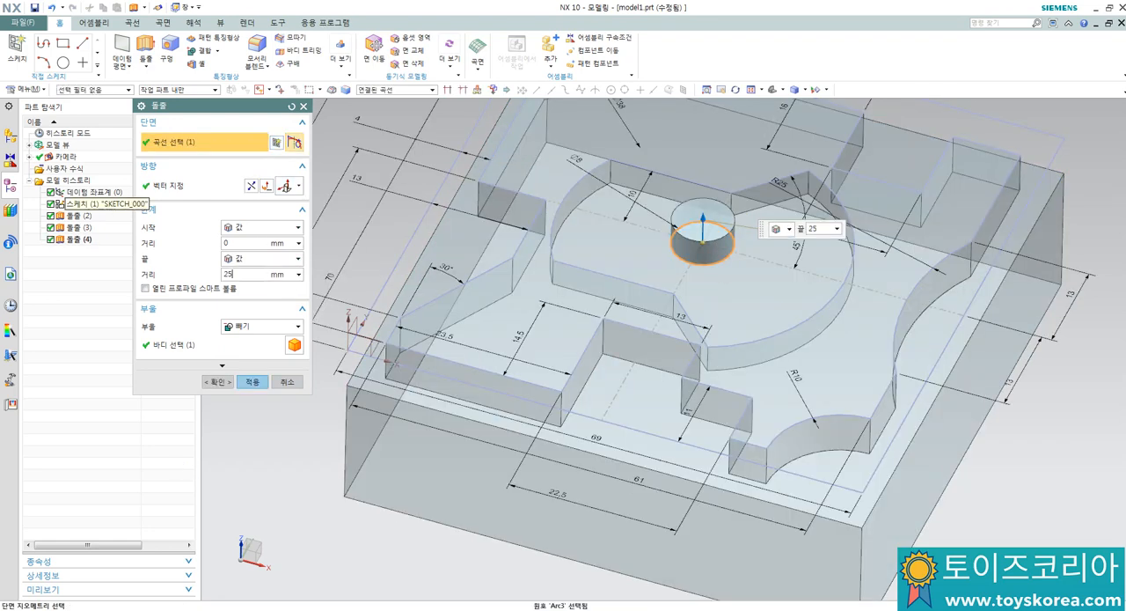
key("Return")
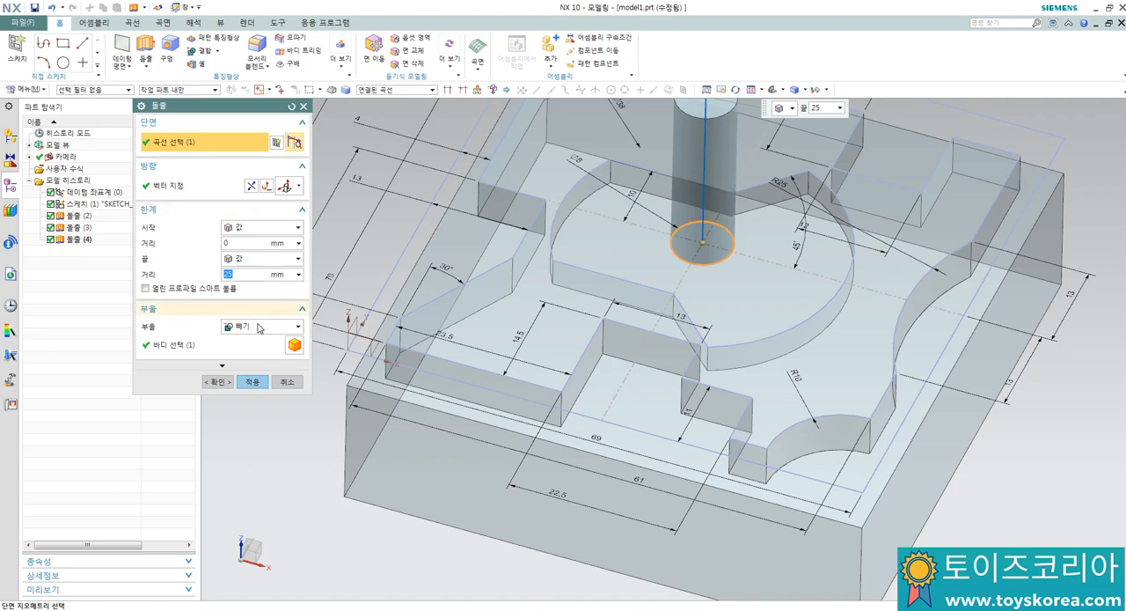
left_click(252, 185)
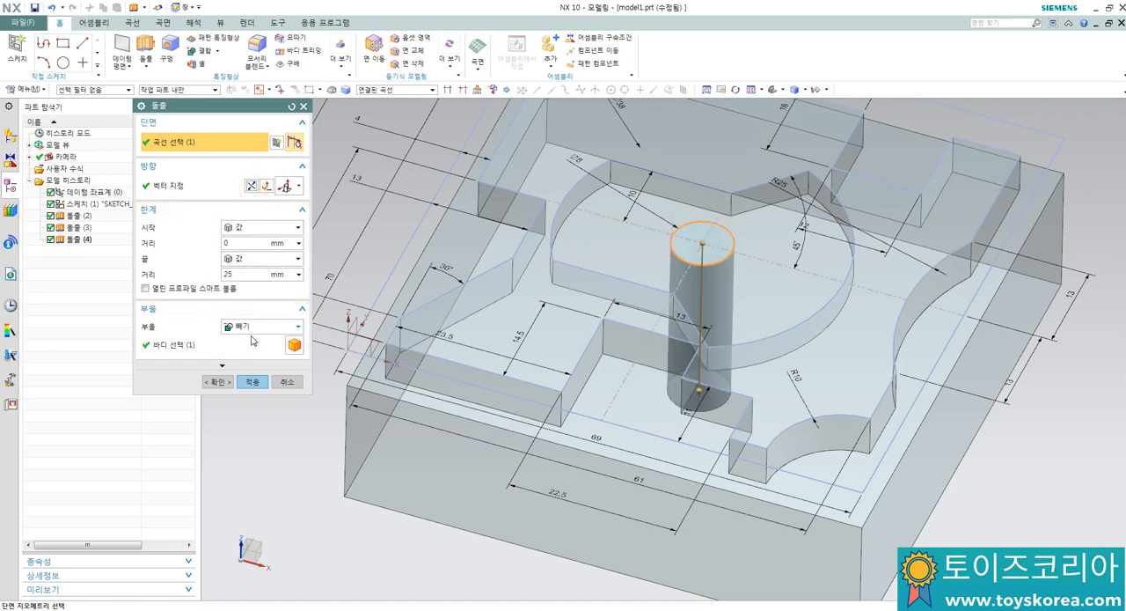
left_click(217, 384)
Step: Edge-blend the two vertical corner edges of the recess on the raised contour's left side with a 6 mm radius
middle_click_drag(525, 359, 613, 340)
left_click(573, 327)
scroll(563, 308, "up", 1)
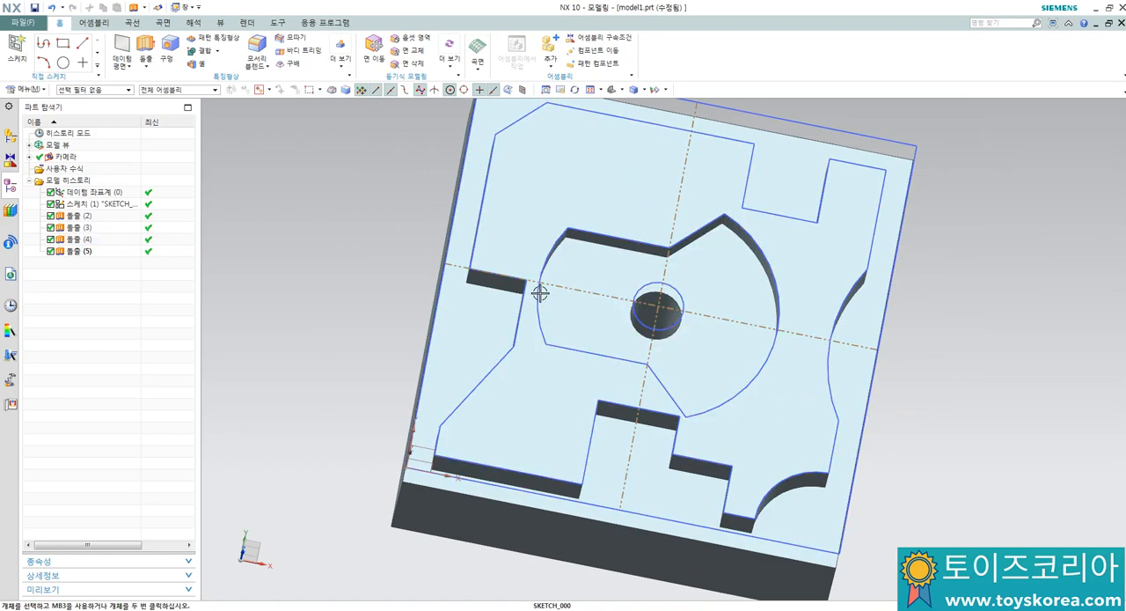
middle_click_drag(539, 293, 654, 335)
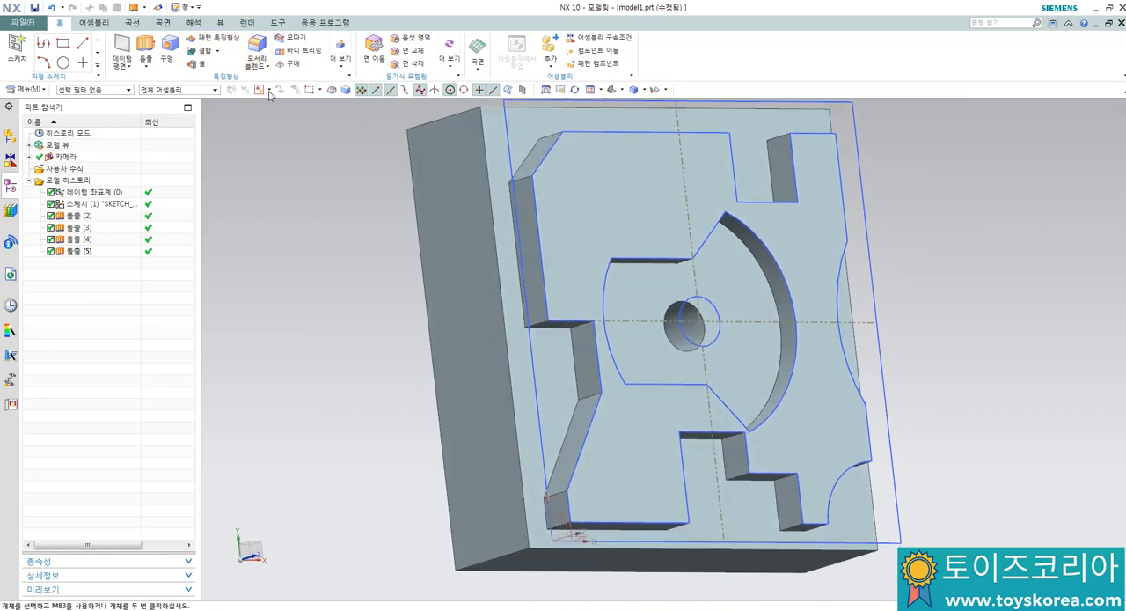
scroll(387, 229, "down", 1)
scroll(458, 281, "up", 4)
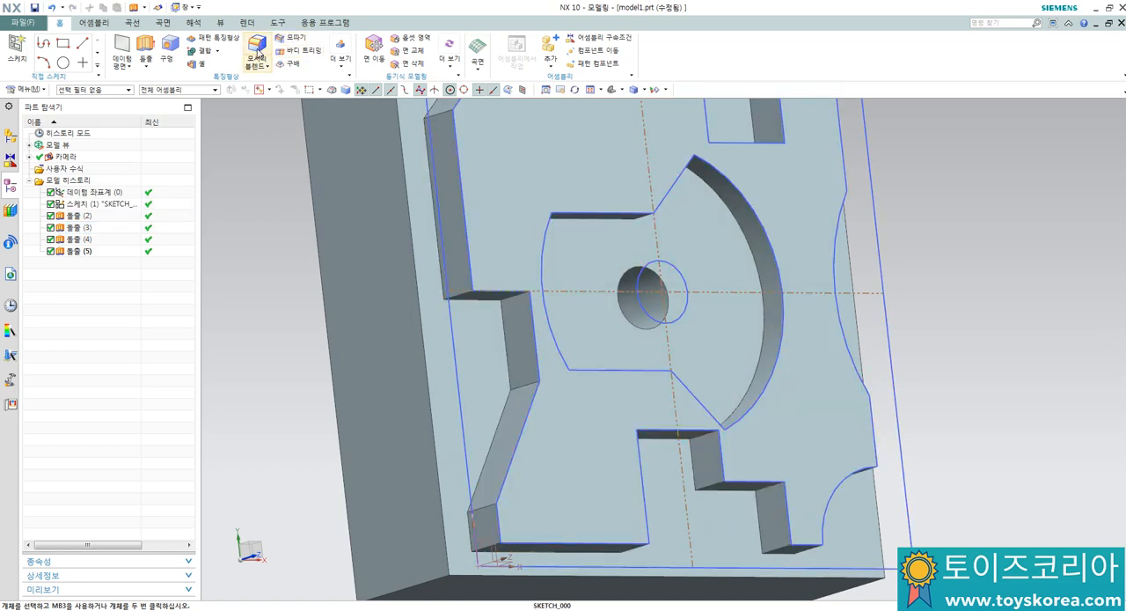
left_click(256, 55)
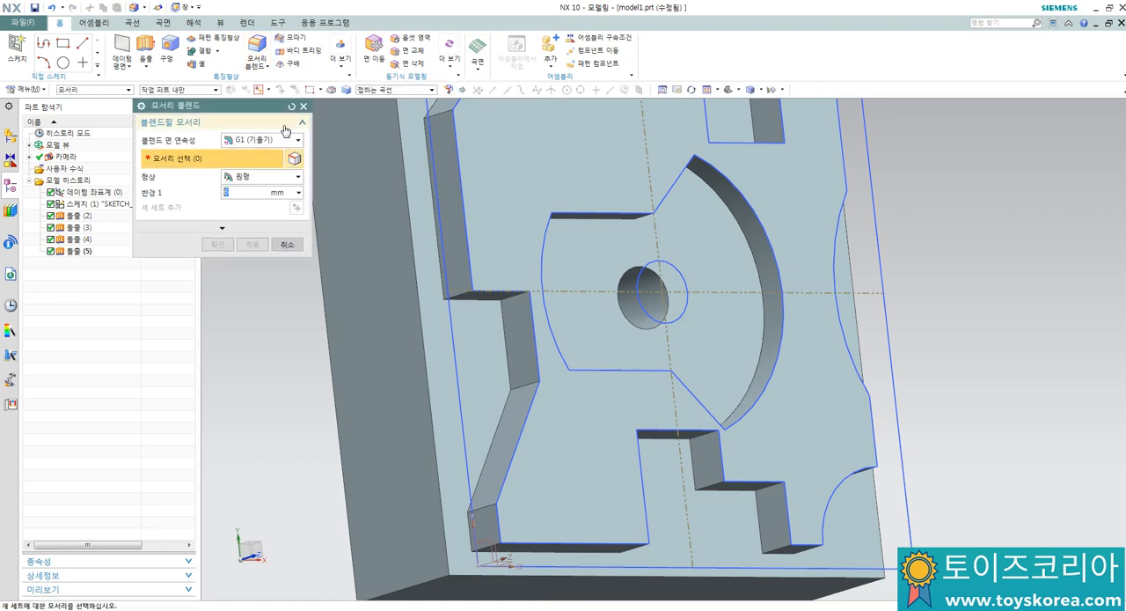
scroll(523, 309, "up", 3)
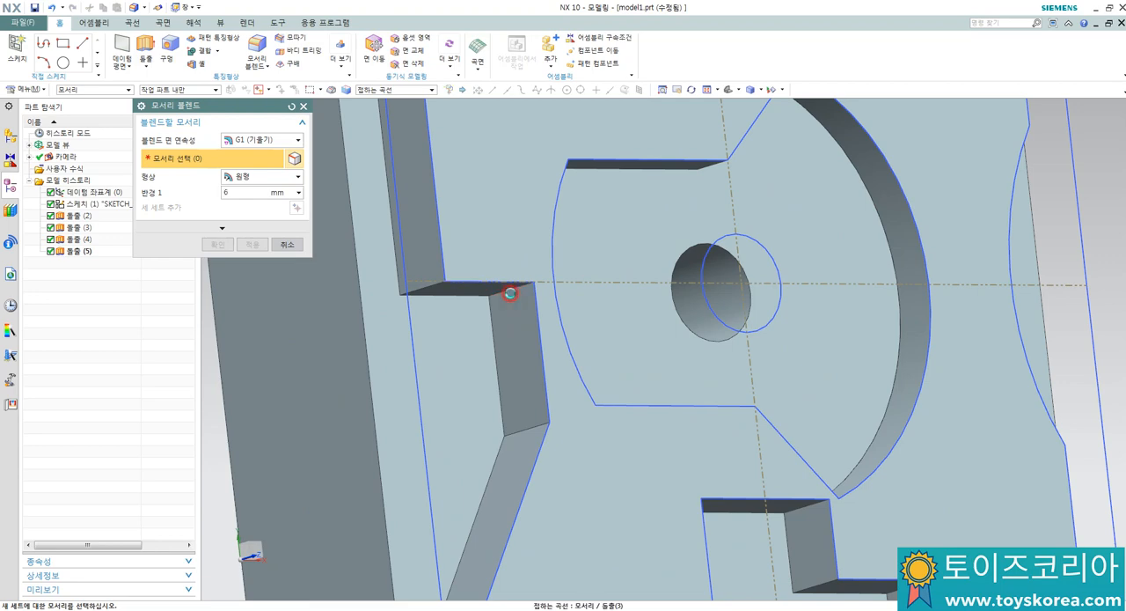
left_click(510, 292)
left_click(519, 427)
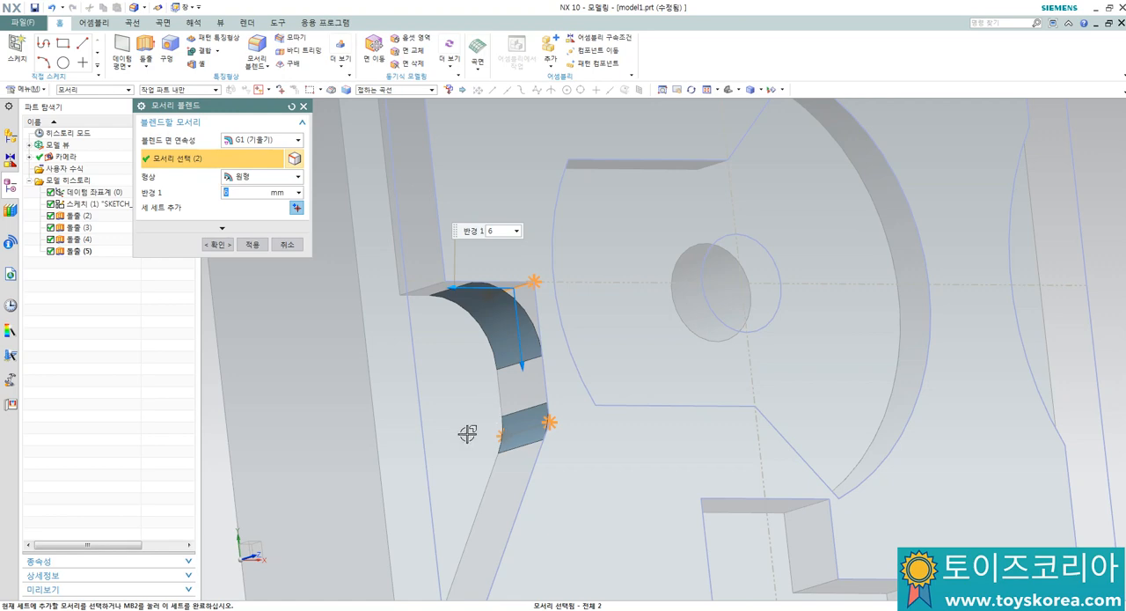
left_click(252, 243)
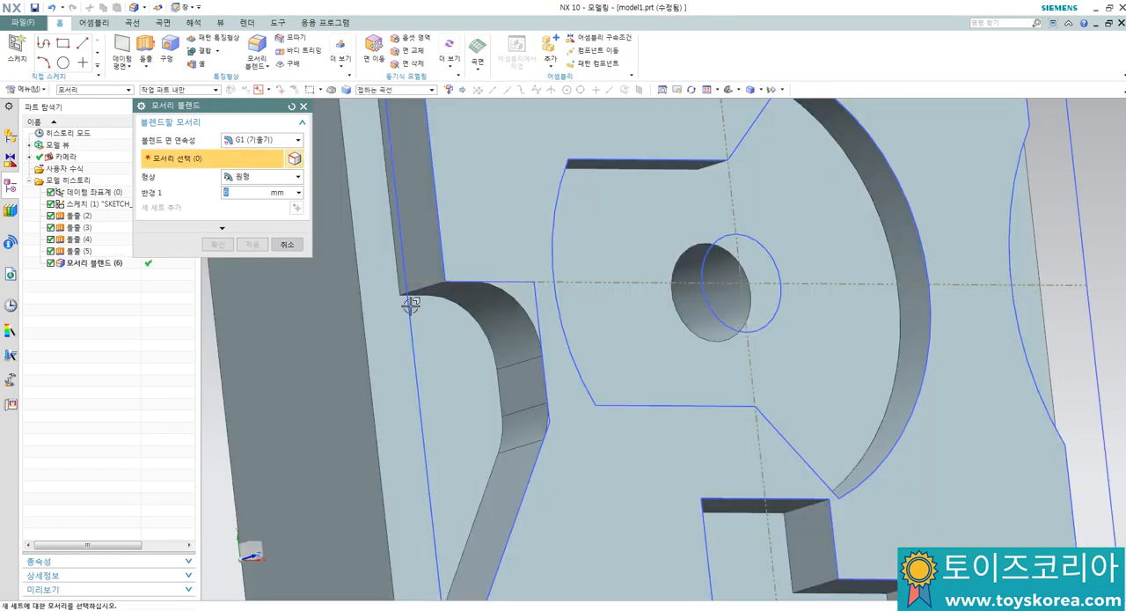
Step: Edge-blend the two inner corner edges of the rectangular notch in the raised contour's upper side with a 6 mm radius
scroll(411, 304, "down", 3)
middle_click_drag(585, 164, 556, 220)
scroll(568, 224, "up", 3)
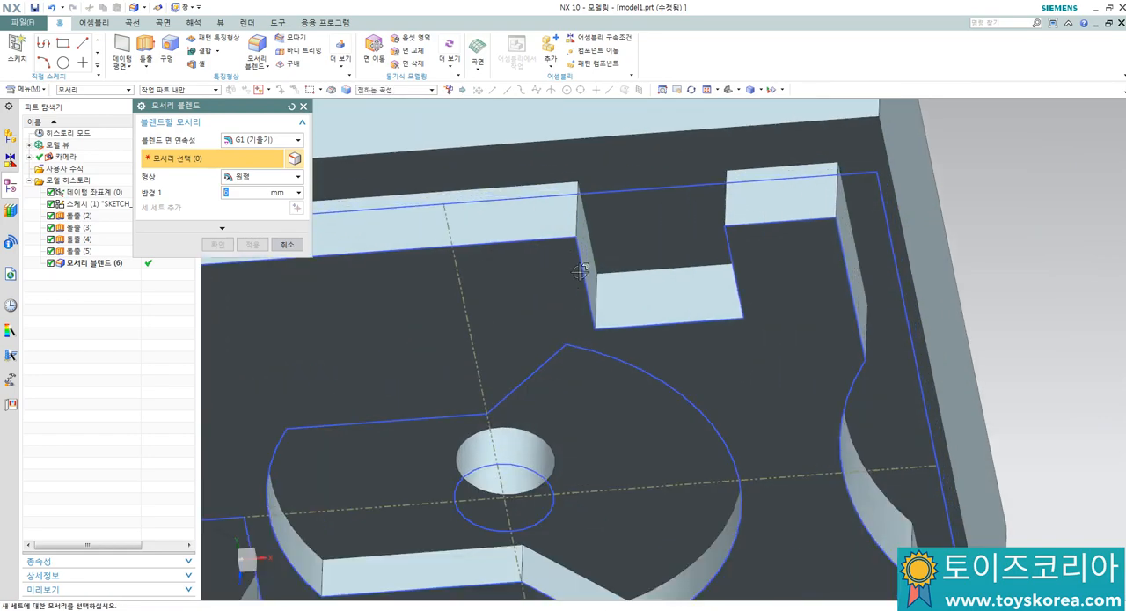
left_click(598, 295)
middle_click_drag(664, 276, 729, 280)
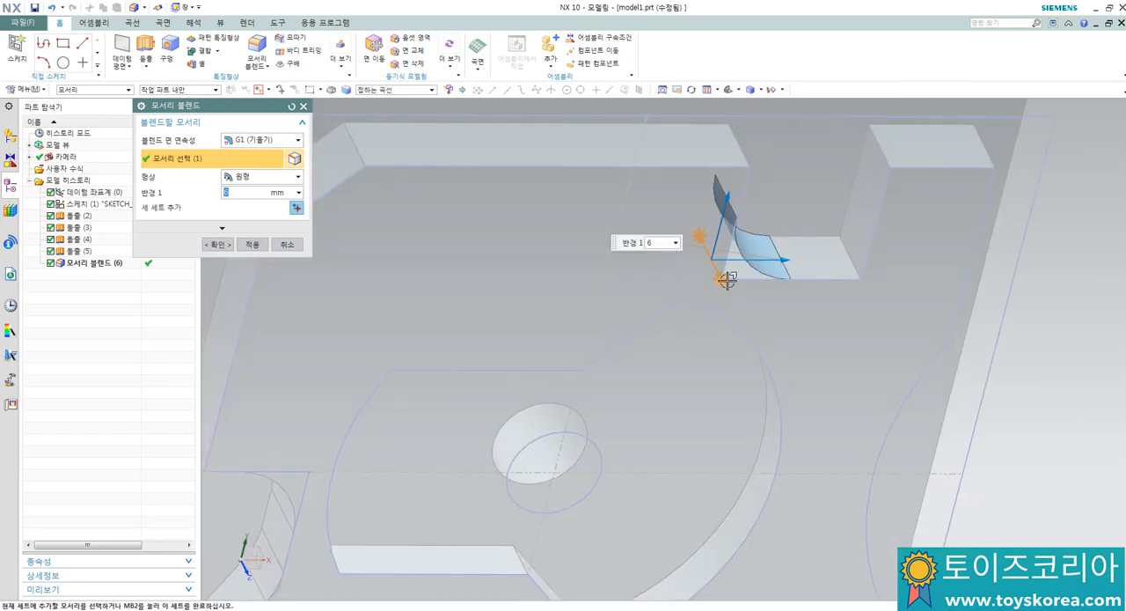
left_click(852, 258)
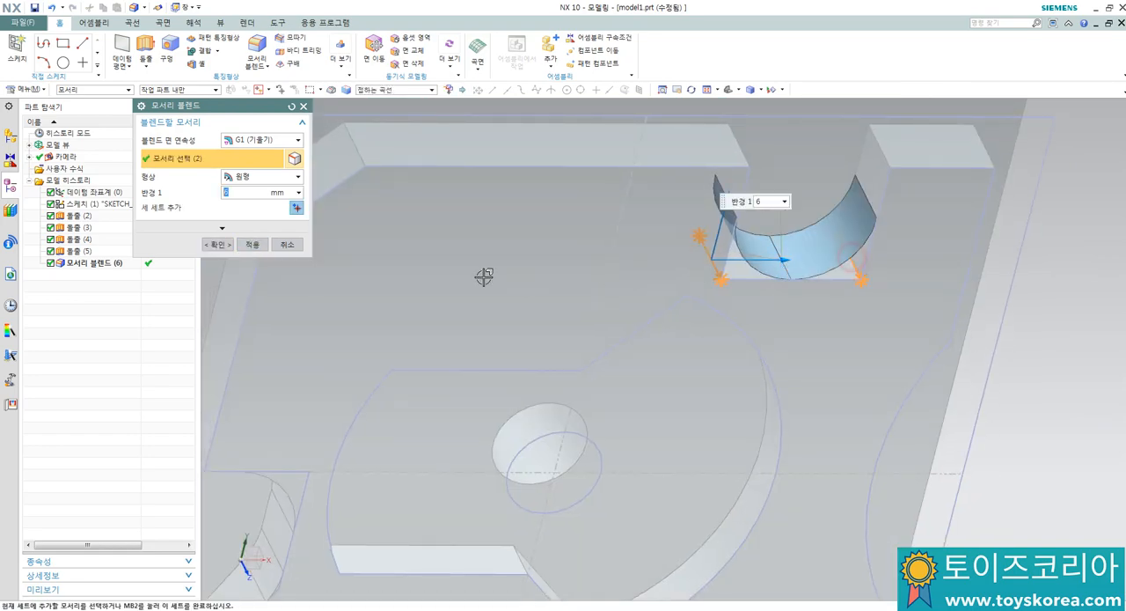
left_click(253, 245)
Step: Edge-blend the outer vertical edge at the raised contour's upper-right corner with a 5 mm radius
left_click(246, 196)
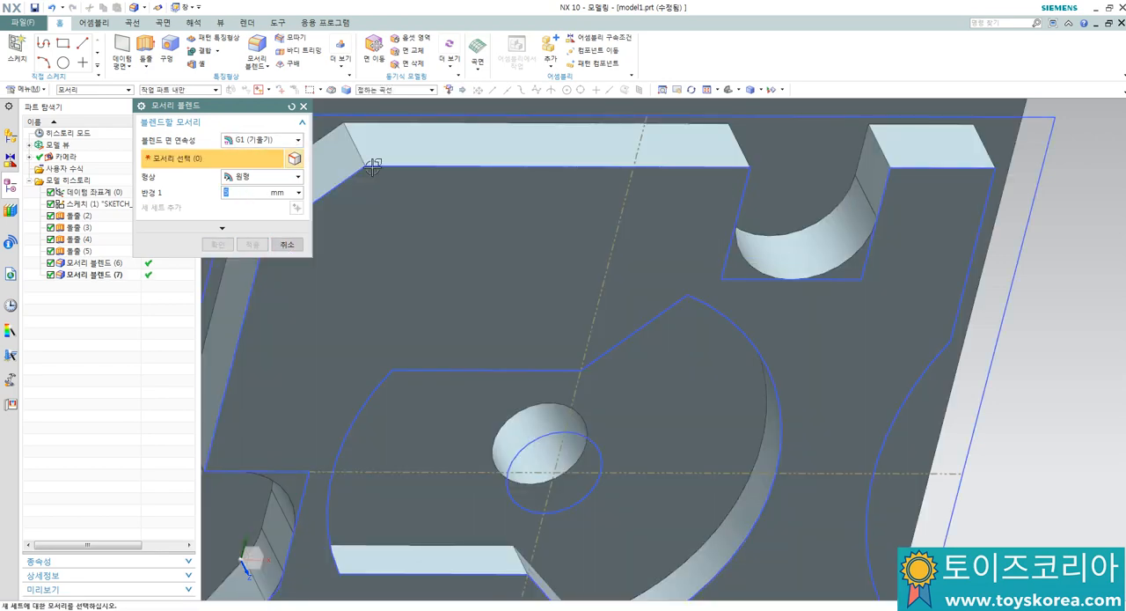
left_click(977, 135)
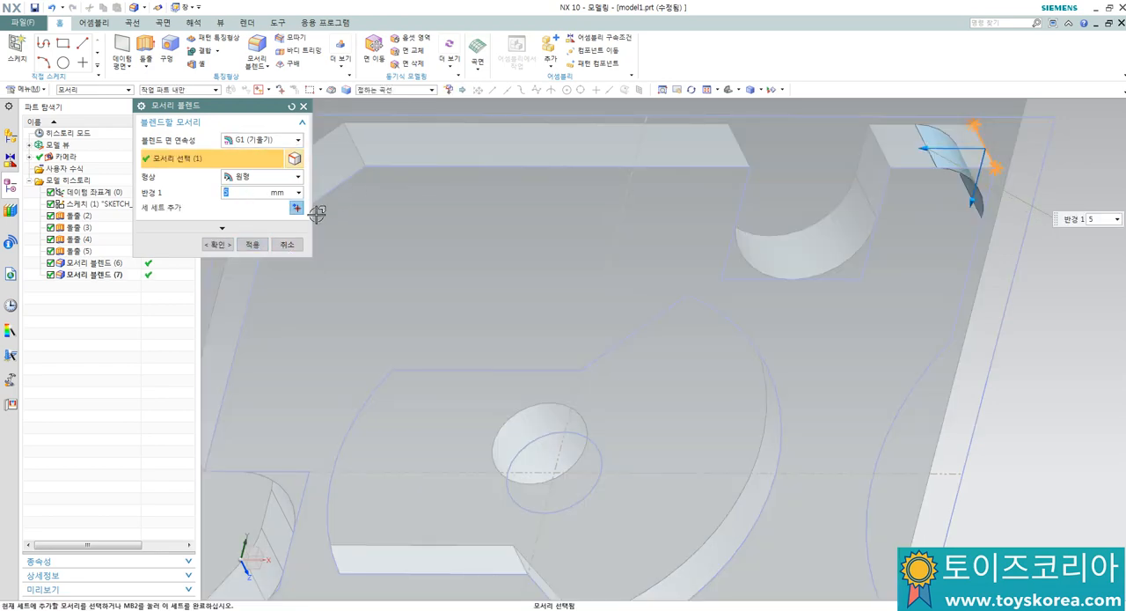
left_click(253, 246)
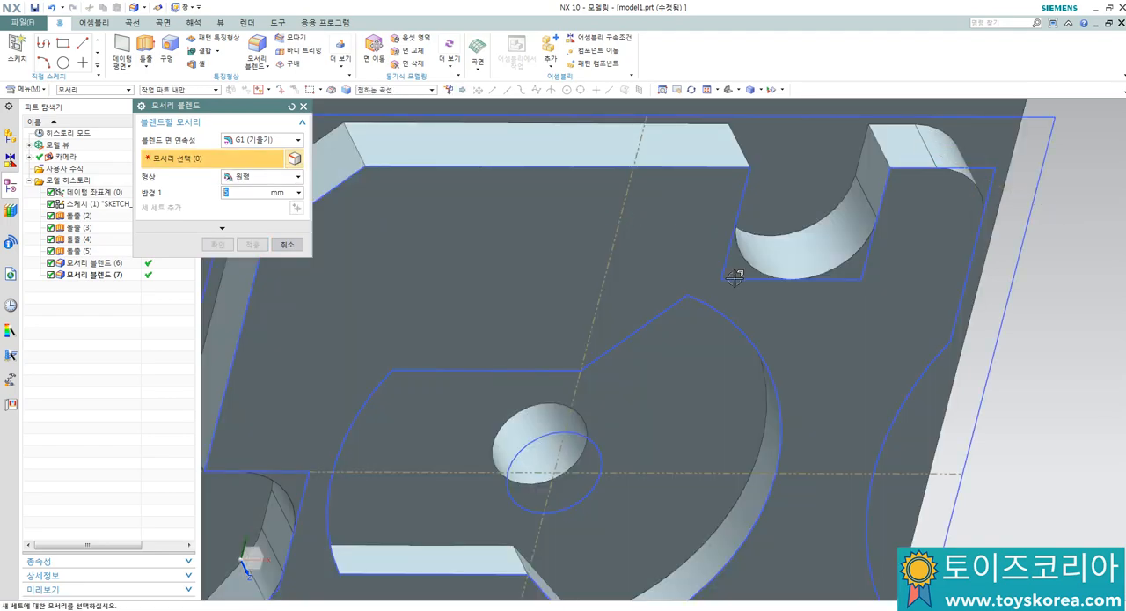
Step: Edge-blend the inner corner edge of the small step beside the raised contour's lower notch with a 6 mm radius
key("ctrl+f")
middle_click_drag(689, 539, 460, 316)
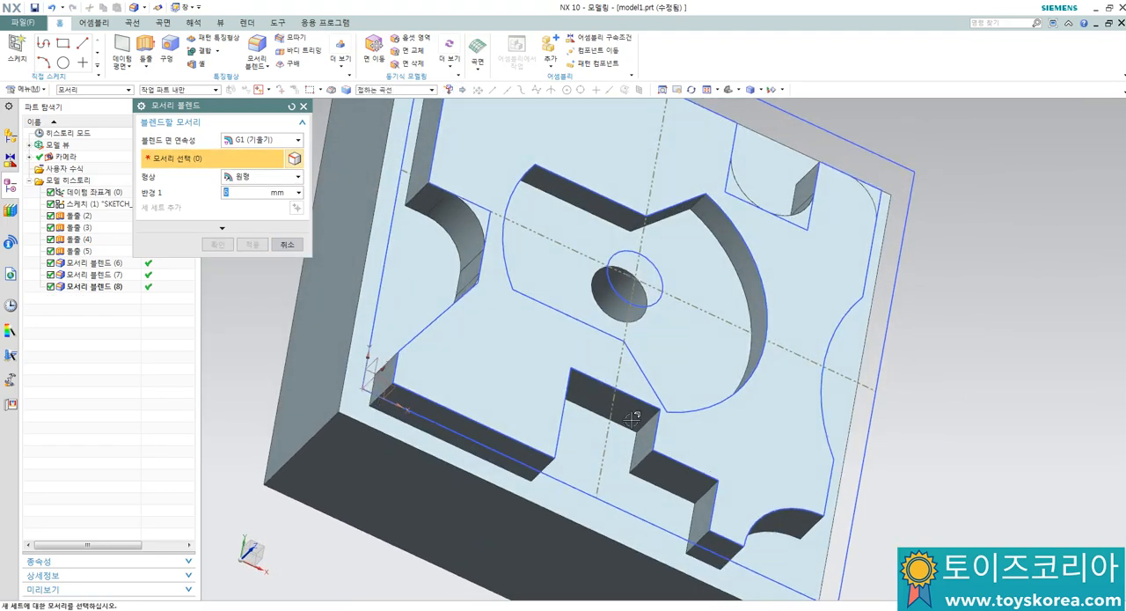
left_click(709, 487)
left_click(252, 245)
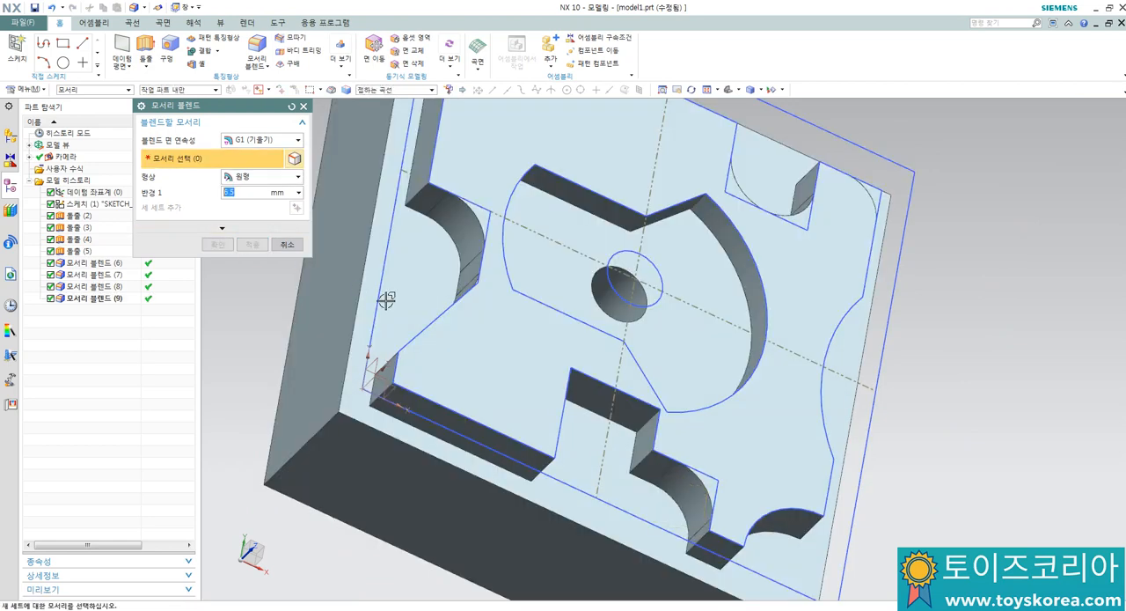
Step: Edge-blend the two inner corner edges of the notch in the raised contour's lower side with a 6.5 mm radius
left_click(645, 422)
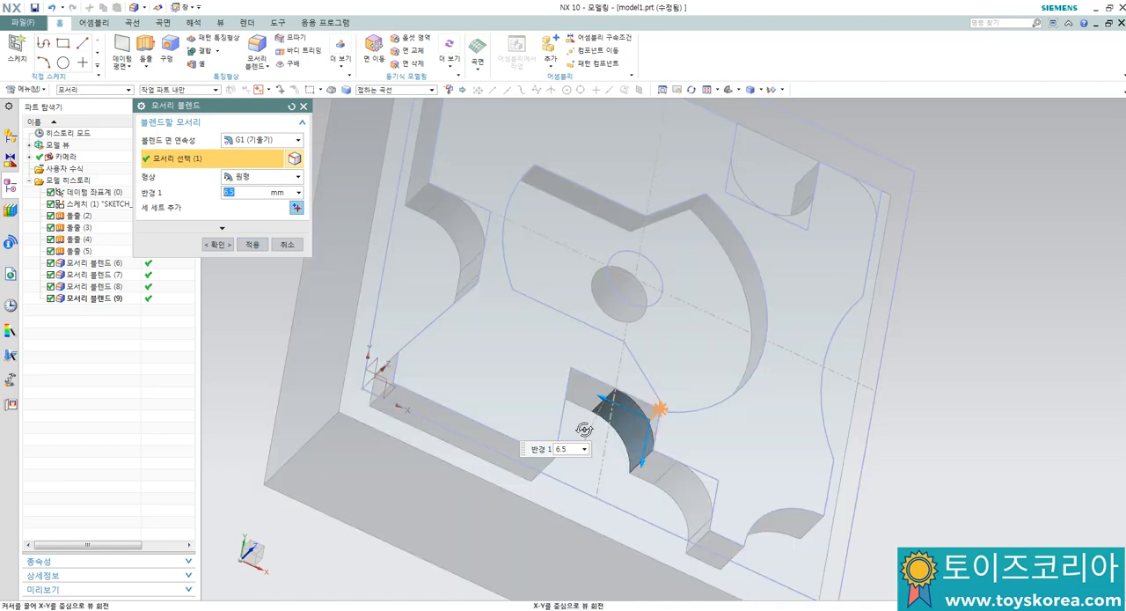
middle_click_drag(633, 420, 503, 396)
left_click(477, 379)
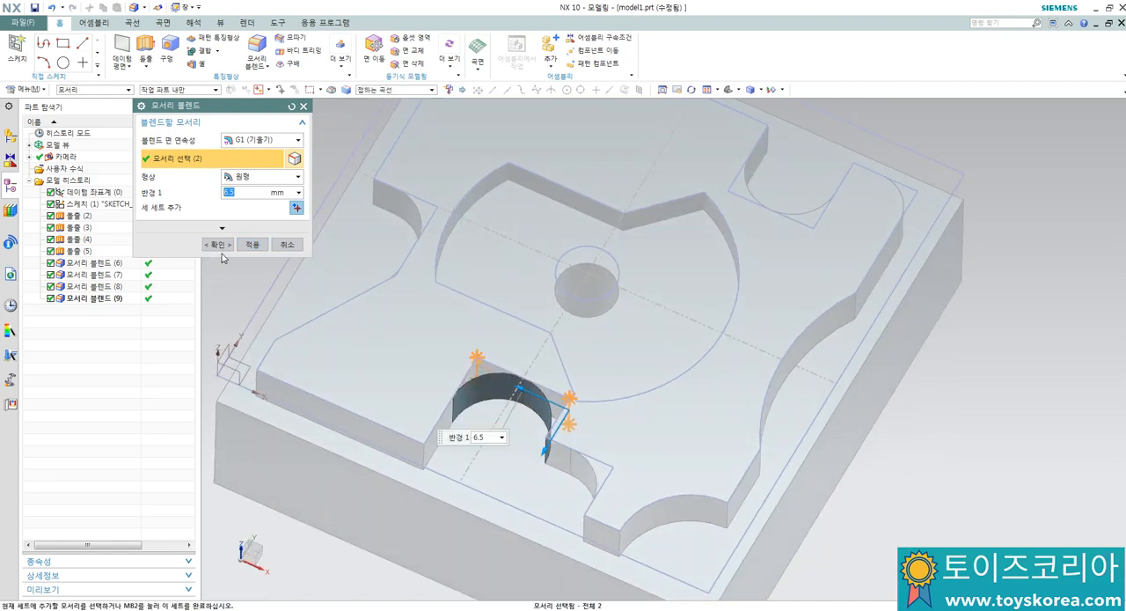
left_click(252, 244)
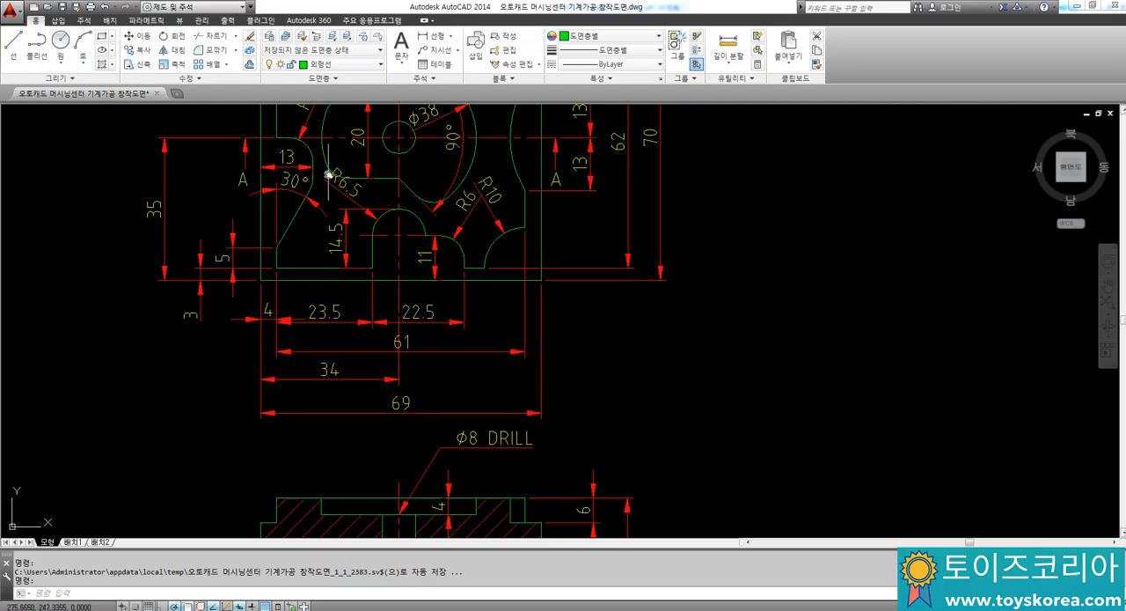
Step: Switch to the AutoCAD drawing and add a radius dimension to the recess arc beside the 30° angle dimension
middle_click_drag(327, 174, 334, 217)
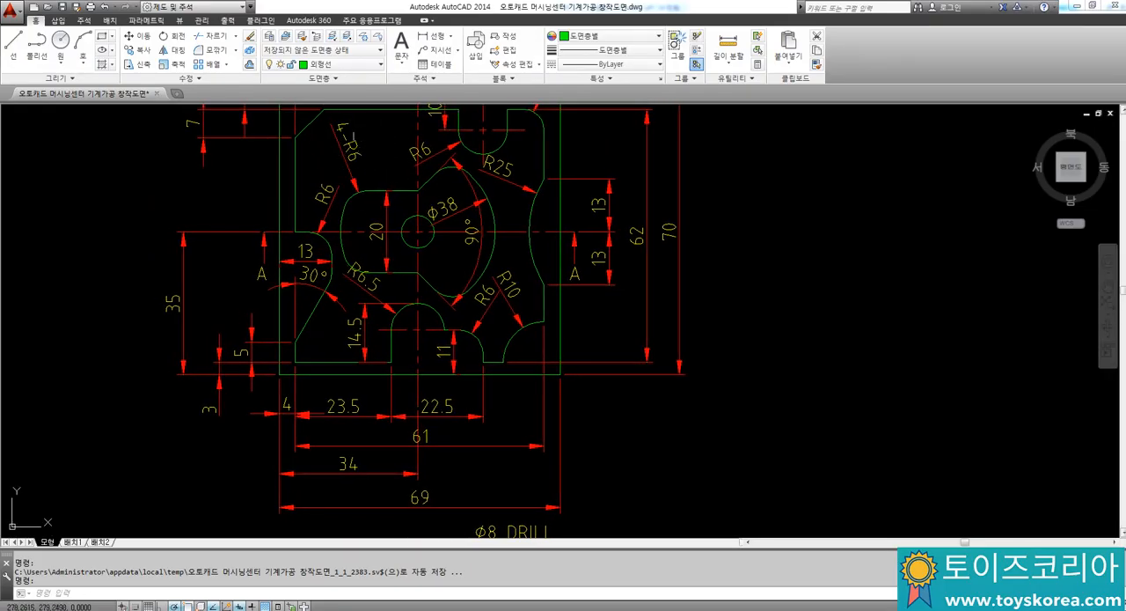
scroll(330, 277, "up", 5)
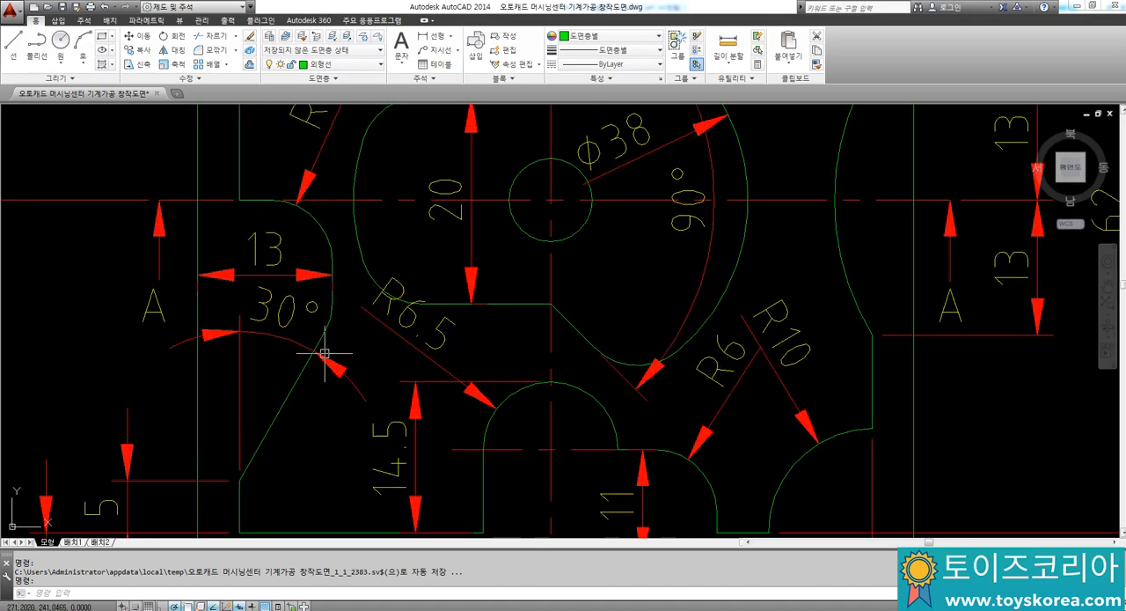
type("dra")
key("space")
left_click(337, 287)
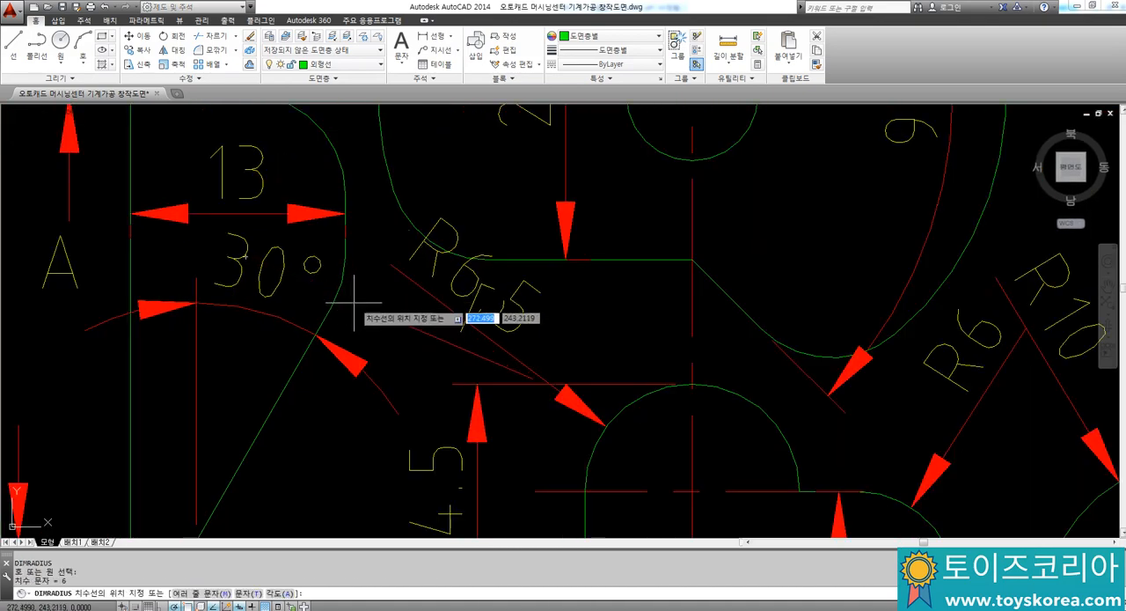
left_click(354, 304)
Step: Explode the new radius dimension and erase its extra line running through the 30° text
left_click(364, 309)
type("x")
key("space")
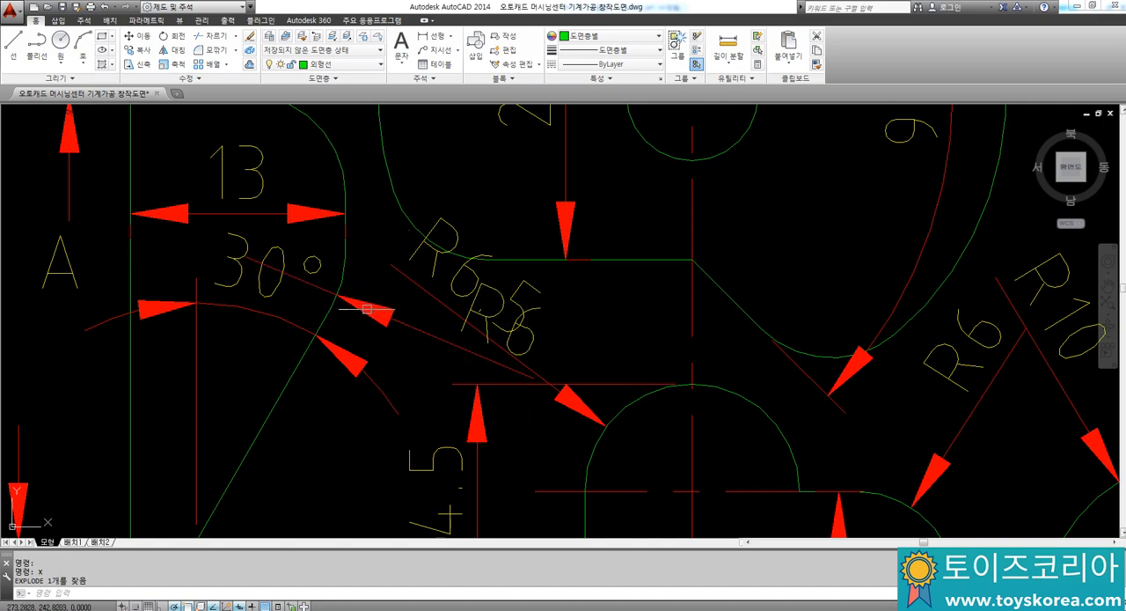
key("Escape")
left_click(368, 309)
left_click(307, 284)
key("Escape")
left_click(319, 288)
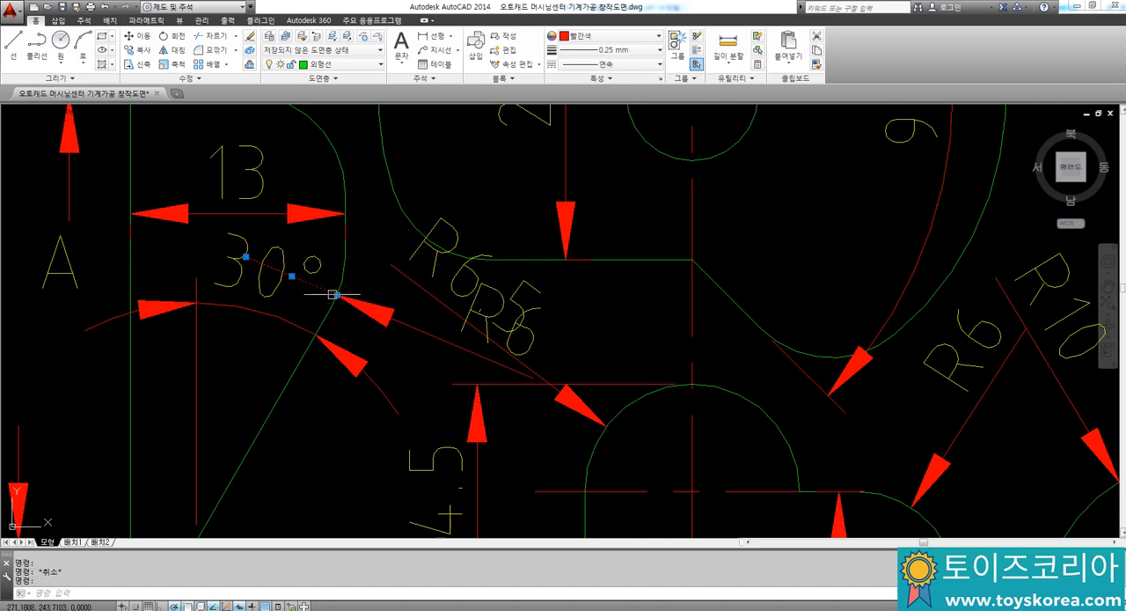
type("e")
key("space")
left_click(430, 294)
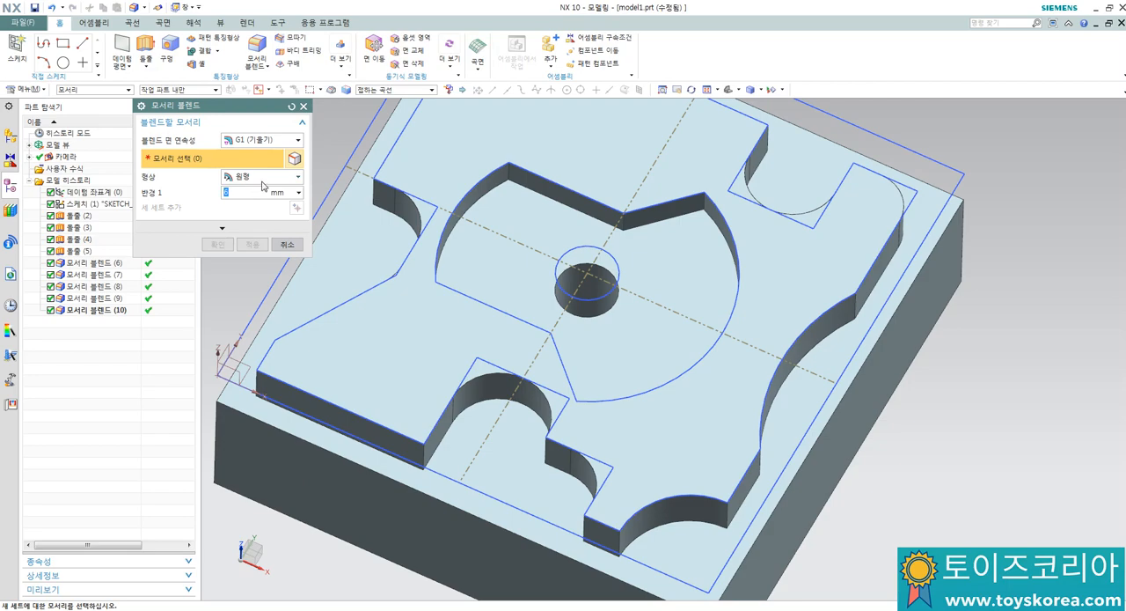
Step: In NX, edge-blend the four outer corner edges of the central pocket with a 6 mm radius
left_click(528, 174)
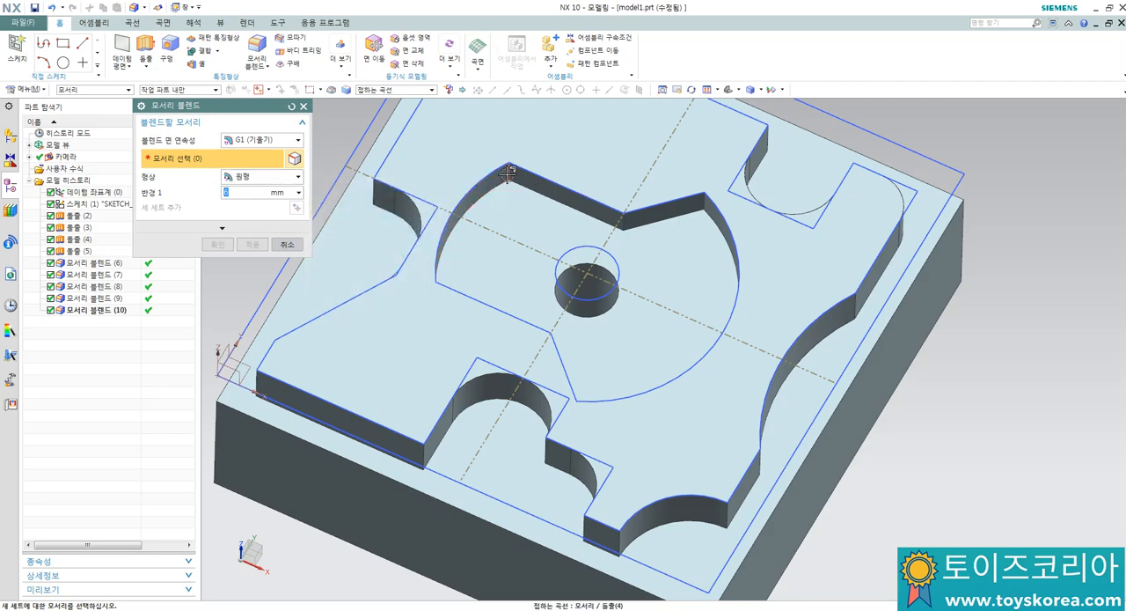
left_click(708, 204)
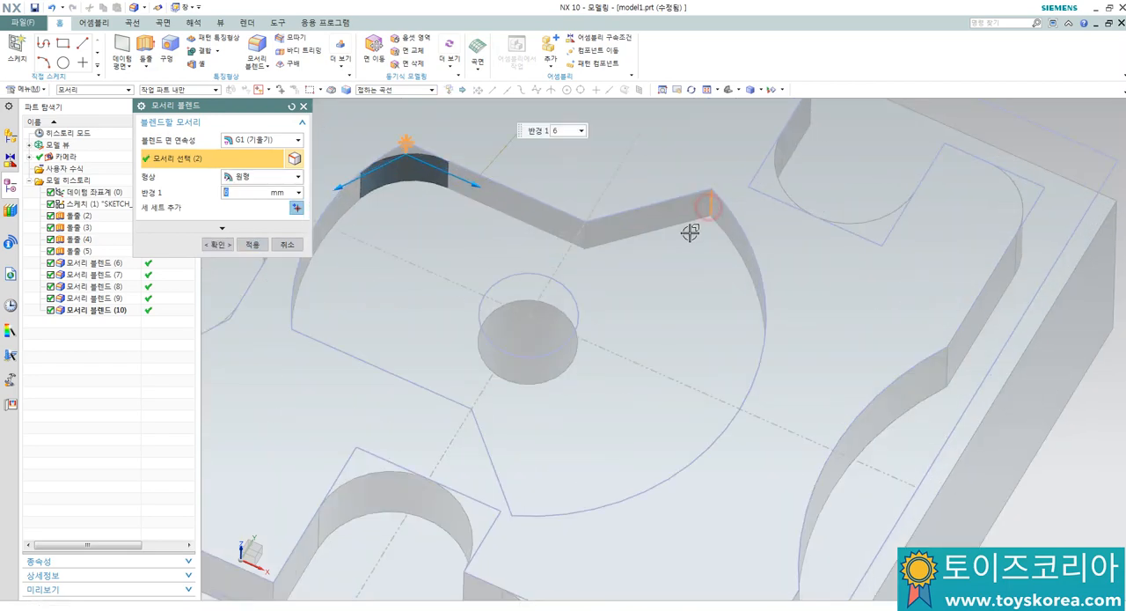
middle_click_drag(643, 324, 599, 369)
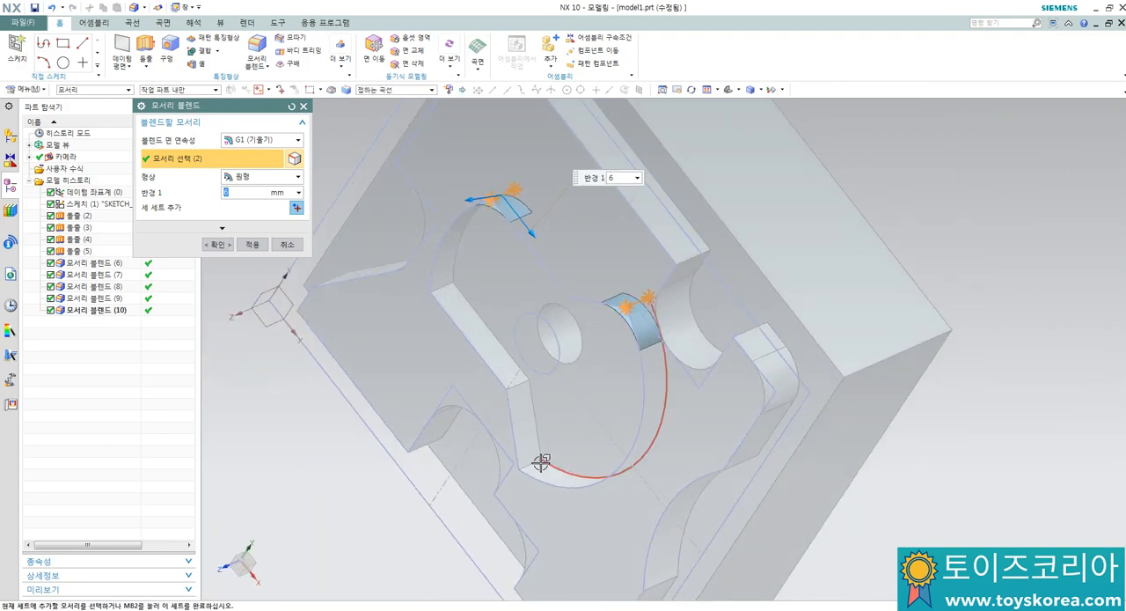
left_click(537, 463)
left_click(446, 285)
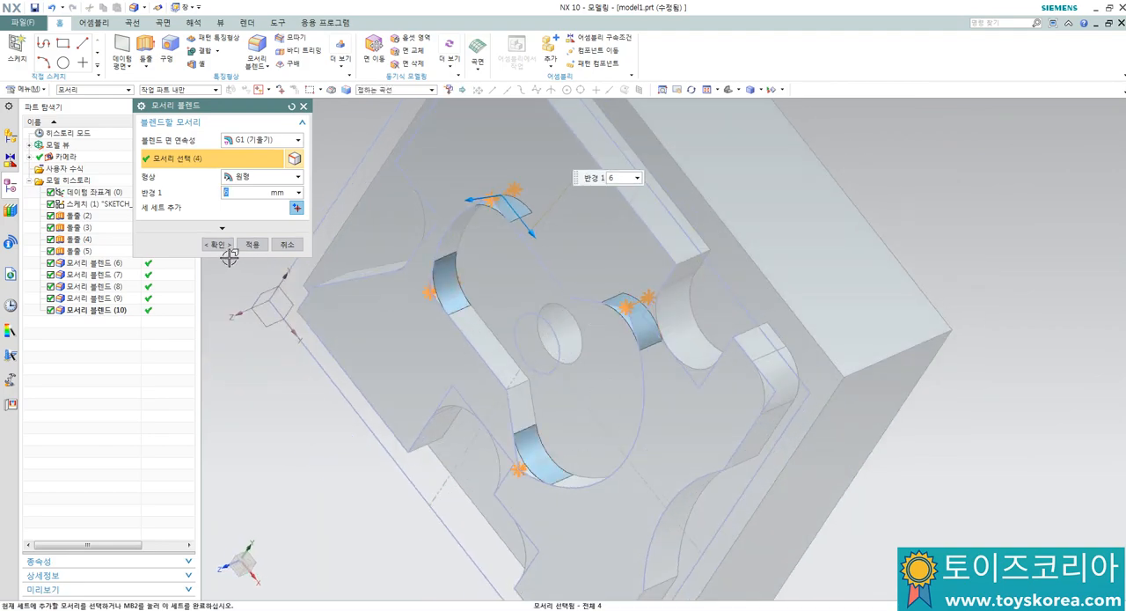
left_click(208, 244)
Step: Save the part as model1.prt in the Desktop folder
middle_click_drag(400, 268, 499, 315)
scroll(485, 247, "up", 3)
mouse_move(484, 247)
middle_mouse_down()
mouse_move(481, 261)
mouse_move(490, 247)
middle_mouse_up()
scroll(490, 246, "down", 3)
mouse_move(458, 309)
middle_mouse_down()
mouse_move(503, 299)
mouse_move(448, 305)
middle_mouse_up()
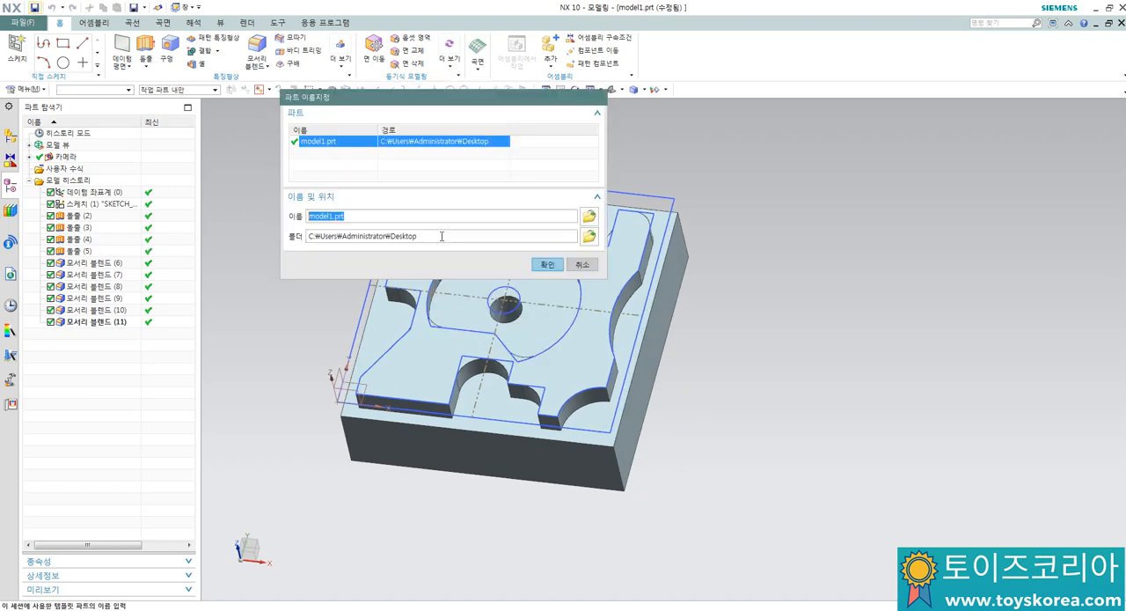
left_click(540, 264)
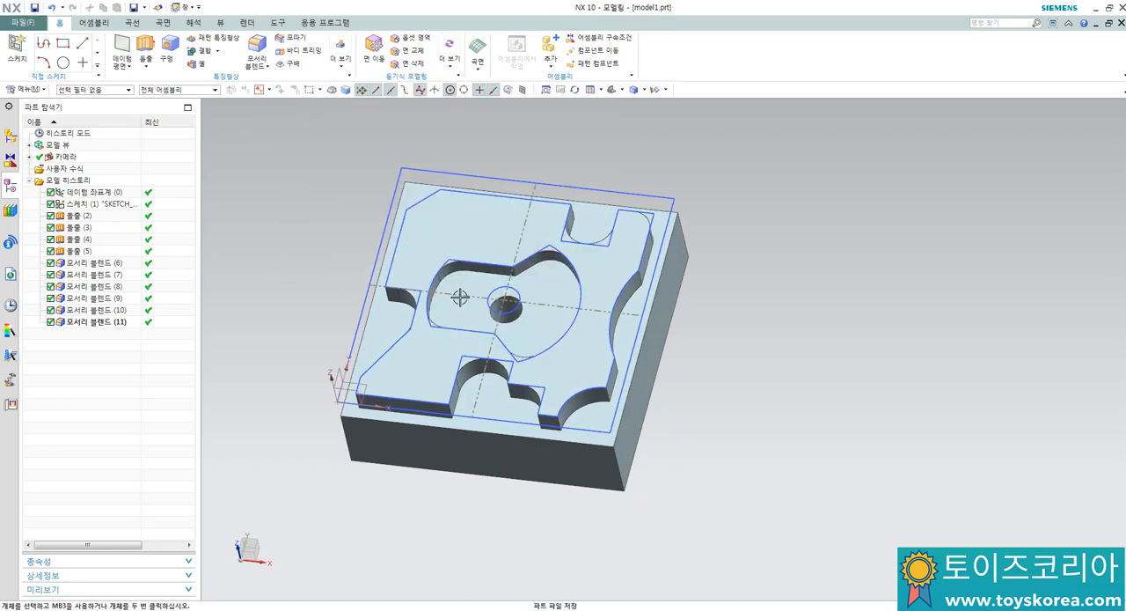
Step: Examine the finished part's contour, pocket, hole and blends from several angles
middle_click_drag(405, 322, 418, 299)
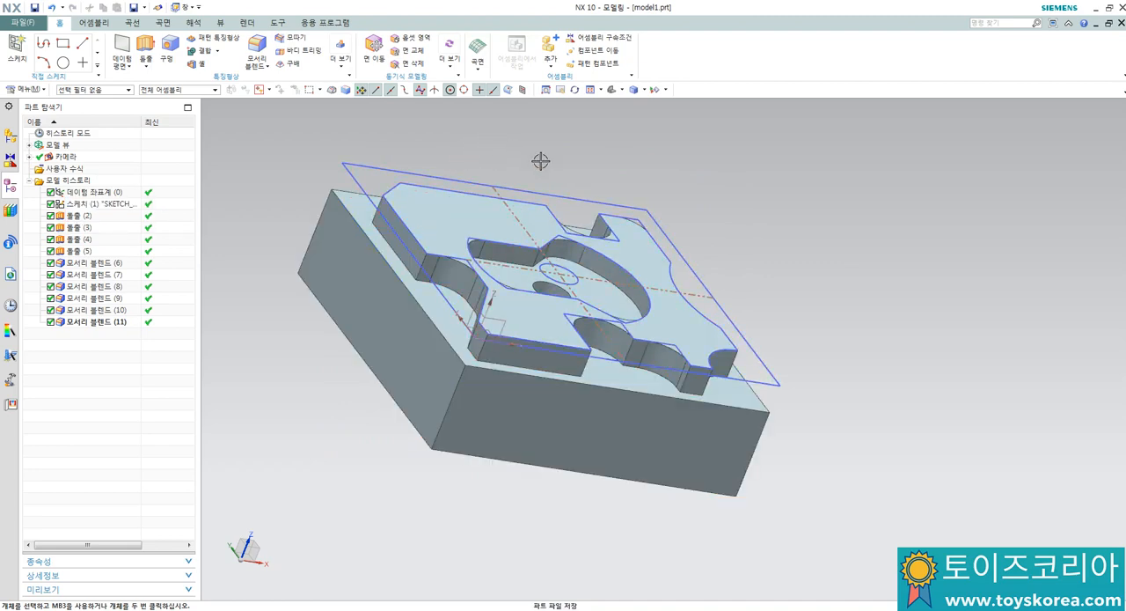
middle_click_drag(541, 161, 510, 156)
scroll(413, 187, "up", 3)
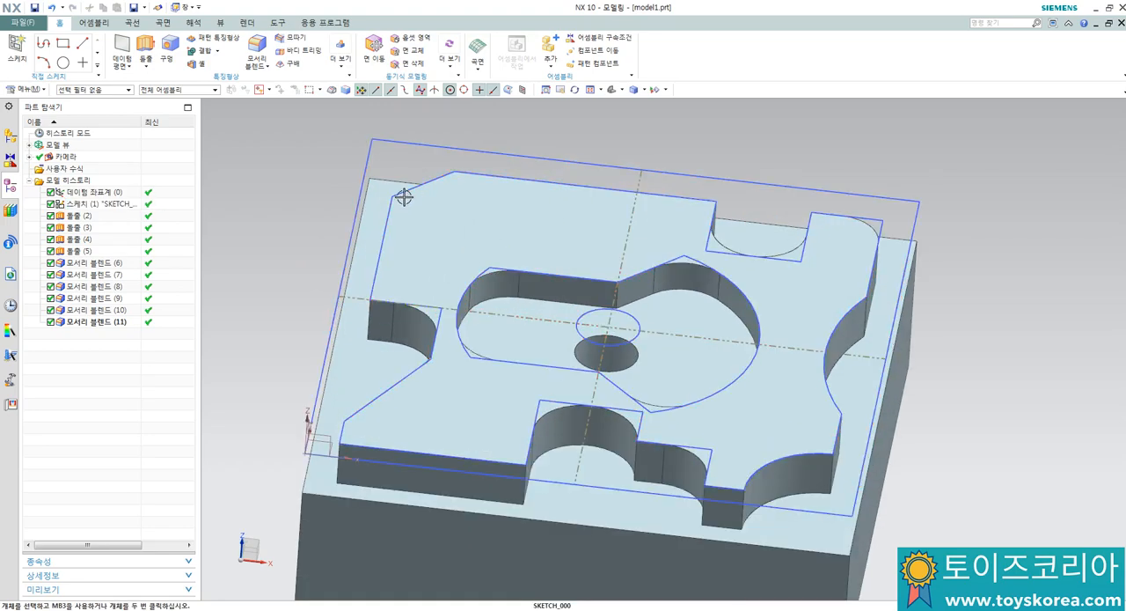
middle_click_drag(377, 212, 287, 216)
scroll(402, 276, "down", 4)
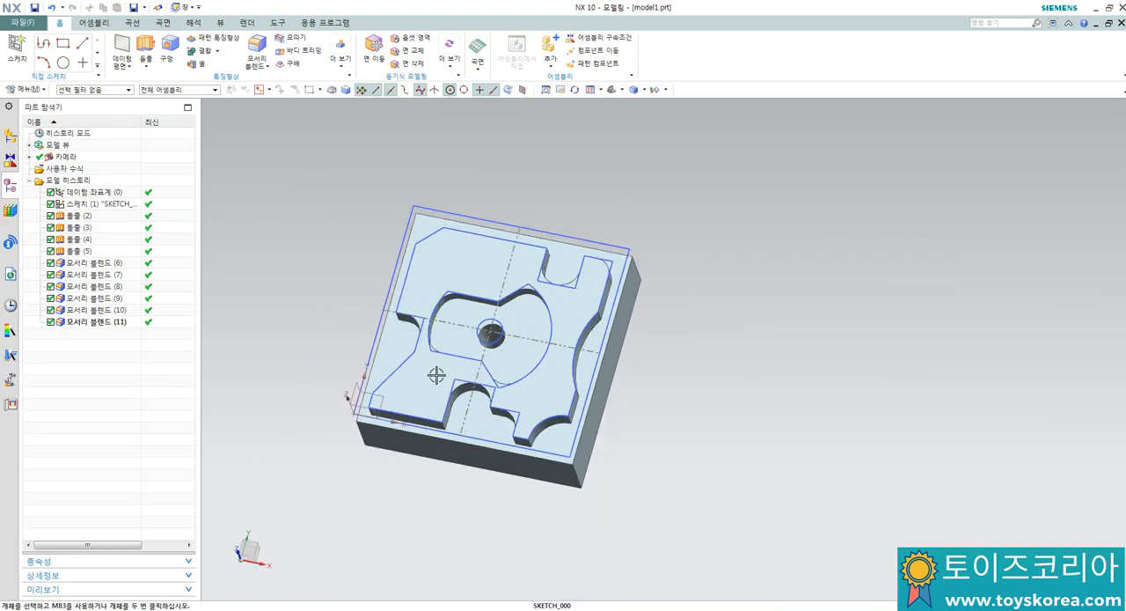
scroll(436, 375, "up", 3)
middle_click_drag(316, 332, 330, 335)
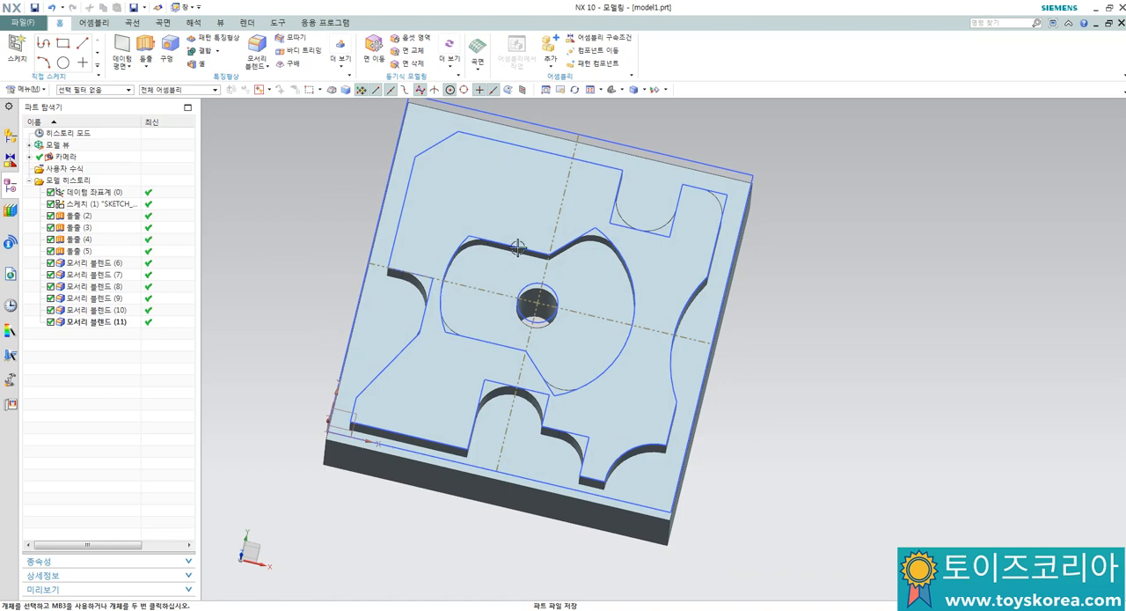
middle_click_drag(518, 248, 445, 217)
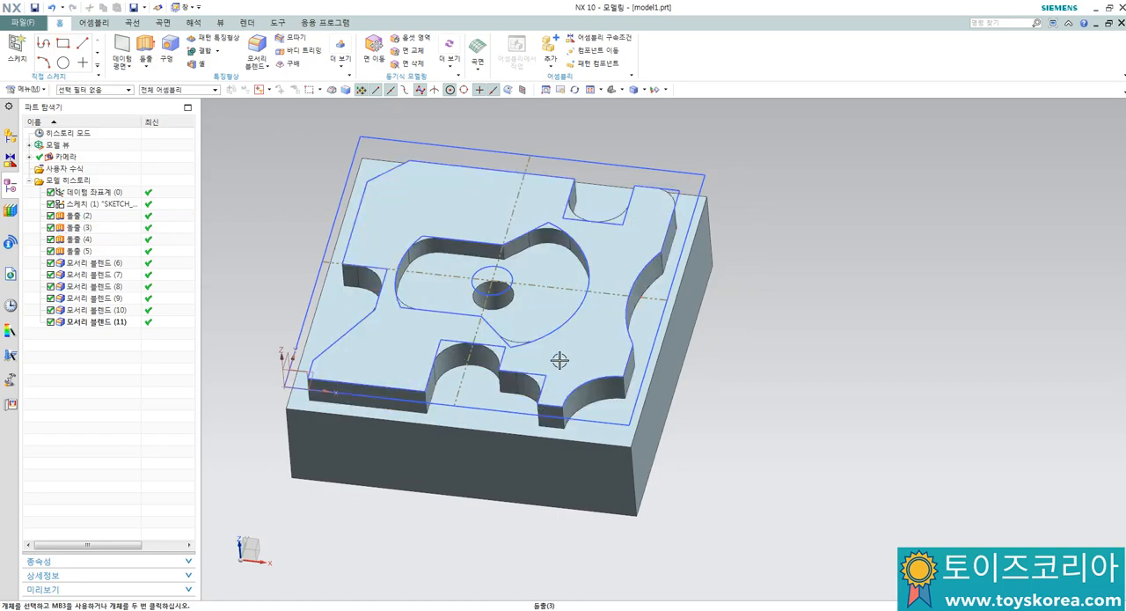
middle_click_drag(560, 360, 533, 247)
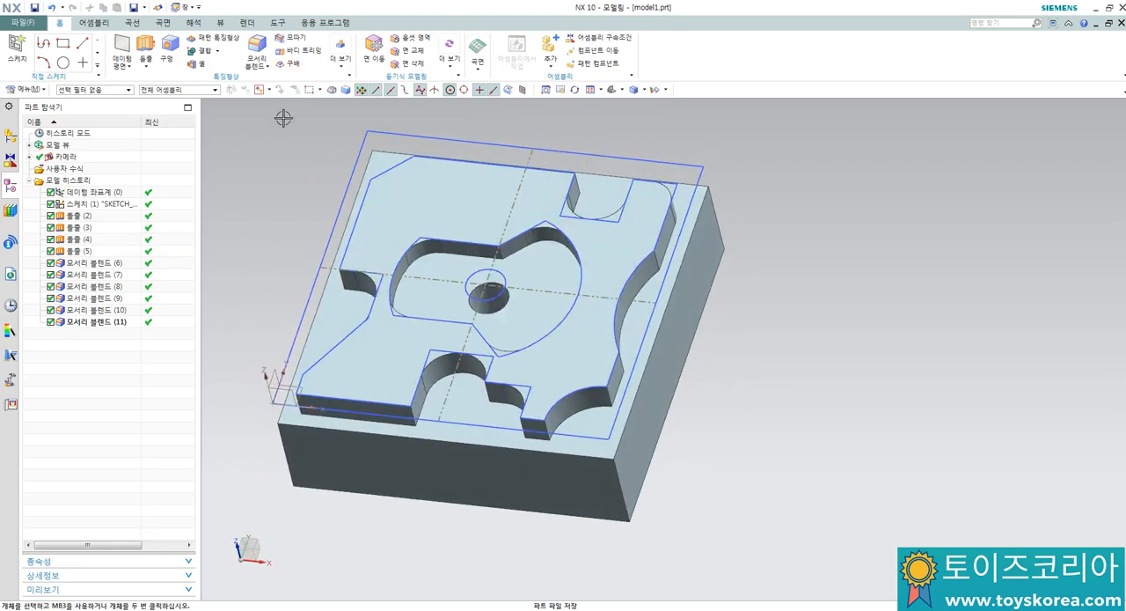
Step: Switch to the Manufacturing application with the cam_general session configuration and the mill_planar setup
left_click(329, 22)
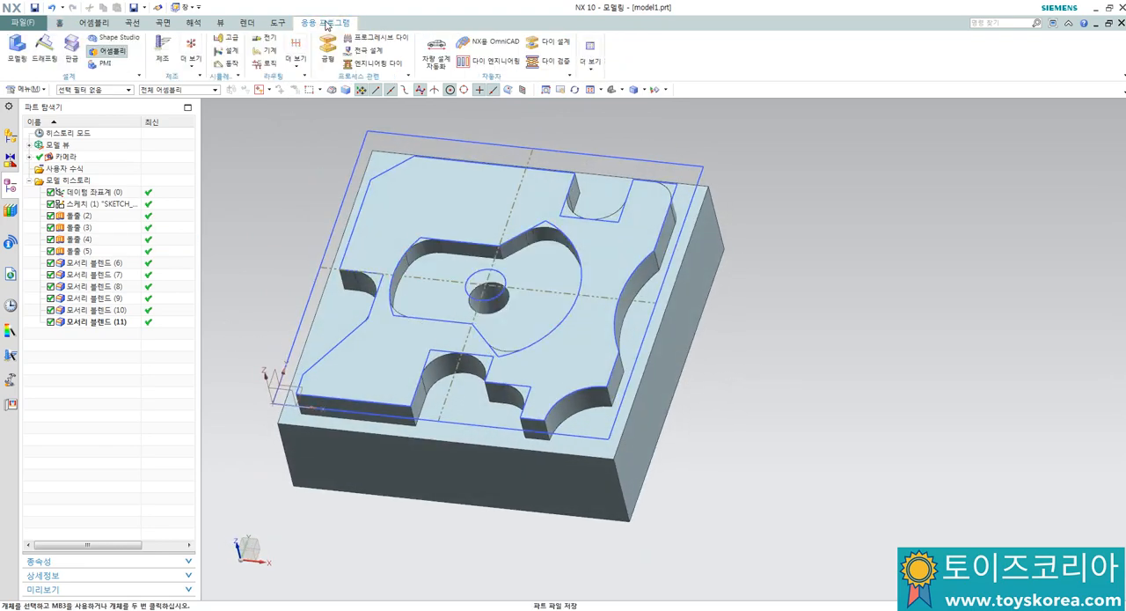
left_click(162, 51)
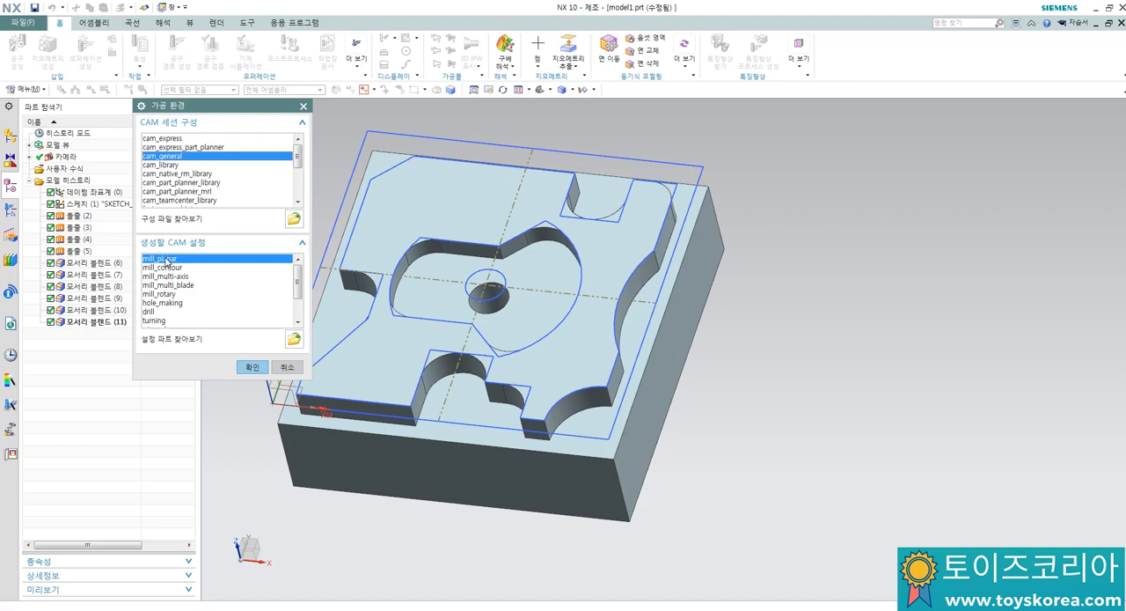
left_click(252, 367)
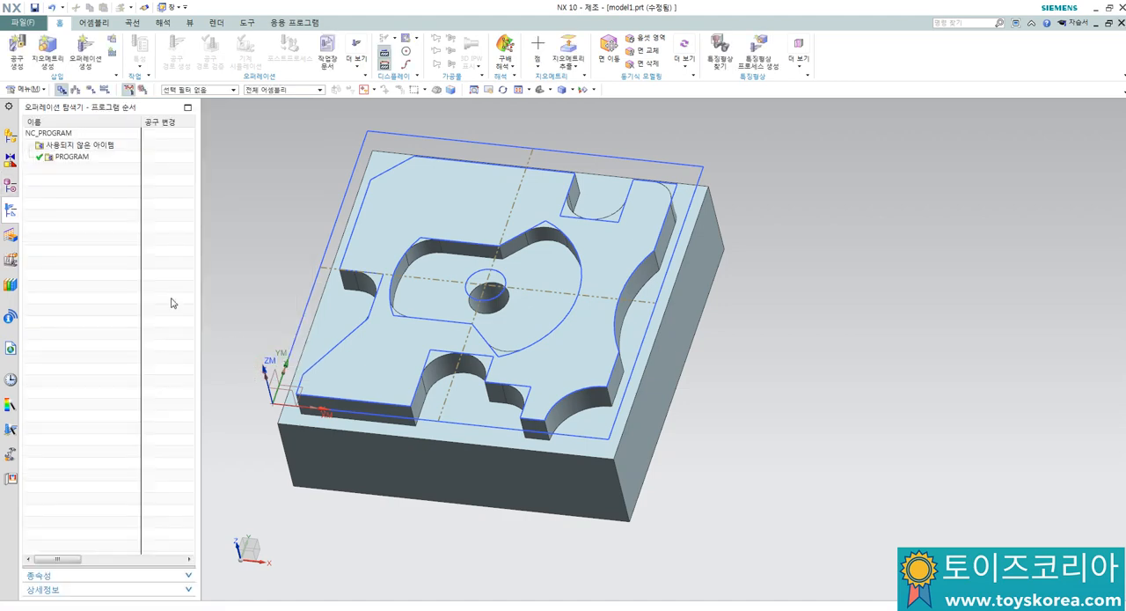
Step: Show the operation navigator's geometry view and expand MCS_MILL to reveal the workpiece
right_click(82, 201)
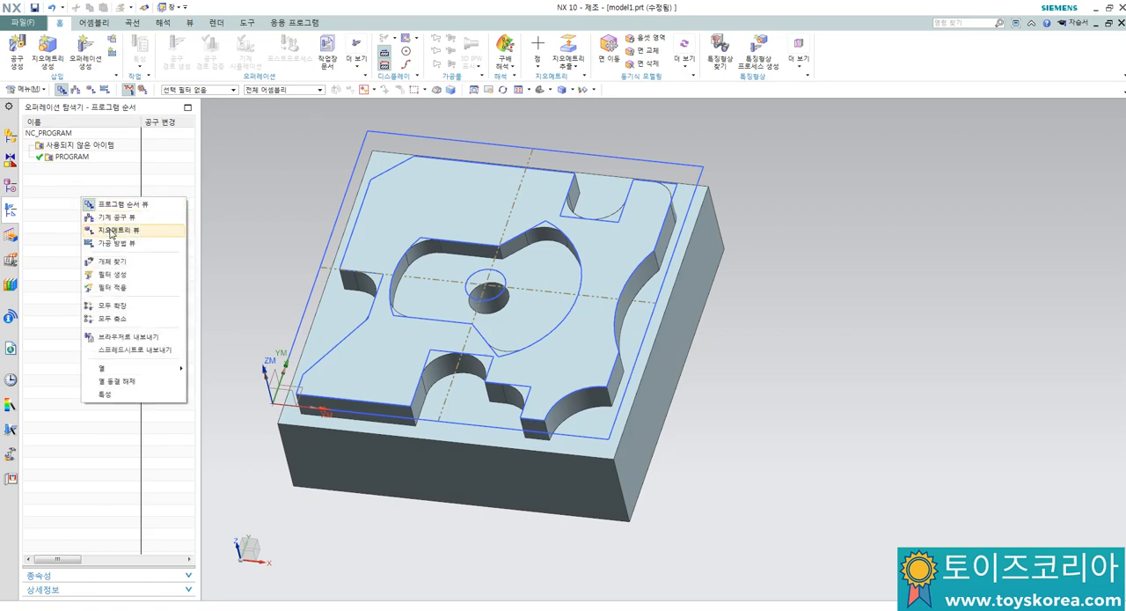
left_click(111, 232)
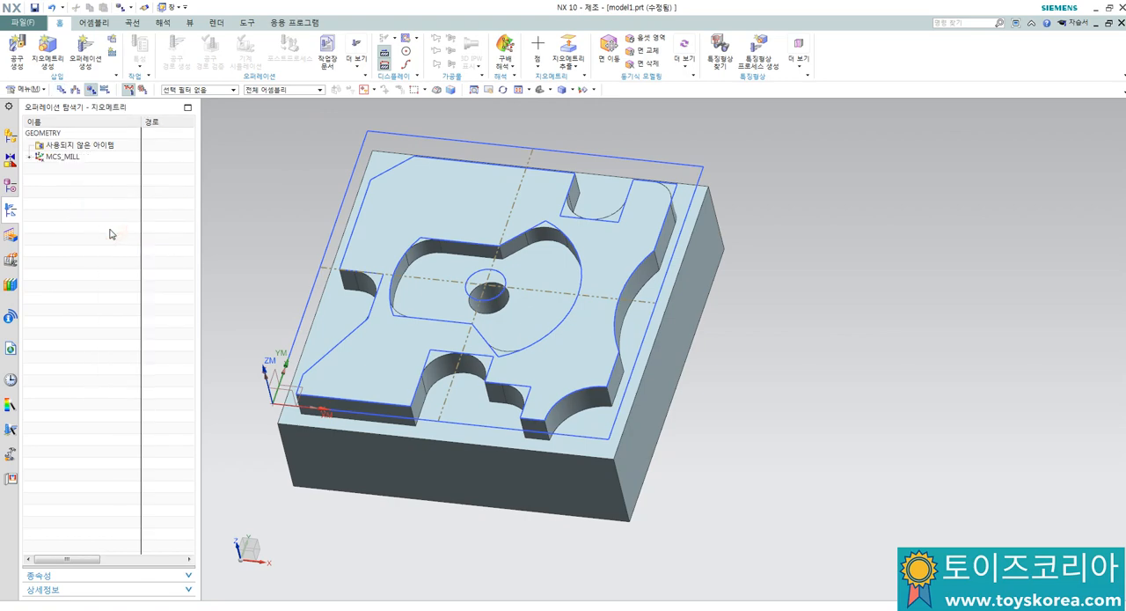
left_click(31, 158)
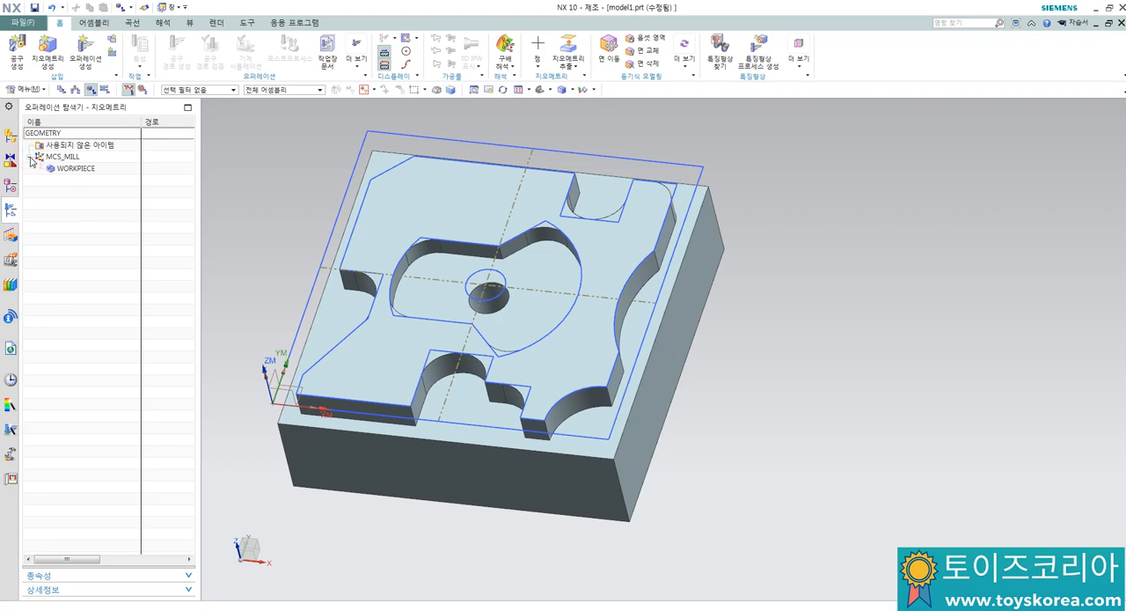
Step: Open MCS_MILL for editing and accept its machine coordinate system at the part's corner with the Dynamic (동적) type
left_click(69, 158)
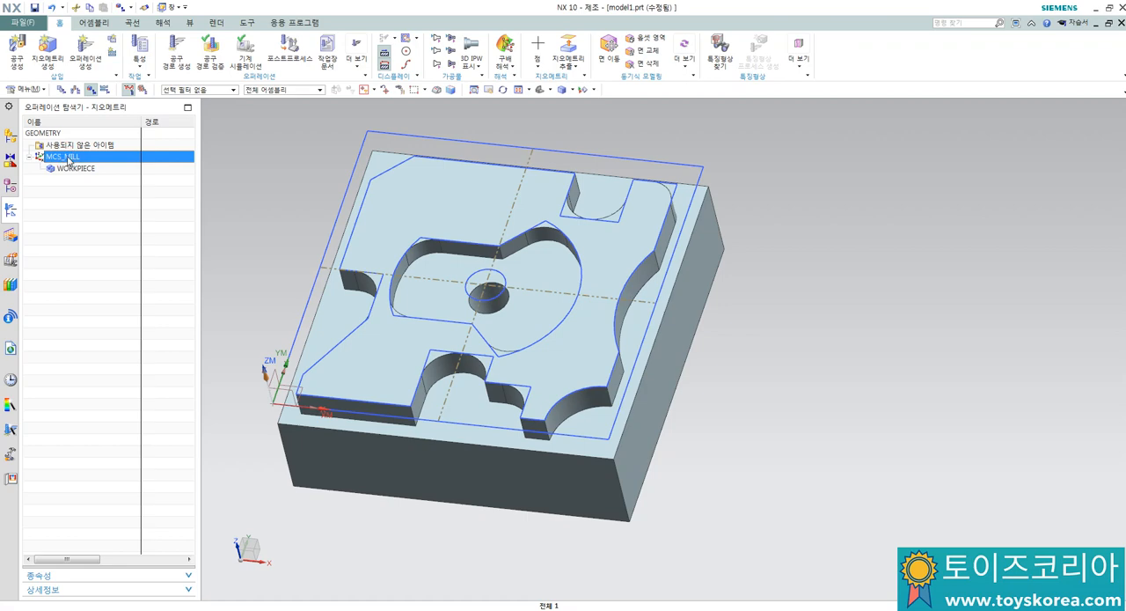
double_click(68, 158)
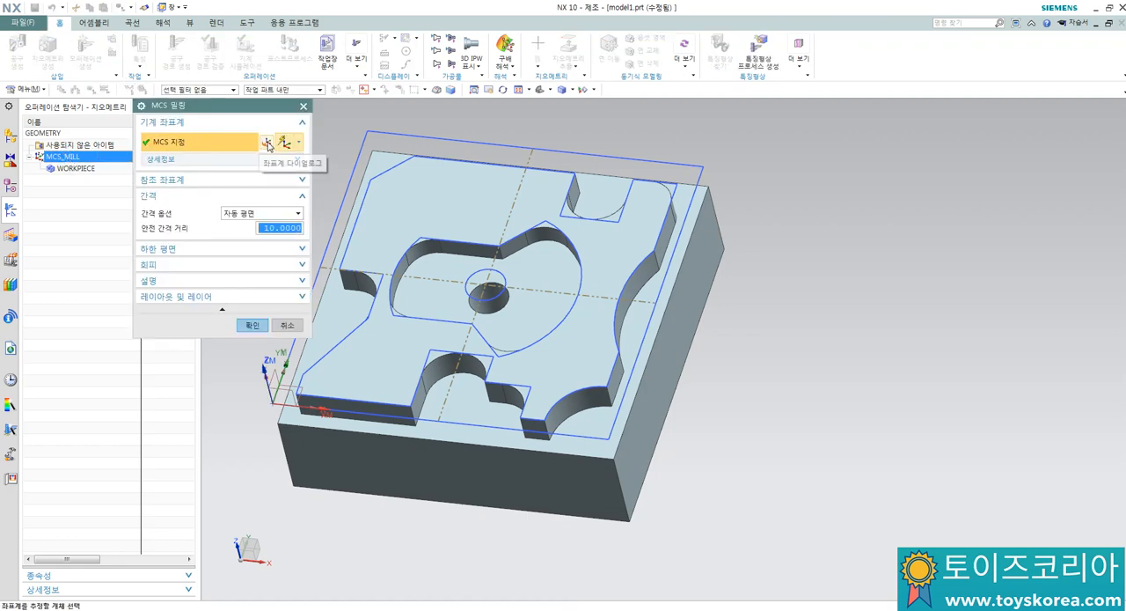
middle_click_drag(459, 188, 544, 220, "shift")
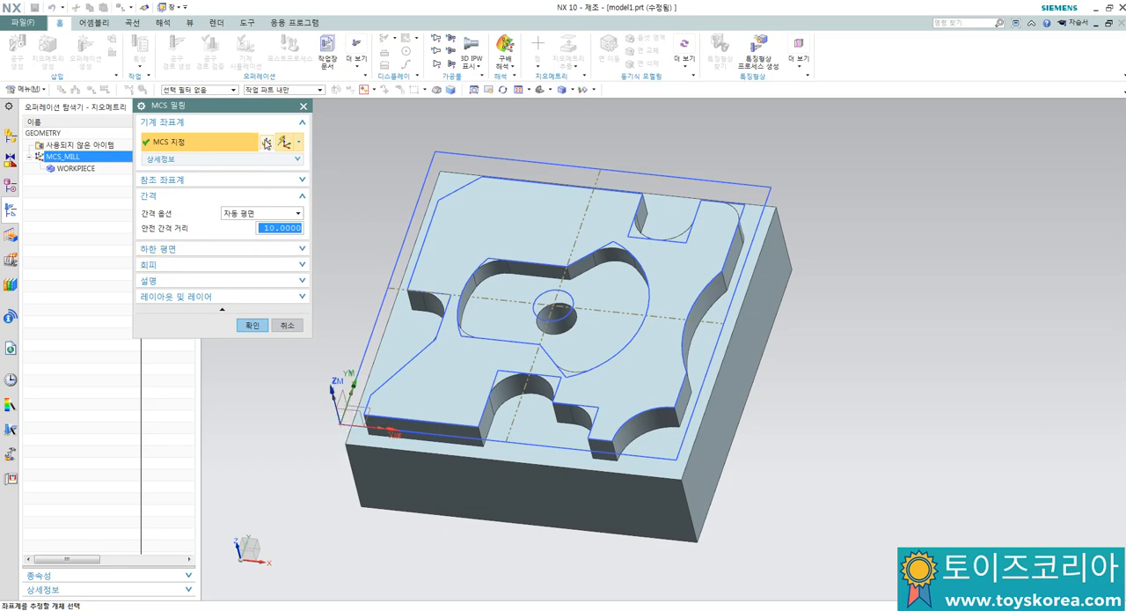
left_click(268, 144)
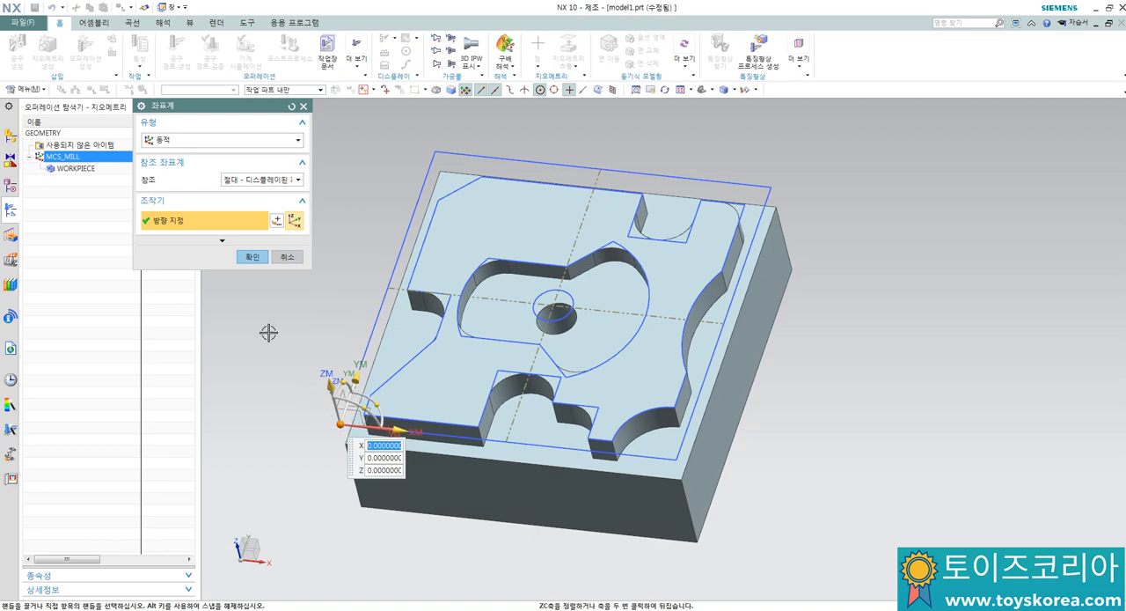
left_click(252, 256)
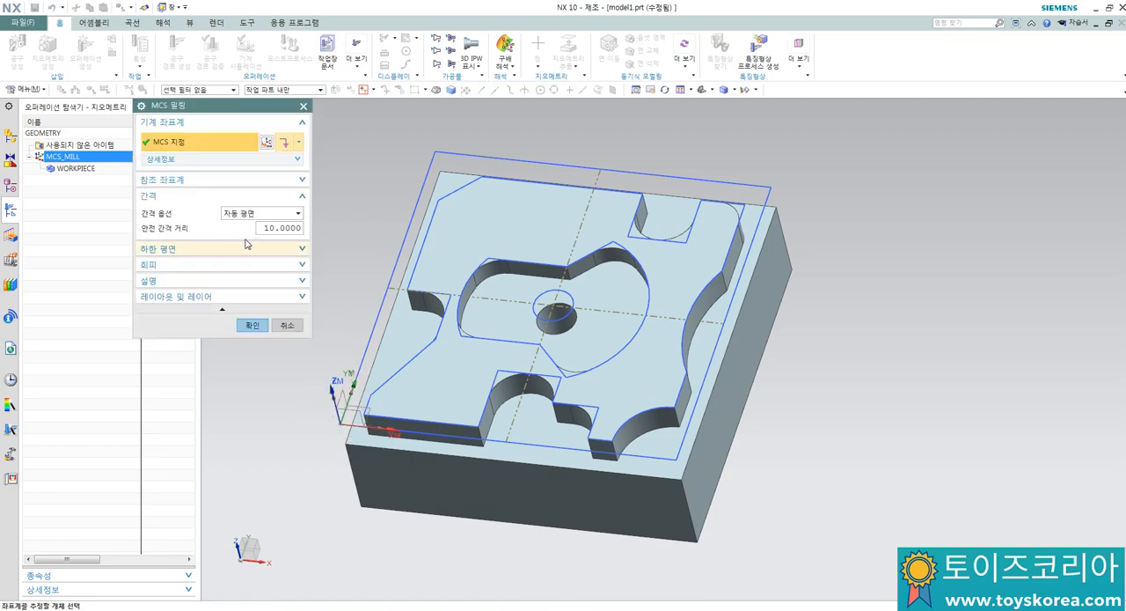
Step: Set the MCS_MILL clearance option to Plane (평면), offset 50 mm above the part's top face
left_click(249, 214)
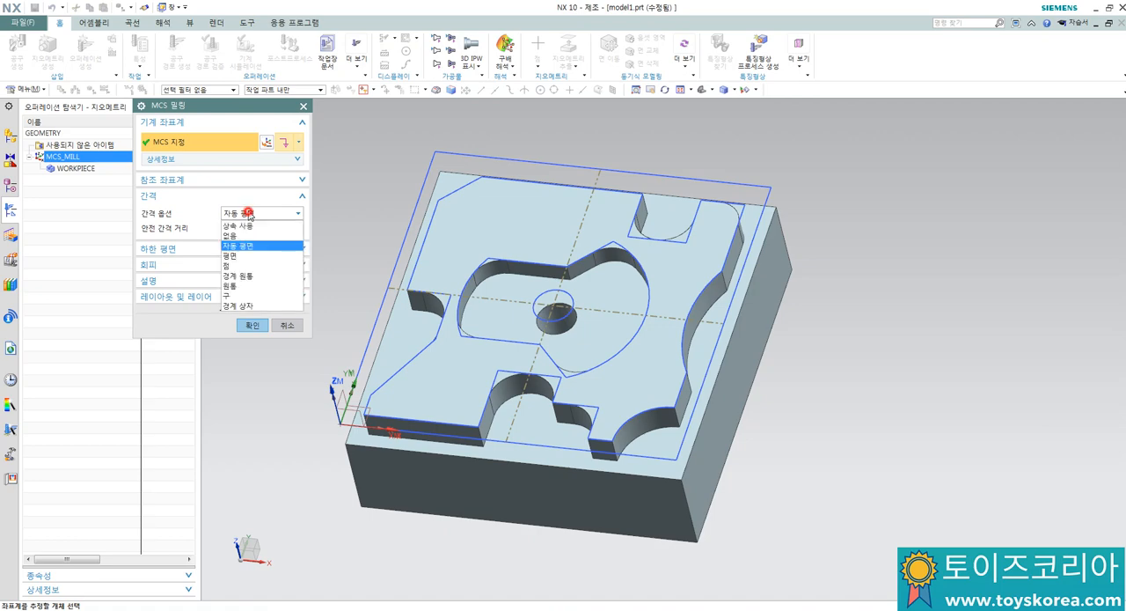
left_click(239, 261)
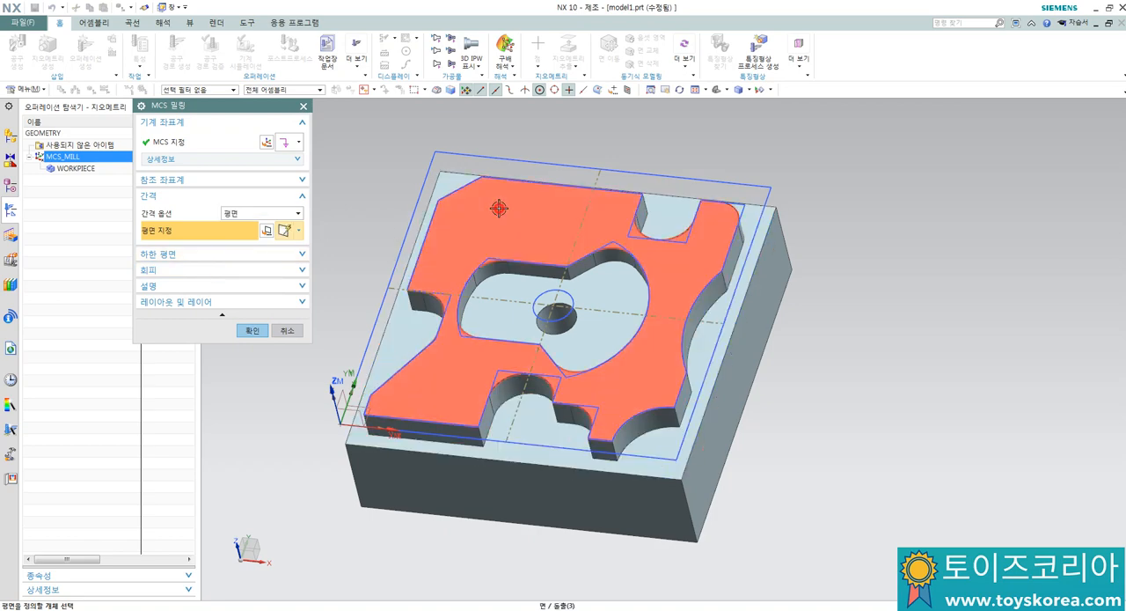
left_click(498, 209)
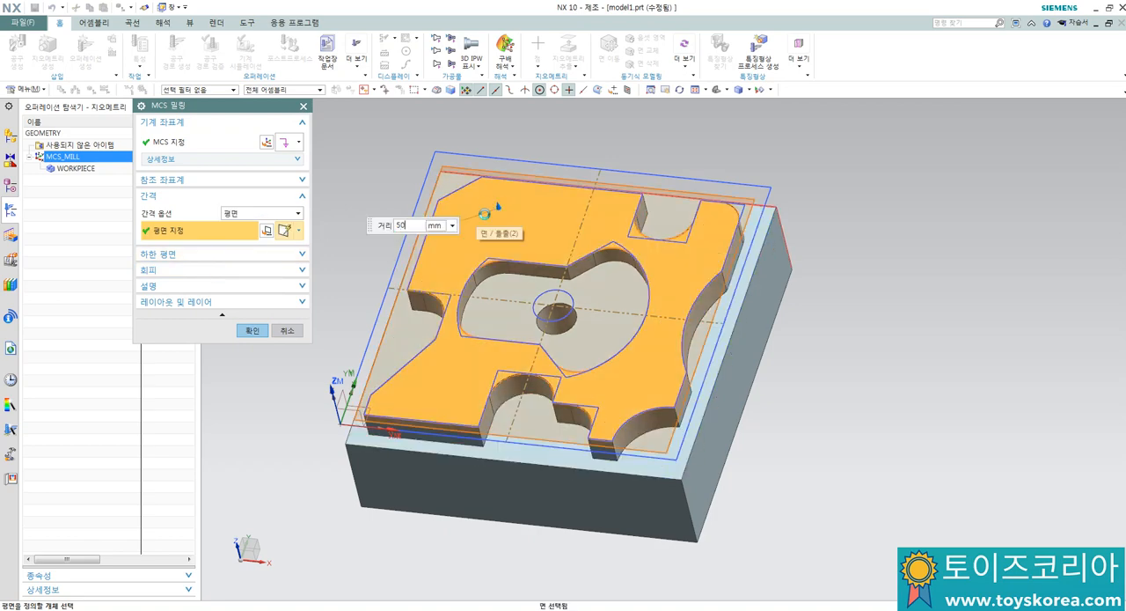
key("Return")
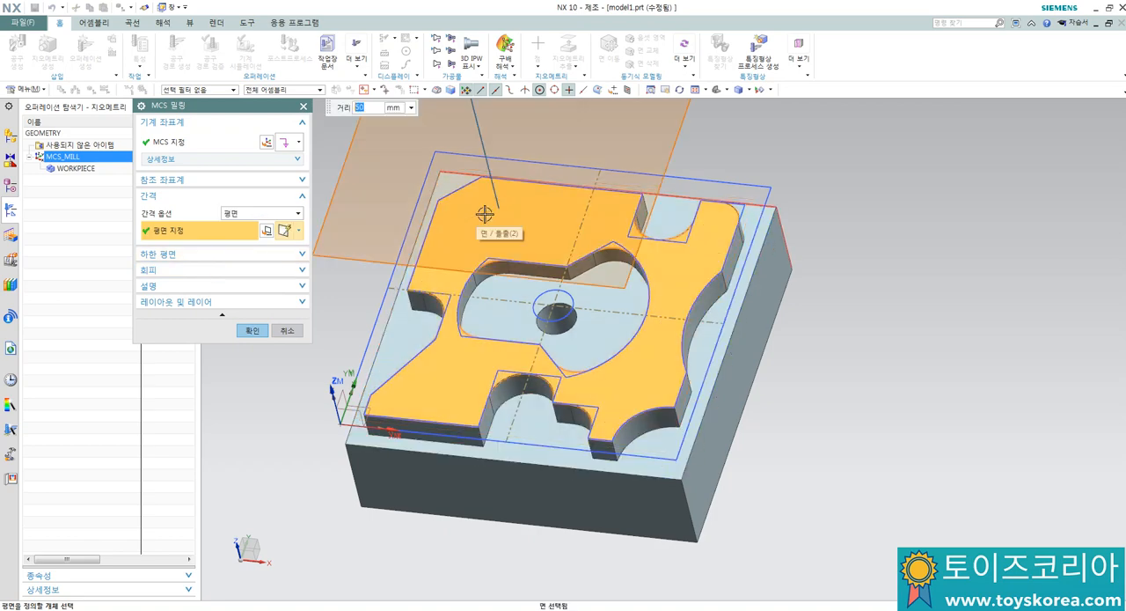
left_click(251, 331)
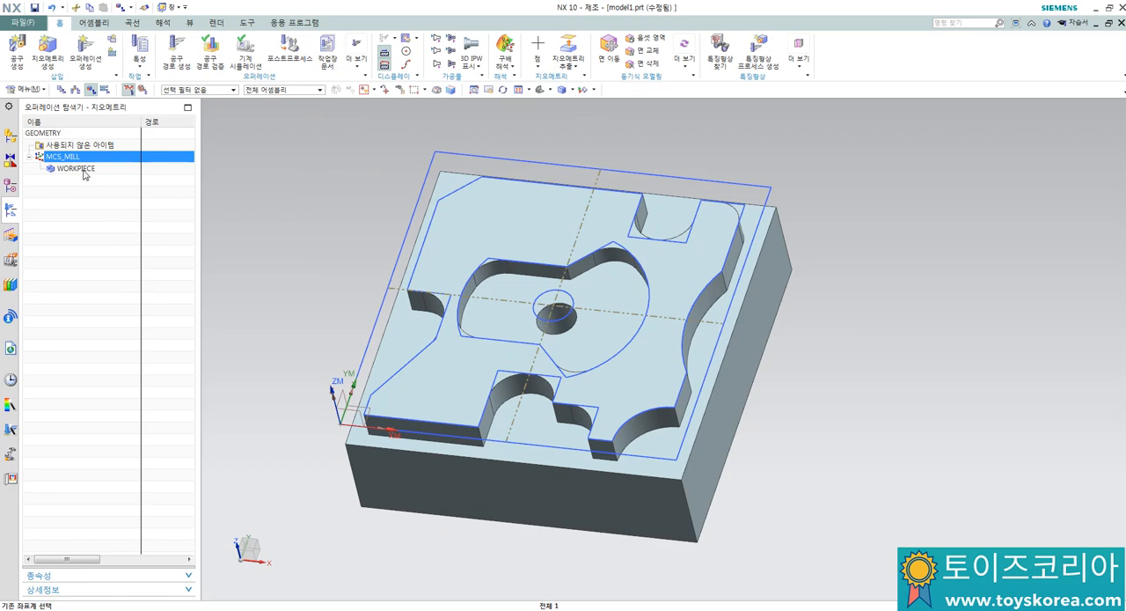
Step: Edit WORKPIECE and specify the solid body as its part geometry
double_click(78, 168)
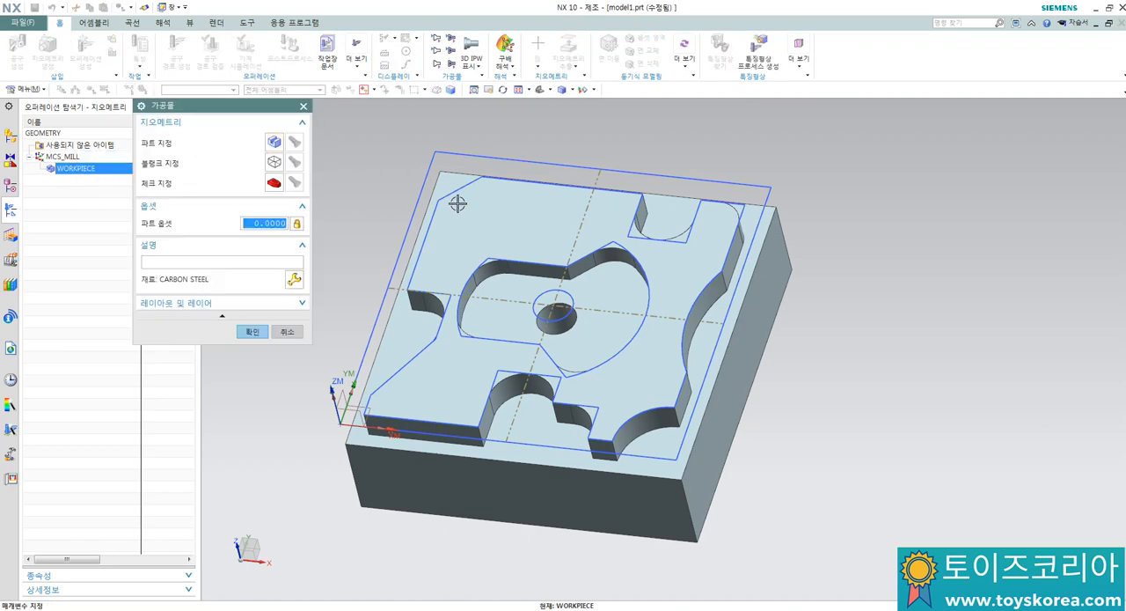
left_click(274, 142)
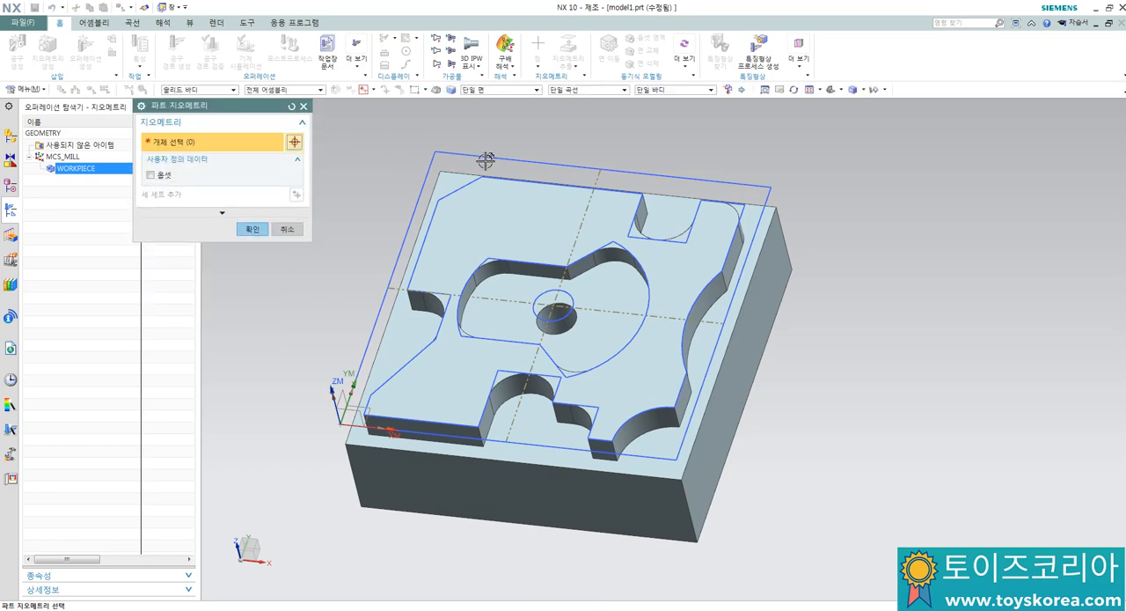
left_click(499, 198)
left_click(499, 198)
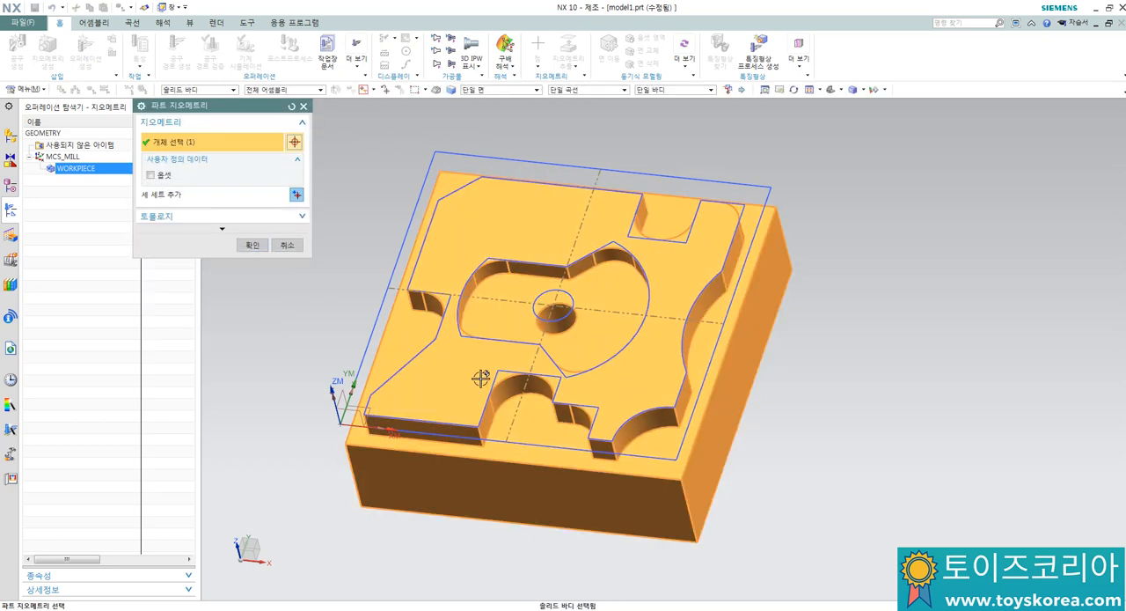
left_click(253, 245)
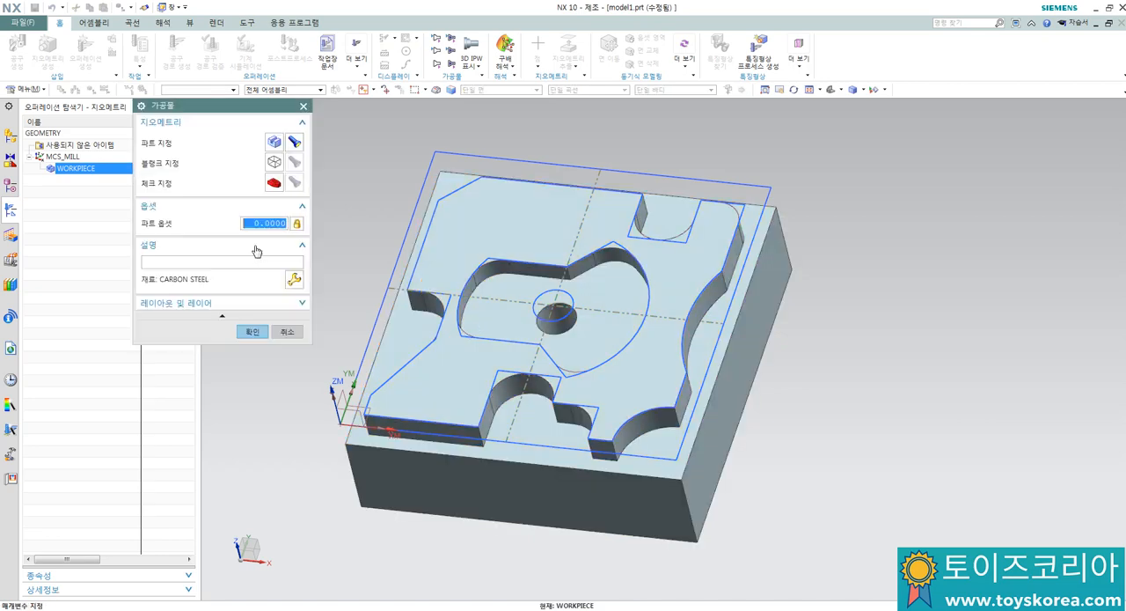
Step: Set the WORKPIECE blank geometry type to Bounding Block (경계 블록)
left_click(273, 164)
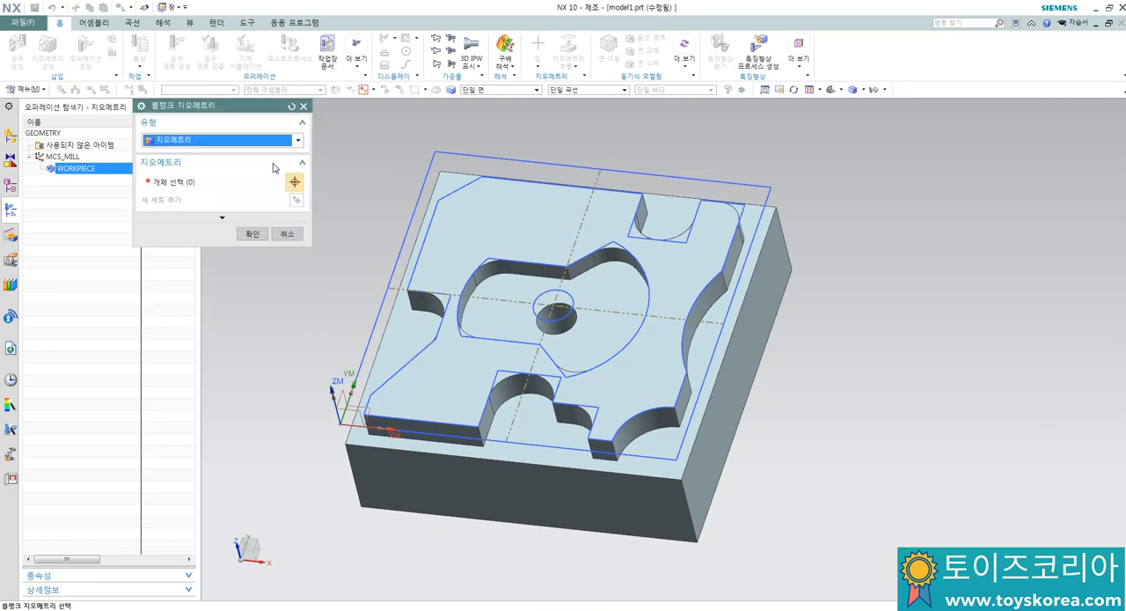
left_click(182, 138)
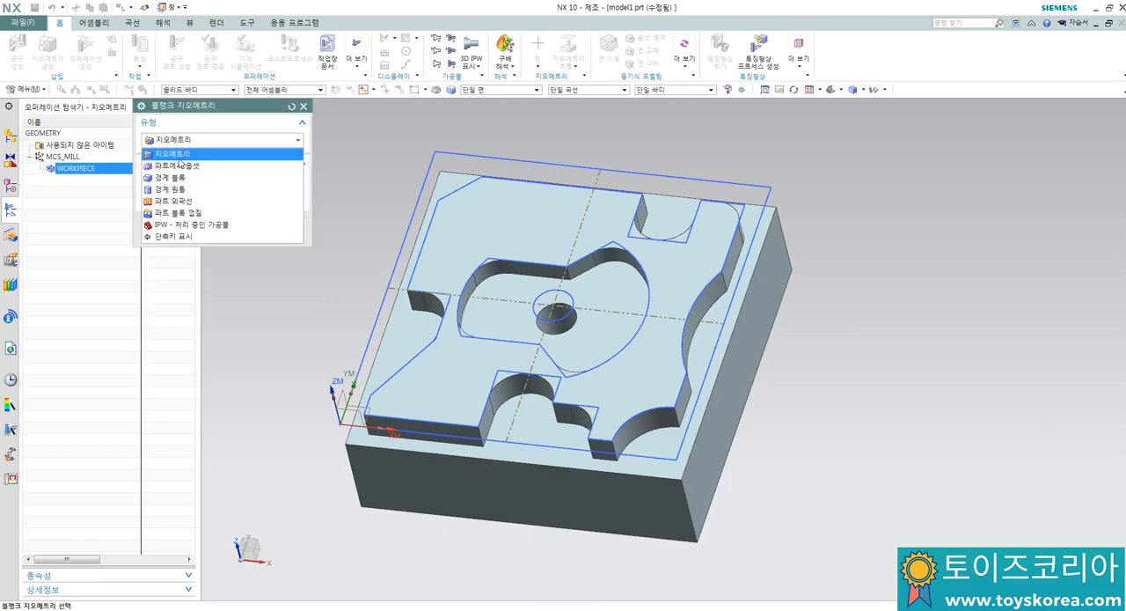
left_click(174, 179)
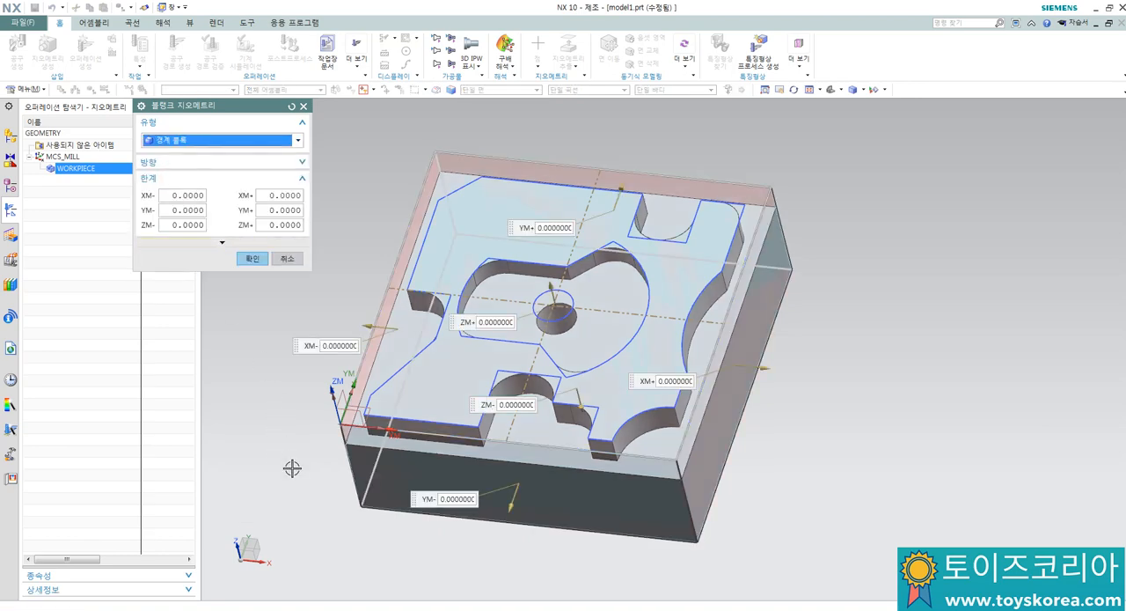
Step: Try a ZM+ limit of 2 on the blank's bounding block and return it to 0
middle_click_drag(291, 468, 294, 425)
scroll(339, 352, "up", 2)
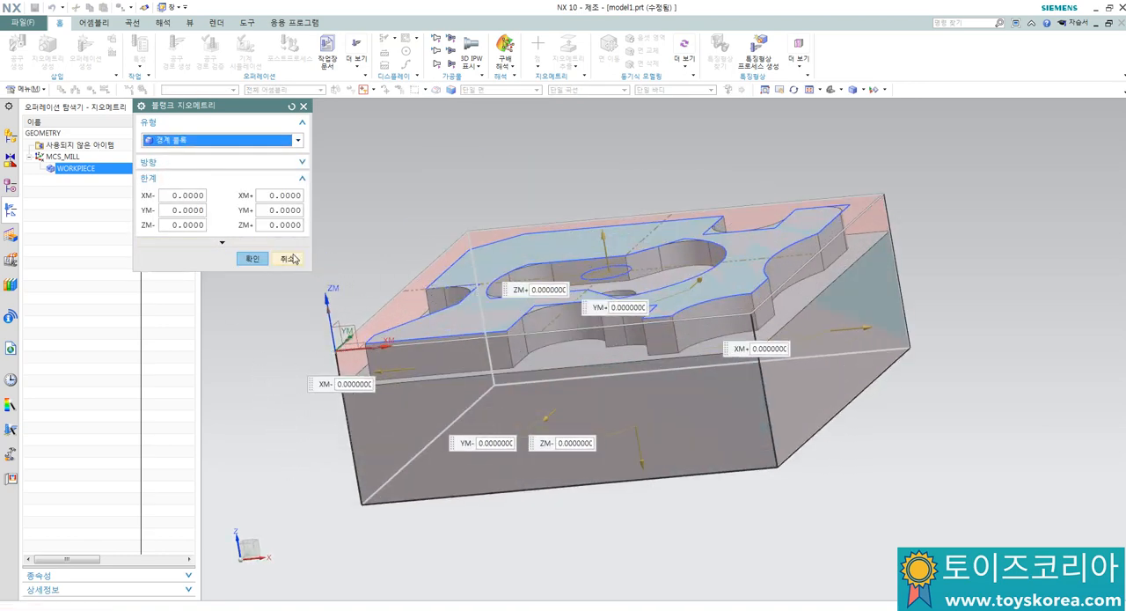
left_click(279, 225)
type("2")
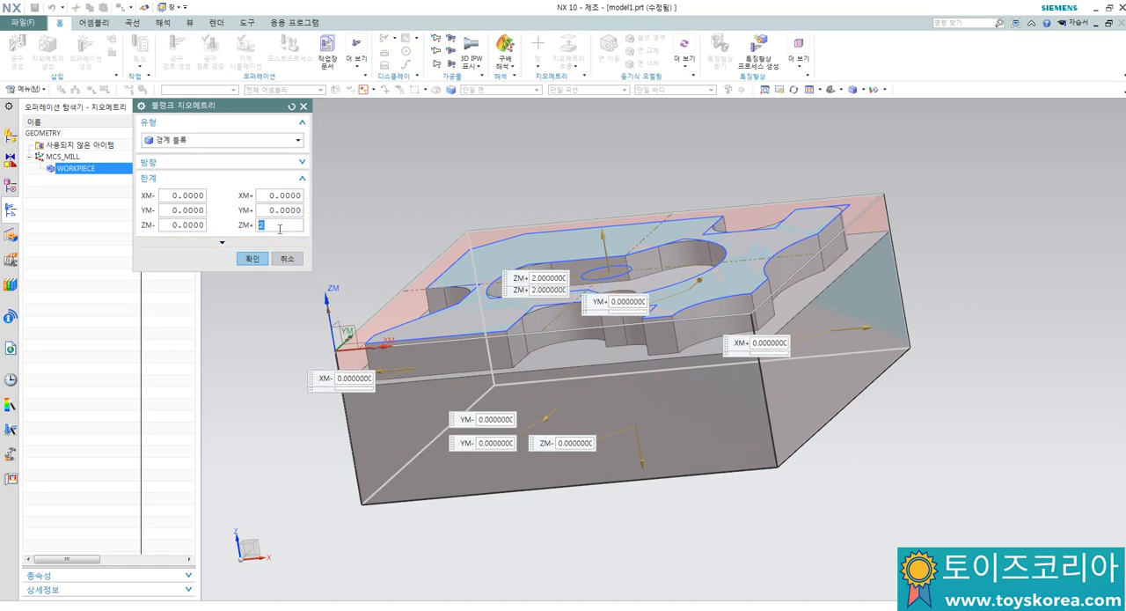
mouse_move(385, 209)
middle_mouse_down()
mouse_move(378, 188)
mouse_move(369, 211)
middle_mouse_up()
type("0")
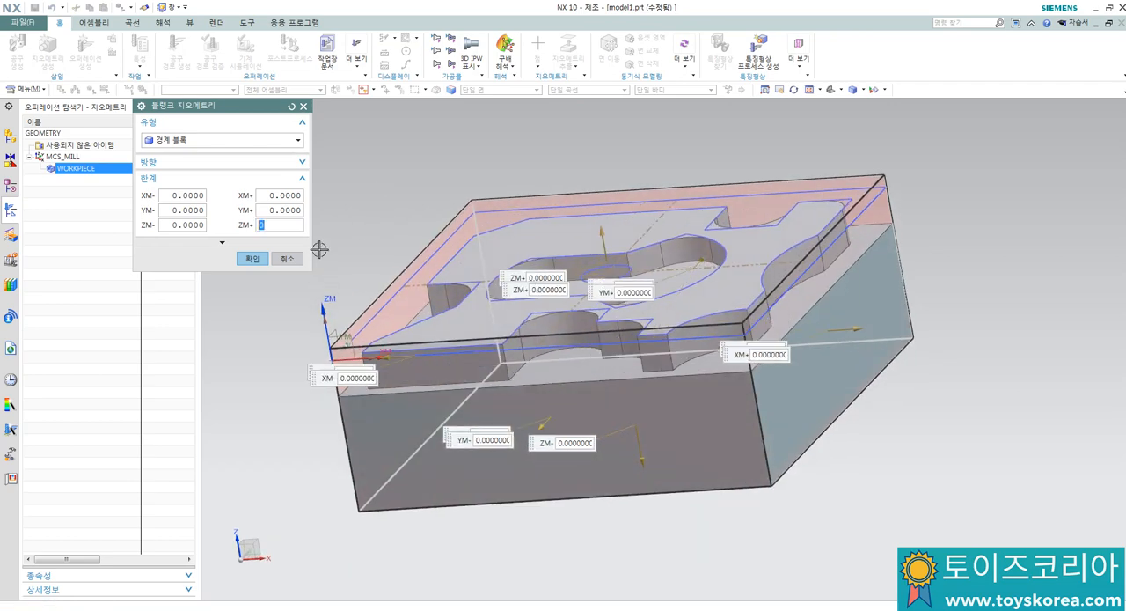
key("Return")
Step: Accept the bounding block as the blank geometry and finish the WORKPIECE definition
middle_click_drag(390, 206, 450, 208)
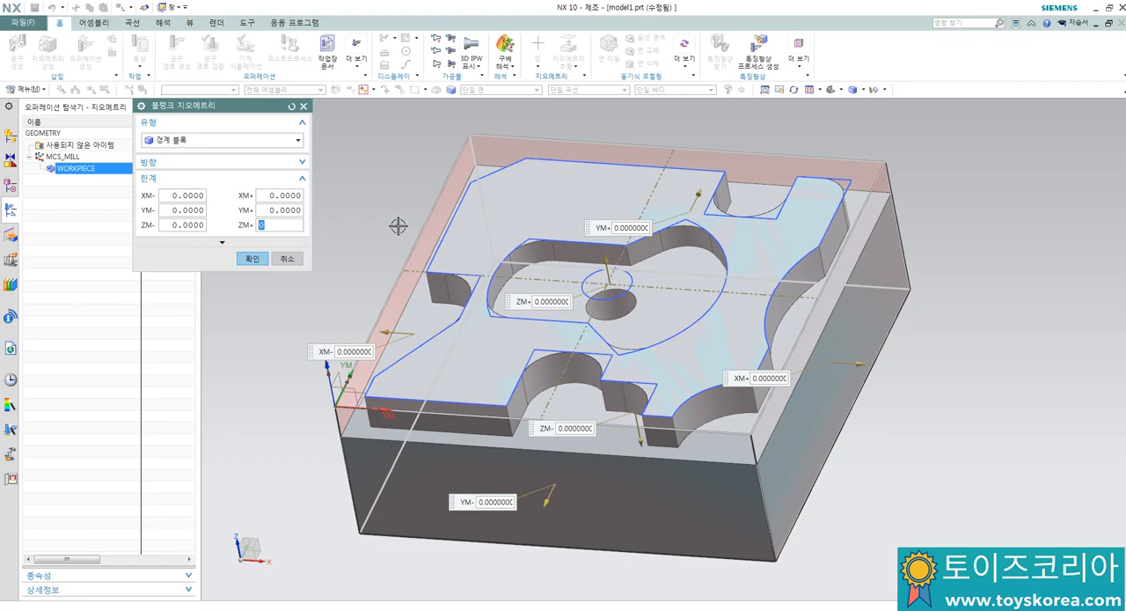
mouse_move(395, 219)
middle_mouse_down()
mouse_move(390, 196)
mouse_move(393, 225)
middle_mouse_up()
left_click(249, 258)
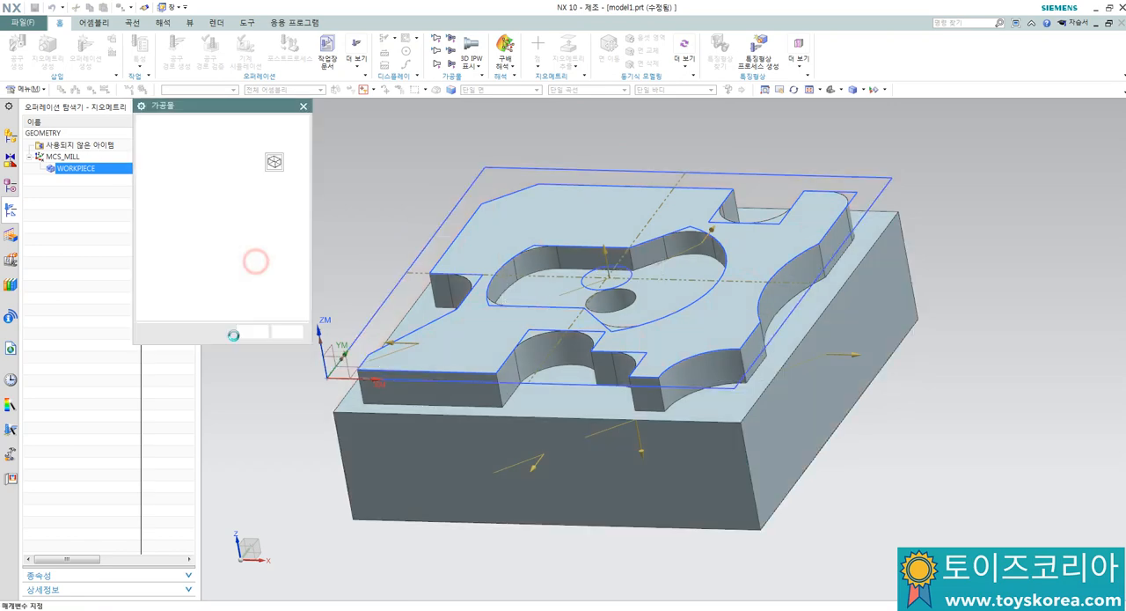
left_click(253, 335)
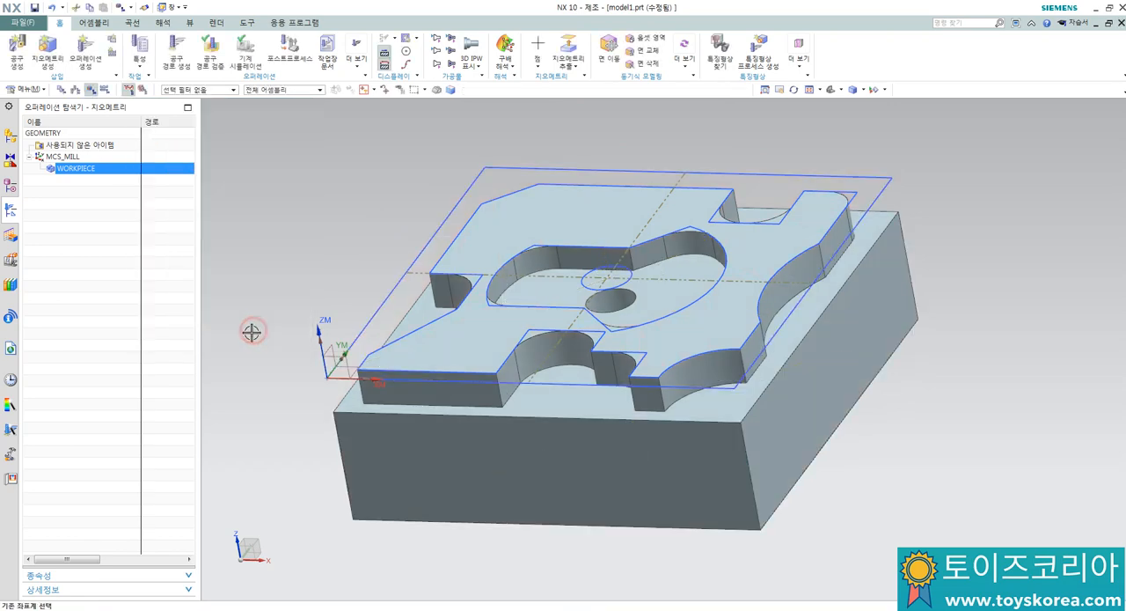
Step: Show the navigator's machine tool view and create a mill_planar MILL tool named T01평엔드밀10파이
right_click(87, 234)
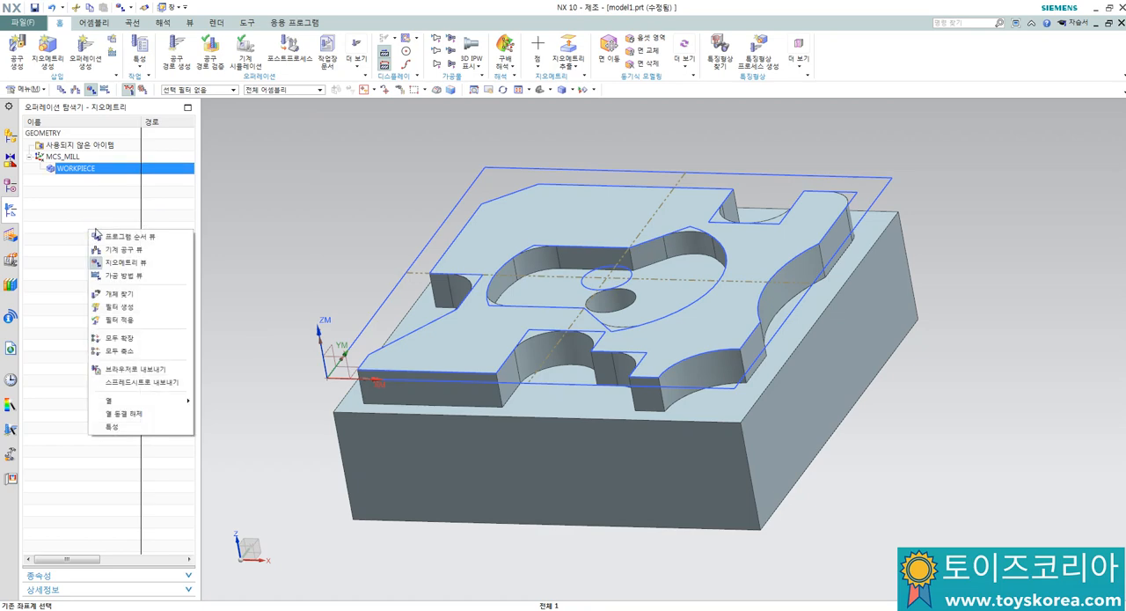
left_click(120, 251)
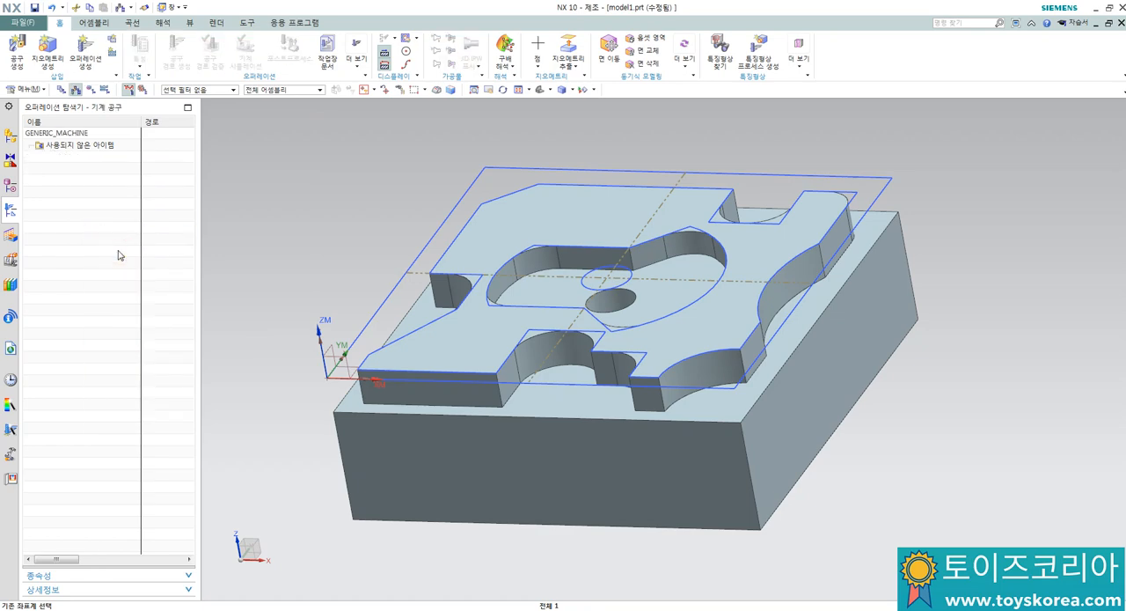
left_click(17, 51)
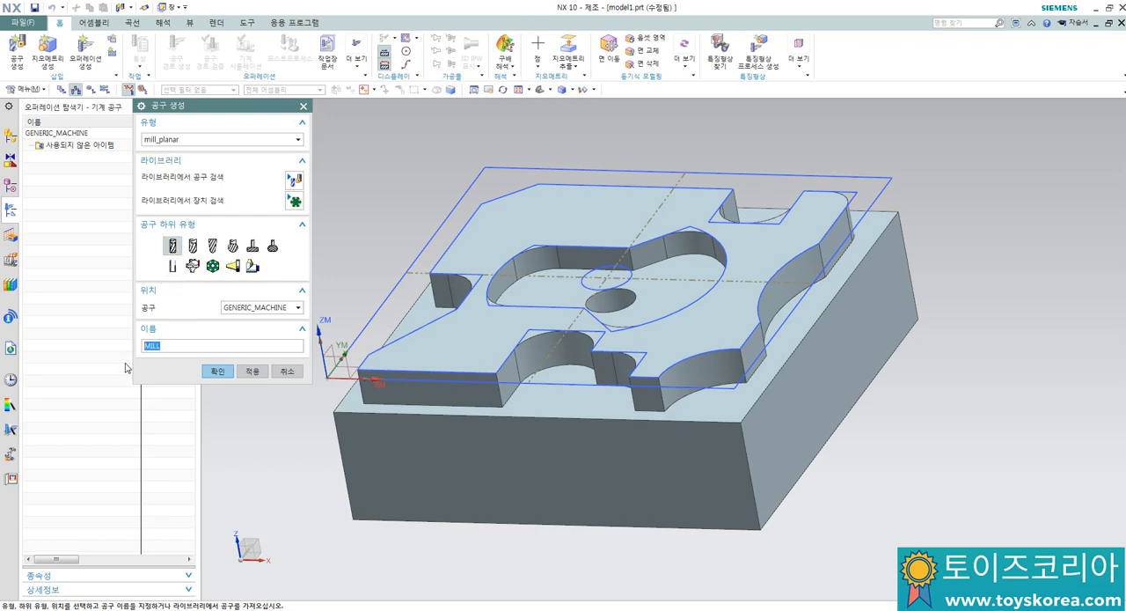
type("ㅌ")
type("01평엔드밀")
type("10파이")
left_click(217, 373)
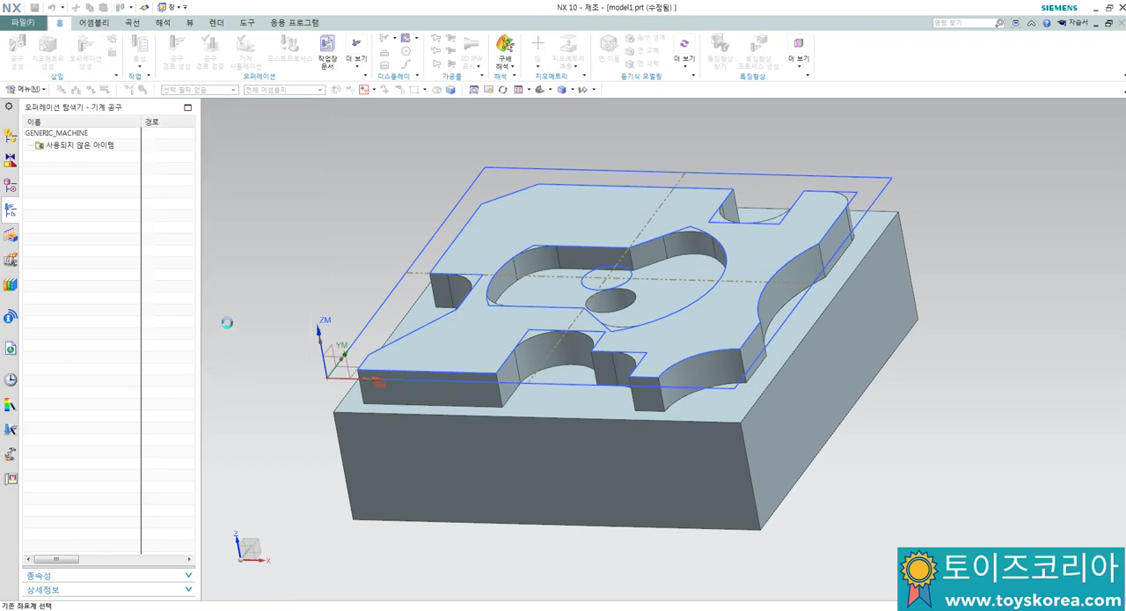
Step: Give the end mill a 10 mm diameter and set its tool number, adjust register and cutter compensation register to 1
type("10")
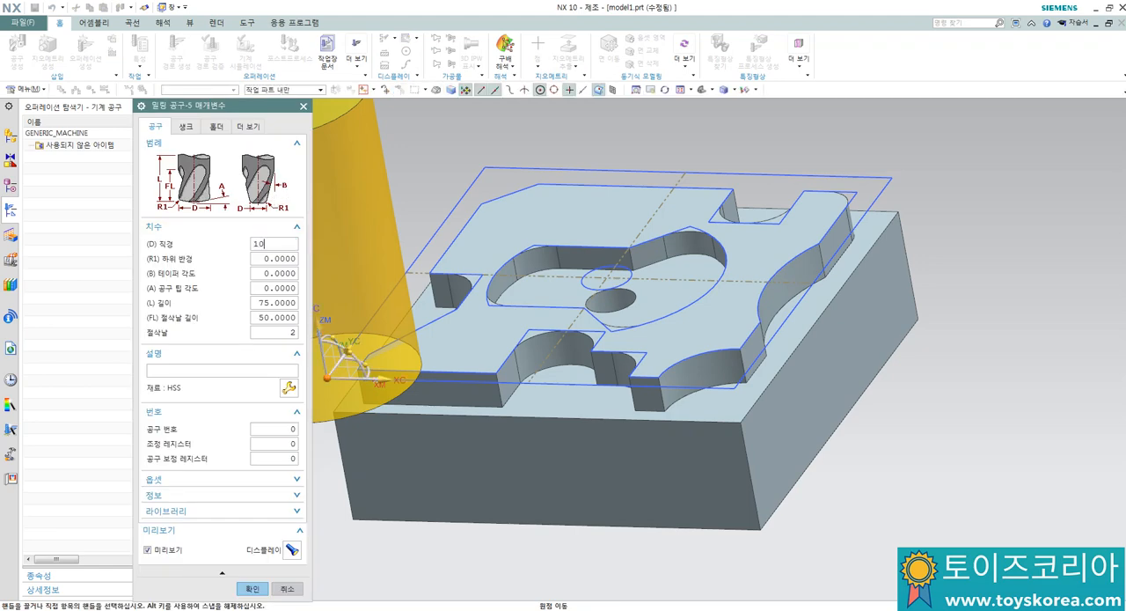
left_click(272, 428)
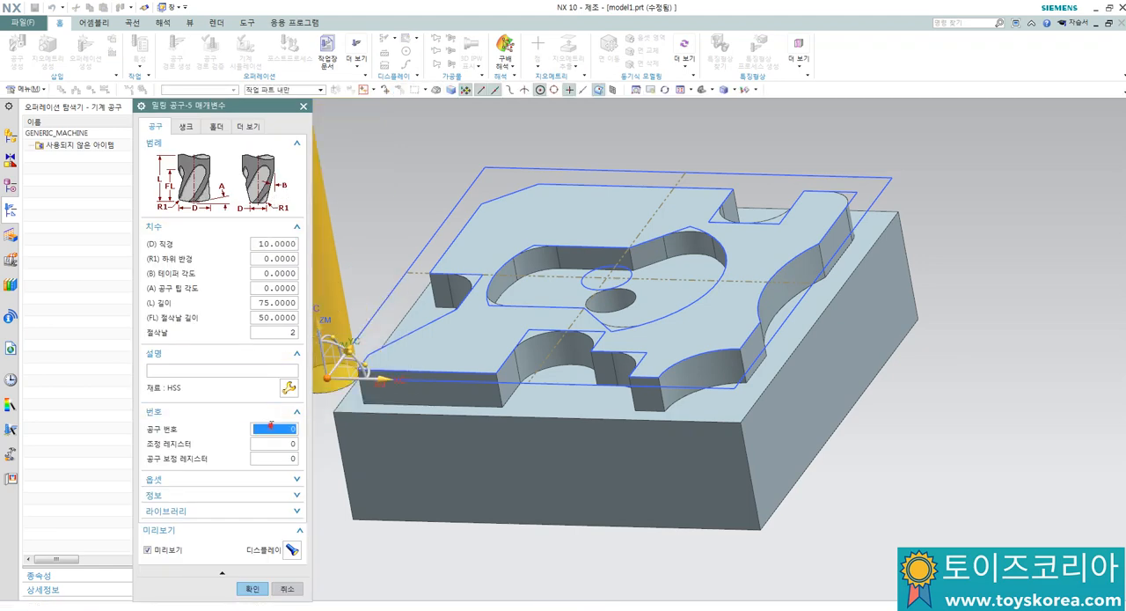
type("1")
left_click(272, 444)
type("1")
left_click(274, 459)
type("1")
left_click(274, 444)
left_click(252, 588)
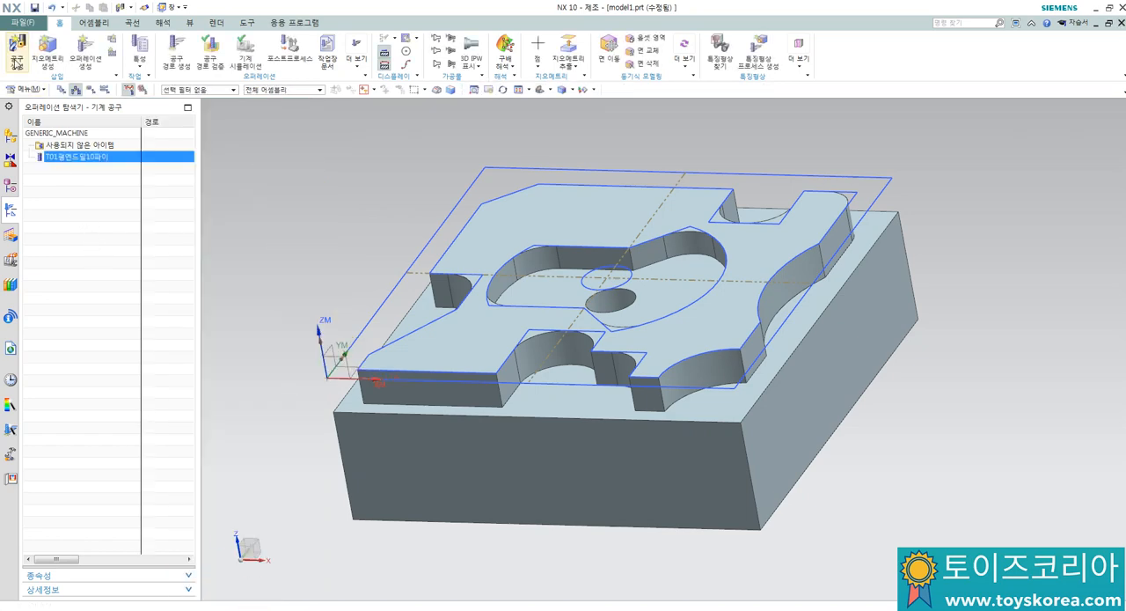
Step: Create a drill-type COUNTERSINKING_TOOL named T02센터드릴4파이
left_click(17, 51)
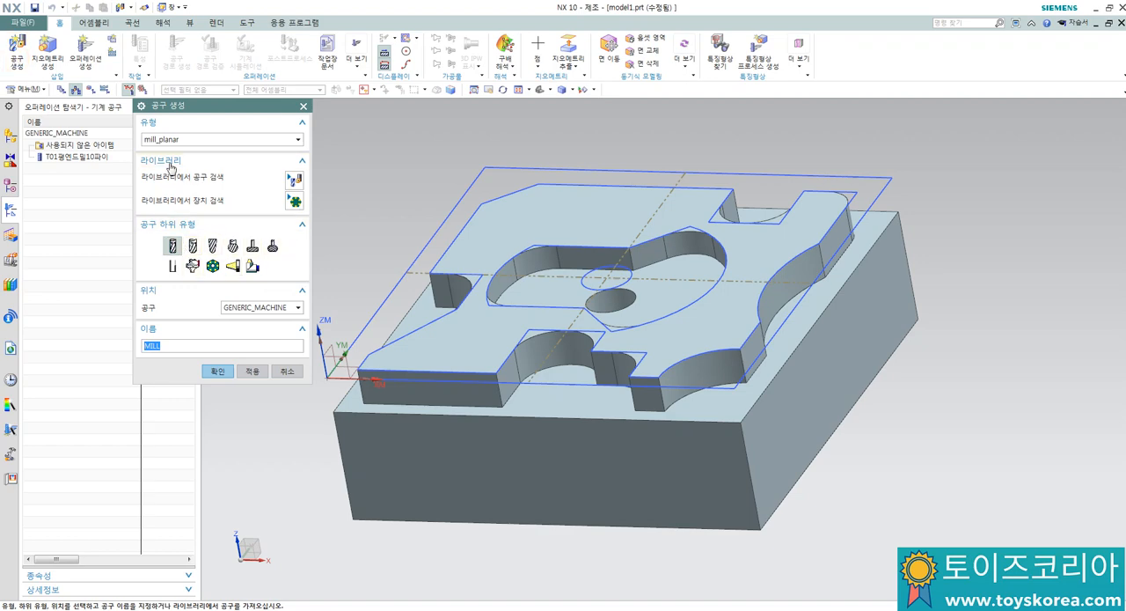
left_click(167, 139)
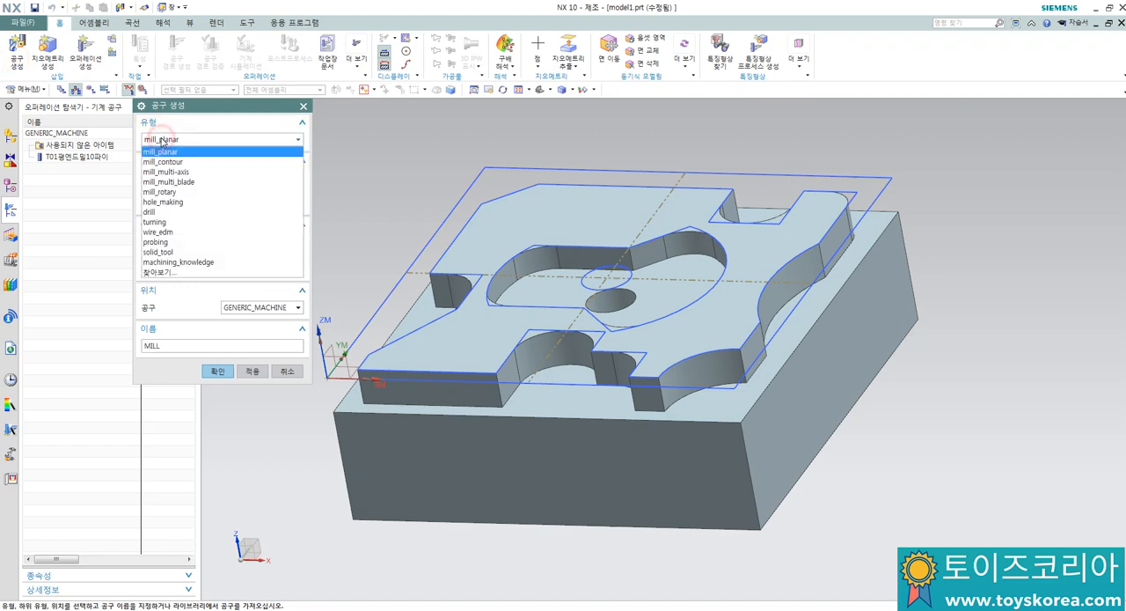
left_click(158, 212)
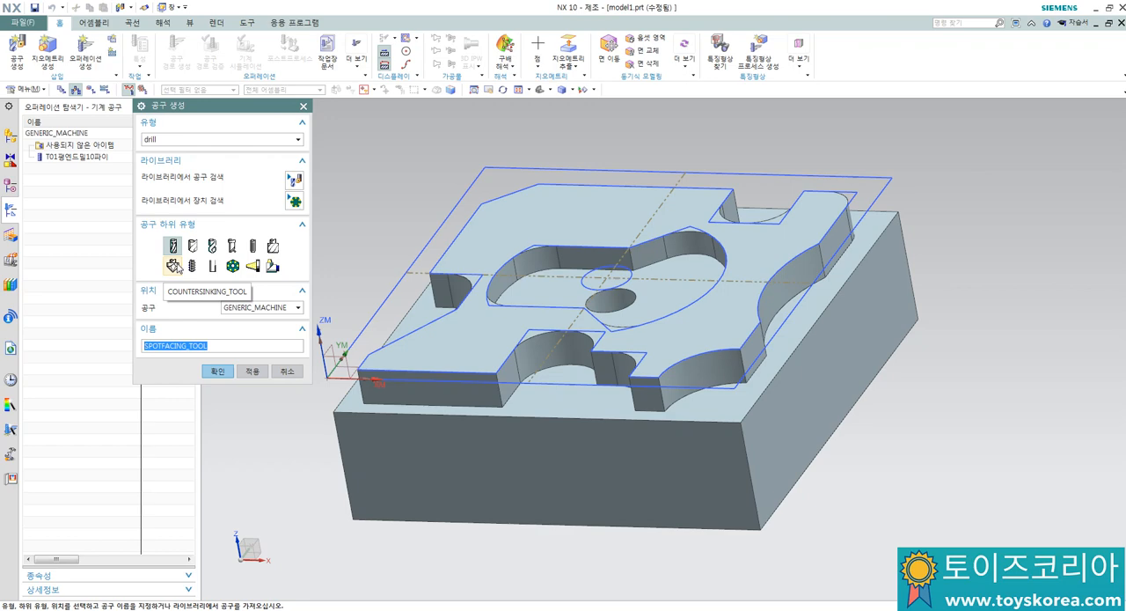
left_click(174, 267)
left_click_drag(227, 346, 96, 346)
type("T02")
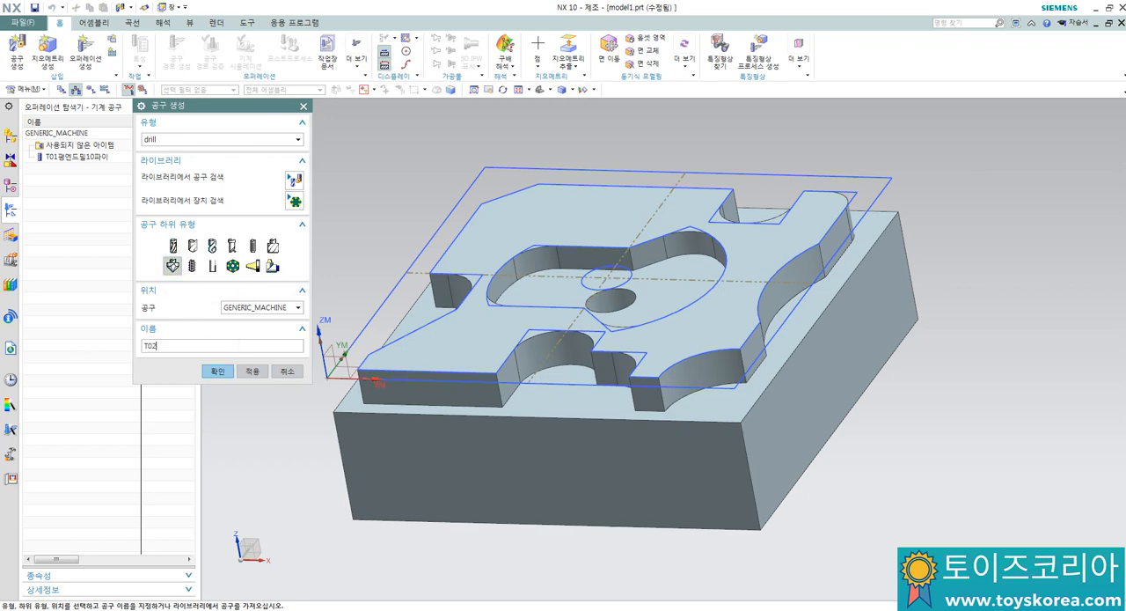
type("센터드릴4파이")
left_click(216, 371)
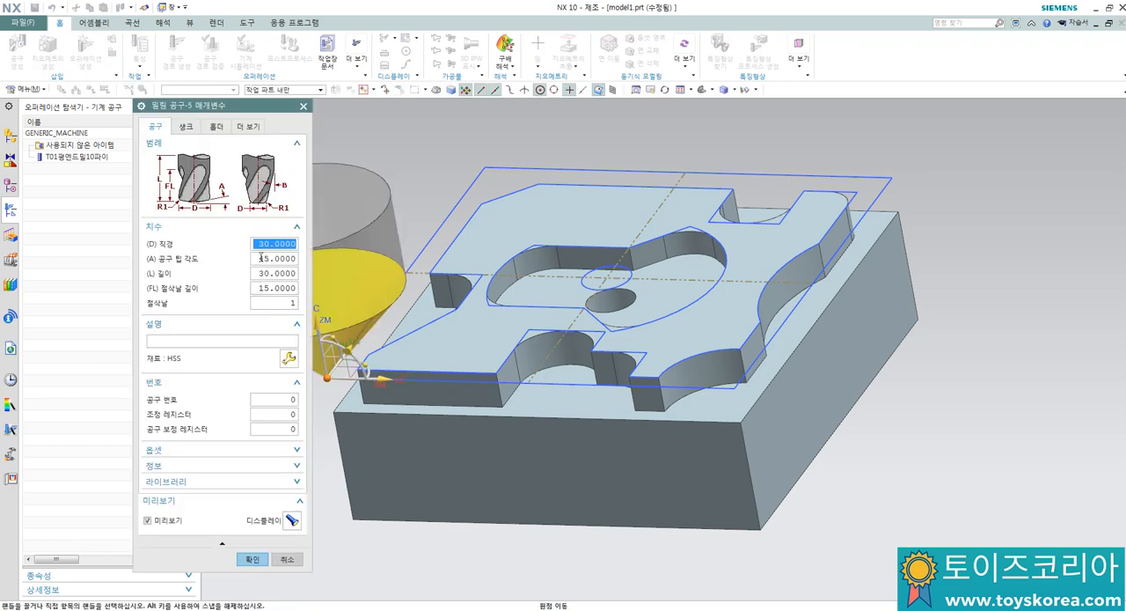
Step: Give the center drill a 4 mm diameter and set its tool number, adjust register and cutter compensation register to 2
type("4")
key("Return")
left_click(283, 400)
type("2")
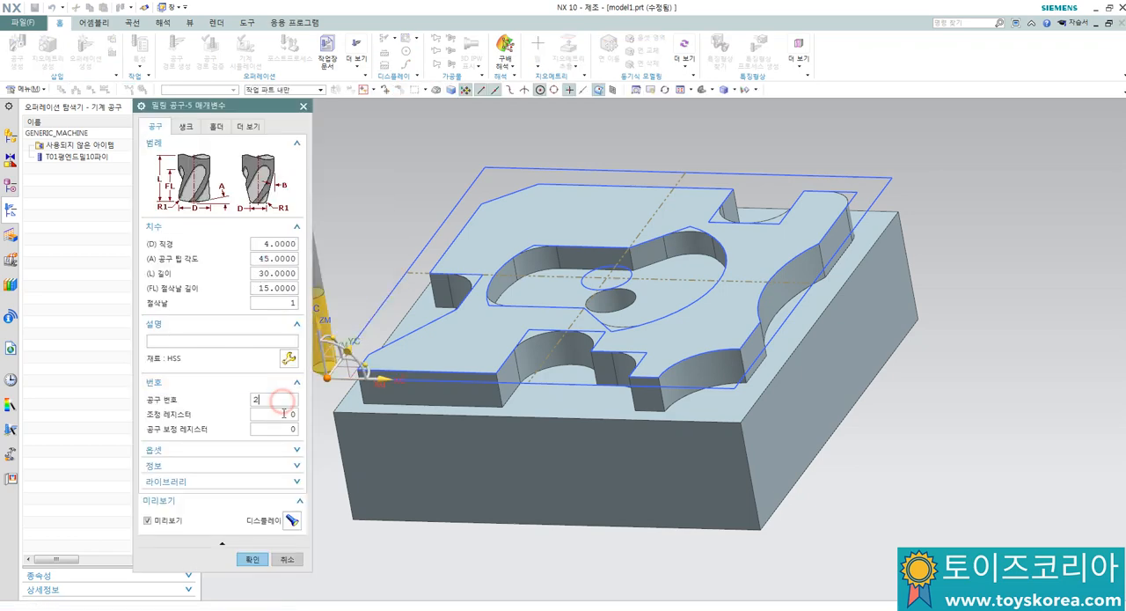
key("Tab")
type("2")
key("Tab")
type("2")
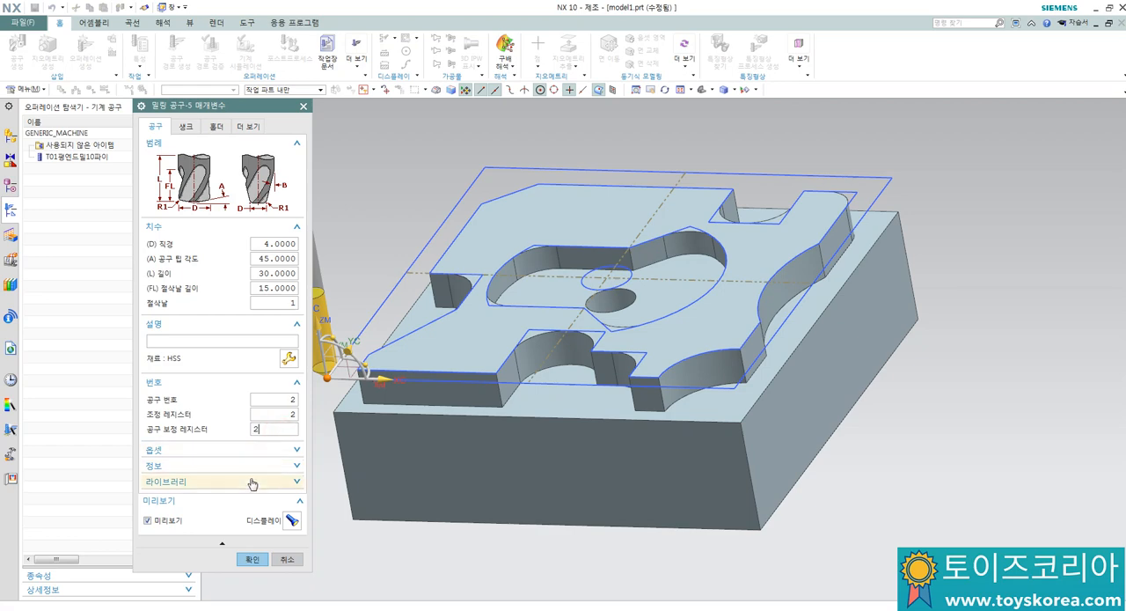
left_click(252, 559)
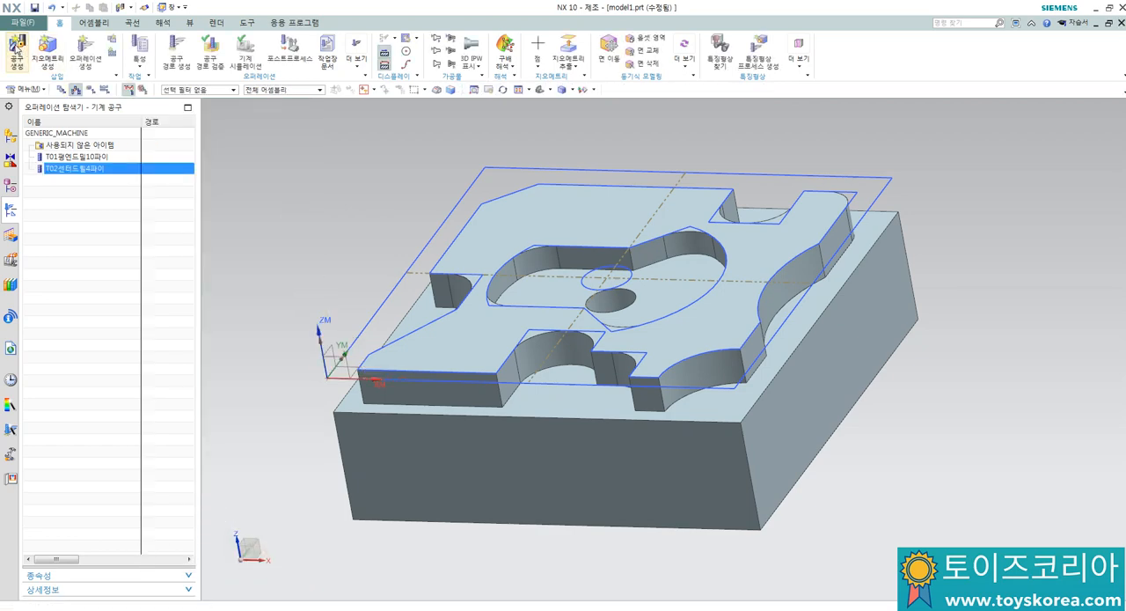
Step: Create a drill-type DRILLING_TOOL named T03드릴8파이
left_click(17, 51)
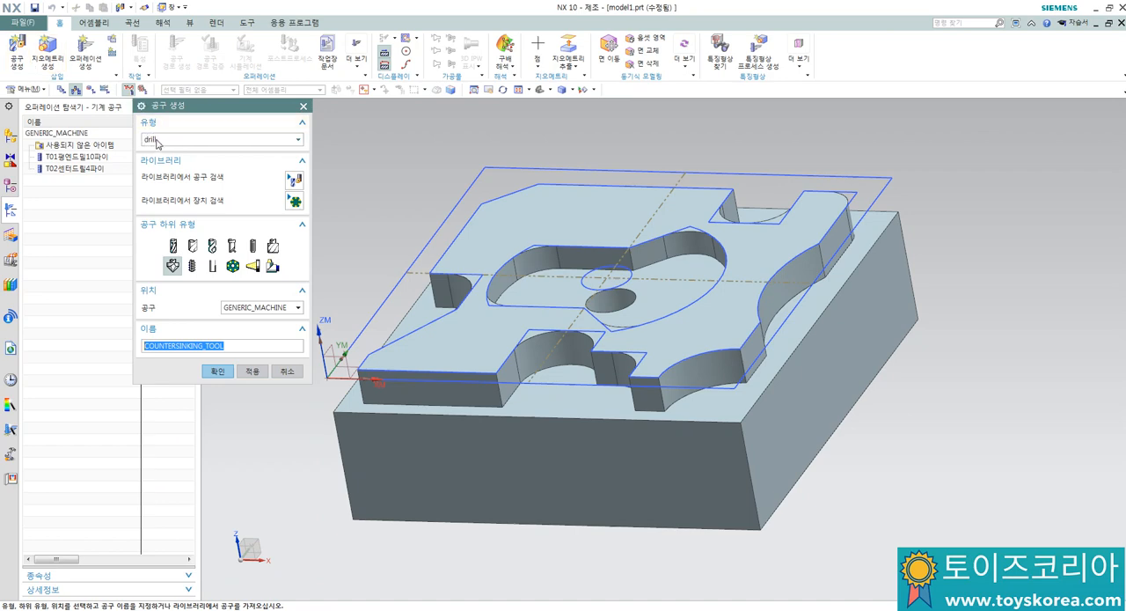
left_click(213, 249)
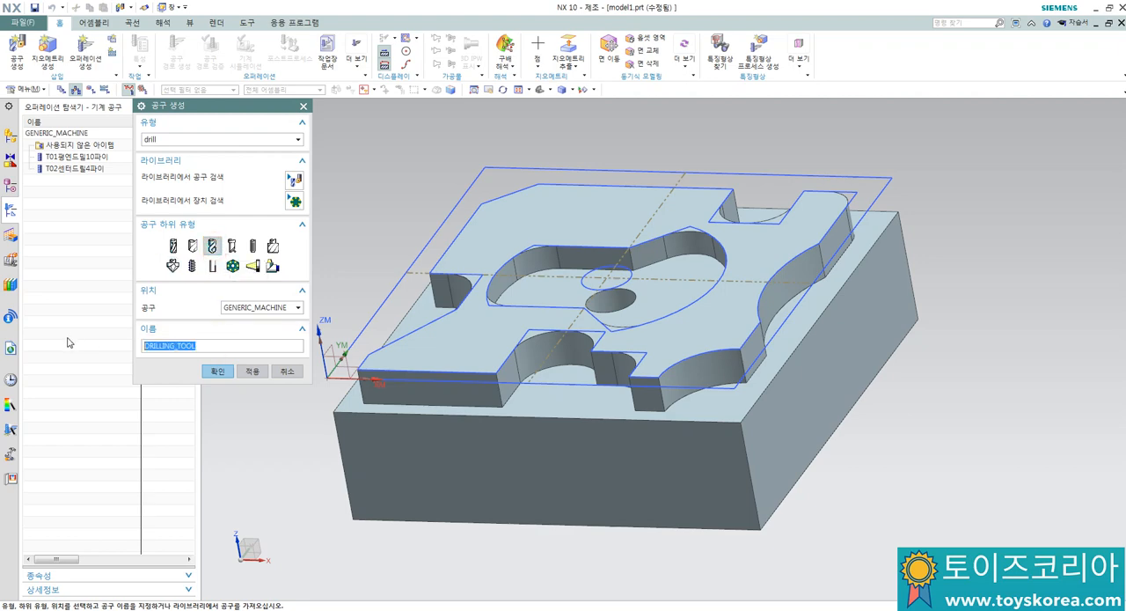
type("T03드릴8파이")
left_click(217, 370)
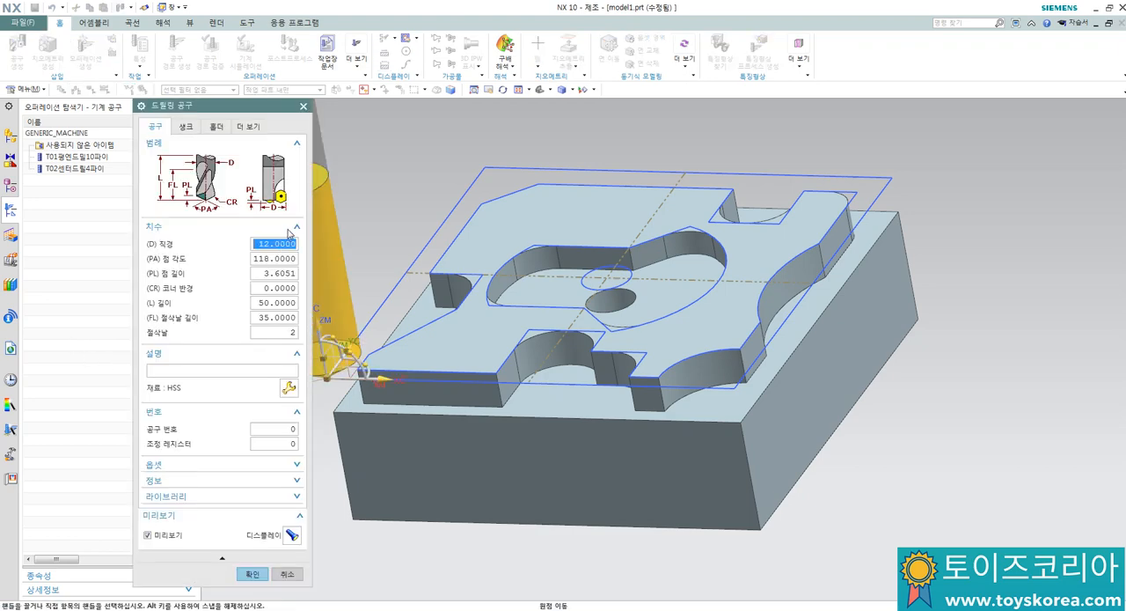
Step: Set the drill's diameter to 8 mm and its tool number to 3, and accept the tool
type("8")
key("Return")
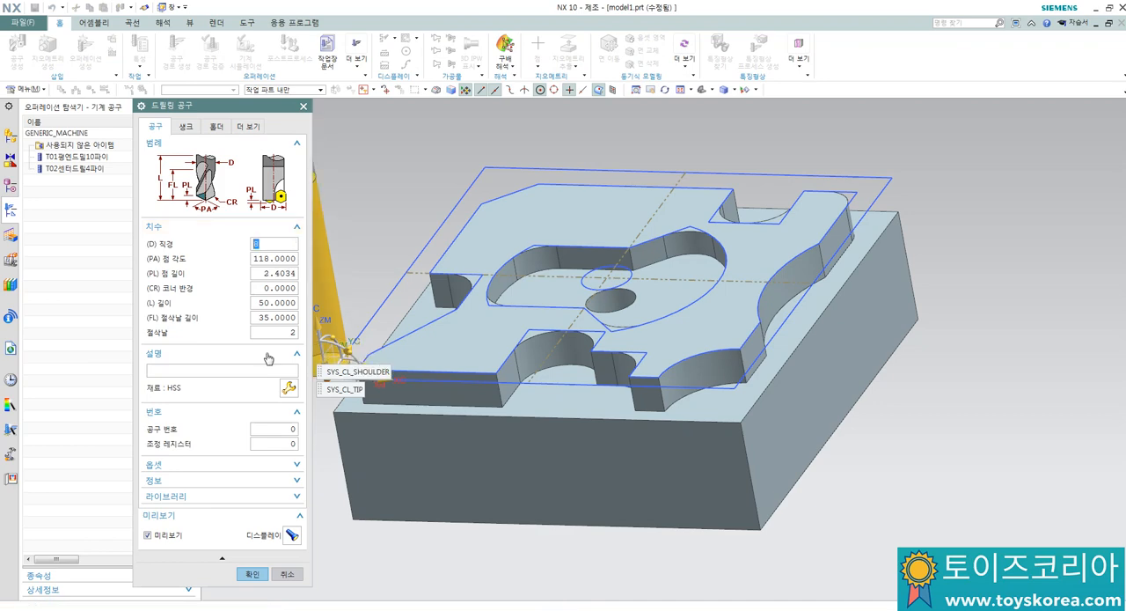
left_click(268, 429)
type("3")
left_click(268, 441)
left_click(274, 428)
left_click(270, 440)
left_click(255, 573)
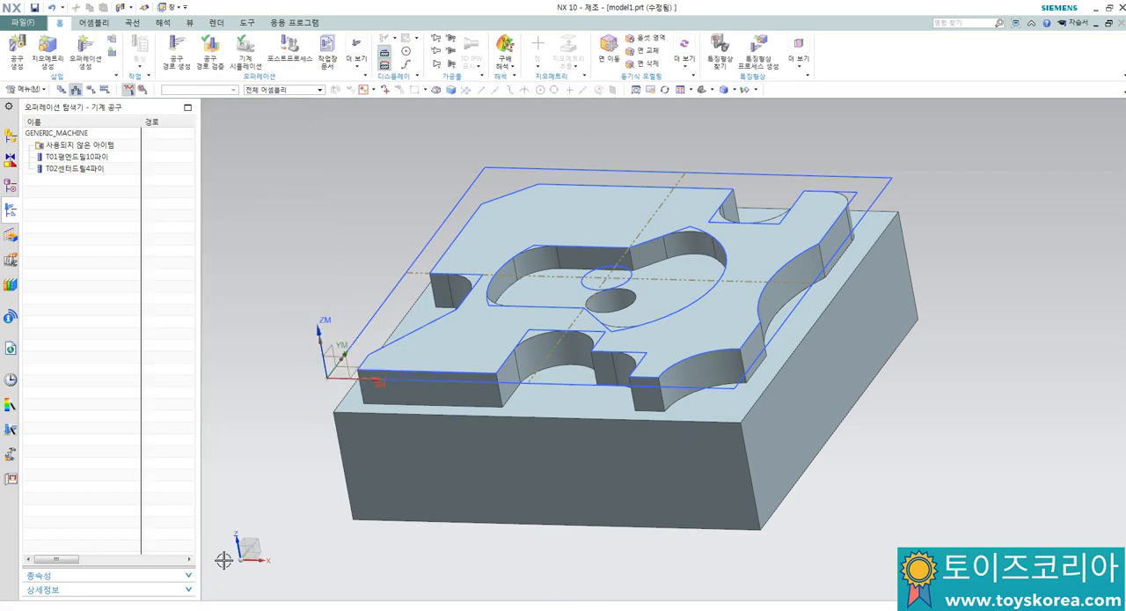
Step: Switch the operation navigator to the program order view
right_click(68, 217)
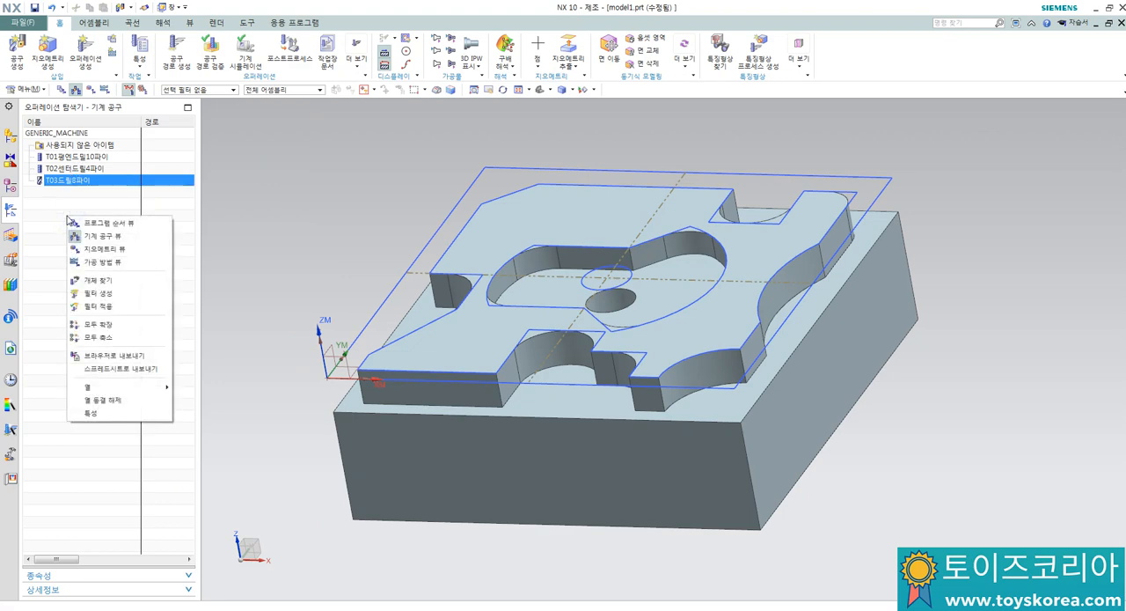
left_click(97, 225)
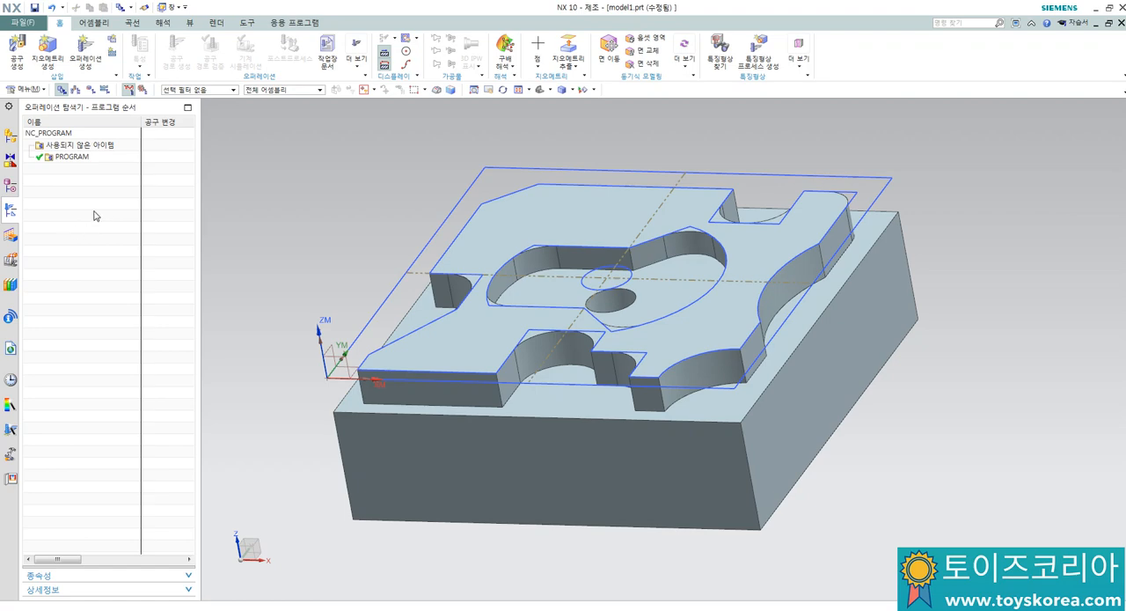
middle_click_drag(407, 207, 423, 230)
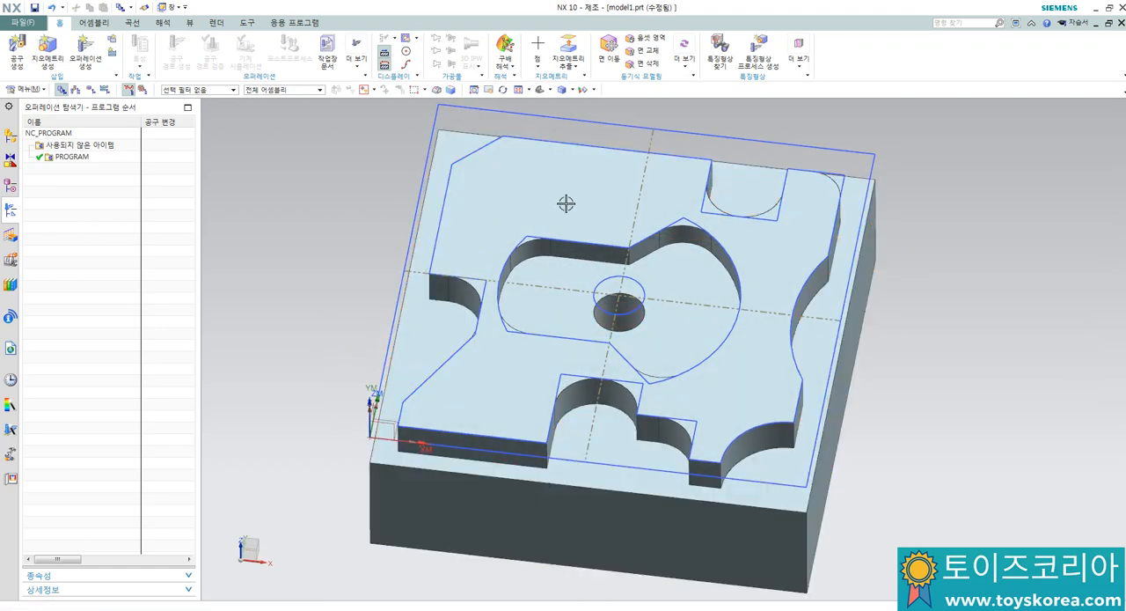
left_click(627, 310)
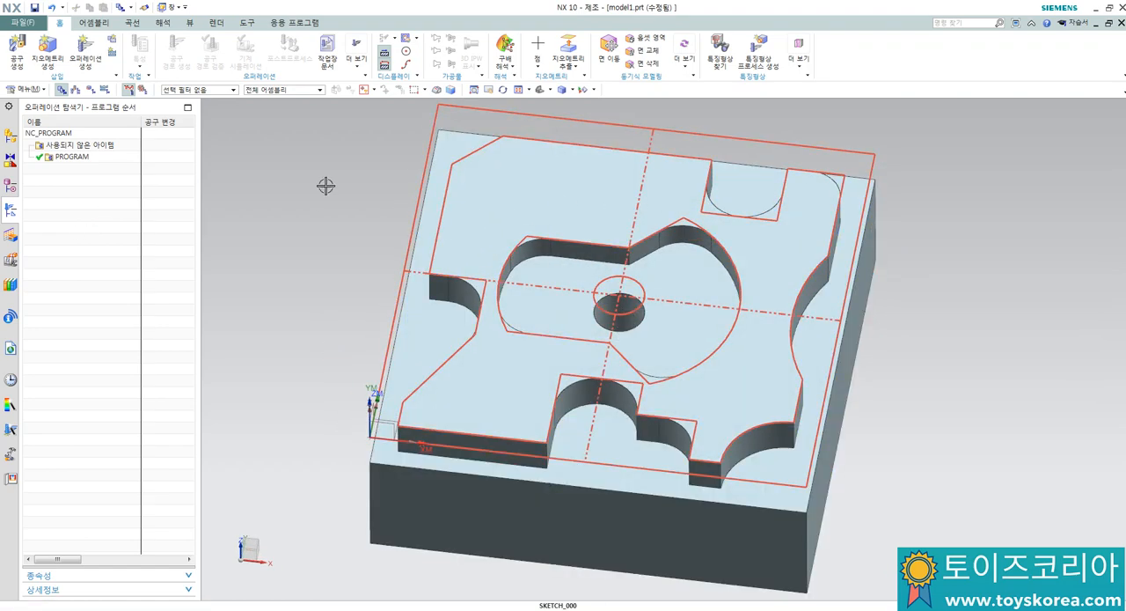
key("Escape")
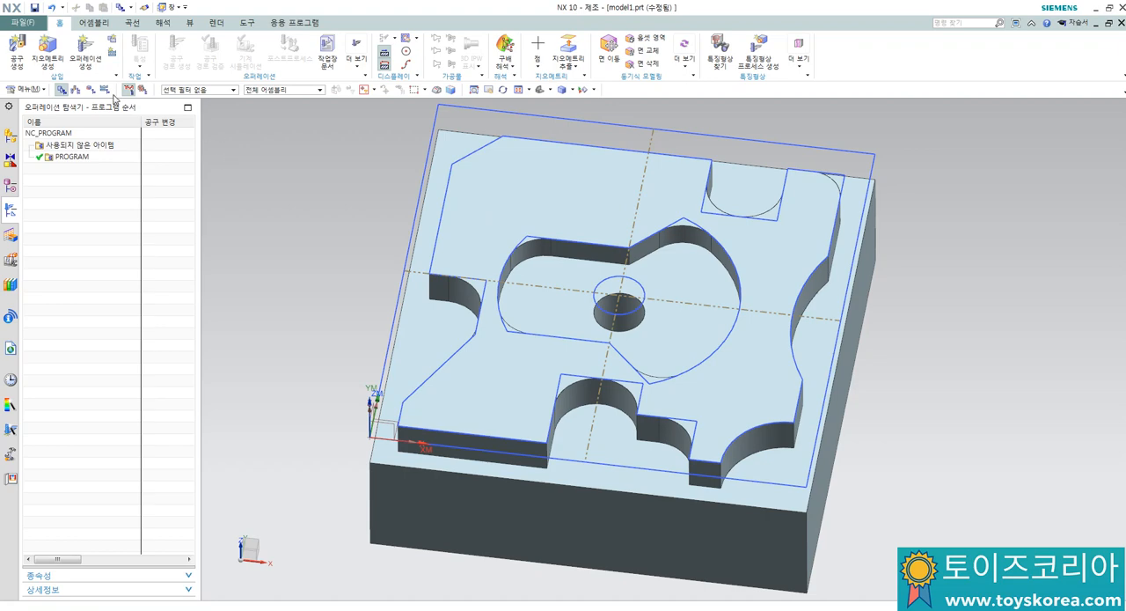
Step: Create a SPOT_DRILLING operation under PROGRAM using tool T02센터드릴4파이, geometry WORKPIECE and method METHOD
left_click(88, 54)
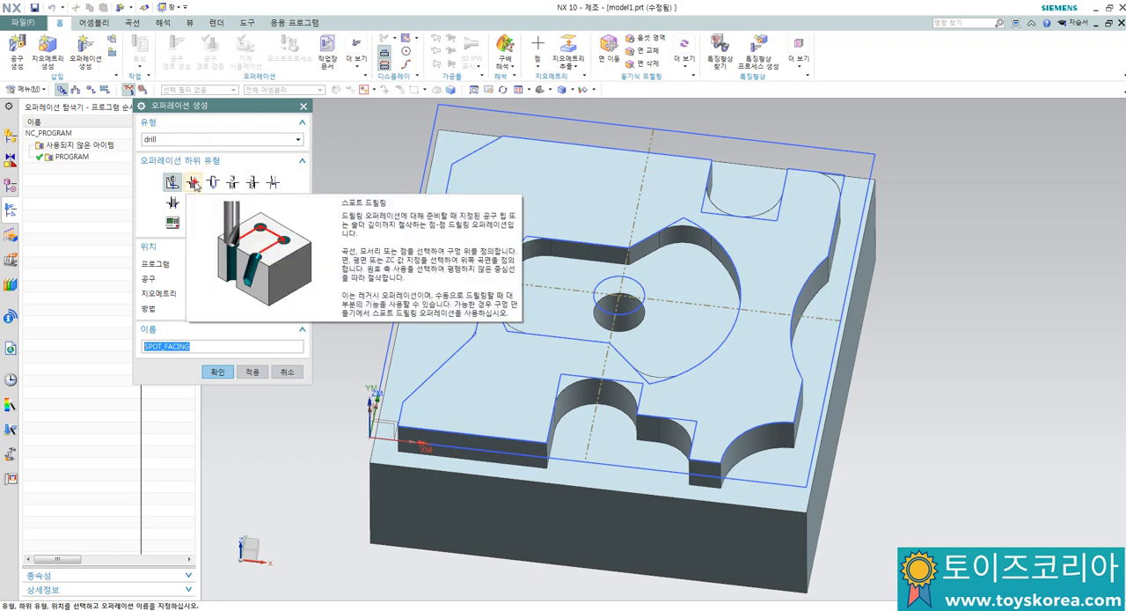
left_click(194, 182)
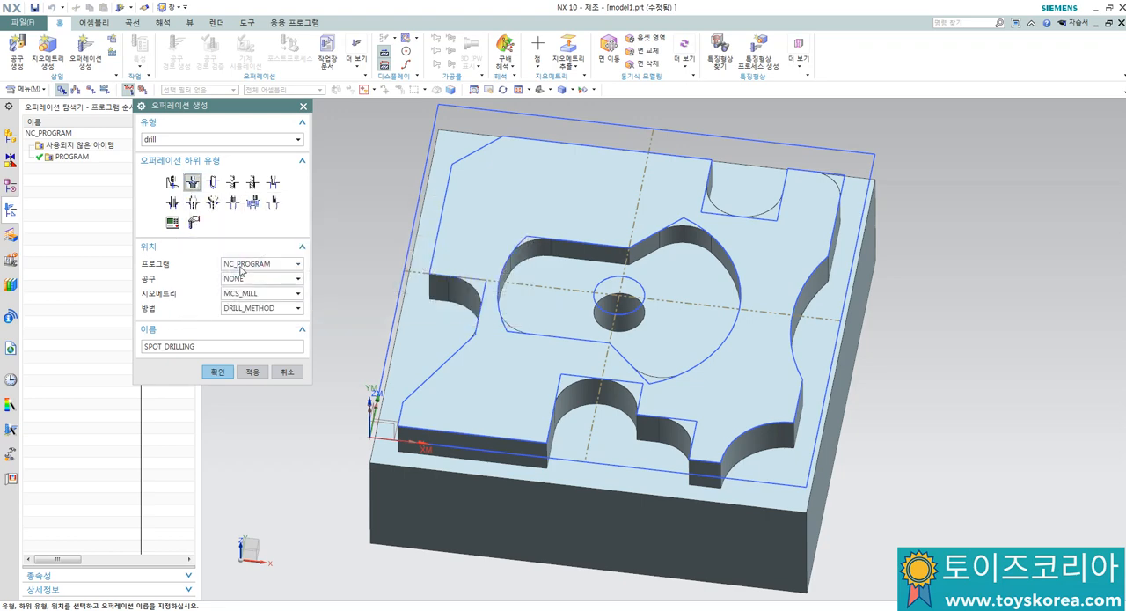
left_click(241, 266)
left_click(234, 299)
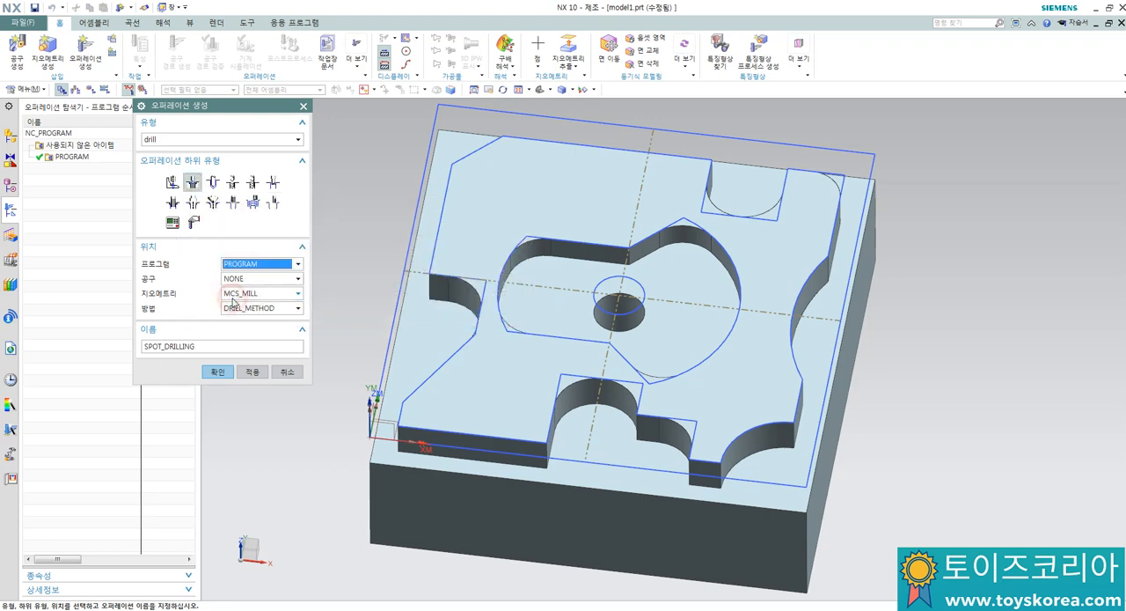
left_click(246, 278)
left_click(247, 311)
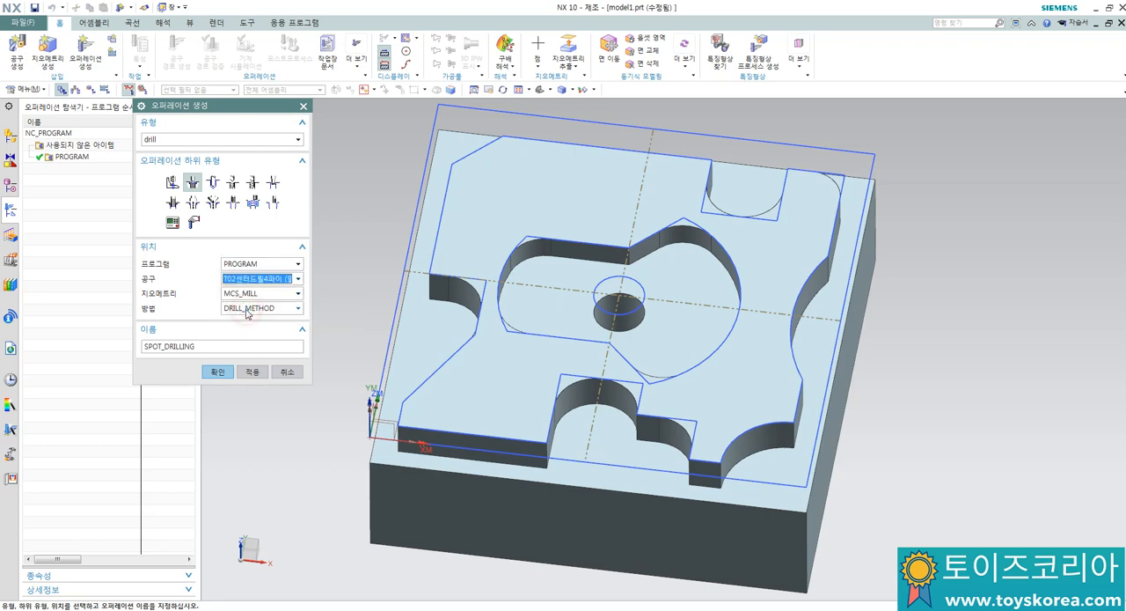
left_click(247, 298)
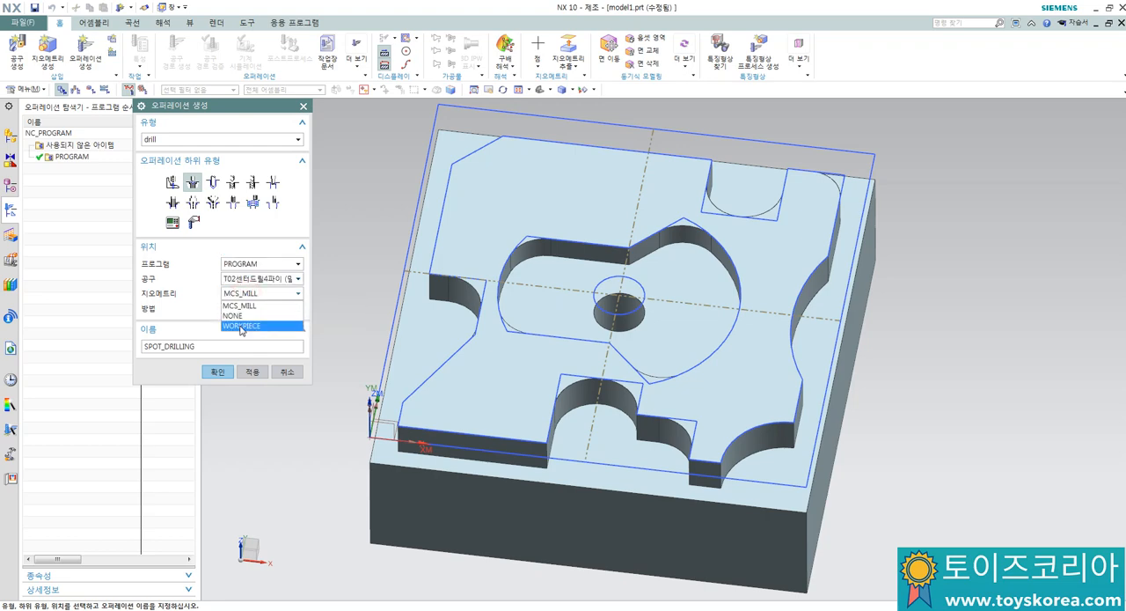
left_click(239, 322)
left_click(250, 308)
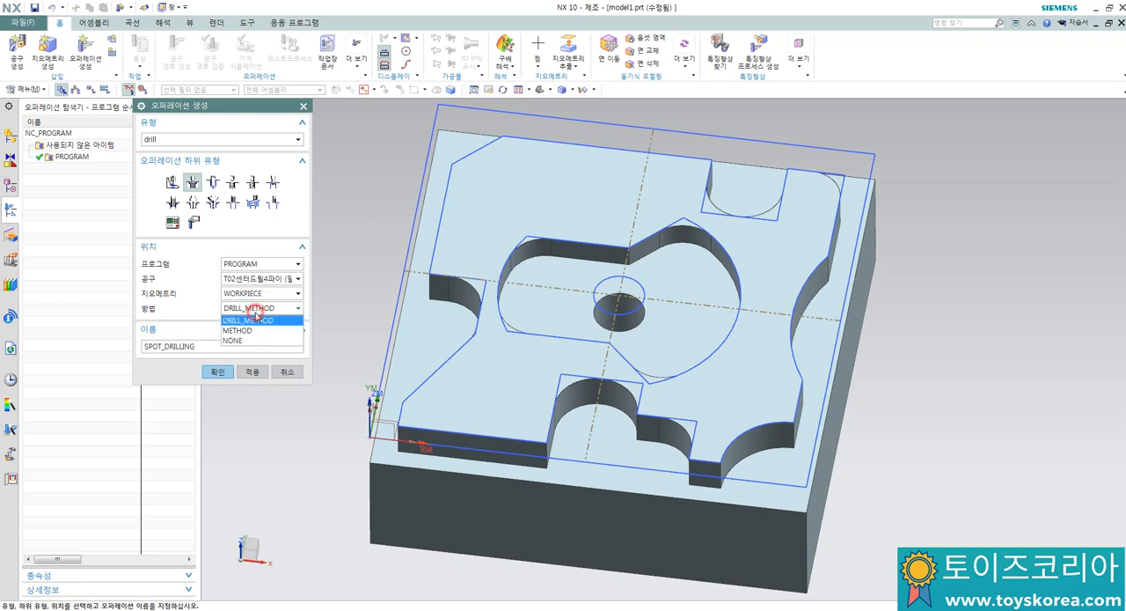
left_click(243, 330)
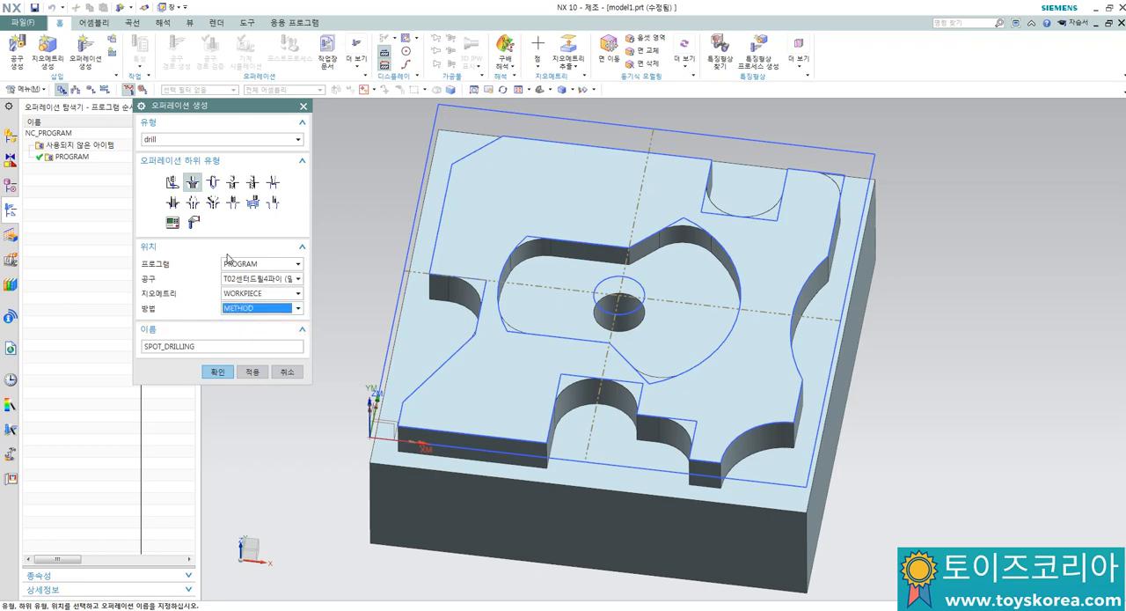
left_click(220, 373)
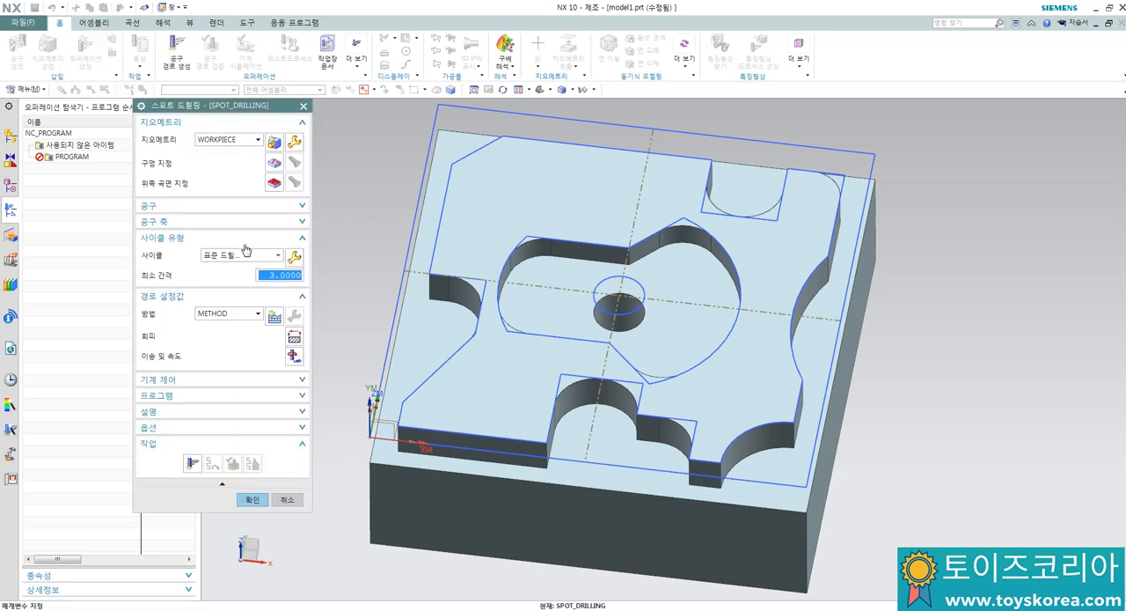
Step: Specify the sketch circle above the central hole as the spot drilling operation's hole location
left_click(274, 165)
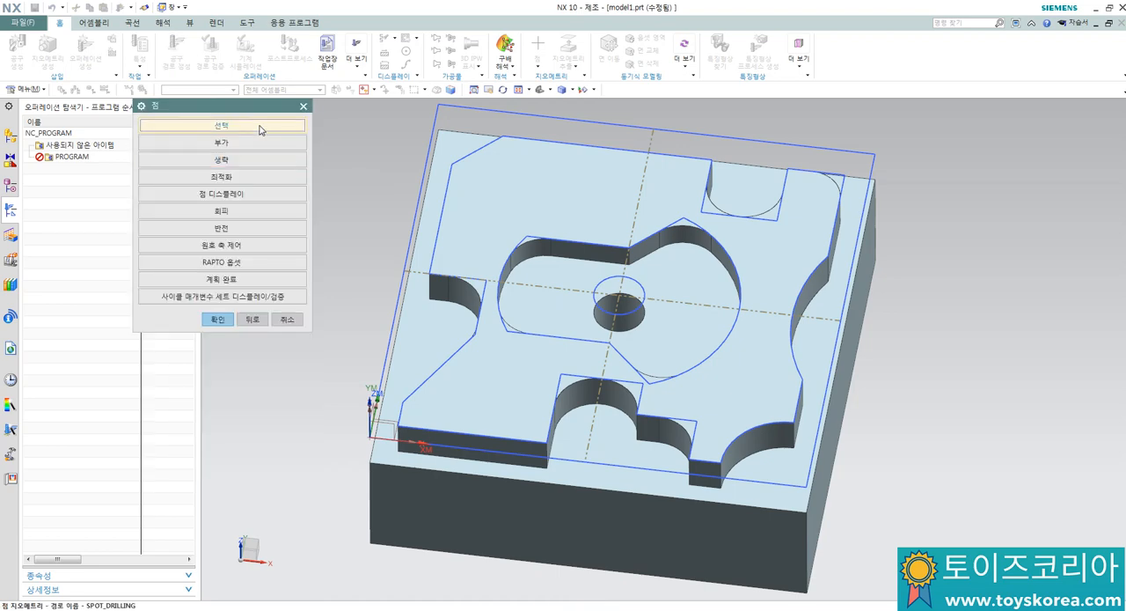
left_click(260, 130)
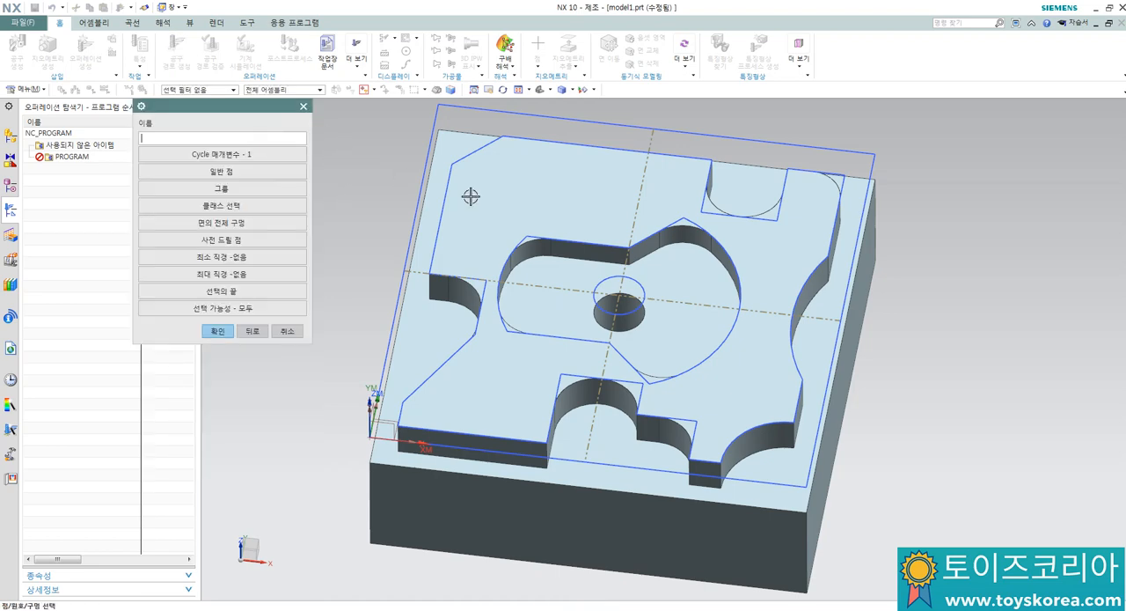
left_click(598, 276)
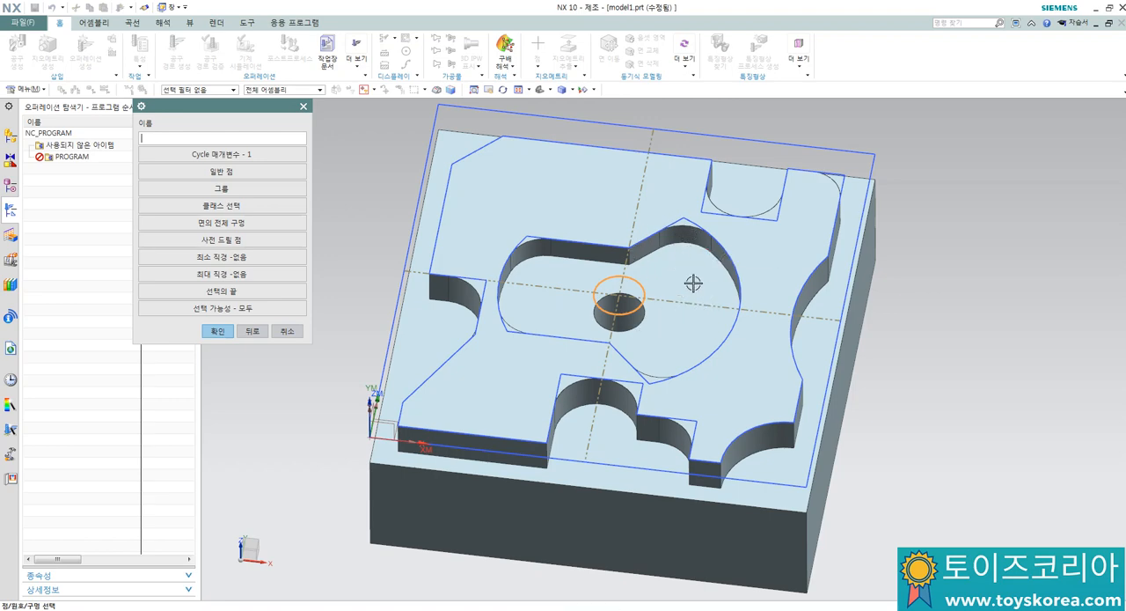
left_click(218, 331)
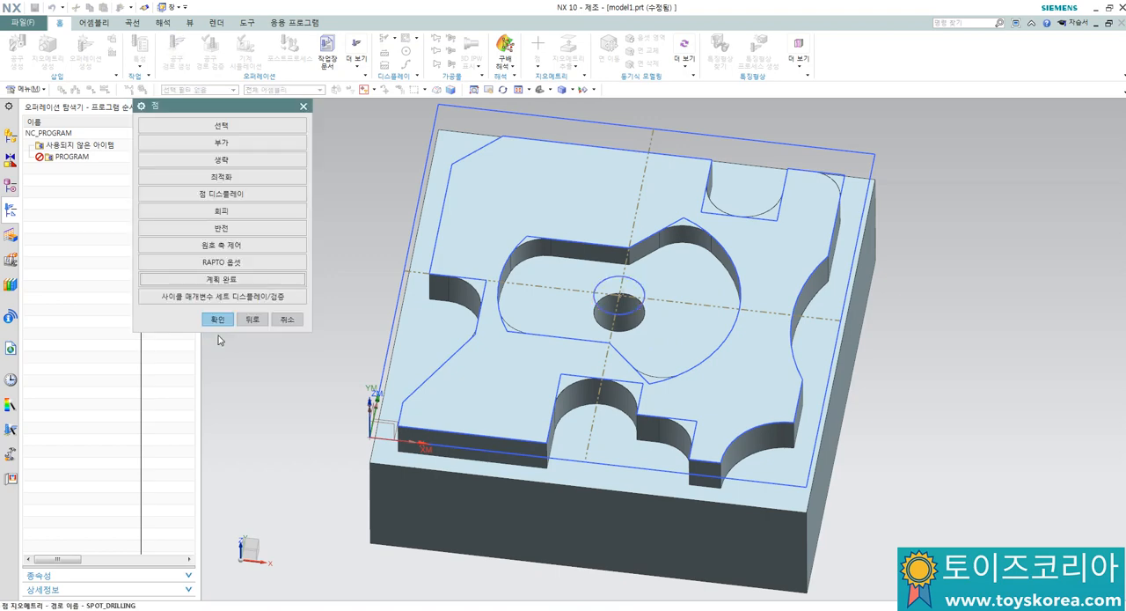
left_click(219, 321)
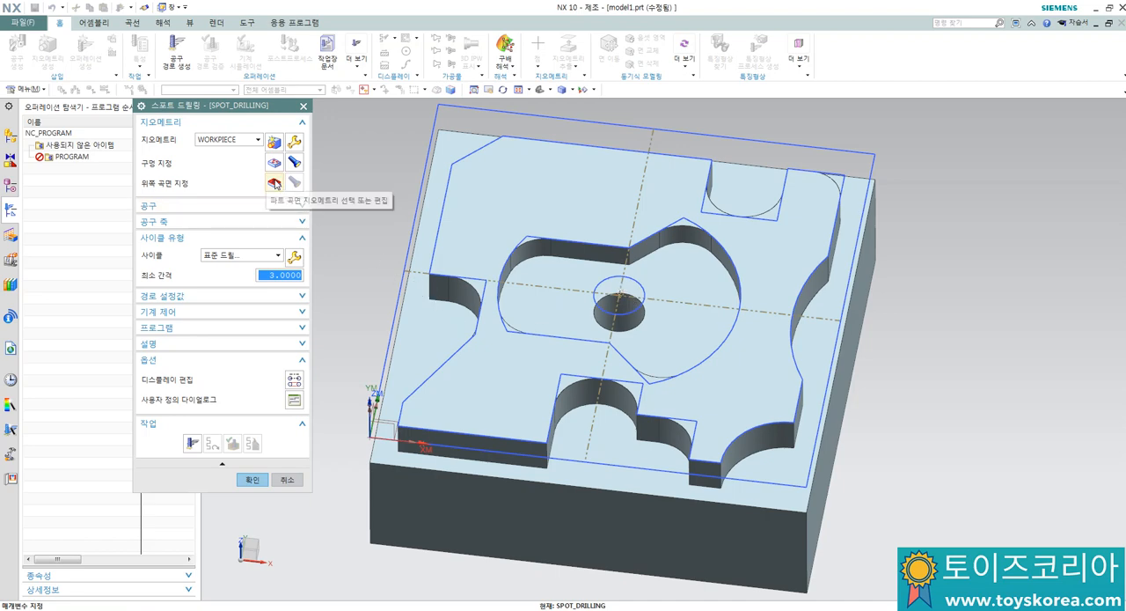
Step: Specify the part's uppermost planar face as the spot drilling operation's top surface, using the face option
left_click(274, 182)
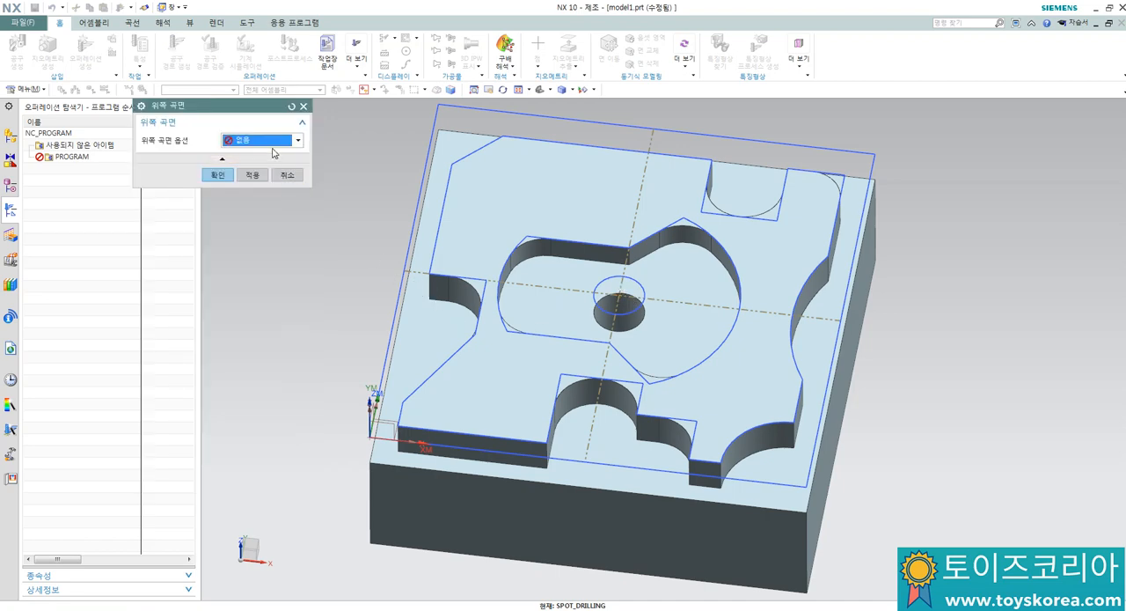
left_click(272, 141)
left_click(258, 156)
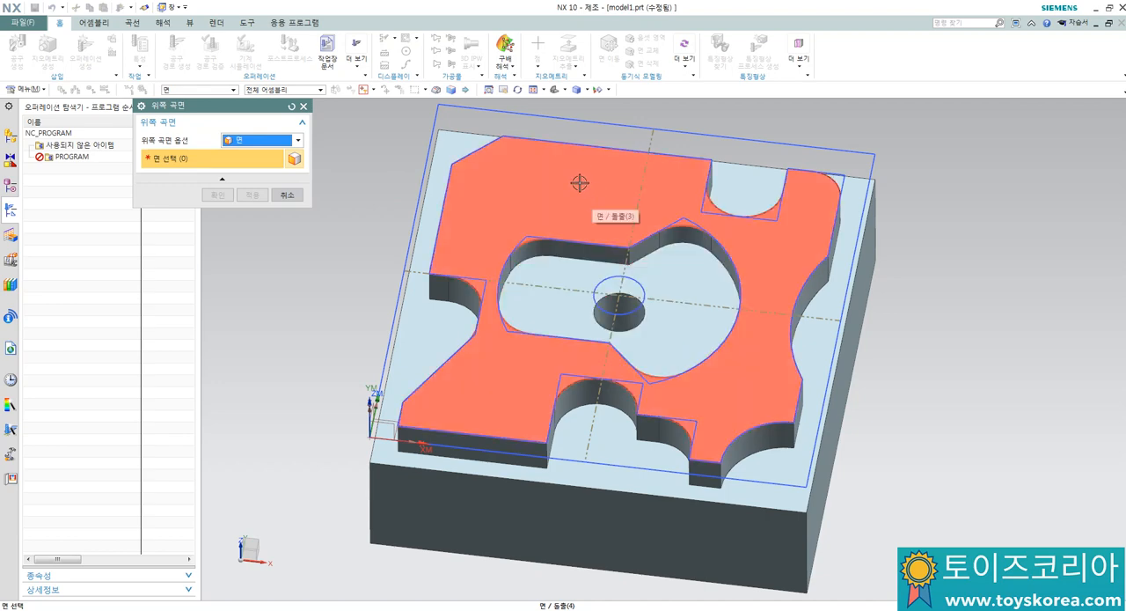
left_click(578, 183)
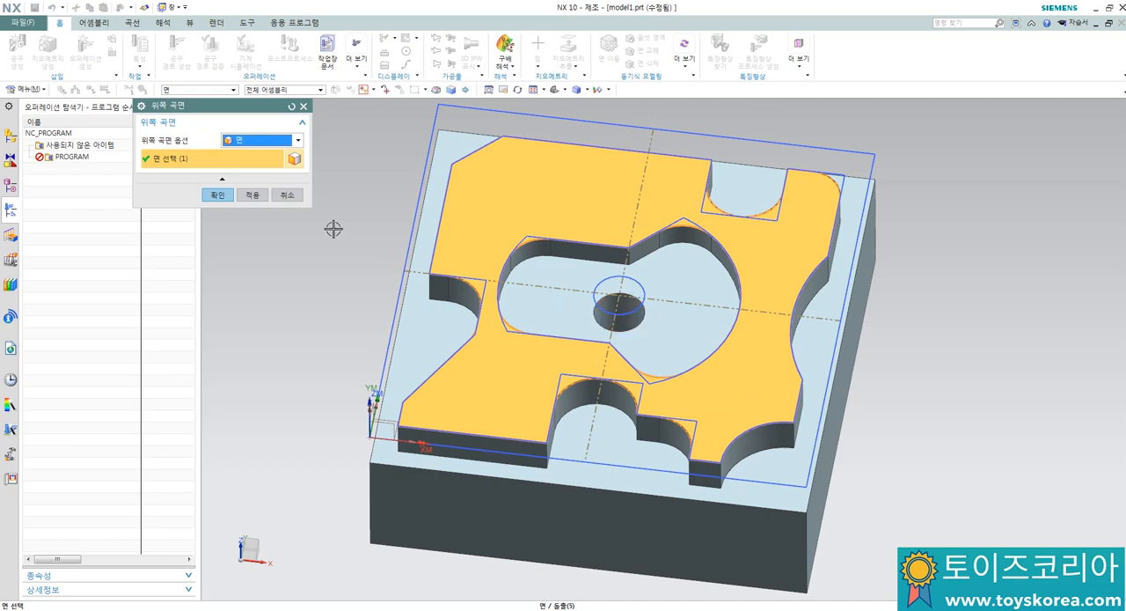
left_click(218, 194)
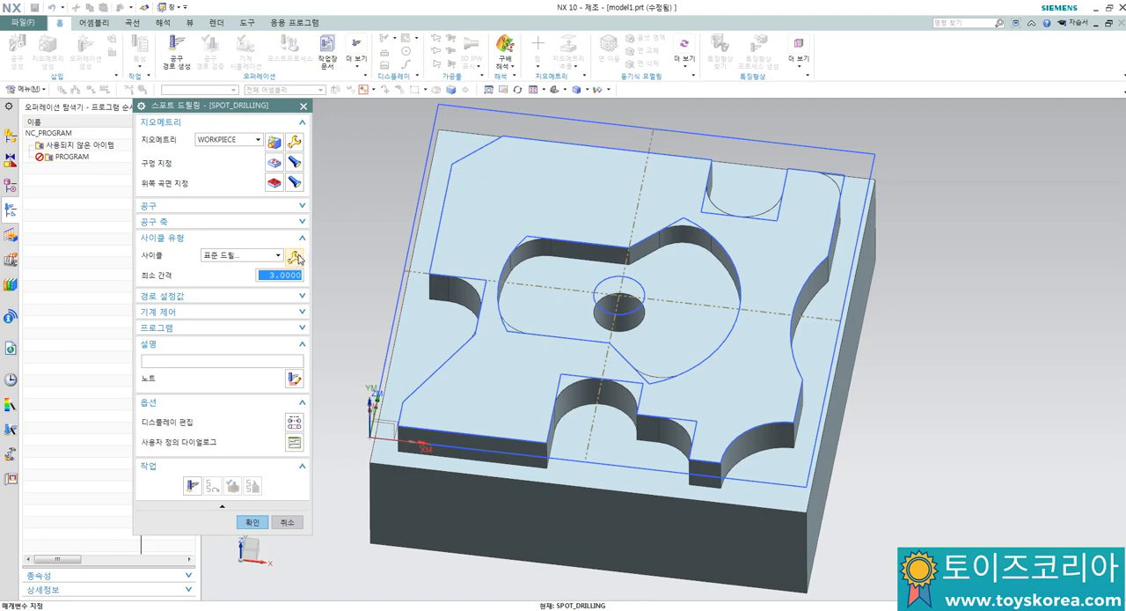
Step: Set the standard drill cycle's depth by tool tip to 5 mm for the single parameter set
left_click(294, 257)
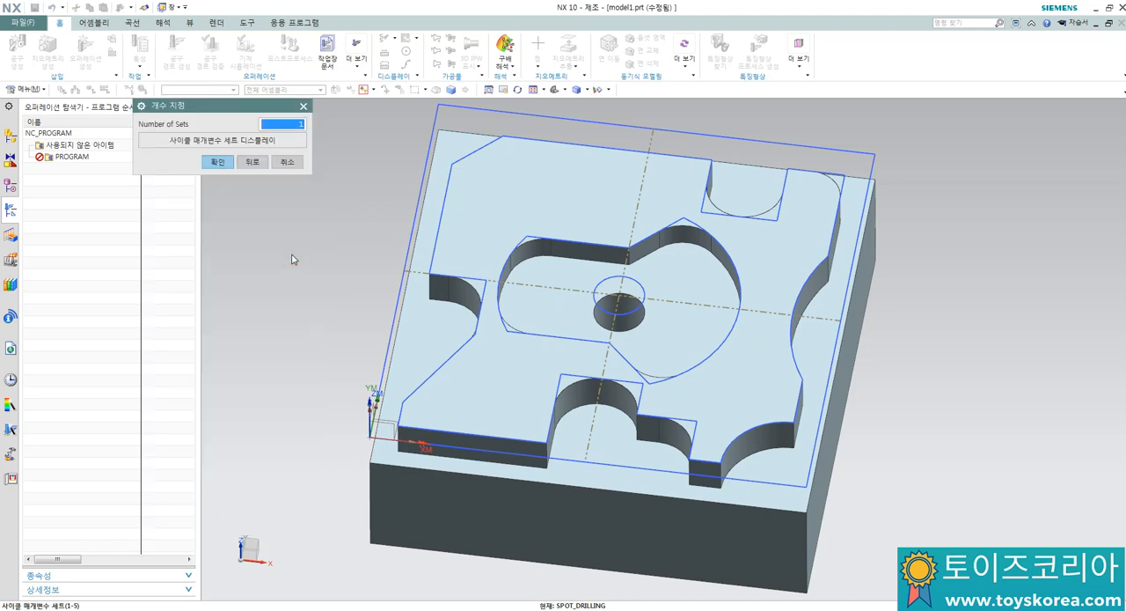
left_click(216, 162)
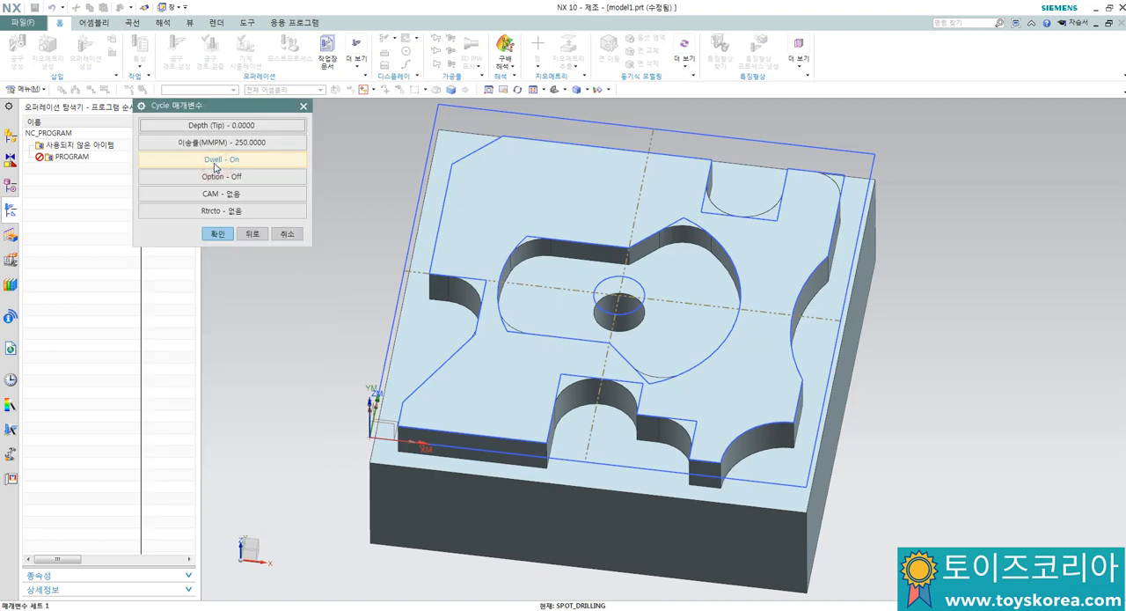
left_click(232, 128)
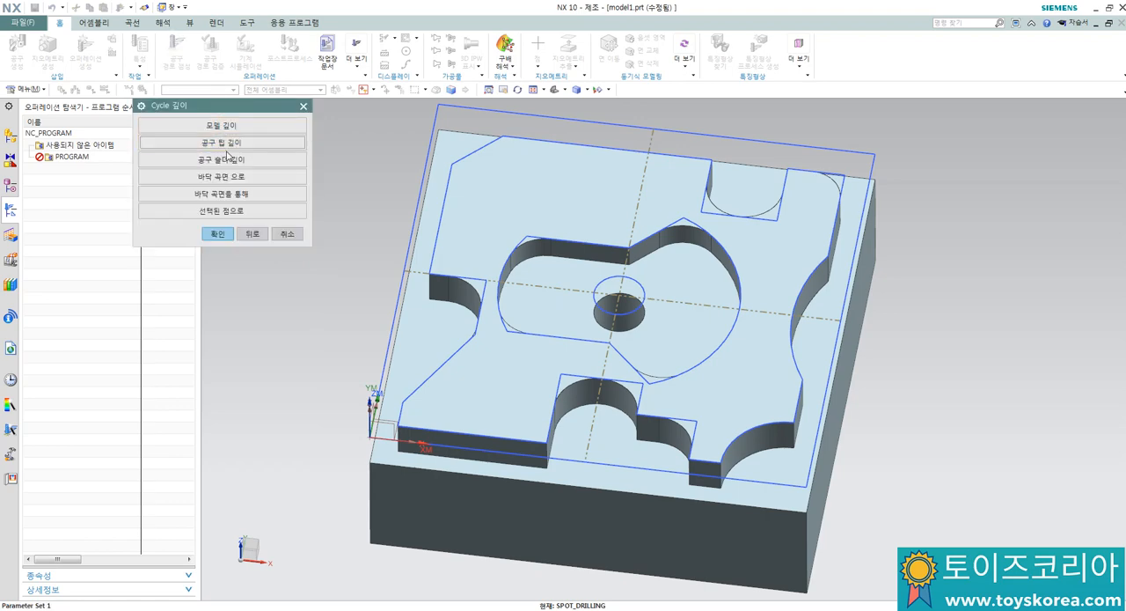
left_click(230, 144)
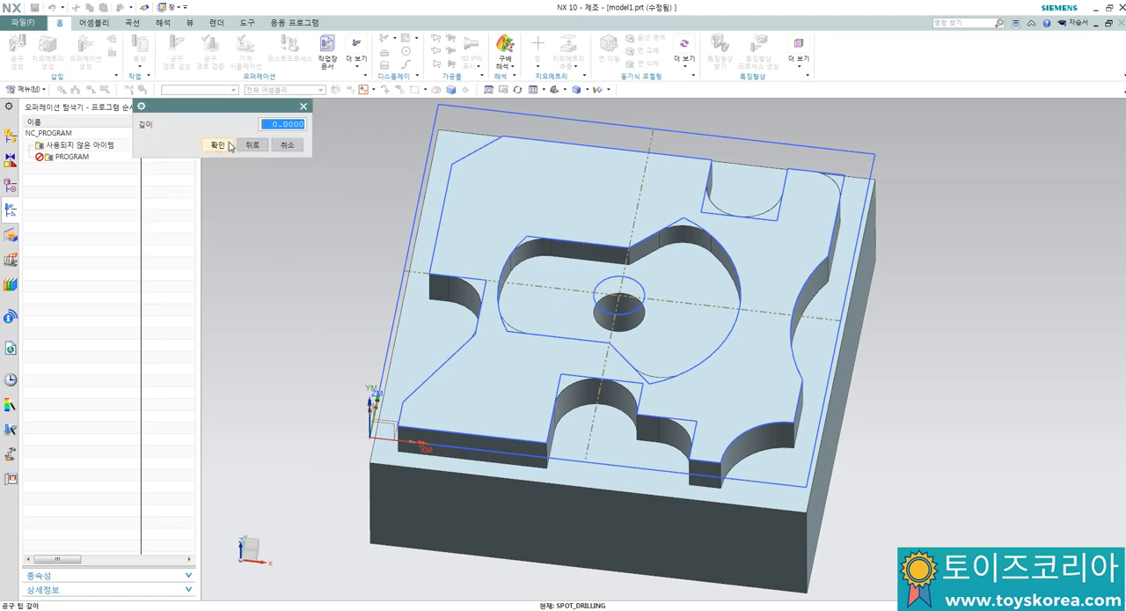
left_click(262, 125)
key("Return")
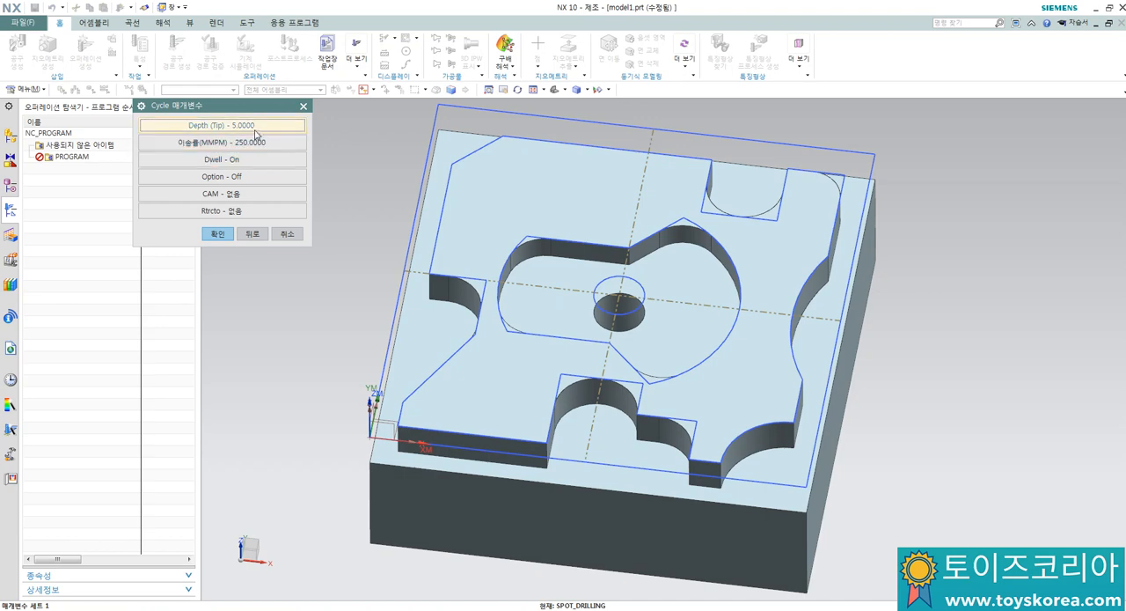
left_click(254, 129)
left_click(256, 141)
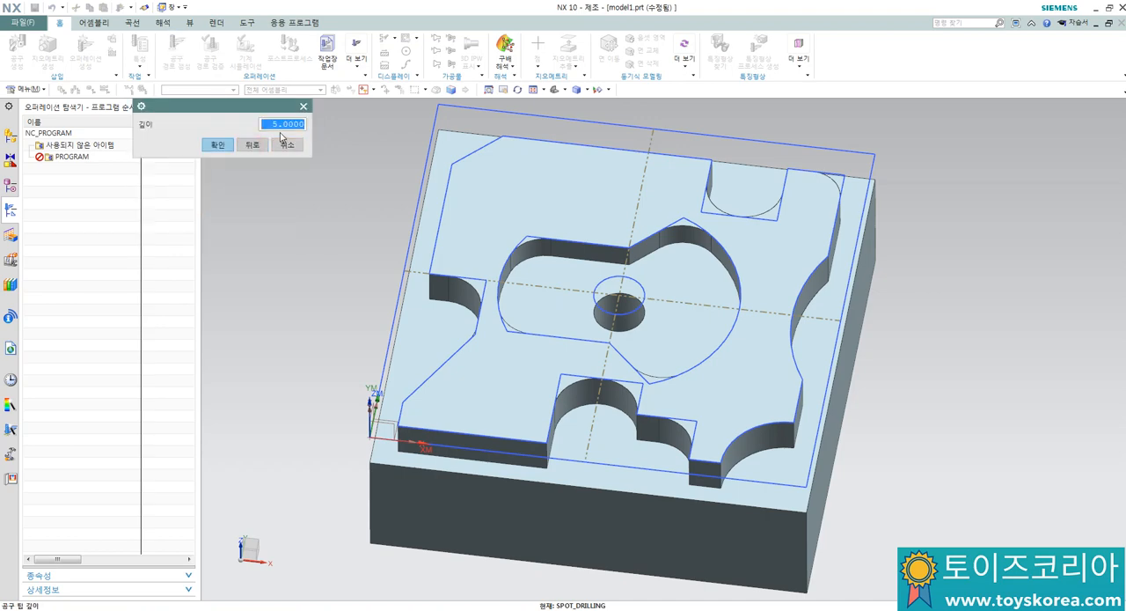
left_click(223, 146)
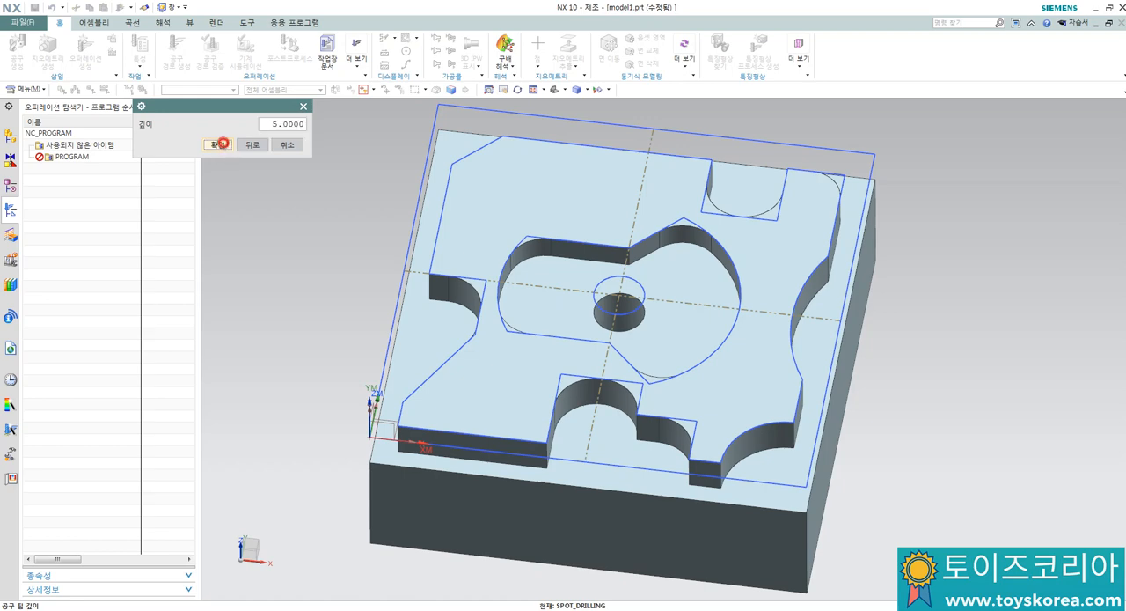
Step: Set the cycle's feed rate to 100 mmpm, turn Dwell off, and accept the cycle parameters
left_click(247, 144)
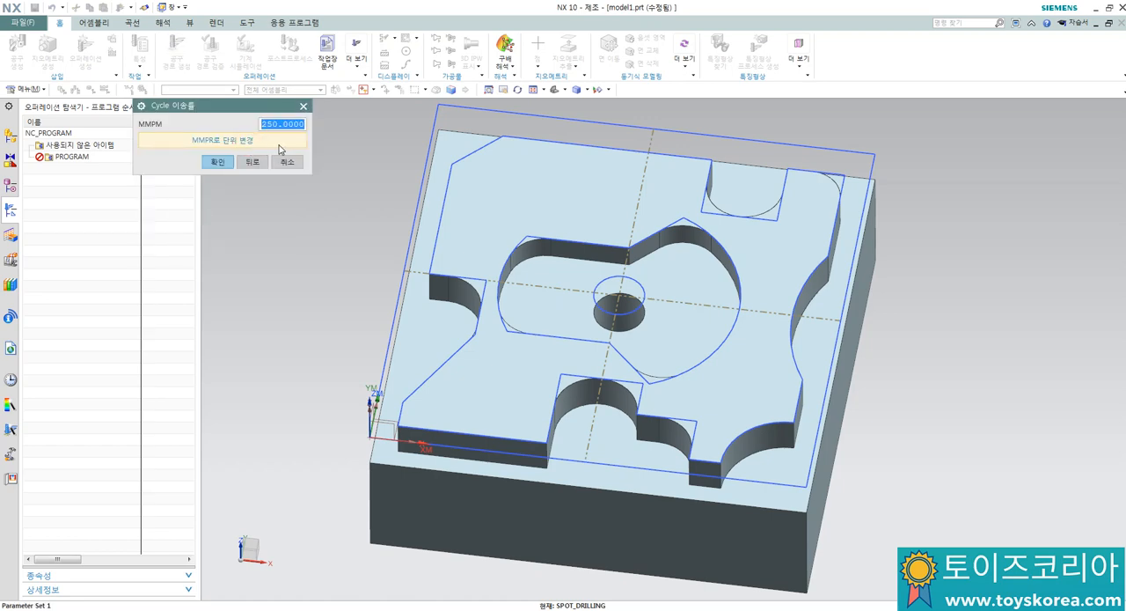
type("100")
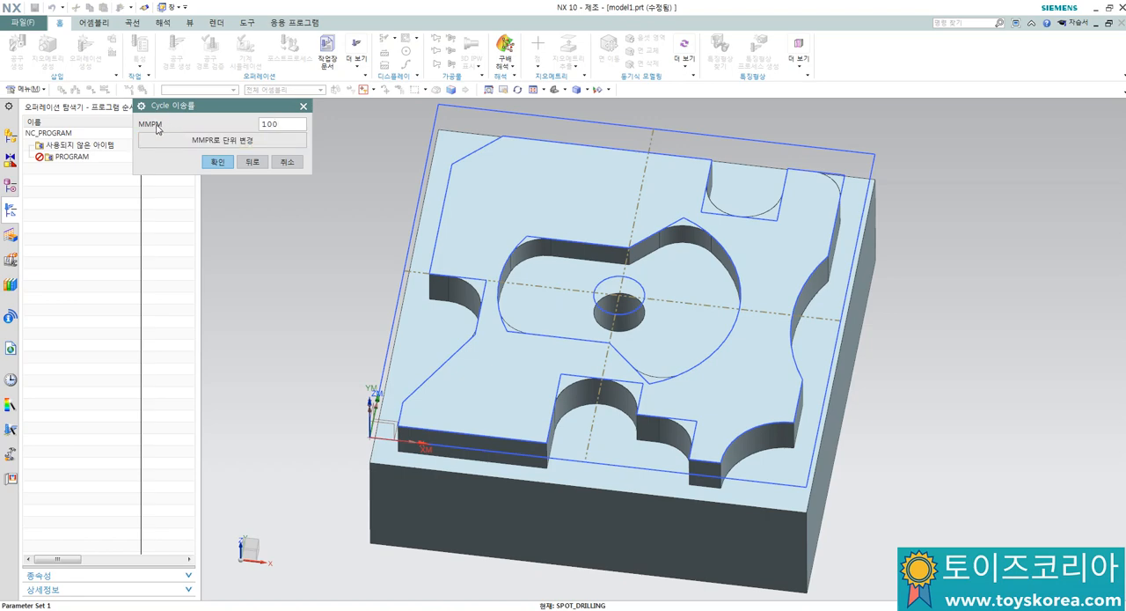
left_click(217, 162)
left_click(225, 164)
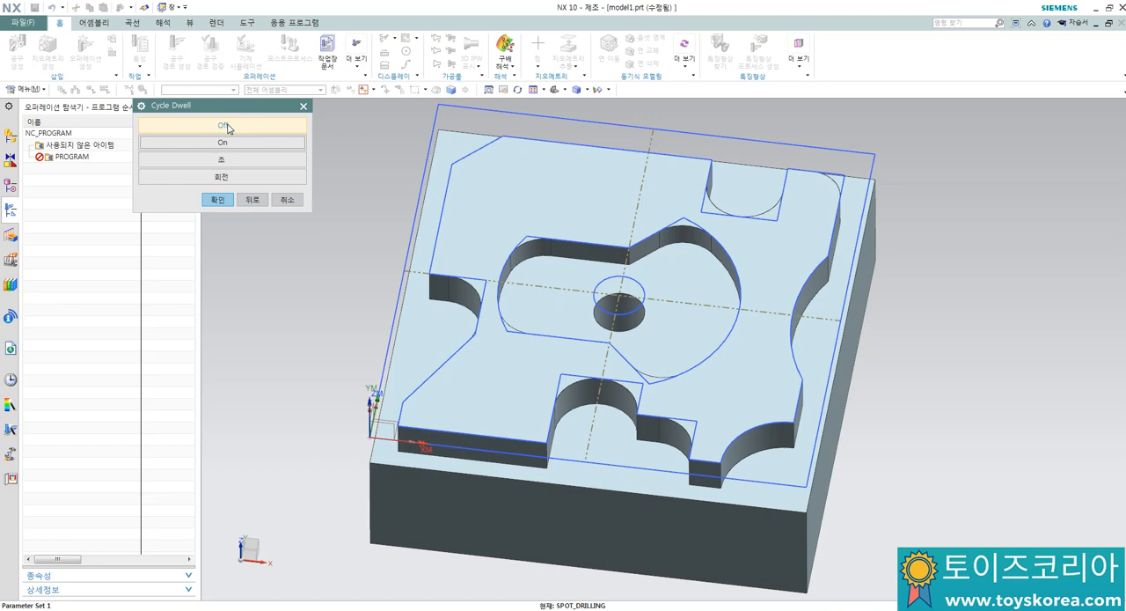
left_click(226, 127)
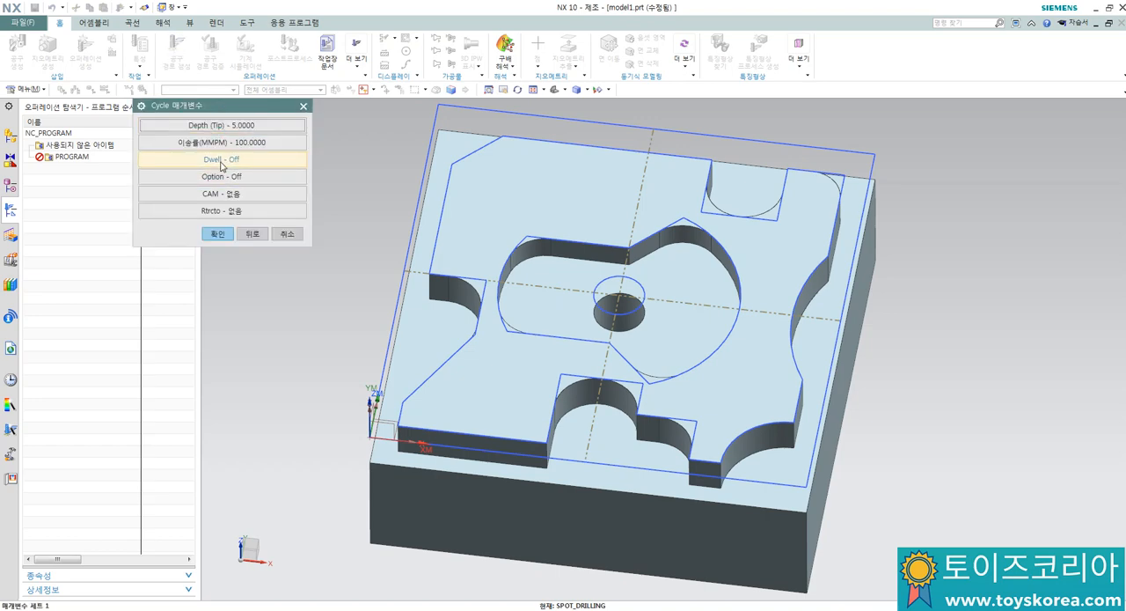
left_click(218, 234)
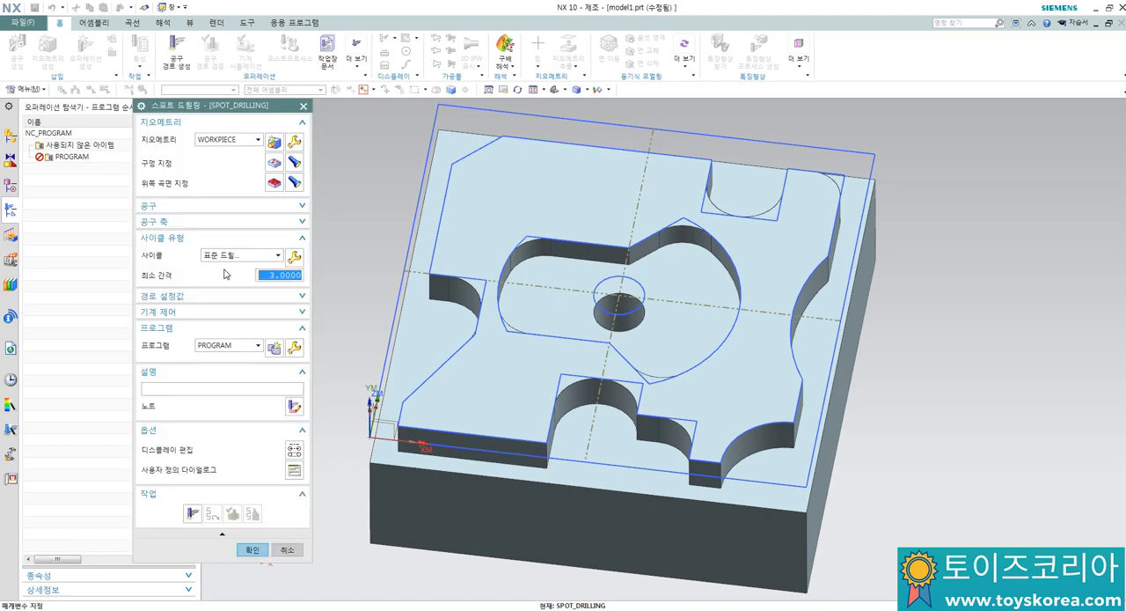
Step: Set the spindle speed in the spot drilling operation's feeds and speeds and accept it
left_click(296, 300)
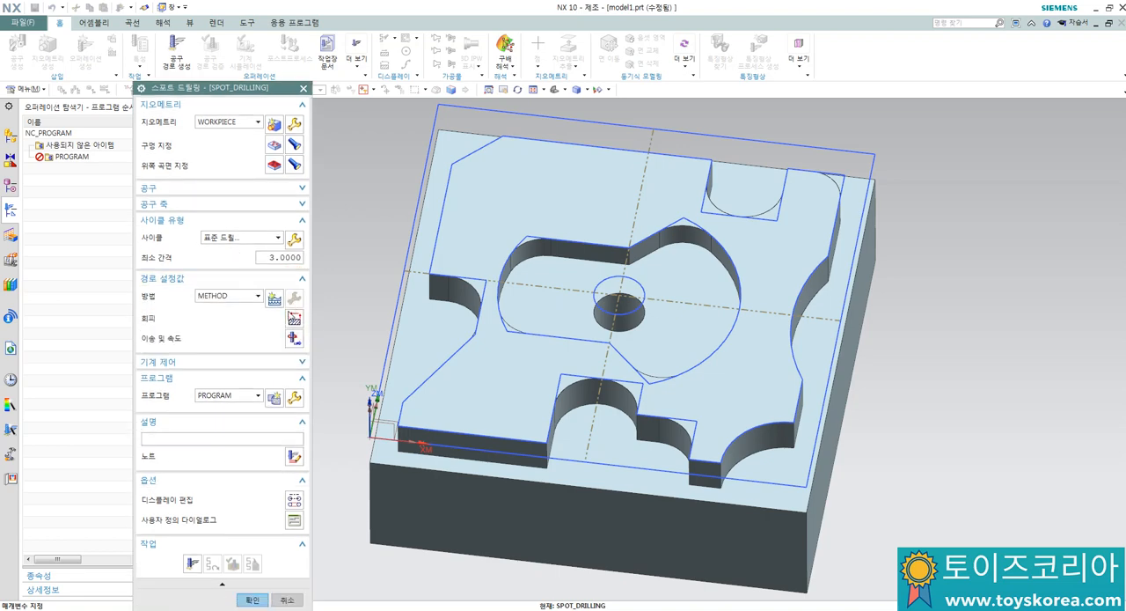
left_click(294, 339)
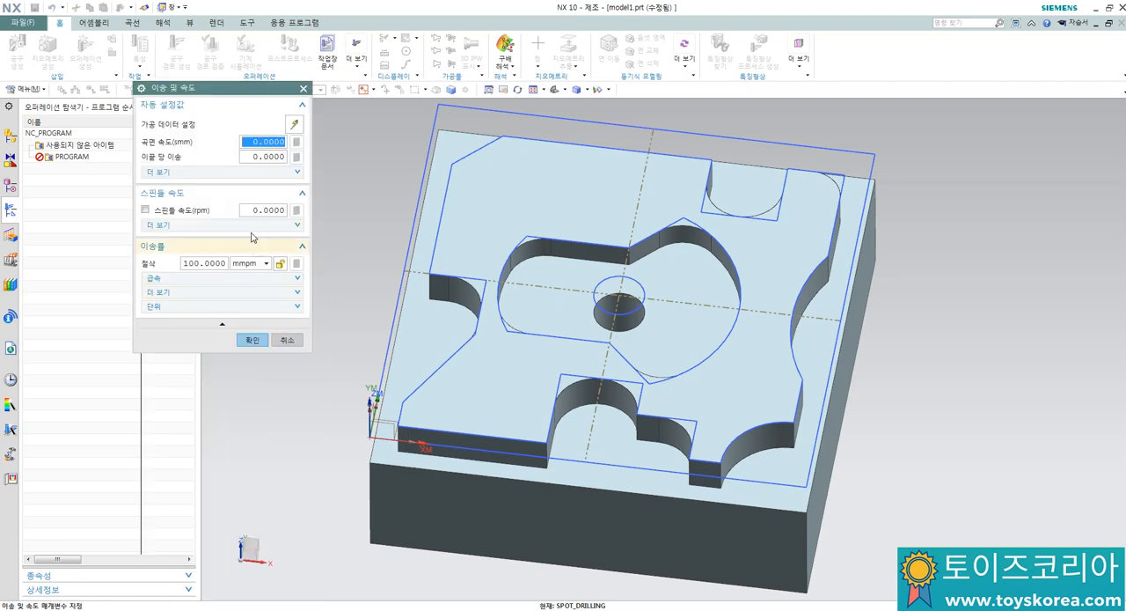
left_click(255, 212)
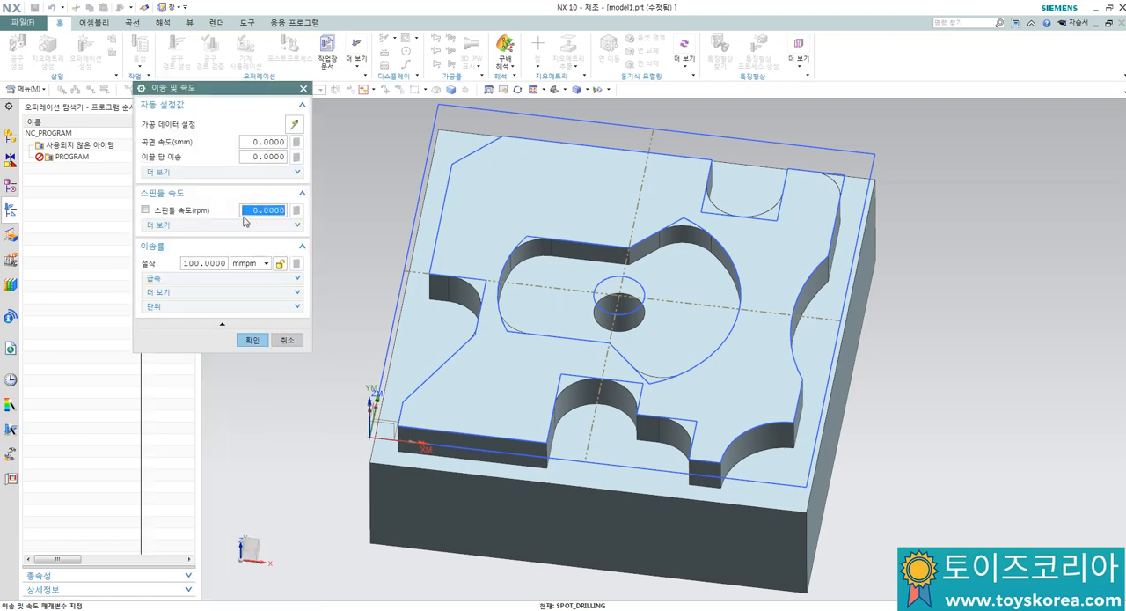
type("1")
double_click(273, 208)
left_click(296, 213)
left_click(252, 342)
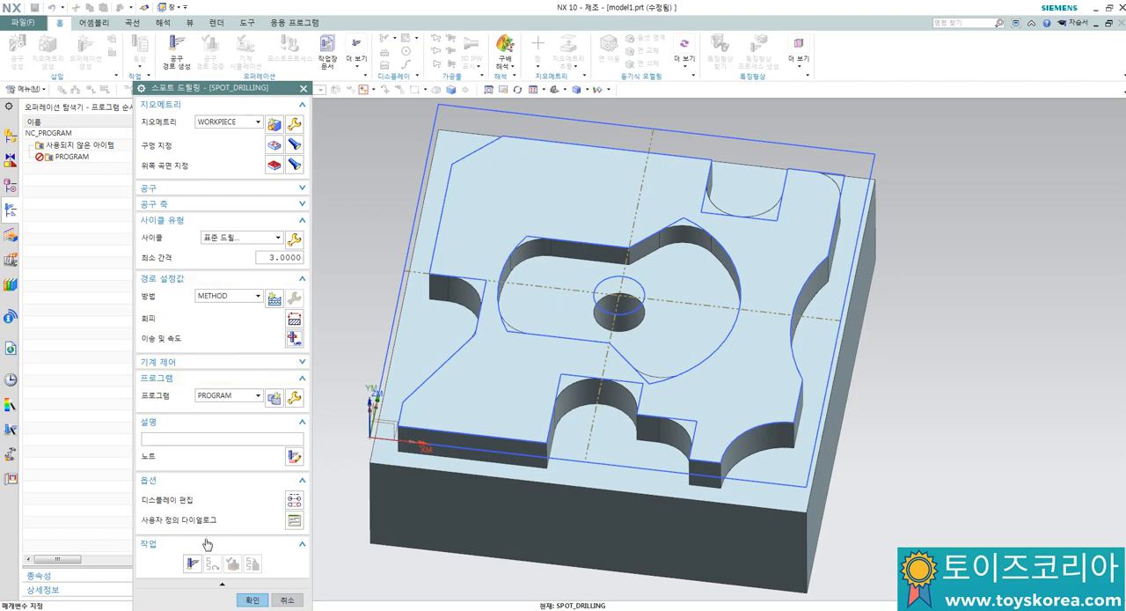
Step: Generate the spot drilling tool path, play its 3D dynamic simulation at animation speed 4, and accept the operation
left_click(192, 563)
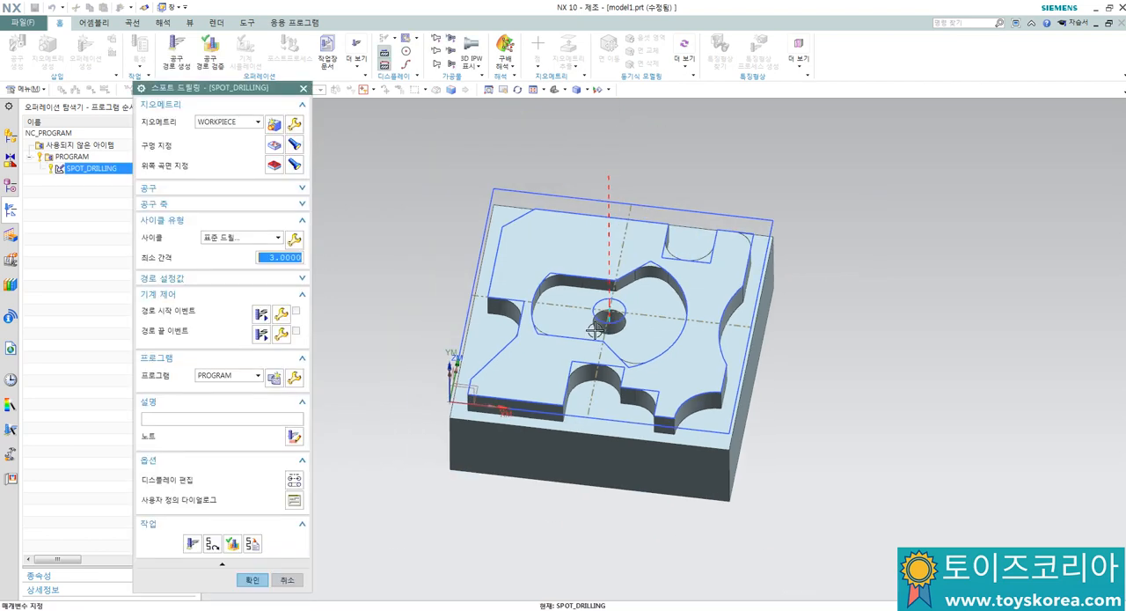
scroll(596, 328, "up", 2)
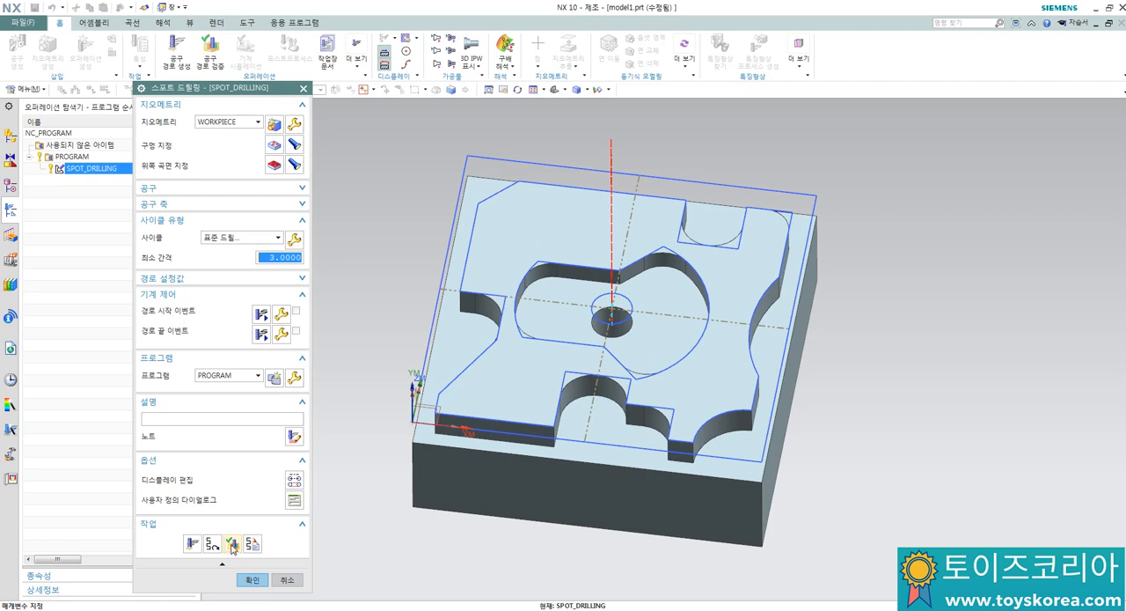
left_click(233, 544)
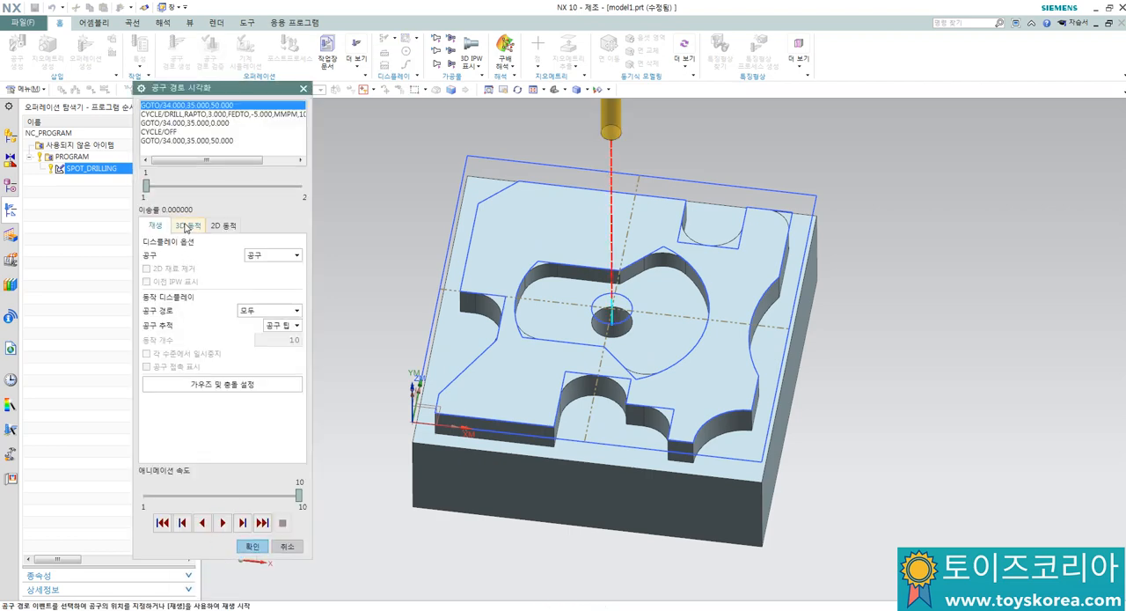
left_click(187, 227)
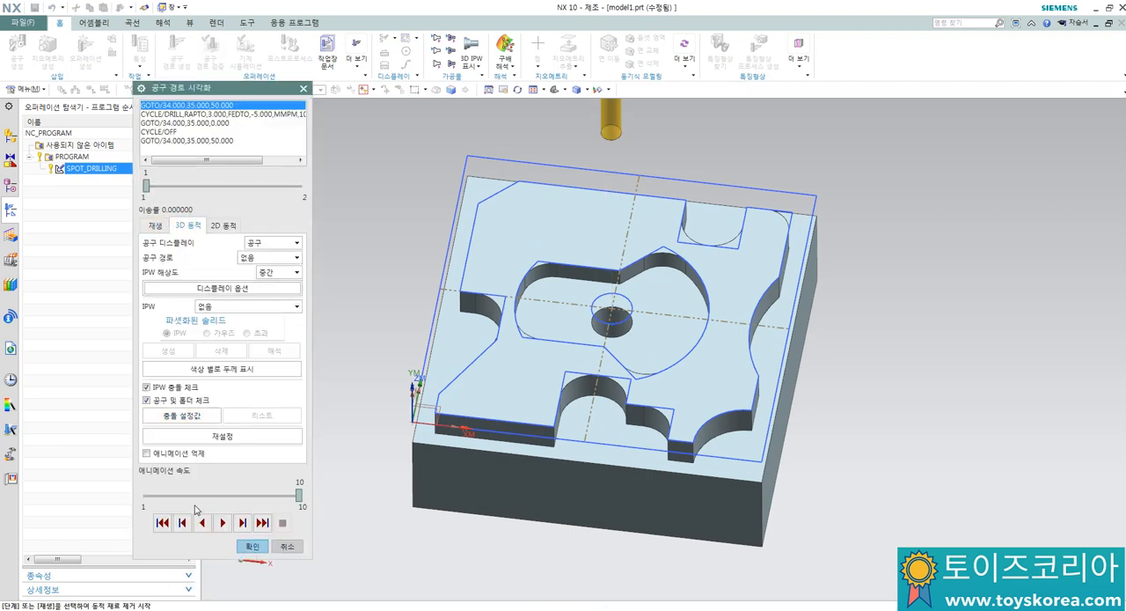
left_click(196, 495)
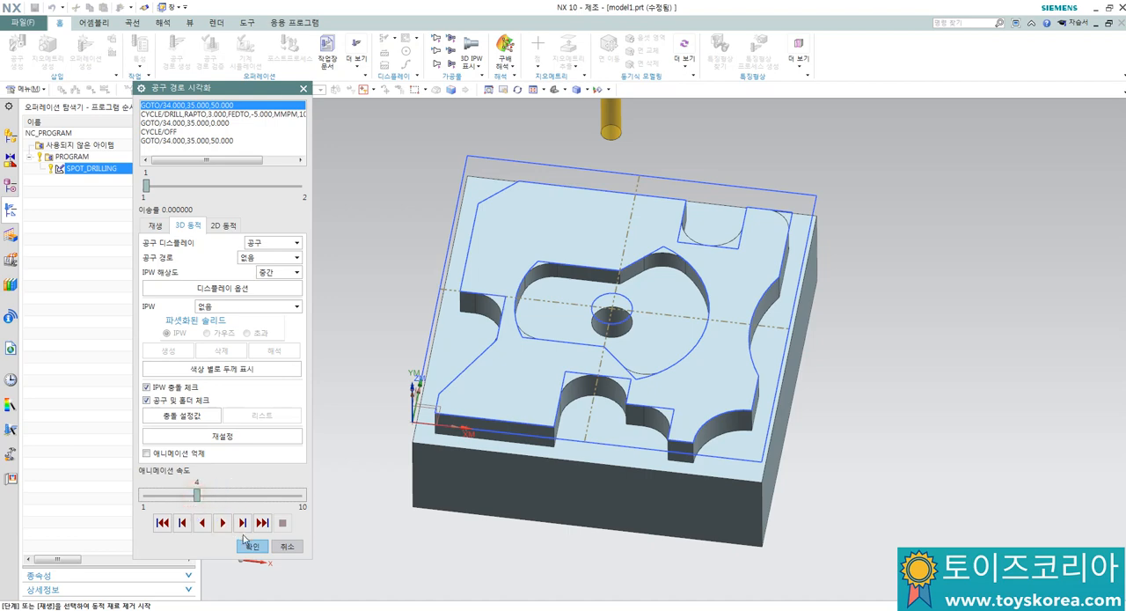
left_click(222, 523)
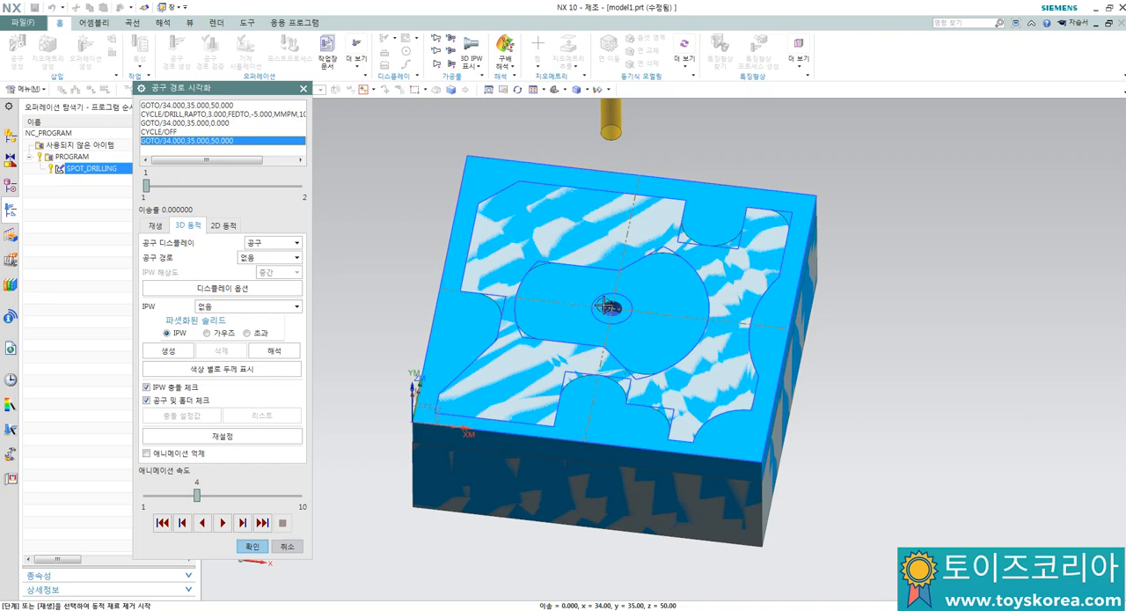
left_click(253, 547)
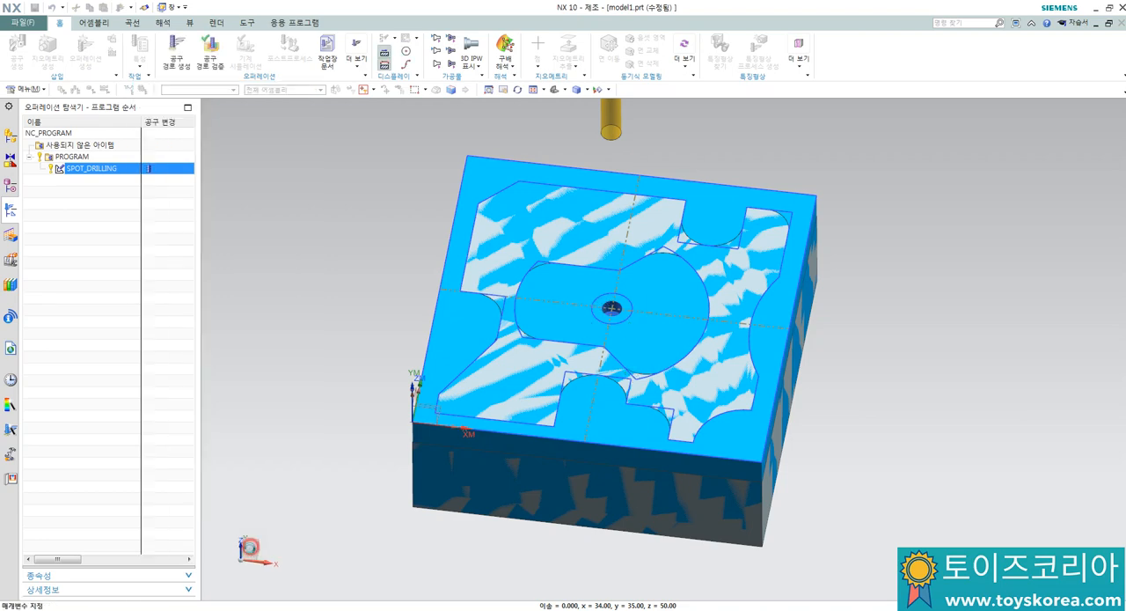
left_click(253, 575)
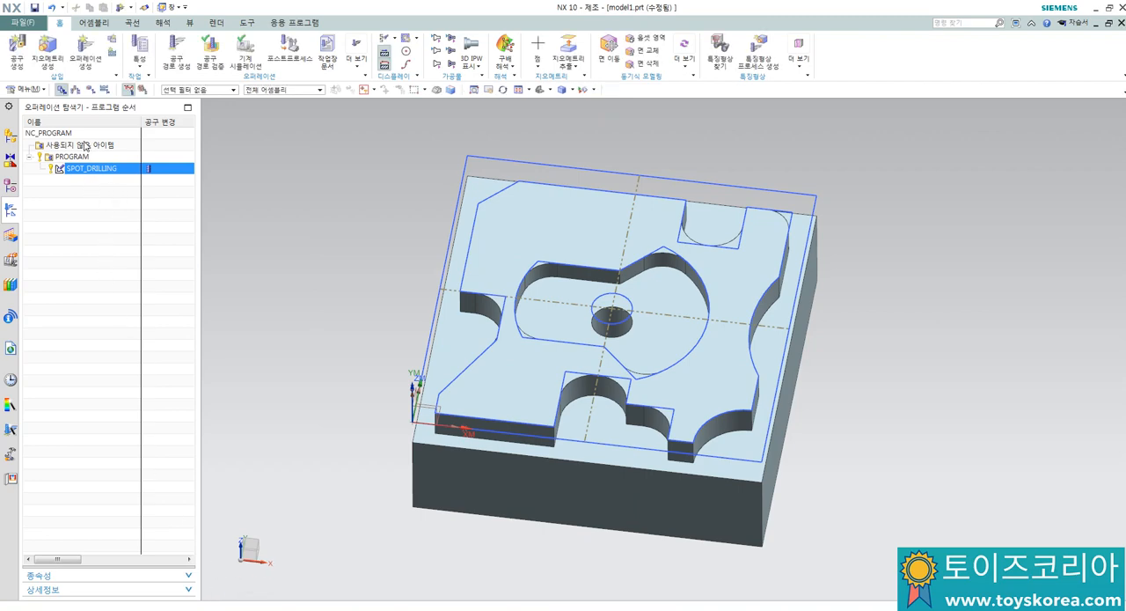
Step: Create a PECK_DRILLING operation under PROGRAM using tool T03드릴8파이, geometry WORKPIECE and method METHOD
left_click(84, 50)
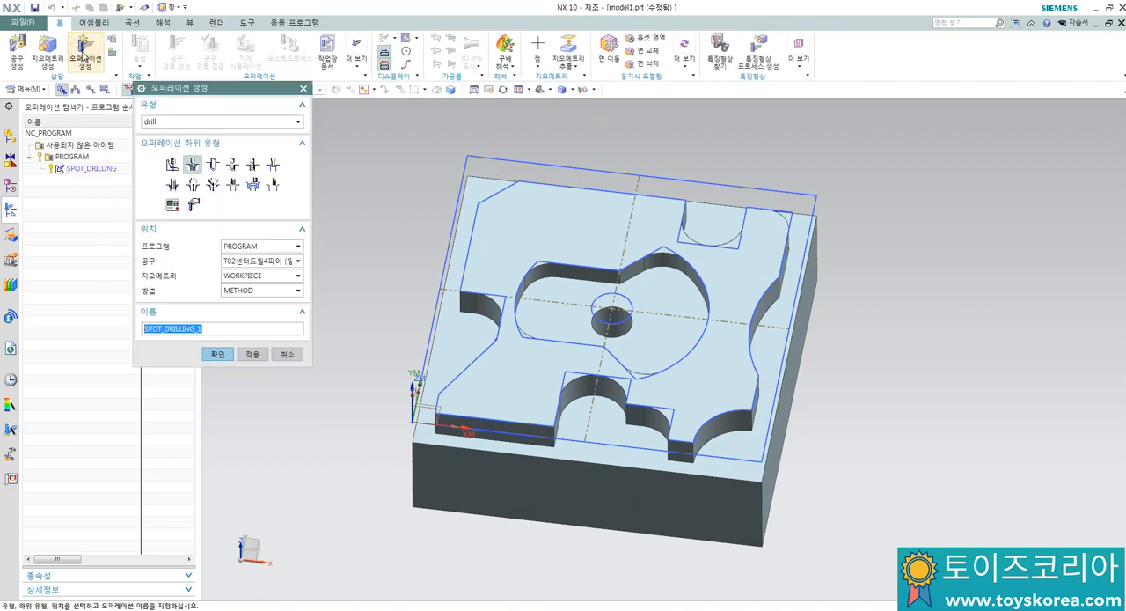
left_click(231, 164)
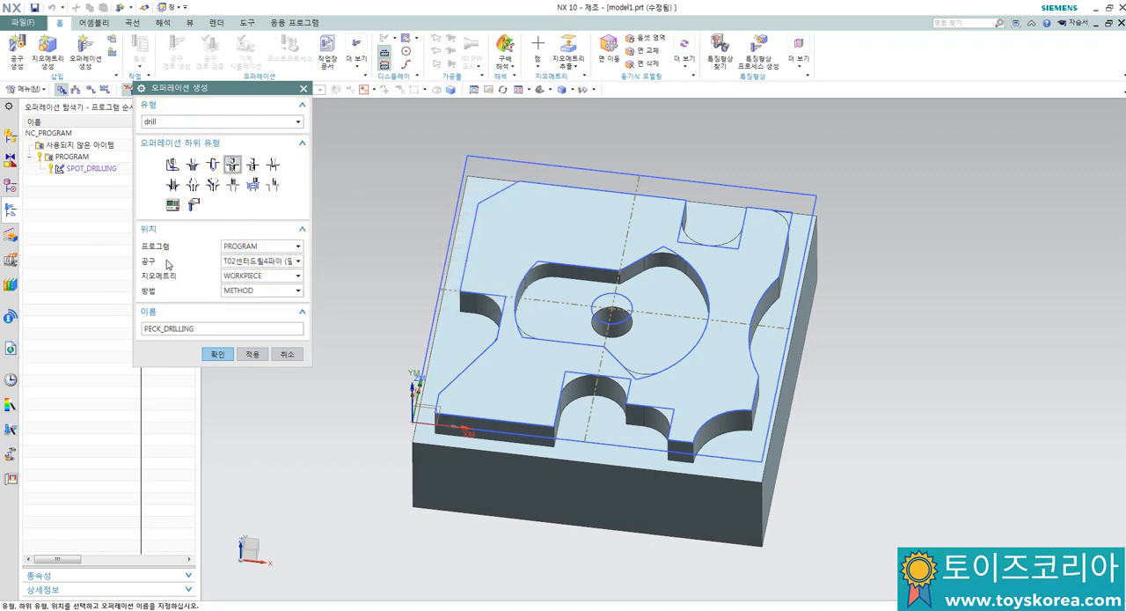
left_click(227, 261)
left_click(247, 303)
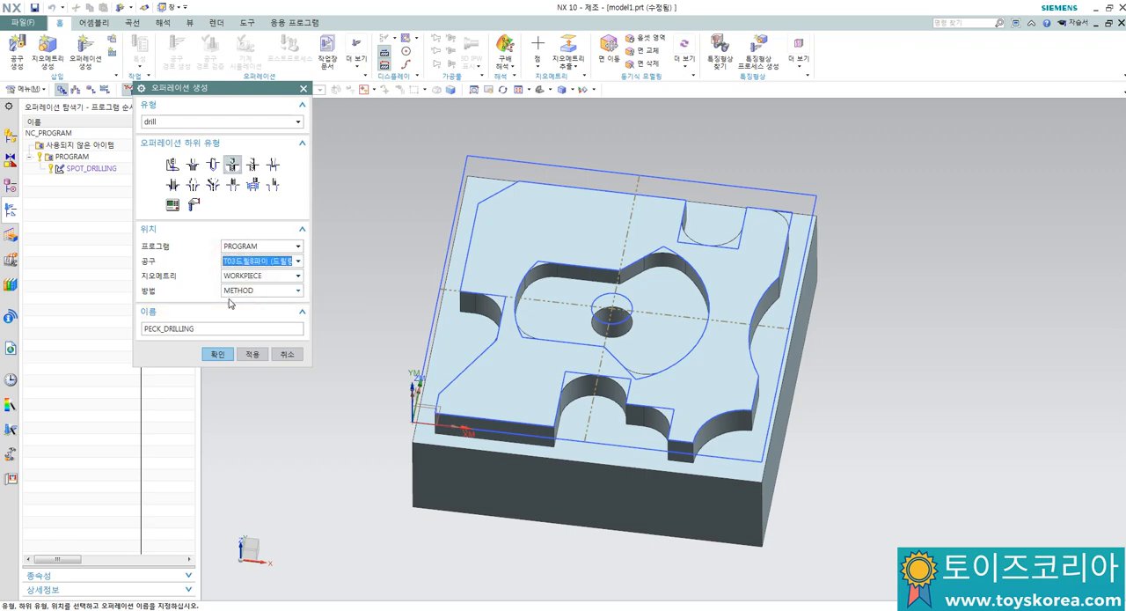
left_click(217, 353)
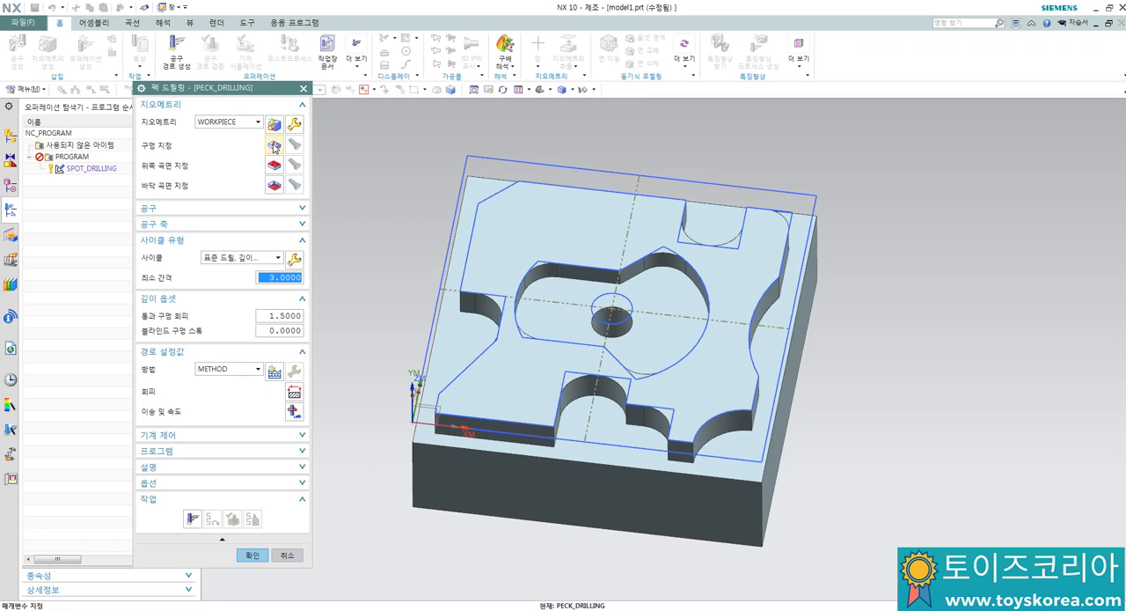
Step: Specify the circle of the part's central hole as the hole geometry of the peck drilling operation
left_click(275, 145)
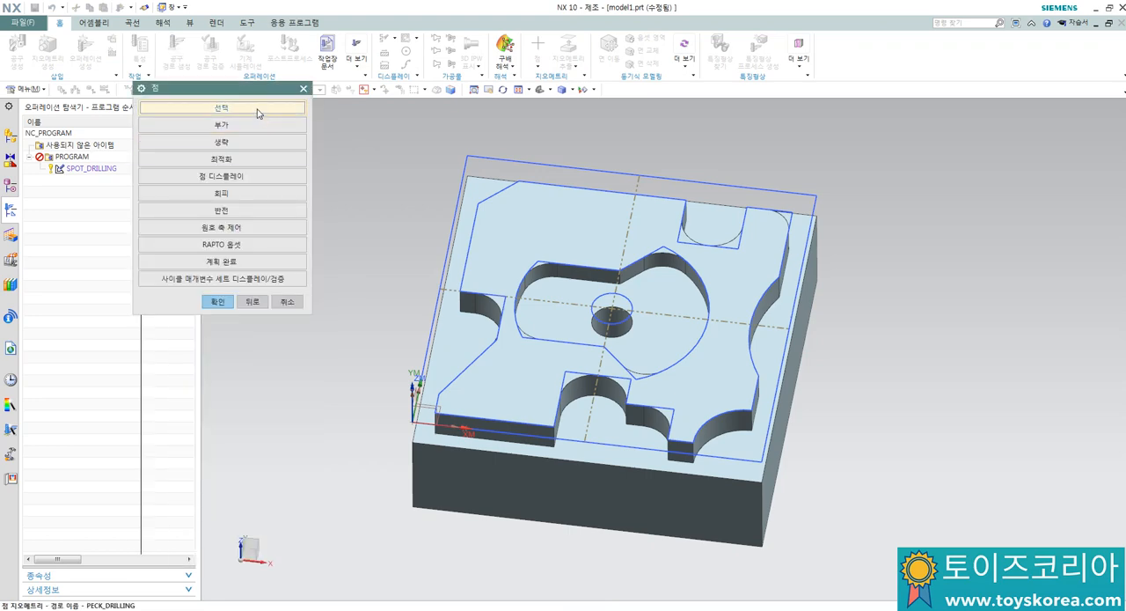
left_click(256, 107)
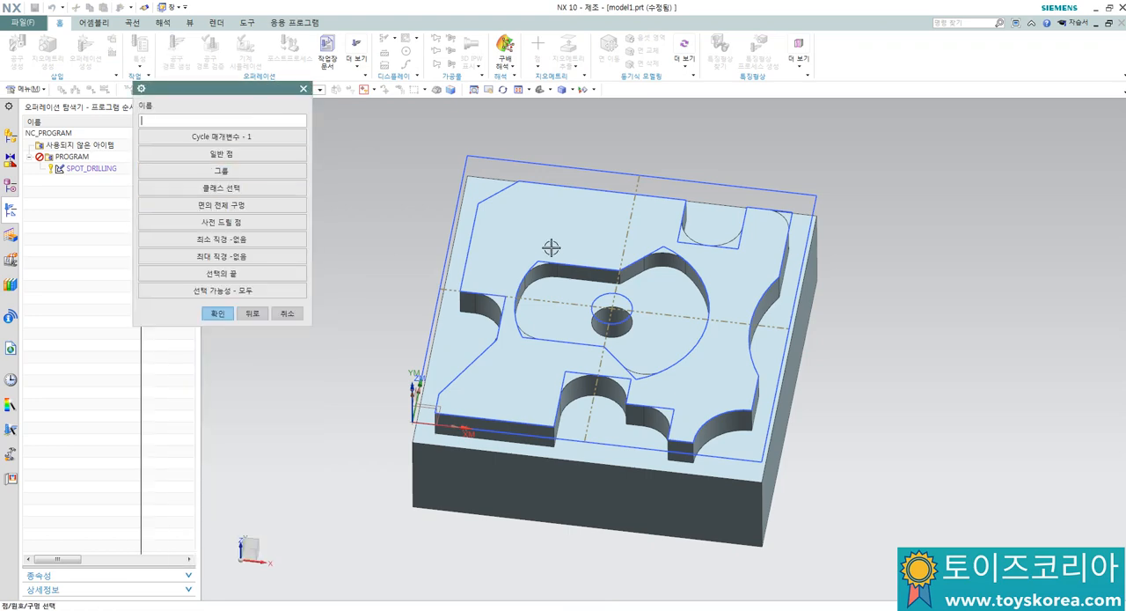
left_click(596, 296)
left_click(217, 313)
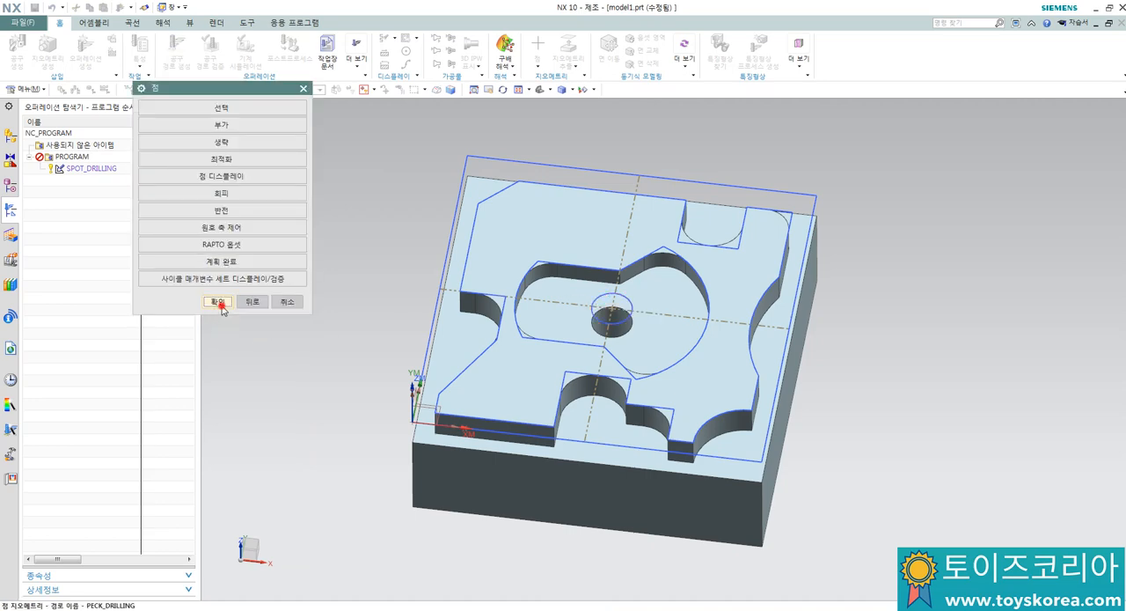
left_click(216, 301)
Step: Define the peck drilling top surface by face, using the part's uppermost planar face
left_click(275, 166)
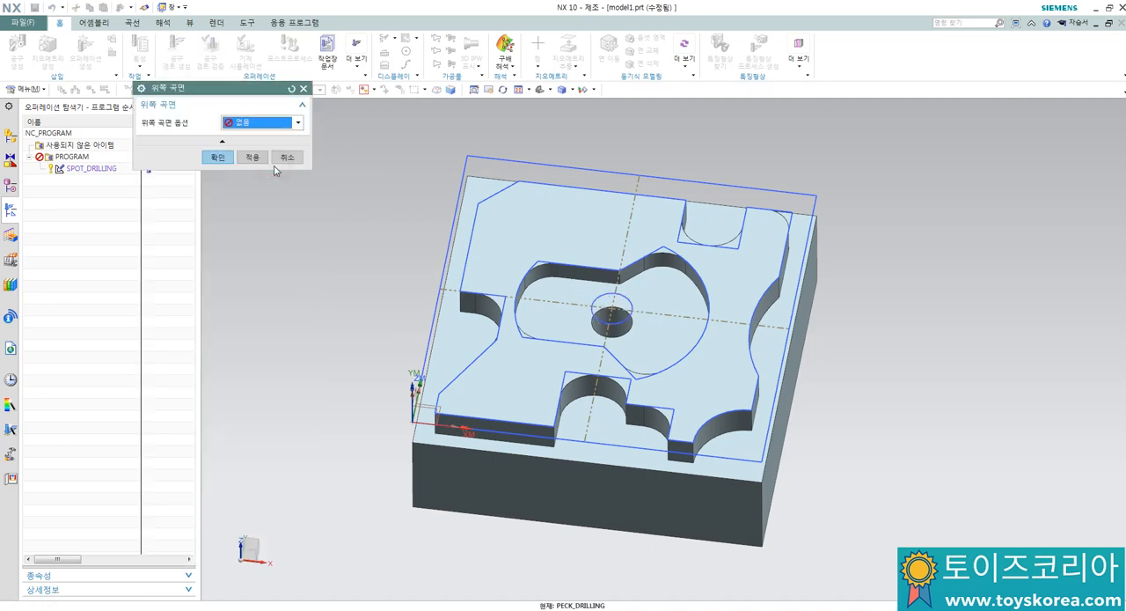
left_click(272, 128)
left_click(256, 139)
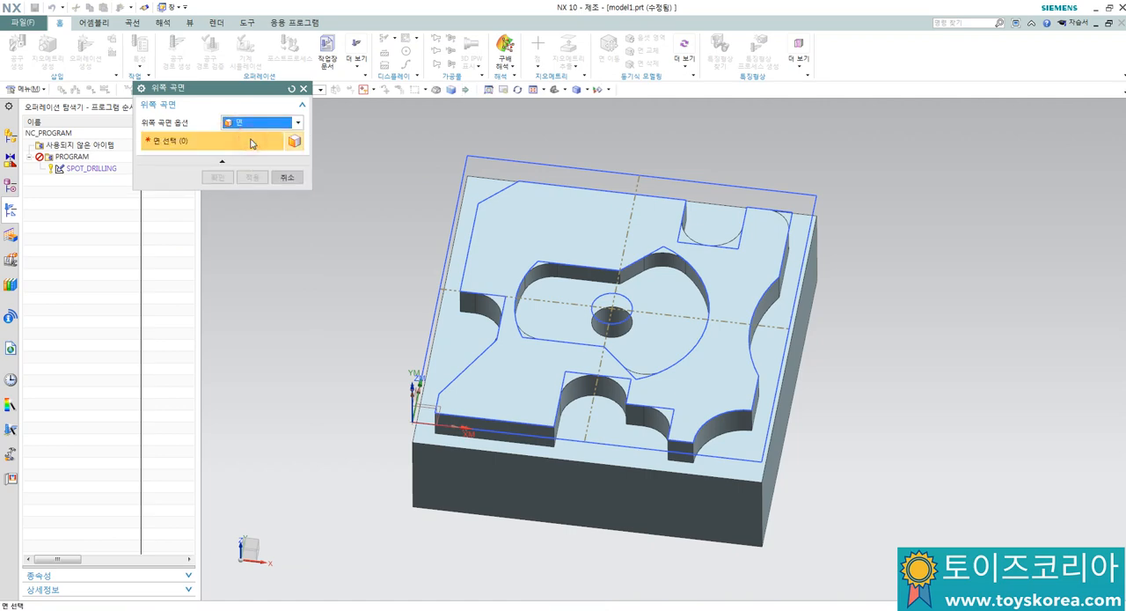
left_click(543, 201)
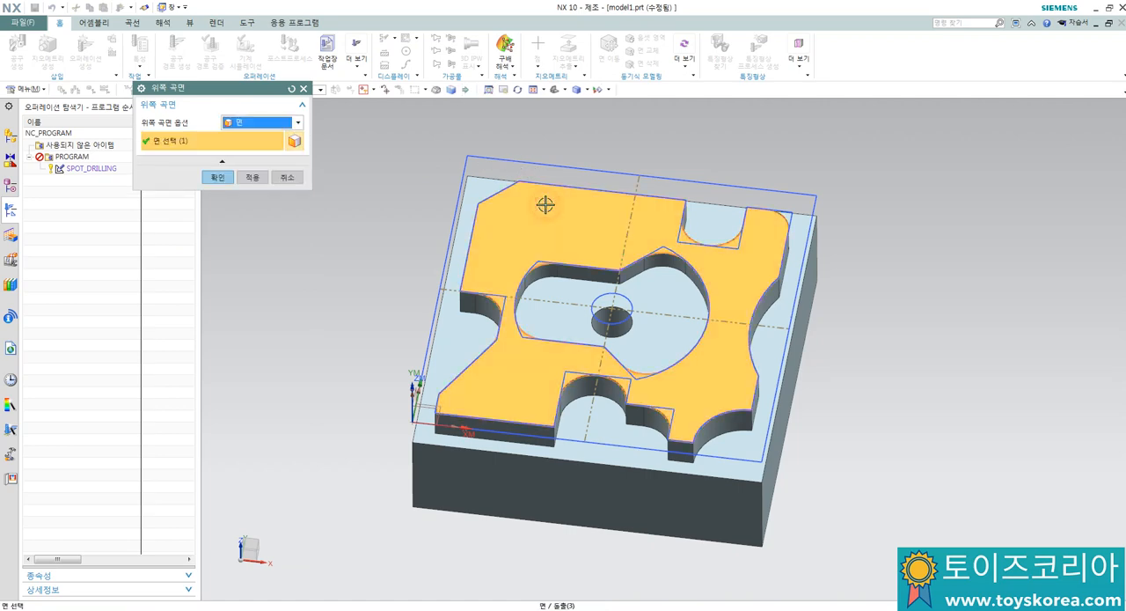
left_click(212, 176)
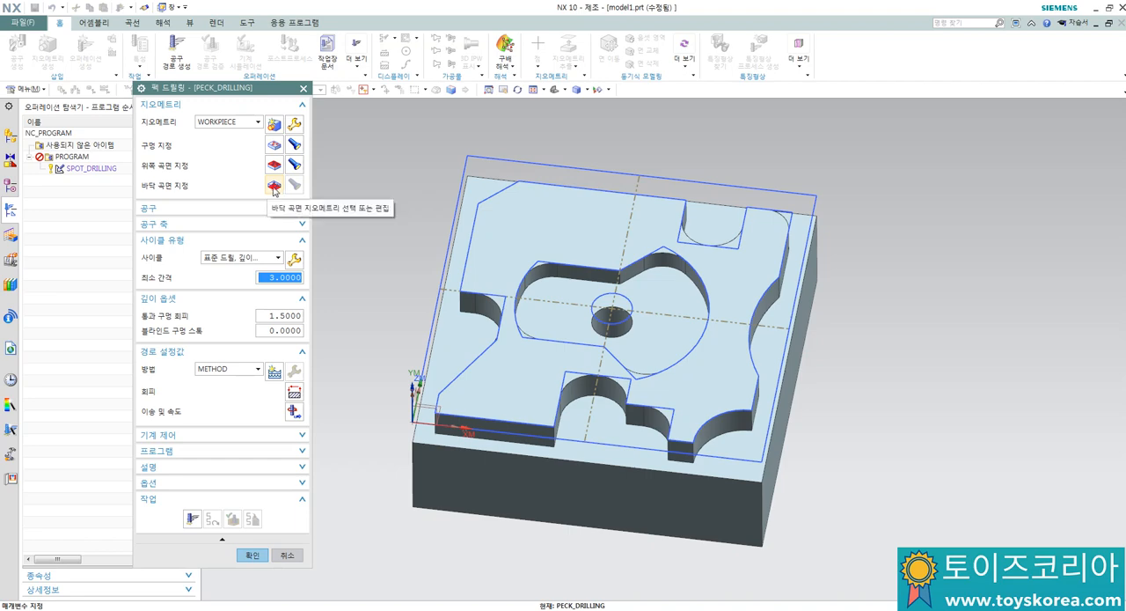
Step: Define the peck drilling bottom surface by face, using the underside of the block
left_click(278, 186)
left_click(258, 128)
left_click(255, 139)
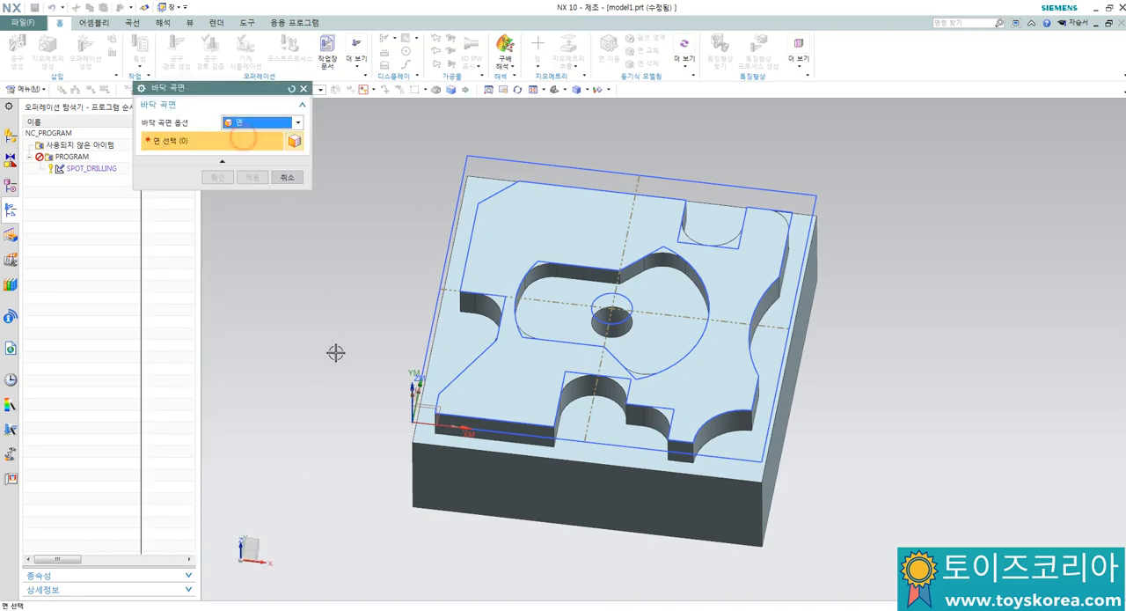
middle_click_drag(354, 395, 354, 324)
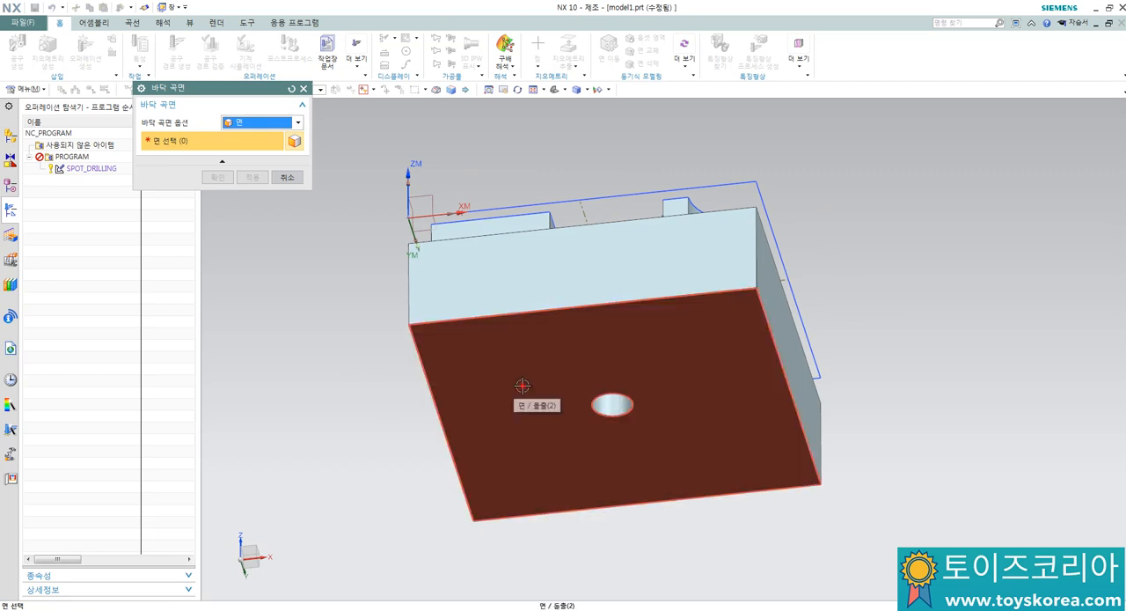
left_click(518, 385)
left_click(218, 178)
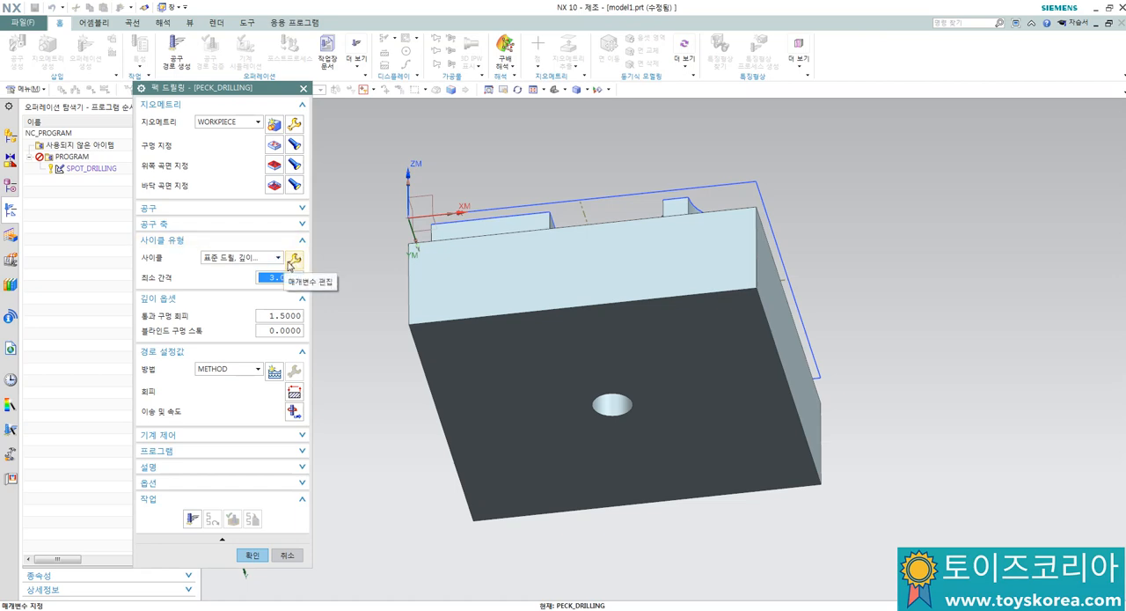
Step: In cycle parameter set 1, set the depth to Thru Bottom and the feed rate to 100 mmpm
left_click(294, 259)
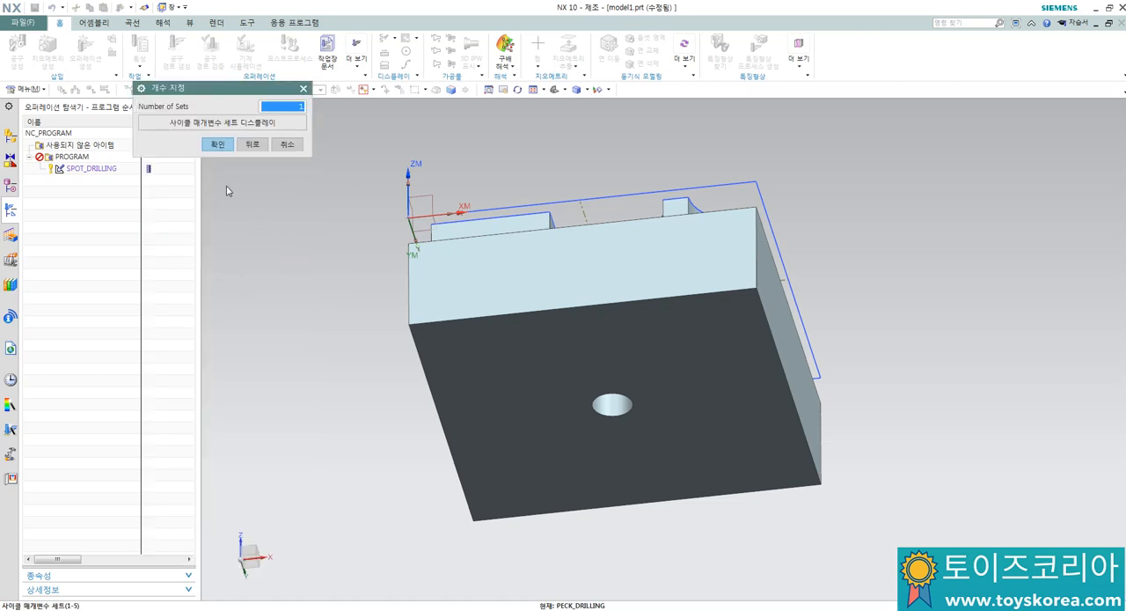
left_click(217, 144)
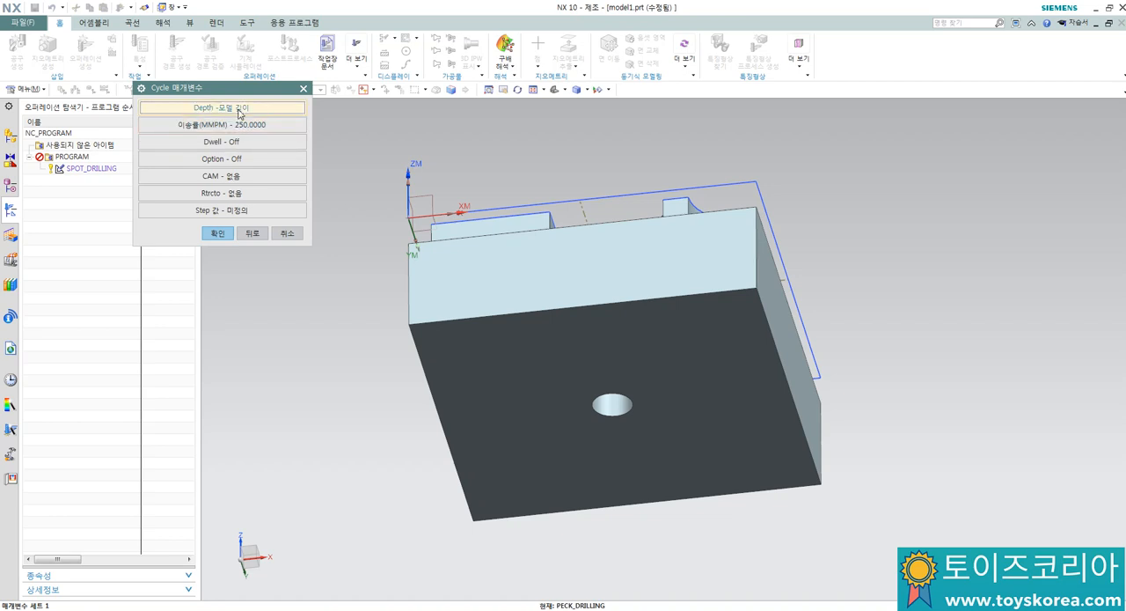
left_click(239, 110)
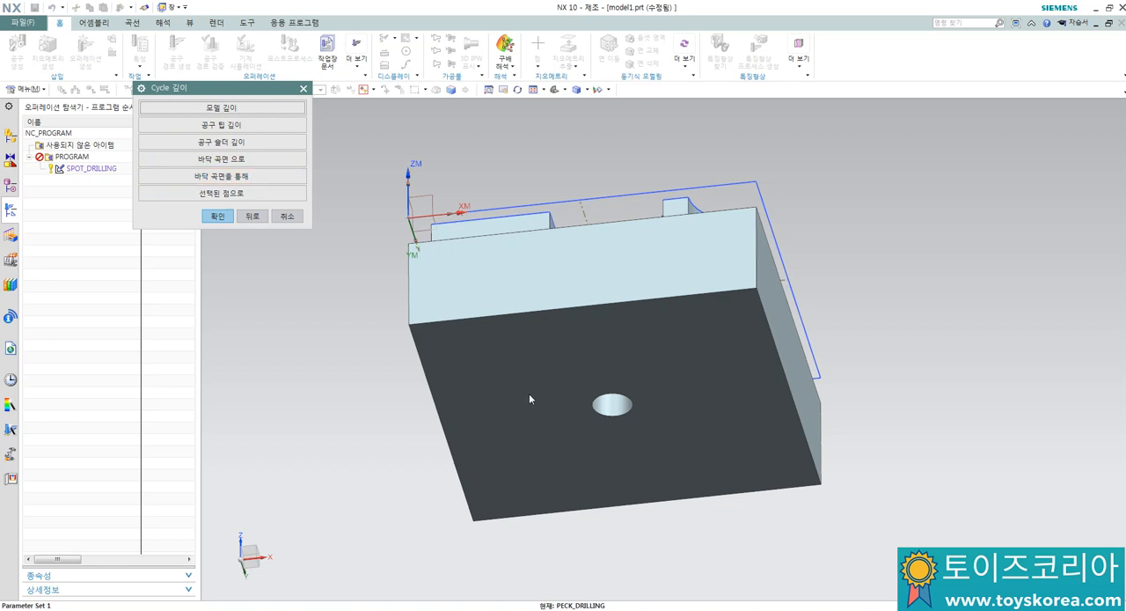
left_click(259, 182)
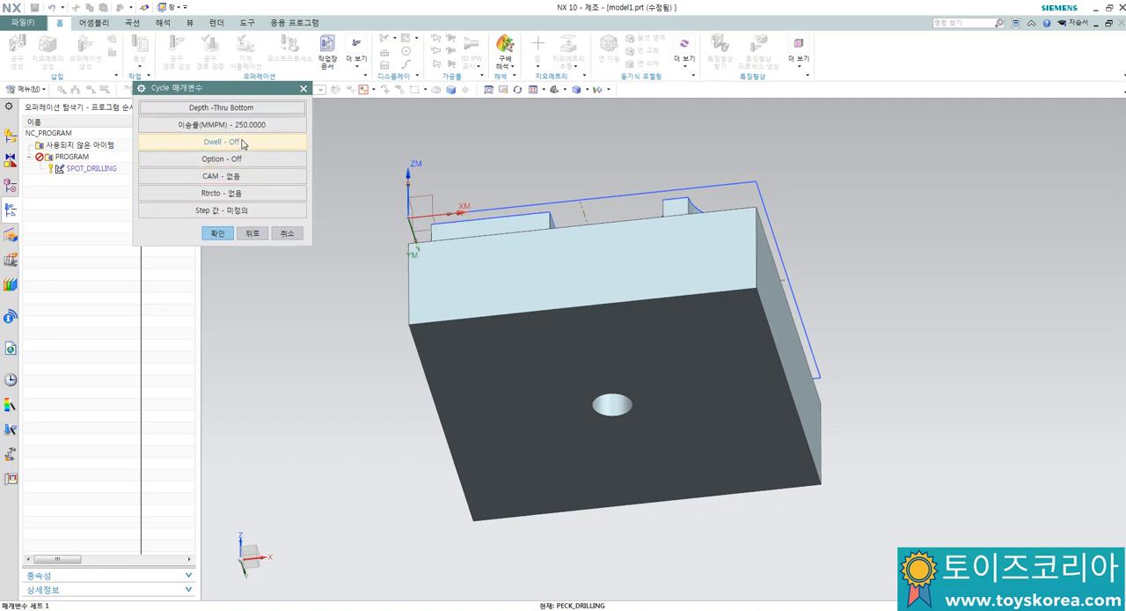
left_click(241, 124)
type("1")
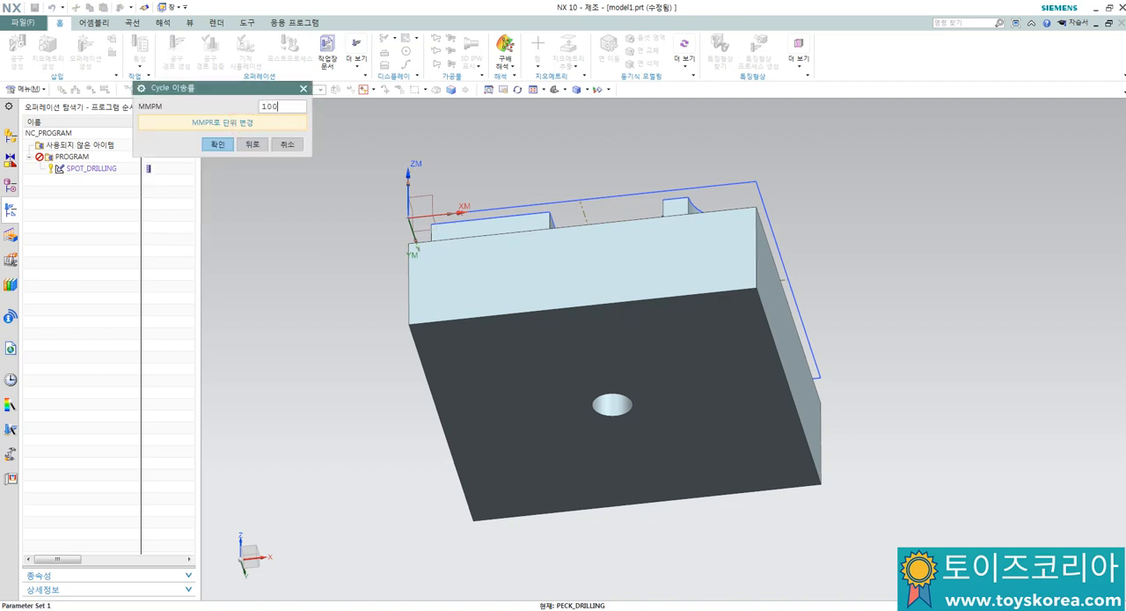
type("00")
key("Return")
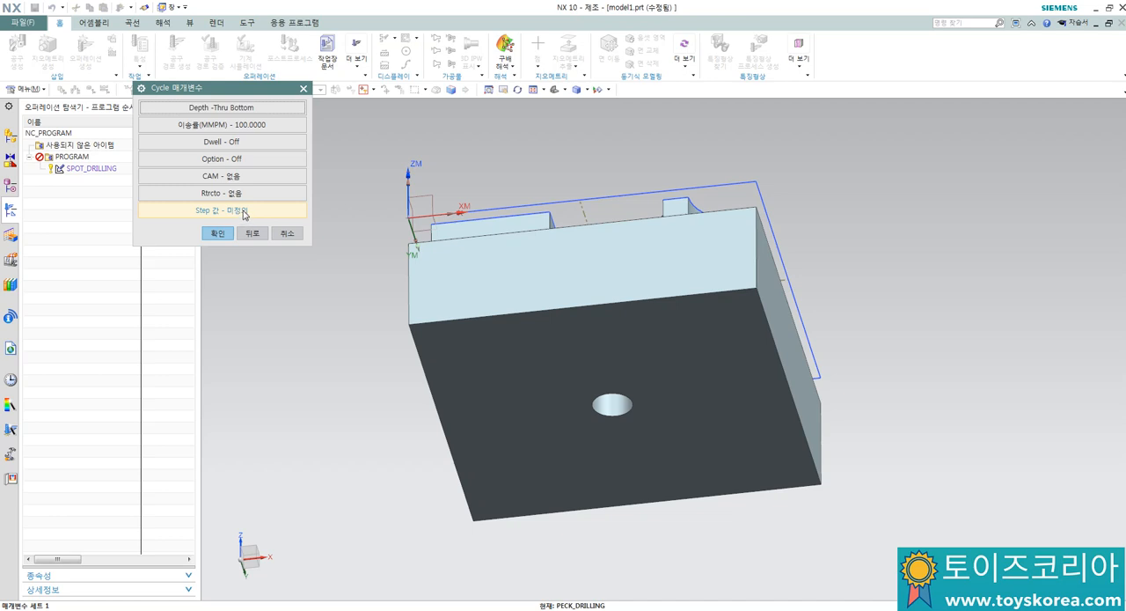
Step: Set the cycle's Step #1 value to 3 and accept the cycle parameters
left_click(240, 211)
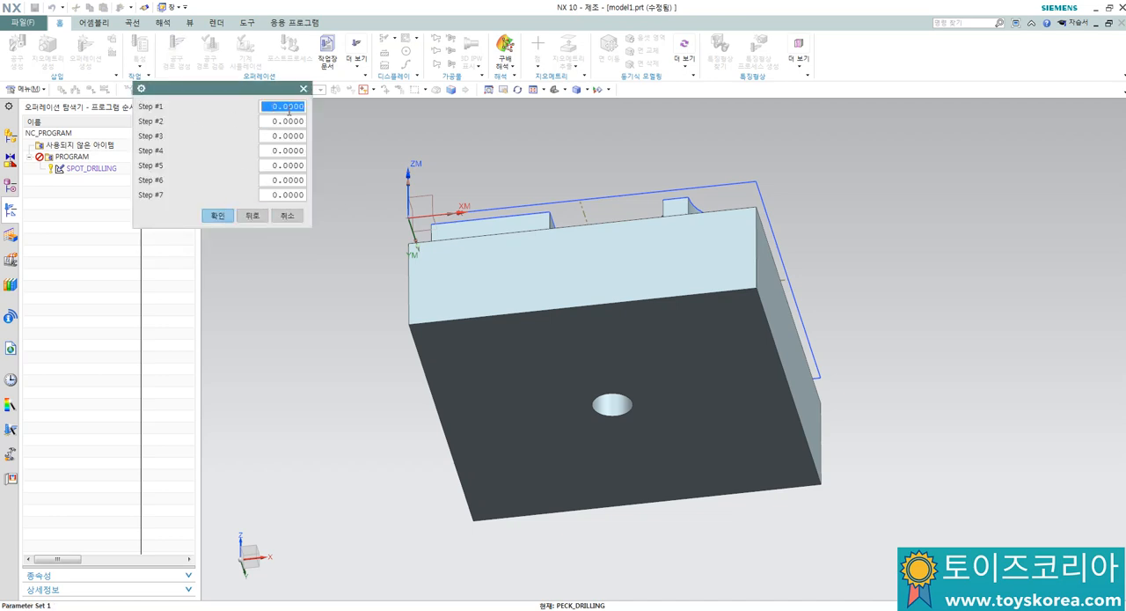
type("3")
key("Return")
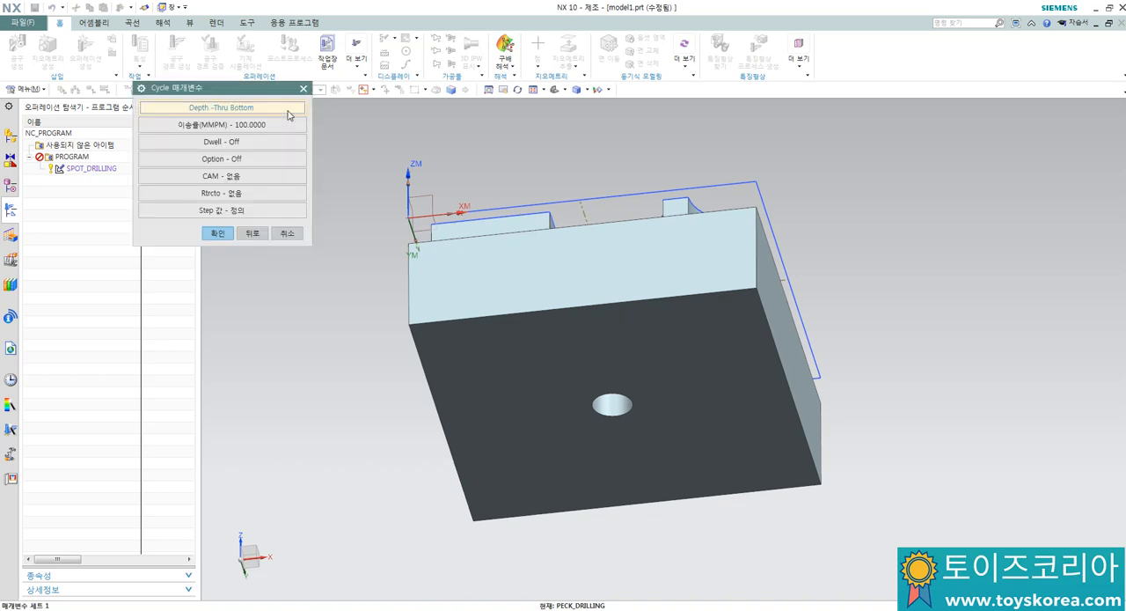
left_click(214, 234)
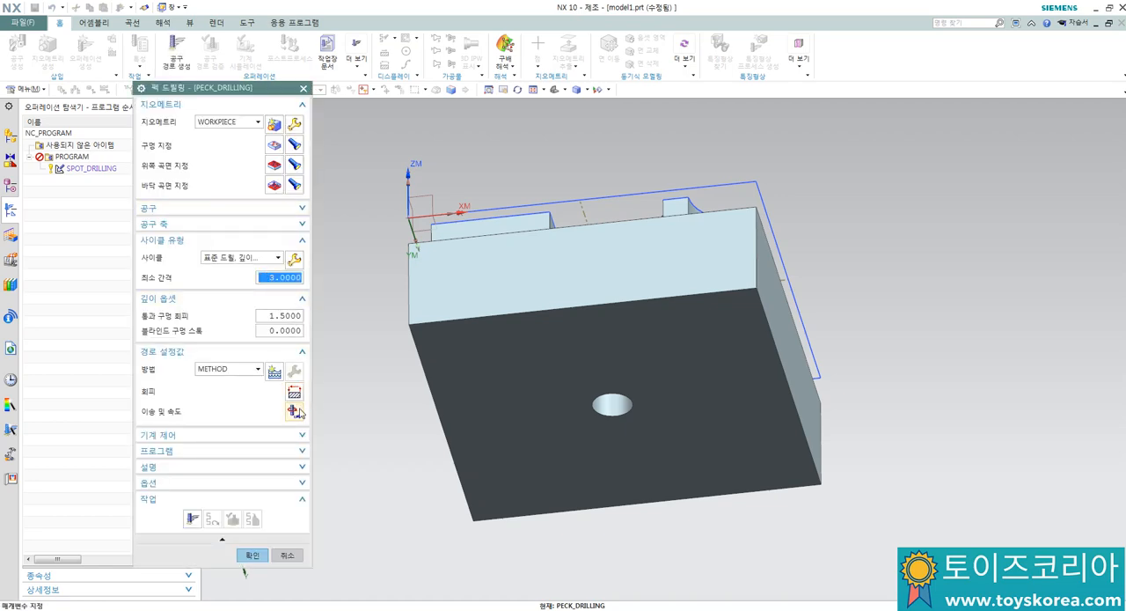
Step: Set the spindle speed to 1000 rpm in the peck drilling operation's feeds and speeds and accept it
left_click(293, 412)
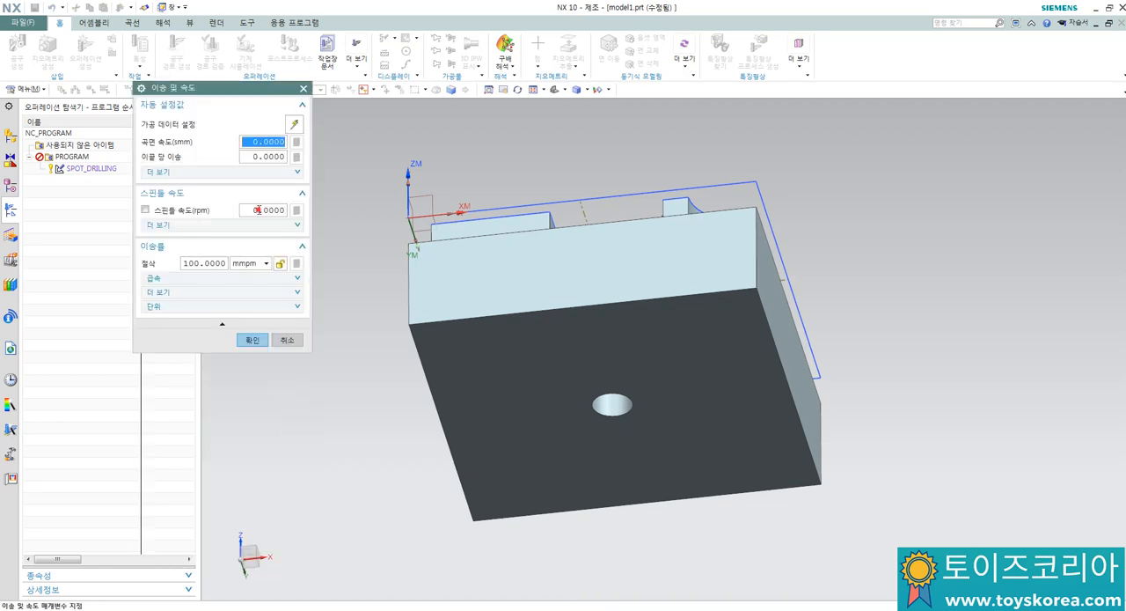
left_click(257, 209)
type("1")
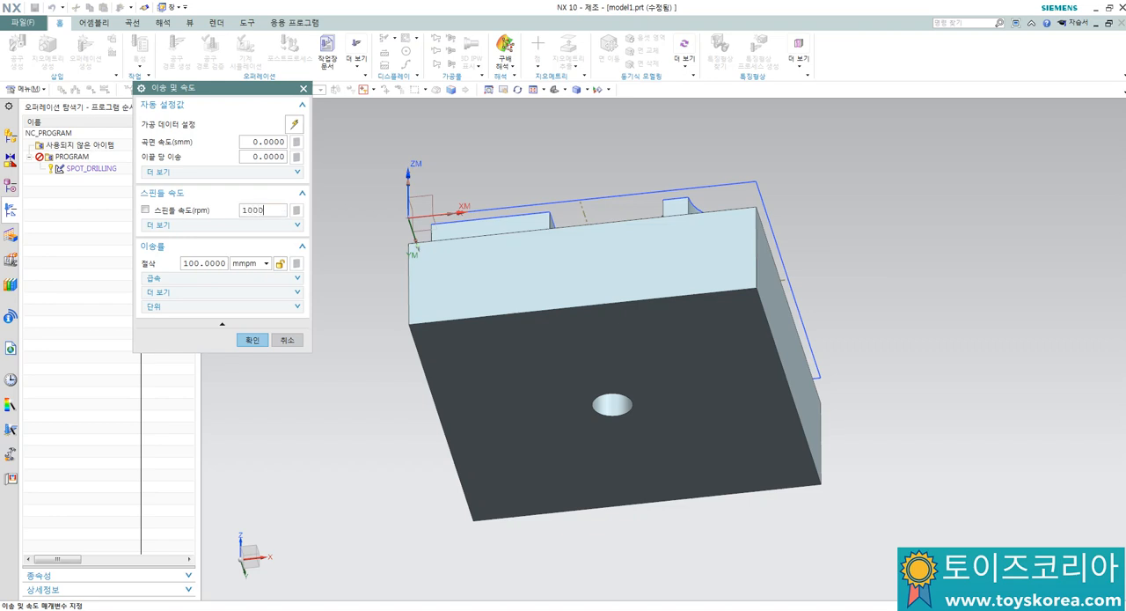
key("Return")
left_click(296, 211)
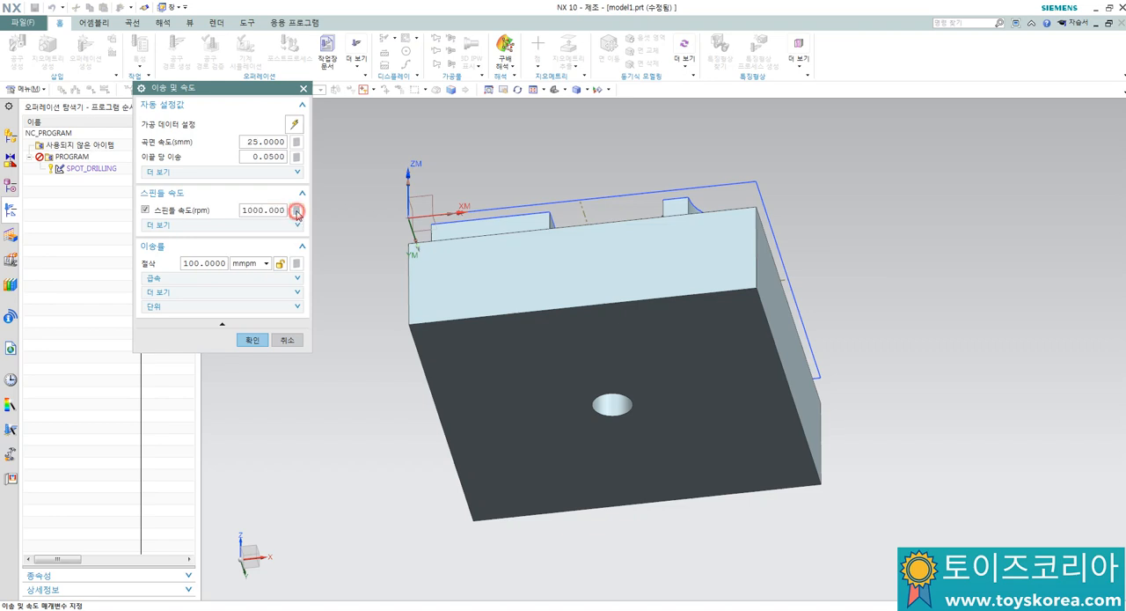
left_click(252, 341)
Step: Generate the peck drilling tool path and examine it from the front of the part
left_click(192, 479)
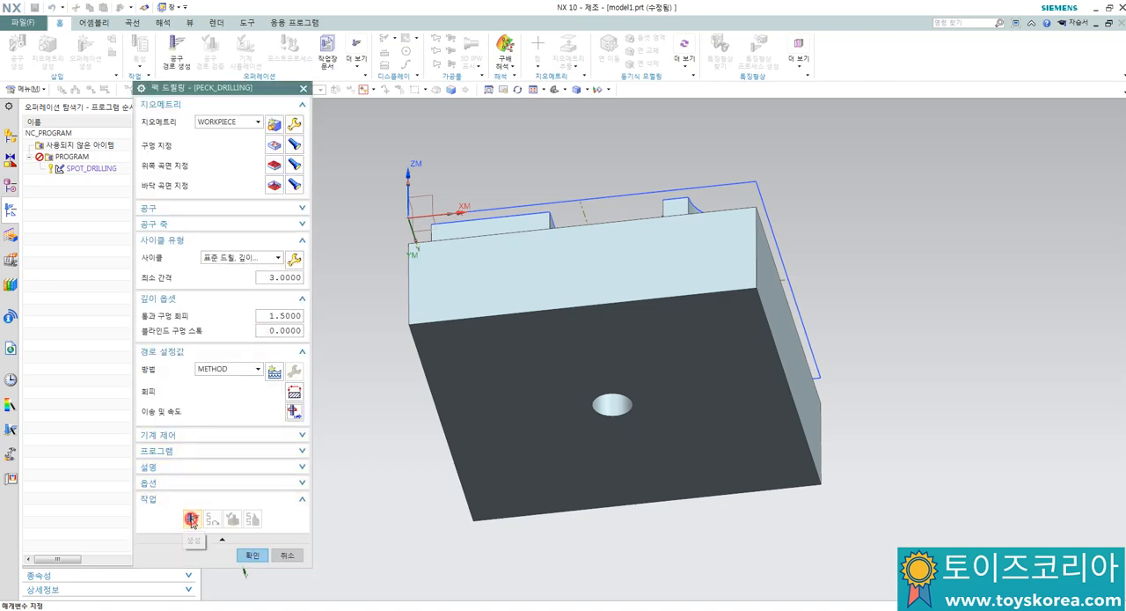
left_click(192, 519)
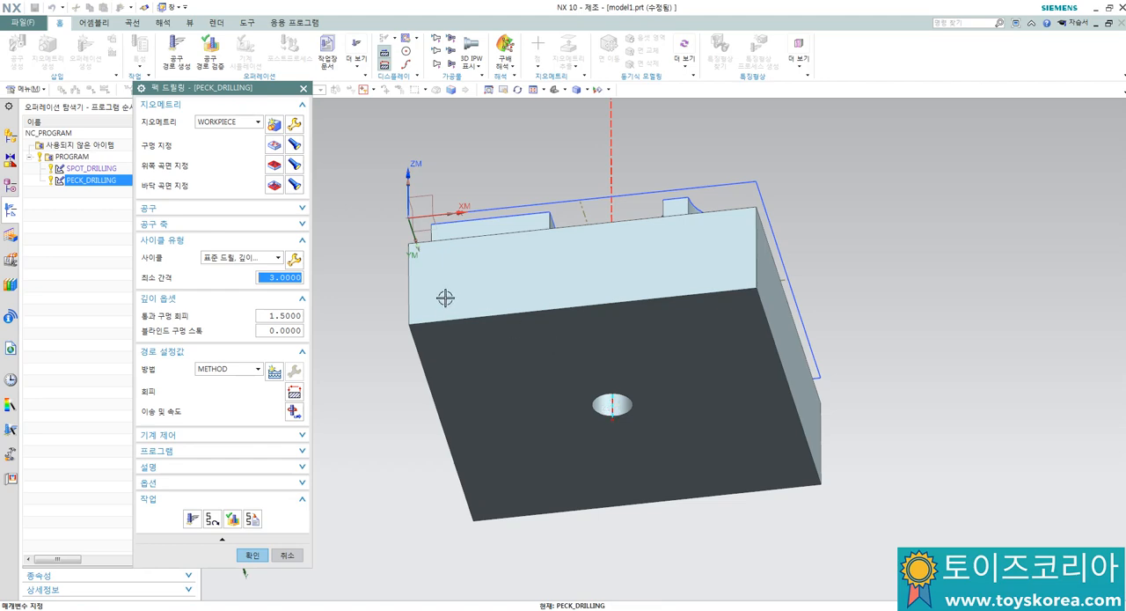
key("ctrl+alt+f")
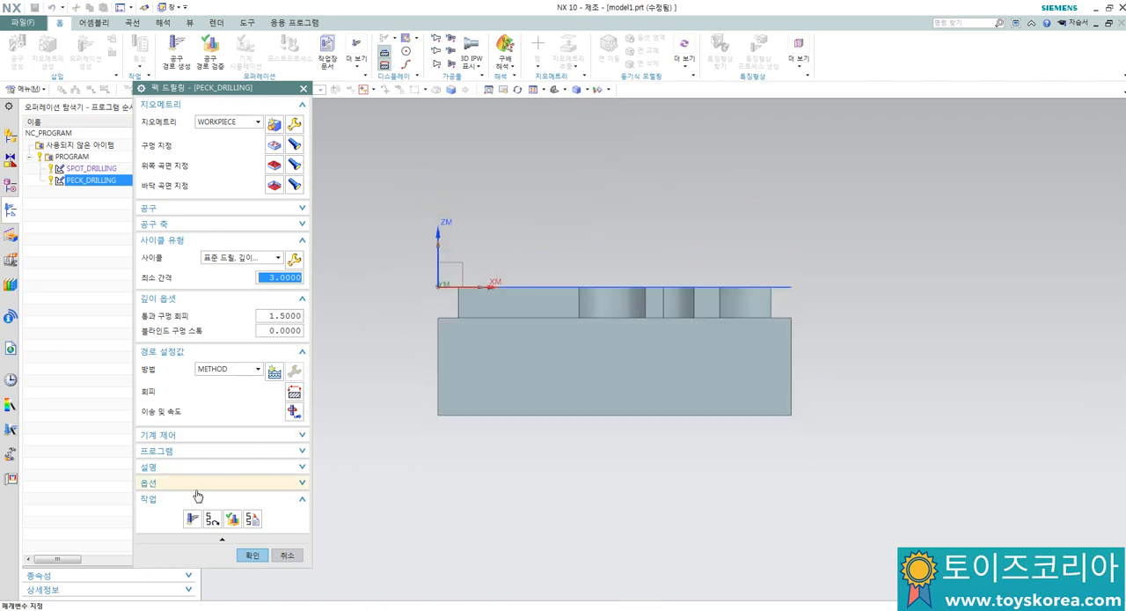
left_click(192, 519)
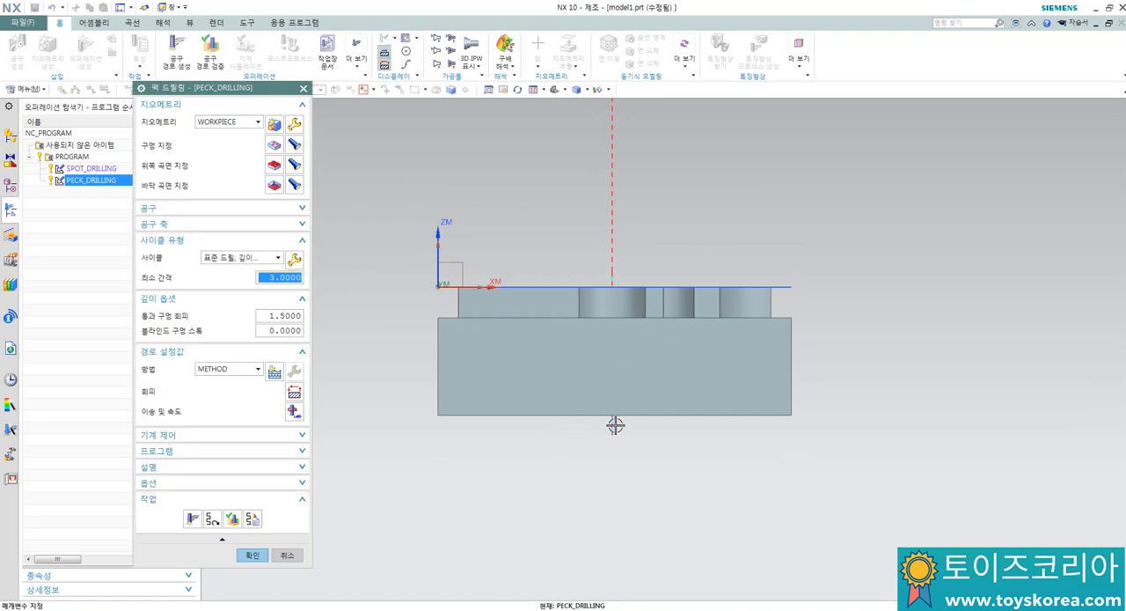
Step: Play the 3D dynamic simulation of the peck drilling tool path and accept the operation
left_click(233, 520)
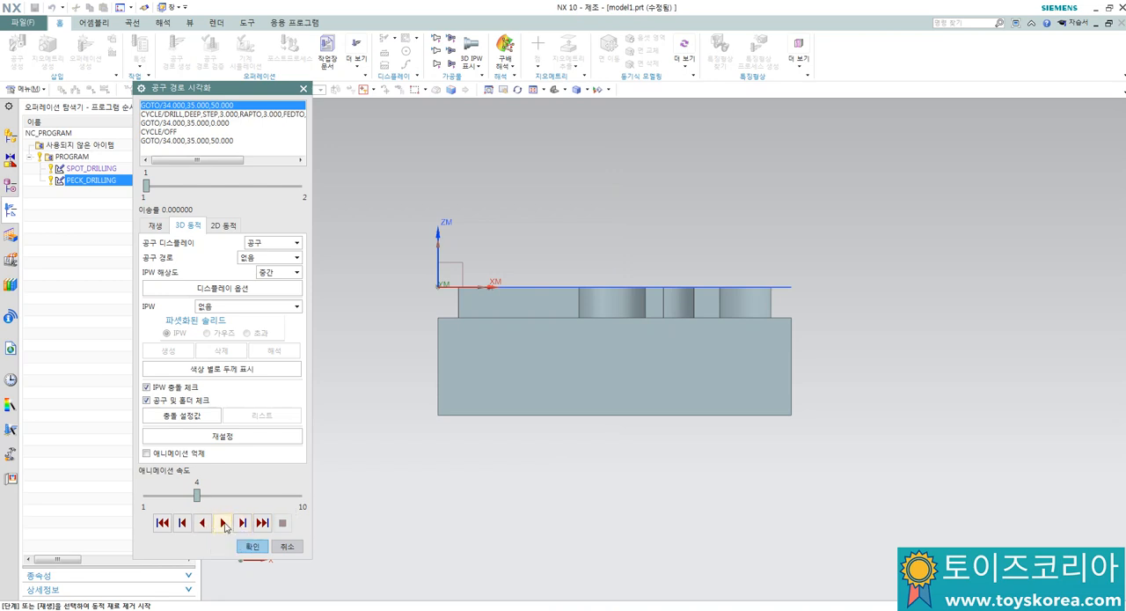
left_click(223, 523)
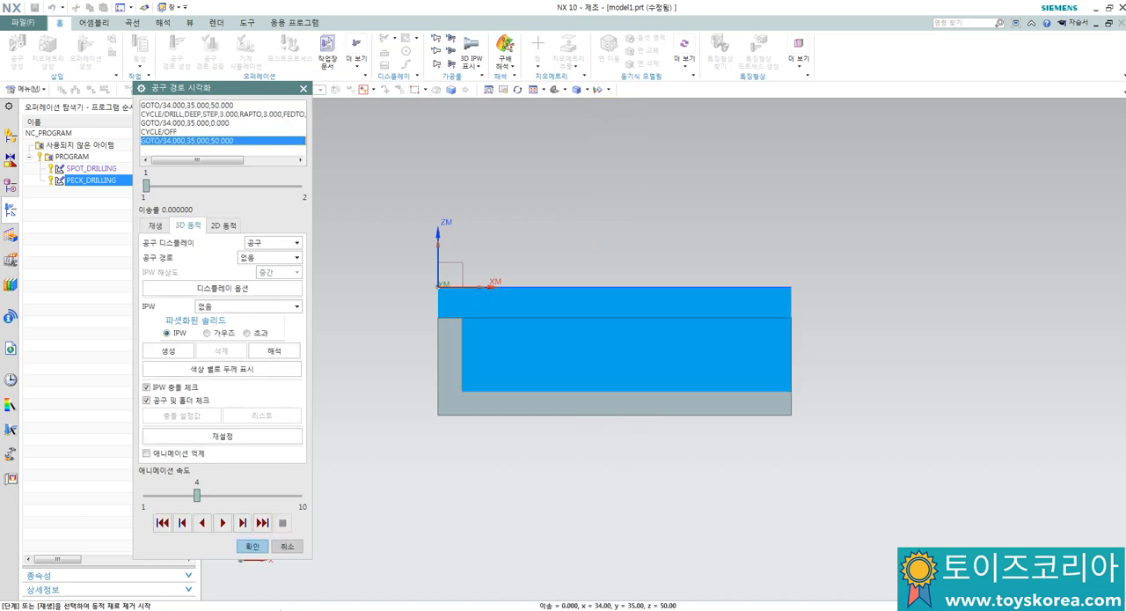
left_click(253, 548)
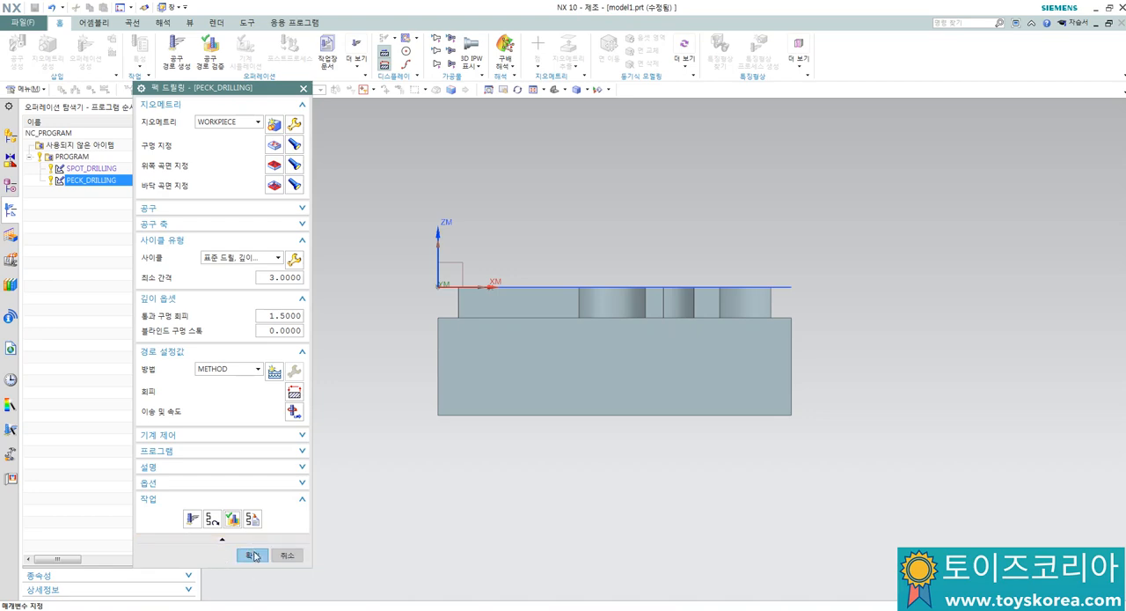
left_click(253, 556)
Step: Create a mill_planar FACE_MILLING operation under PROGRAM using tool T01평엔드밀10파이, geometry WORKPIECE and method METHOD
middle_click_drag(613, 208, 578, 302)
scroll(578, 176, "up", 2)
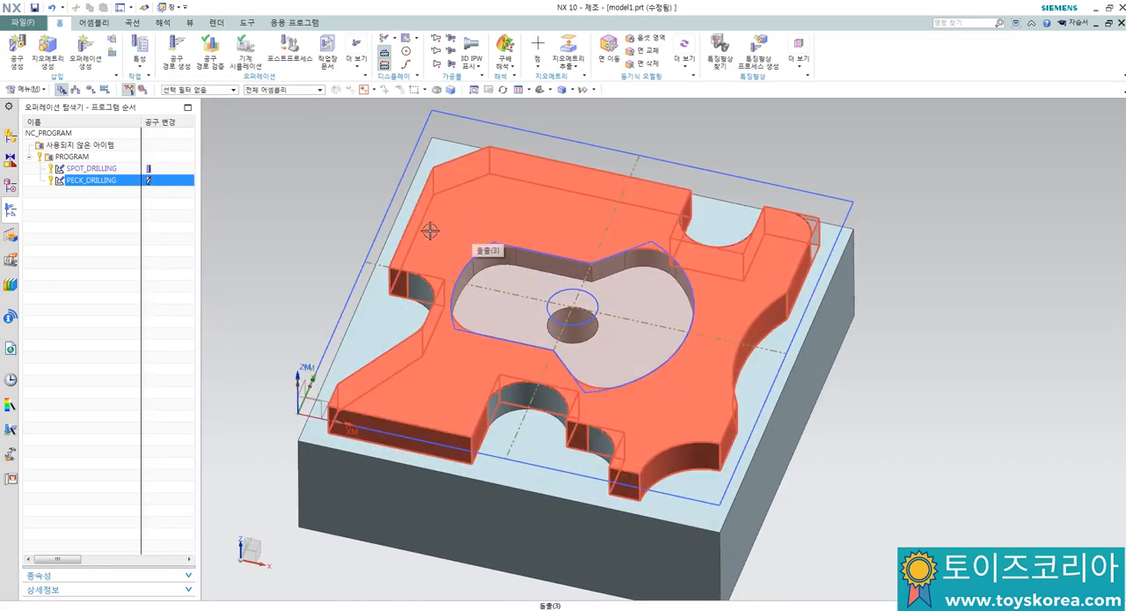
left_click(84, 53)
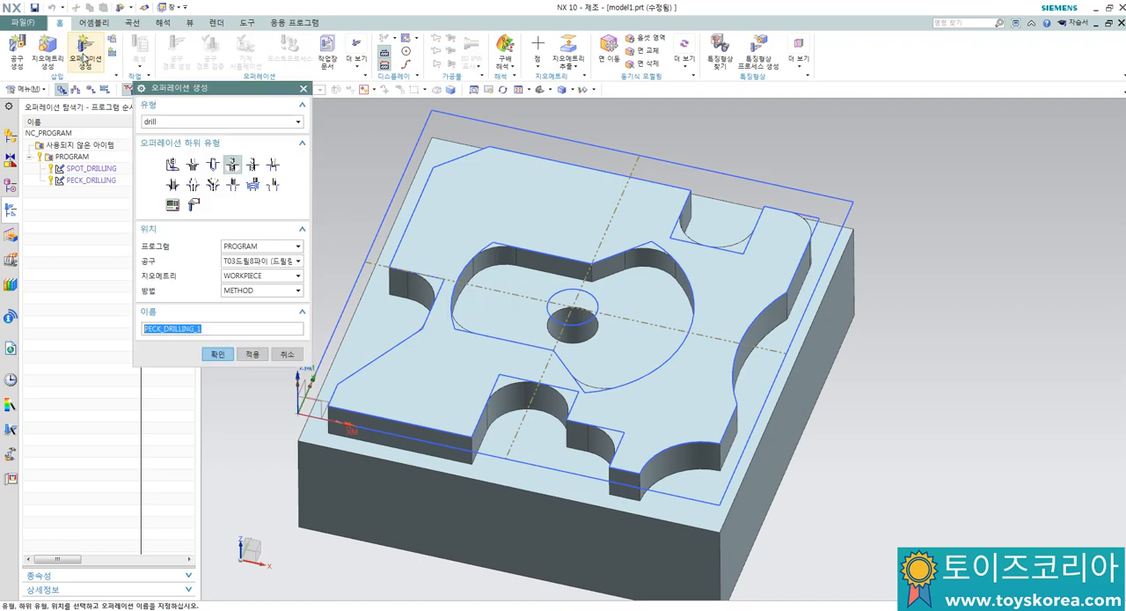
left_click(157, 122)
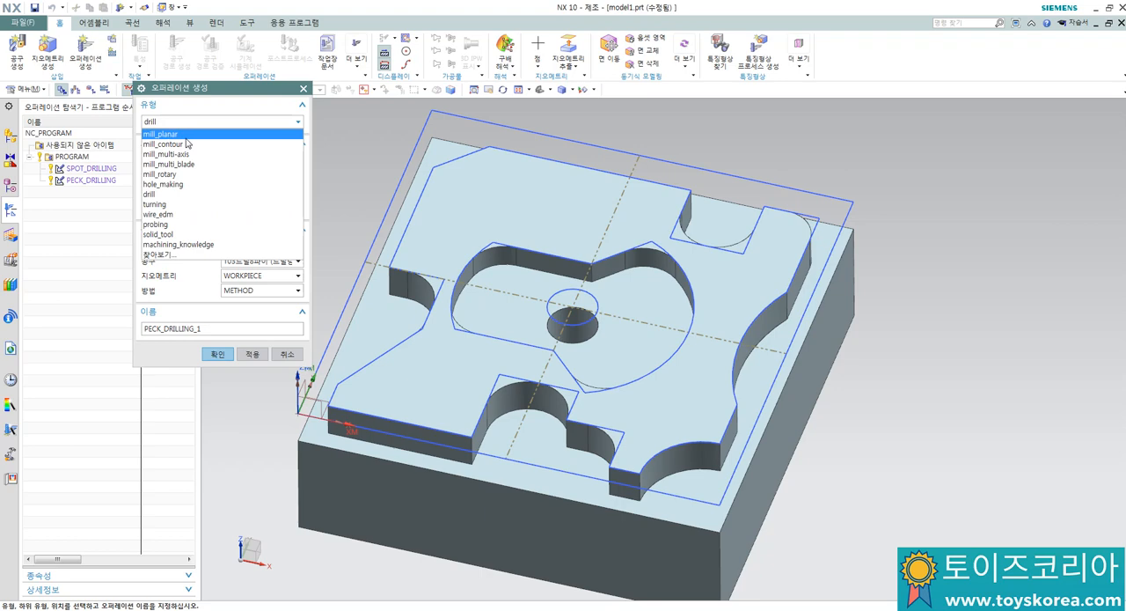
left_click(184, 134)
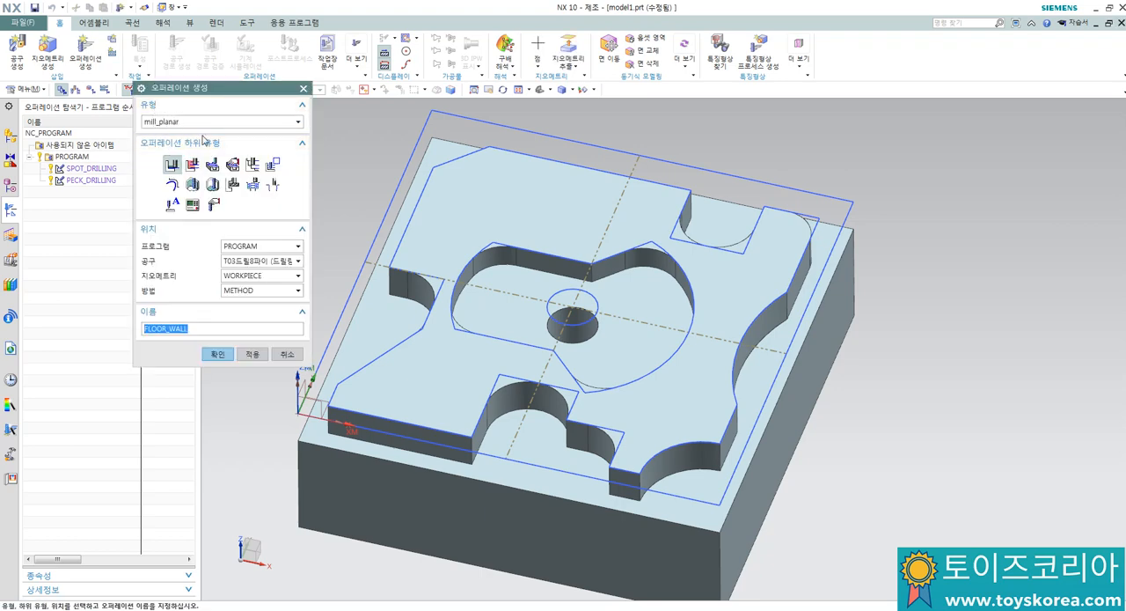
left_click(212, 166)
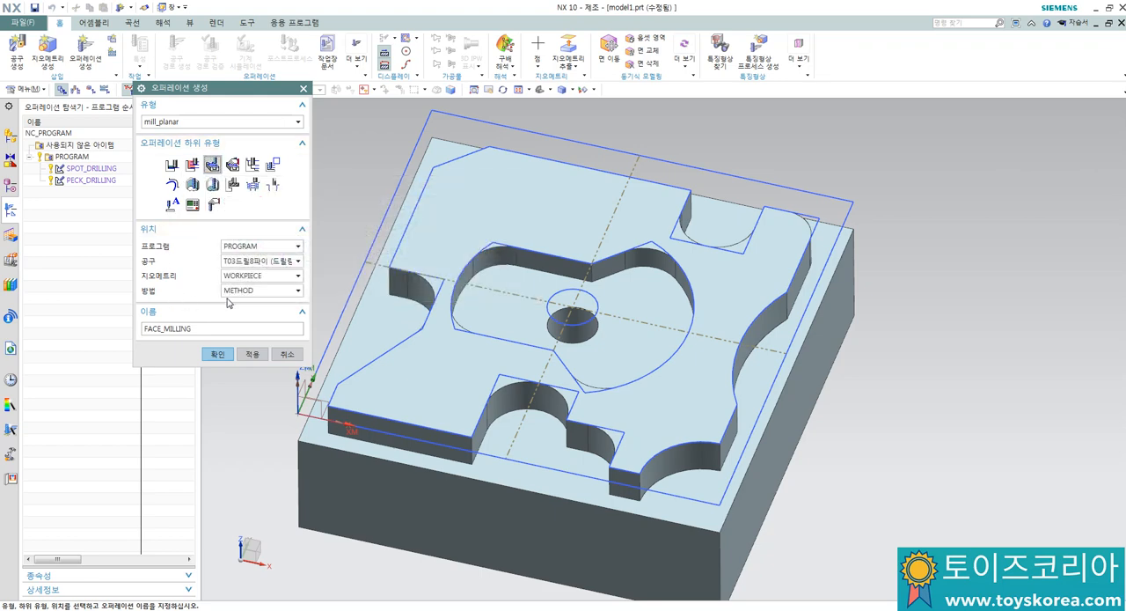
left_click(253, 261)
left_click(256, 281)
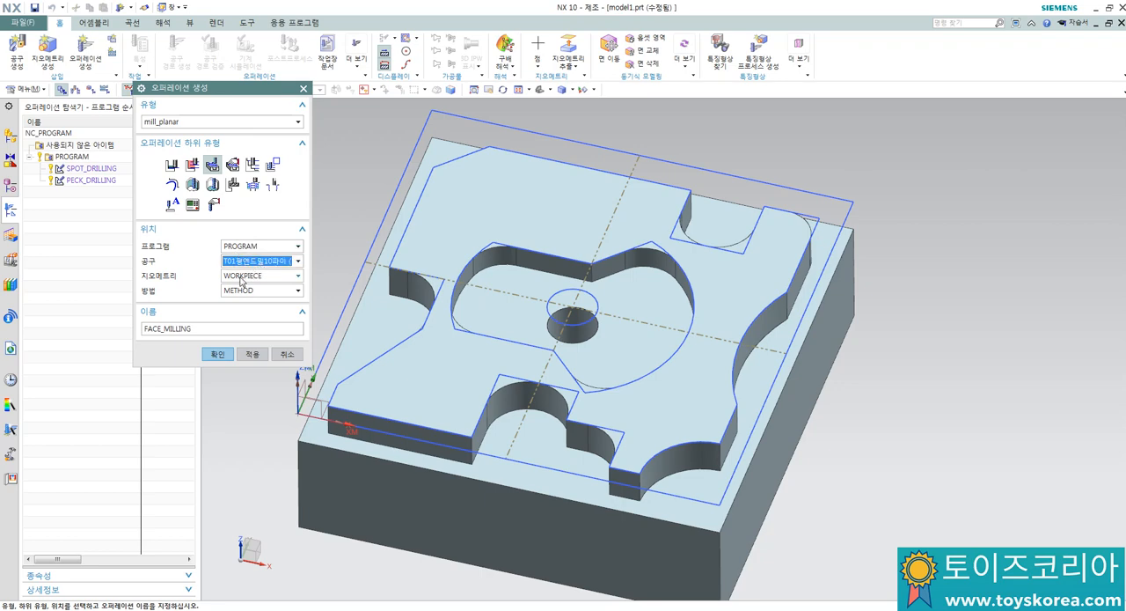
left_click(217, 354)
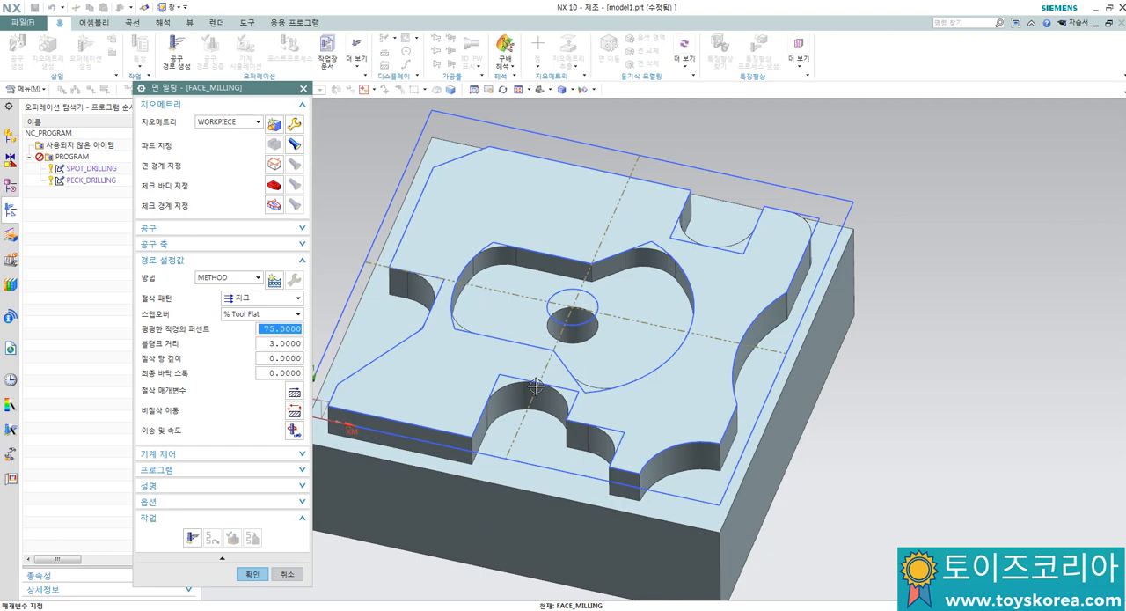
Step: Switch to Notepad and add the lines "10파이 2날... 한번에 최대절입깊이.." and "10/2 = 5mm" below the tool list
key("alt+Tab")
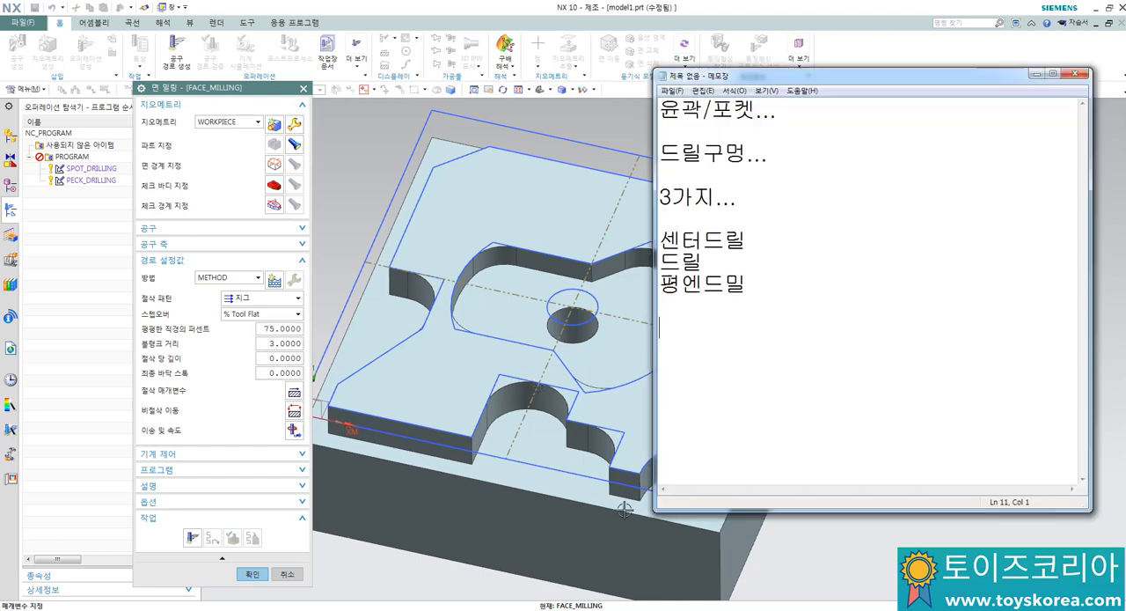
type("ㅎ")
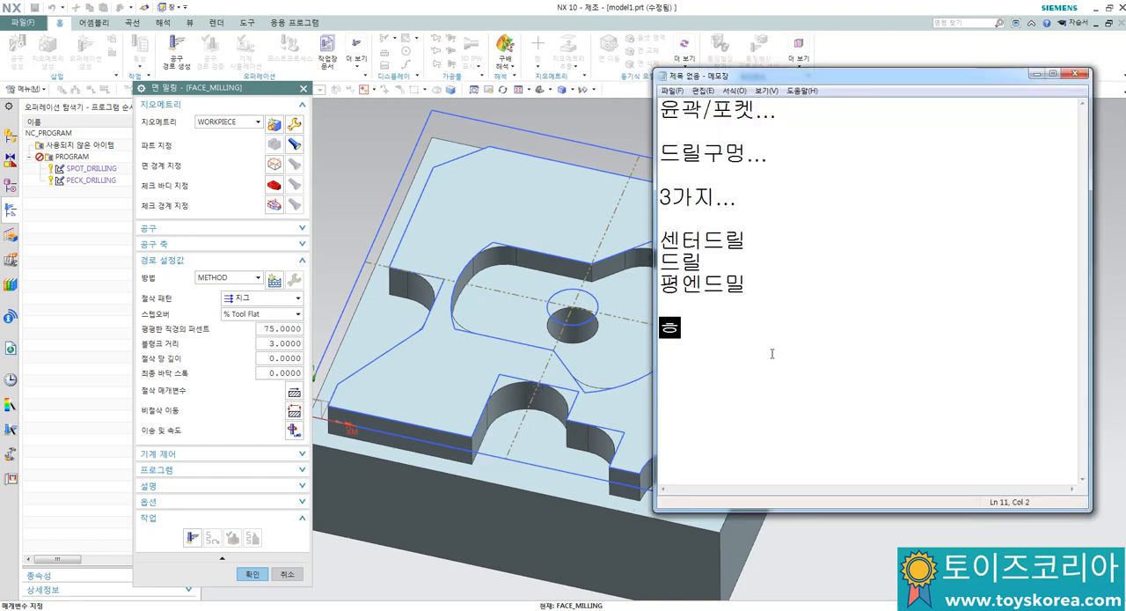
key("BackSpace")
type("ㅎ")
key("BackSpace")
type("10파이 2")
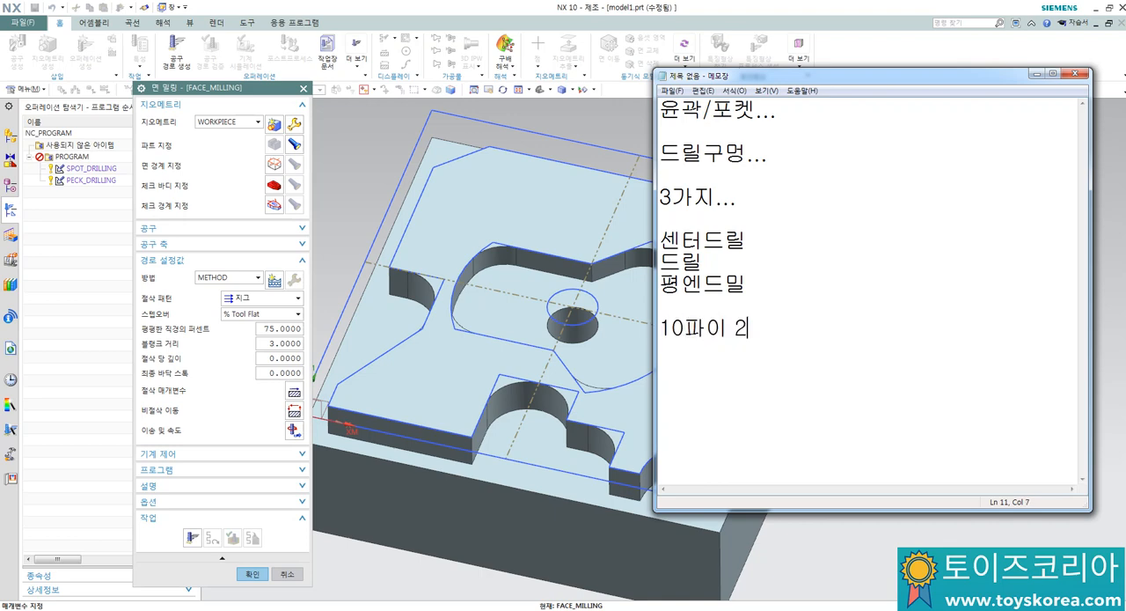
type("나... 최")
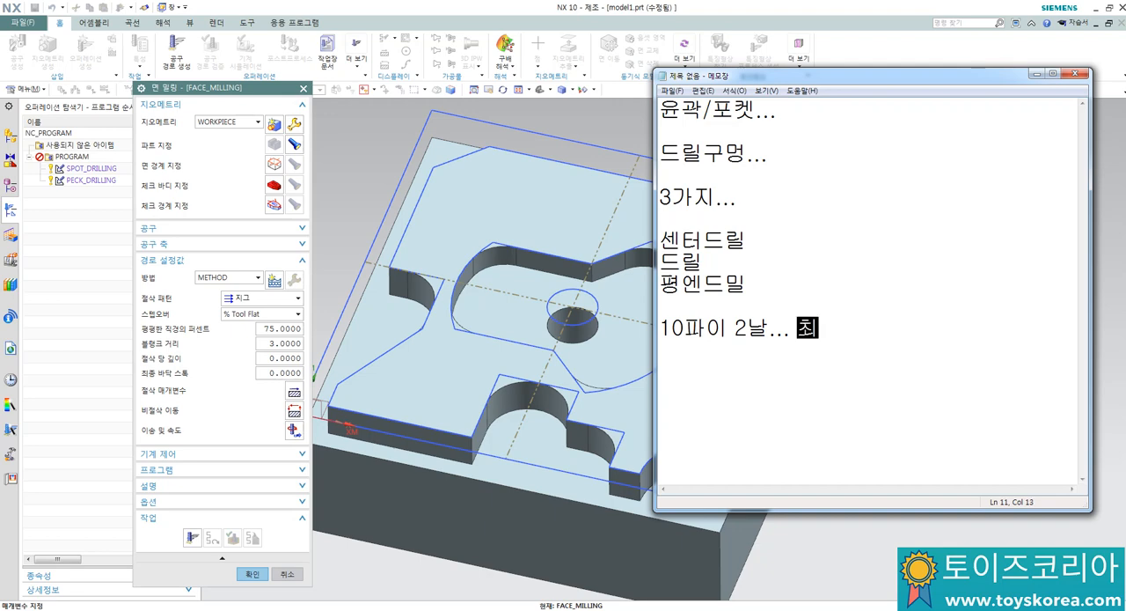
type("대절입")
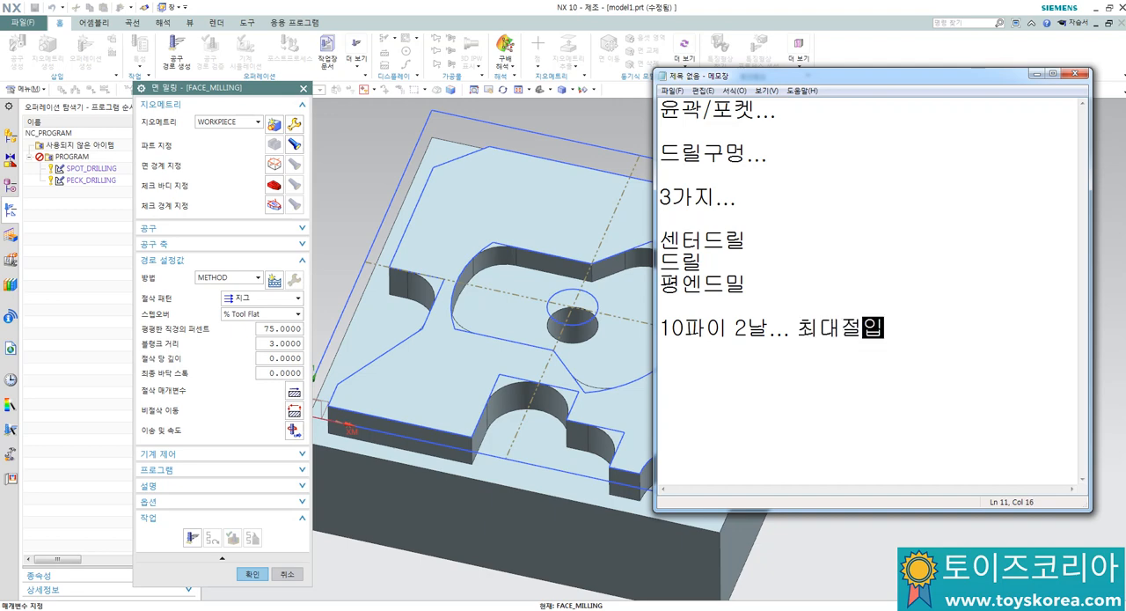
key("BackSpace")
key("BackSpace")
key("BackSpace")
key("BackSpace")
key("BackSpace")
type("한")
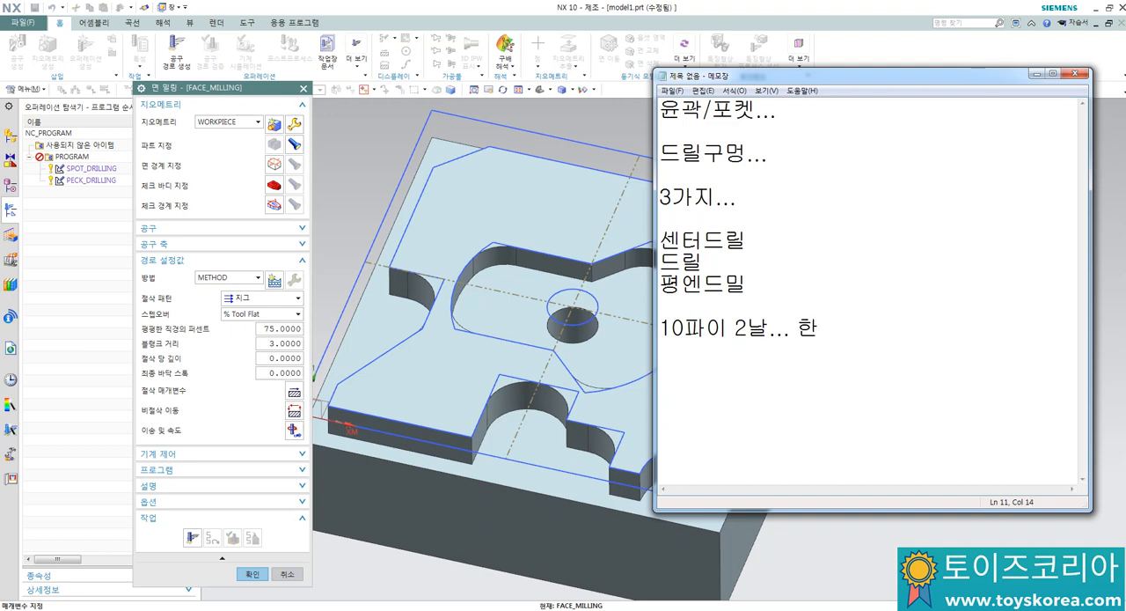
type("번에 최대절입ㄱ")
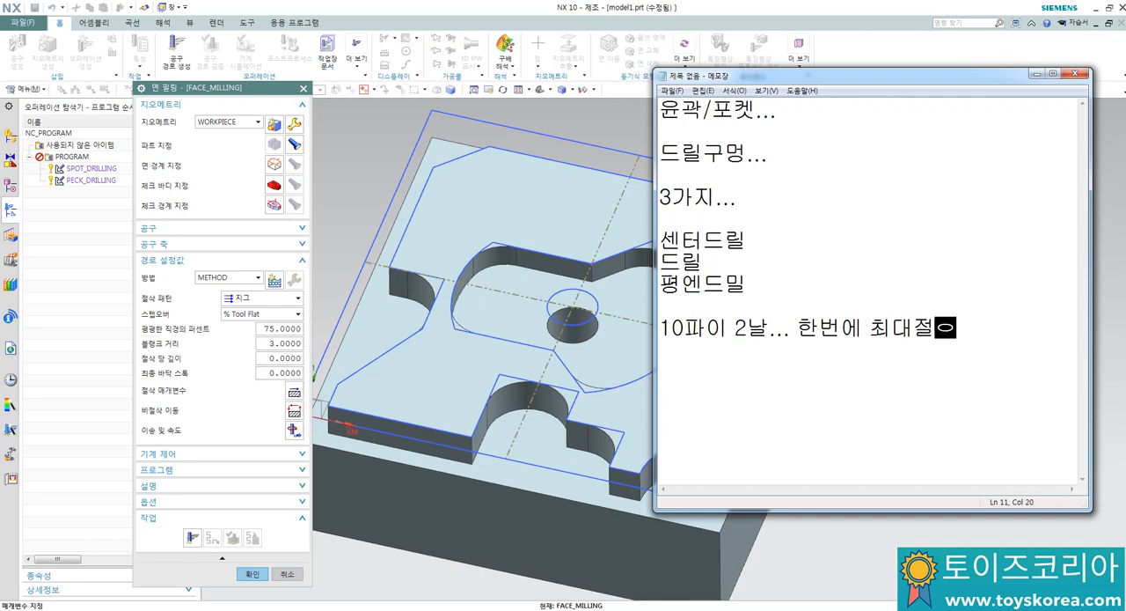
type("깊이..")
key("Return")
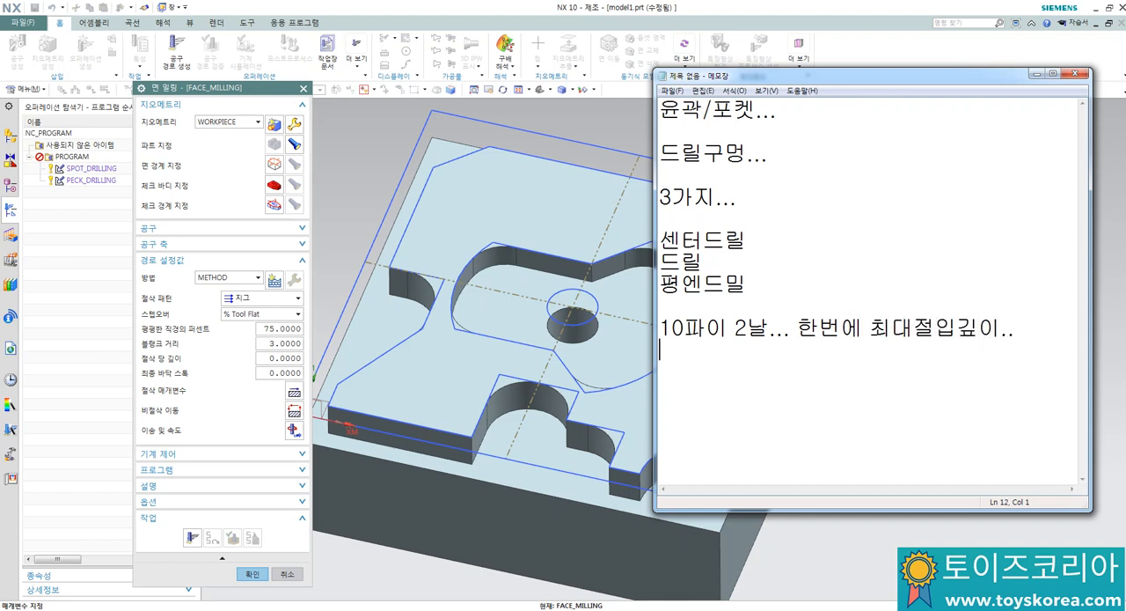
type("10/2 = 5mm")
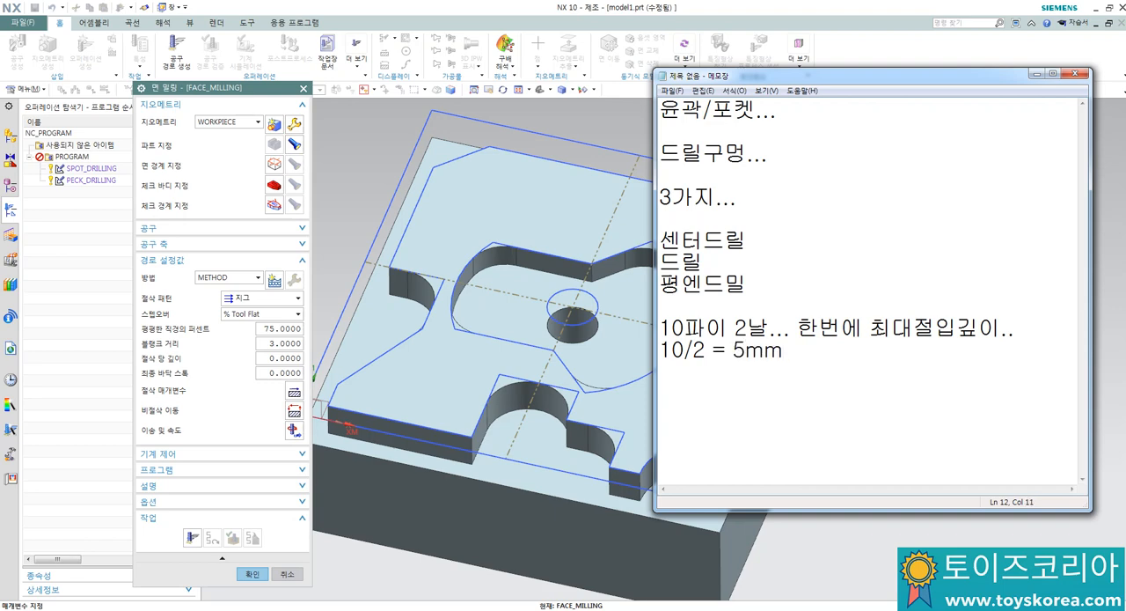
Step: Add the note "3, 3 분할해서 Z 절입해야 합니다..." below the depth calculation, separated by a blank line
key("Return")
key("Return")
type("3, 3")
type(" 분하")
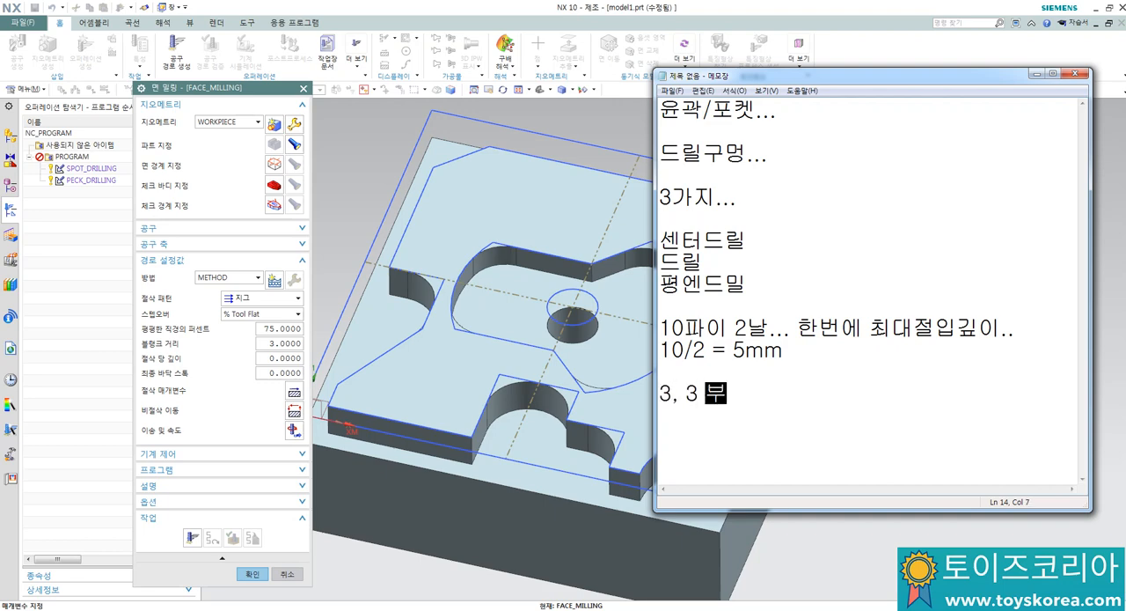
type("할해서 ")
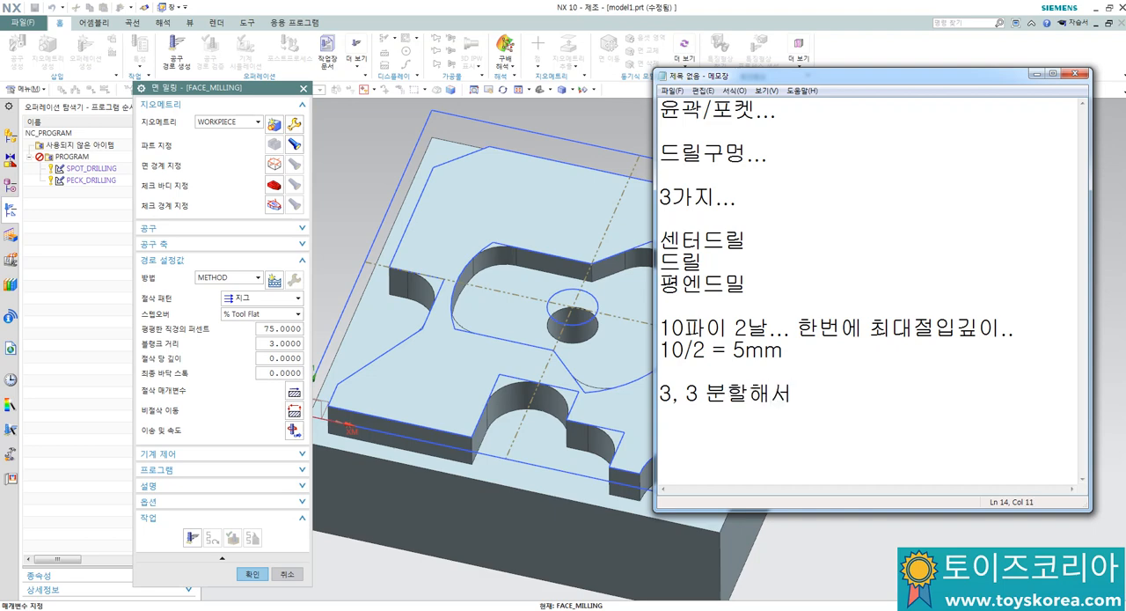
type("Z 절입해야")
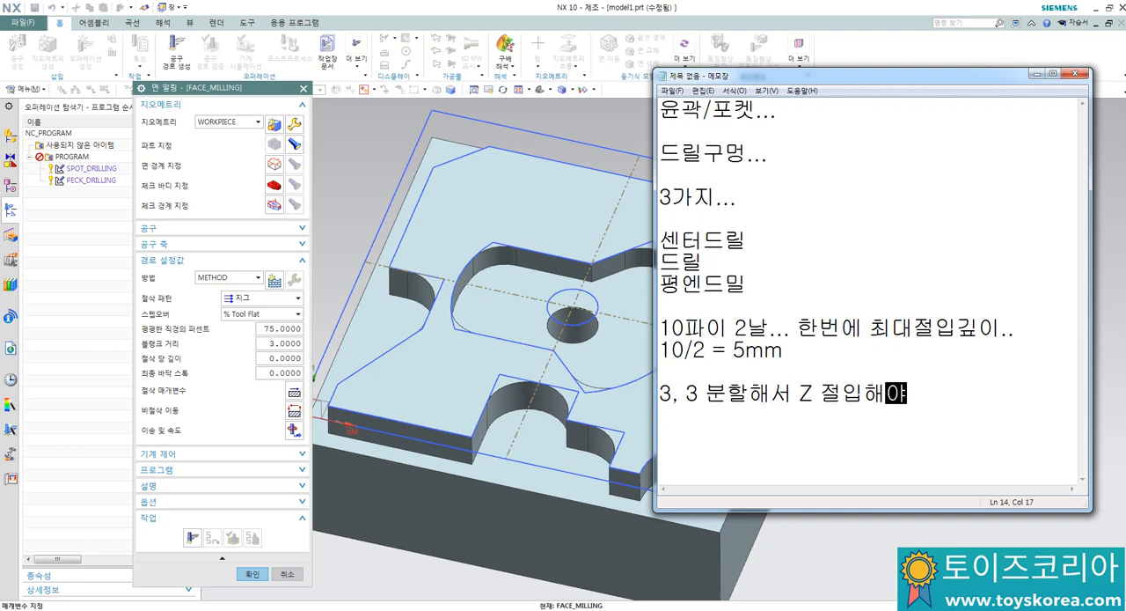
type(" 합니다...")
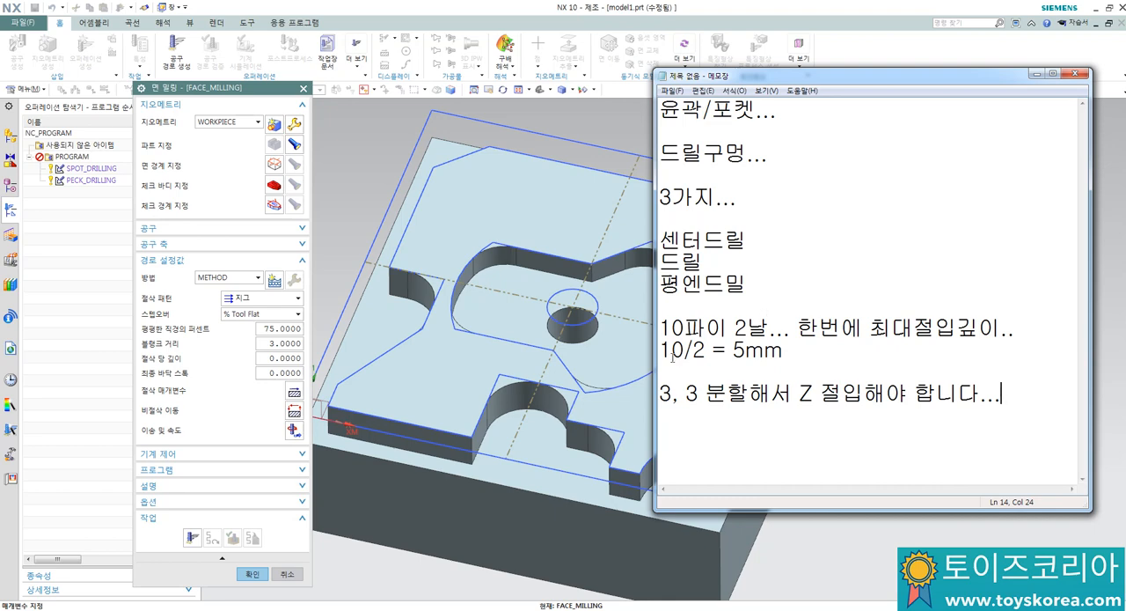
left_click_drag(661, 350, 789, 341)
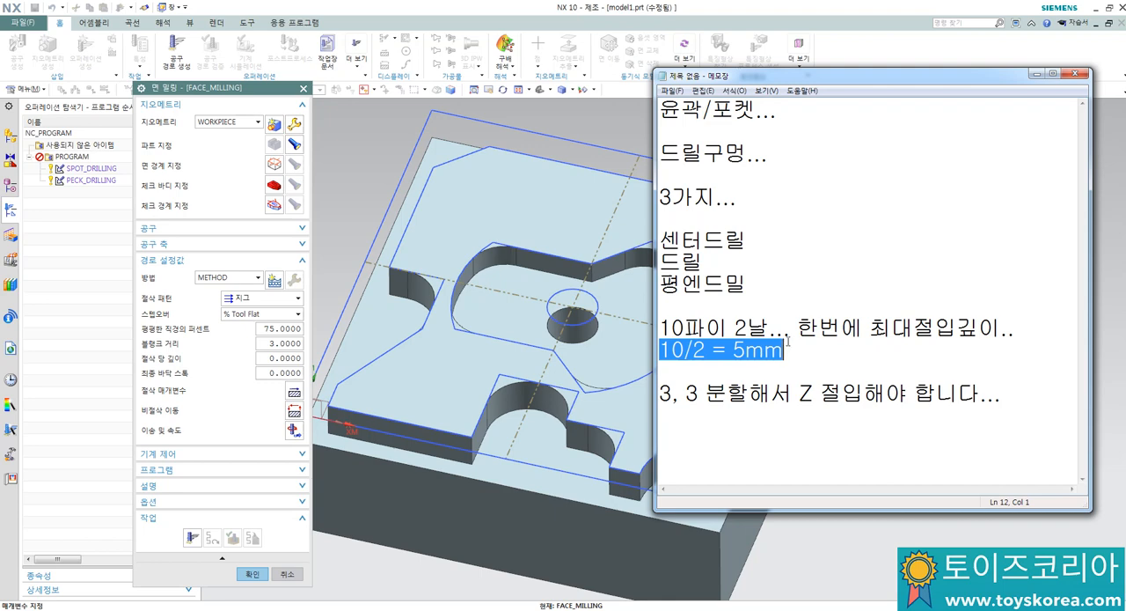
left_click(732, 350)
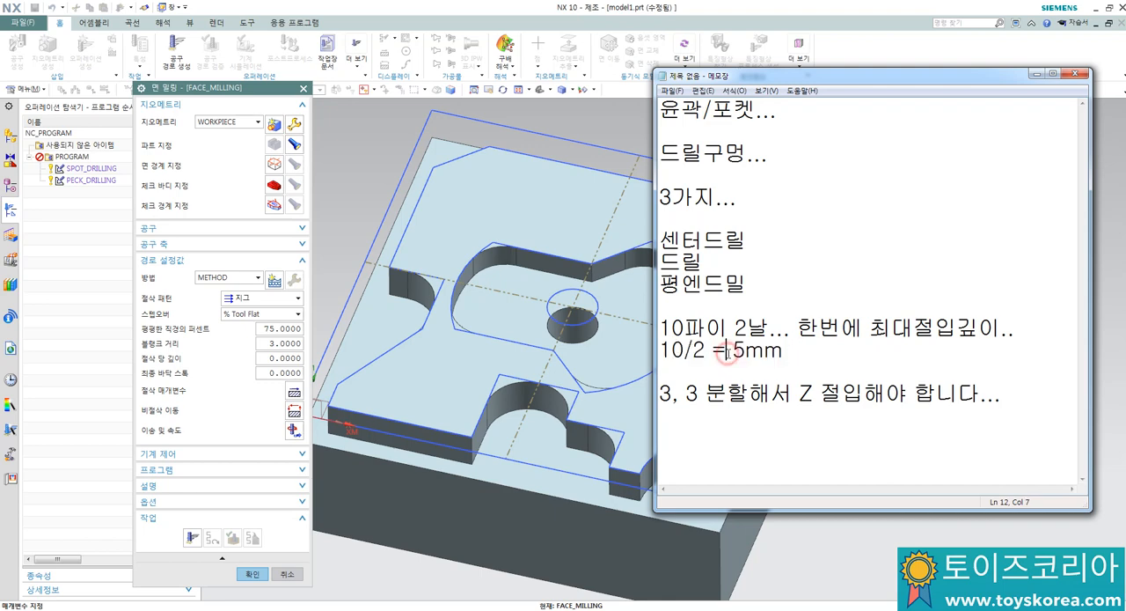
left_click_drag(707, 350, 660, 351)
left_click_drag(706, 350, 672, 350)
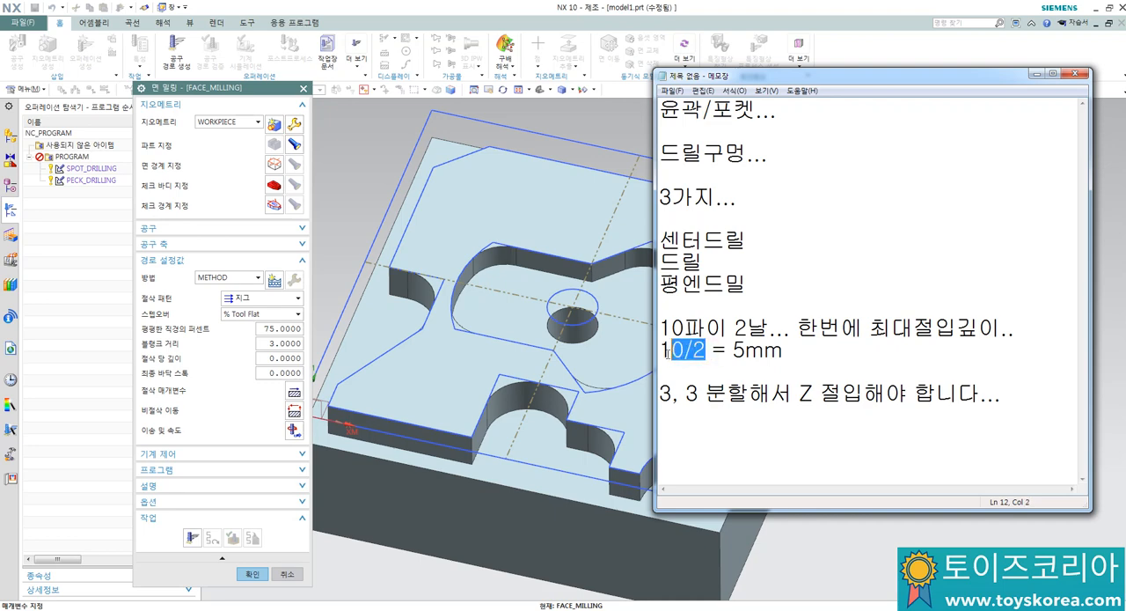
Step: Return to NX and specify the lower floor face around the raised profile as the face milling boundary
left_click(354, 141)
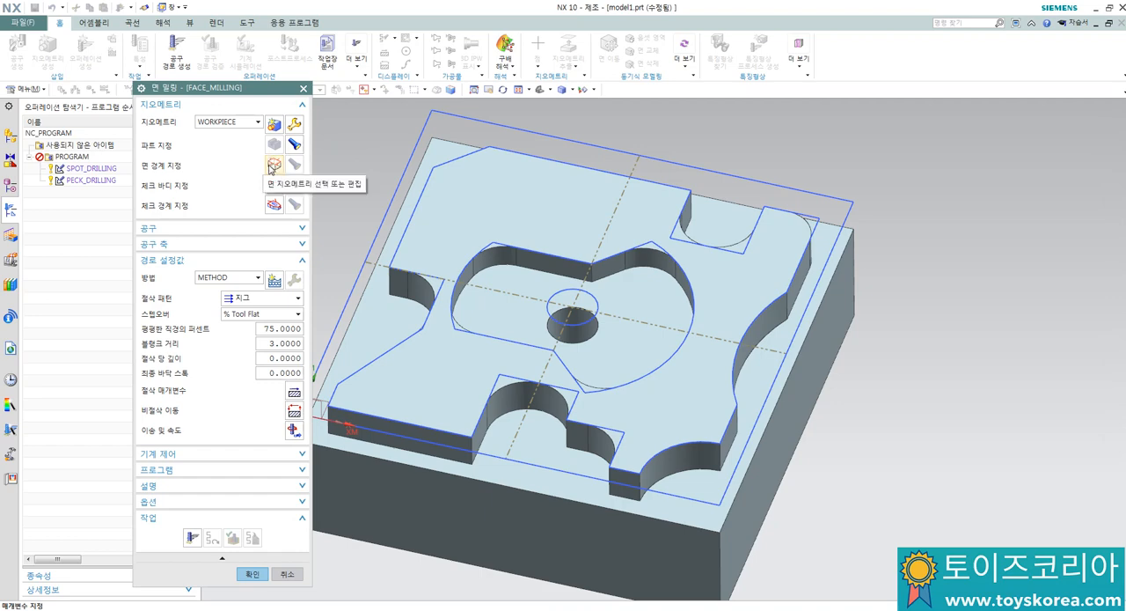
left_click(273, 164)
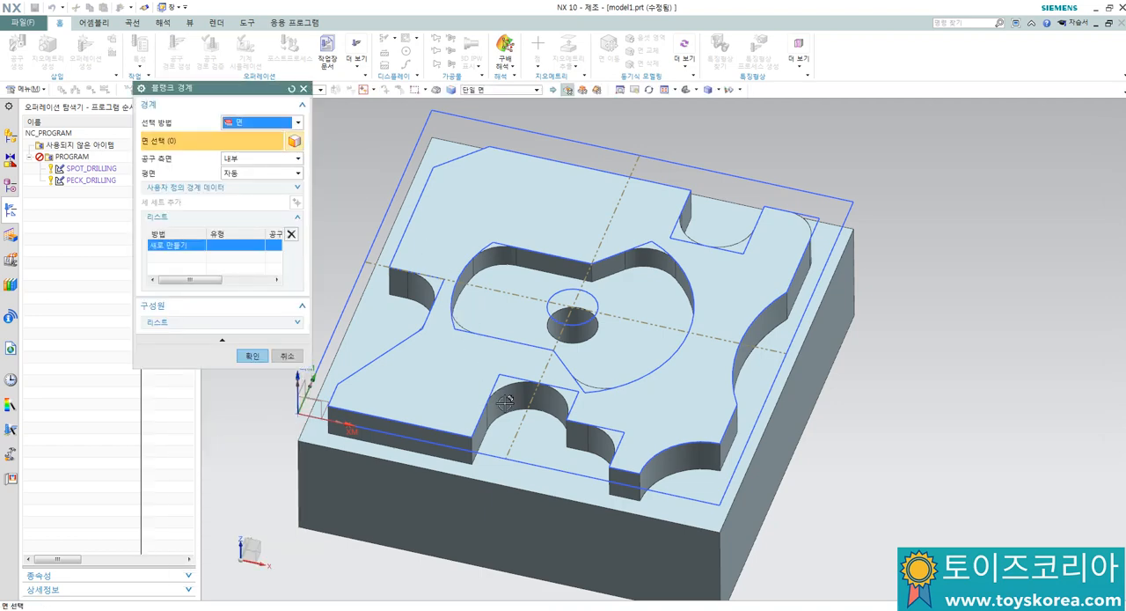
left_click(531, 460)
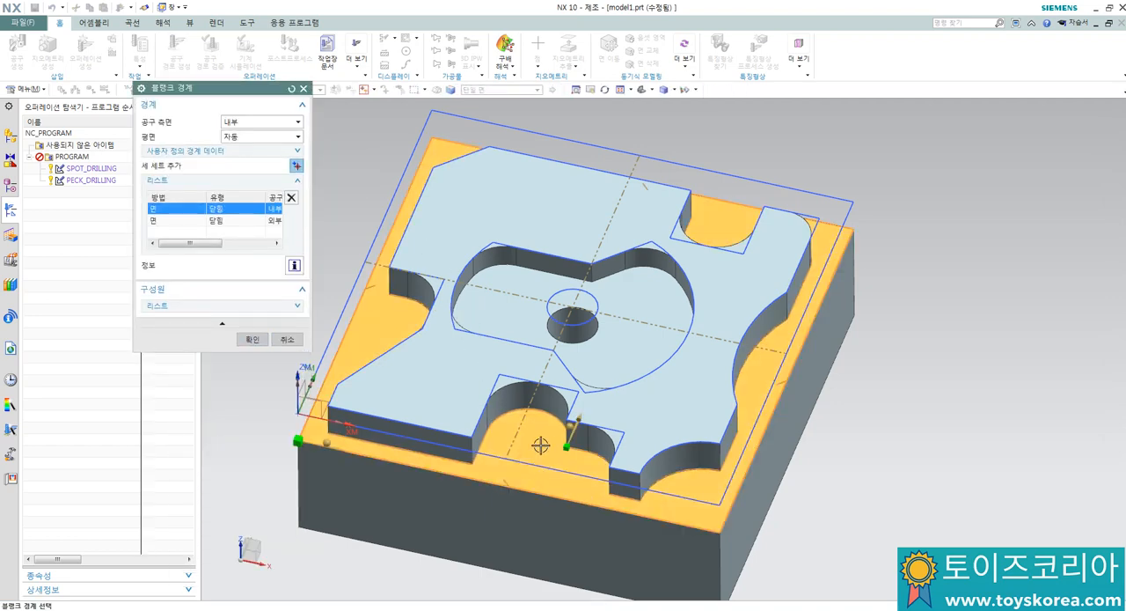
left_click(251, 339)
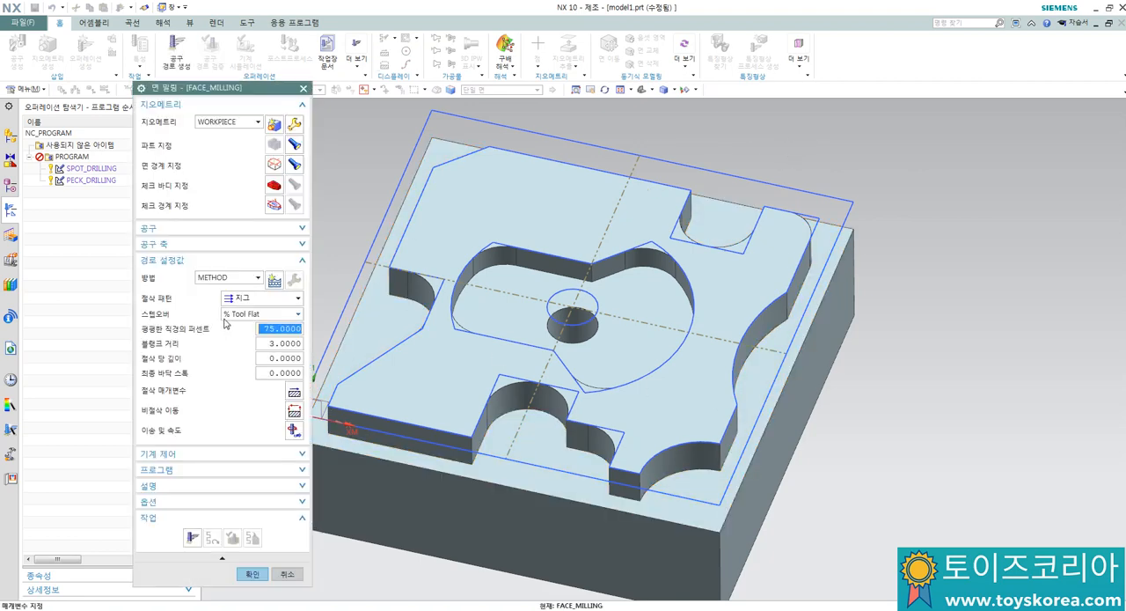
Step: Set the face milling cut pattern to 외곽 따르기, the blank distance to 6 and the depth per cut to 3
left_click(240, 300)
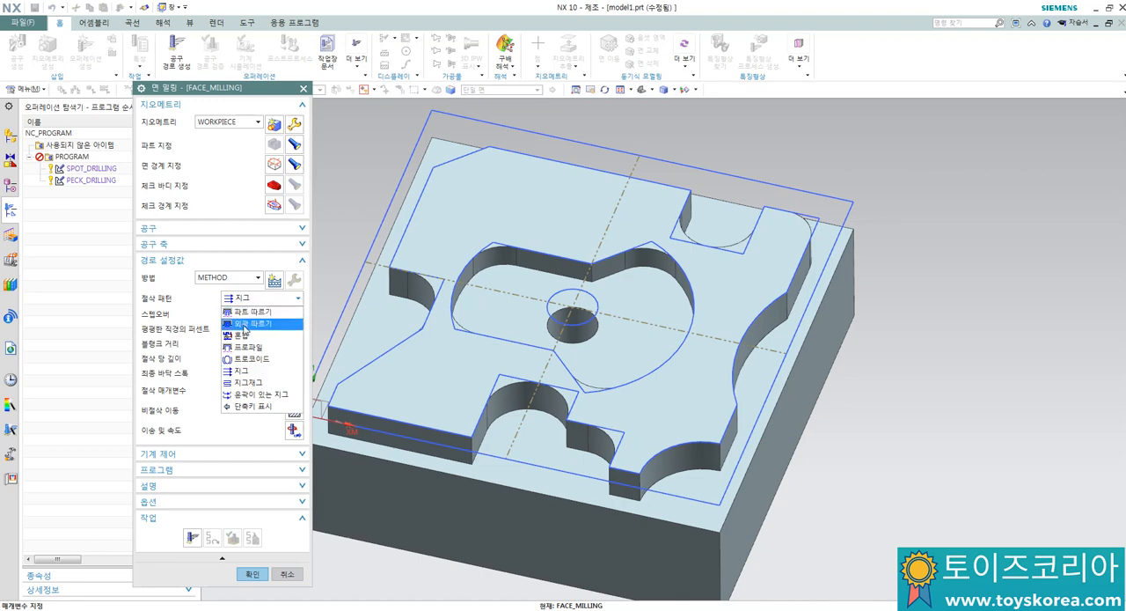
left_click(244, 327)
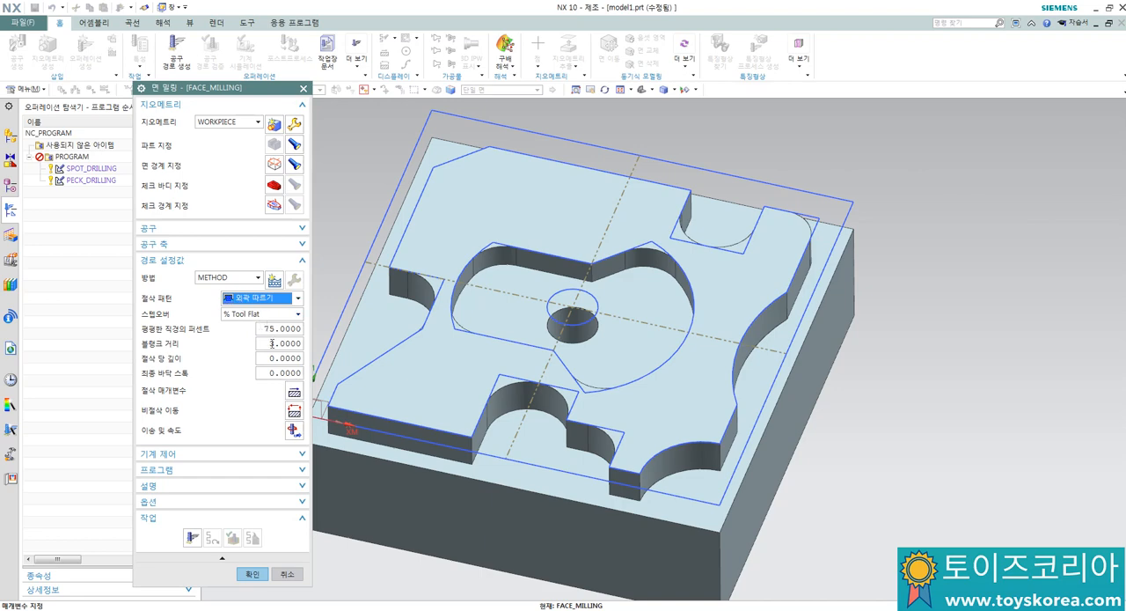
left_click(272, 343)
double_click(272, 343)
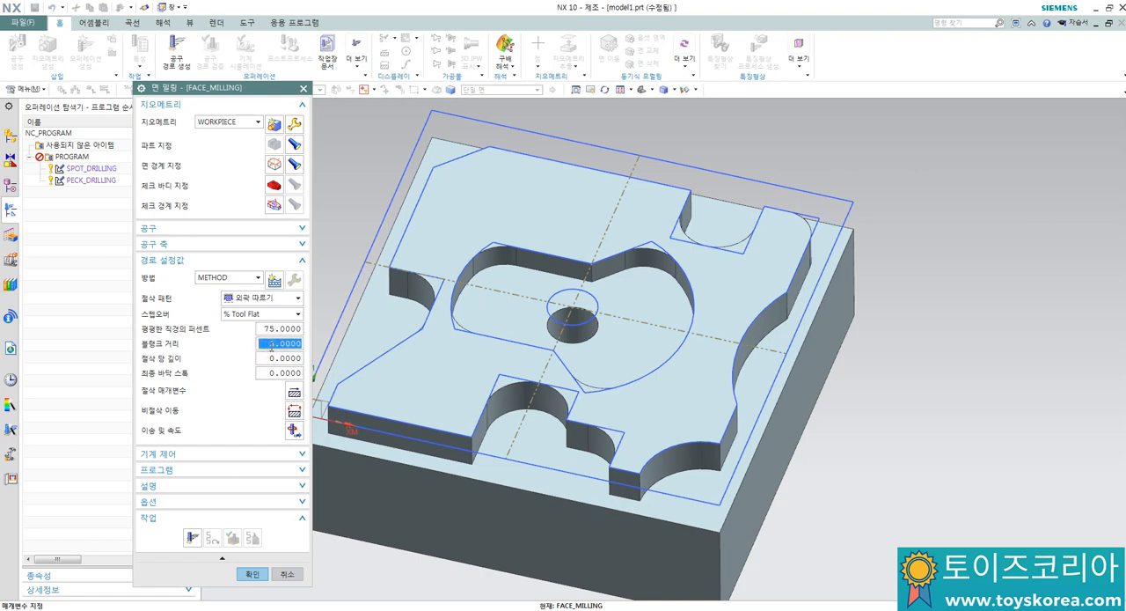
type("6")
double_click(271, 358)
type("3")
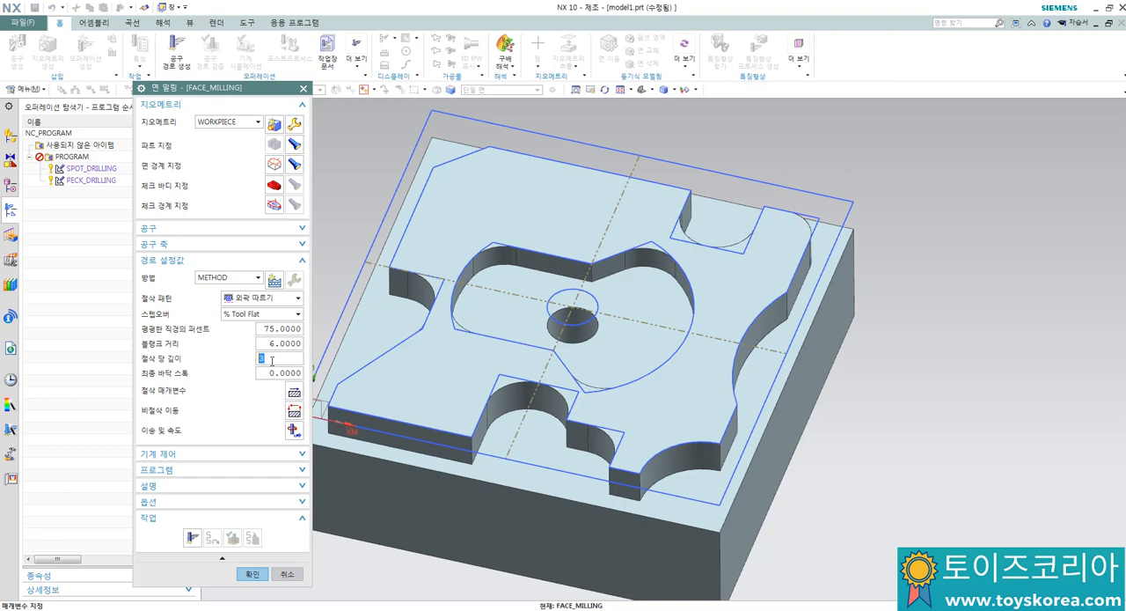
left_click(271, 360)
left_click(283, 342)
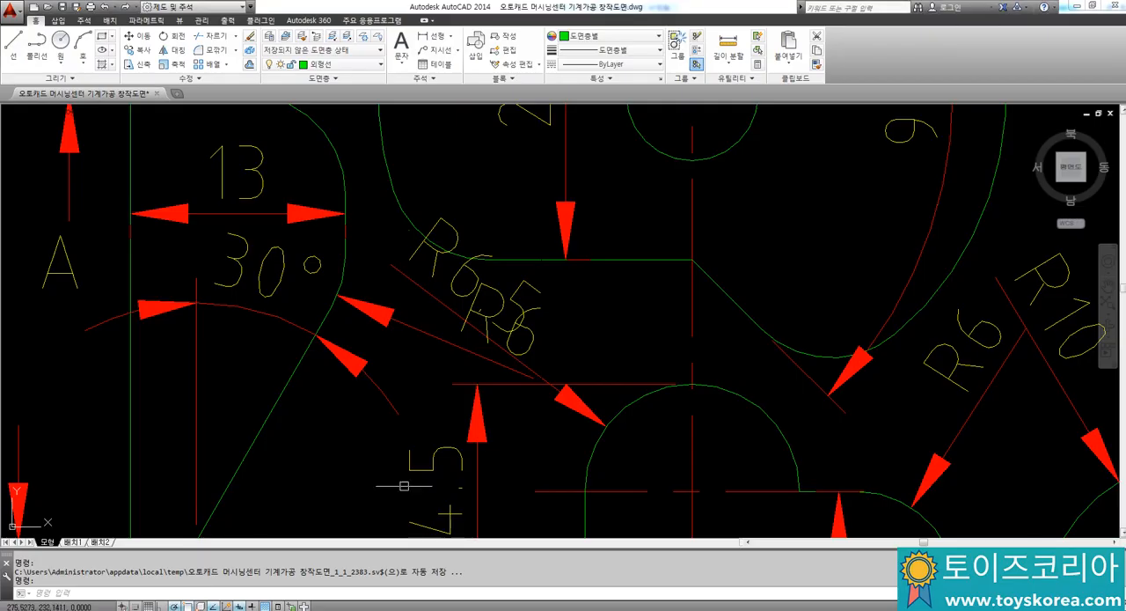
scroll(581, 352, "down", 5)
scroll(585, 397, "up", 8)
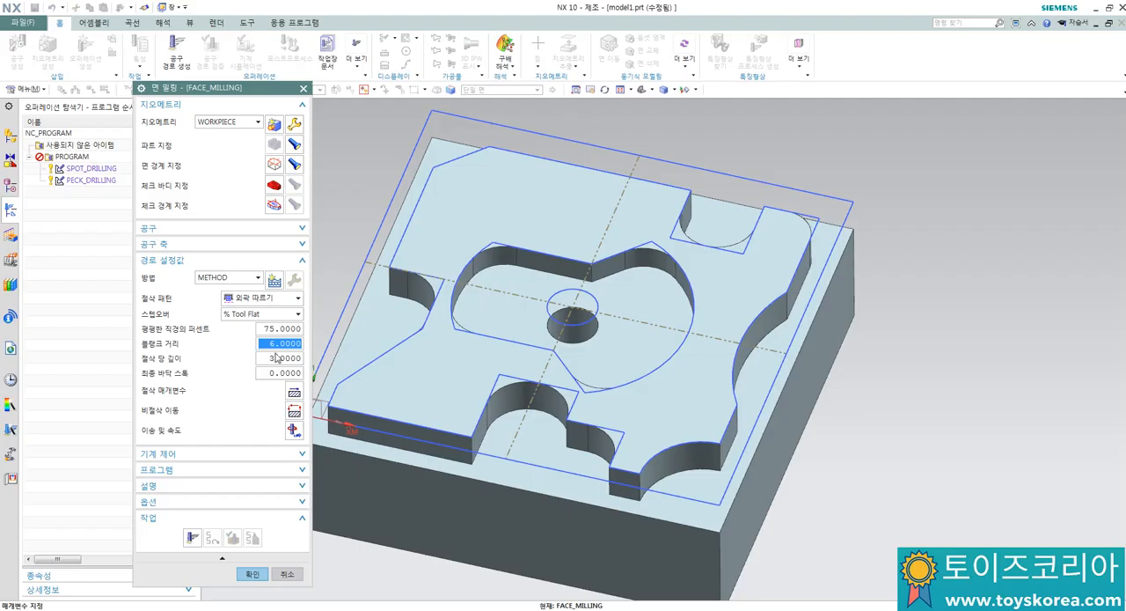
Step: In the cutting parameters, set the pattern direction to 안쪽, enable island cleanup (아일랜드 클린업) for the walls and accept
left_click(294, 394)
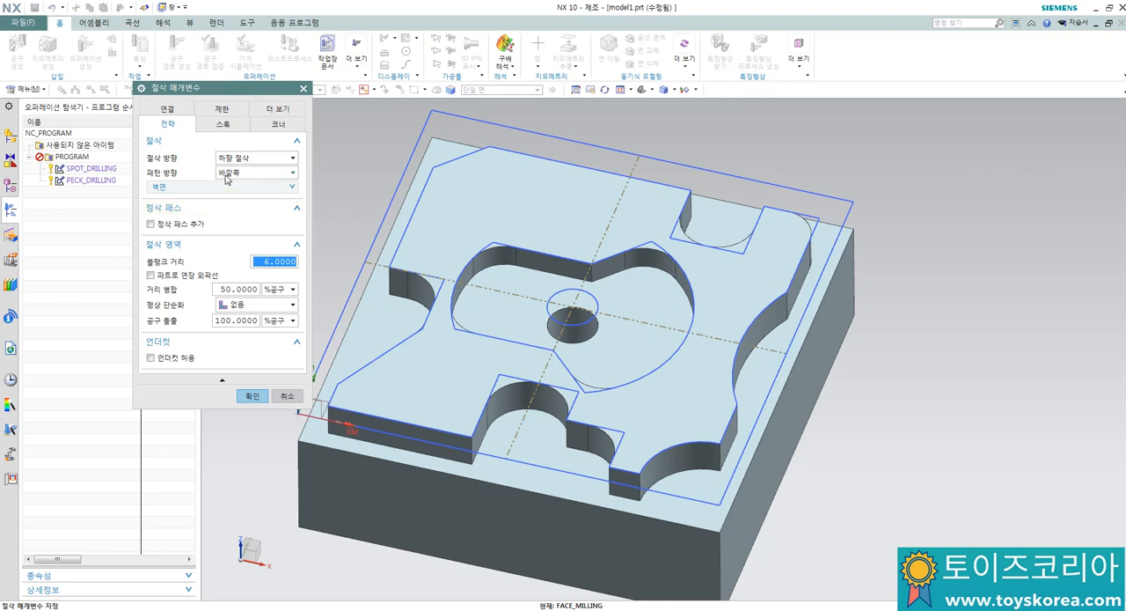
left_click(227, 173)
left_click(234, 181)
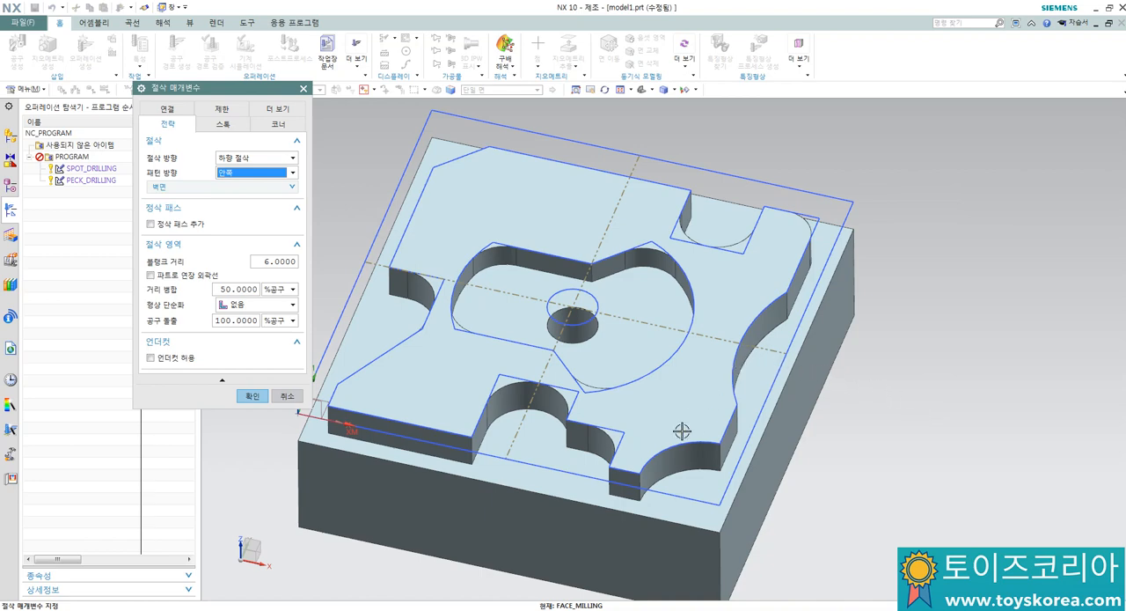
left_click(170, 188)
left_click(156, 203)
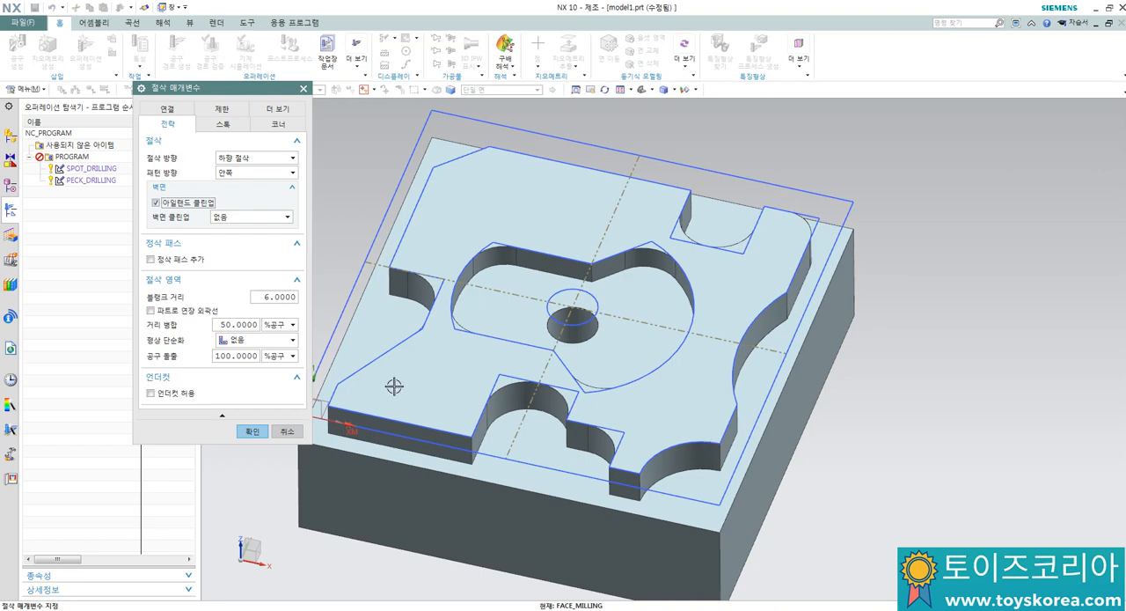
left_click(252, 432)
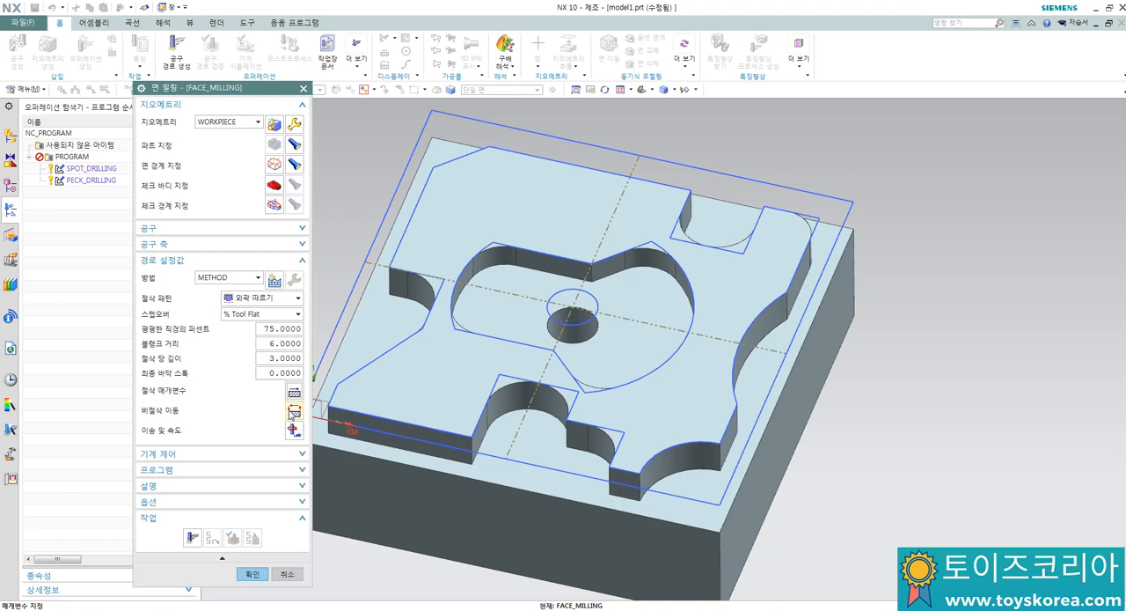
Step: In the non-cutting moves, set the closed area engage type to 플런지 and accept
key("Escape")
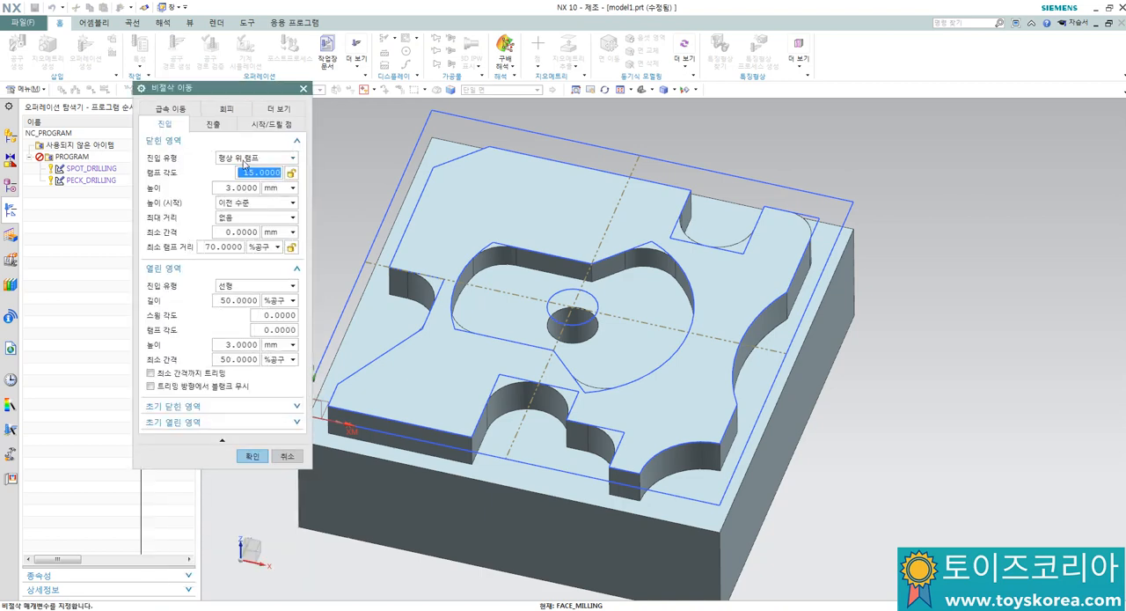
left_click(240, 159)
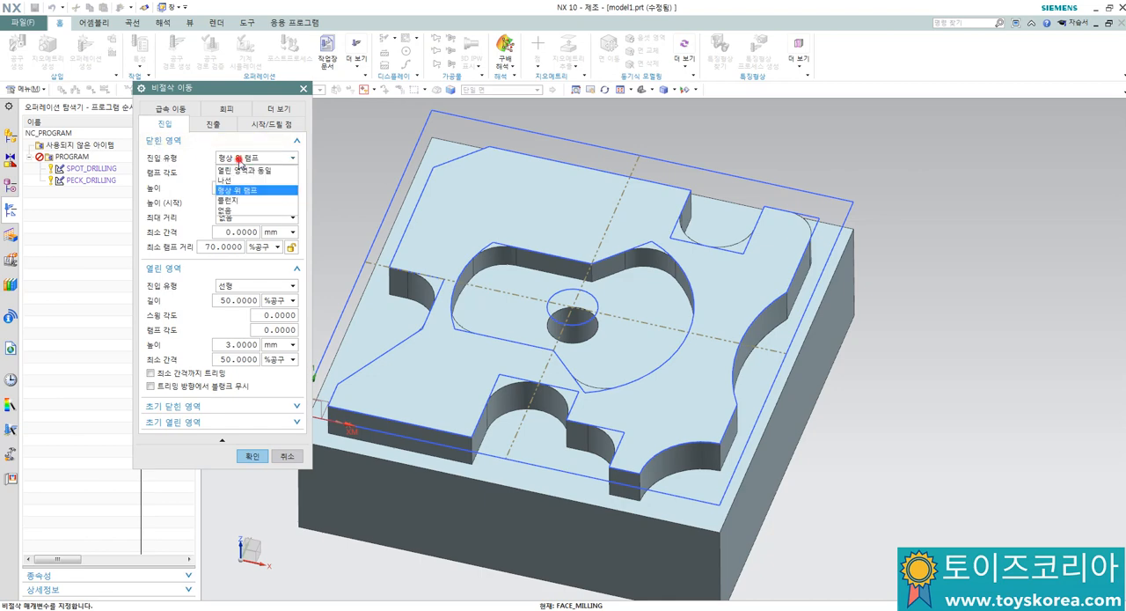
left_click(232, 201)
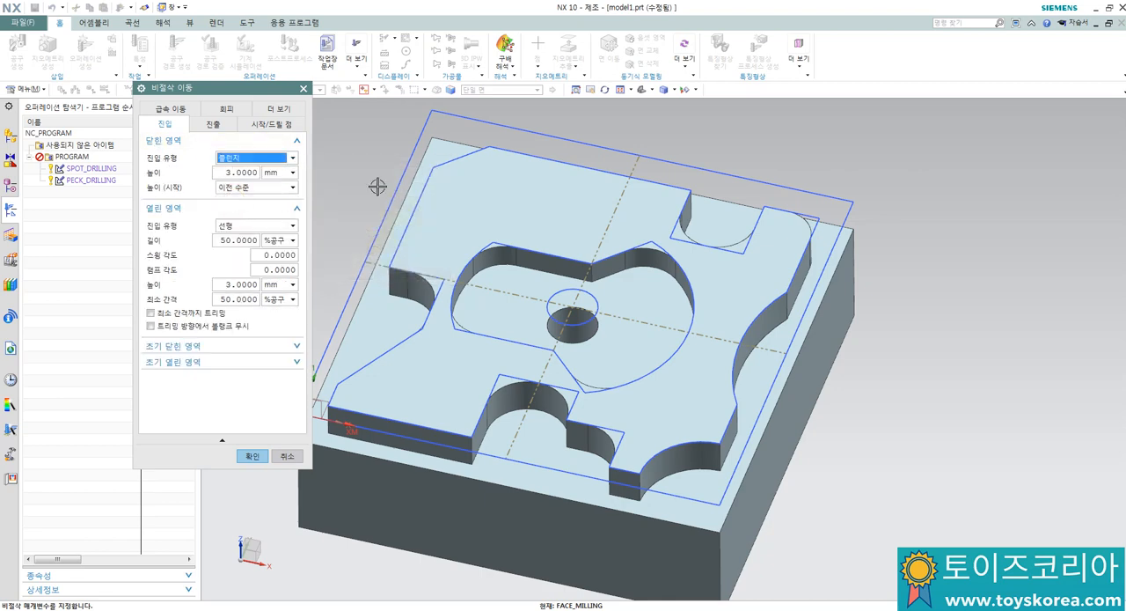
left_click(251, 456)
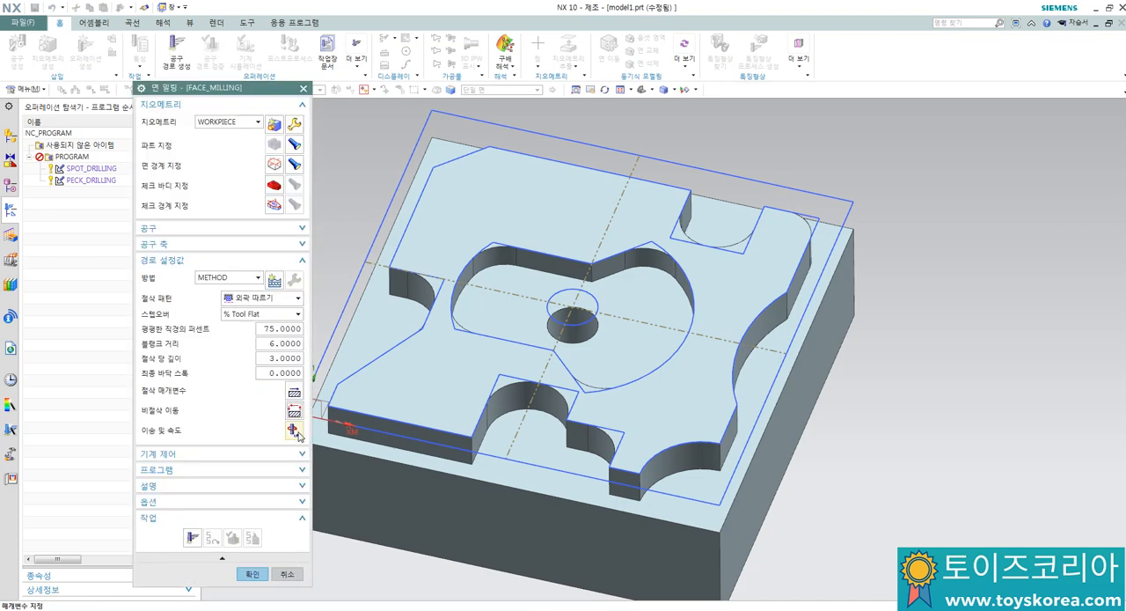
Step: In the face milling feeds and speeds, set the spindle speed to 1000 rpm and the cut feed rate to 100 mmpm
left_click(295, 410)
left_click(262, 211)
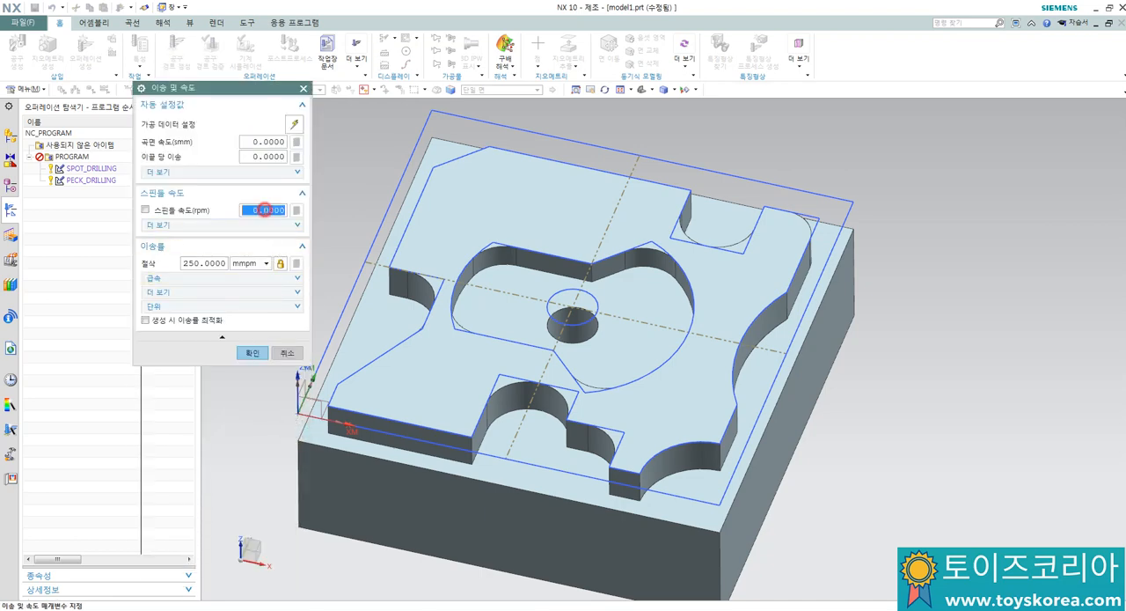
type("10")
key("Return")
left_click(220, 263)
type("100")
key("Return")
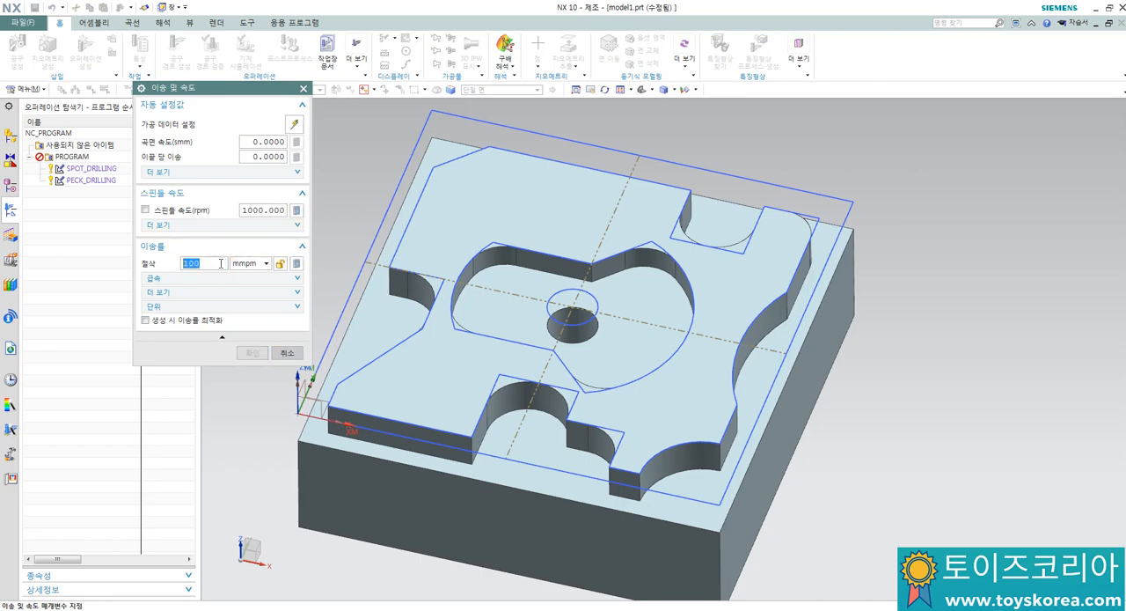
Step: Calculate the surface speed and feed per tooth from the entered rates, accept them, and generate the face milling tool path
left_click(243, 355)
left_click(296, 263)
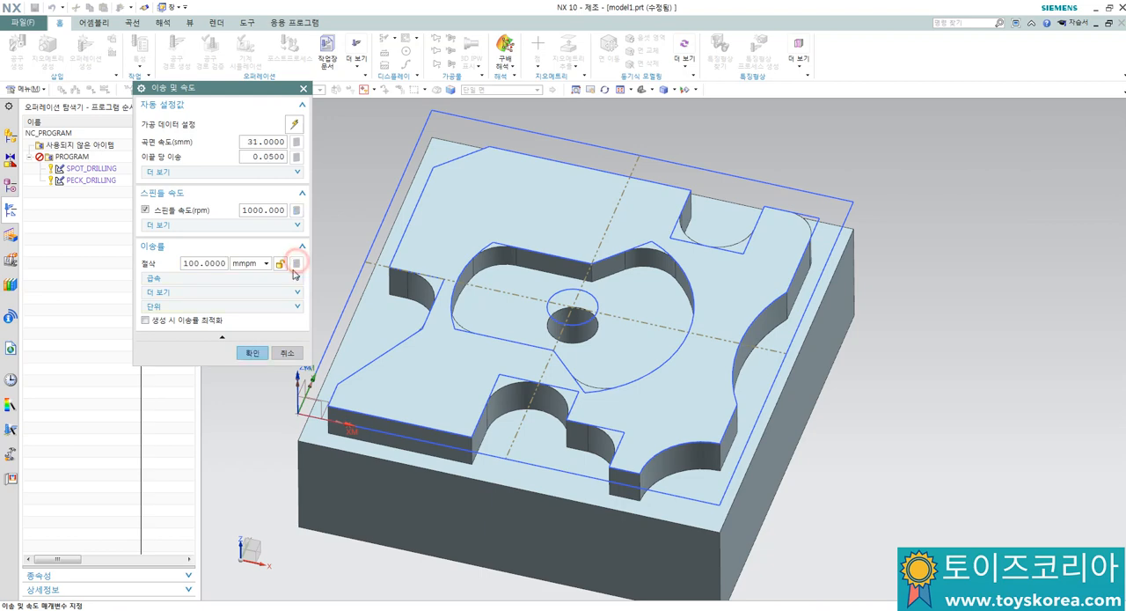
left_click(251, 352)
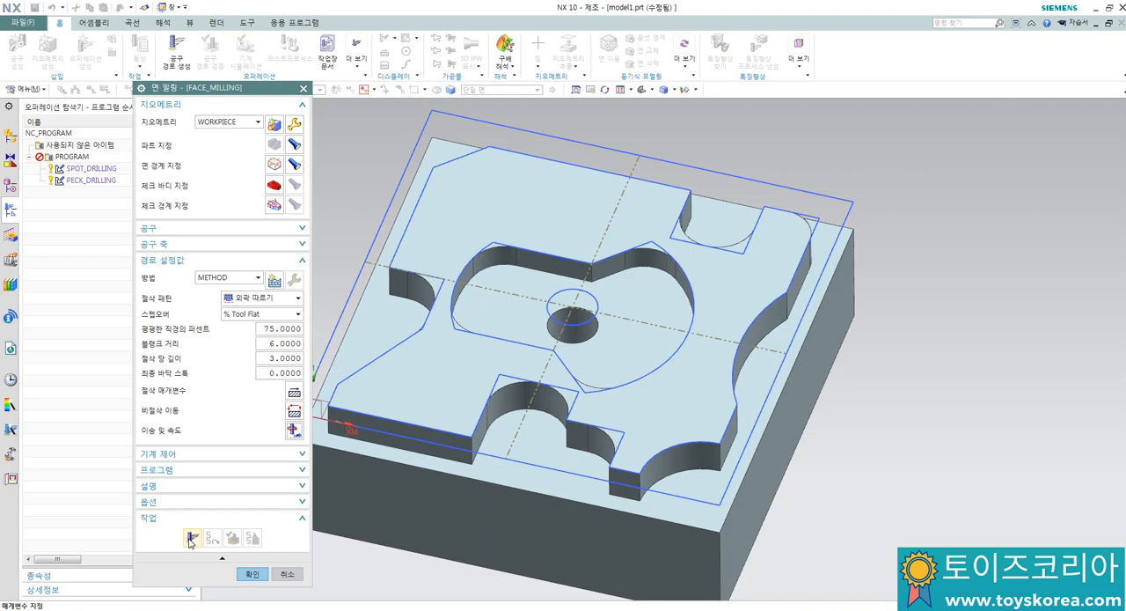
left_click(190, 540)
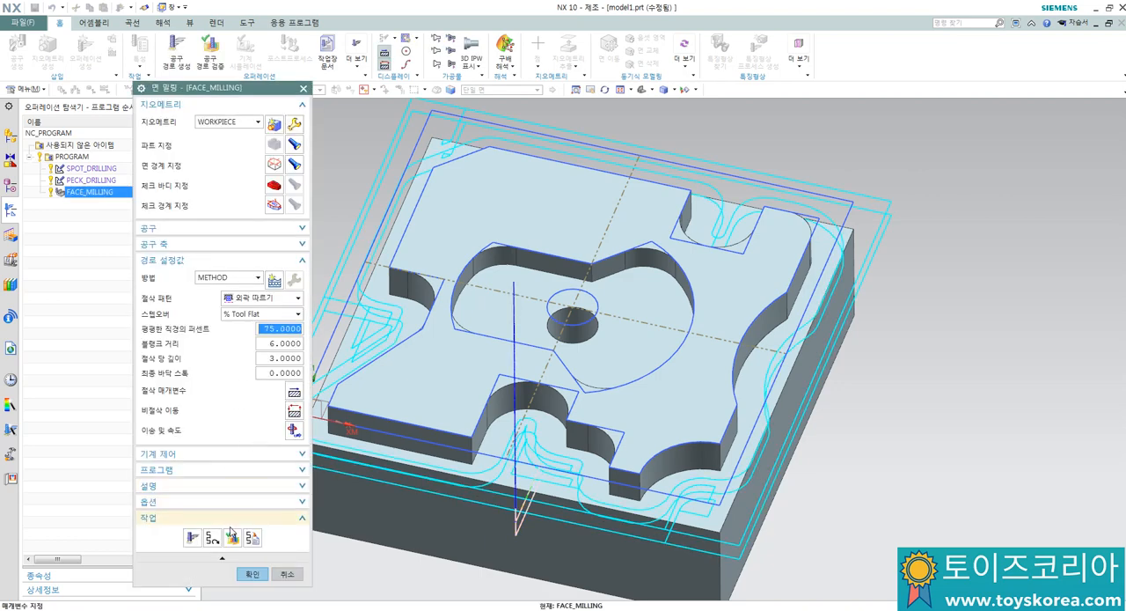
Step: Simulate the face milling tool path in 3D dynamic mode at animation speed 5, and accept the FACE_MILLING operation
left_click(233, 536)
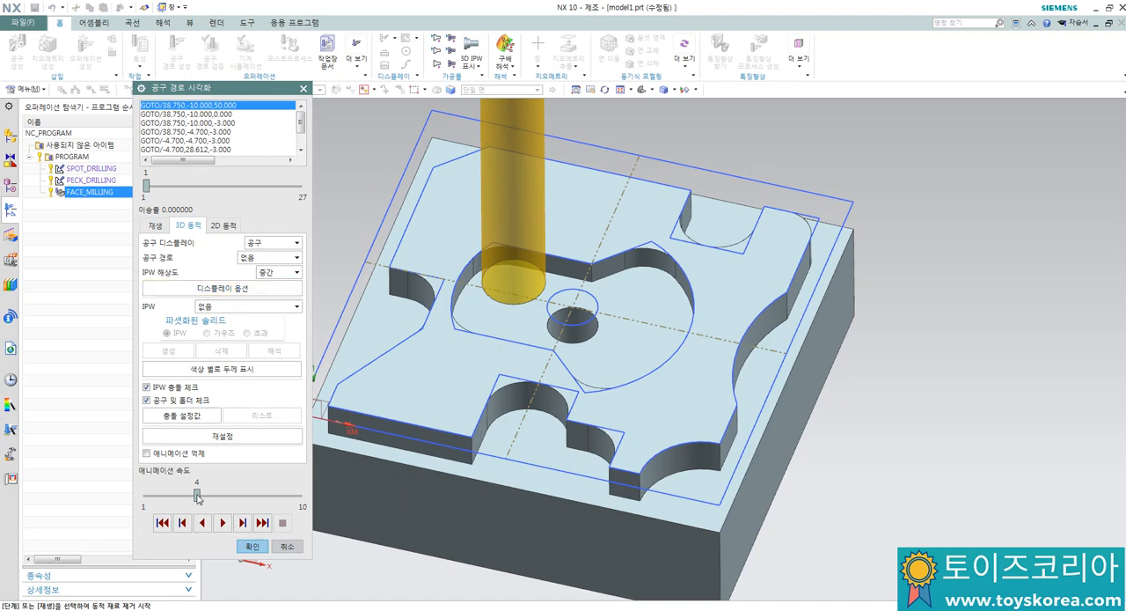
left_click_drag(197, 496, 213, 495)
left_click(221, 521)
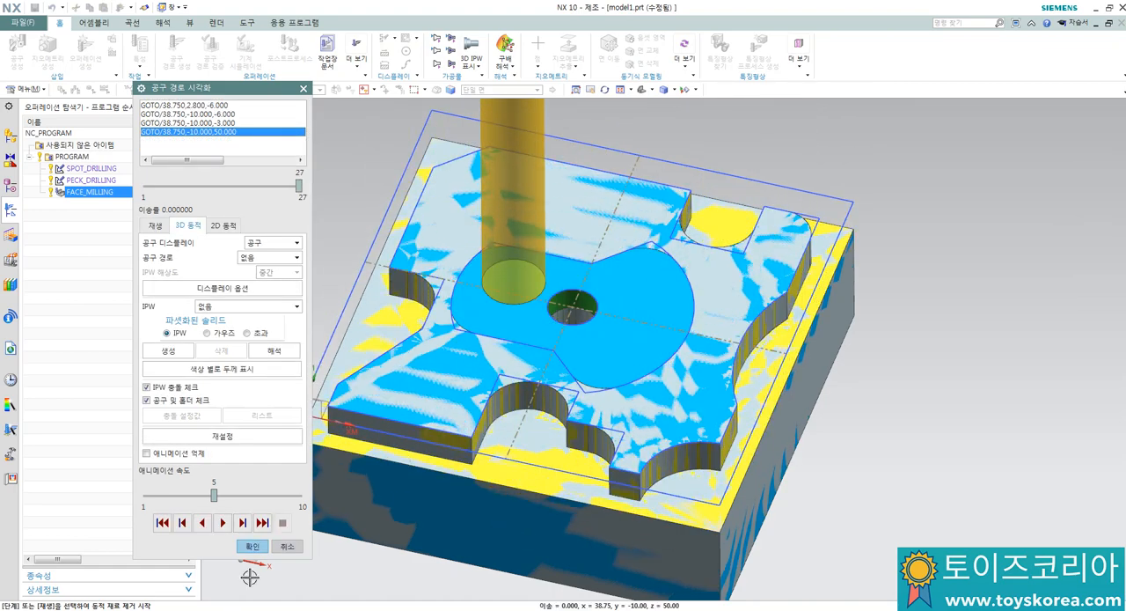
left_click(253, 545)
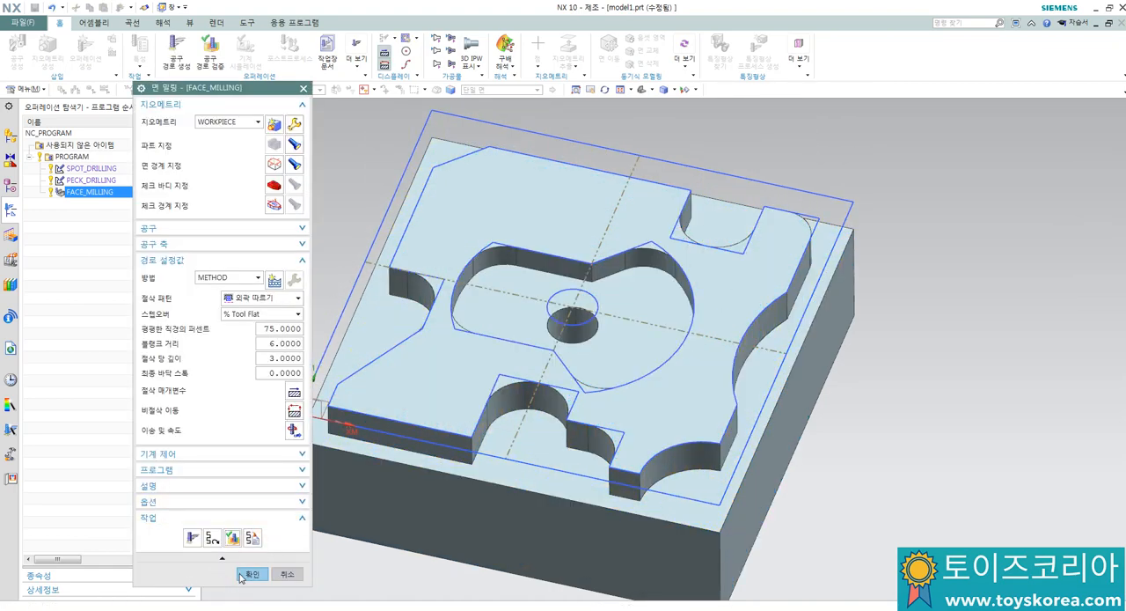
left_click(250, 572)
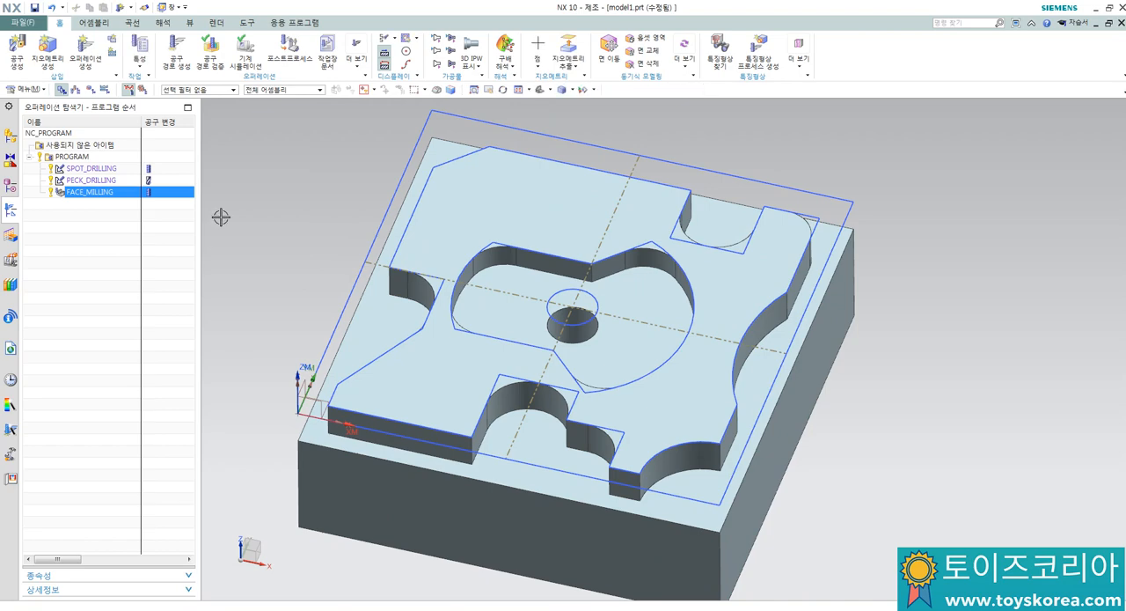
Step: Start creating another mill_planar operation in the machining program
left_click(85, 53)
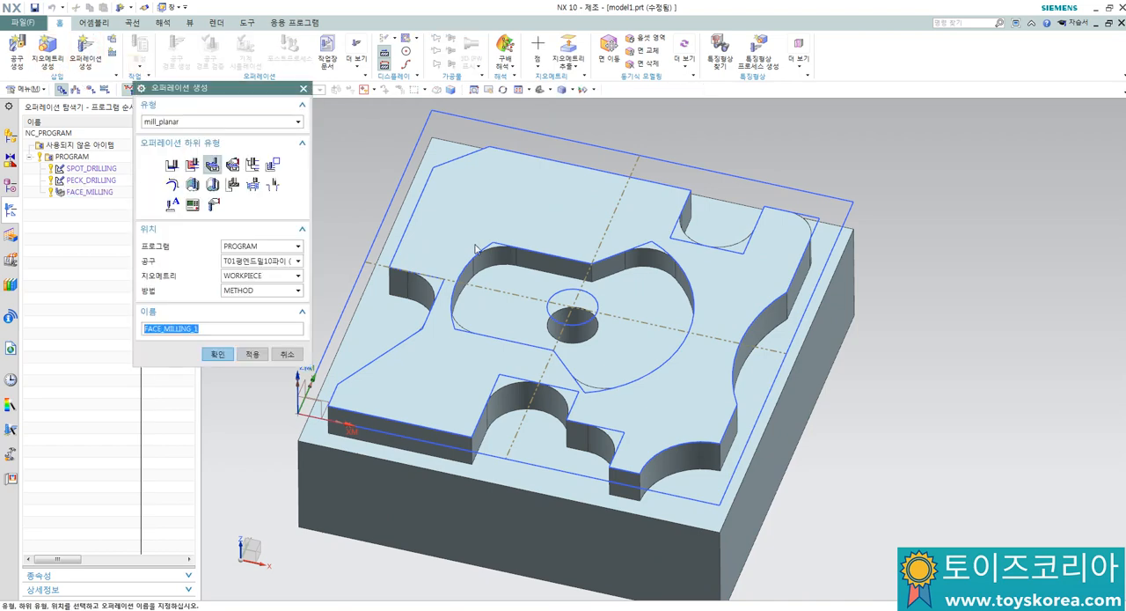
scroll(480, 262, "up", 2)
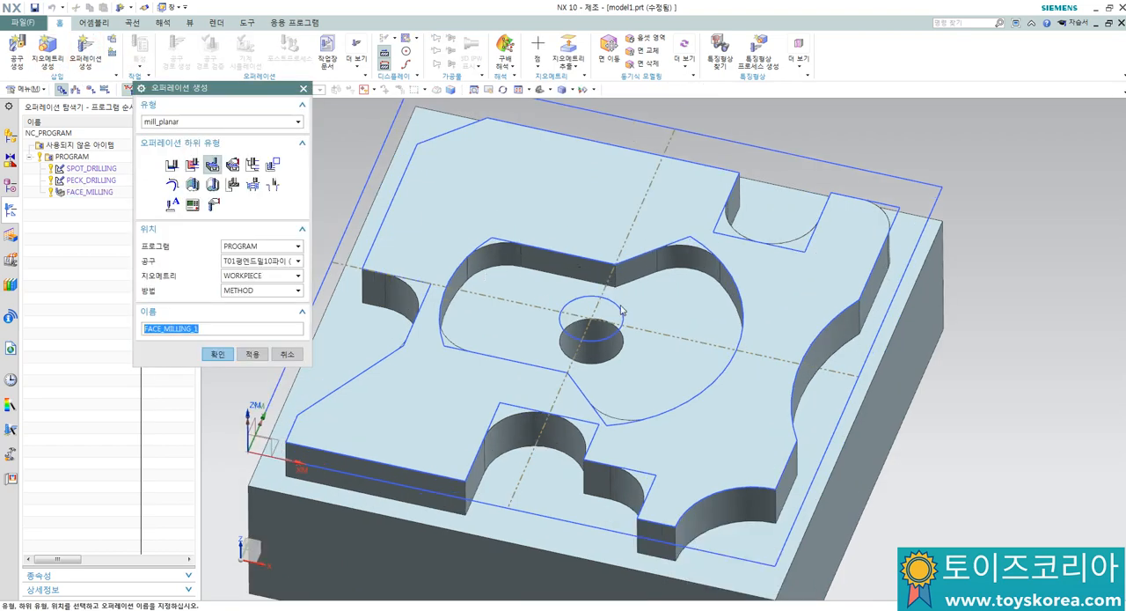
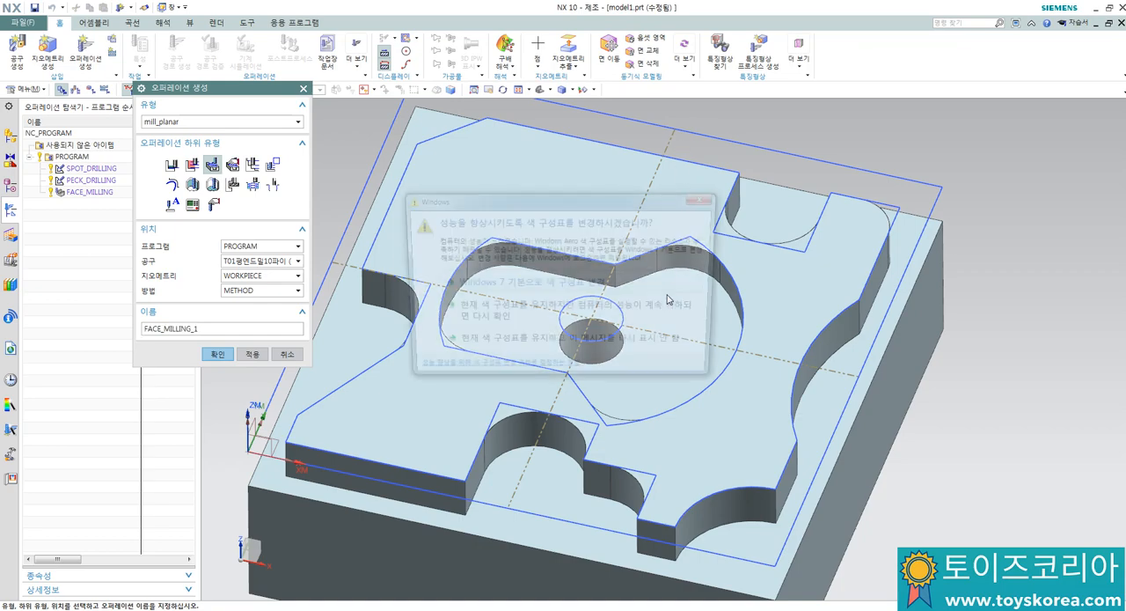
Step: Create the FACE_MILLING_1 operation on WORKPIECE with the 10 mm flat end mill and specify the central pocket floor as its face boundary
left_click(706, 198)
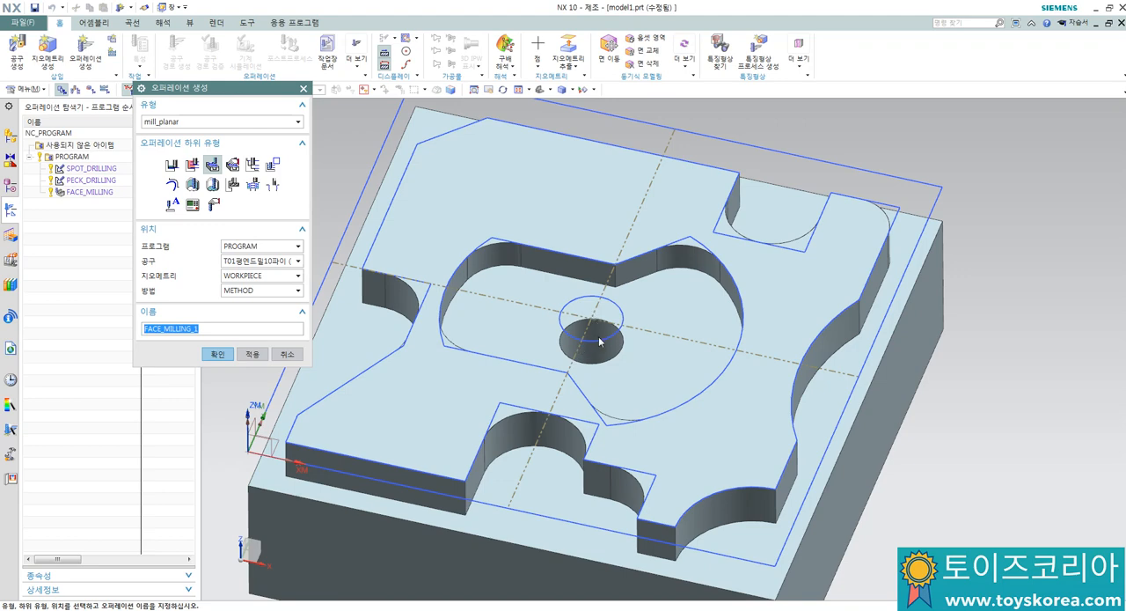
middle_click_drag(599, 341, 594, 312)
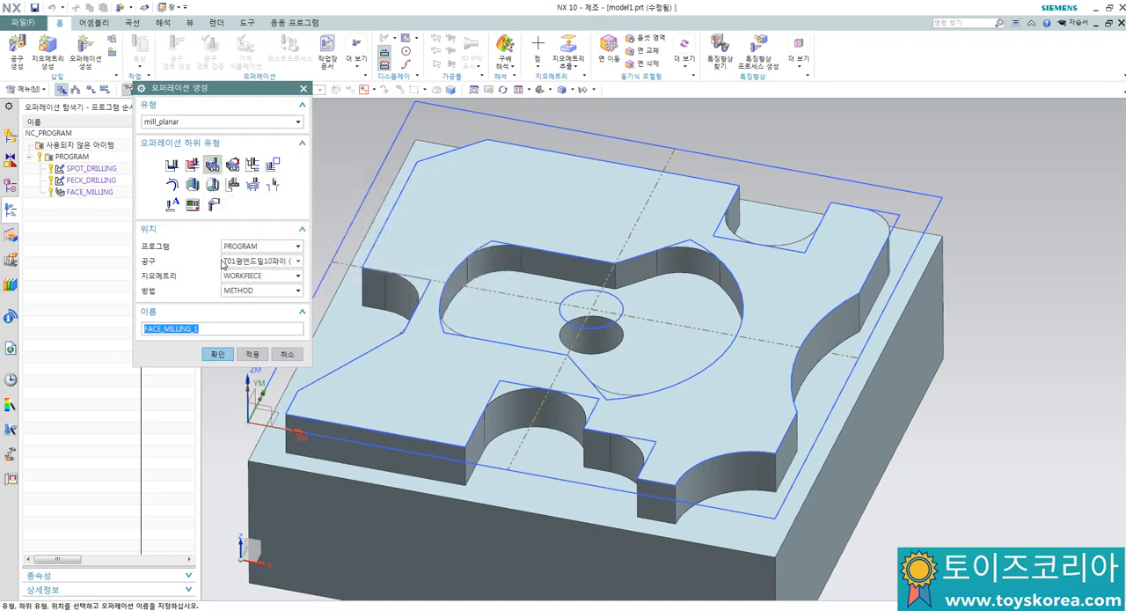
left_click(214, 354)
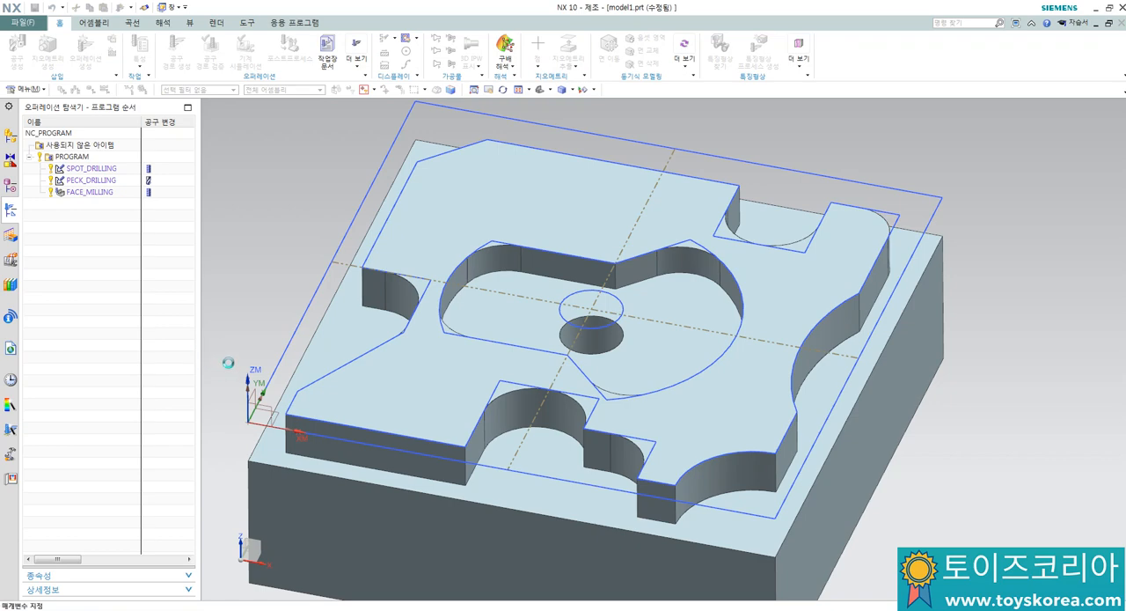
left_click(274, 165)
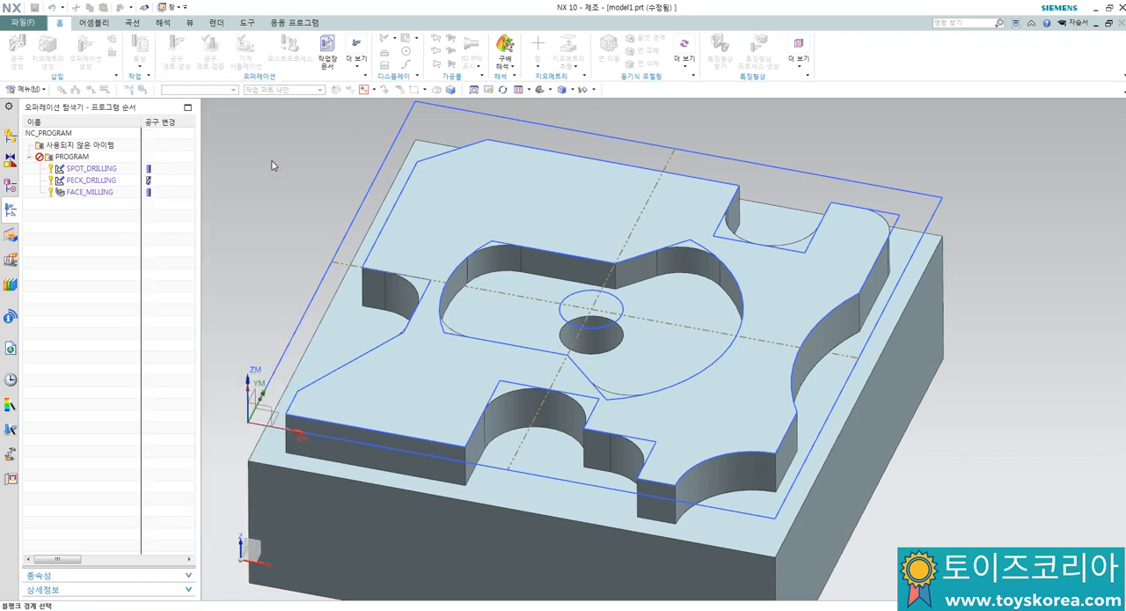
left_click(504, 319)
left_click(251, 353)
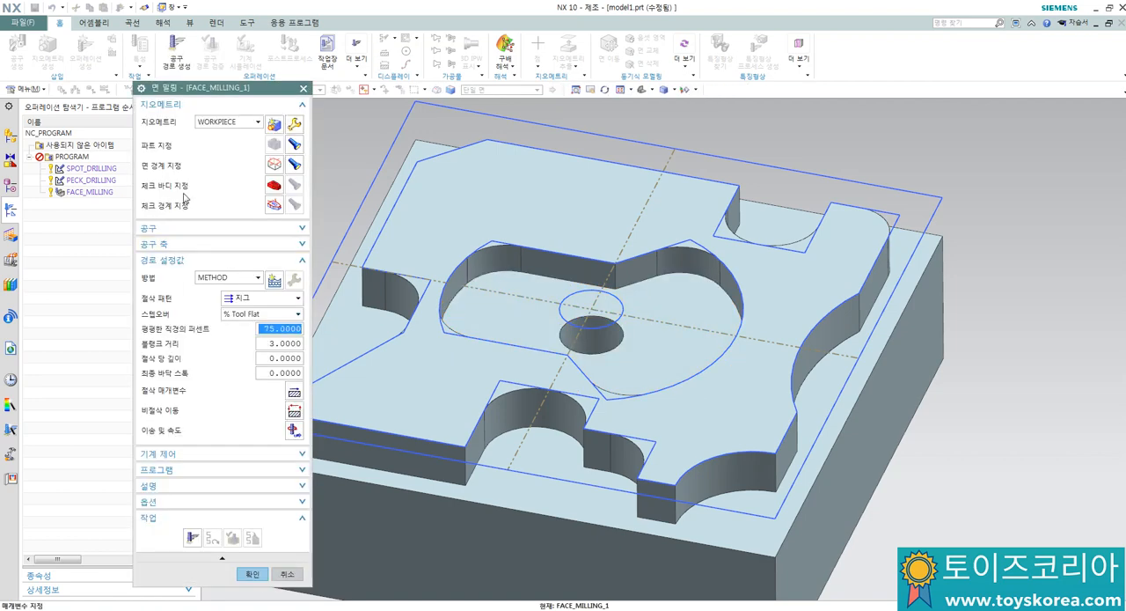
Step: Set the cut pattern to follow part and the blank distance to 4, and keep the other cutting parameters
left_click(262, 302)
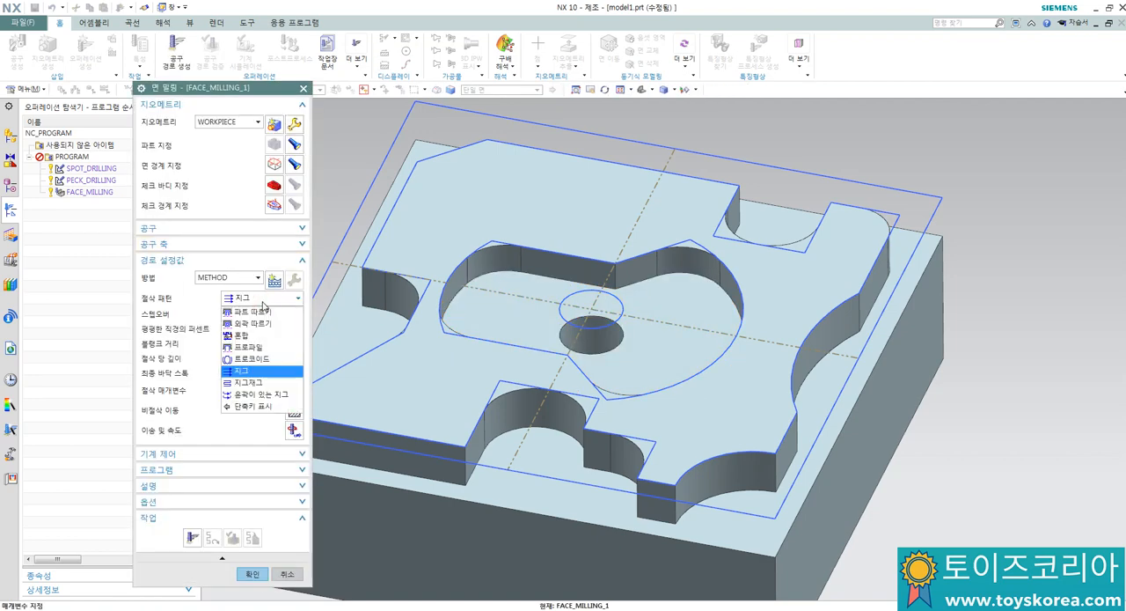
left_click(253, 313)
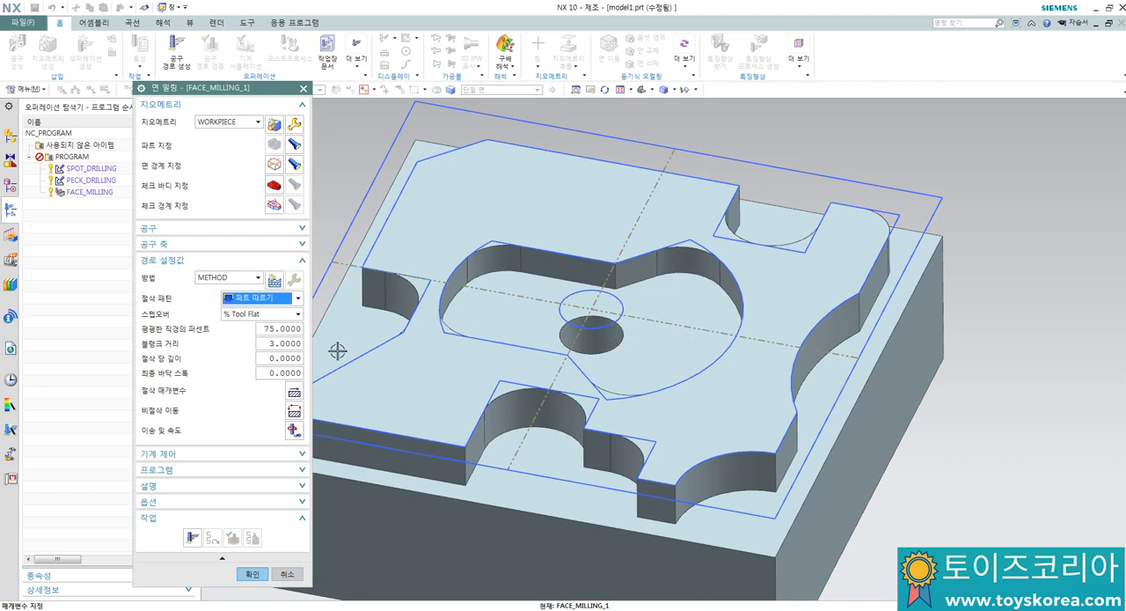
double_click(271, 343)
type("4")
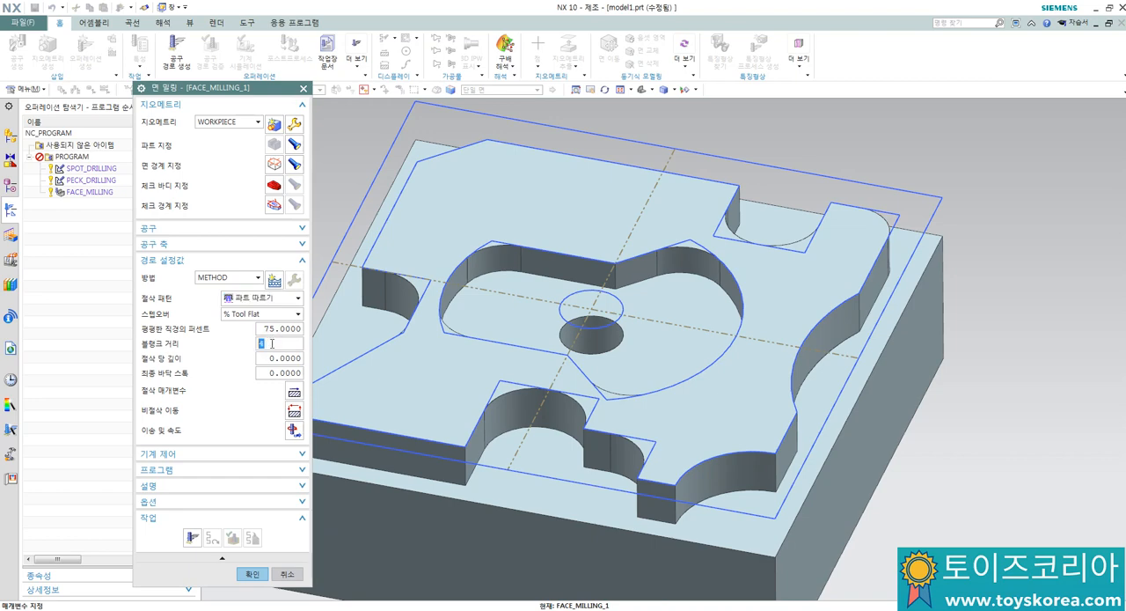
left_click(274, 357)
left_click(294, 391)
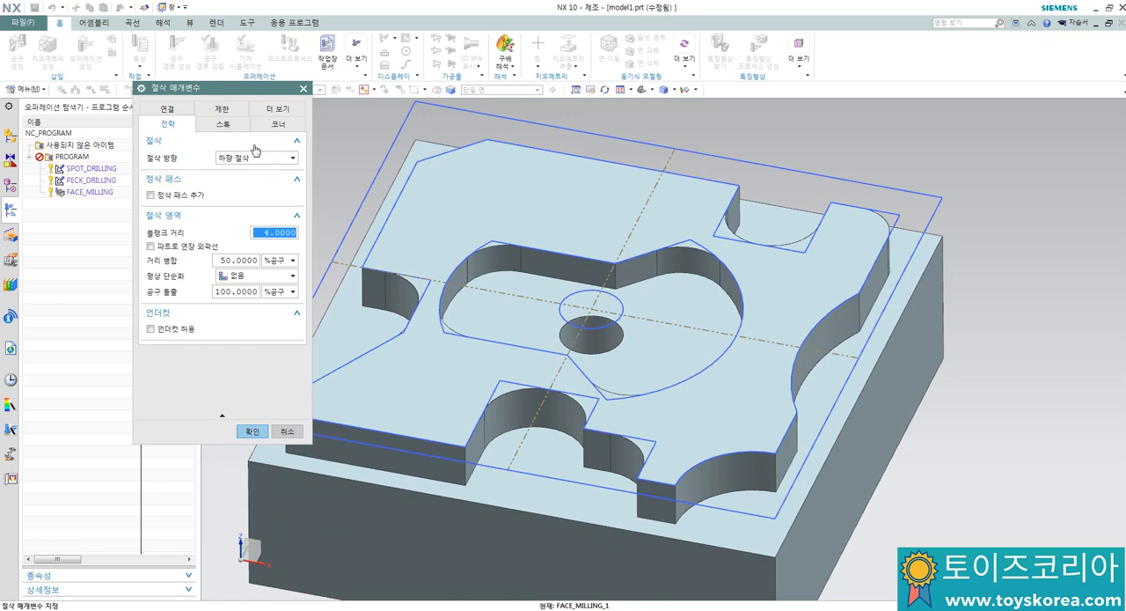
left_click(249, 430)
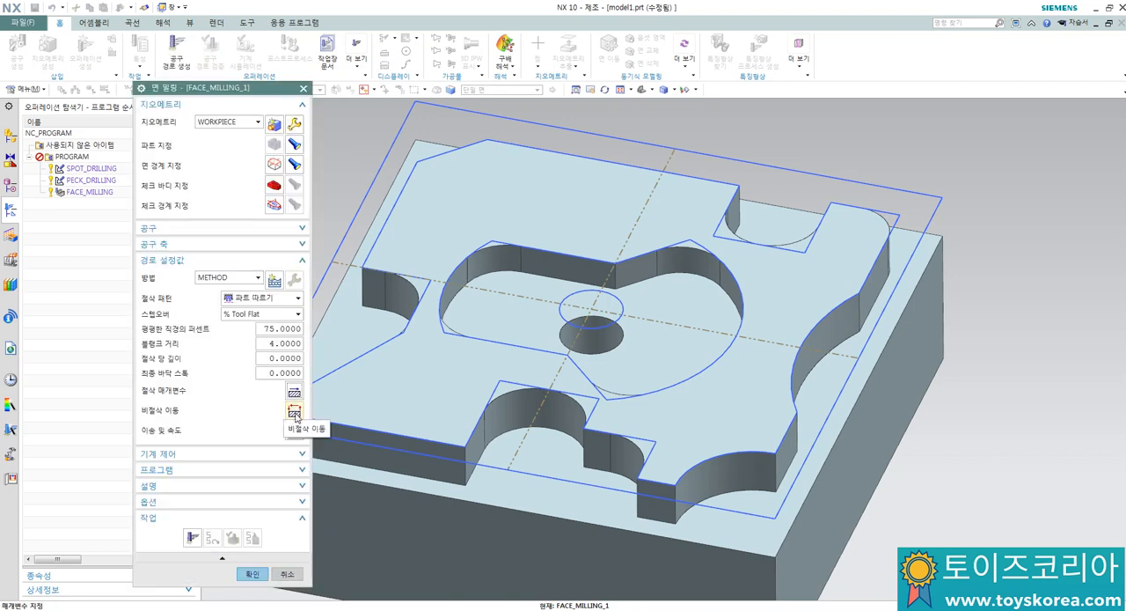
Step: In the non-cutting moves, set the closed area engage type to plunge
left_click(293, 414)
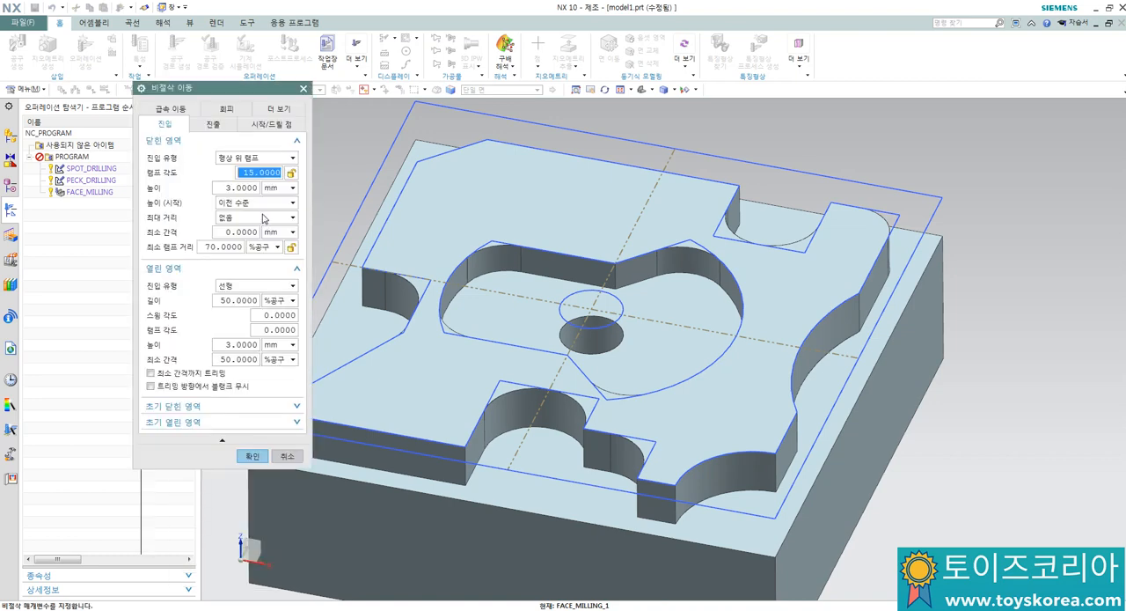
left_click(248, 158)
left_click(234, 182)
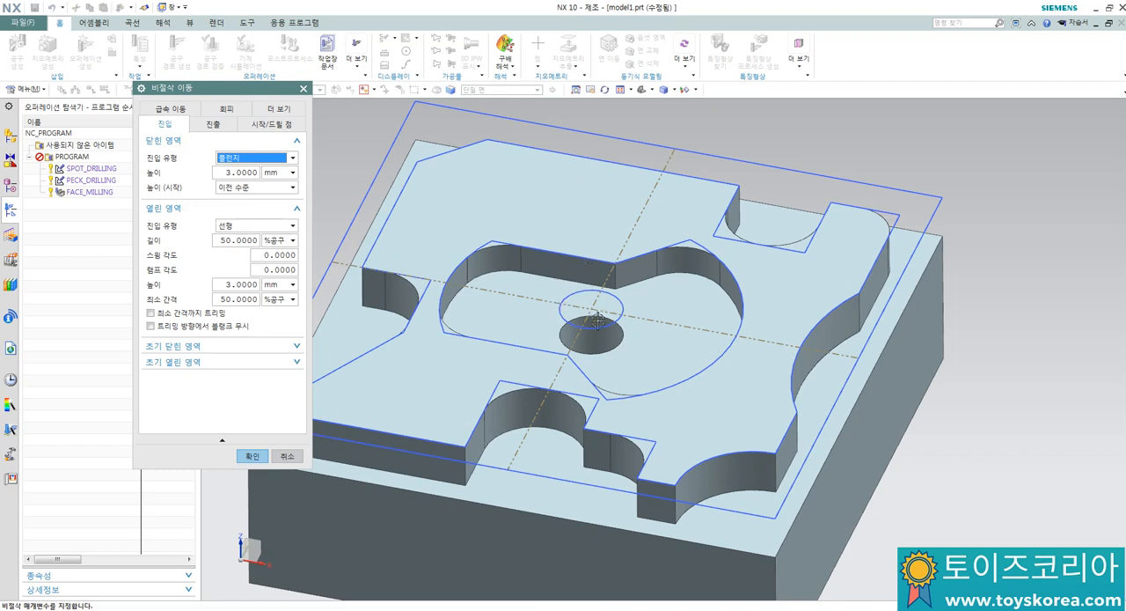
Step: Specify the center of the sketch circle above the central hole as the pre-drill point and accept the non-cutting moves
left_click(274, 126)
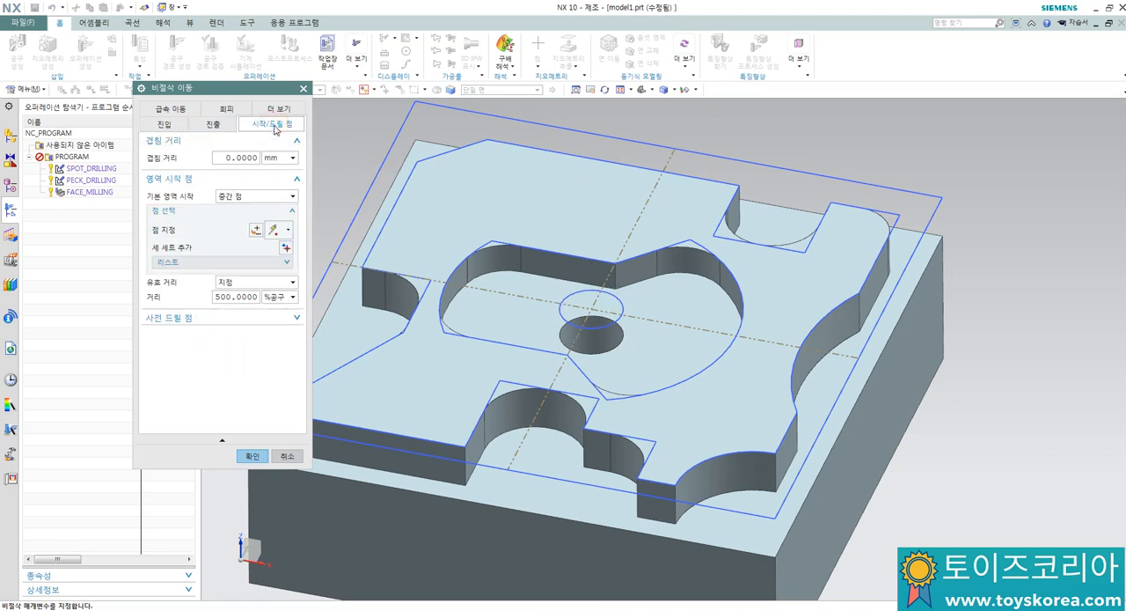
left_click(192, 318)
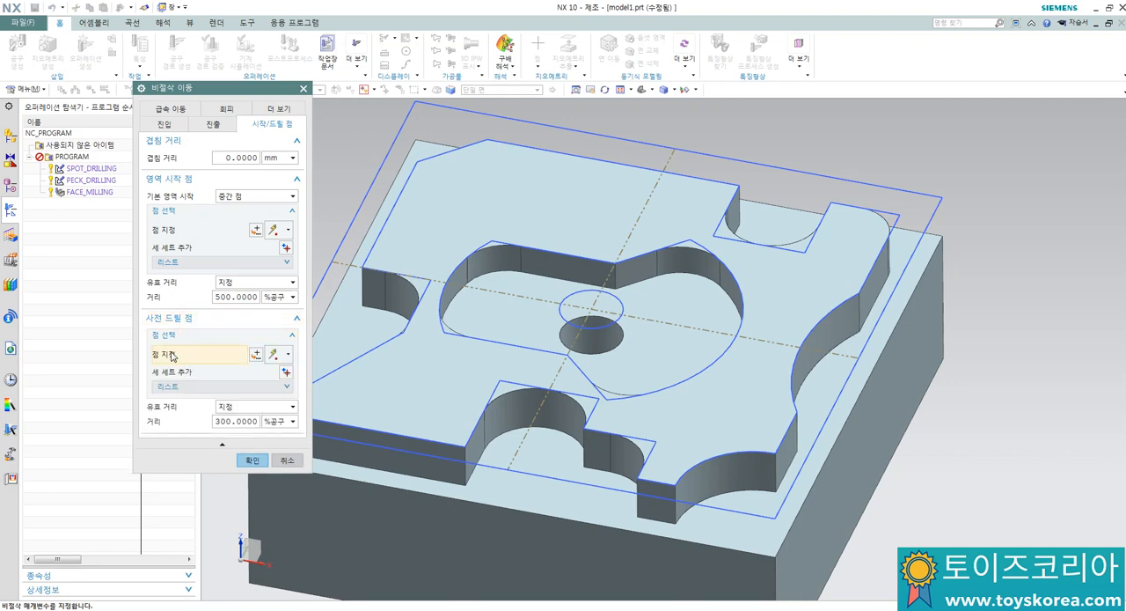
left_click(174, 360)
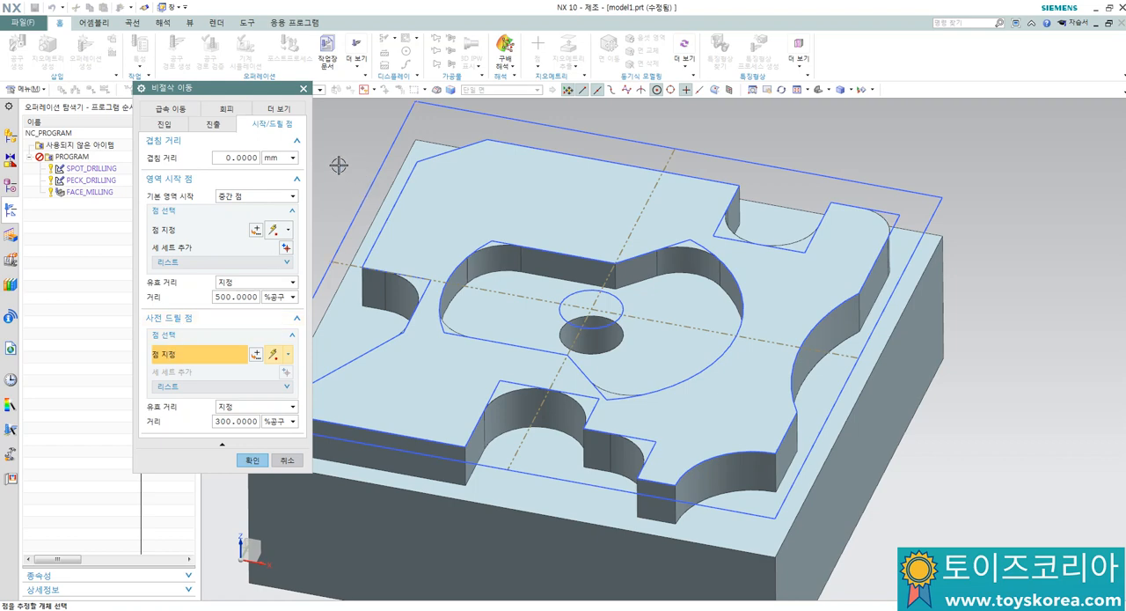
left_click(591, 310)
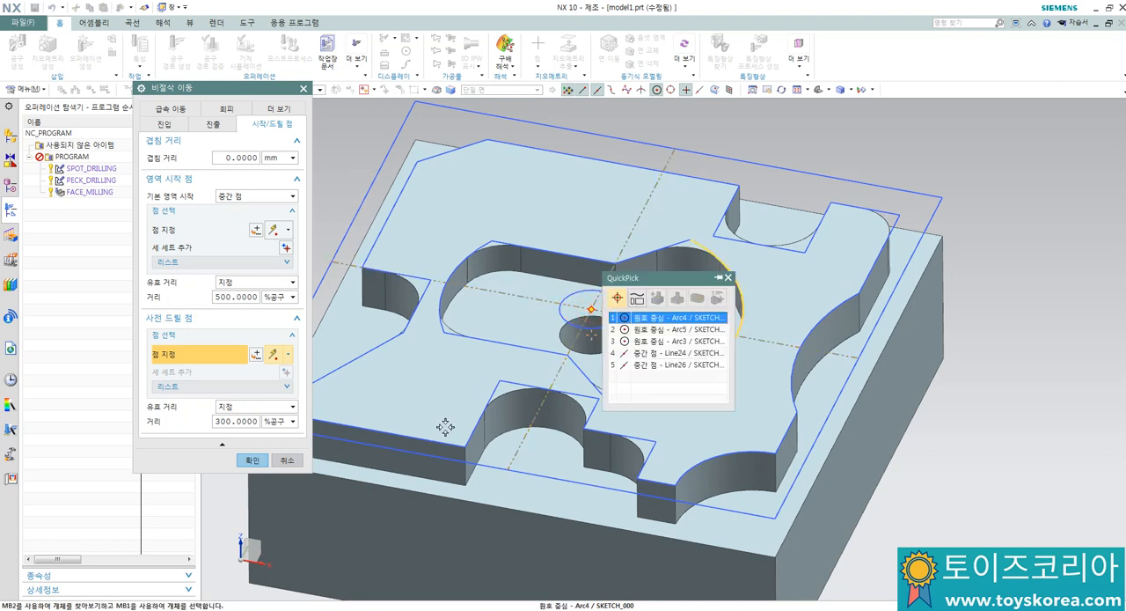
left_click(648, 341)
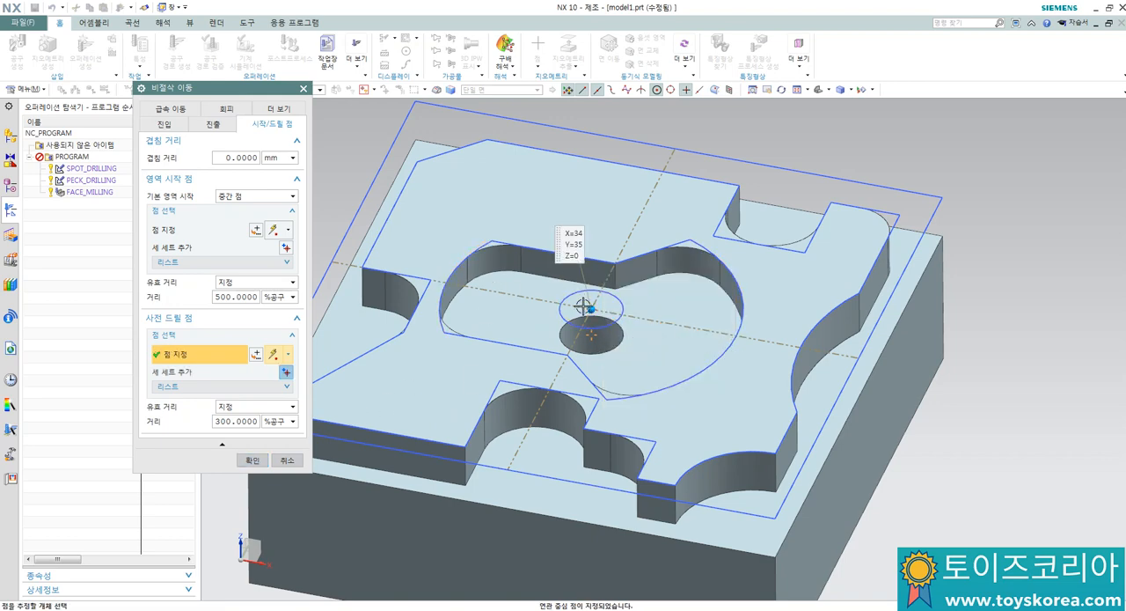
left_click(249, 460)
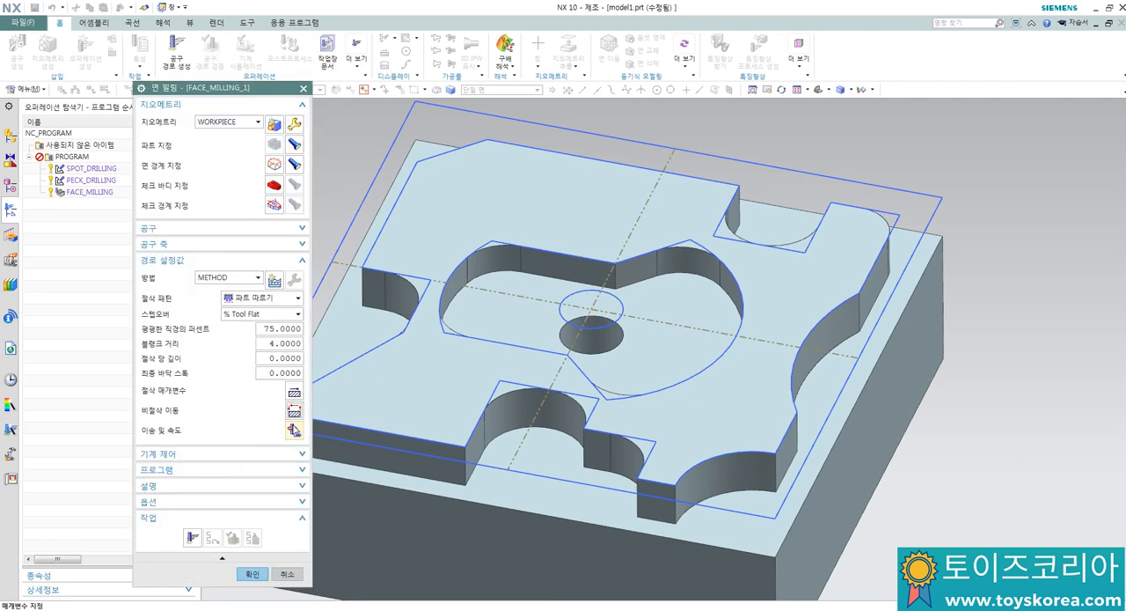
Step: Set the spindle speed to 1000 rpm and the cut feed rate to 100 mmpm, and generate the pocket's tool path
left_click(294, 430)
double_click(248, 208)
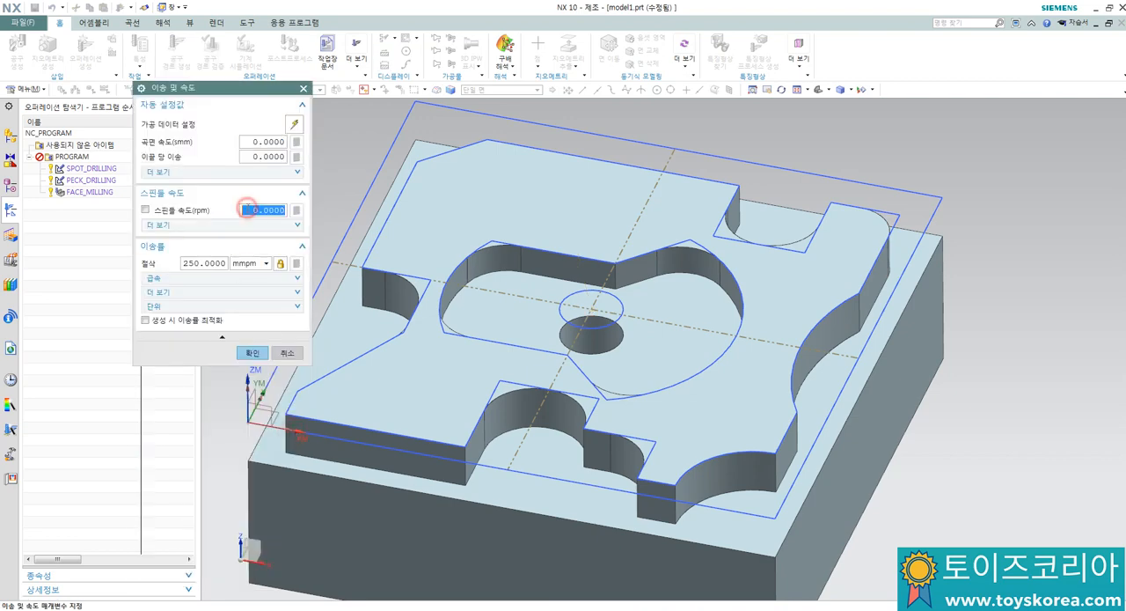
type("1000")
left_click(210, 263)
double_click(210, 263)
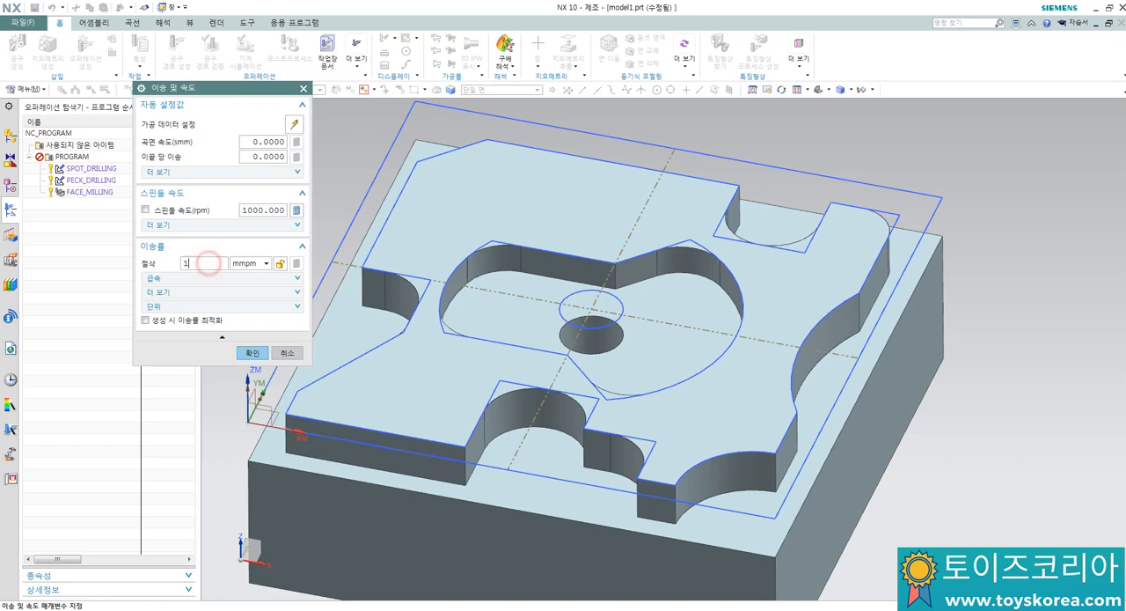
type("100")
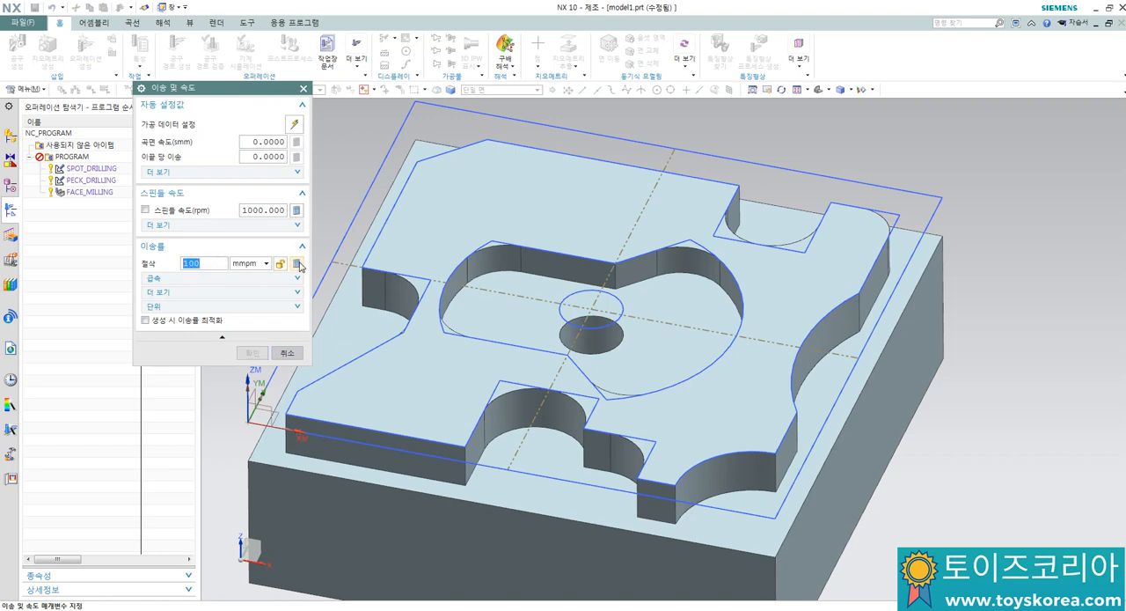
left_click(280, 263)
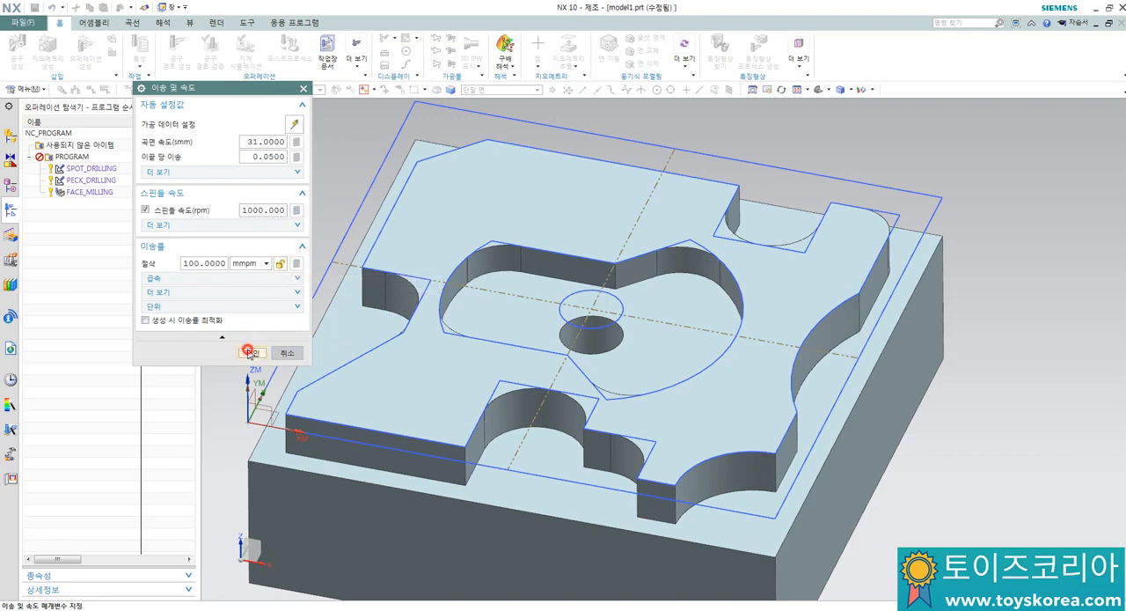
left_click(252, 352)
left_click(193, 544)
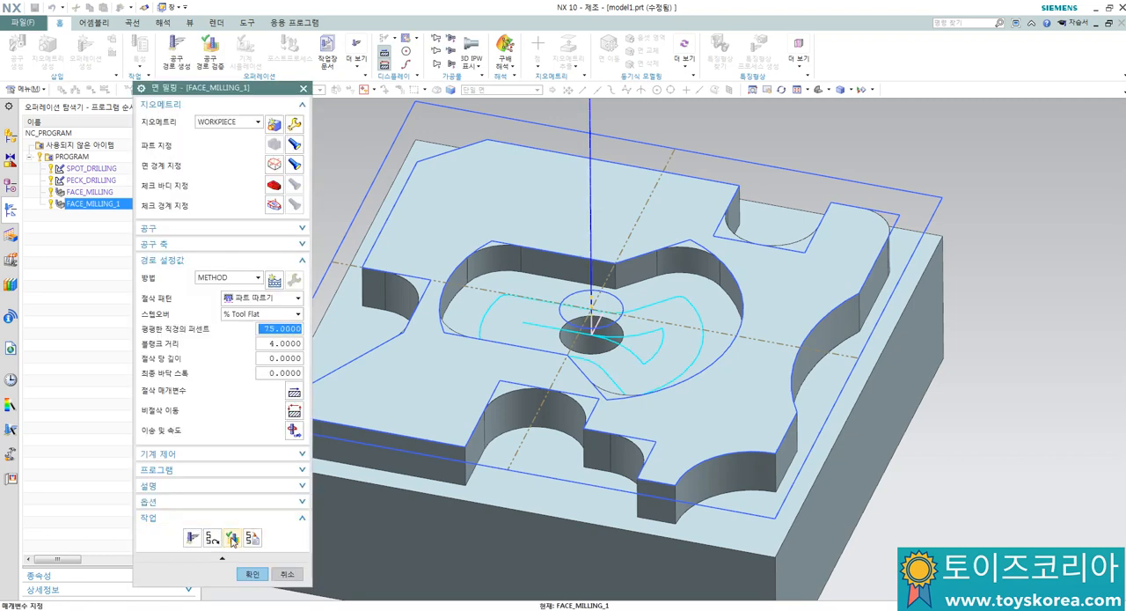
Step: Simulate the pocket tool path in 3D dynamic mode at animation speed 5 and accept the FACE_MILLING_1 operation
left_click(232, 536)
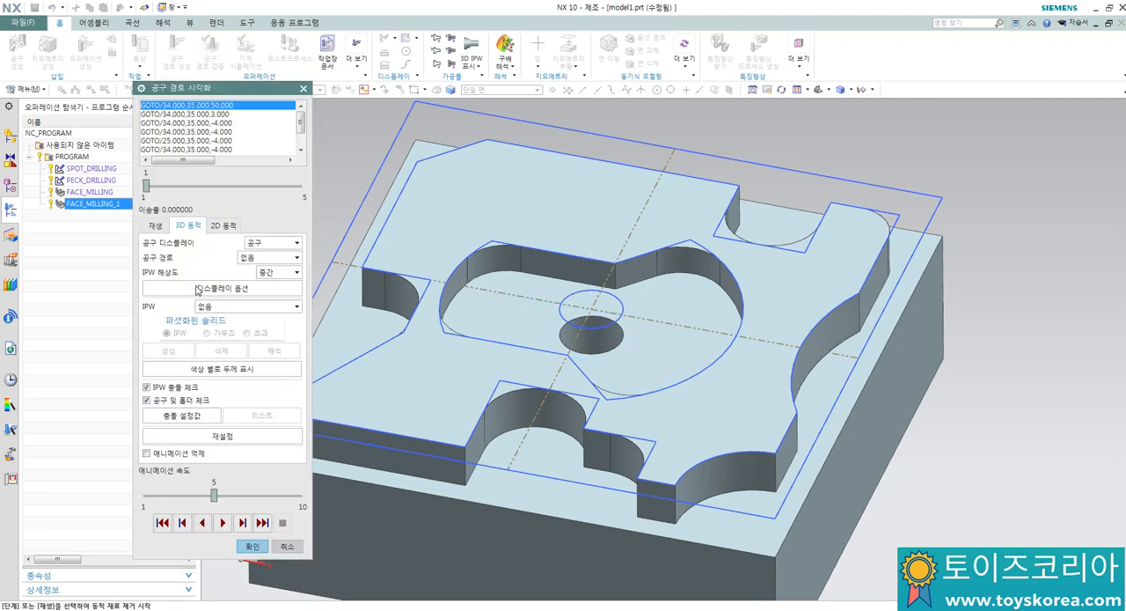
left_click(223, 523)
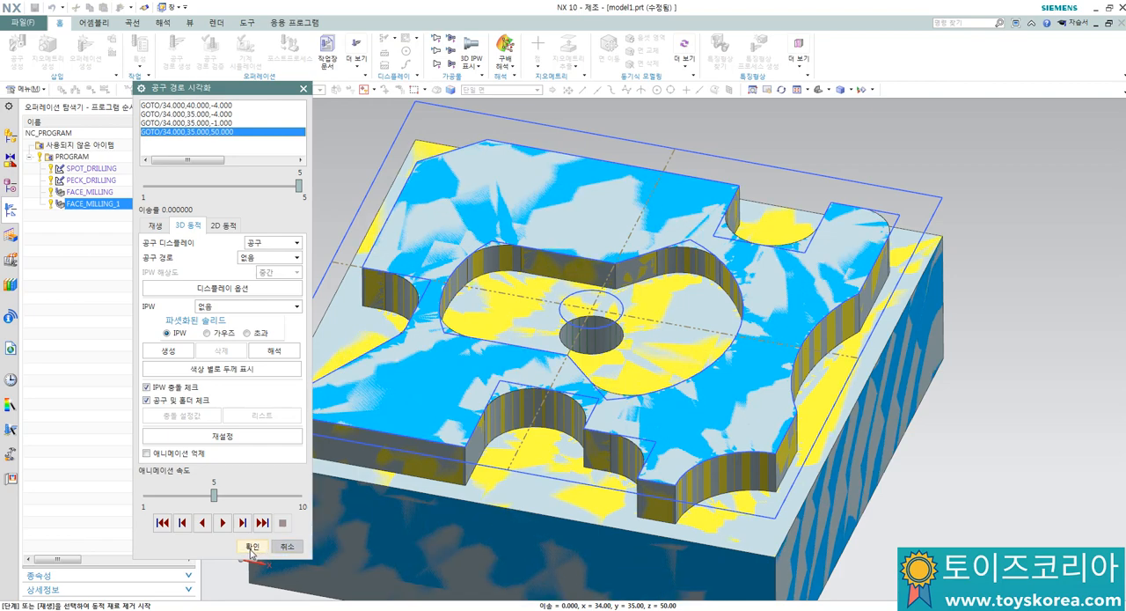
left_click(252, 545)
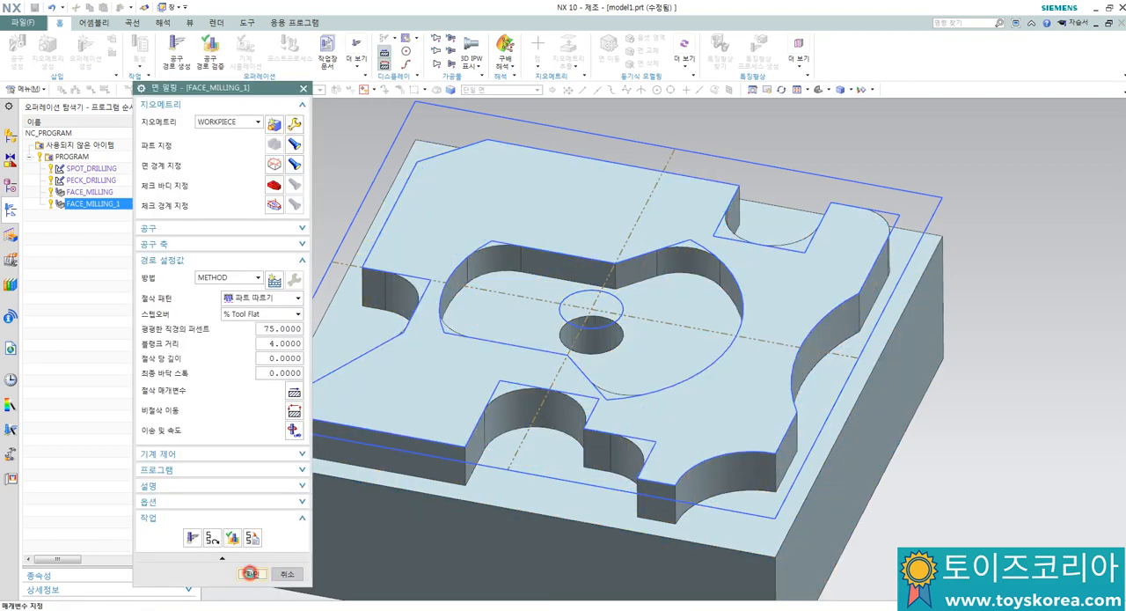
left_click(253, 573)
Step: Verify the SPOT_DRILLING, PECK_DRILLING, FACE_MILLING and FACE_MILLING_1 tool paths together in a 3D dynamic simulation
middle_click_drag(463, 249, 333, 250)
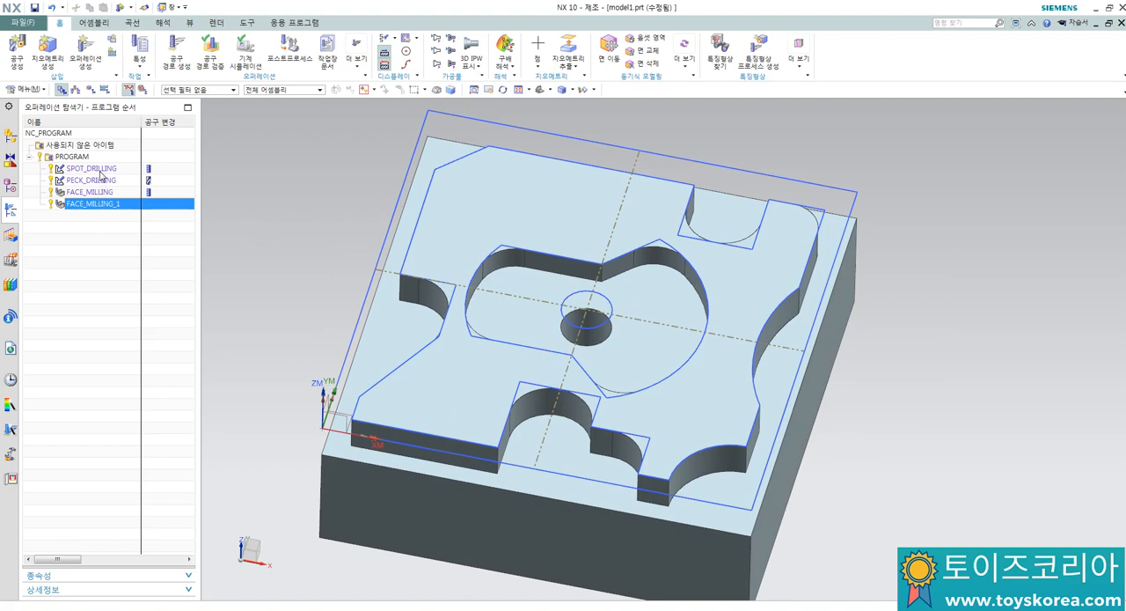
left_click_drag(101, 175, 86, 233)
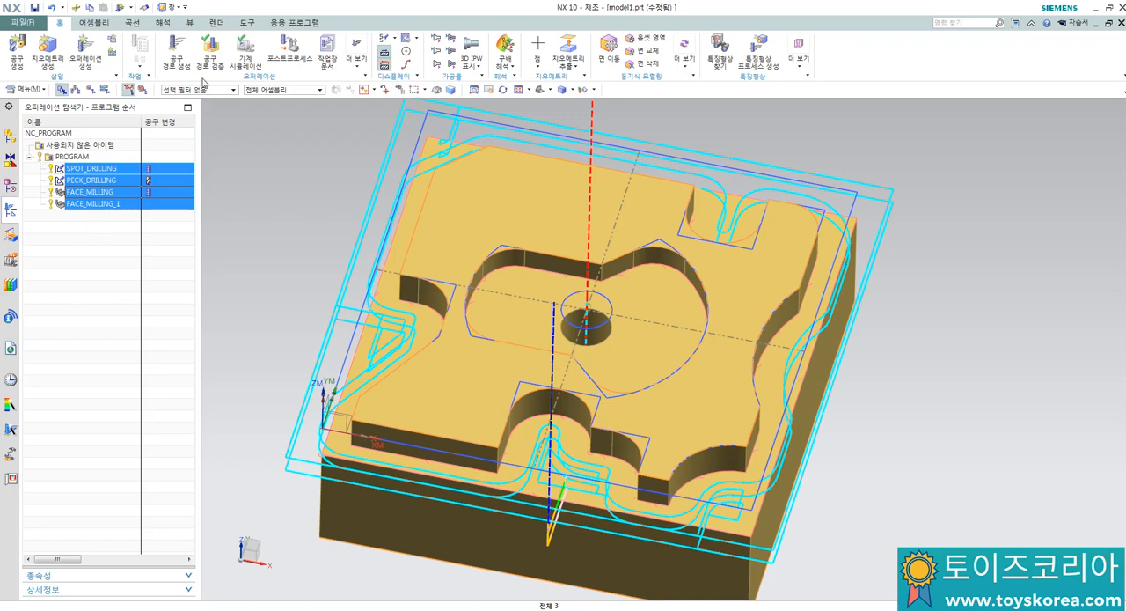
left_click(217, 53)
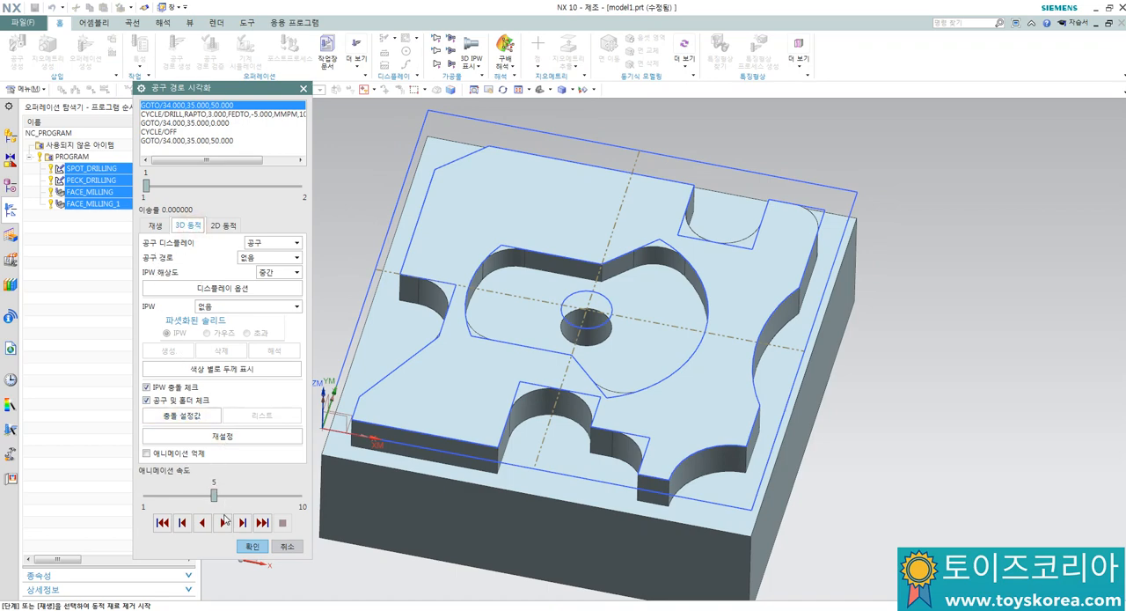
left_click(225, 523)
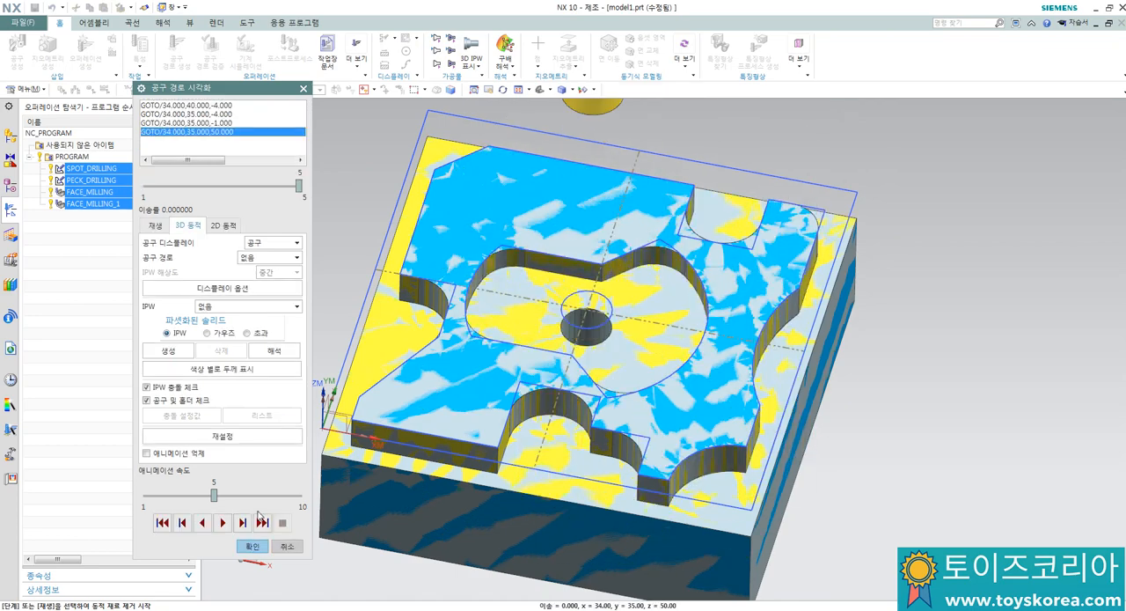
left_click(252, 548)
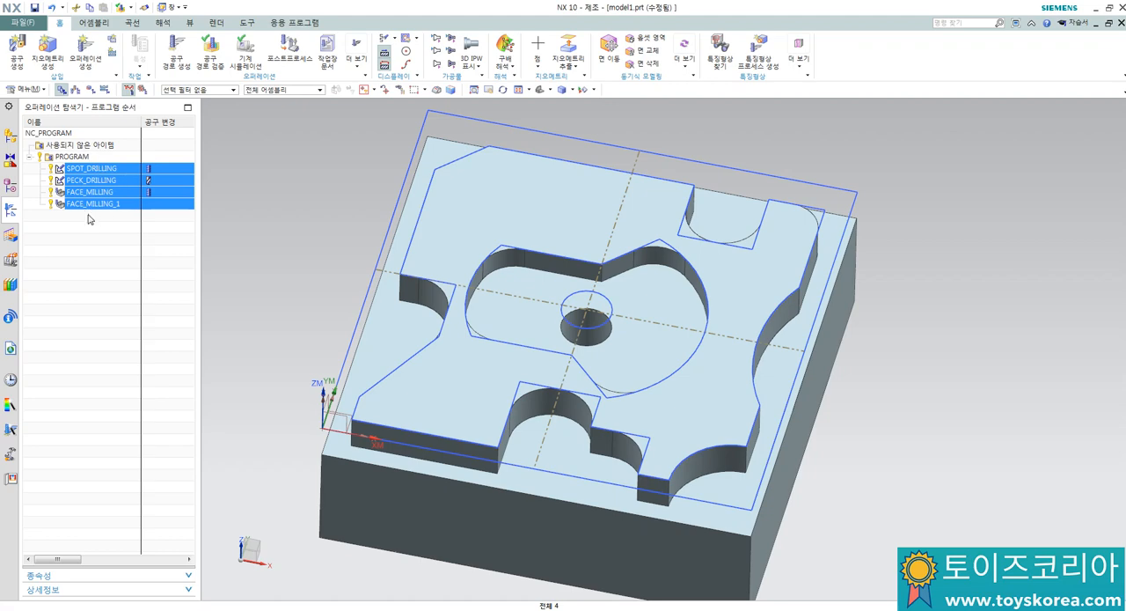
Step: Set up postprocessing of all four operations with the MILL_3_AXIS postprocessor and output file extension N
right_click(98, 185)
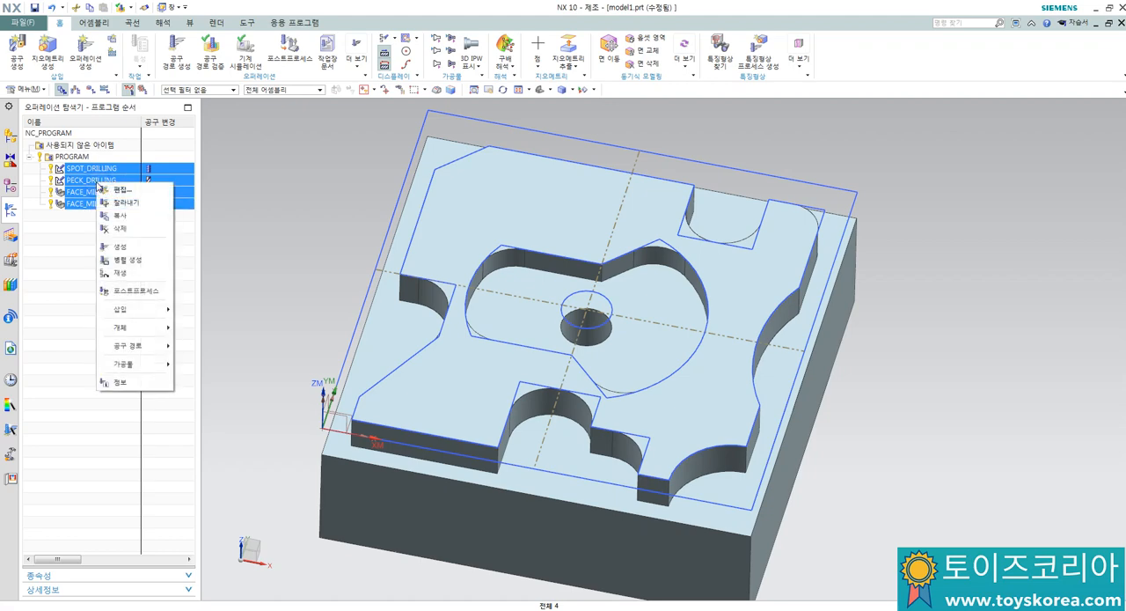
left_click(134, 293)
left_click(166, 130)
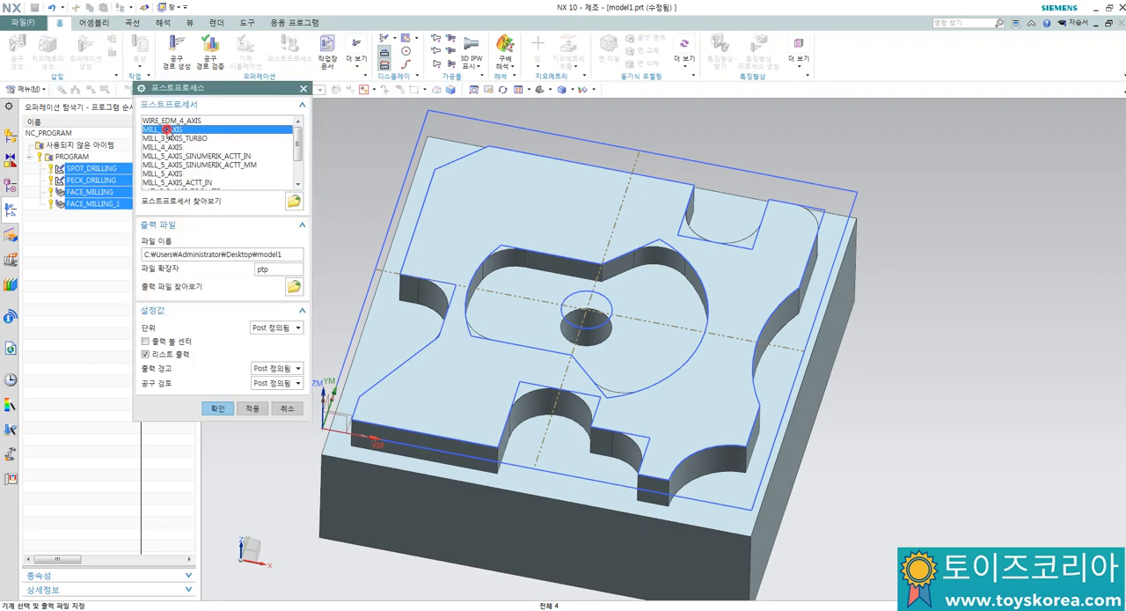
double_click(278, 270)
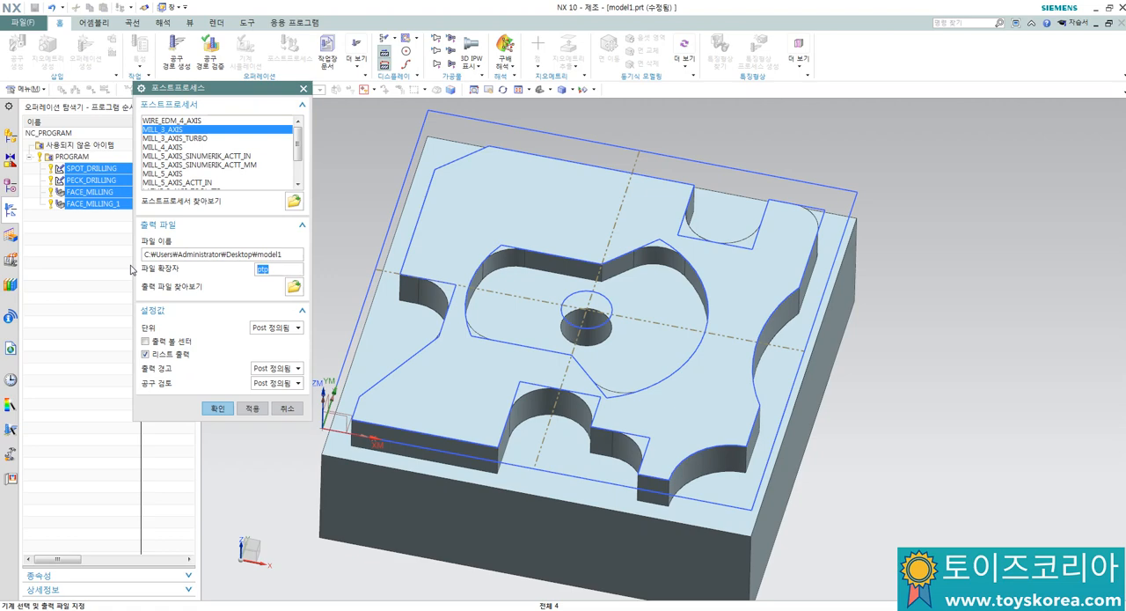
type("NC")
Step: Choose the output unit and postprocess the whole program group into the NC output file
left_click(276, 327)
left_click(264, 359)
left_click(218, 407)
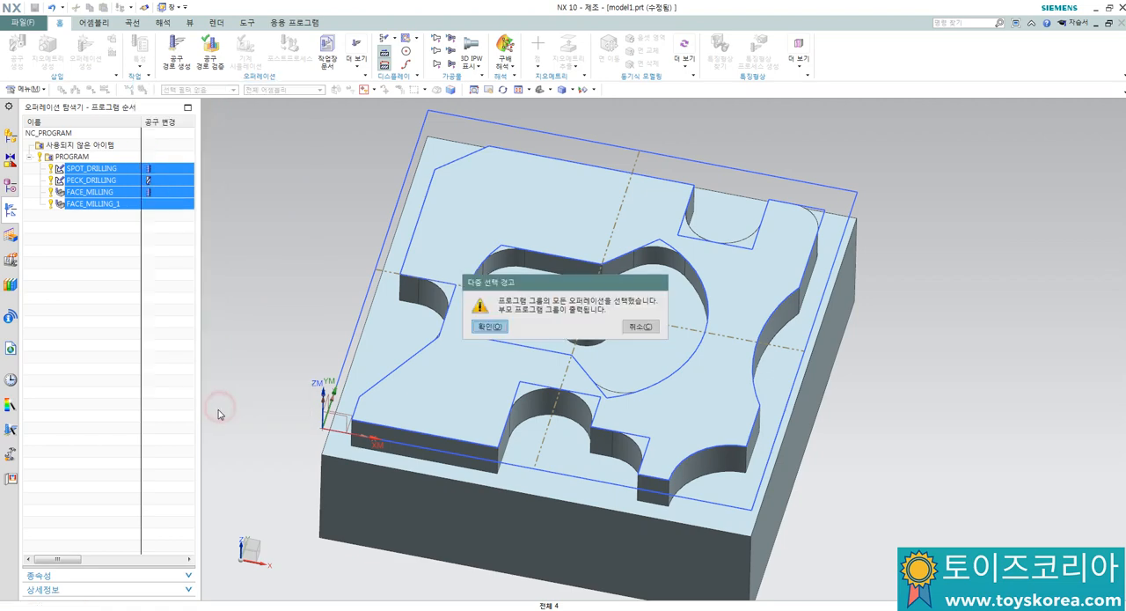
left_click(493, 329)
left_click(444, 339)
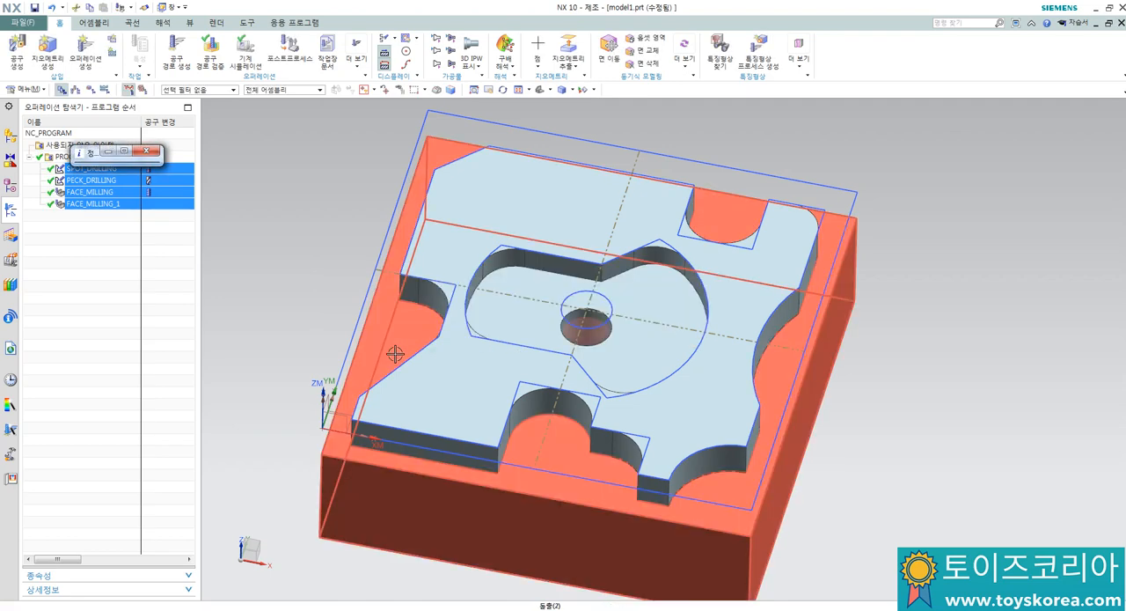
Step: Maximize the NC code listing and delete the information header lines above the % sign
left_click(123, 152)
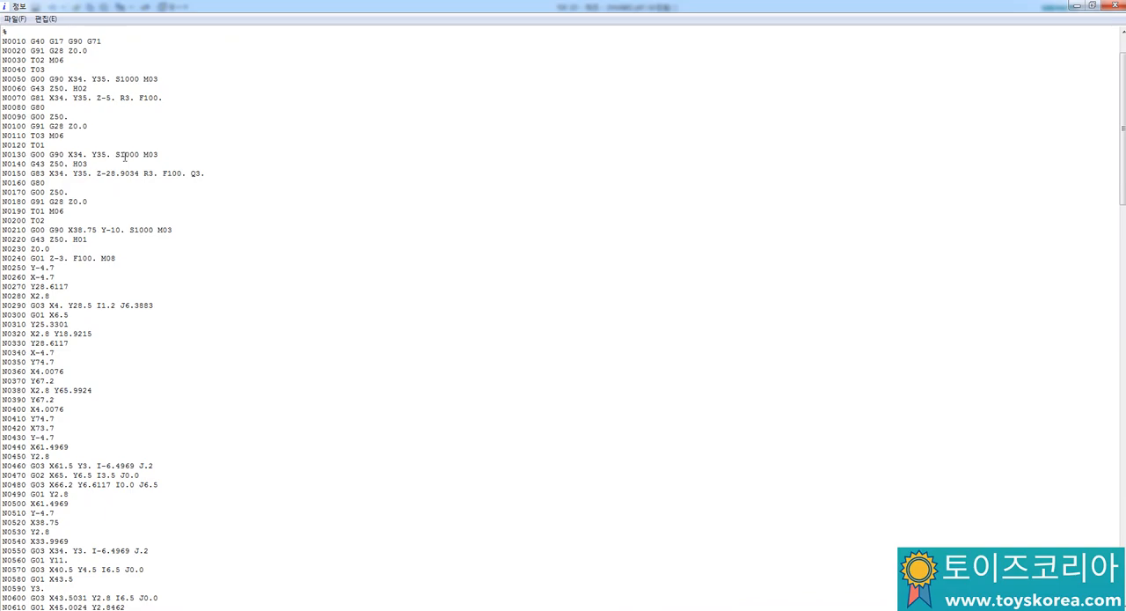
scroll(162, 206, "up", 10, "ctrl")
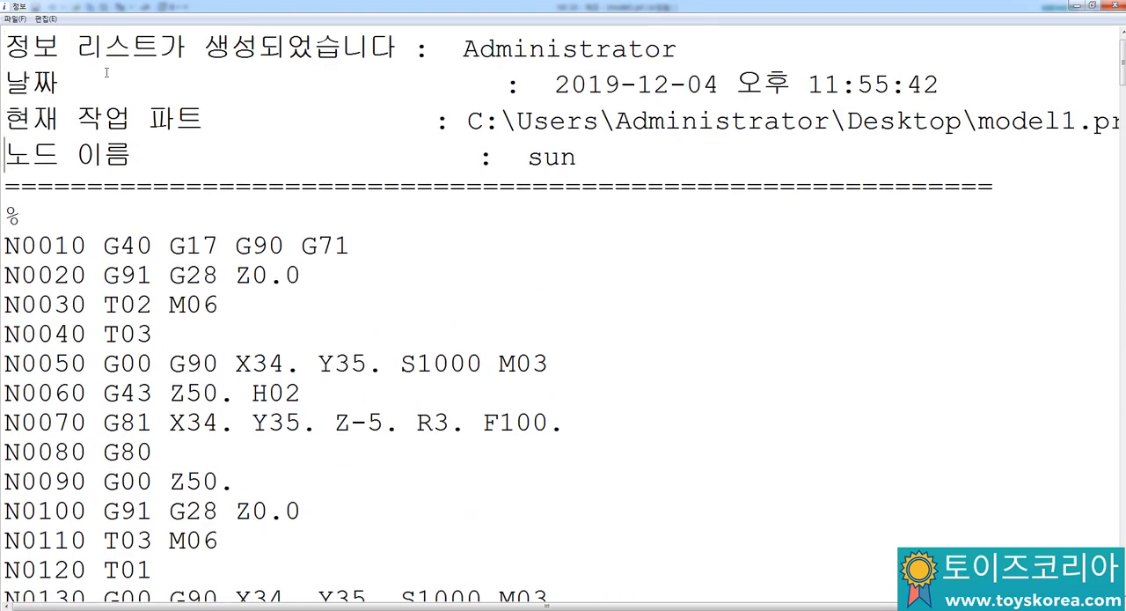
key("Up")
key("Up")
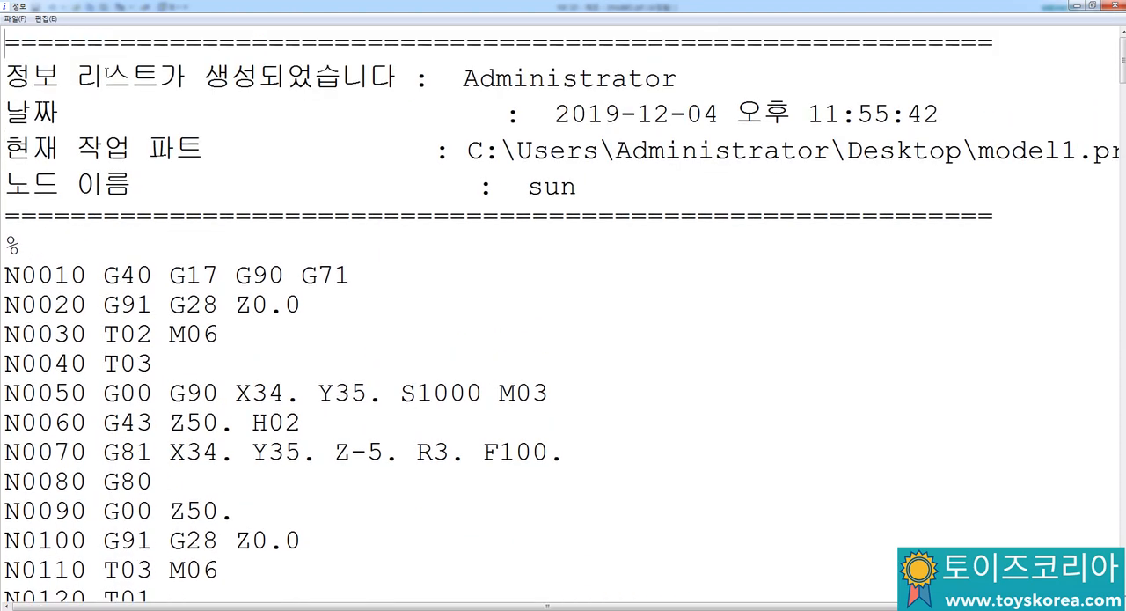
key("shift+Down")
key("shift+Down")
key("shift+Down")
key("shift+Down")
key("shift+Down")
key("shift+Down")
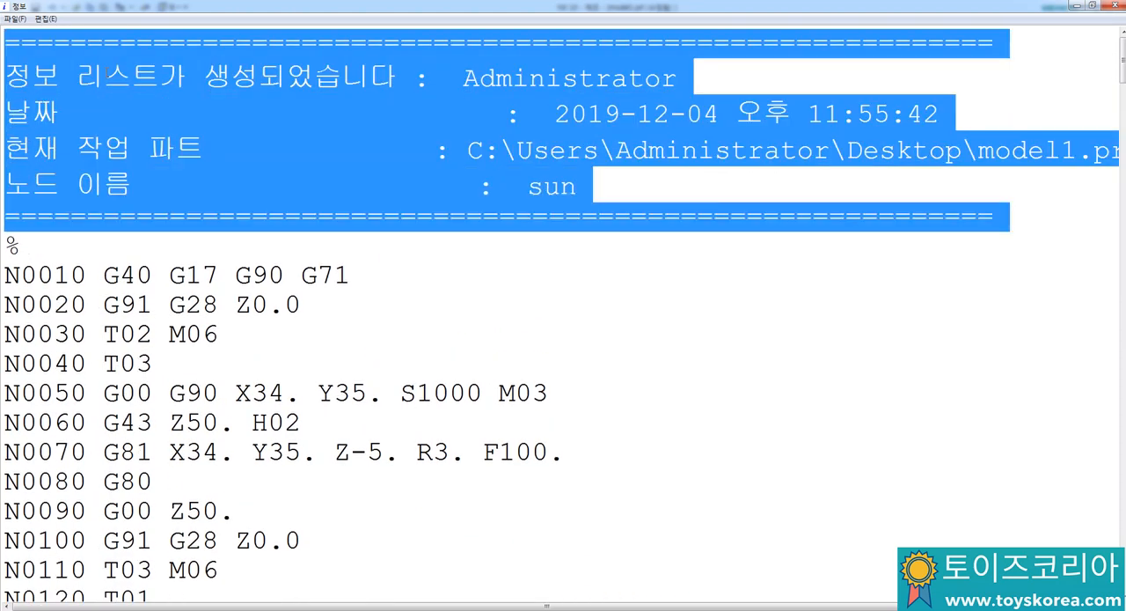
key("Delete")
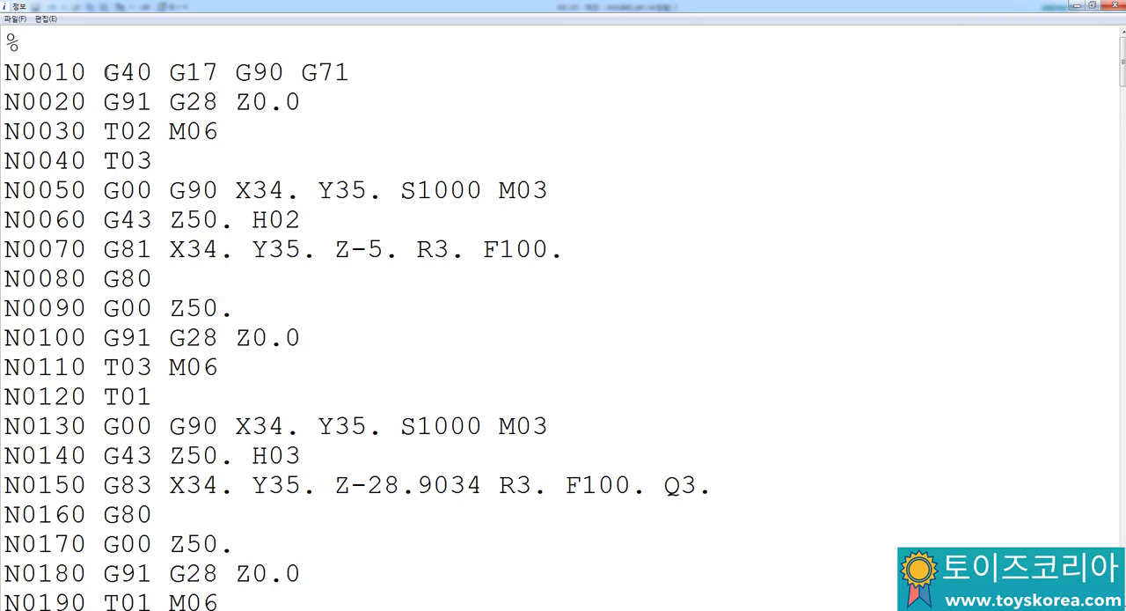
Step: Insert the program number O0401 on a new line below the % sign
key("Return")
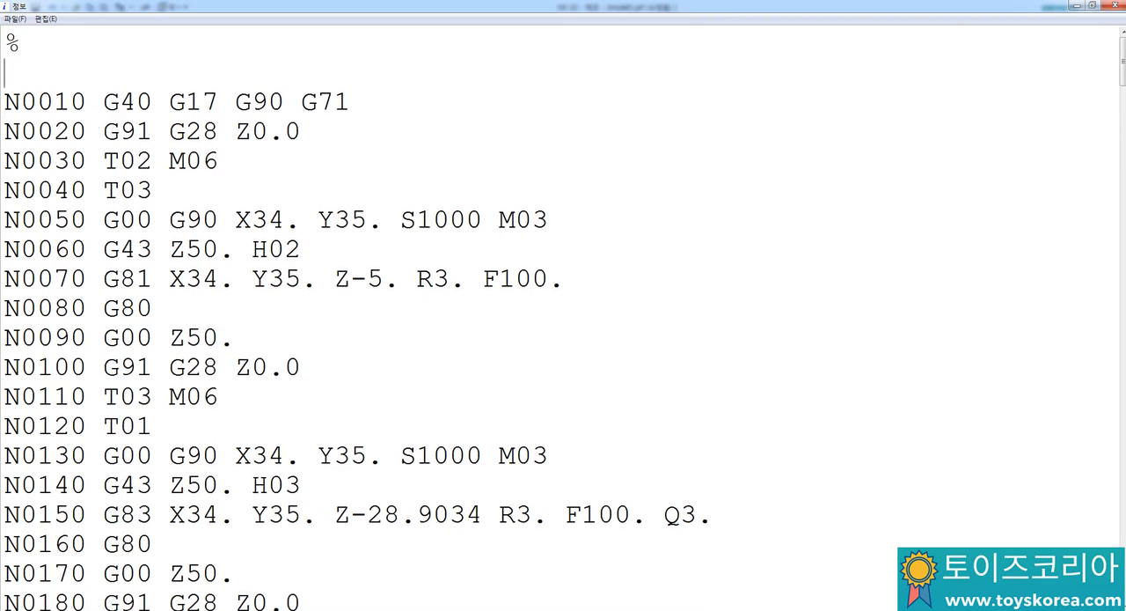
type("O0401")
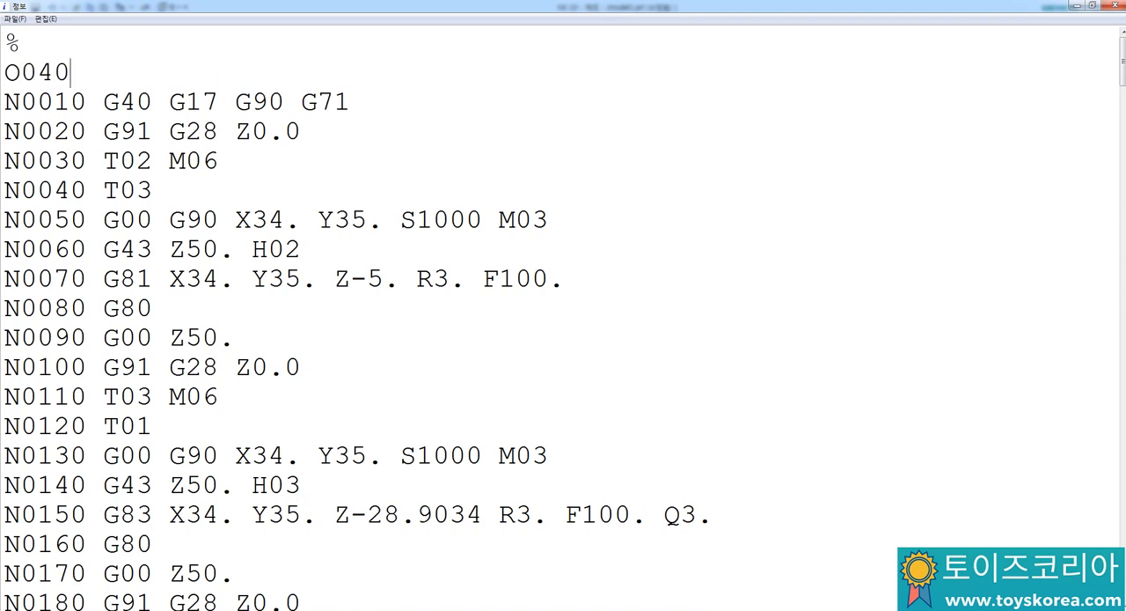
Step: Replace G71 in block N0010 with G49 G80
key("Down")
key("Right")
key("Right")
key("Right")
key("Right")
key("Right")
key("Right")
key("Right")
key("Right")
key("Right")
key("Right")
key("Right")
key("Right")
key("Right")
key("Right")
key("Right")
key("Right")
key("BackSpace")
key("BackSpace")
key("BackSpace")
key("BackSpace")
type("G49 G80")
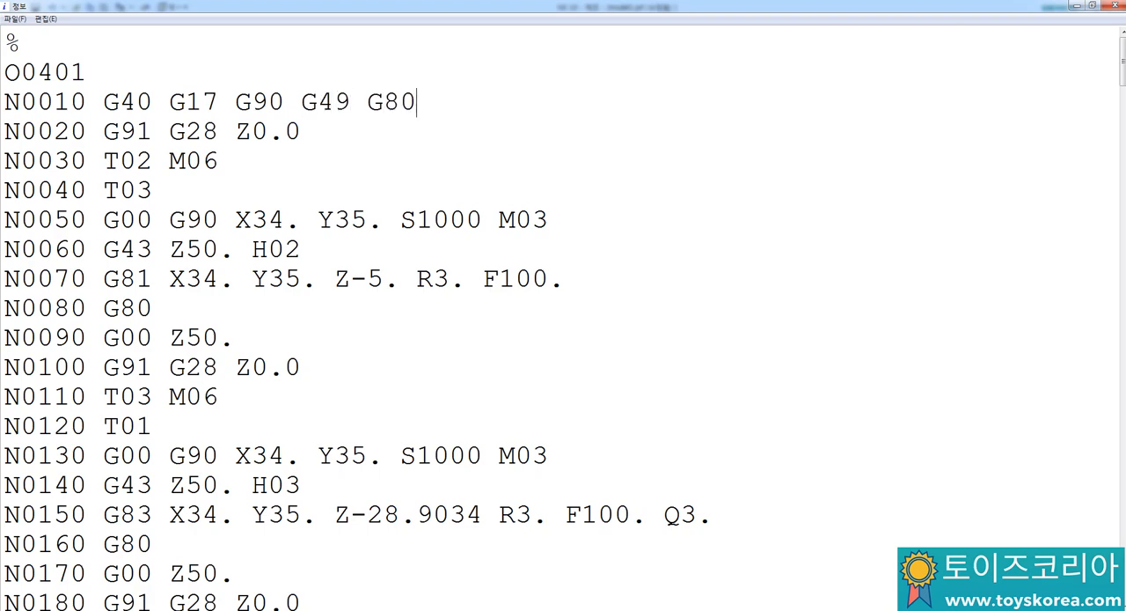
Step: Insert the work coordinate code G54 before G00 in block N0050
key("Down")
key("Down")
key("Down")
key("Down")
key("Left")
key("Left")
key("Left")
key("Left")
key("Left")
key("Left")
key("Left")
key("Left")
key("Left")
key("Left")
key("Left")
key("Left")
key("Left")
key("Left")
key("Left")
key("Left")
key("Left")
key("Left")
key("Left")
type("G54")
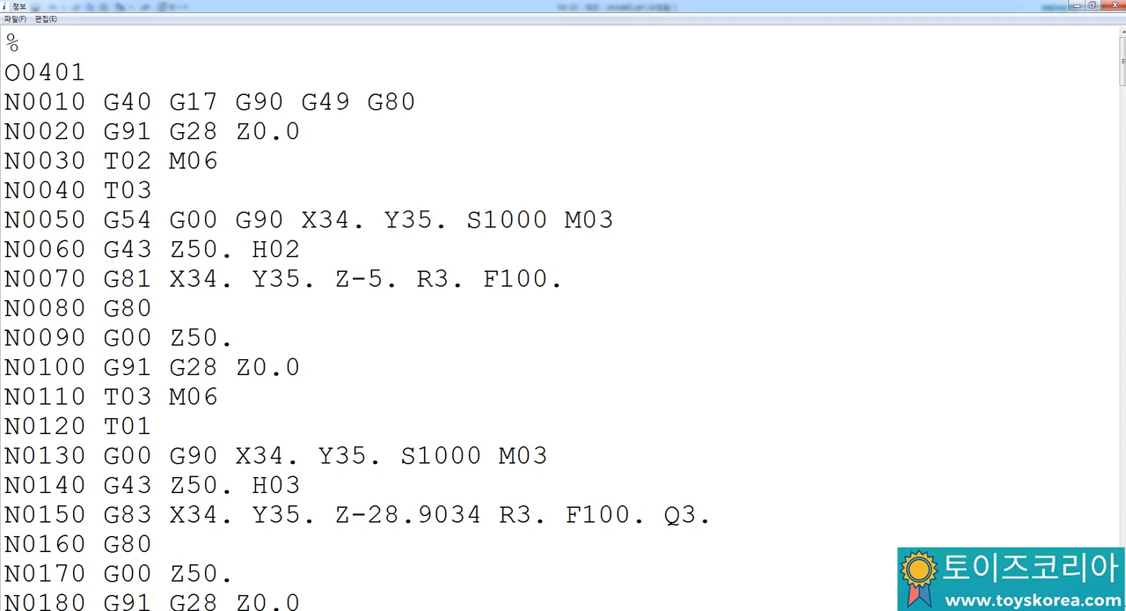
Step: Add G98 after G81 in block N0070 and insert an M08 coolant line directly above that block
key("Down")
key("Down")
type("G98")
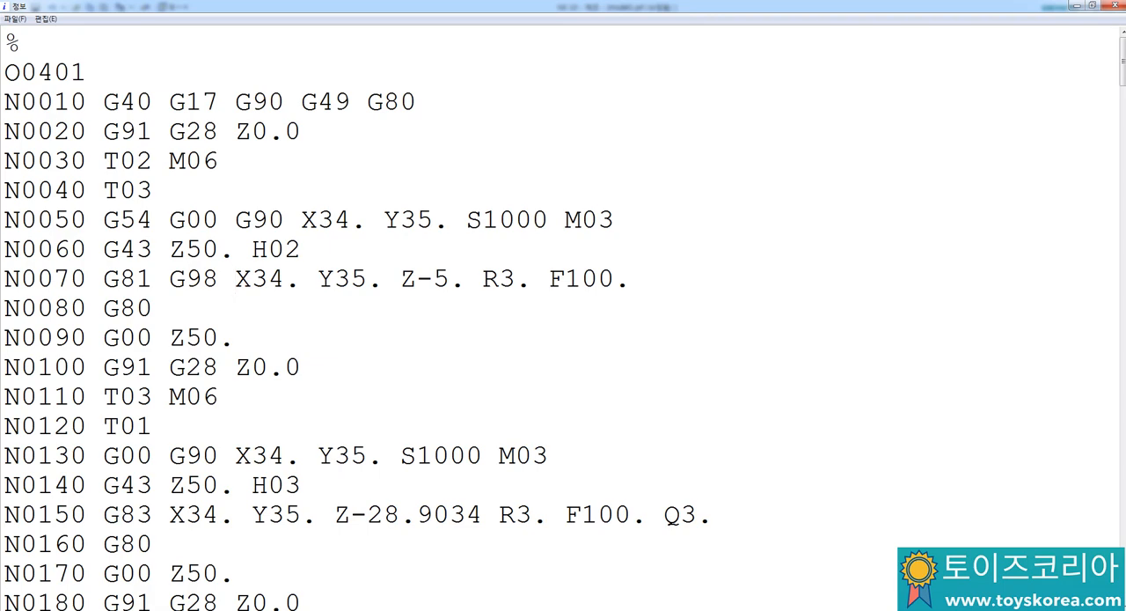
key("Up")
key("Right")
key("Right")
key("Right")
key("Right")
key("Return")
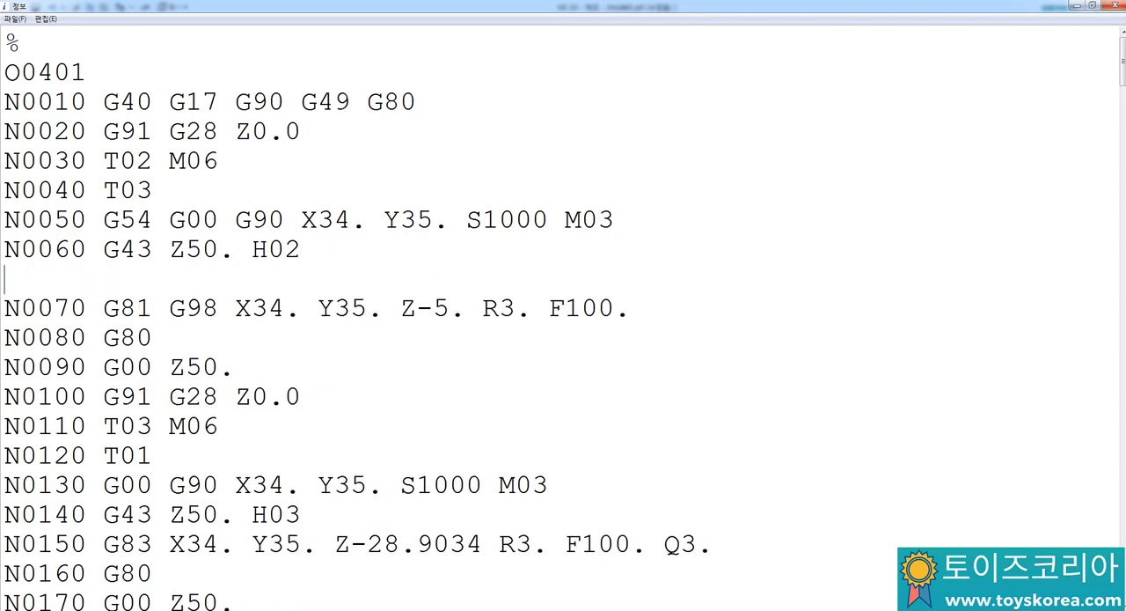
type("M08")
Step: Insert G98 after G83 in the peck drilling block N0150
key("Down")
key("Down")
key("Down")
key("Down")
key("Down")
key("Down")
key("Down")
key("Right")
key("Right")
key("Right")
key("Down")
key("Down")
key("Right")
key("Right")
key("Right")
key("Right")
type("G98")
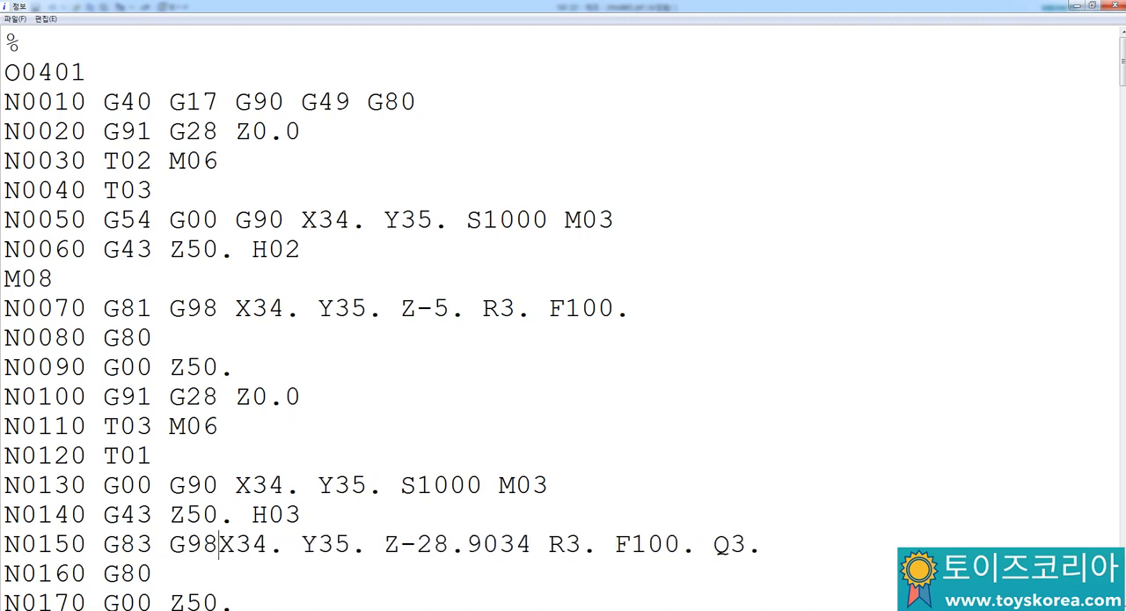
Step: Insert an M08 coolant line between blocks N0140 and N0150
key("Down")
key("Up")
key("Up")
key("Right")
key("Right")
key("Right")
key("Right")
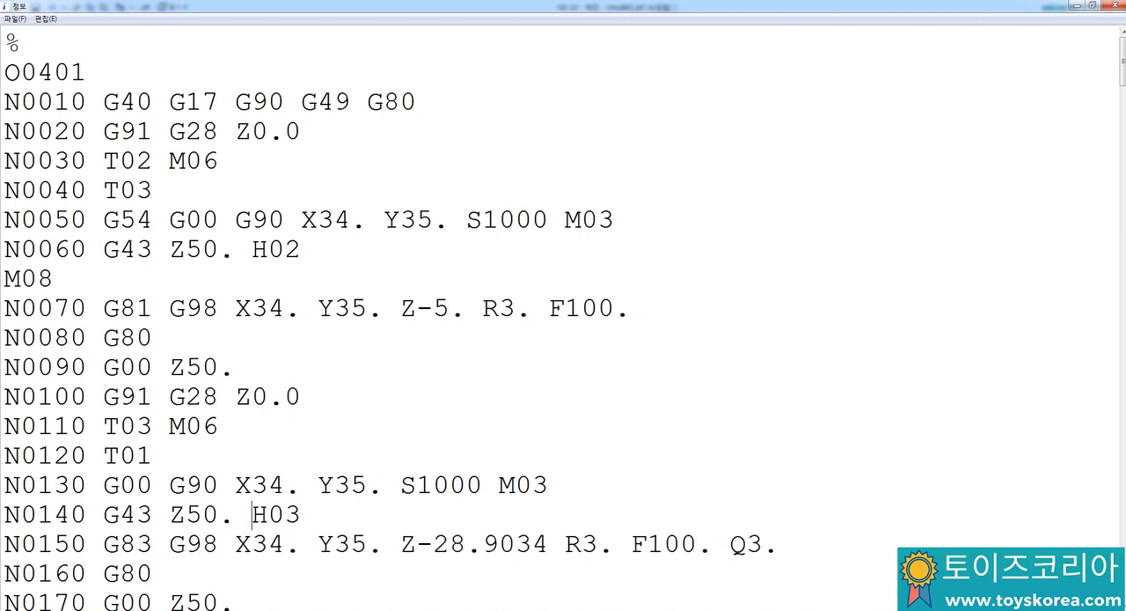
key("Return")
type("M08")
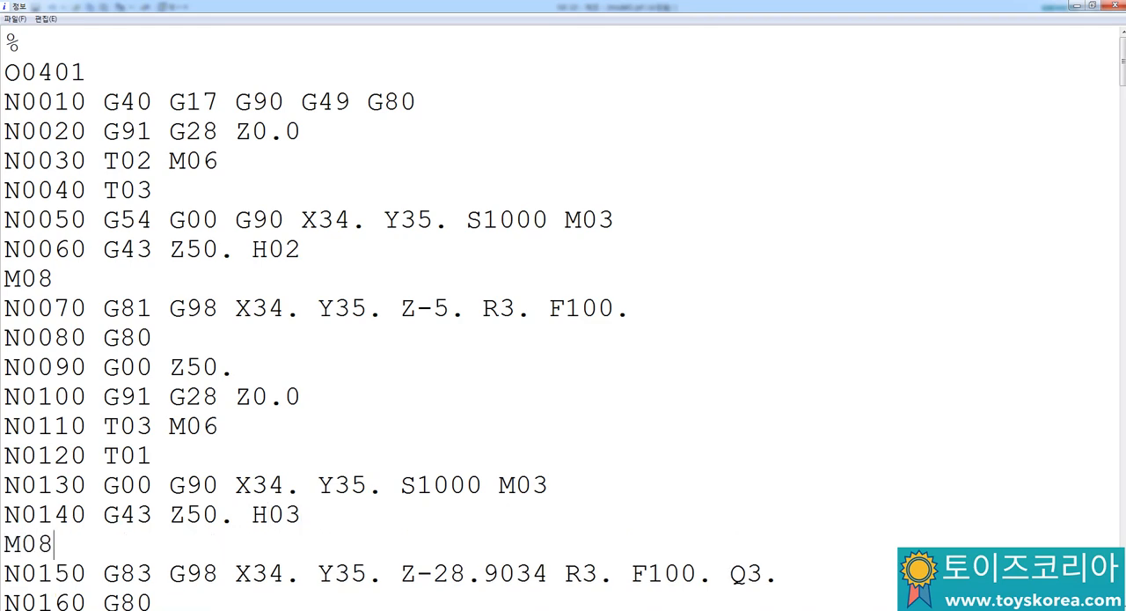
Step: Check the blocks following the peck drilling cycle down to the first milling cut in N0240
key("Down")
key("Down")
key("Down")
key("Down")
key("Down")
key("Down")
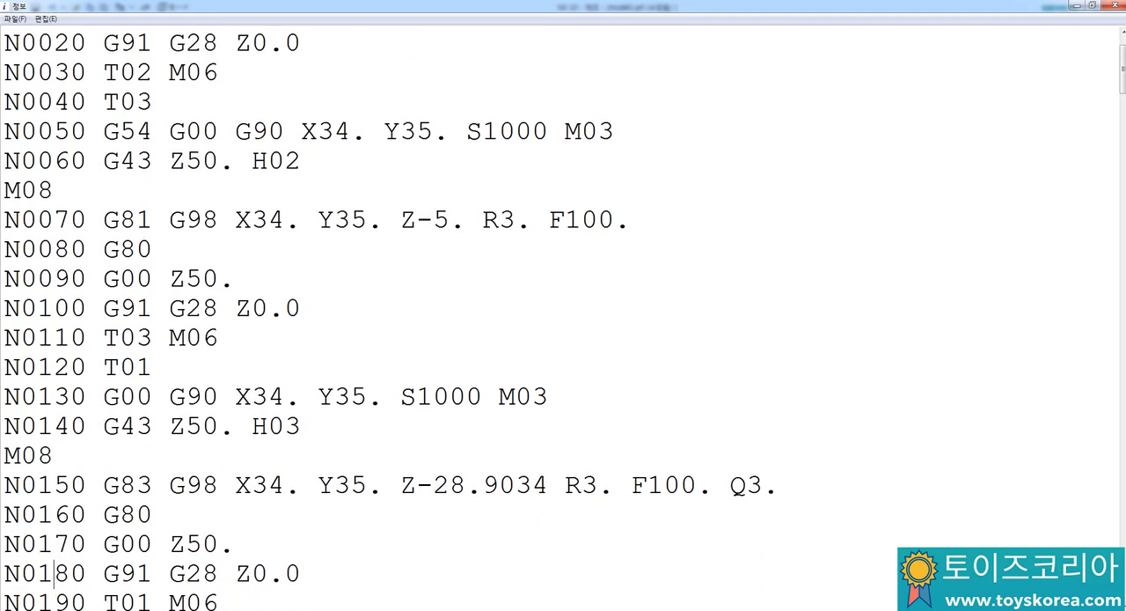
key("Down")
key("Down")
key("Down")
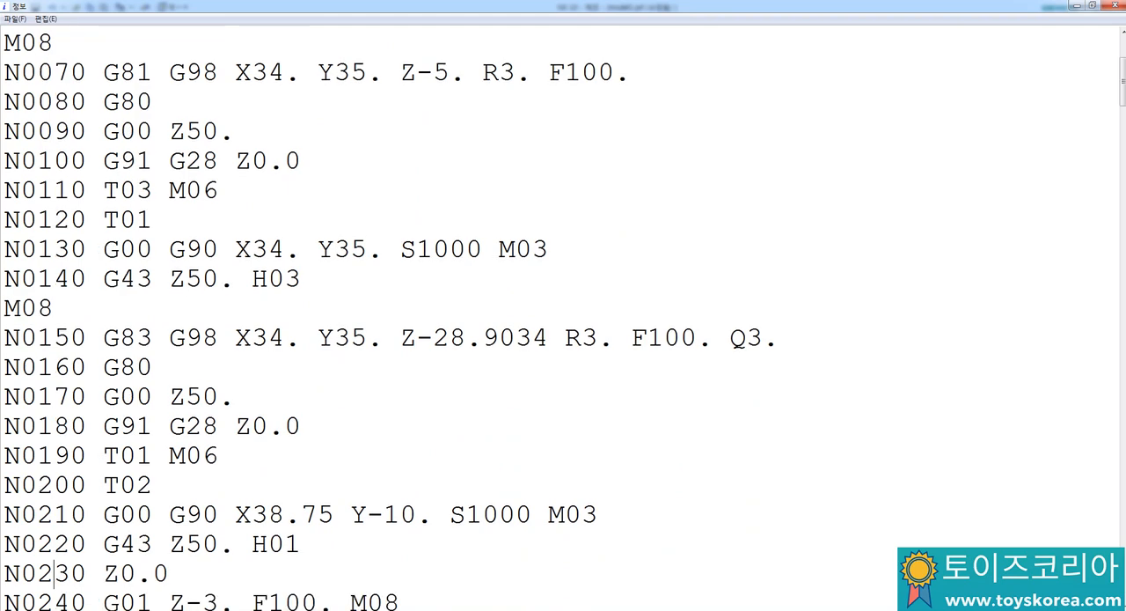
key("Down")
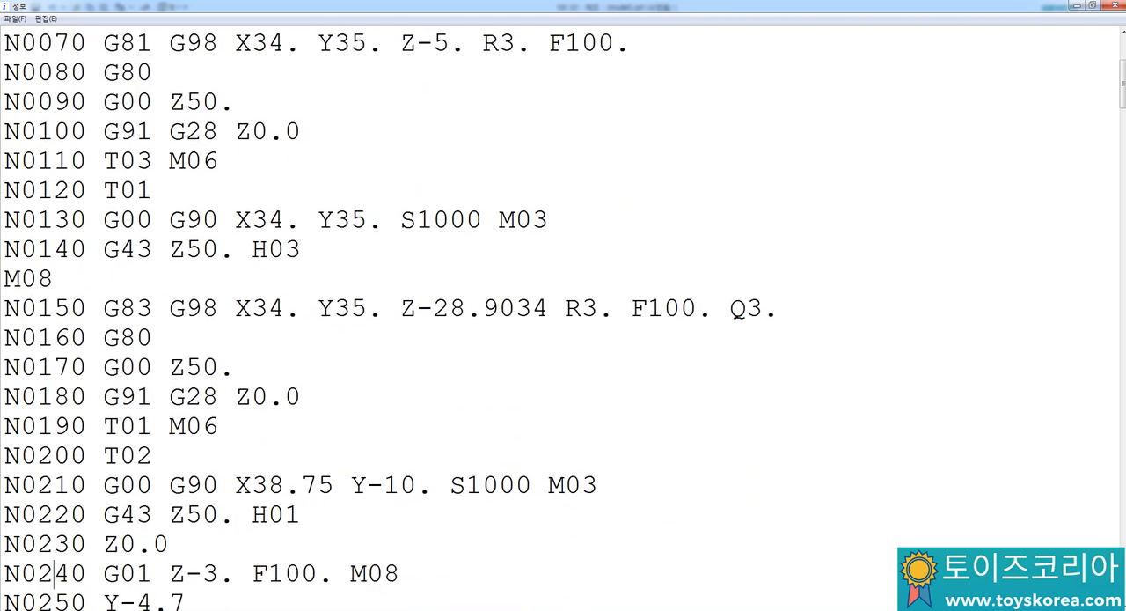
Step: Save the edited NC code to the desktop as O0401.NC, using the all-files type
left_click(15, 18)
left_click(31, 35)
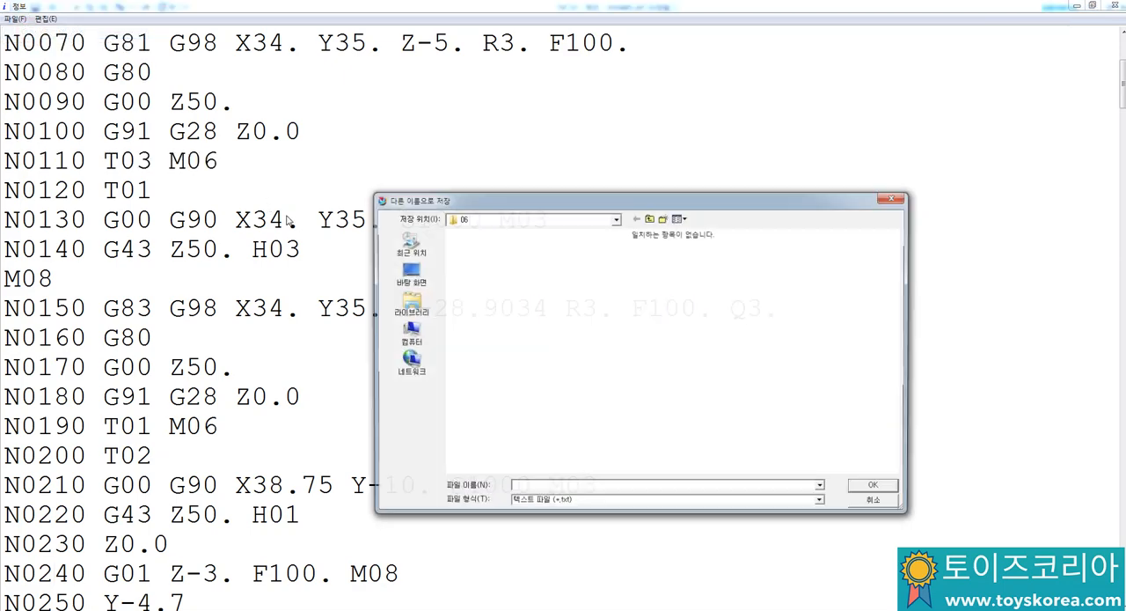
left_click(407, 274)
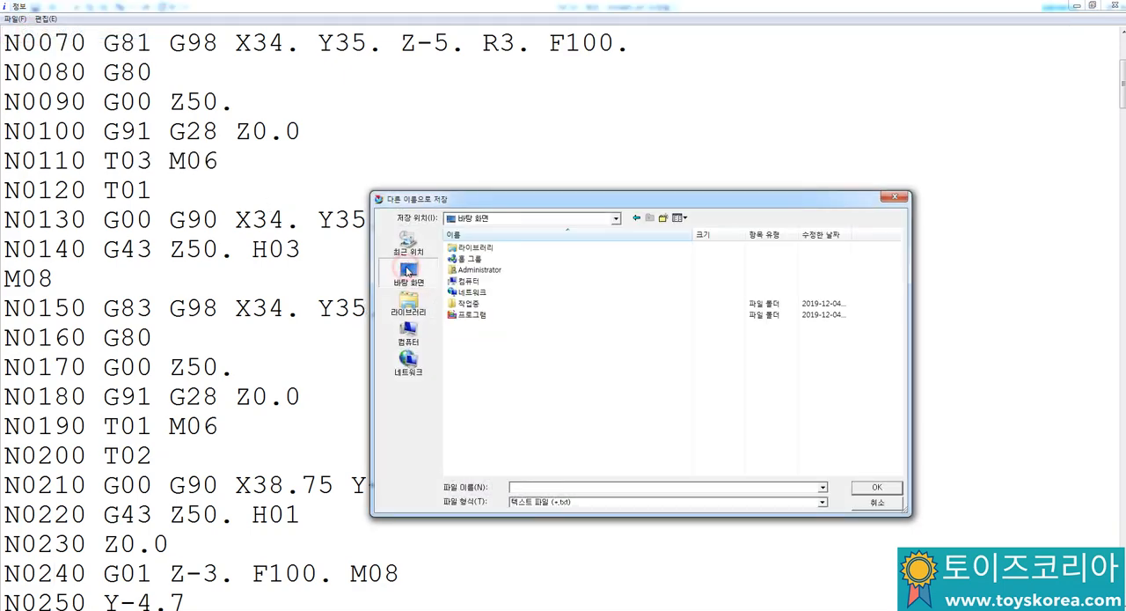
left_click(539, 502)
left_click(533, 519)
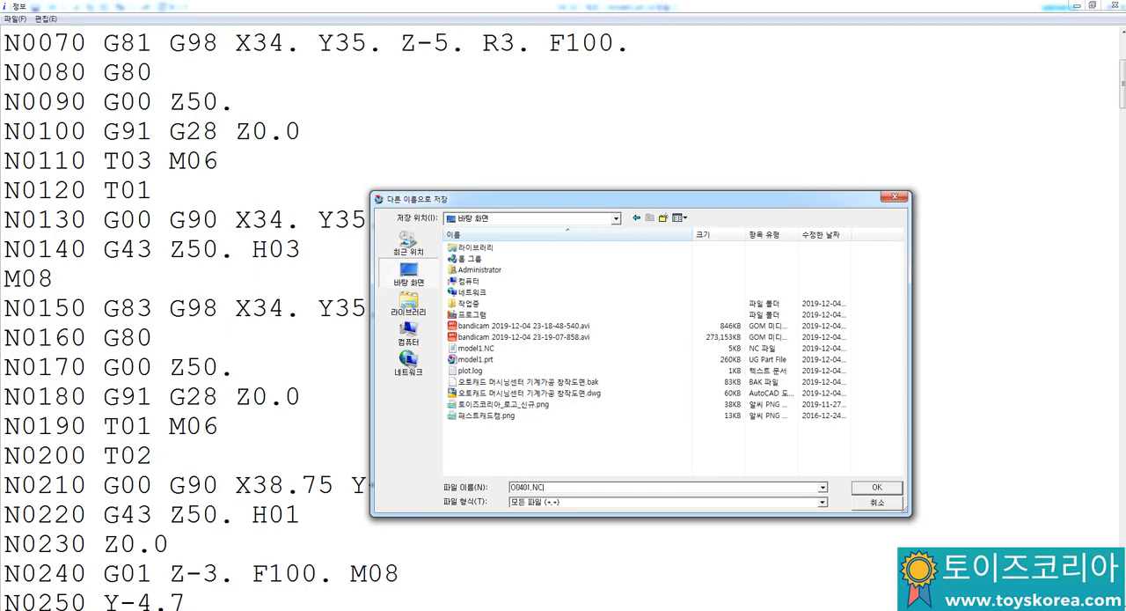
left_click(877, 487)
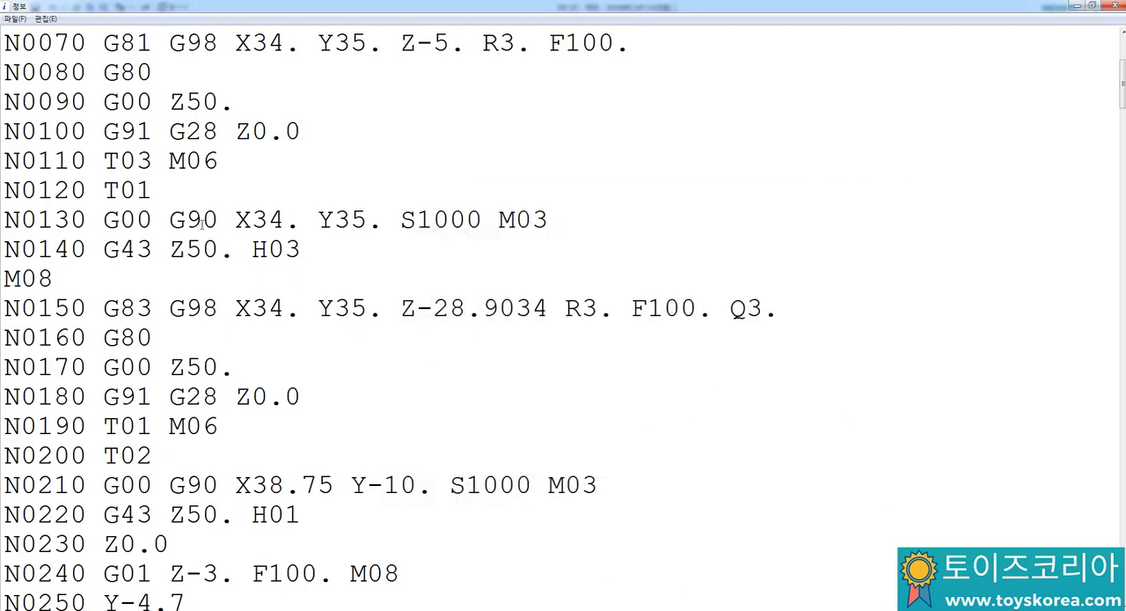
Step: Check the start of the edited NC program and minimize its listing to return to the model
scroll(203, 226, "up", 3)
left_click(4, 47)
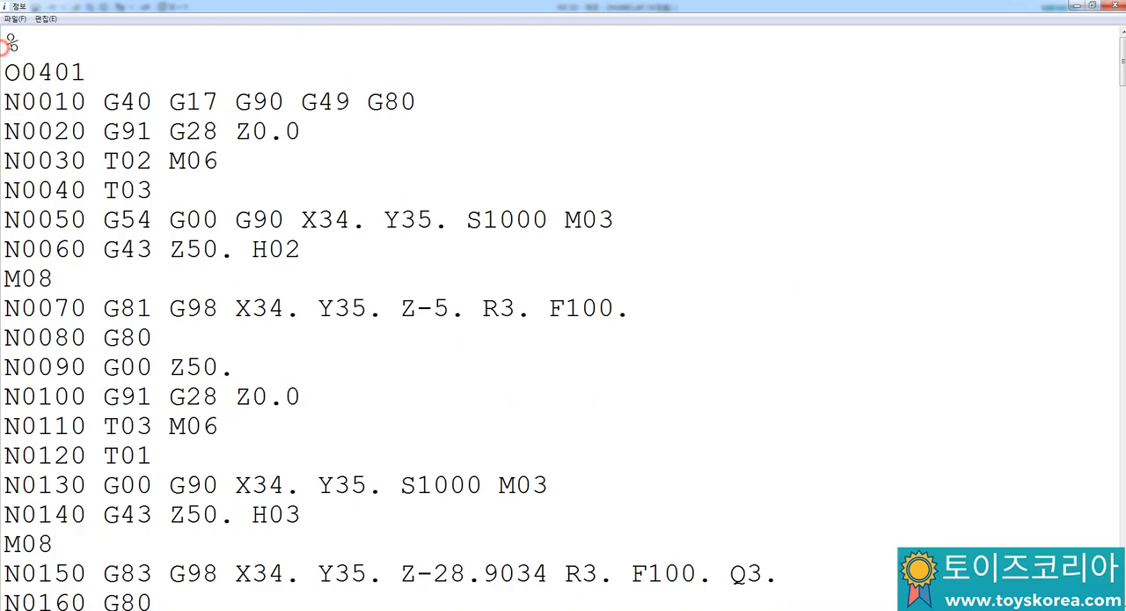
left_click(1074, 7)
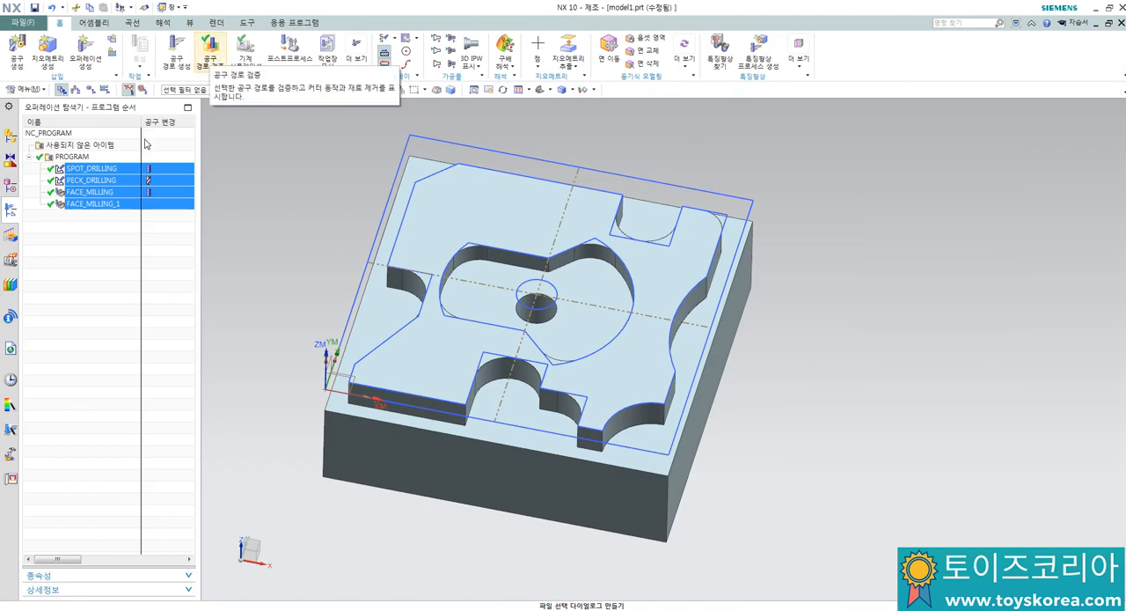
Step: Select all four operations from SPOT_DRILLING to FACE_MILLING_1 to show their tool paths, and review them alongside the AutoCAD drawing and NC code
left_click(120, 169)
left_click(104, 204, "shift")
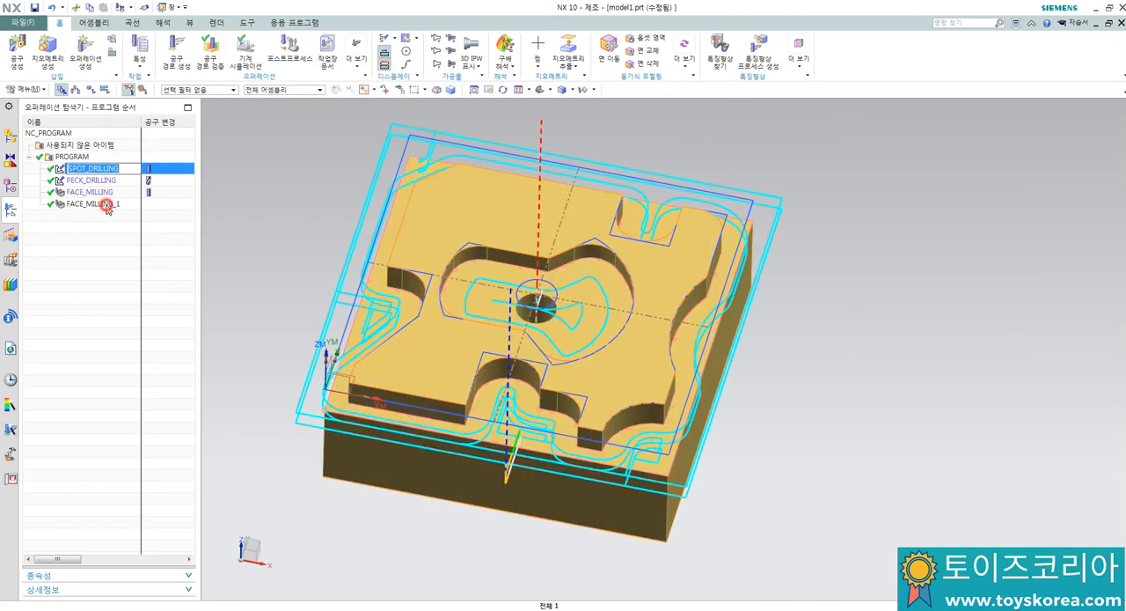
scroll(324, 252, "up", 1)
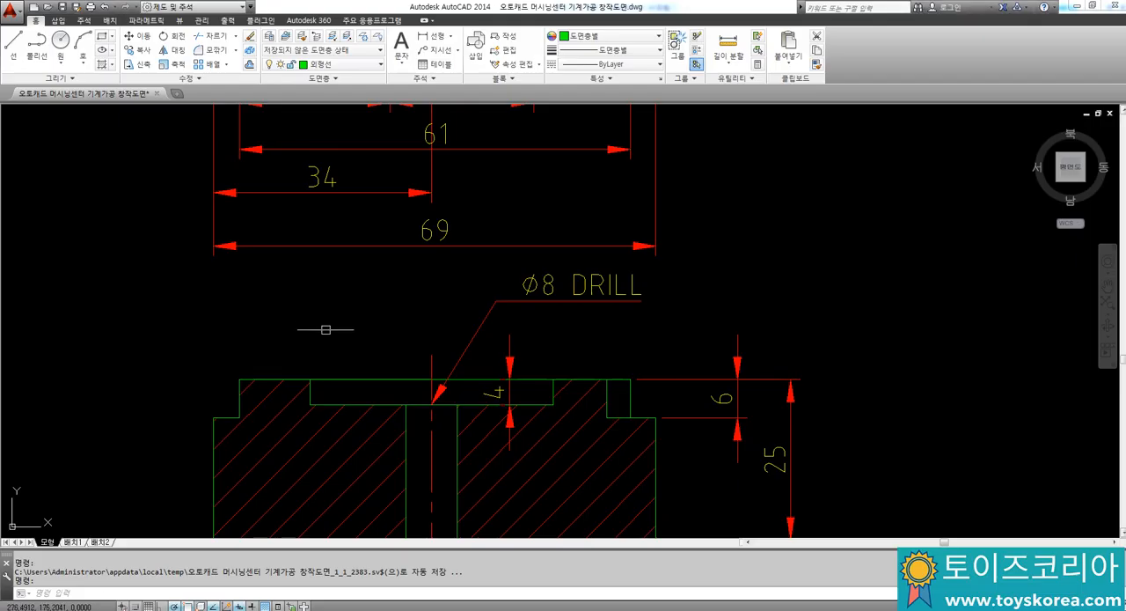
scroll(326, 329, "down", 5)
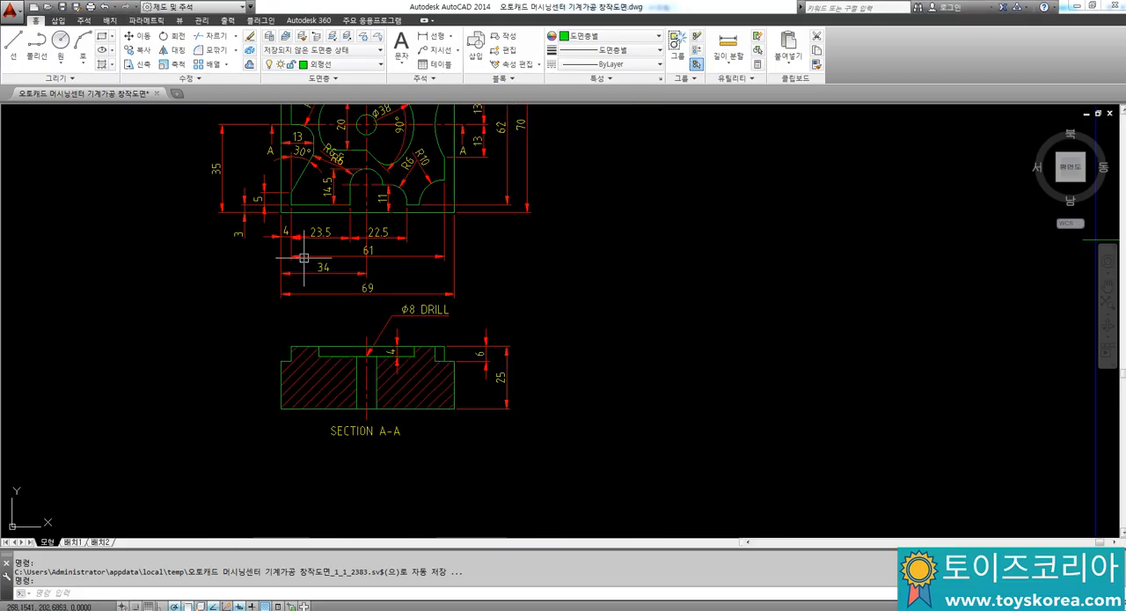
mouse_move(378, 336)
middle_mouse_down()
mouse_move(399, 352)
mouse_move(414, 341)
middle_mouse_up()
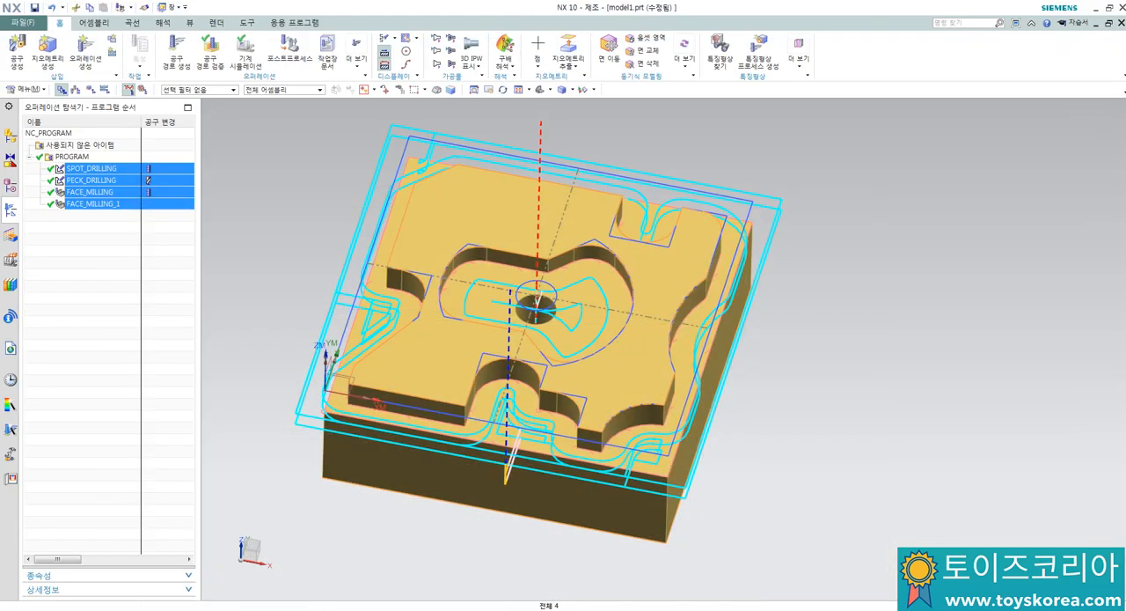
scroll(352, 284, "up", 2)
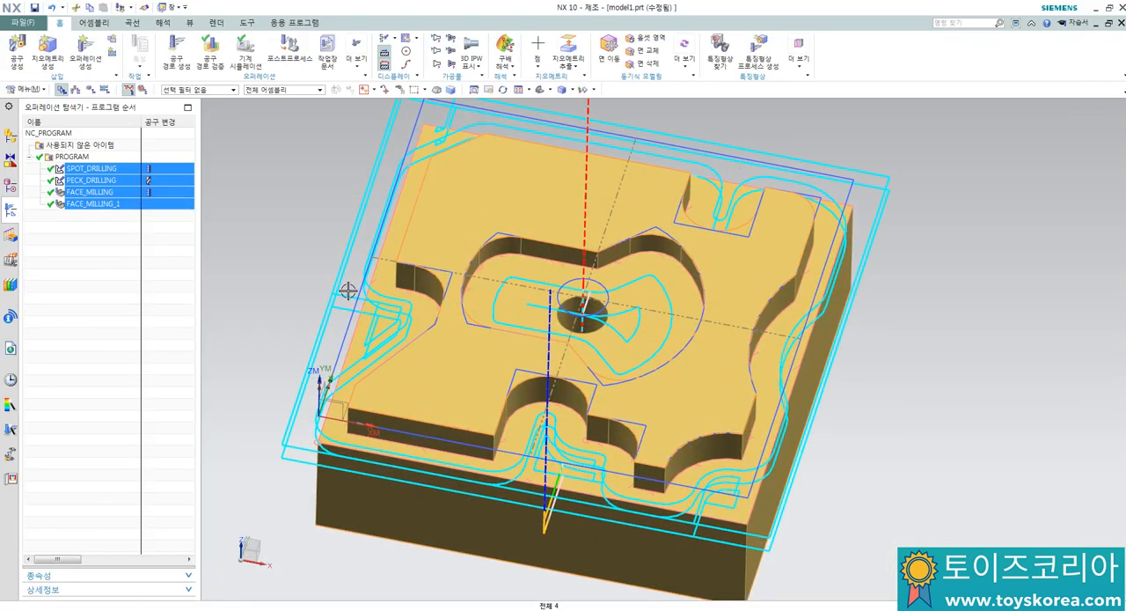